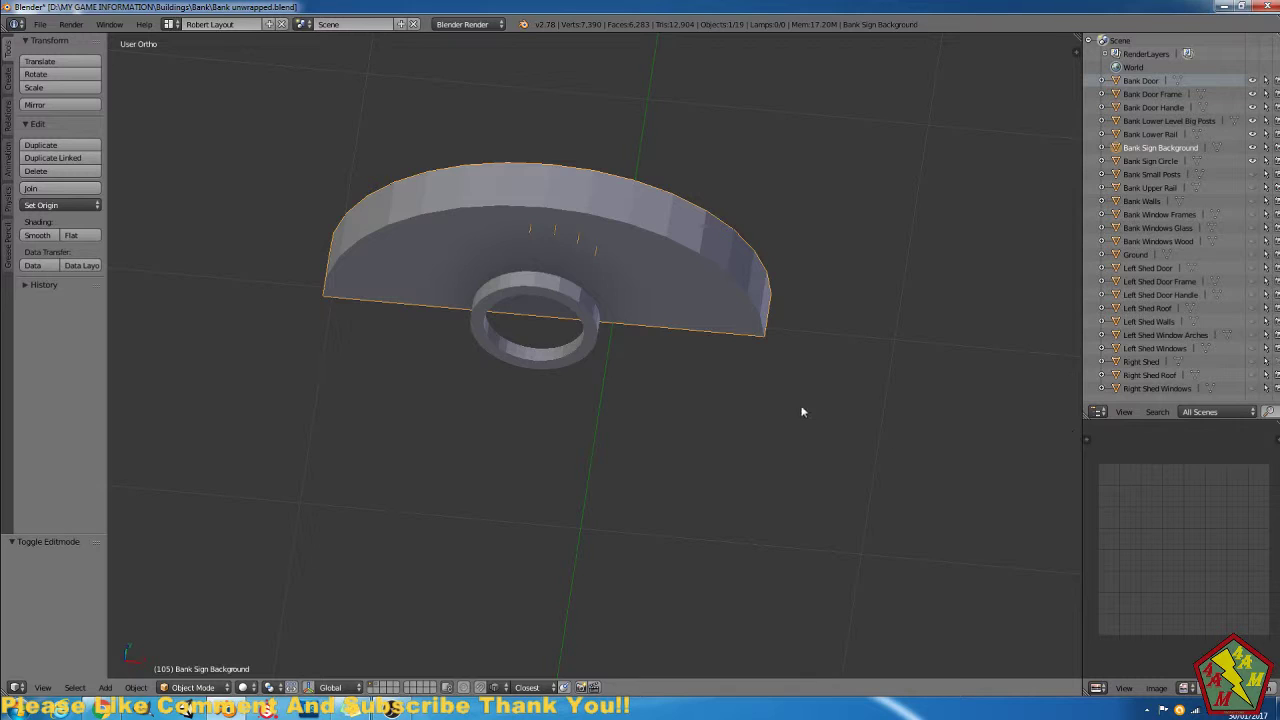
Unhide all hidden objects to bring back the complete bank building around the sign.
middle_drag(801, 411, 631, 303)
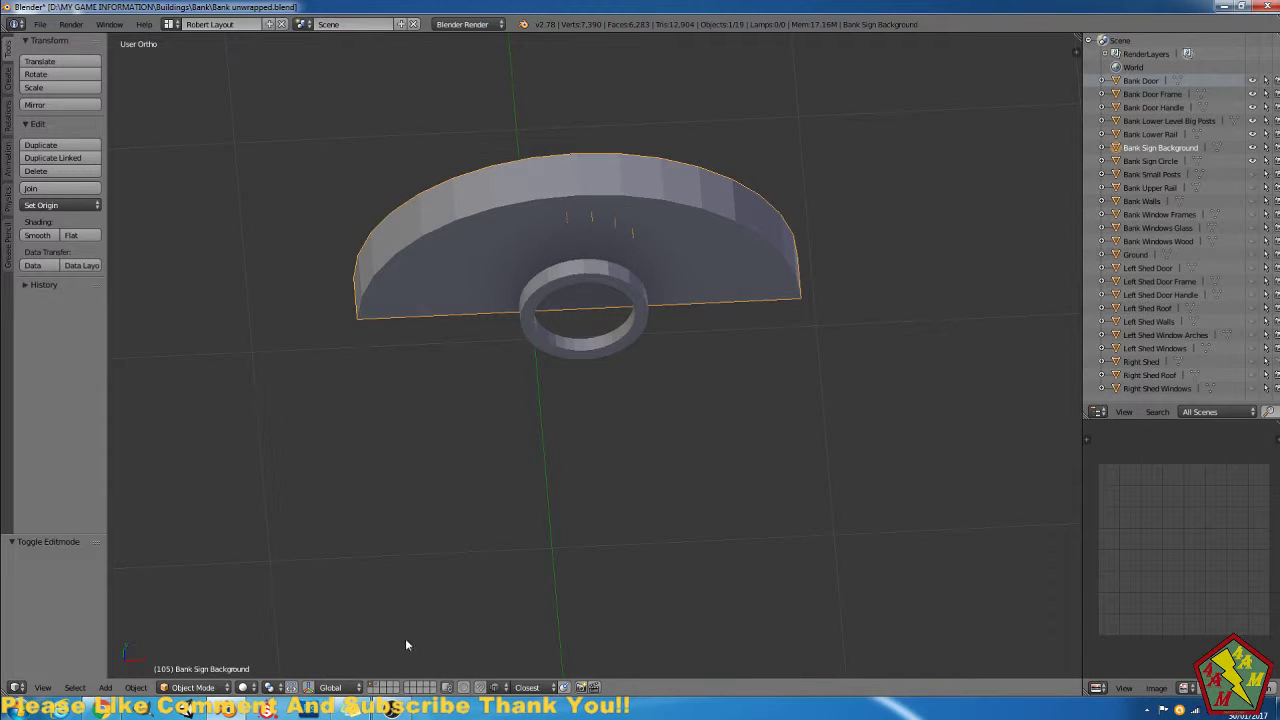
key(alt+h)
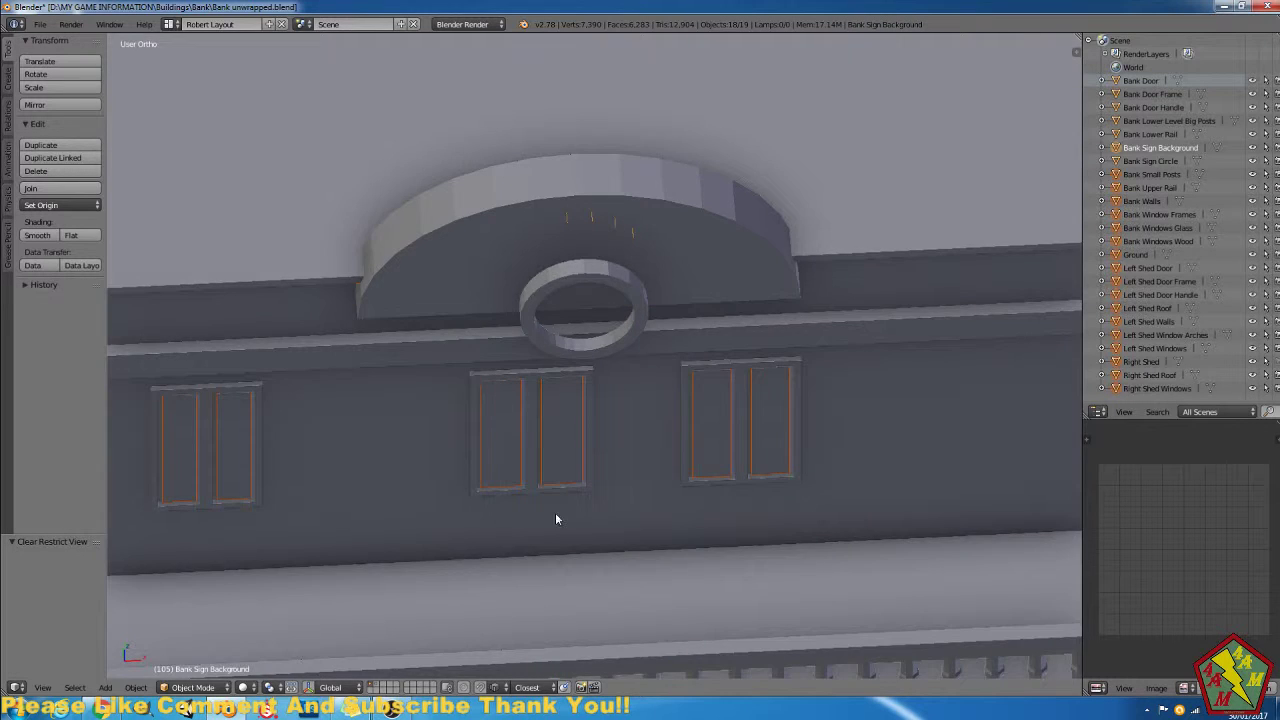
scroll(668, 463, down, 5)
middle_drag(697, 506, 688, 448)
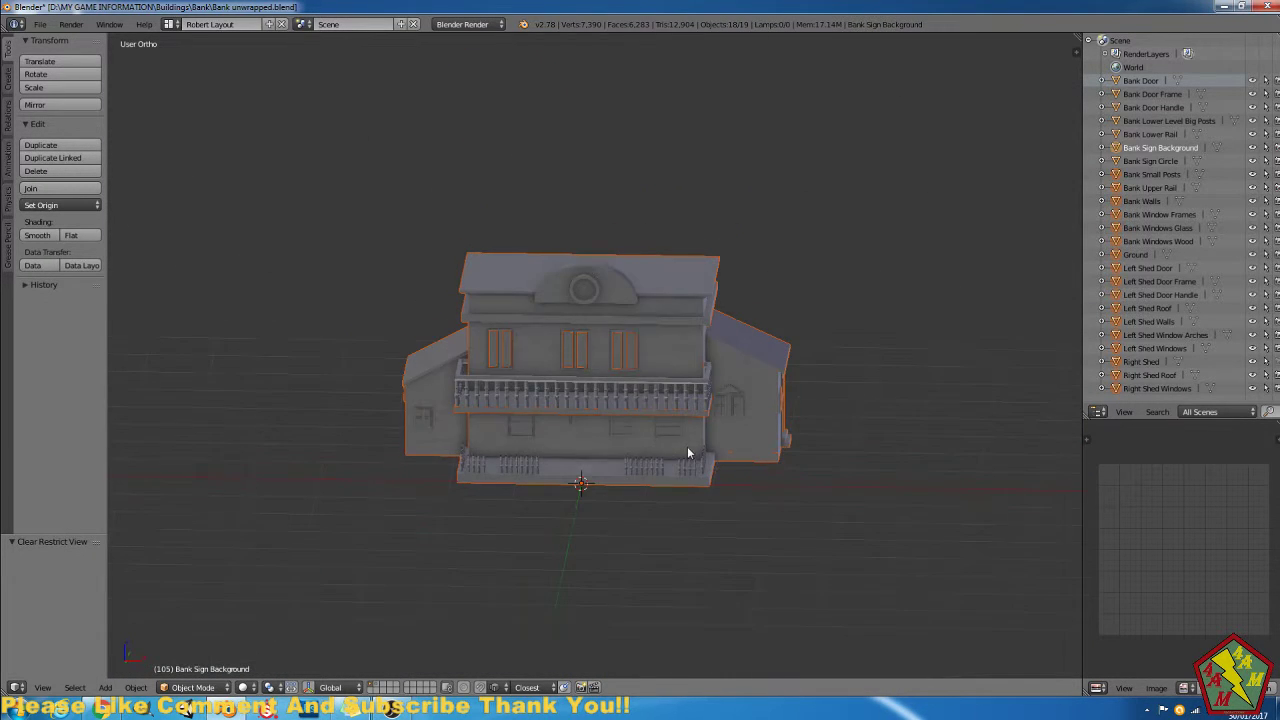
scroll(692, 458, up, 2)
Examine the layer with the lower posts, rail and door, alone and together with the main building layer.
click(377, 689)
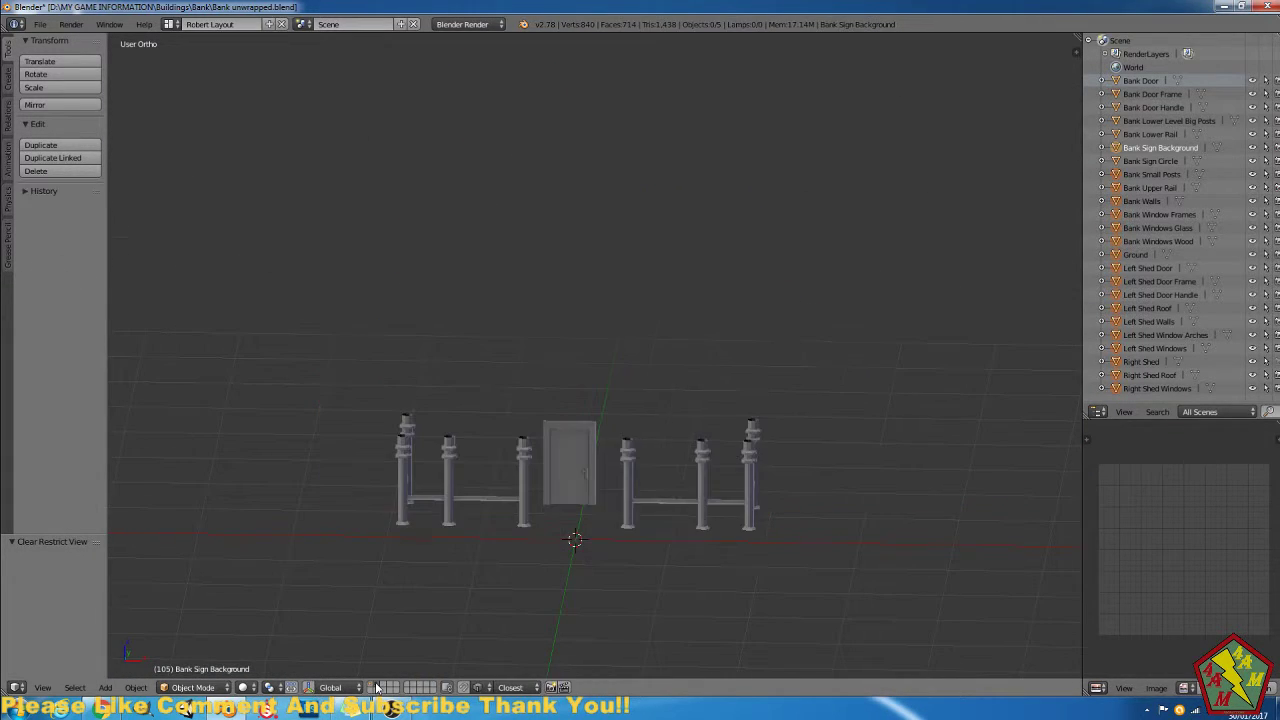
click(371, 687)
middle_drag(720, 480, 926, 497)
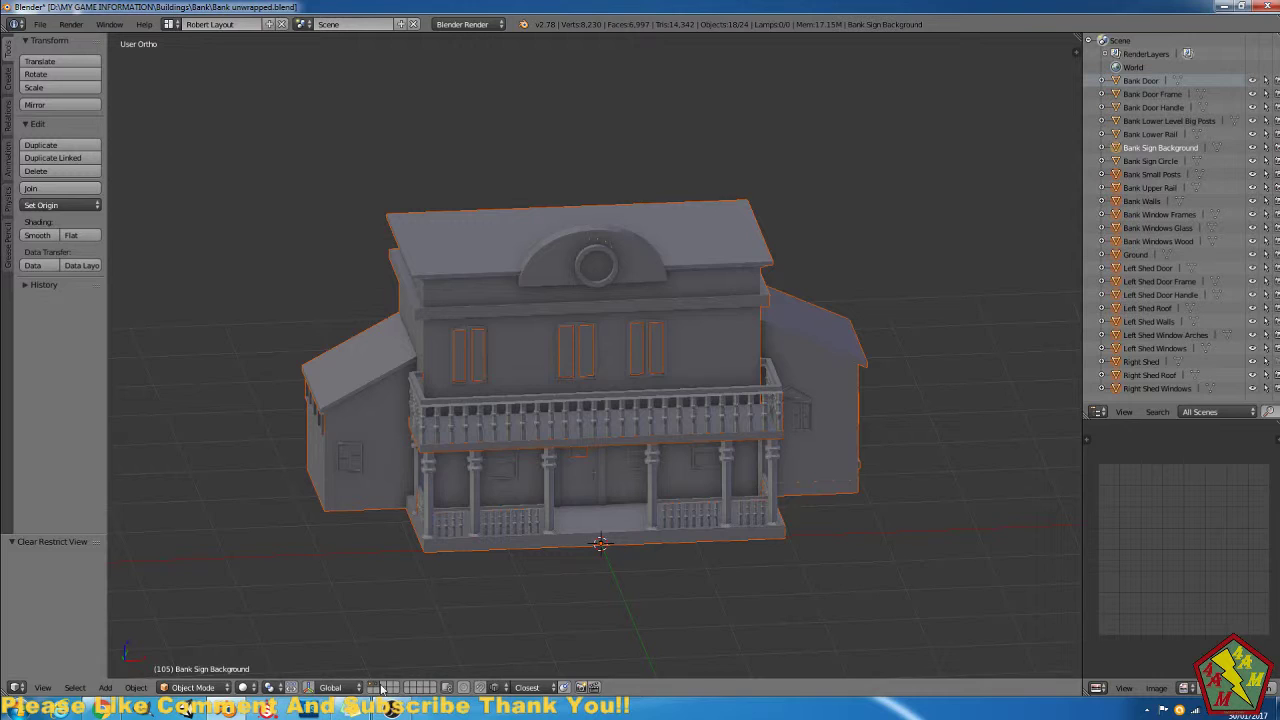
click(373, 688)
click(373, 688)
scroll(636, 470, up, 5)
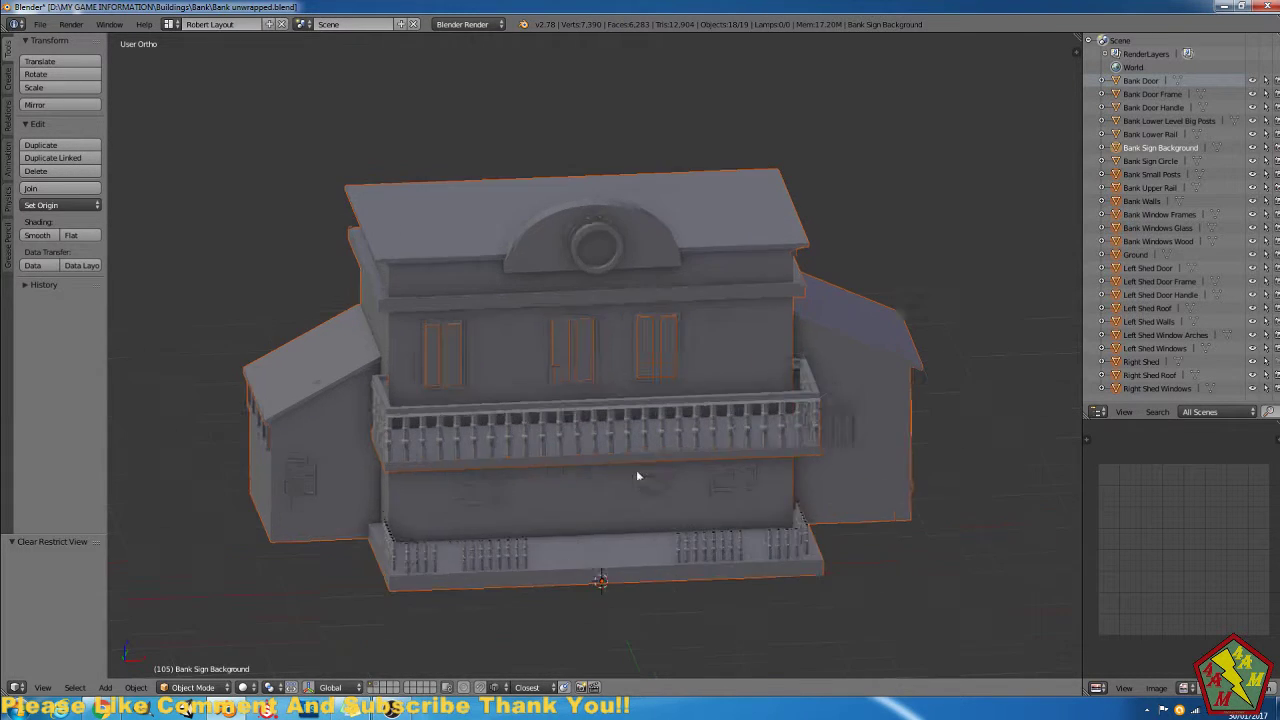
Isolate the Bank Sign Background and Bank Sign Circle by hiding every other object.
right_click(704, 281)
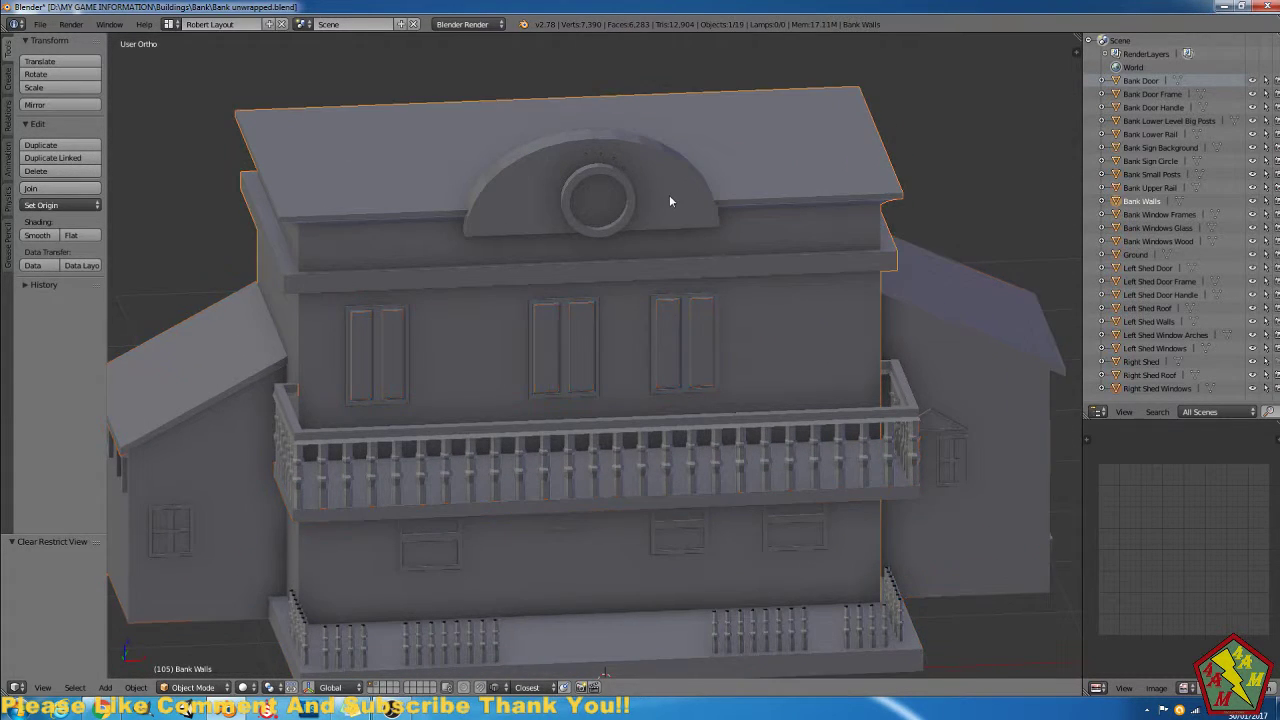
shift+right_click(625, 182)
shift+right_click(645, 171)
right_click(640, 176)
scroll(644, 184, down, 4)
scroll(635, 278, up, 4)
scroll(670, 135, up, 2)
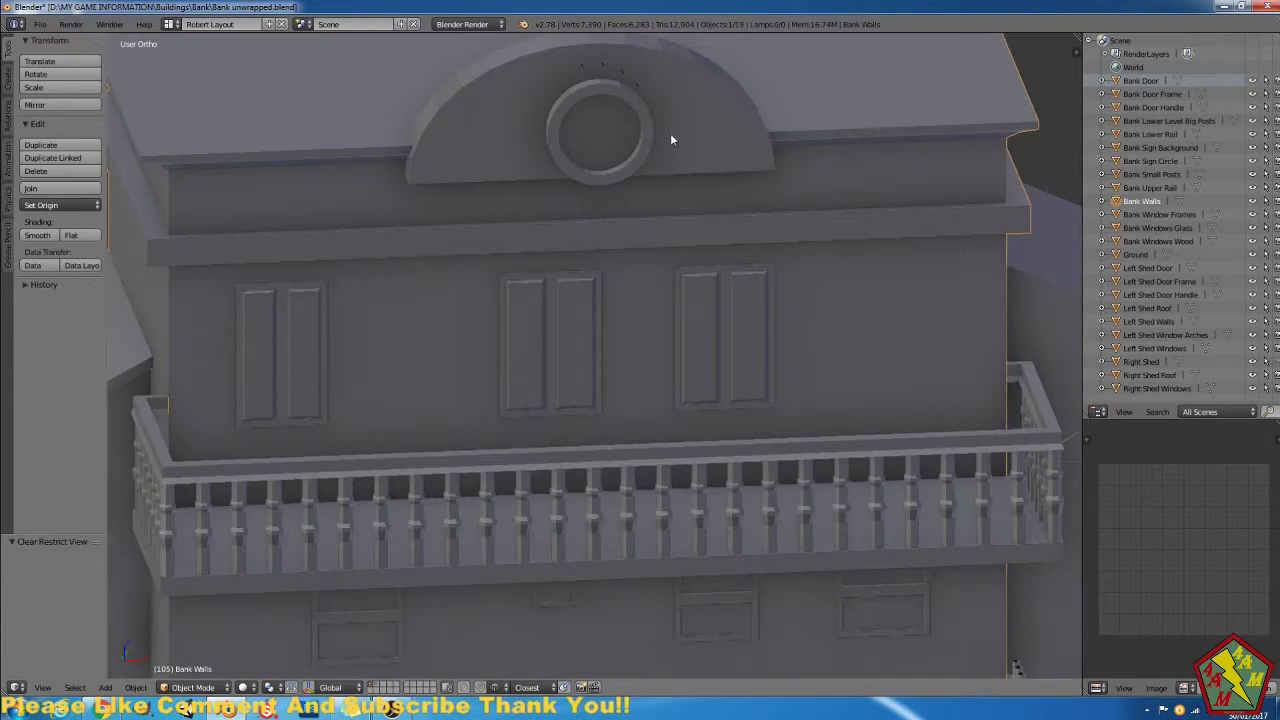
scroll(670, 137, down, 2)
right_click(667, 171)
shift+right_click(628, 190)
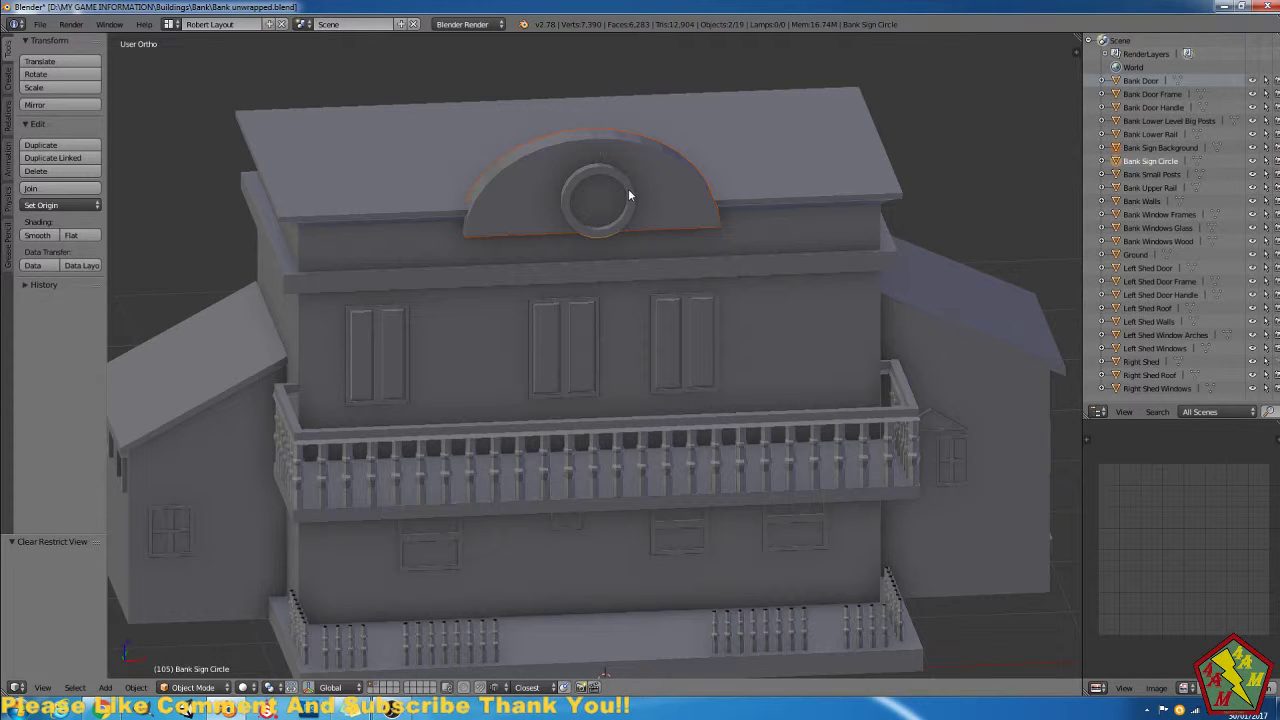
shift+right_click(628, 192)
key(shift+h)
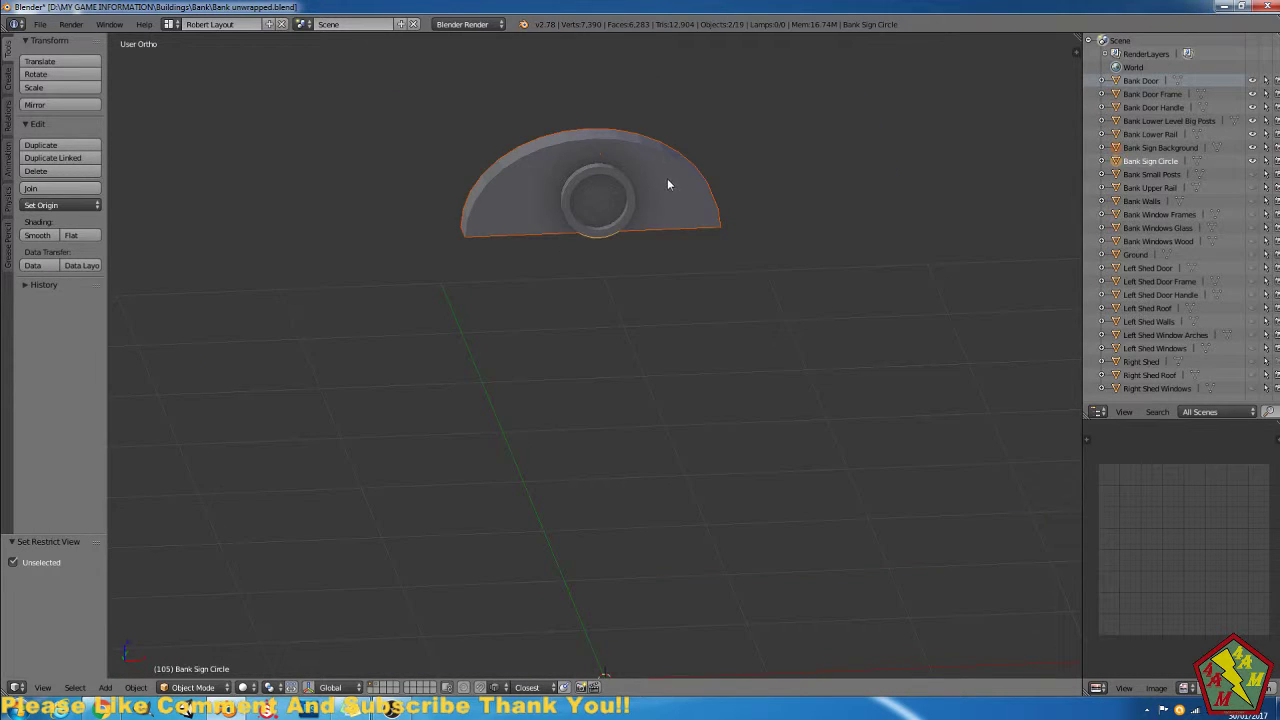
Open the Bank Sign Background mesh for editing and remove doubles across all its vertices.
right_click(631, 190)
middle_drag(631, 190, 616, 201)
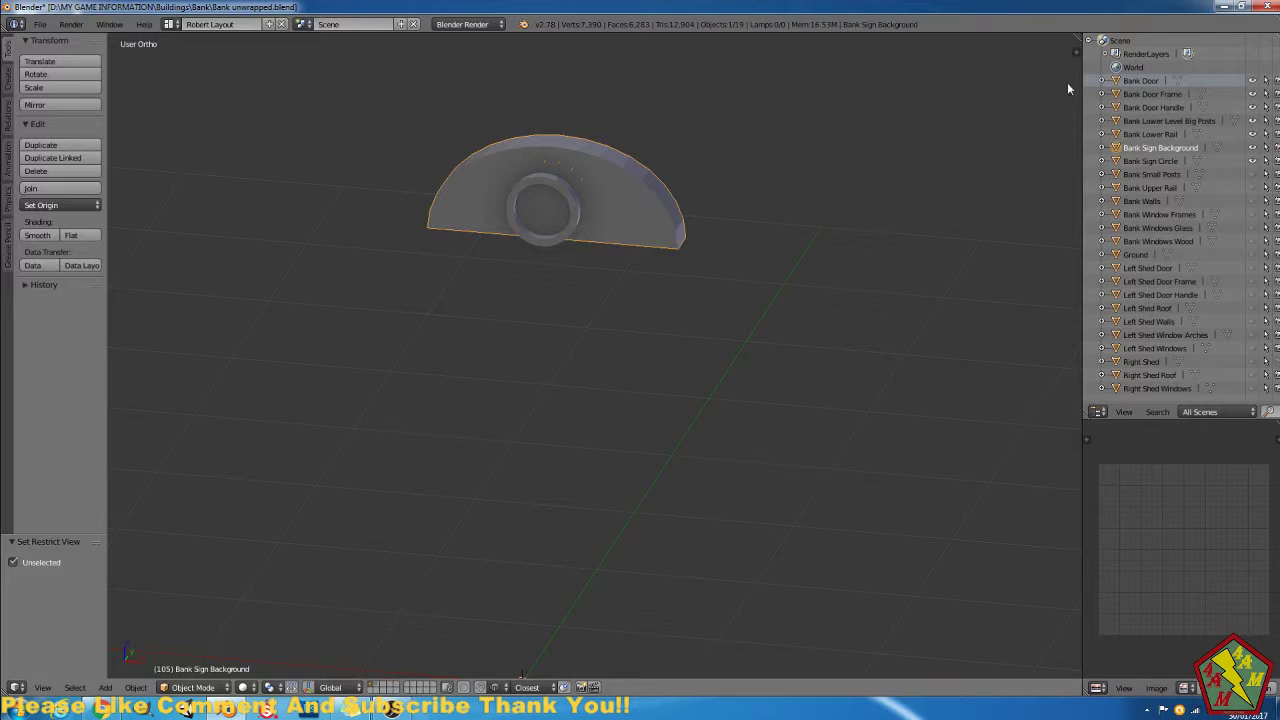
key(Tab)
key(Tab)
key(Tab)
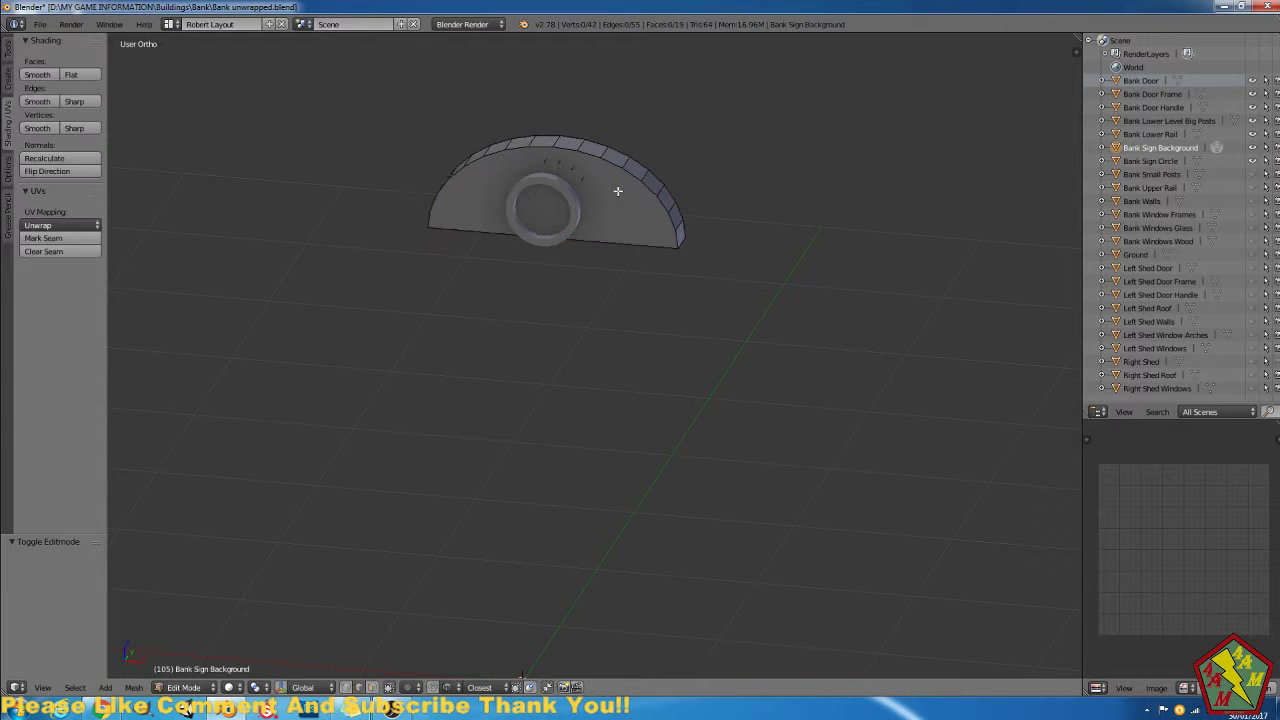
key(a)
key(w)
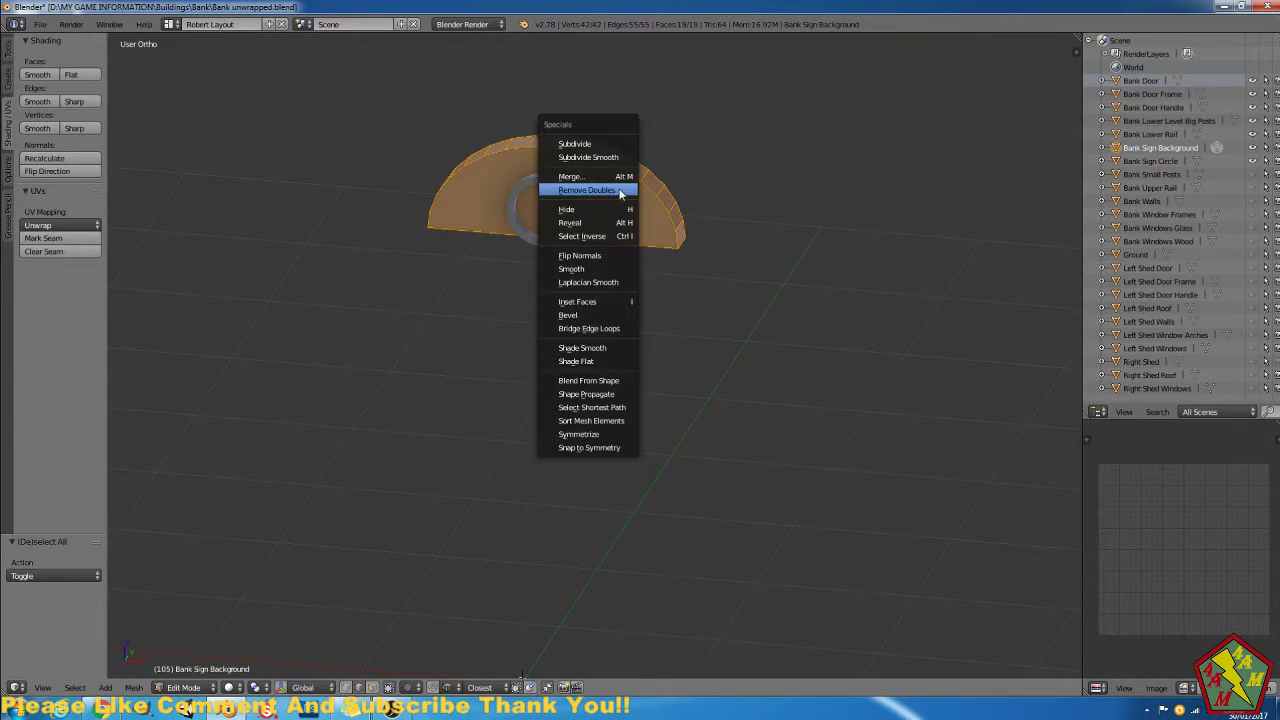
click(619, 188)
scroll(660, 230, up, 2)
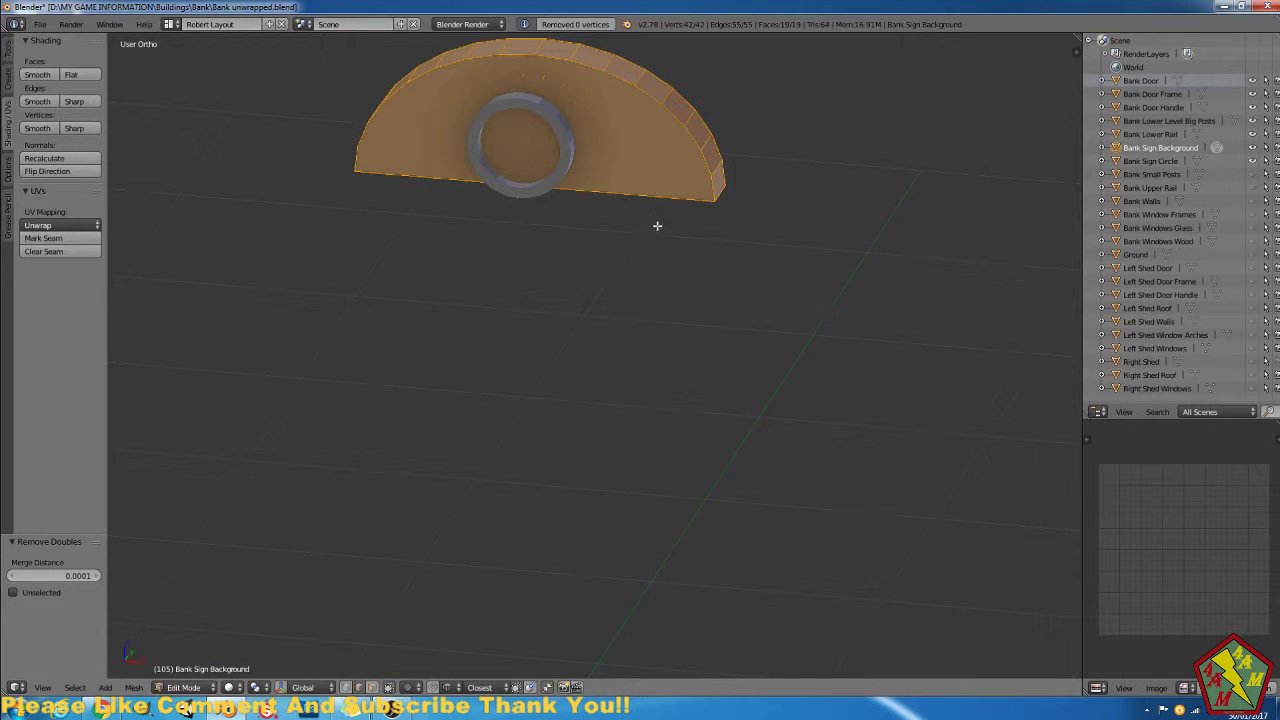
Clean up the sign background mesh with Delete Loose.
shift+middle_drag(571, 306, 603, 484)
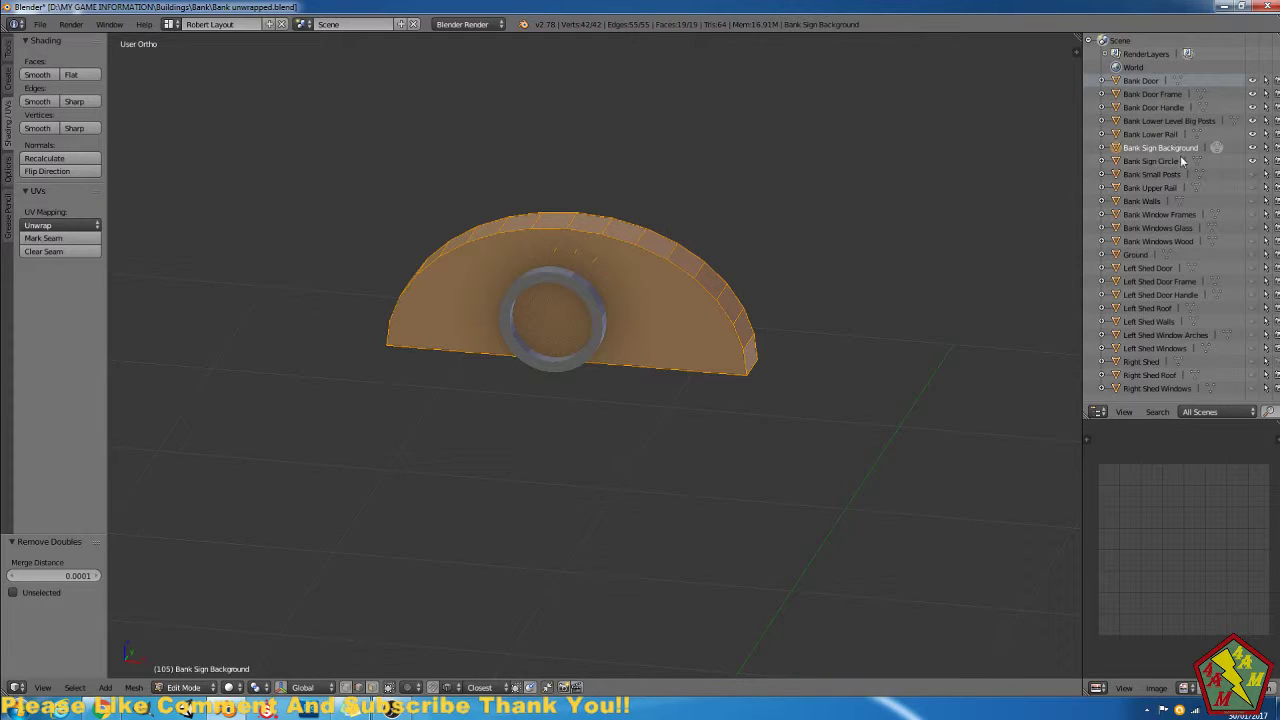
scroll(652, 289, up, 1)
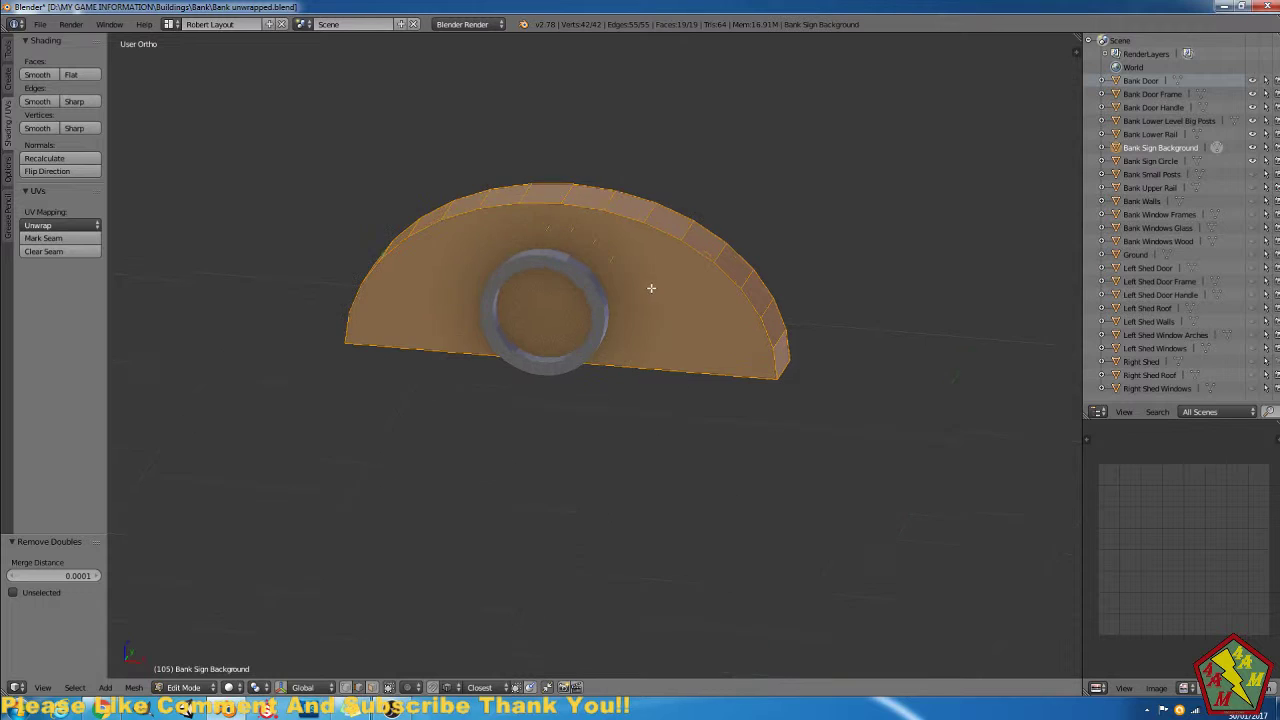
click(133, 687)
mouse_move(194, 458)
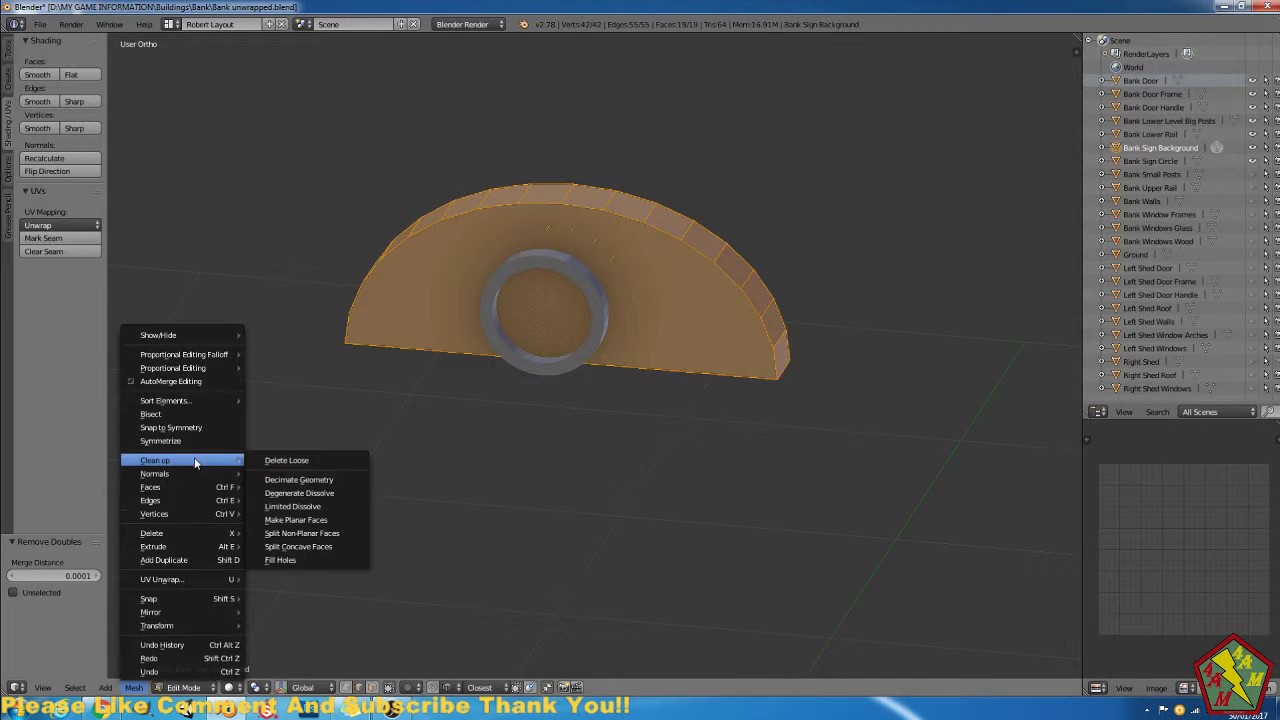
click(291, 462)
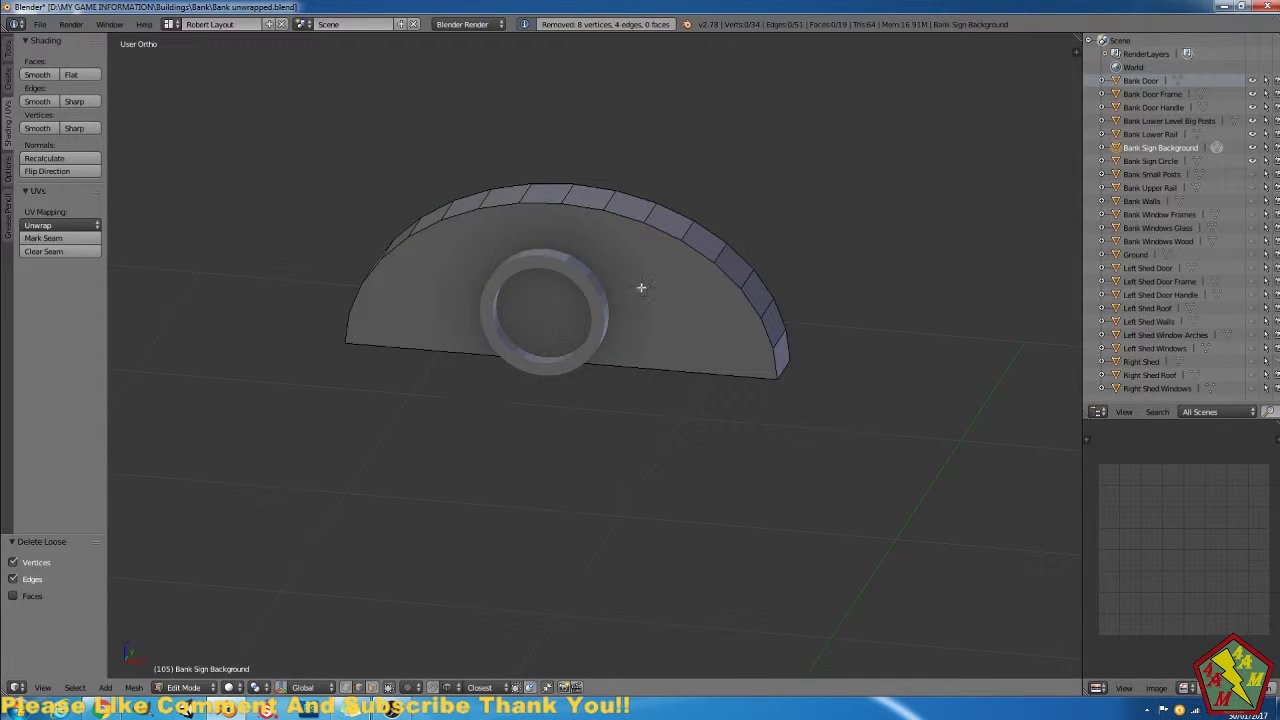
Select the whole cleaned-up sign background mesh and run Remove Doubles again.
key(a)
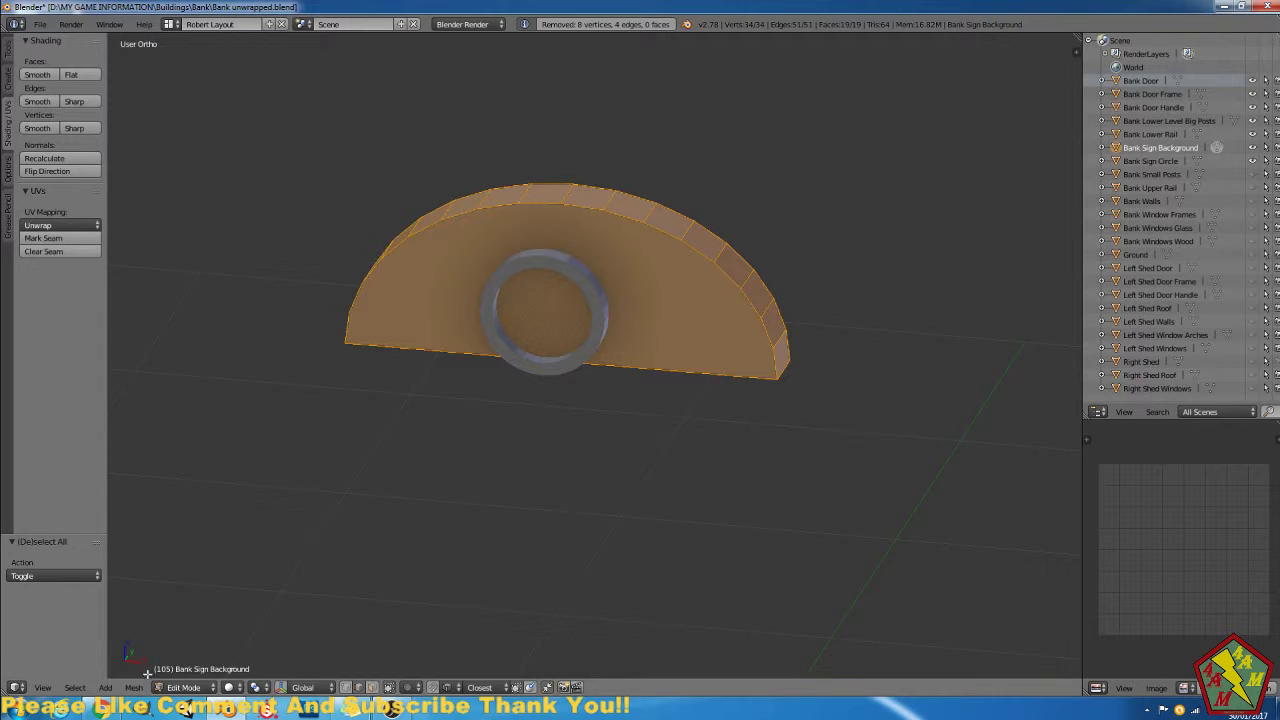
key(w)
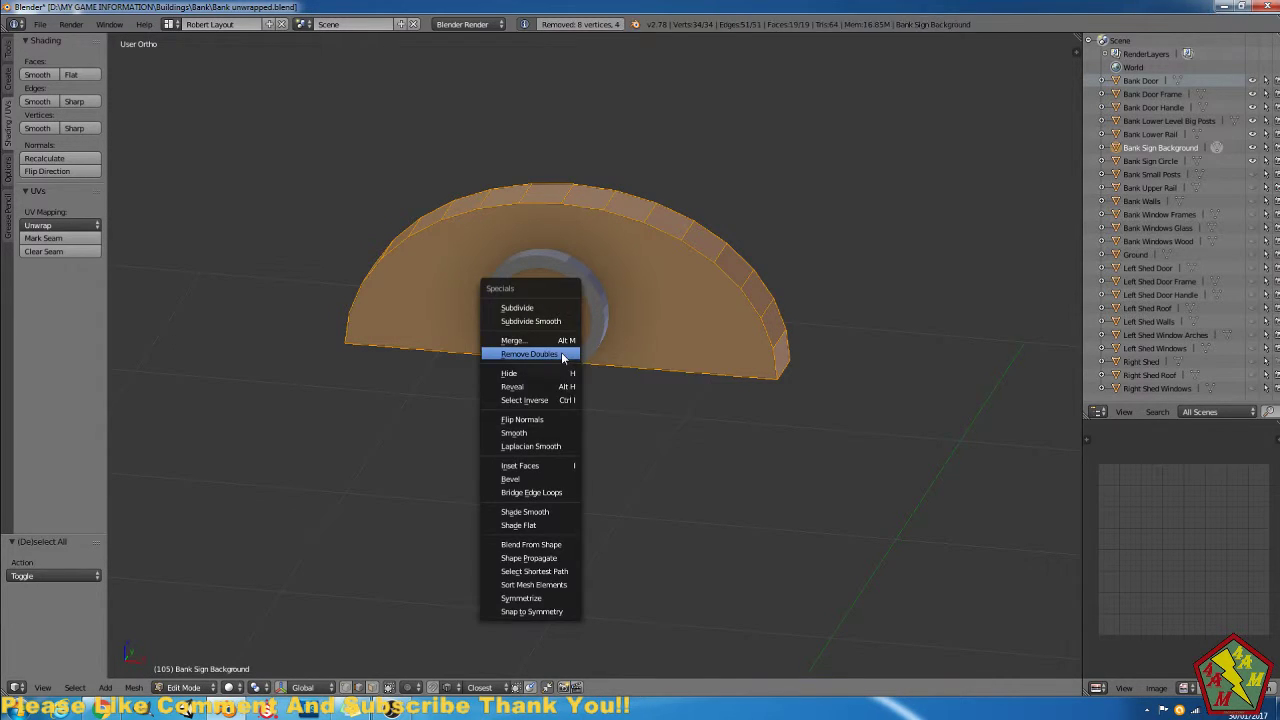
click(561, 353)
Select the short front edge at one lower end of the arch and collapse the Background Images settings.
right_click(777, 349)
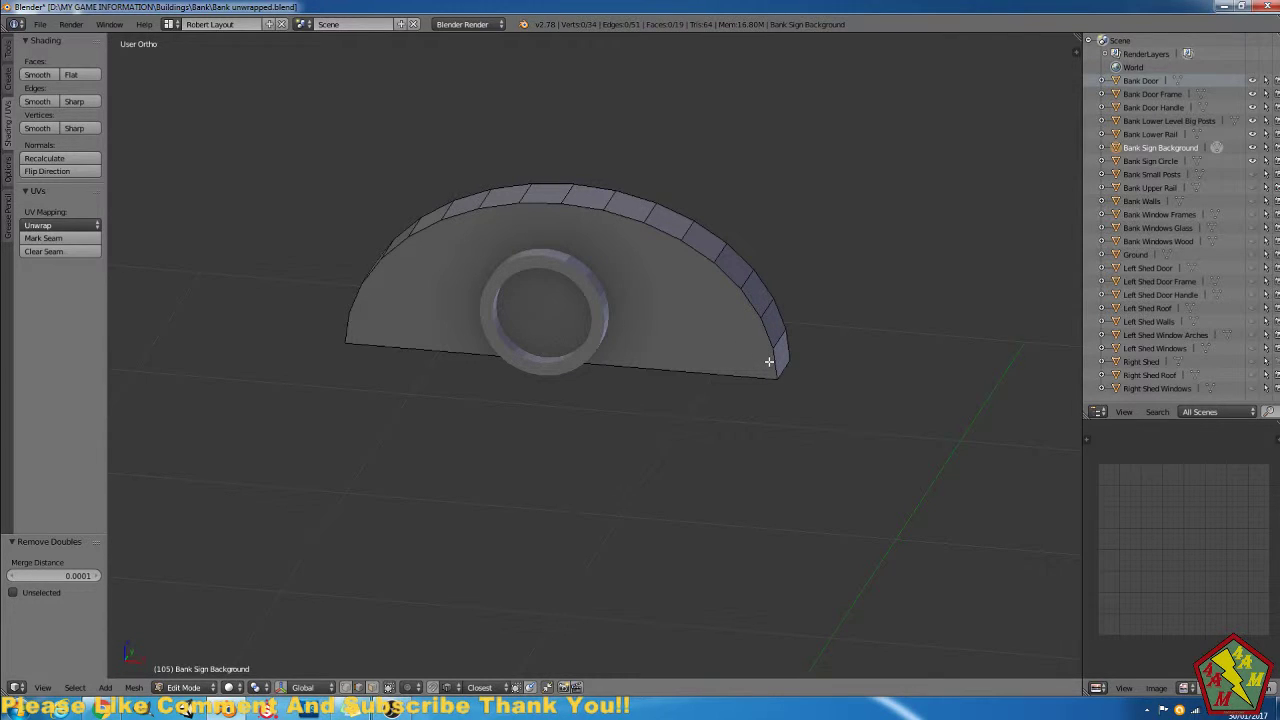
right_click(769, 361)
key(n)
scroll(1003, 537, down, 6)
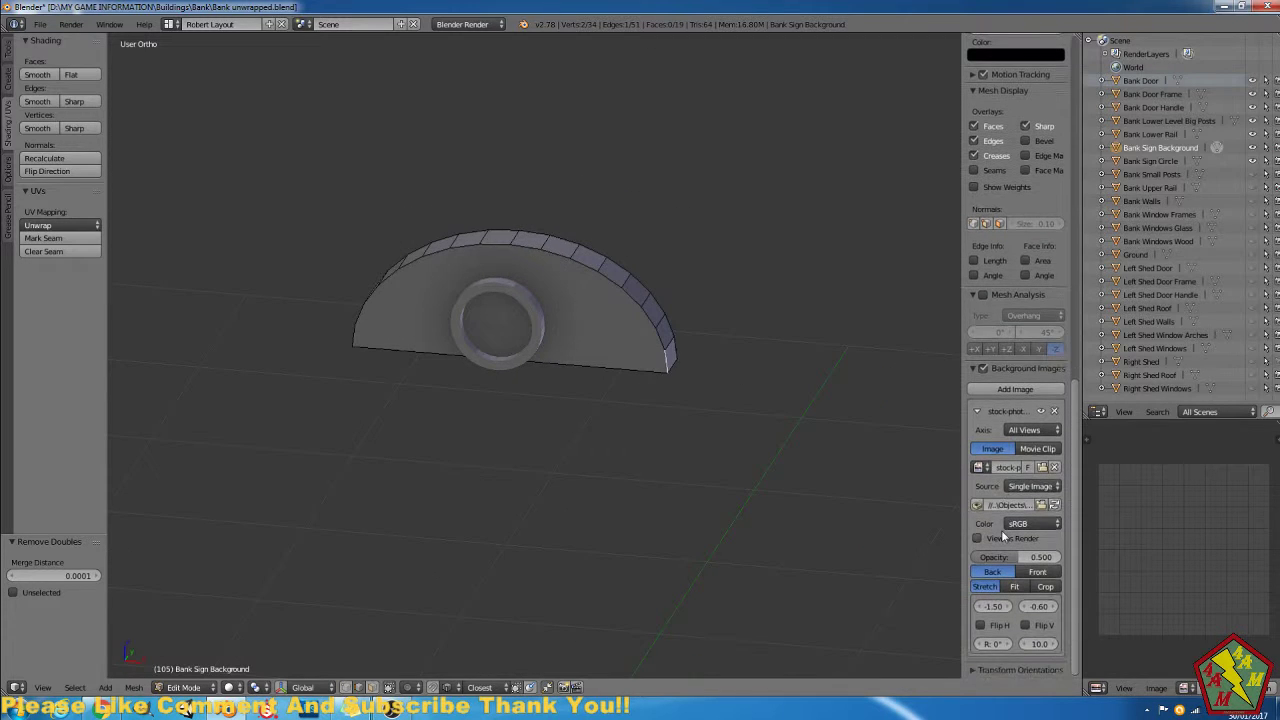
click(973, 369)
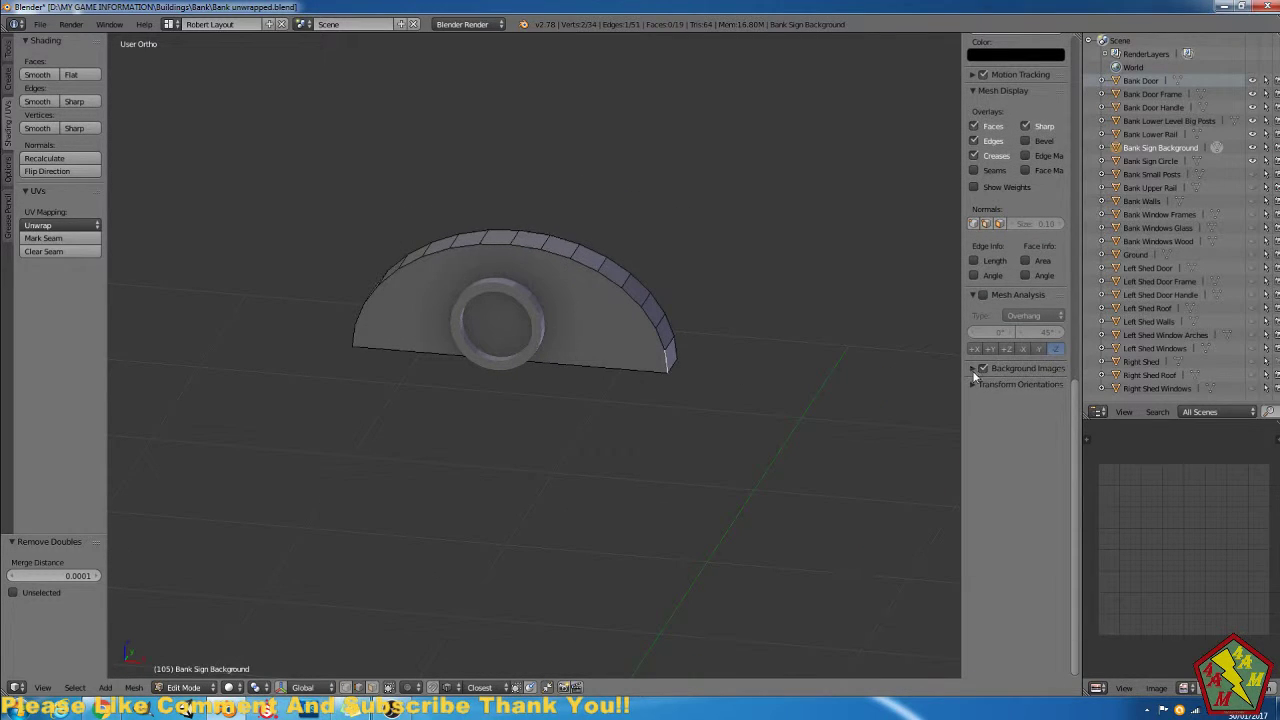
scroll(976, 385, up, 10)
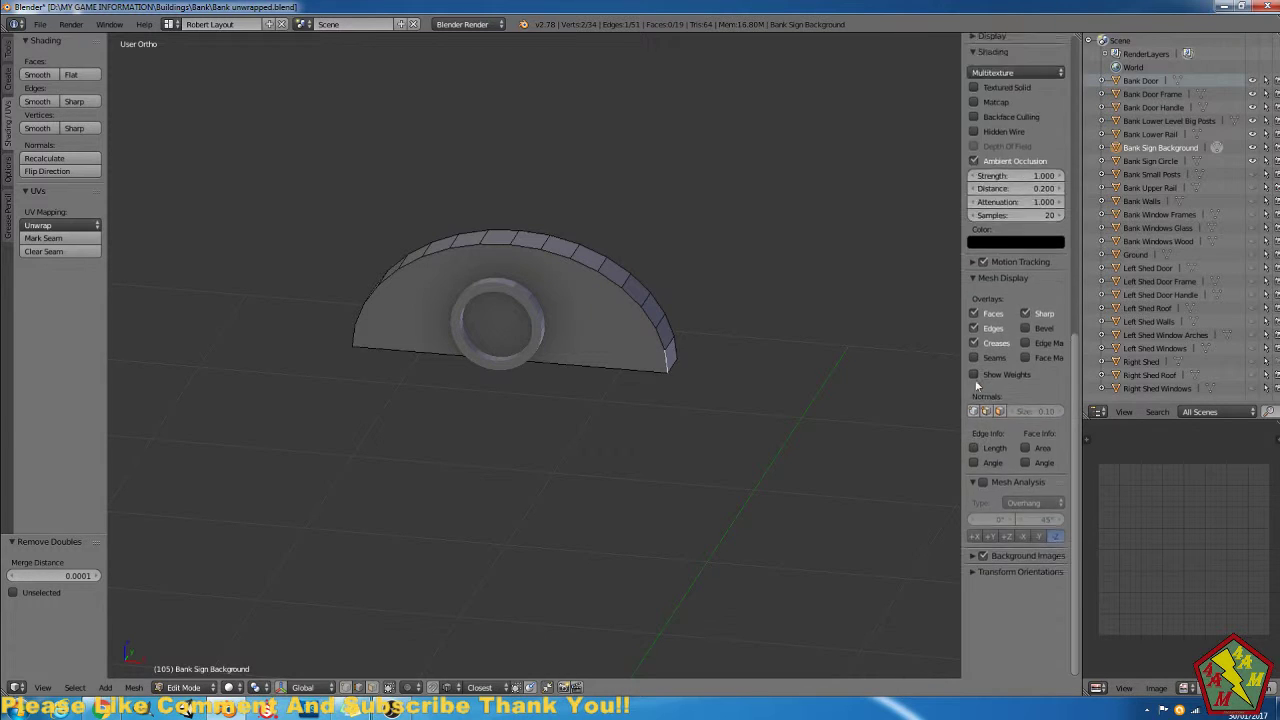
key(n)
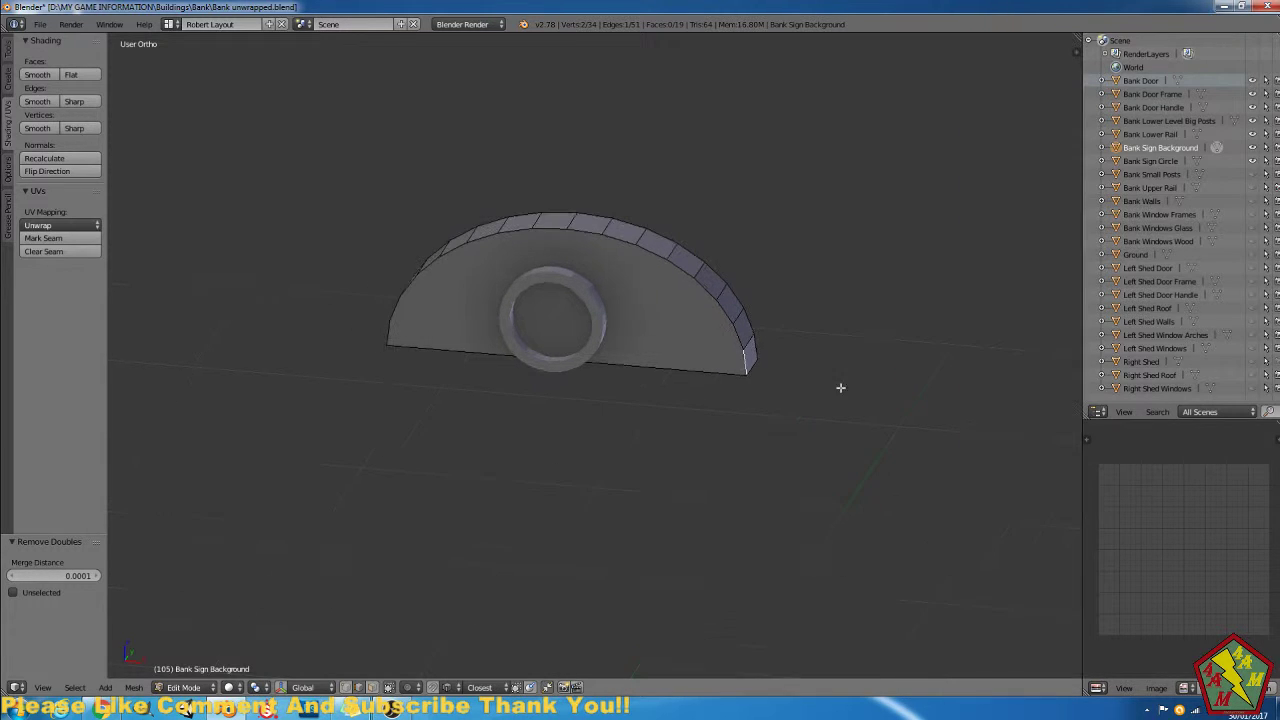
Select the complete outline of the arch's front face and mark it as a seam.
ctrl+right_click(390, 340)
ctrl+right_click(540, 231)
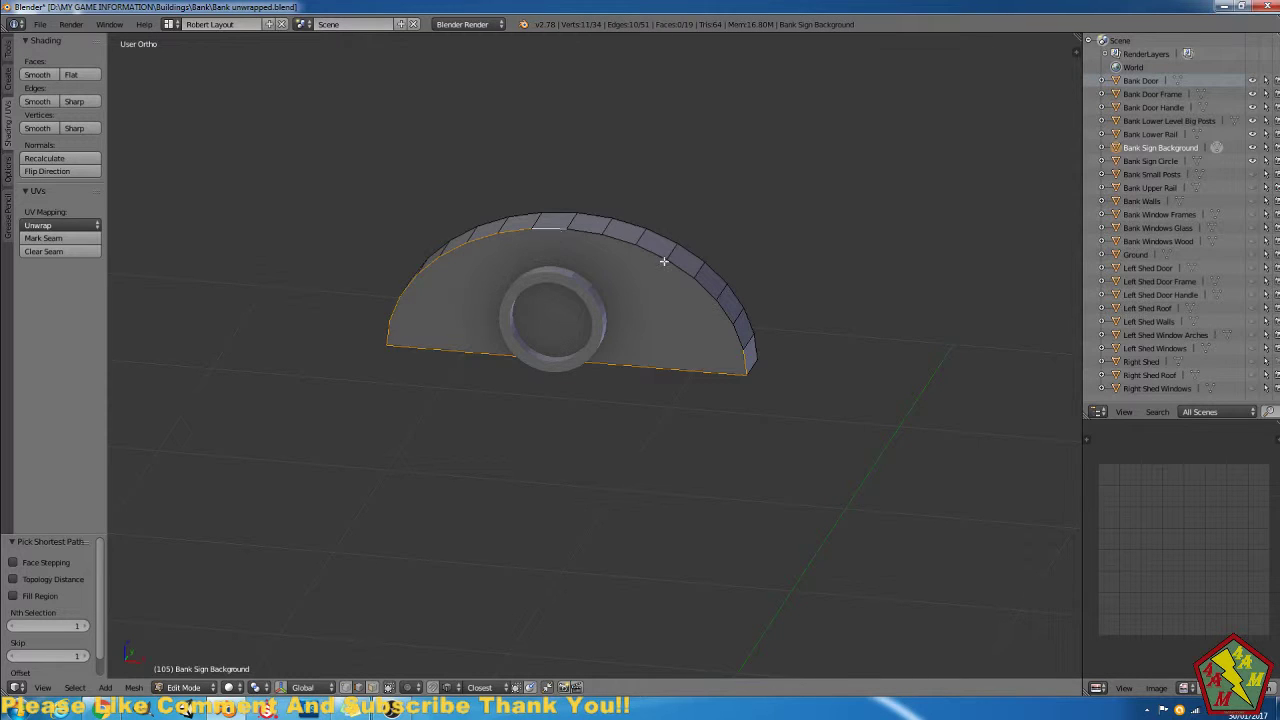
ctrl+right_click(730, 337)
middle_drag(701, 335, 714, 356)
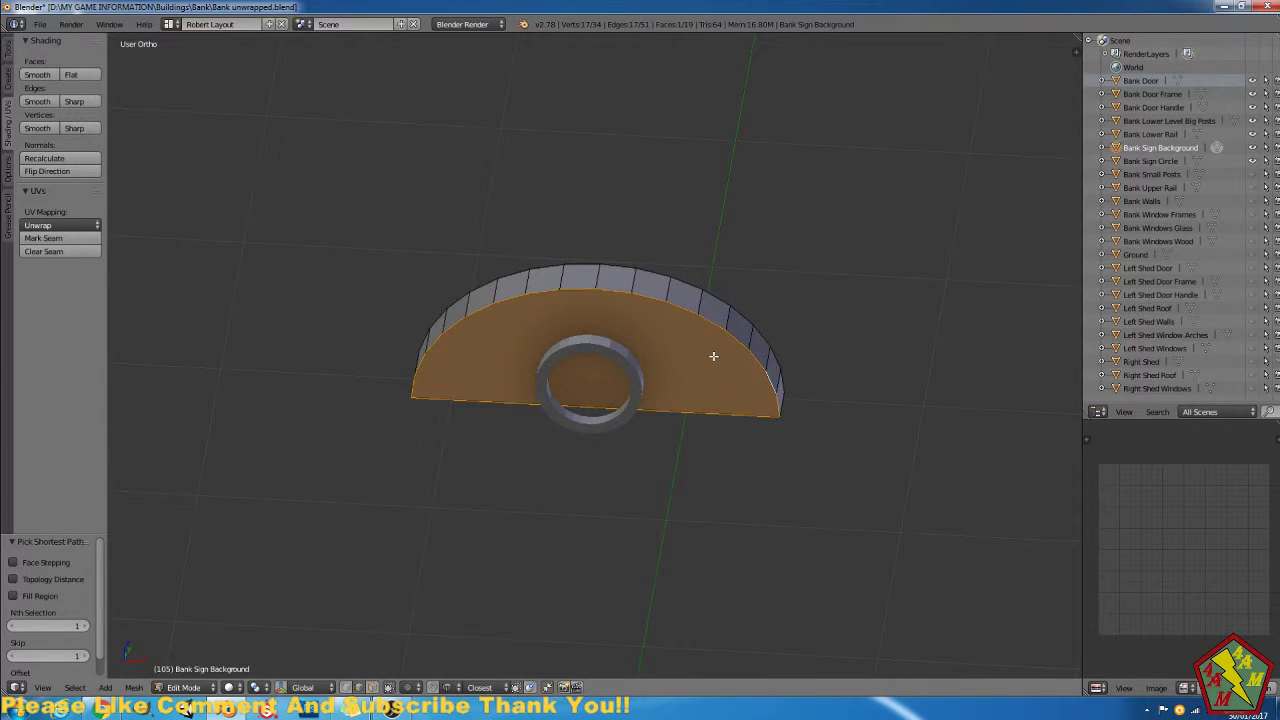
key(w)
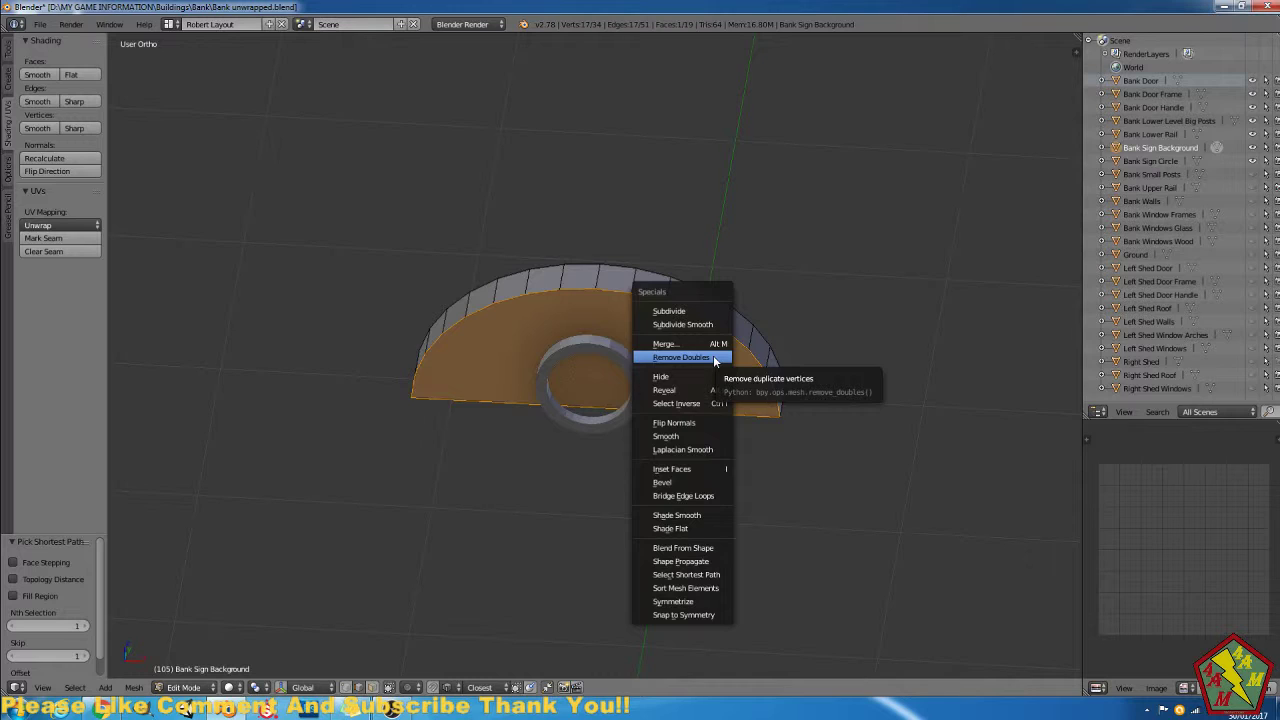
click(90, 240)
Mark the outline of the sign background's back face as a seam.
middle_drag(454, 331, 723, 236)
right_click(723, 236)
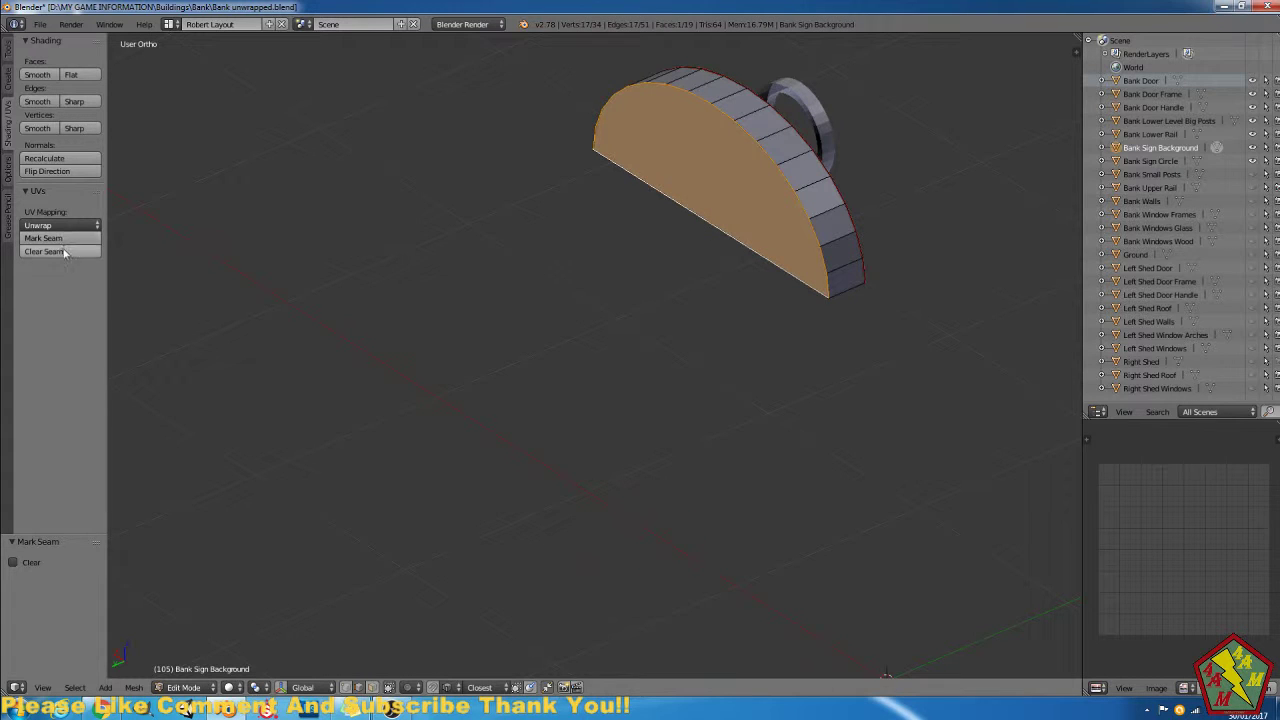
middle_drag(400, 330, 726, 321)
Mark seams on the arch rim's cross edges at the top centre and at both lower ends.
right_click(784, 205)
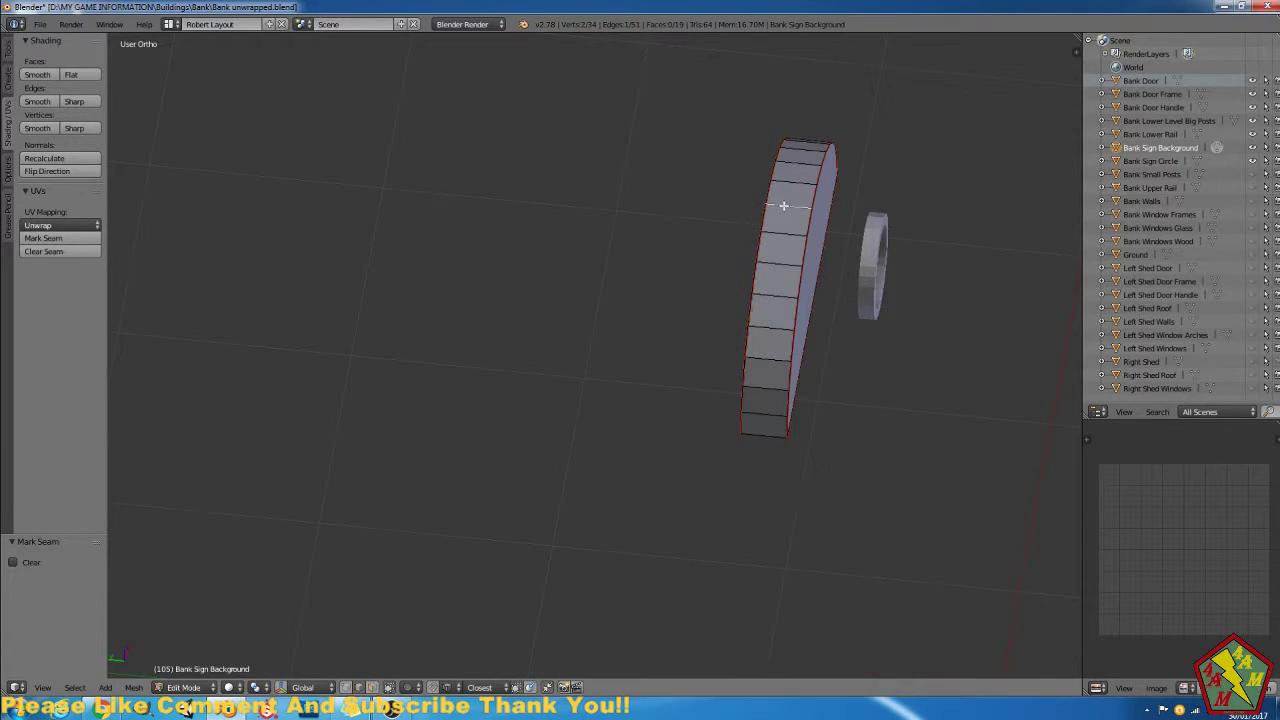
middle_drag(784, 207, 671, 266)
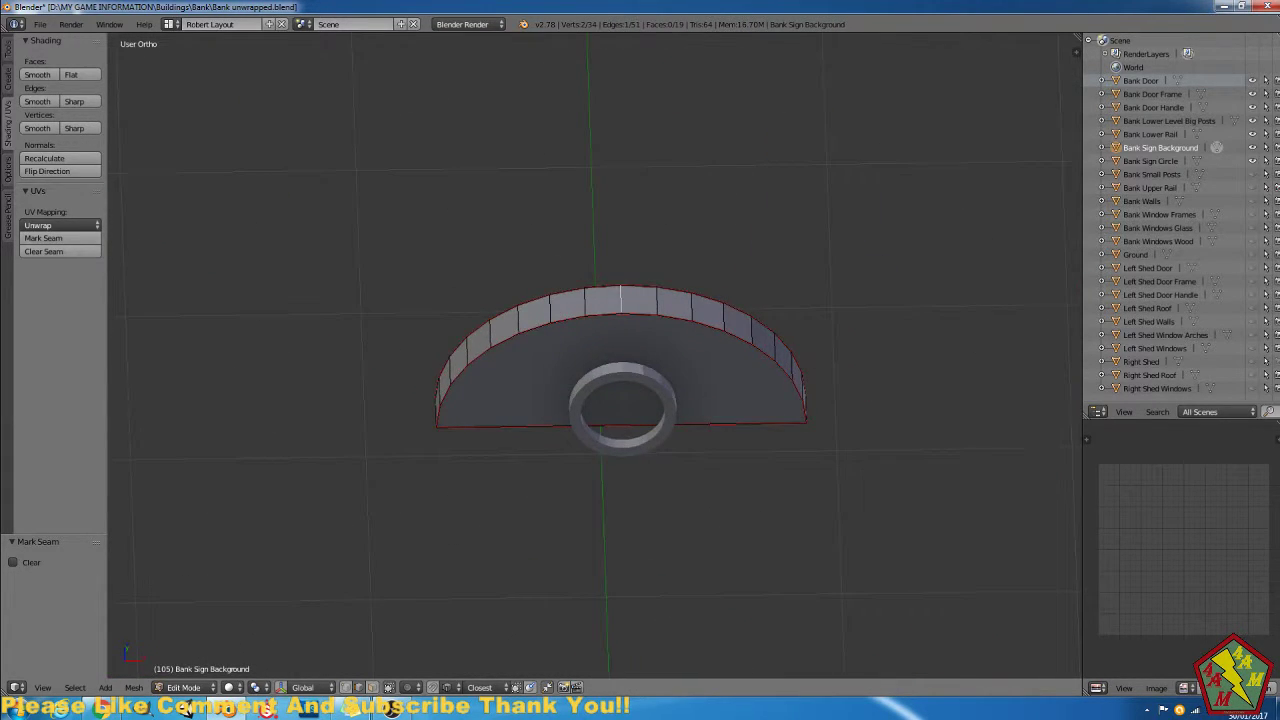
middle_drag(674, 334, 574, 276)
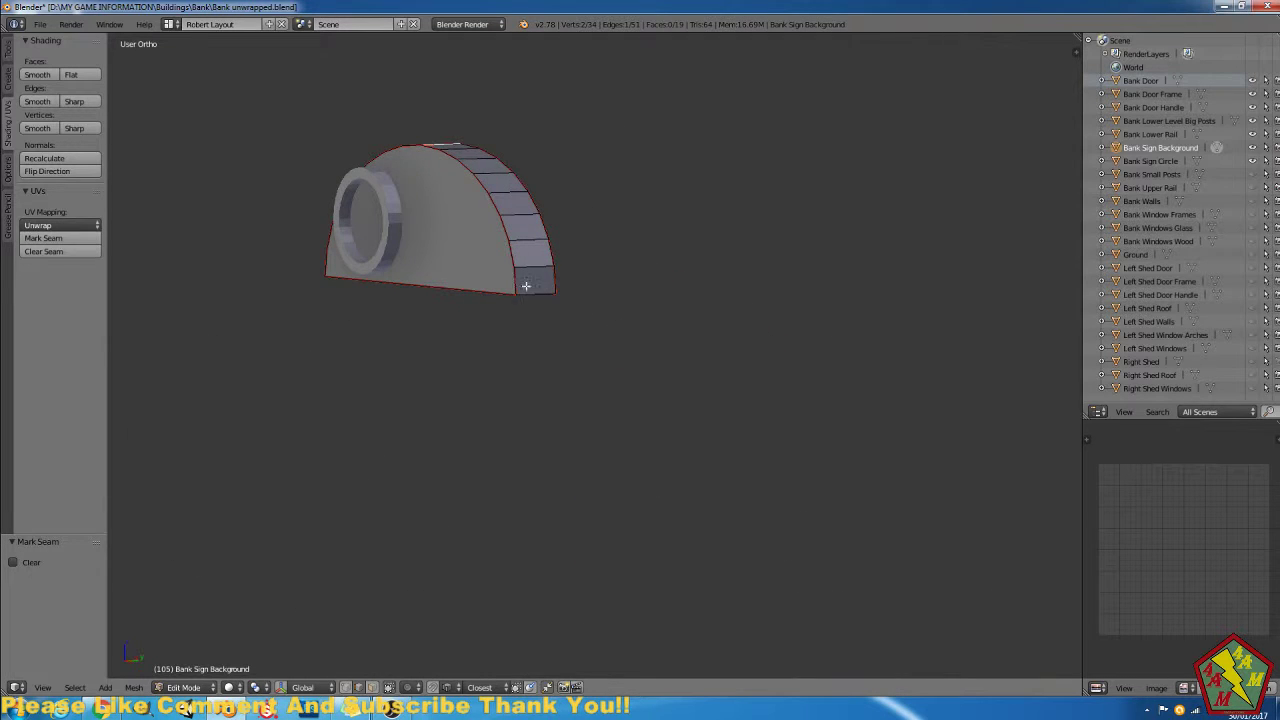
right_click(526, 286)
middle_drag(343, 313, 520, 323)
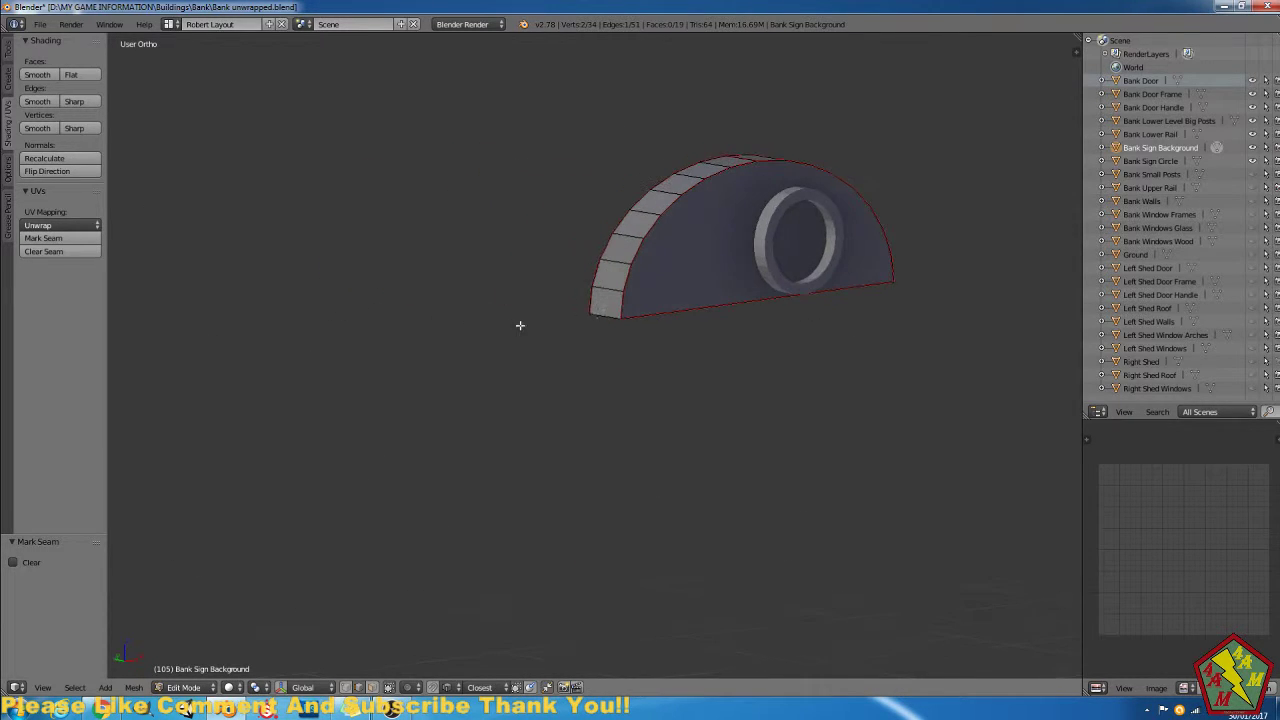
shift+right_click(604, 314)
middle_drag(795, 278, 654, 286)
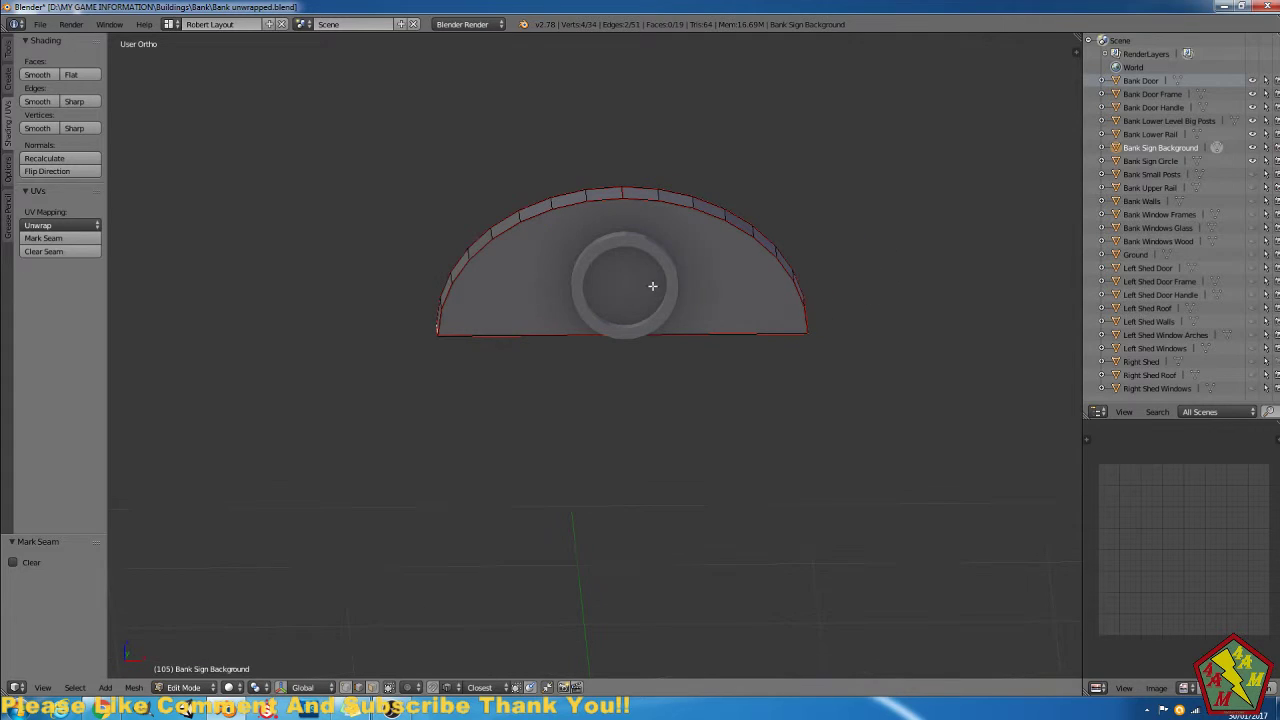
Hide the sign circle and reopen the sign background for mesh editing.
key(Tab)
right_click(671, 294)
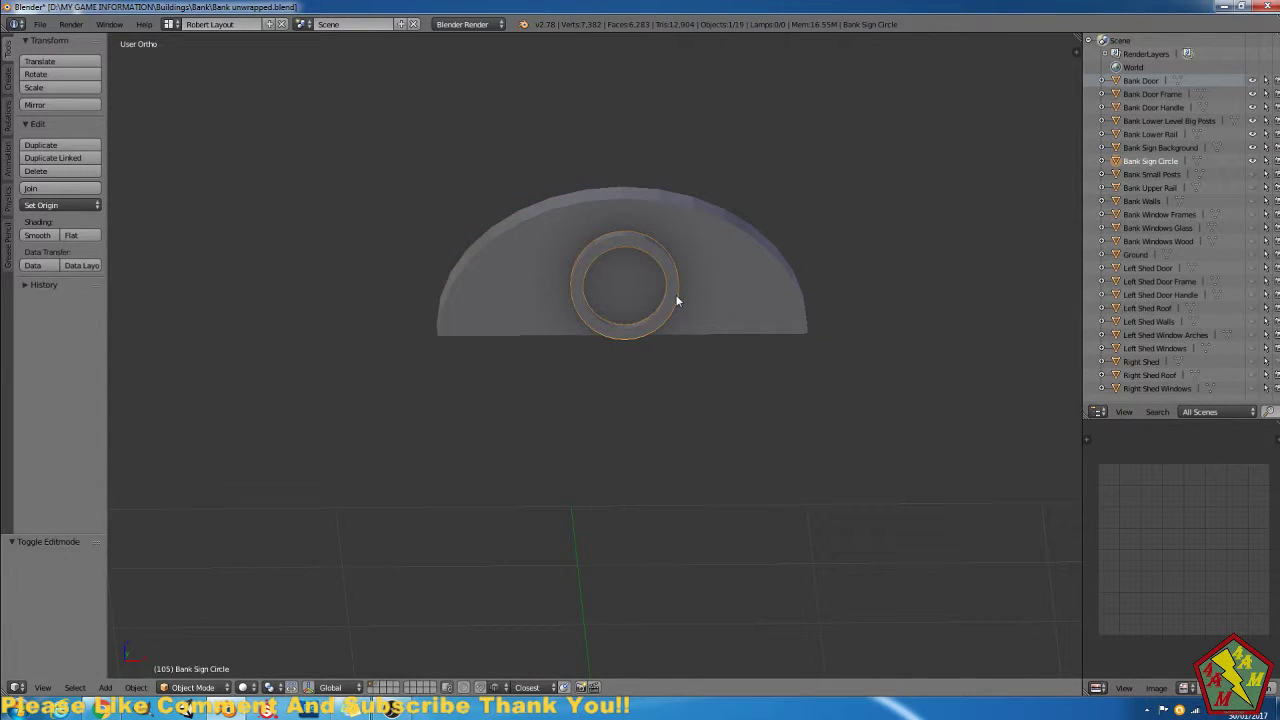
key(h)
right_click(692, 262)
key(Tab)
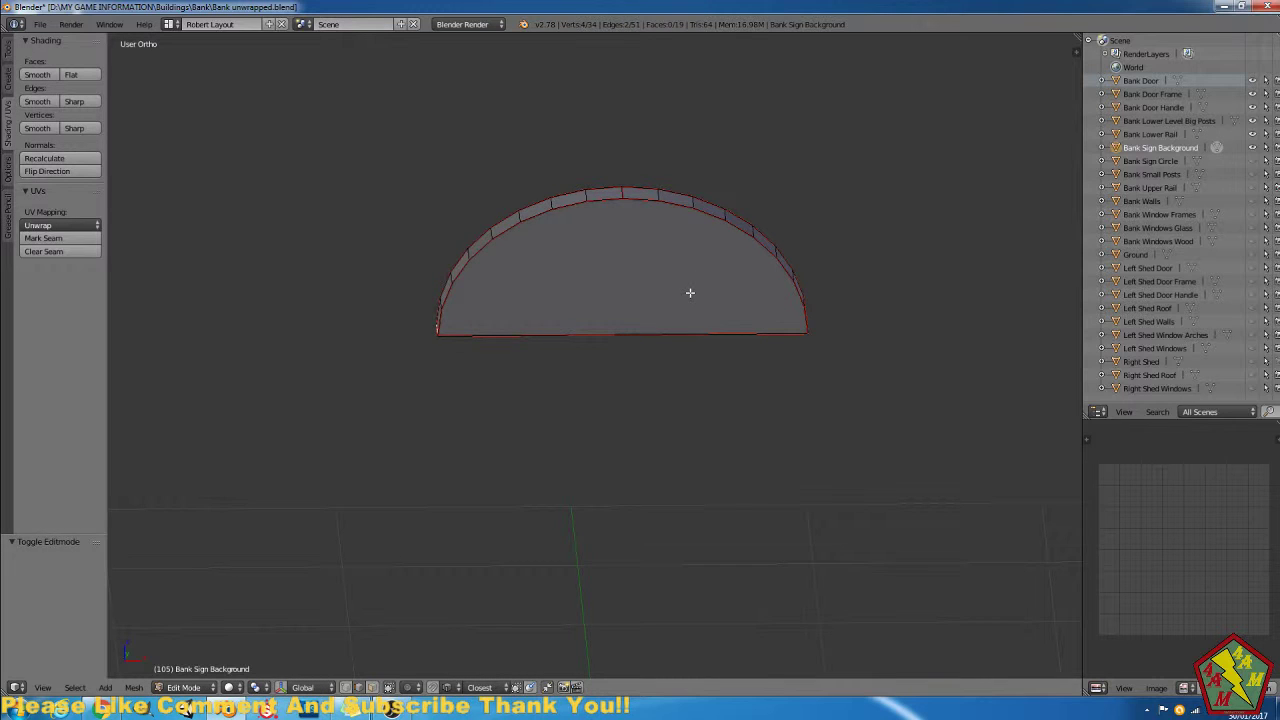
Unwrap the entire sign background mesh with Lightmap Pack, using selected faces, image size 512, pack quality 12 and margin 0.20.
key(a)
key(w)
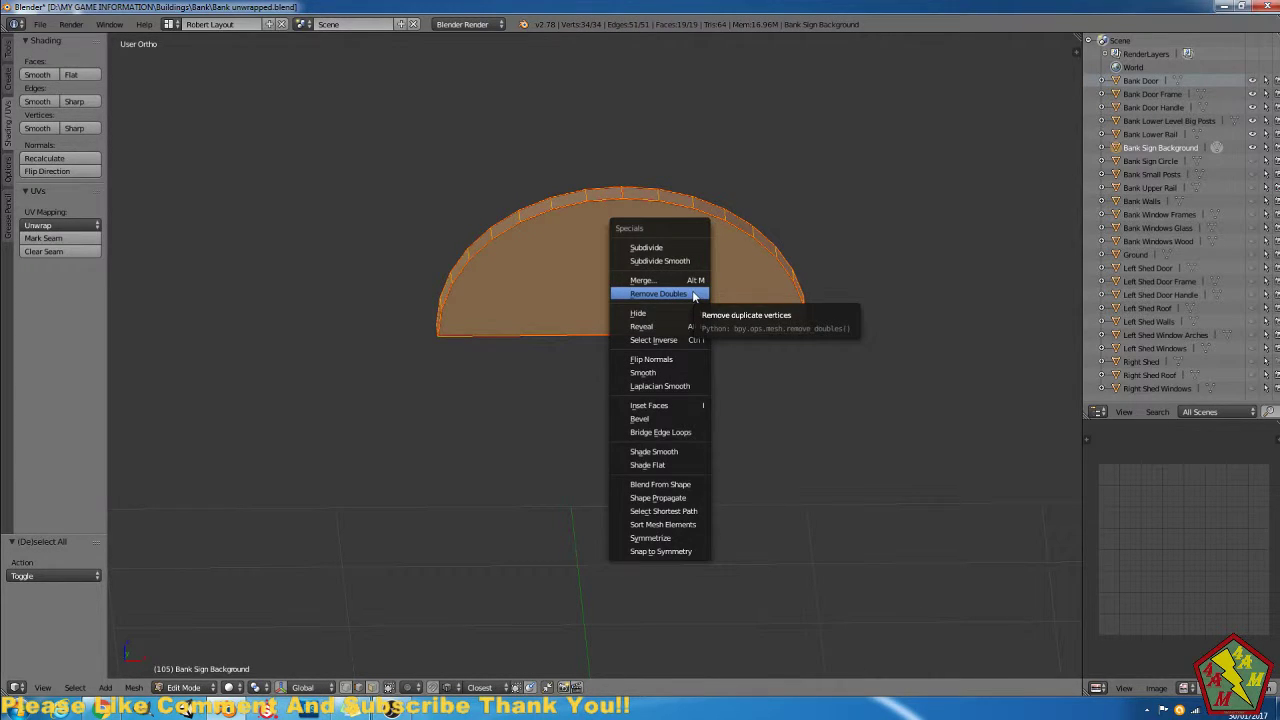
key(Escape)
key(w)
key(Escape)
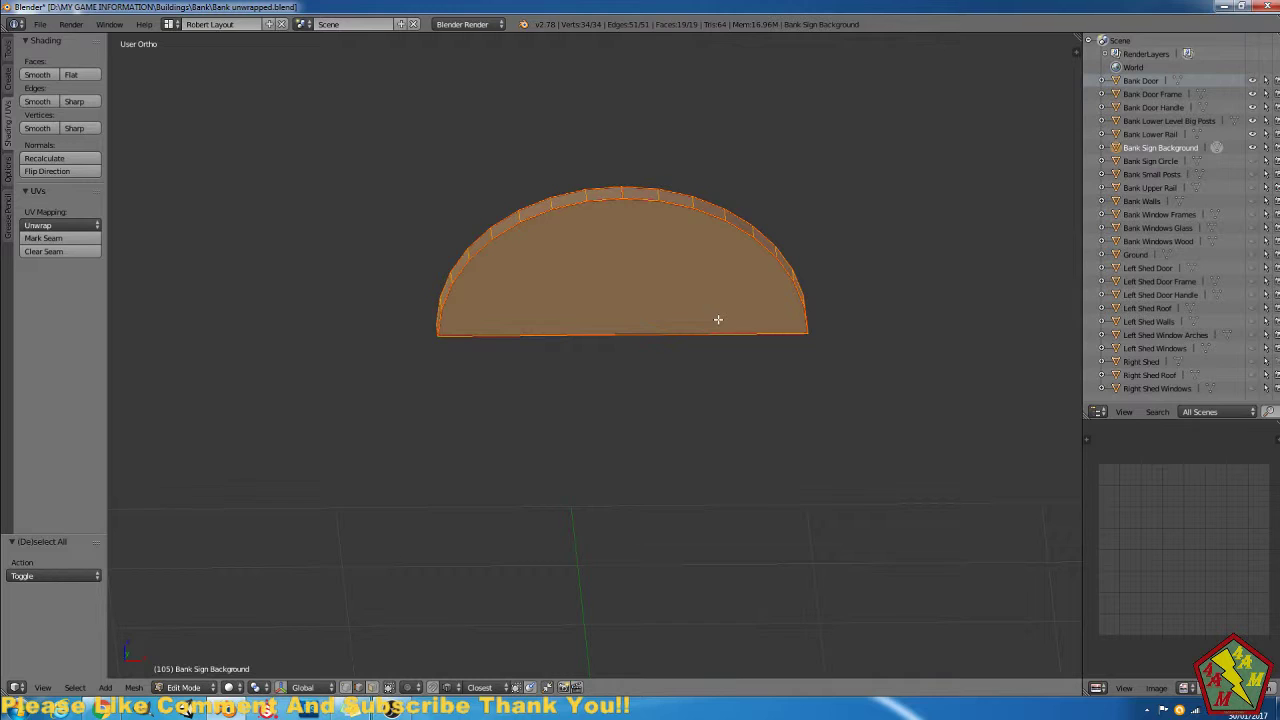
key(u)
click(718, 324)
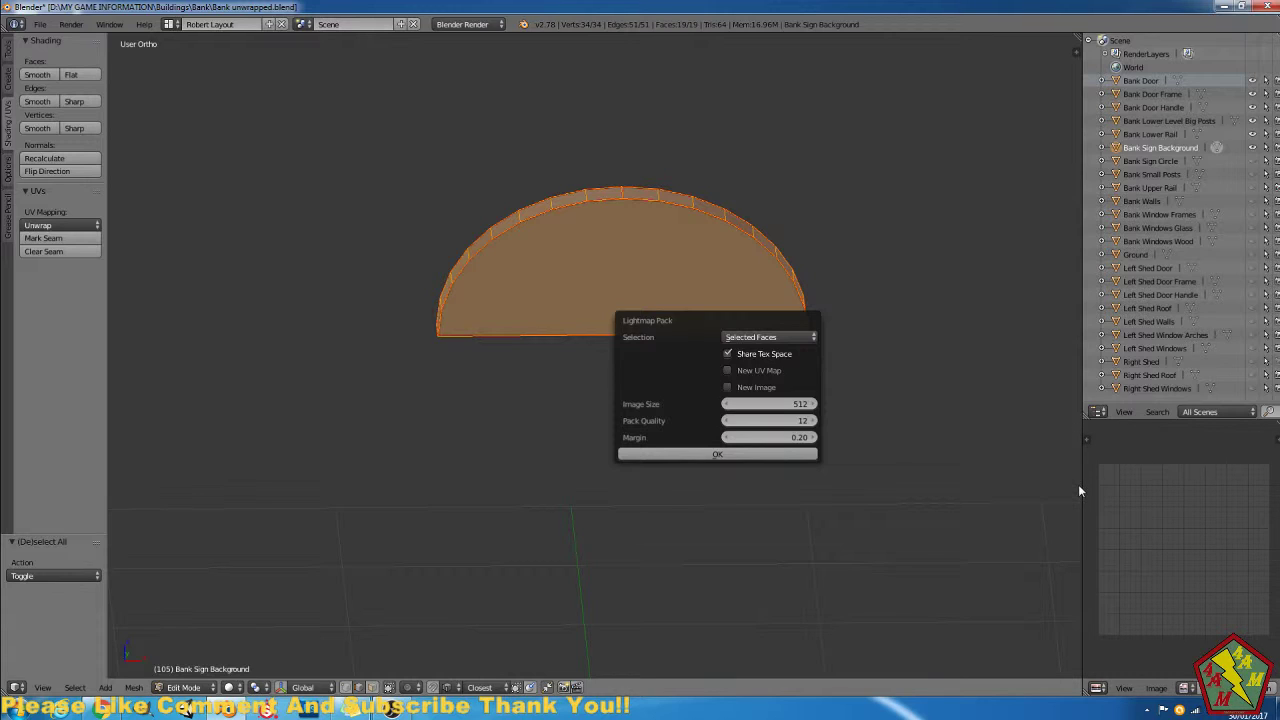
click(754, 454)
Enlarge the UV editor and examine the sign background's packed UV layout.
scroll(1108, 562, up, 3)
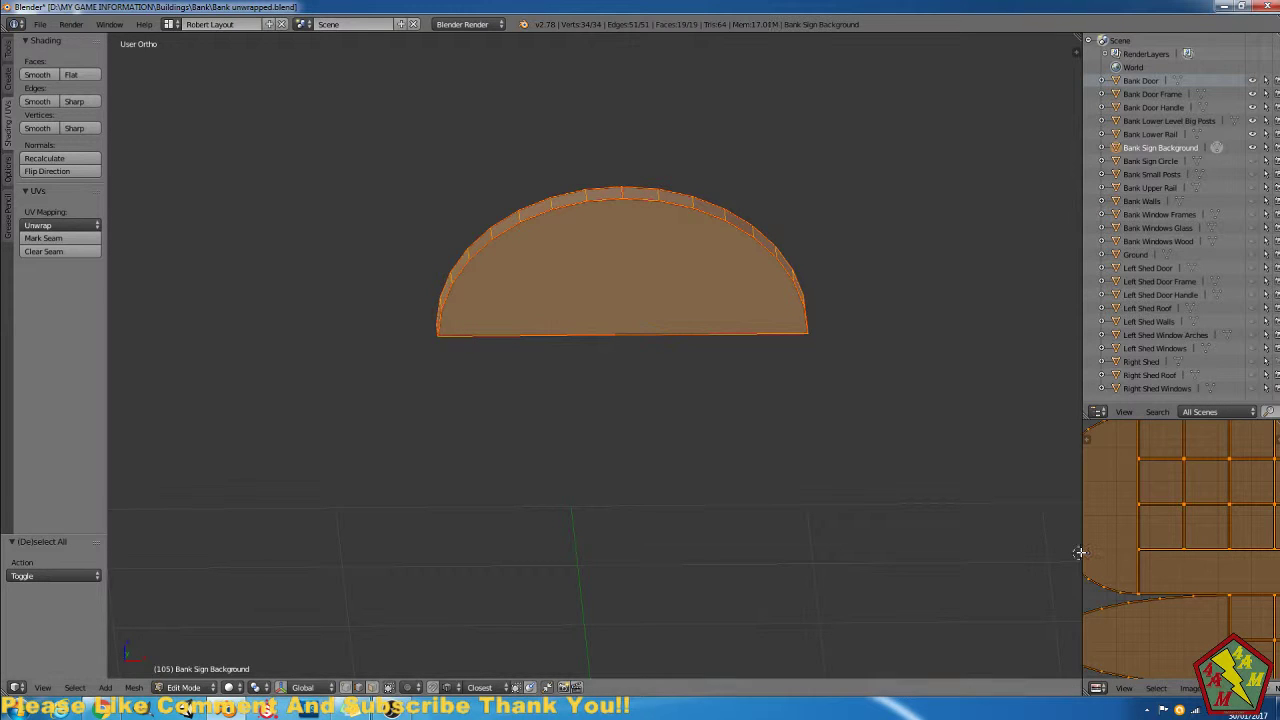
drag(1083, 551, 852, 518)
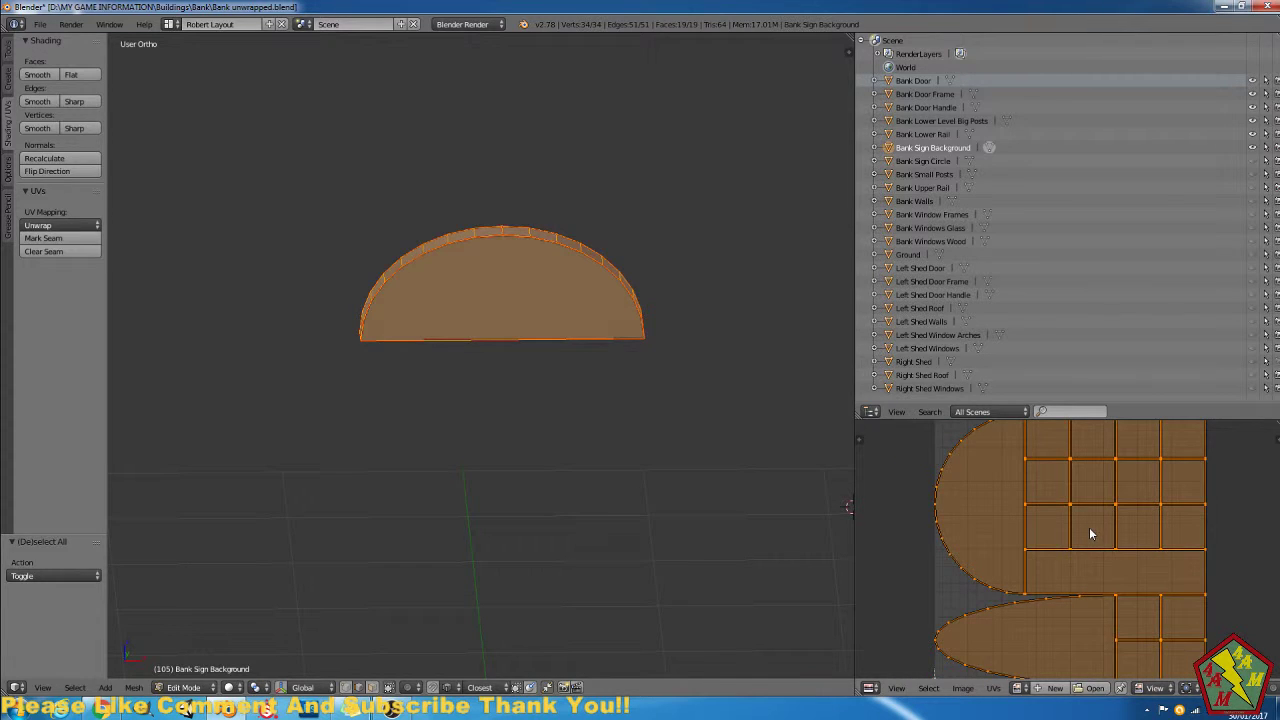
key(ctrl+space)
scroll(651, 440, up, 4)
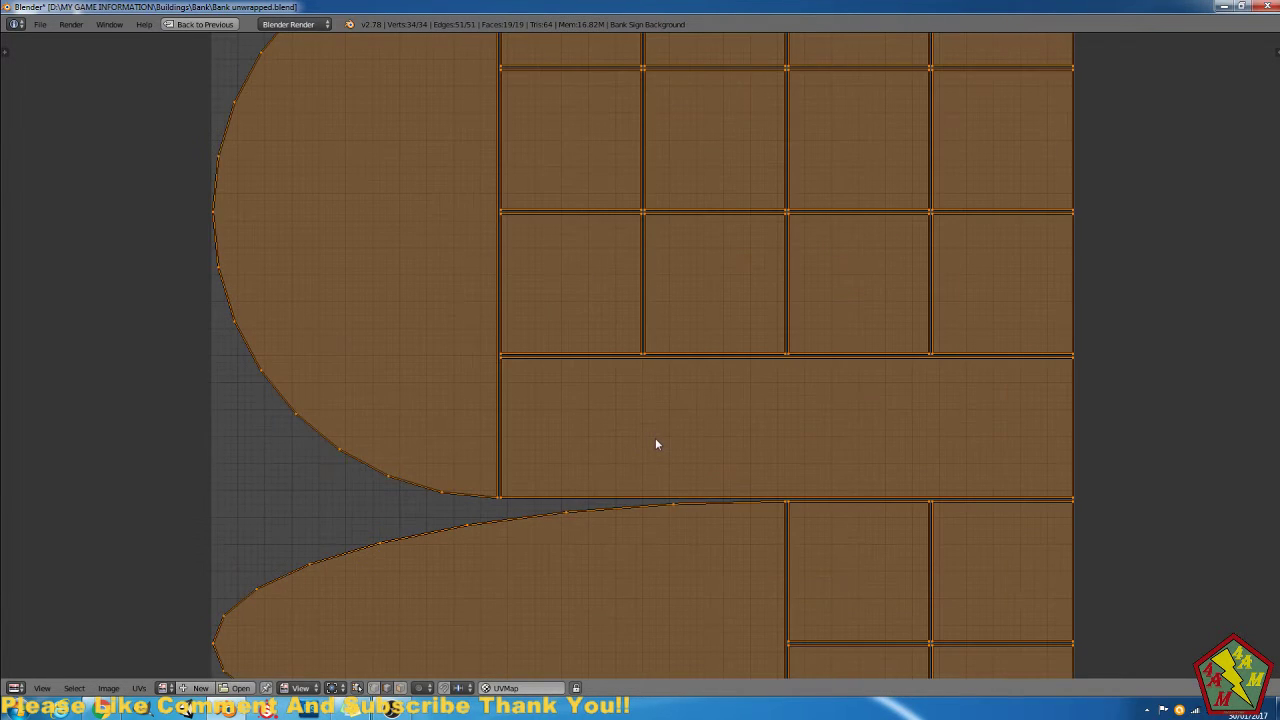
scroll(657, 444, down, 4)
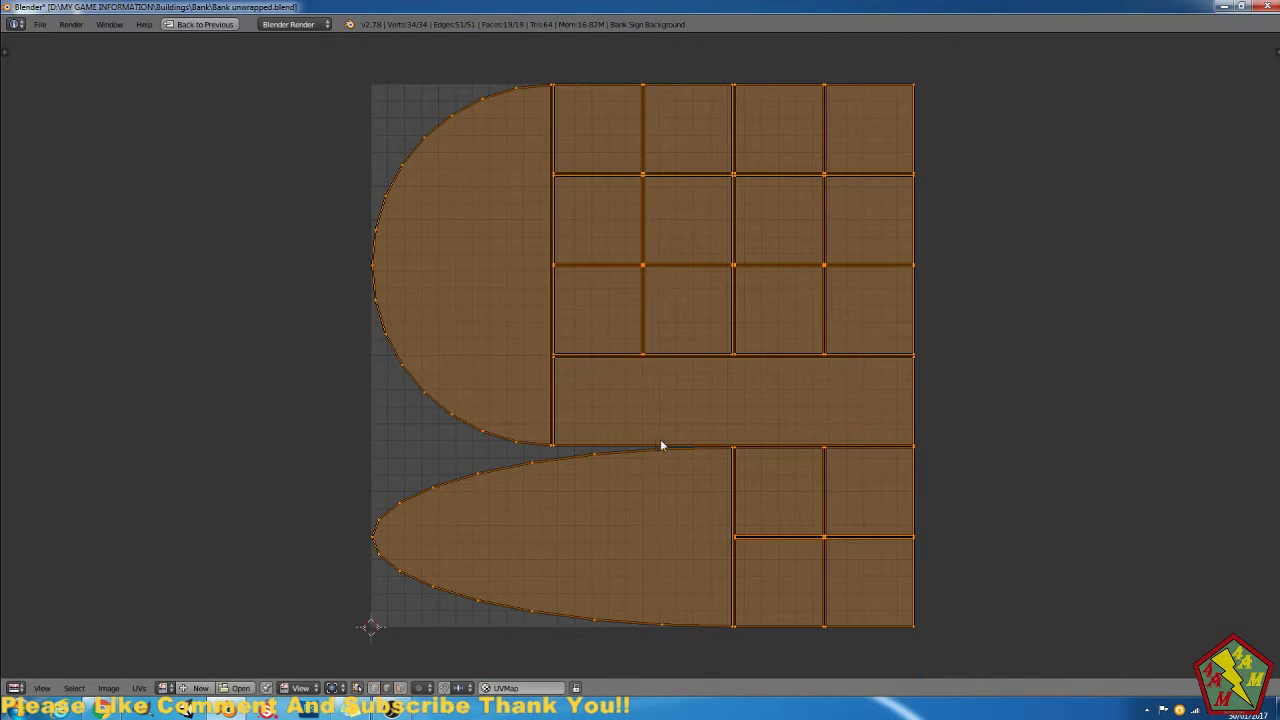
scroll(788, 440, down, 1)
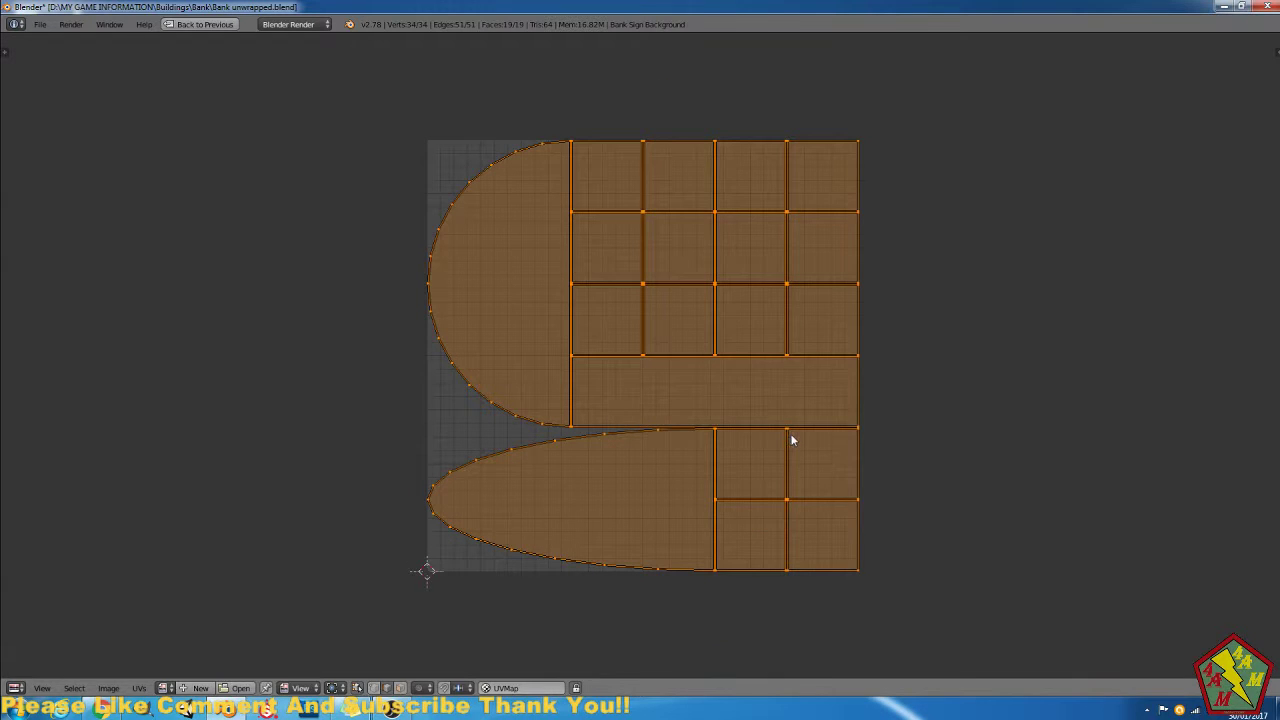
key(shift+space)
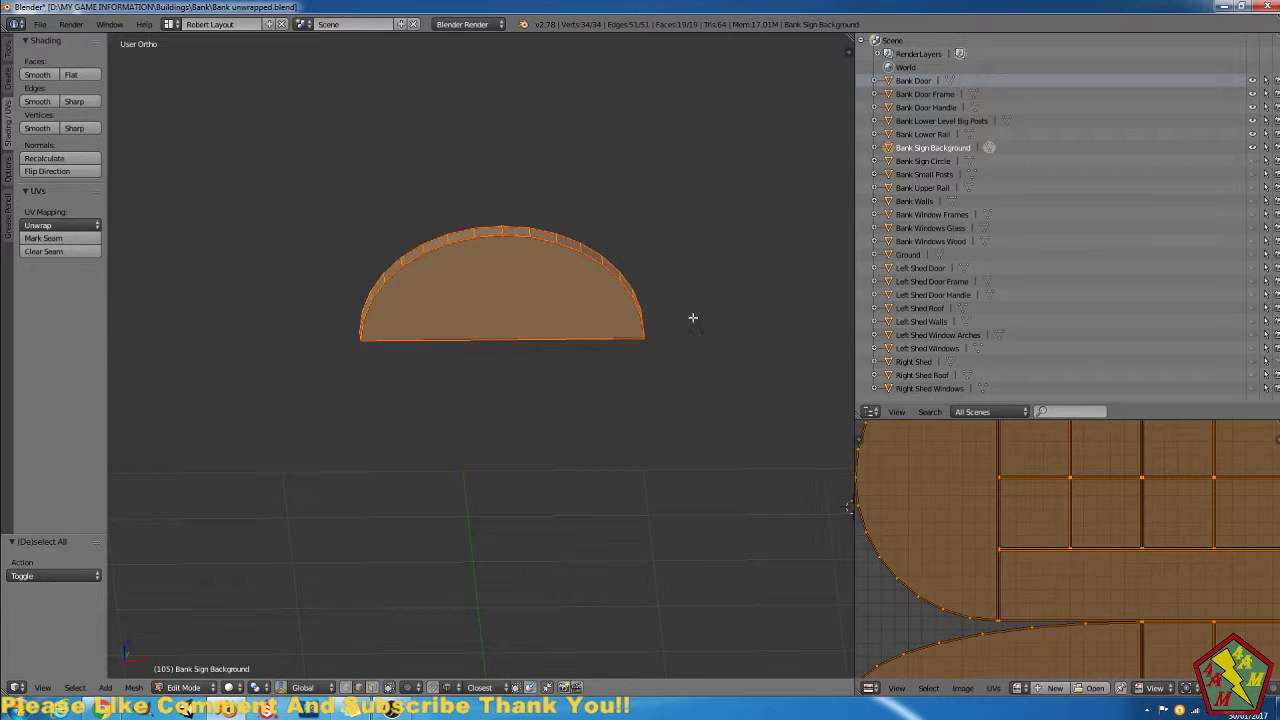
Move the sign background to layer 2 and narrow the UV editor area again.
key(Tab)
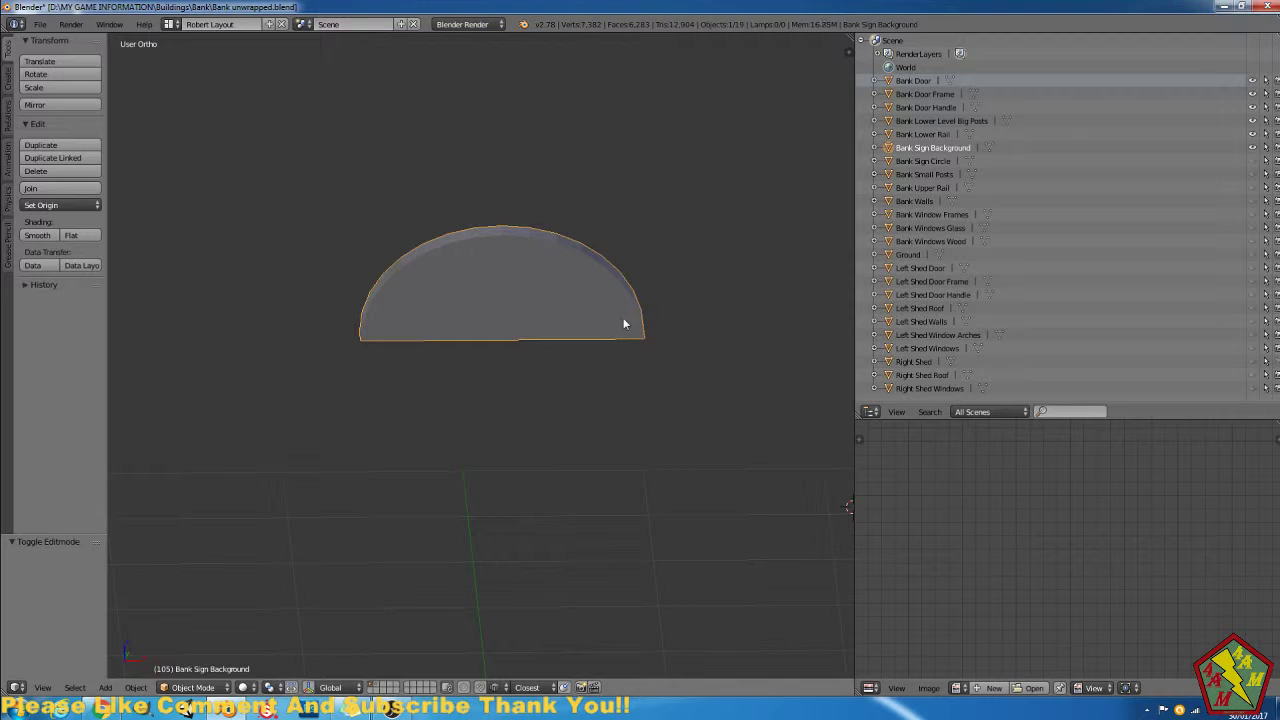
key(m)
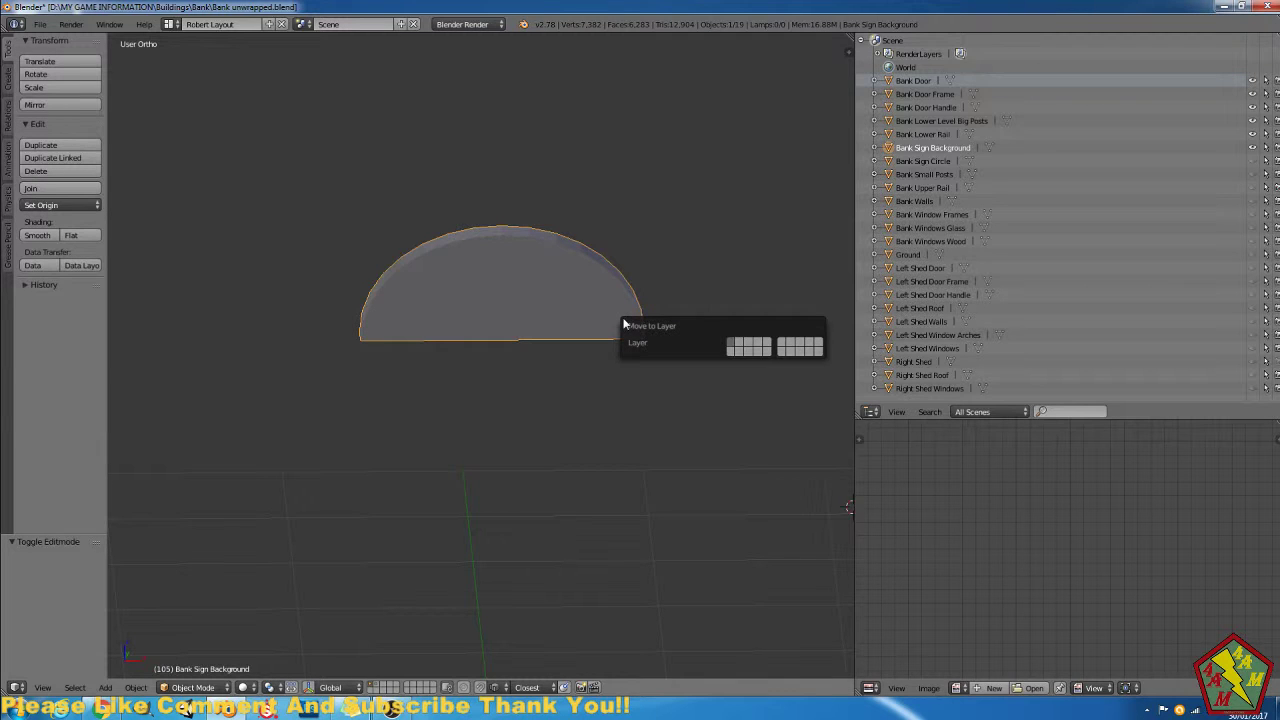
key(2)
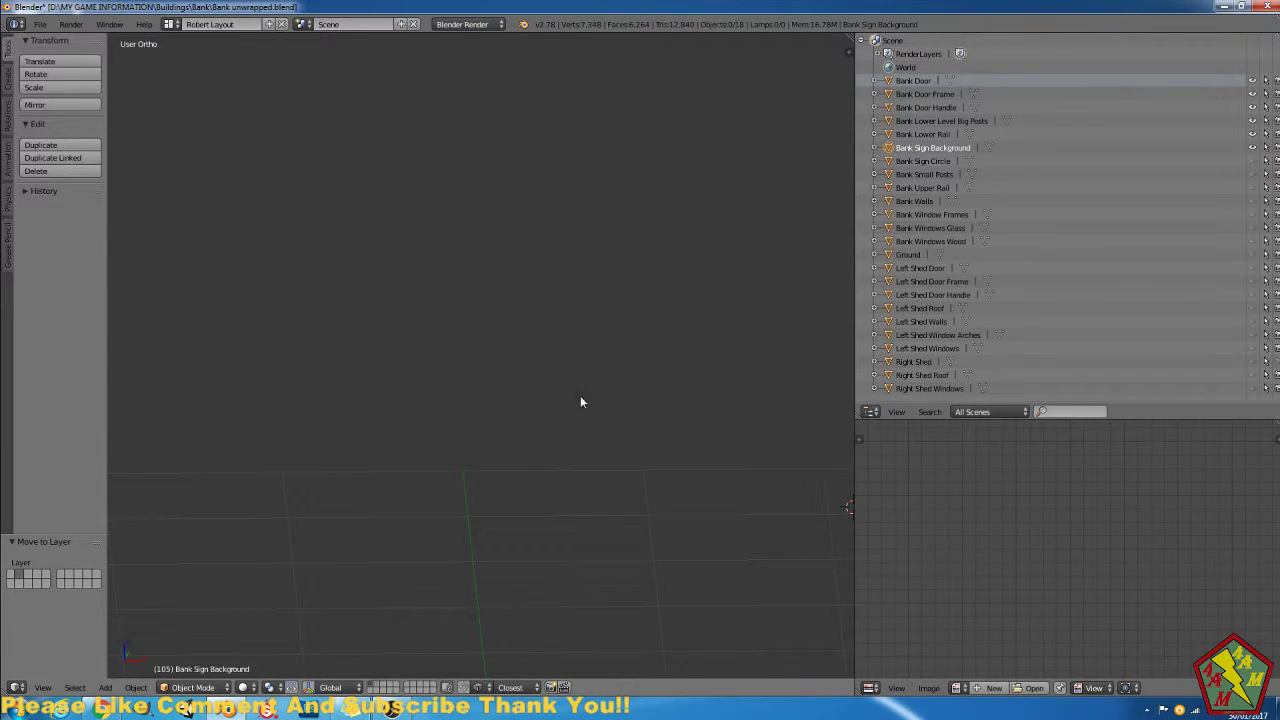
scroll(580, 402, down, 3)
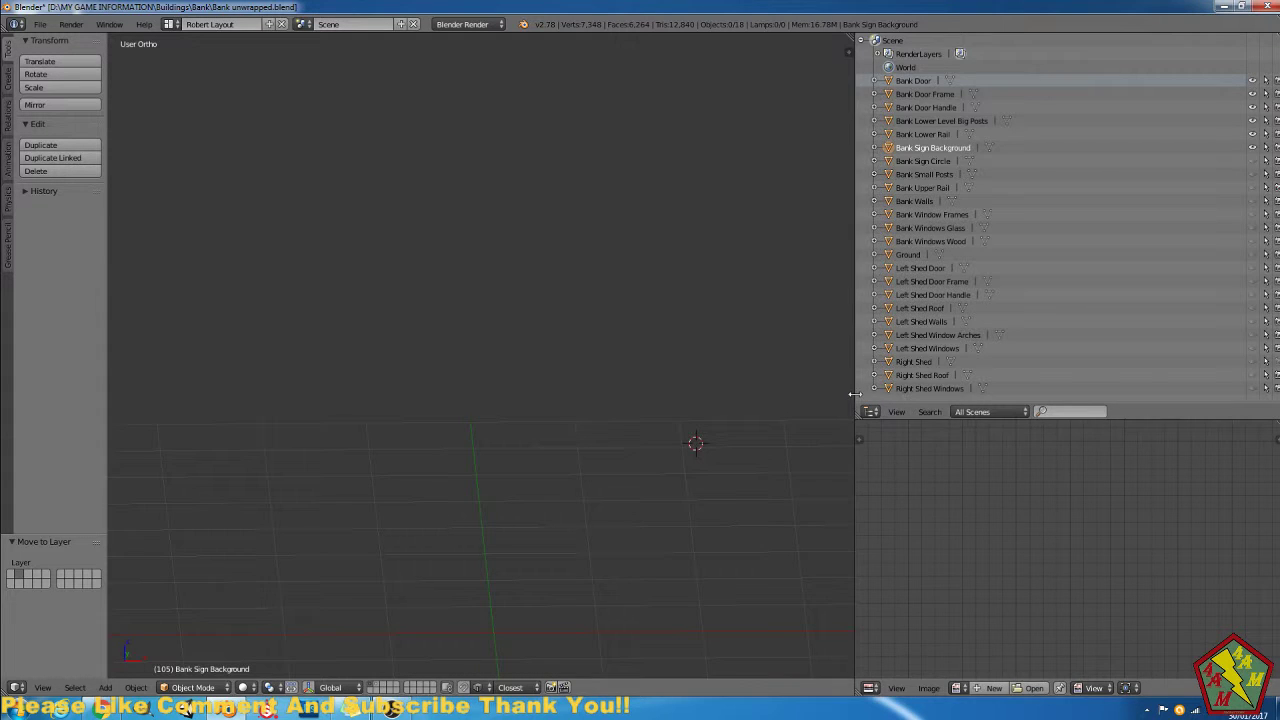
drag(855, 393, 1066, 393)
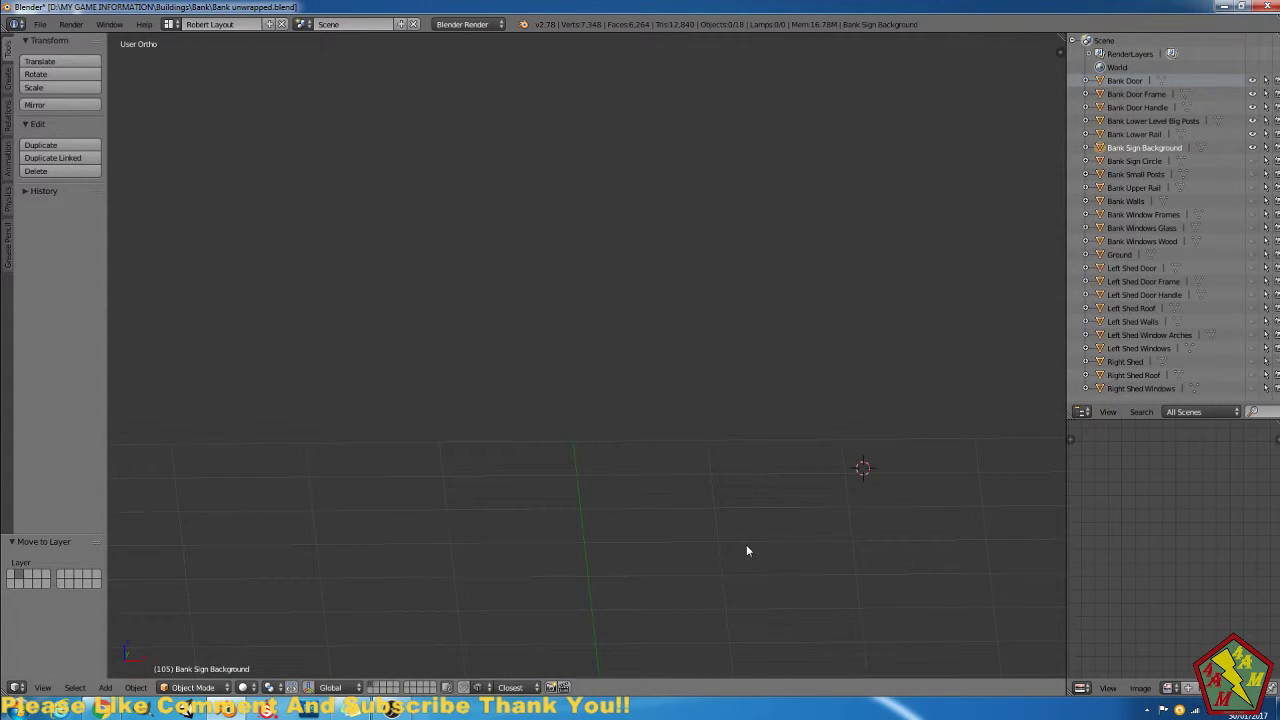
Unhide all the bank's objects, isolate the sign circle by hiding everything else, and centre the view on it.
key(shift+c)
scroll(690, 547, down, 4)
key(alt+h)
scroll(683, 534, up, 3)
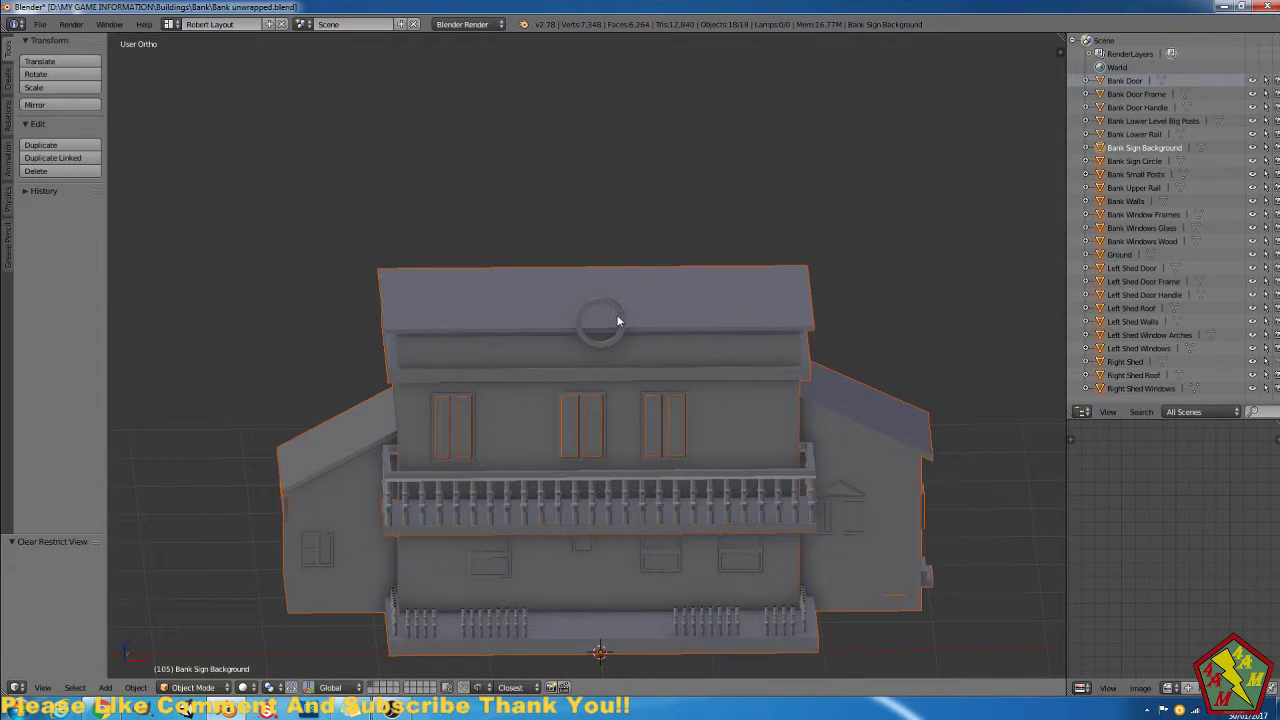
right_click(618, 321)
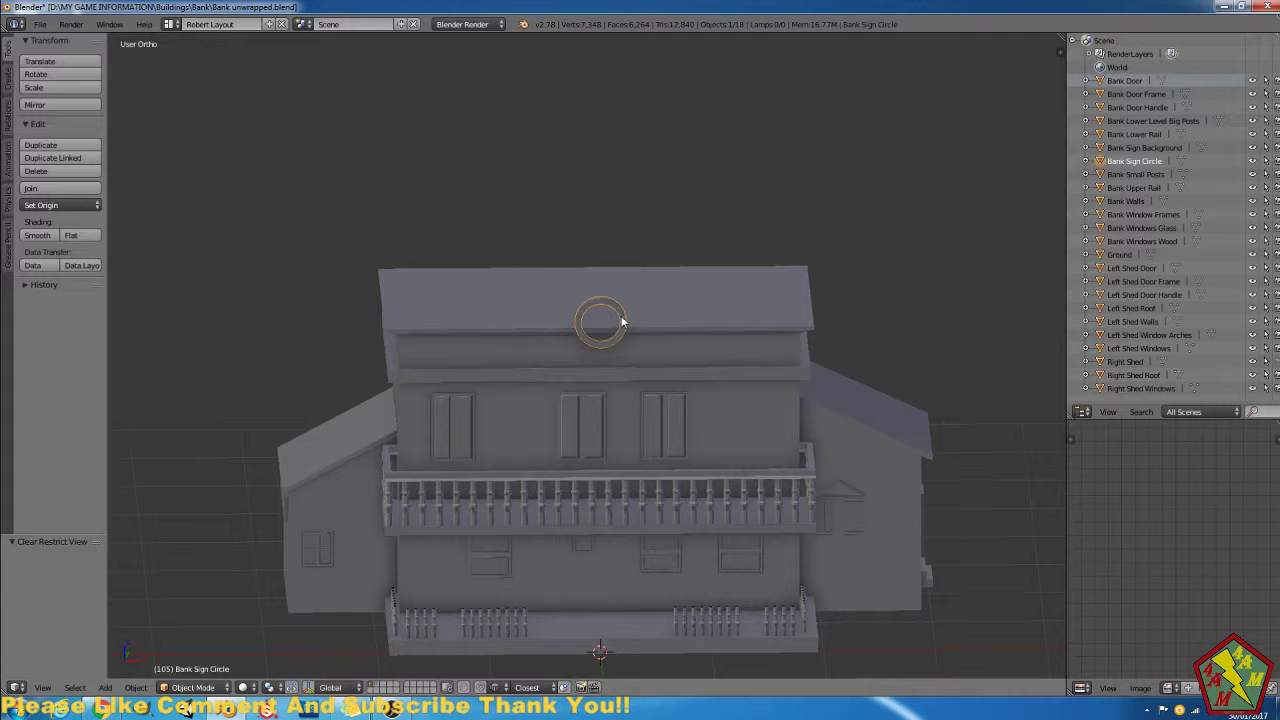
key(shift+h)
scroll(622, 322, up, 3)
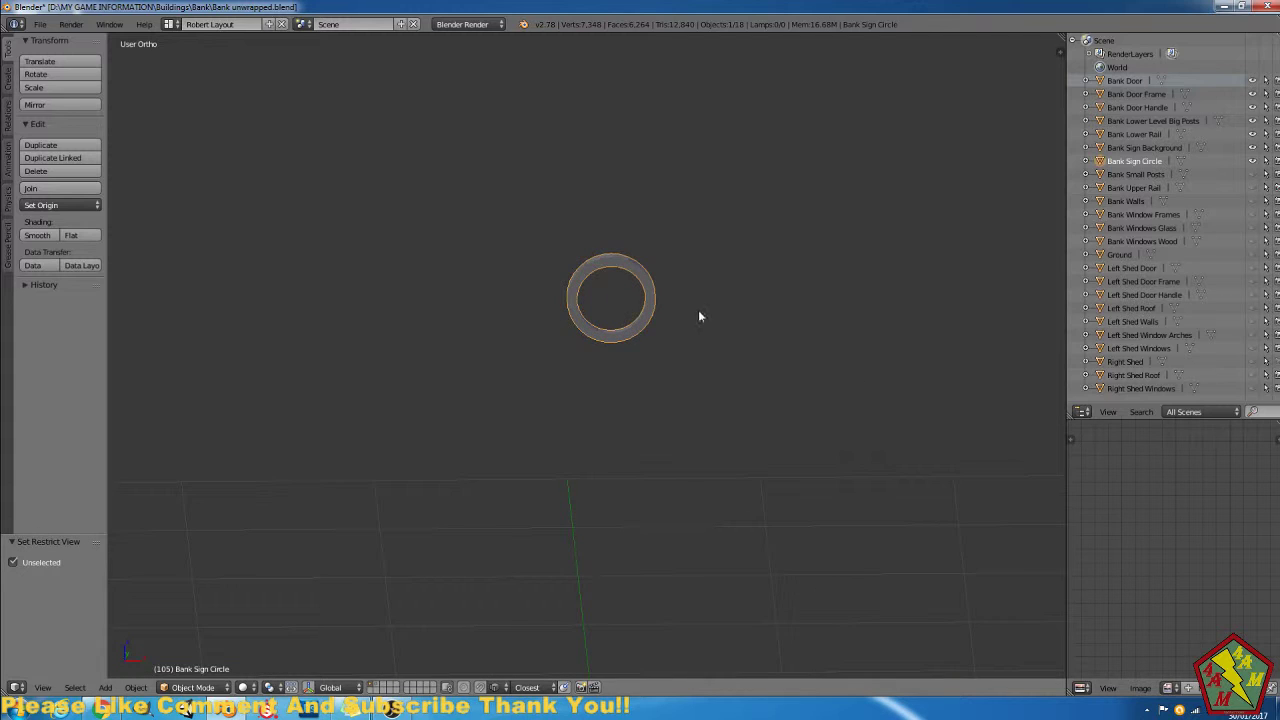
key(KP_Decimal)
Remove doubles and delete loose geometry across the whole sign circle mesh.
key(Tab)
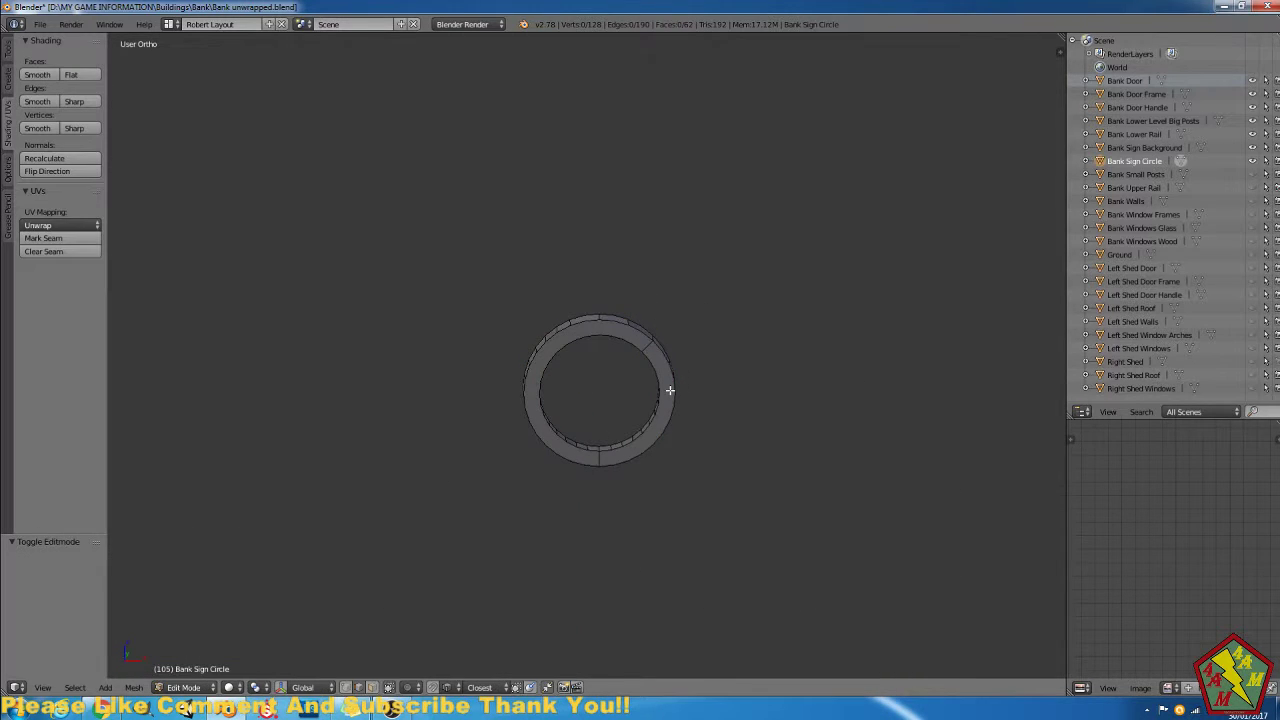
key(a)
key(w)
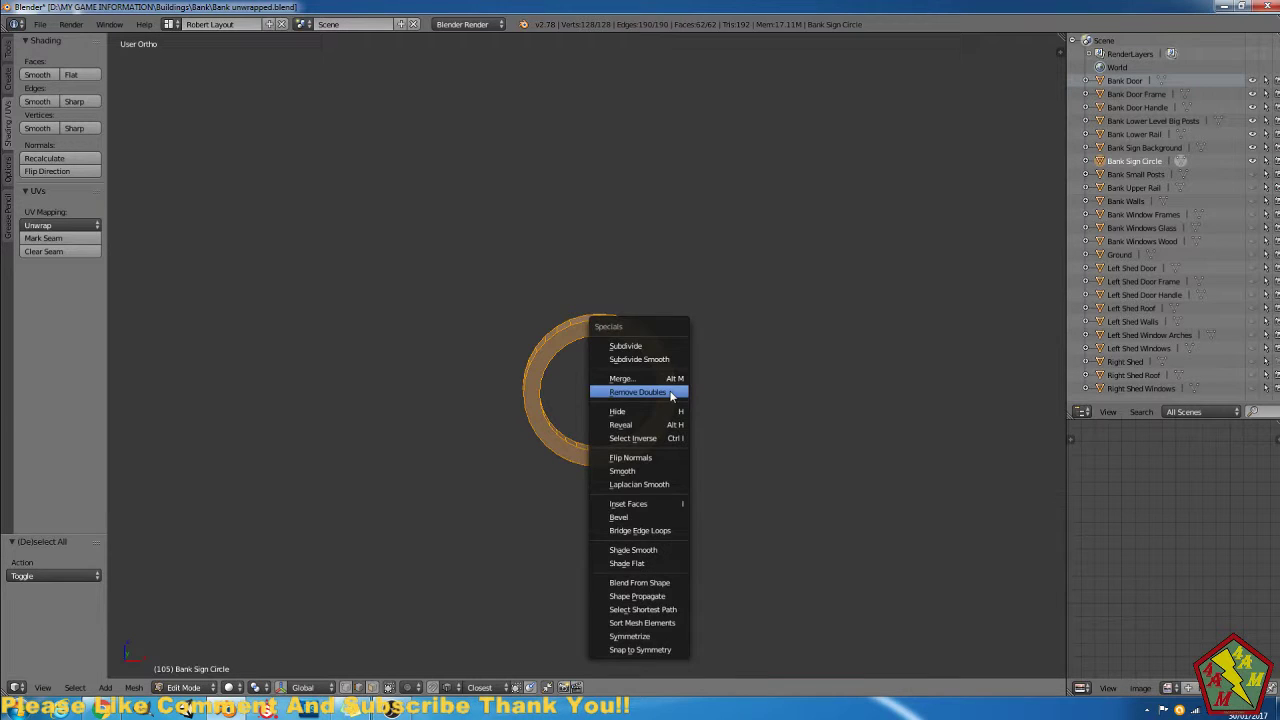
click(668, 390)
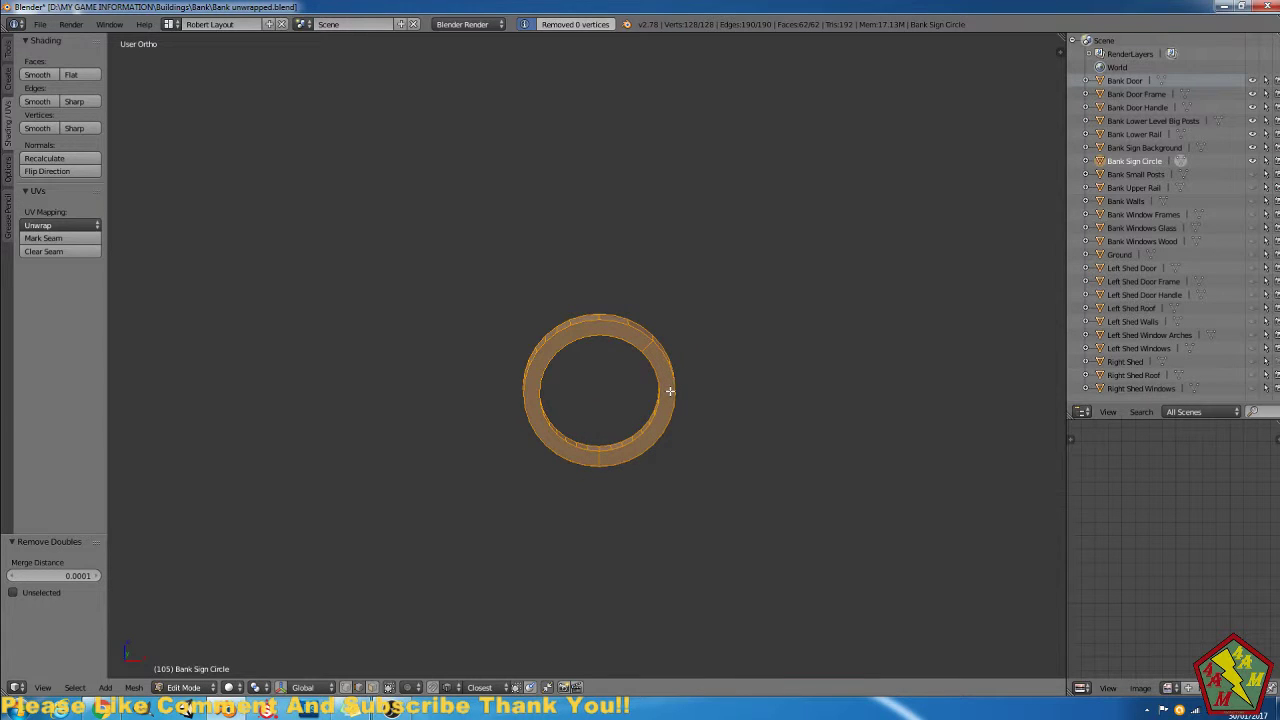
click(133, 687)
mouse_move(196, 461)
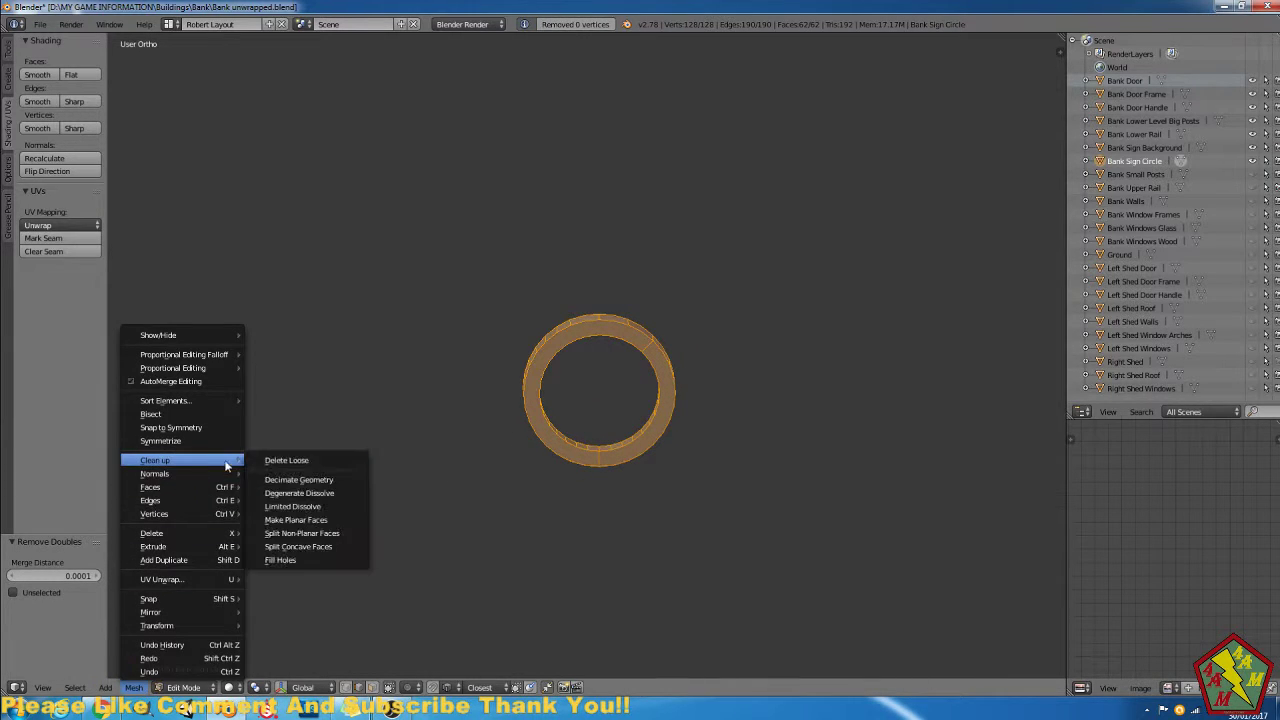
click(320, 459)
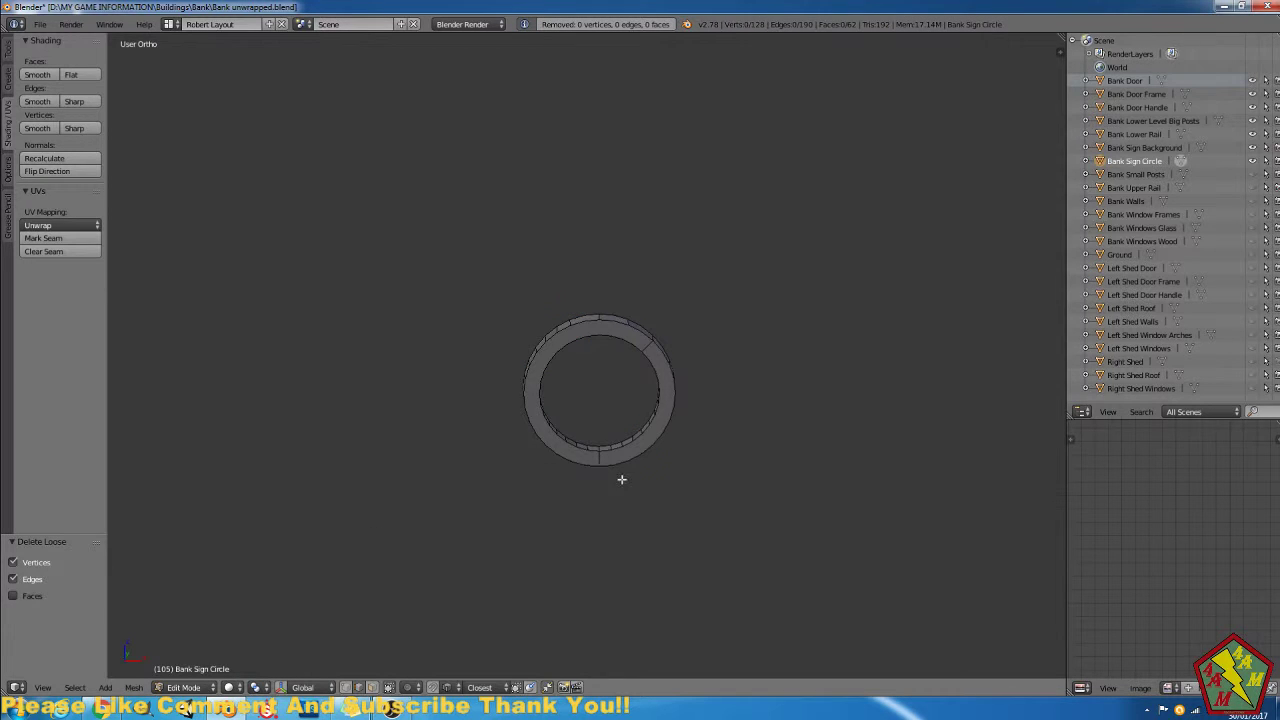
Select the short cross edges that divide the sign circle's front face.
key(a)
shift+middle_drag(707, 404, 567, 451)
right_click(523, 402)
scroll(517, 438, up, 1)
middle_drag(606, 543, 594, 473)
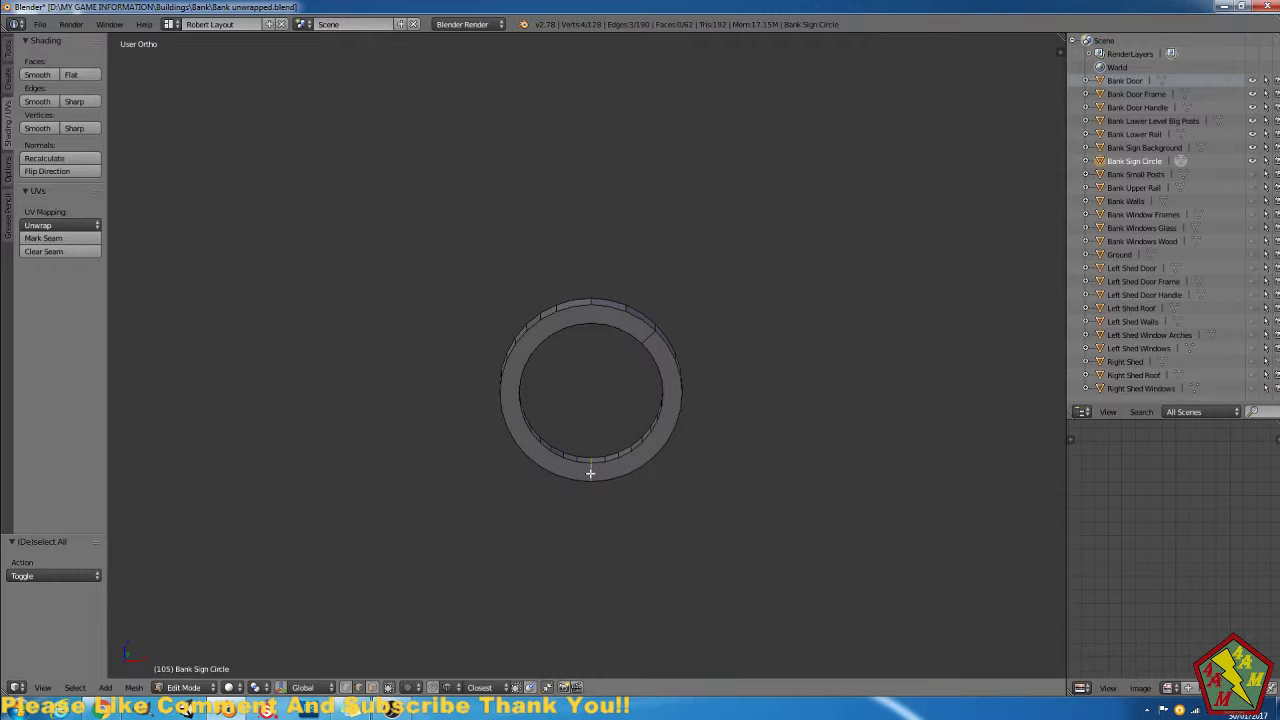
middle_drag(551, 491, 751, 454)
middle_drag(963, 240, 762, 195)
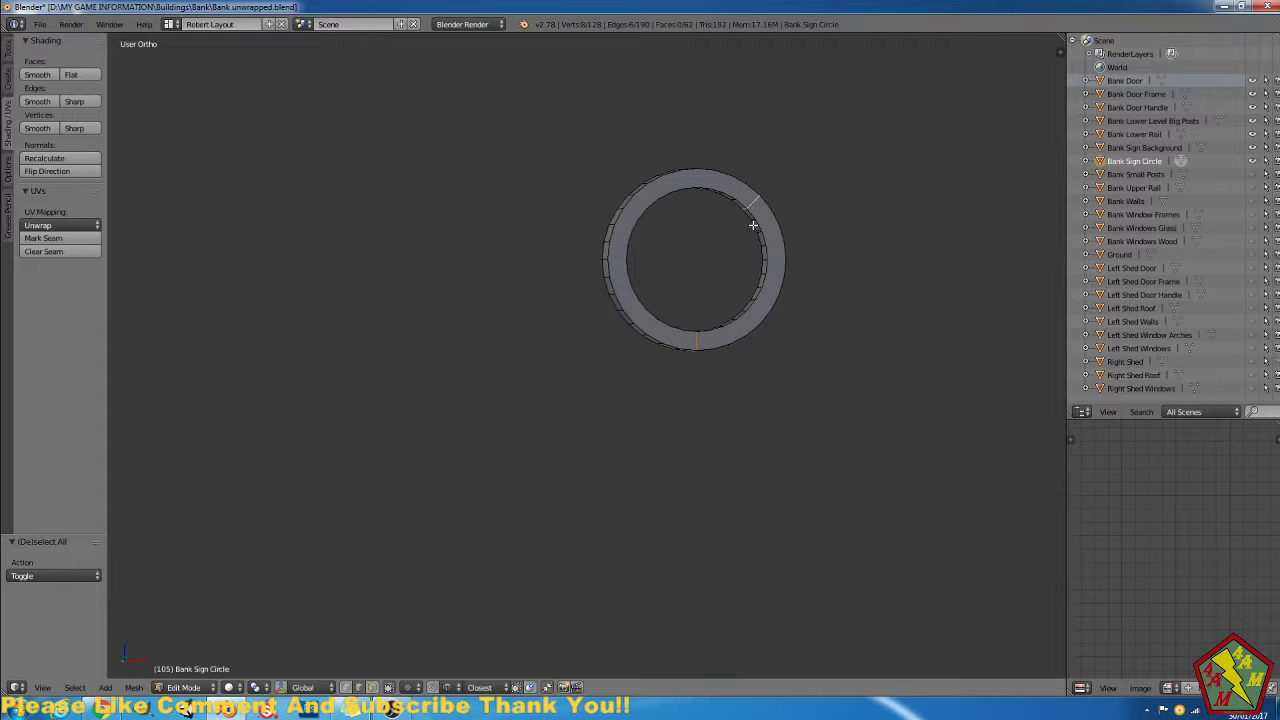
Extend the edge selection along the inner and outer outlines of the sign circle's front face.
ctrl+click(769, 262)
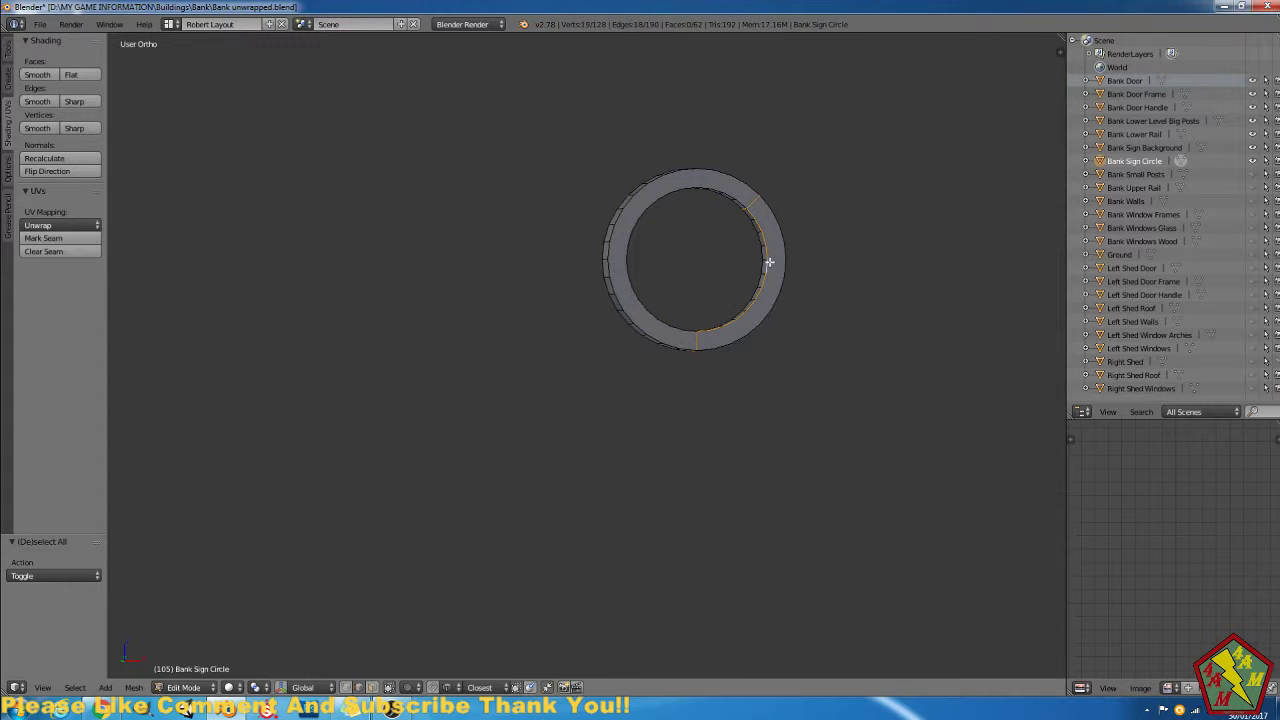
ctrl+click(649, 200)
middle_drag(723, 234, 727, 290)
ctrl+click(582, 398)
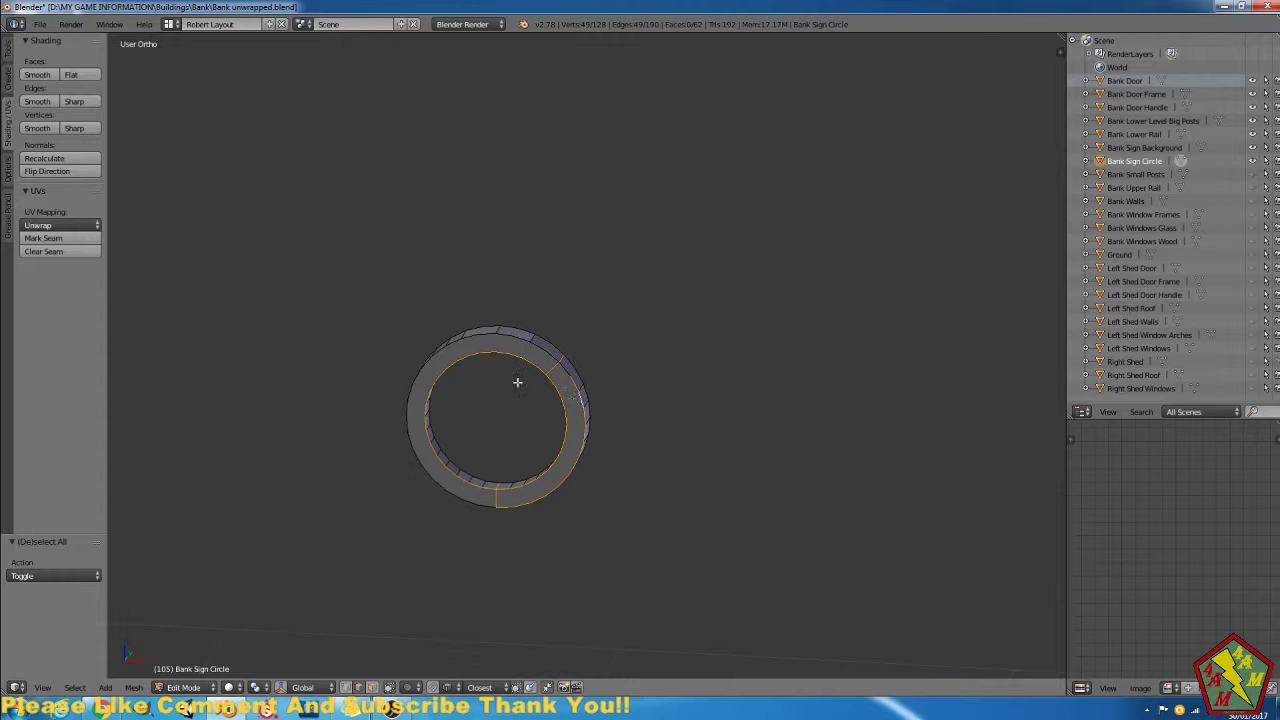
shift+right_click(539, 351)
shift+right_click(552, 363)
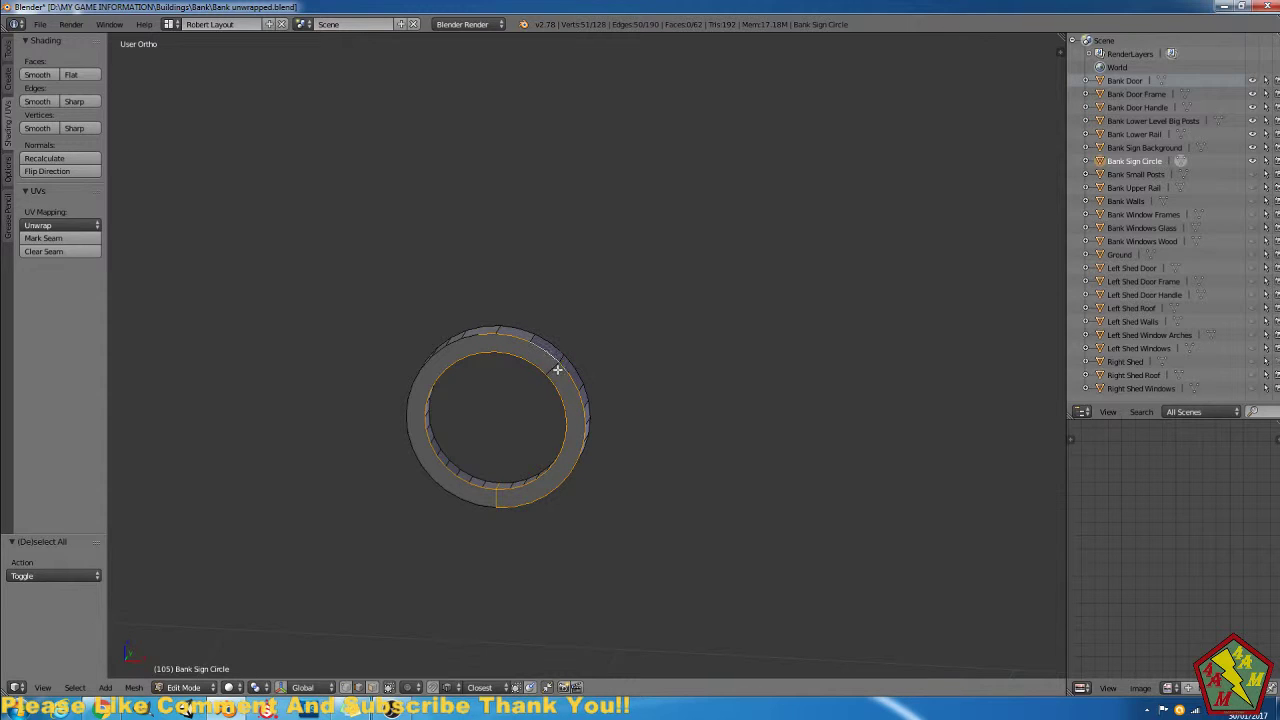
Join opposite vertices with two cross edges near the top of the circle's outer rim, and switch to face selection.
click(346, 689)
scroll(548, 485, up, 2)
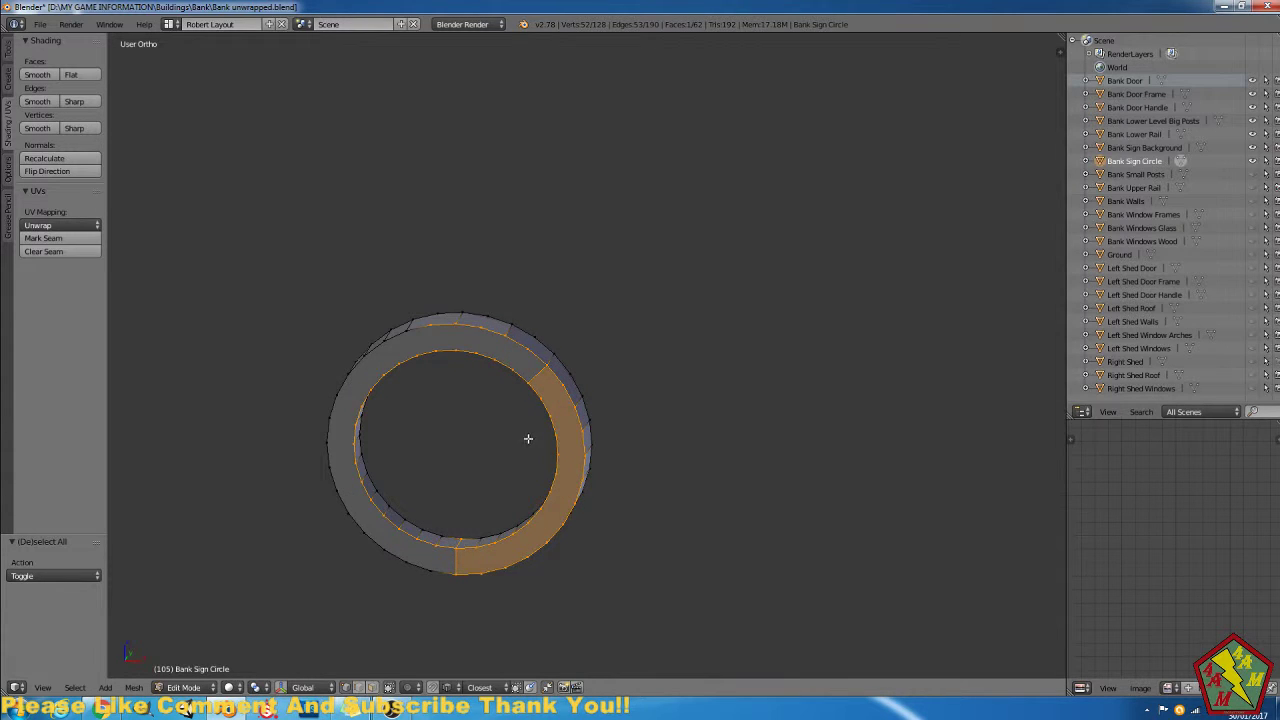
middle_drag(528, 438, 678, 464)
right_click(754, 434)
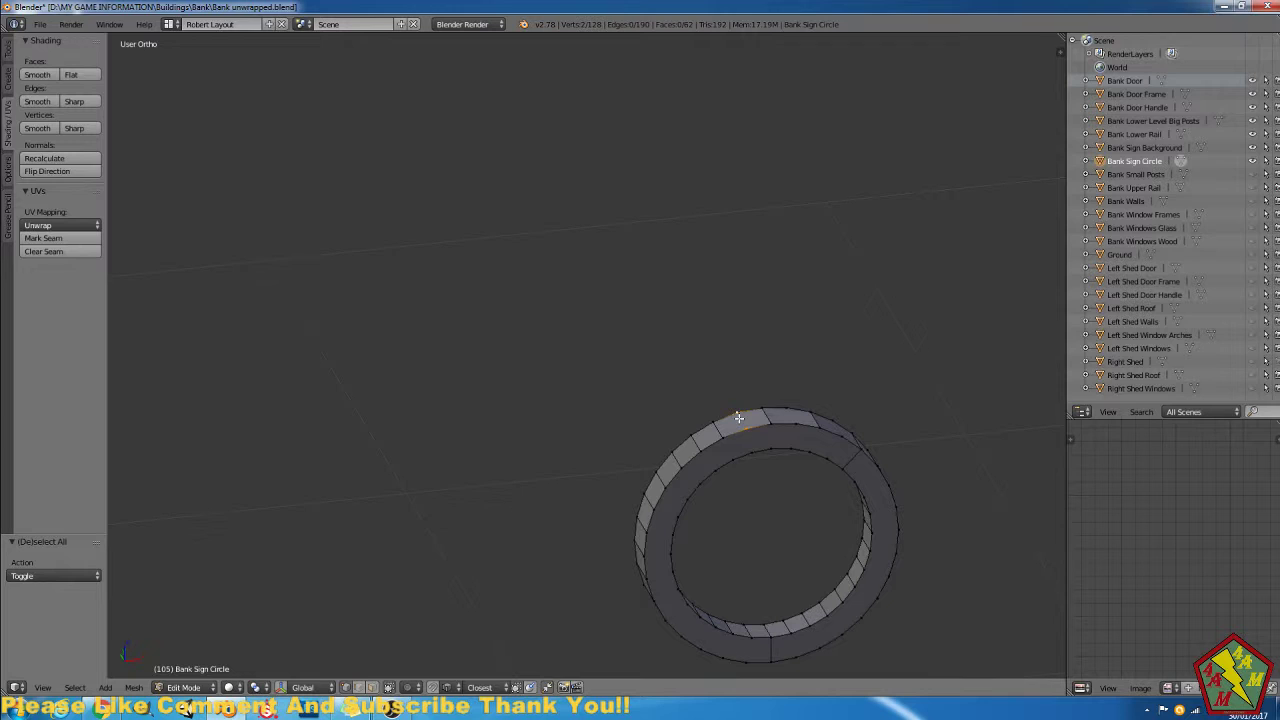
key(f)
right_click(789, 416)
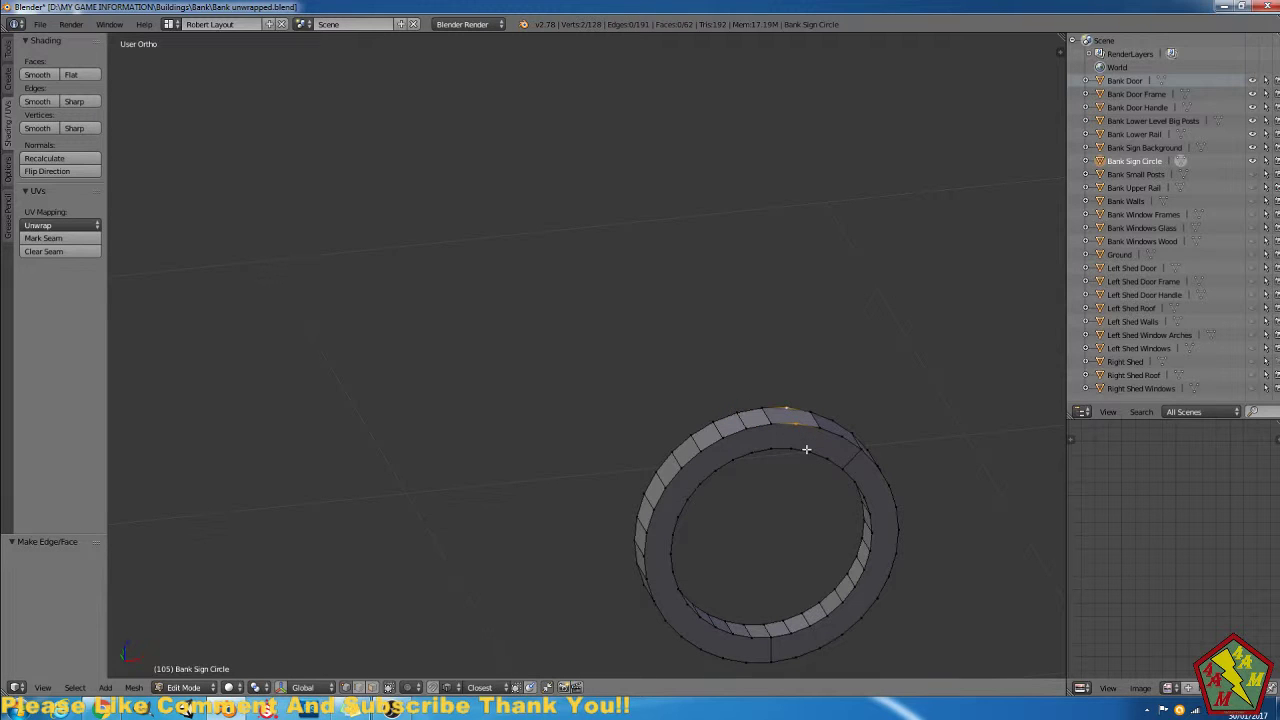
scroll(806, 450, up, 6)
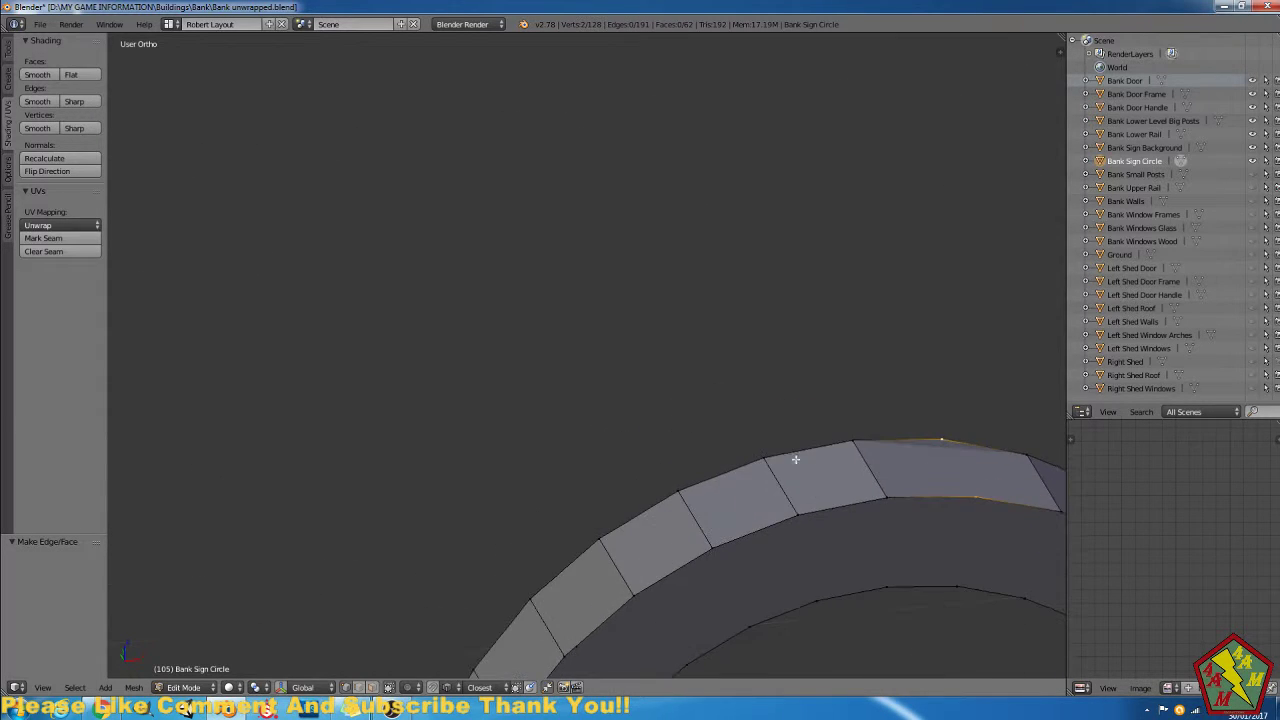
shift+middle_drag(795, 459, 743, 366)
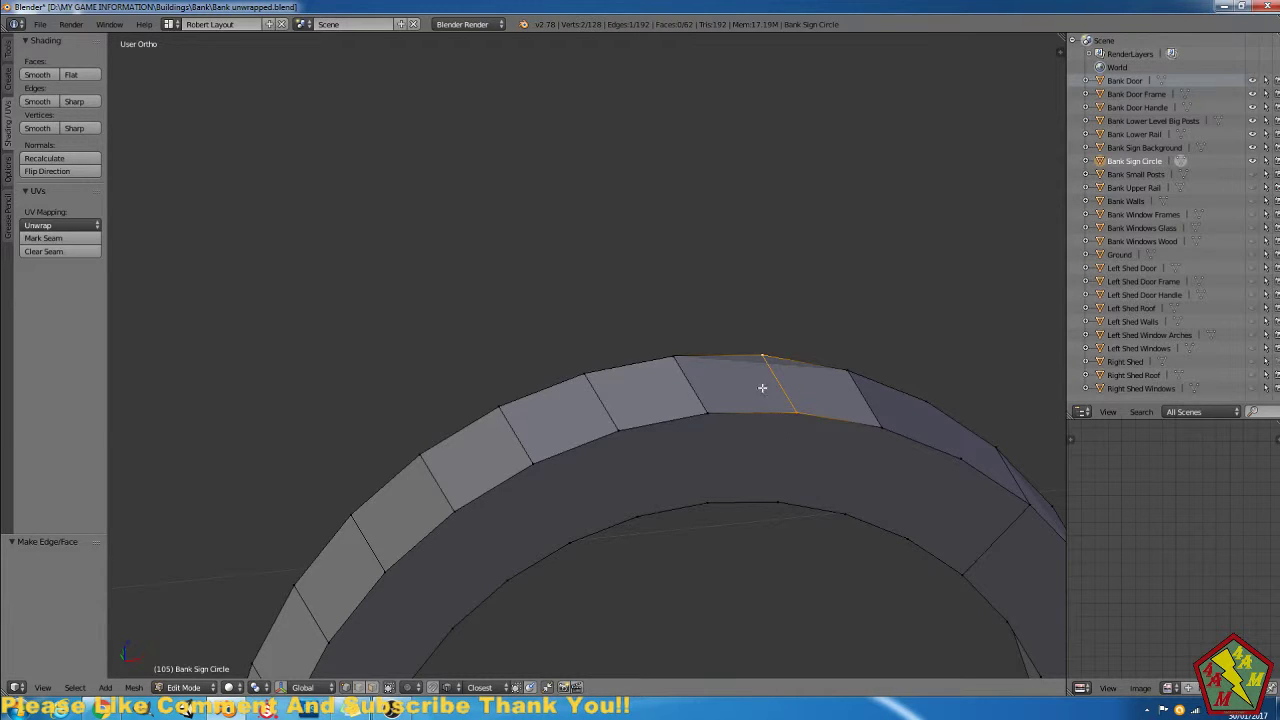
click(371, 688)
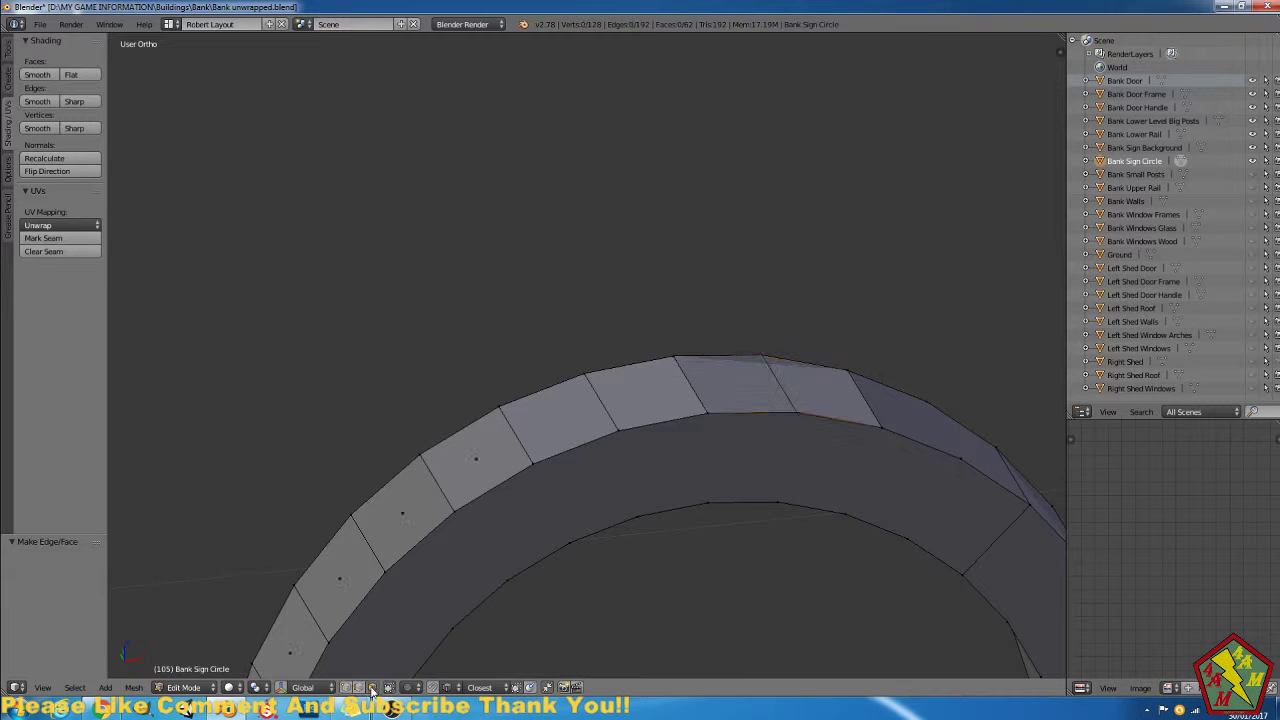
Delete the double-width face at the top of the sign circle's outer rim with the Faces option.
click(749, 398)
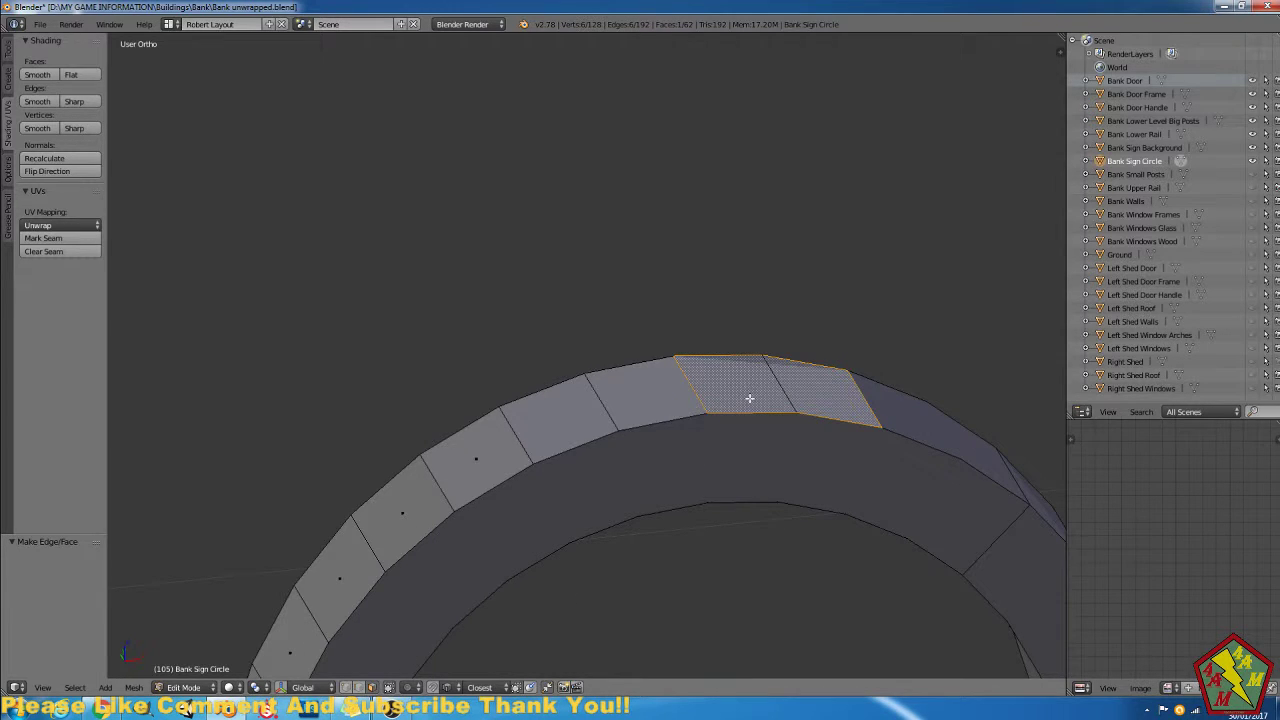
key(x)
click(730, 428)
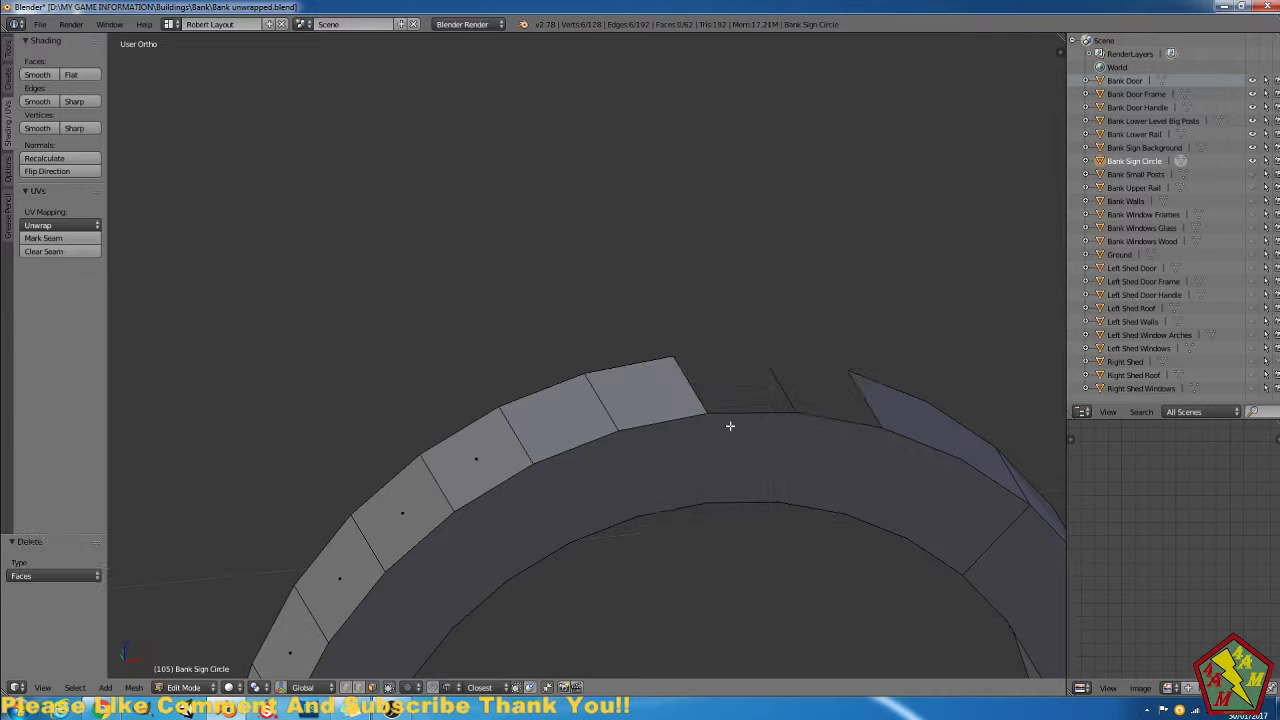
Fill the gap at the top of the outer rim with two quad faces, one on each side of the loose cross edge.
click(359, 688)
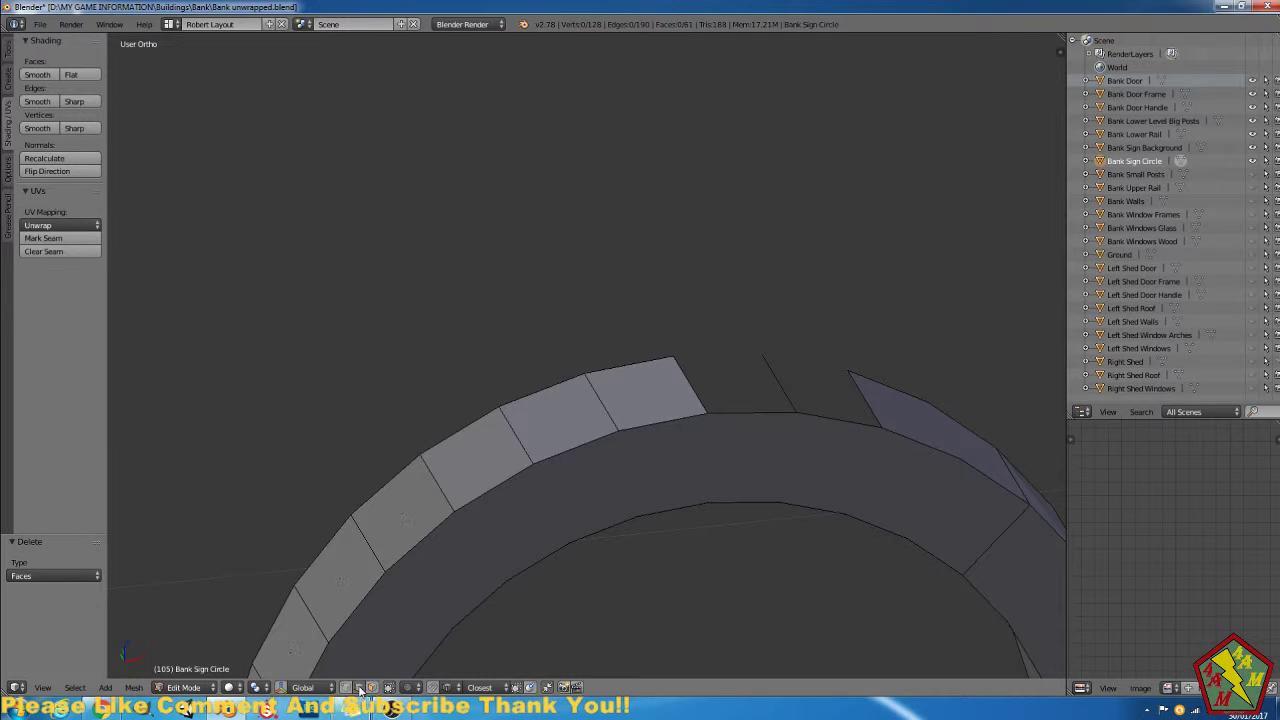
click(689, 385)
shift+click(755, 371)
key(f)
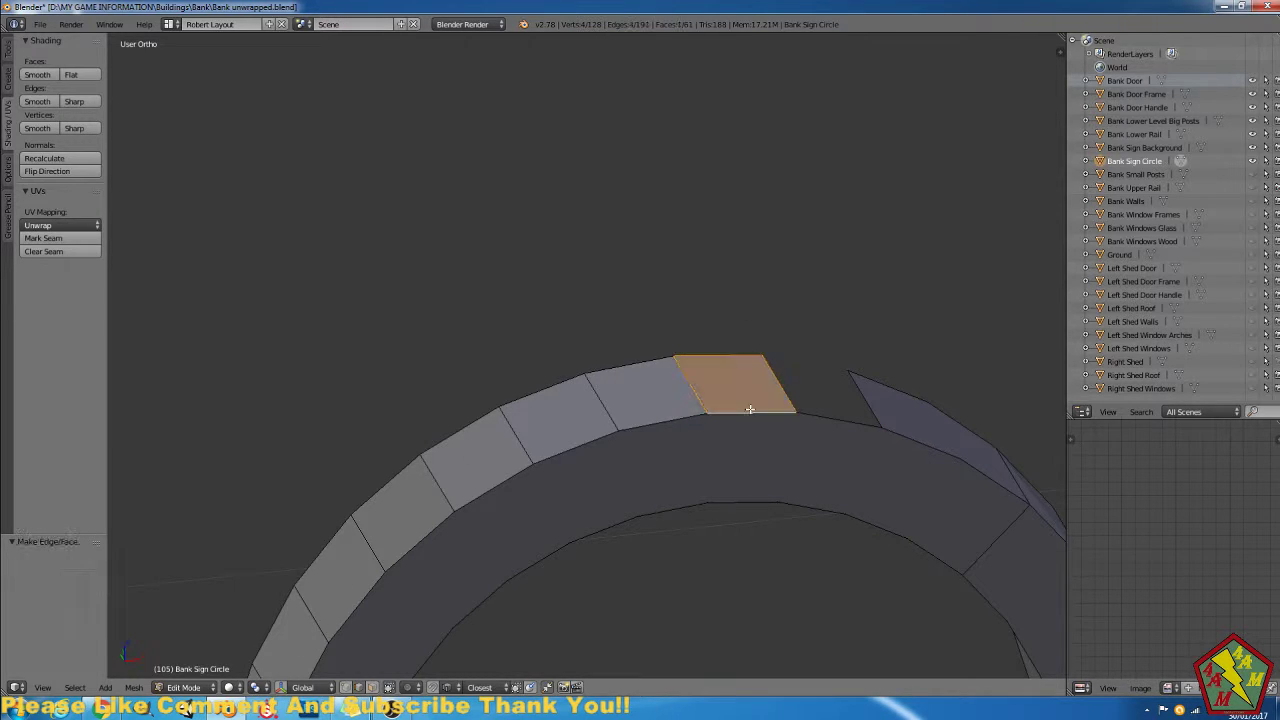
click(803, 391)
shift+click(854, 381)
shift+click(846, 413)
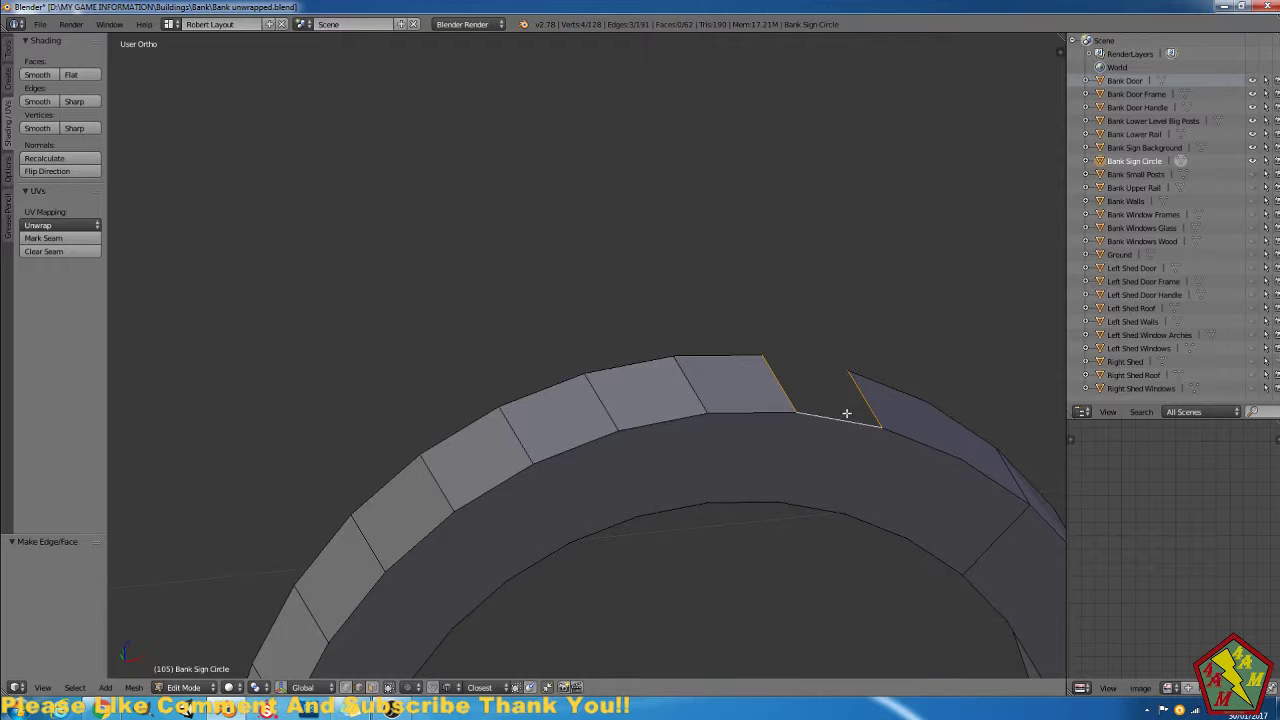
key(f)
middle_drag(786, 451, 739, 458)
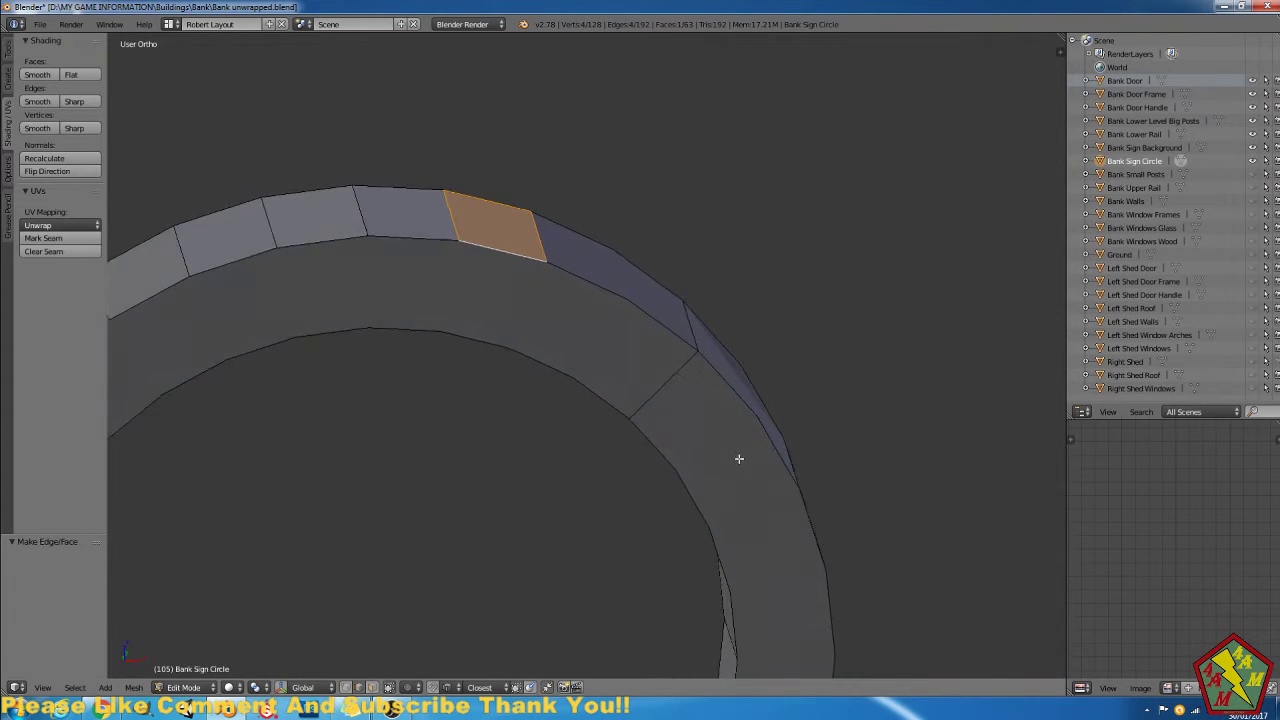
click(345, 687)
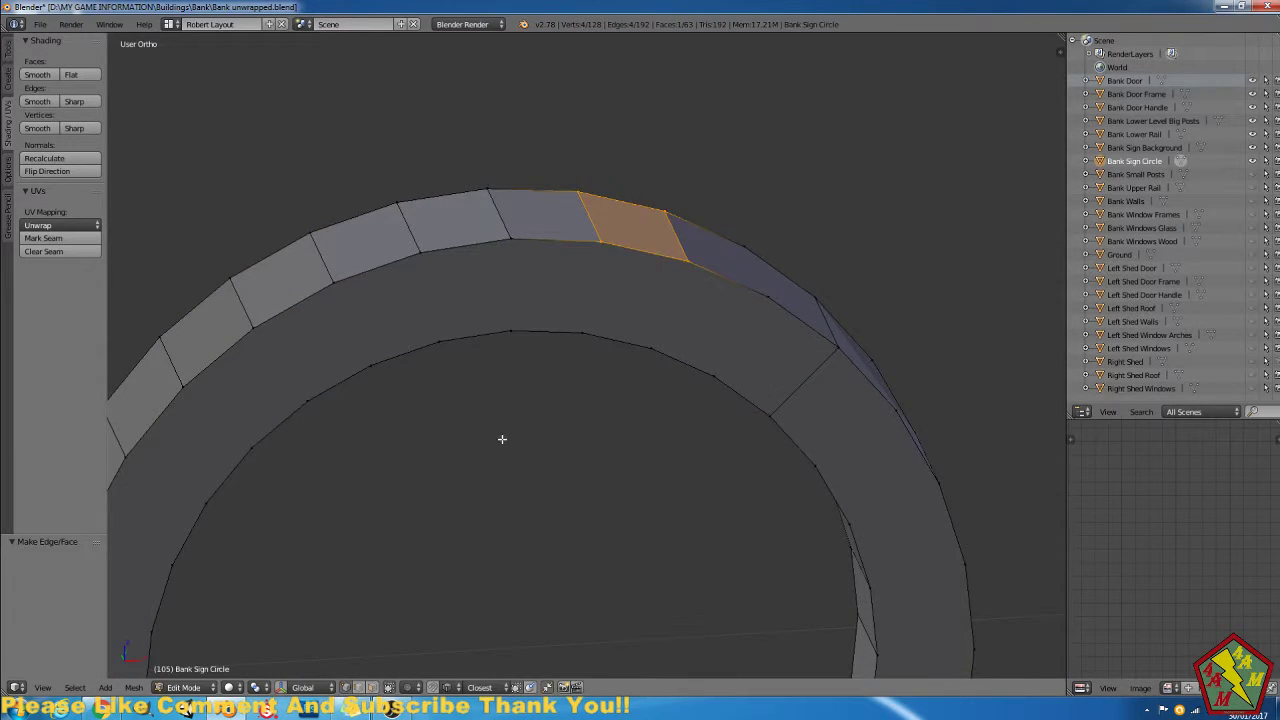
shift+middle_drag(502, 439, 639, 446)
right_click(474, 290)
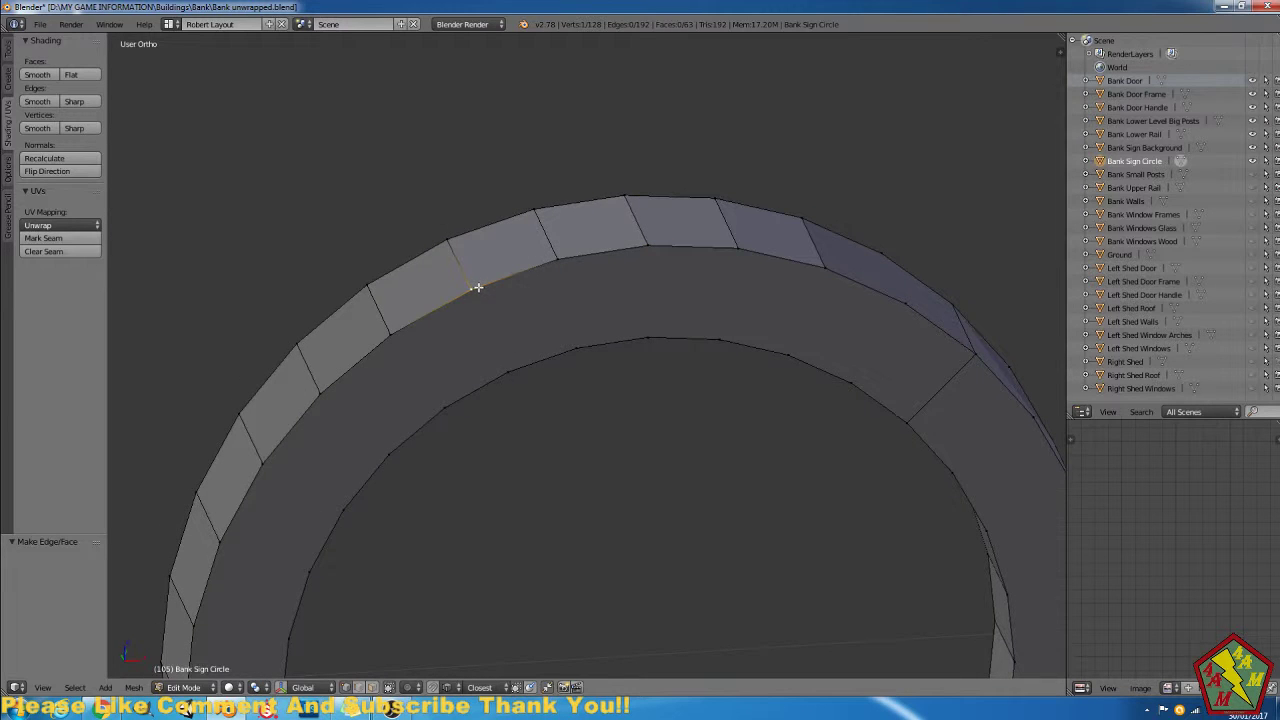
key(g)
click(557, 259)
key(g)
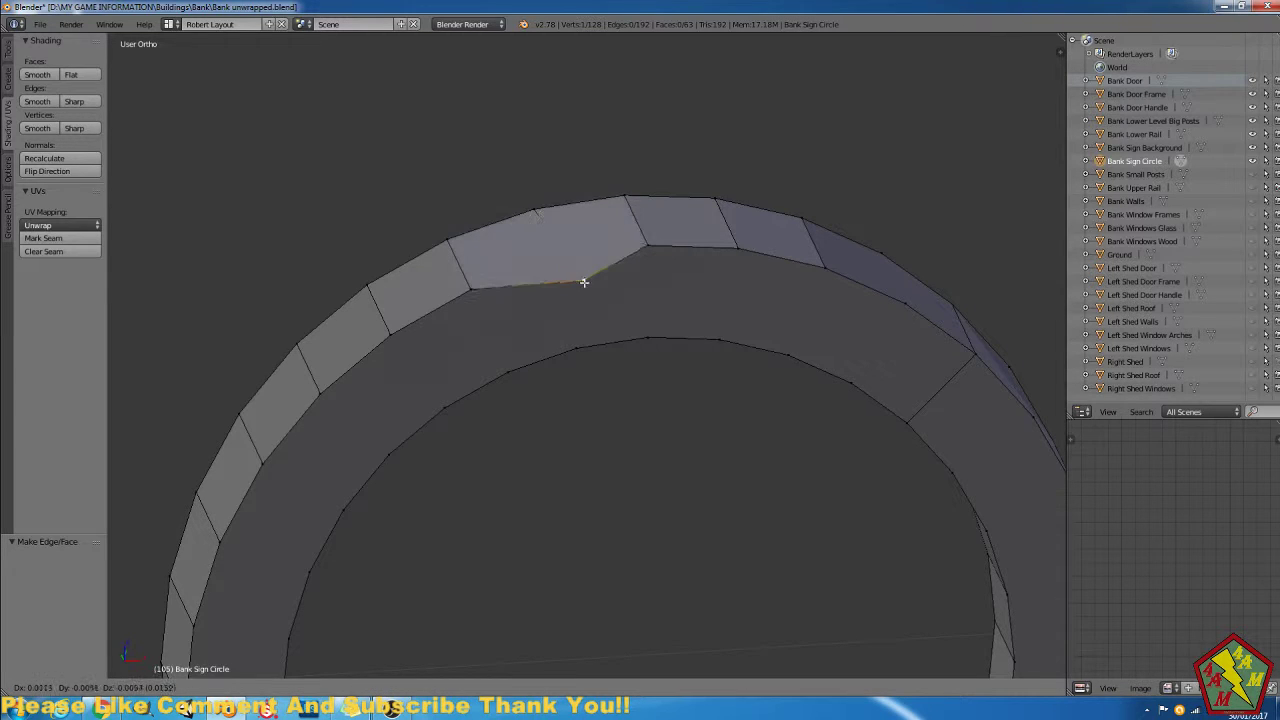
right_click(552, 263)
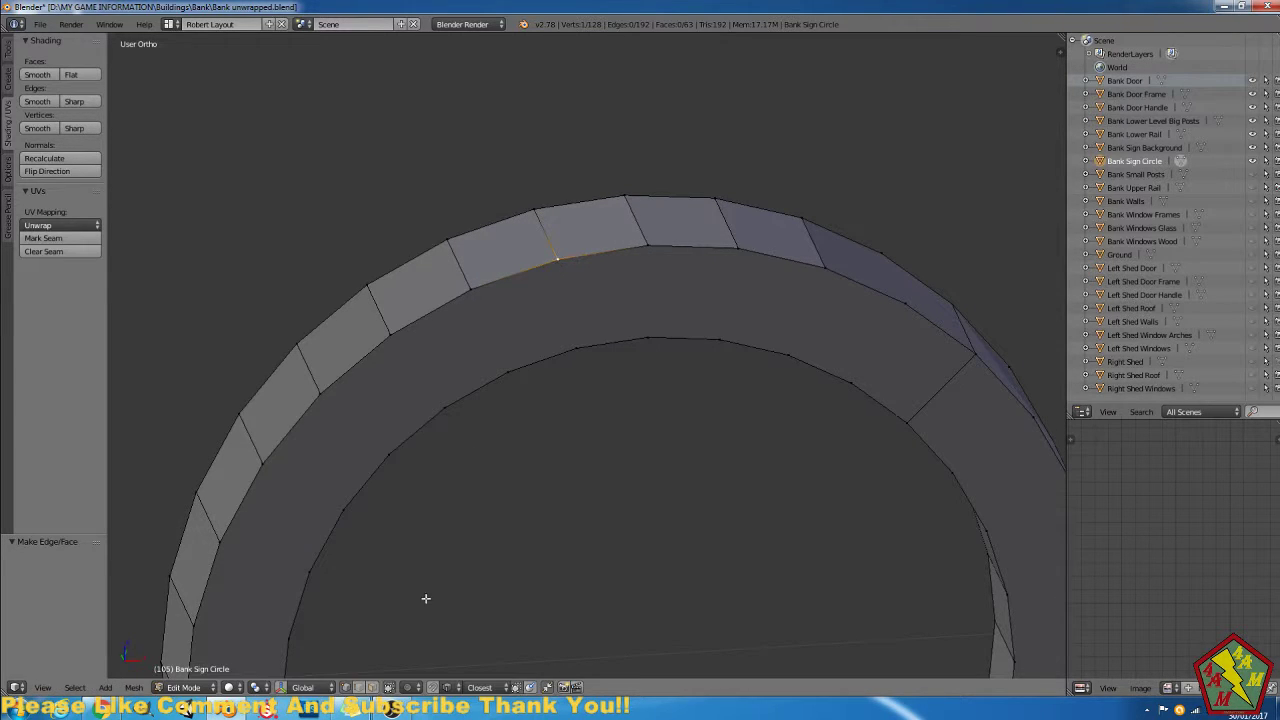
Delete the double-width face just left of the top of the outer rim with the Faces option.
click(374, 687)
right_click(511, 263)
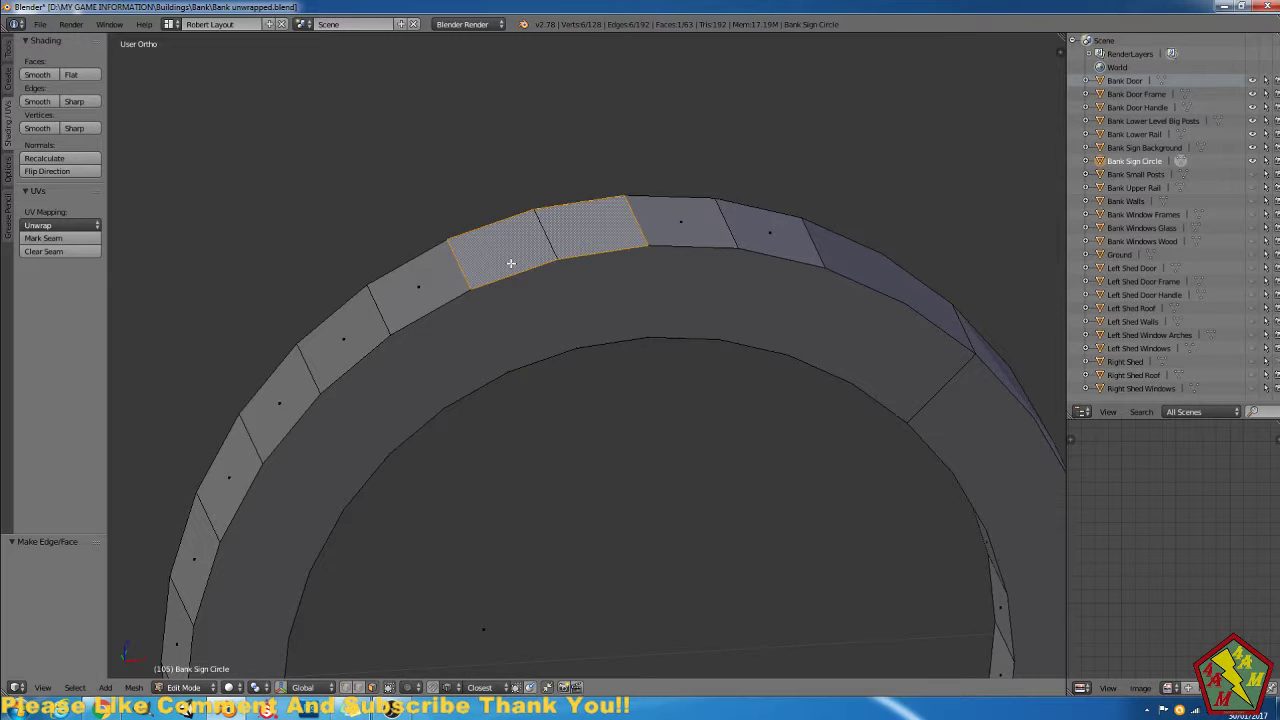
key(x)
click(511, 263)
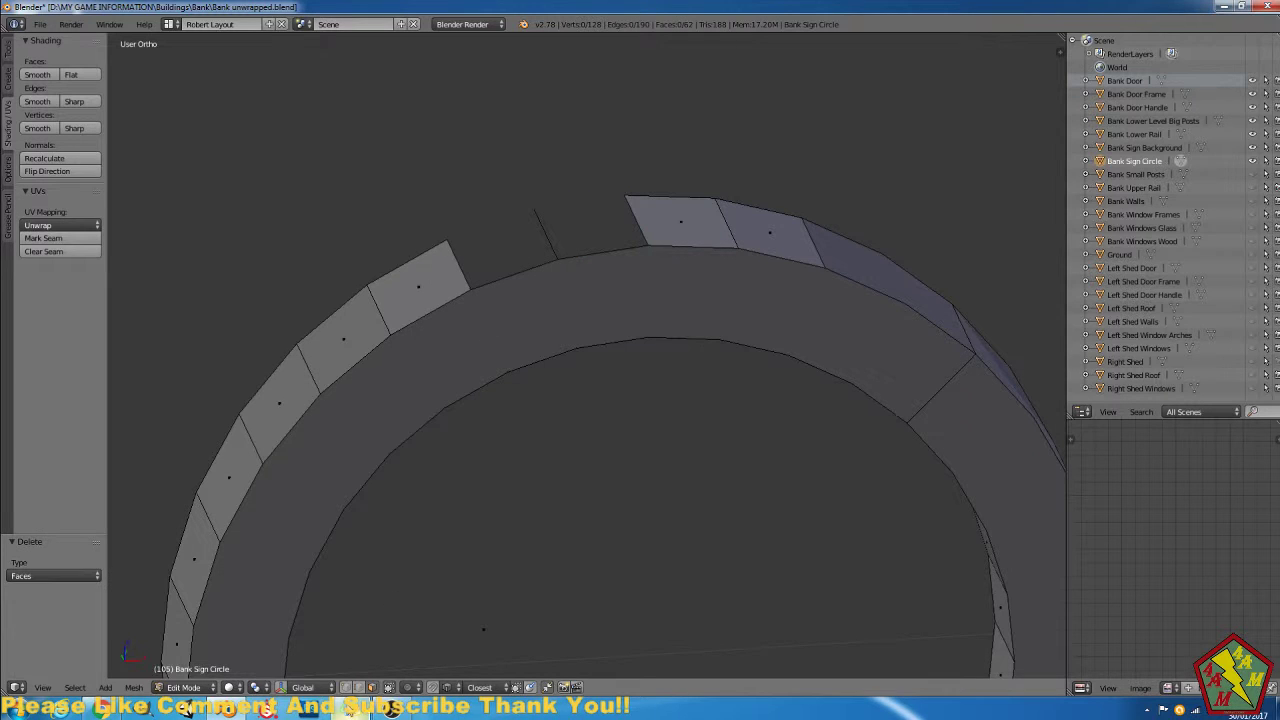
Rebuild the two quads on both sides of the remaining cross edge left of the top, and deselect everything.
click(358, 687)
right_click(543, 241)
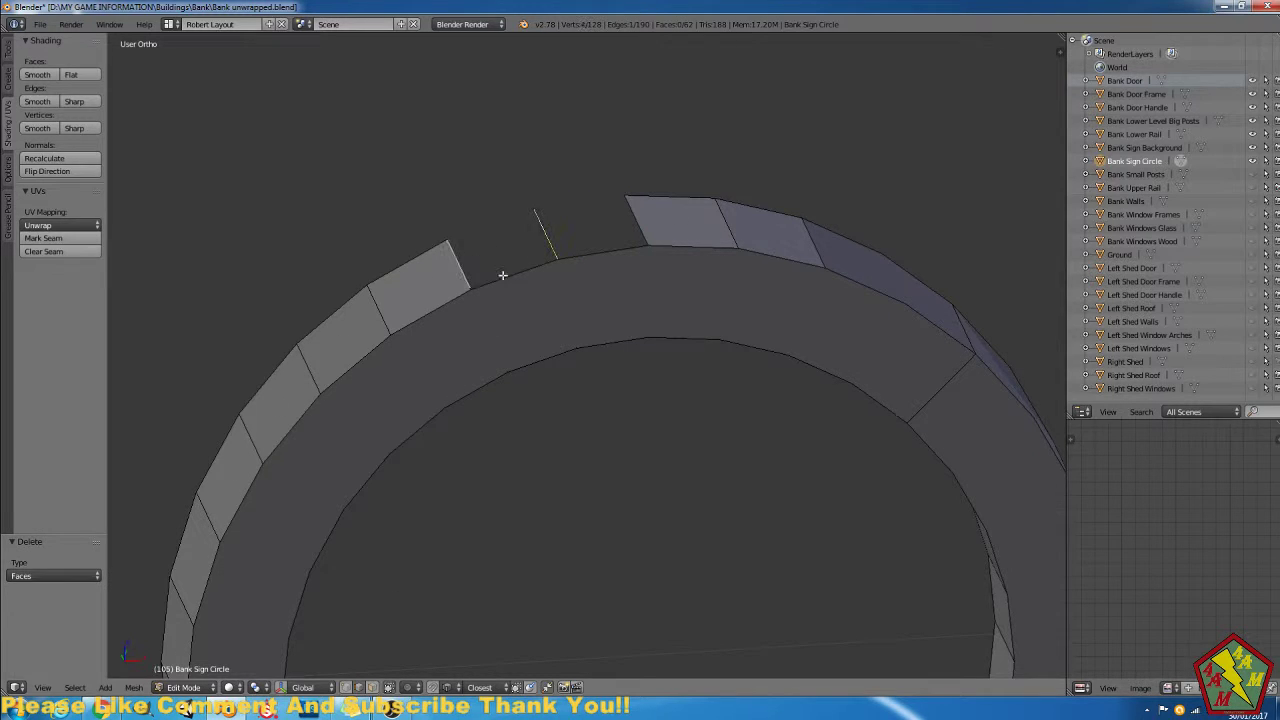
shift+right_click(503, 276)
key(f)
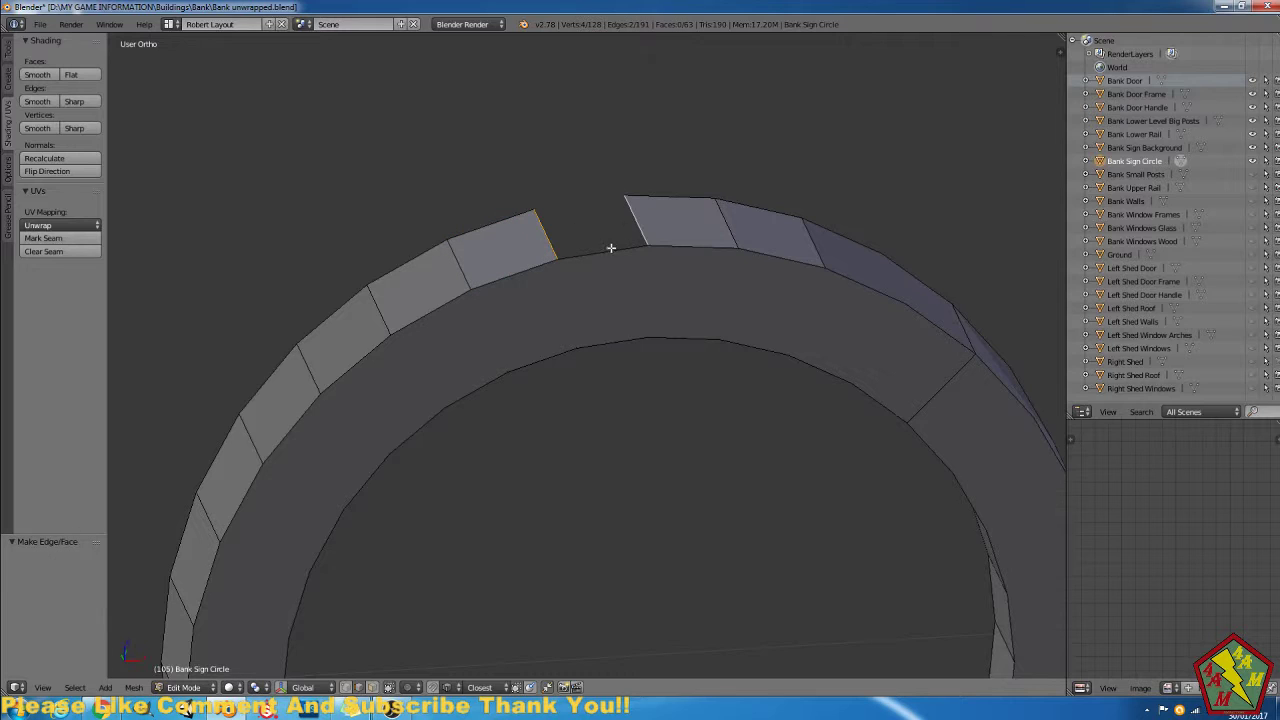
key(f)
key(a)
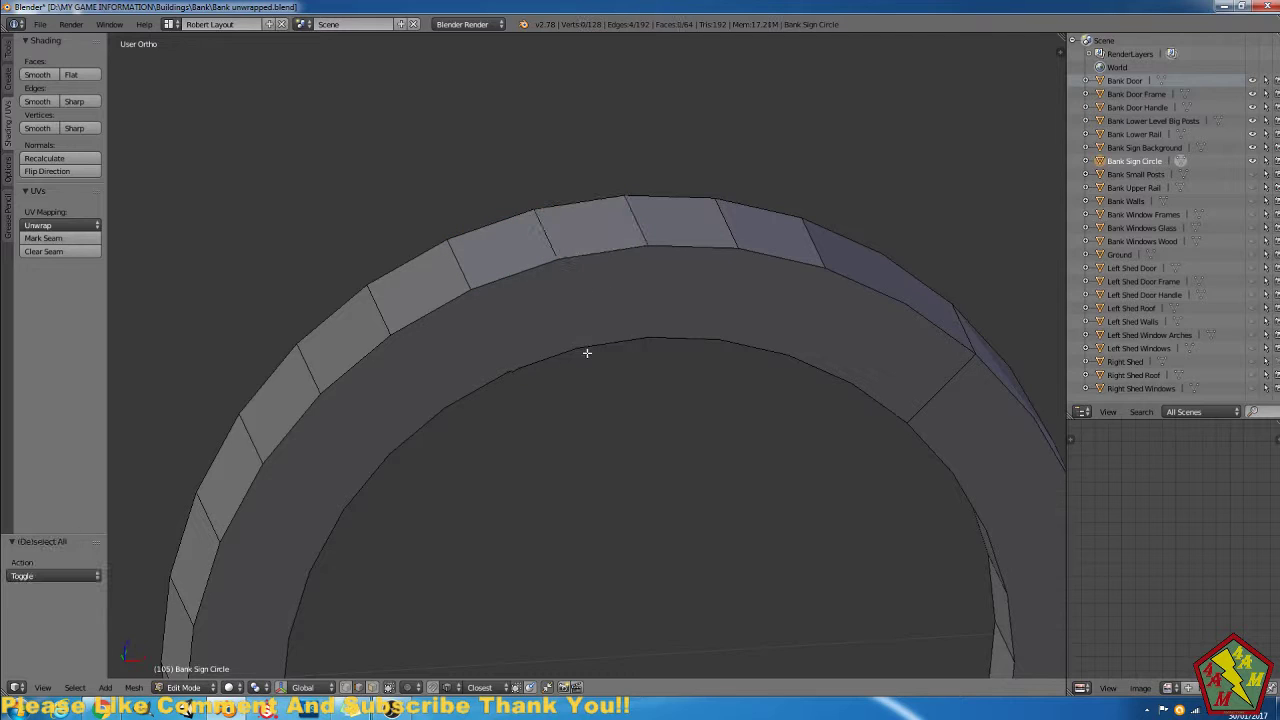
Examine the sign circle from several sides for rim faces that still span two segments, and select one at the upper right.
middle_drag(846, 409, 828, 446)
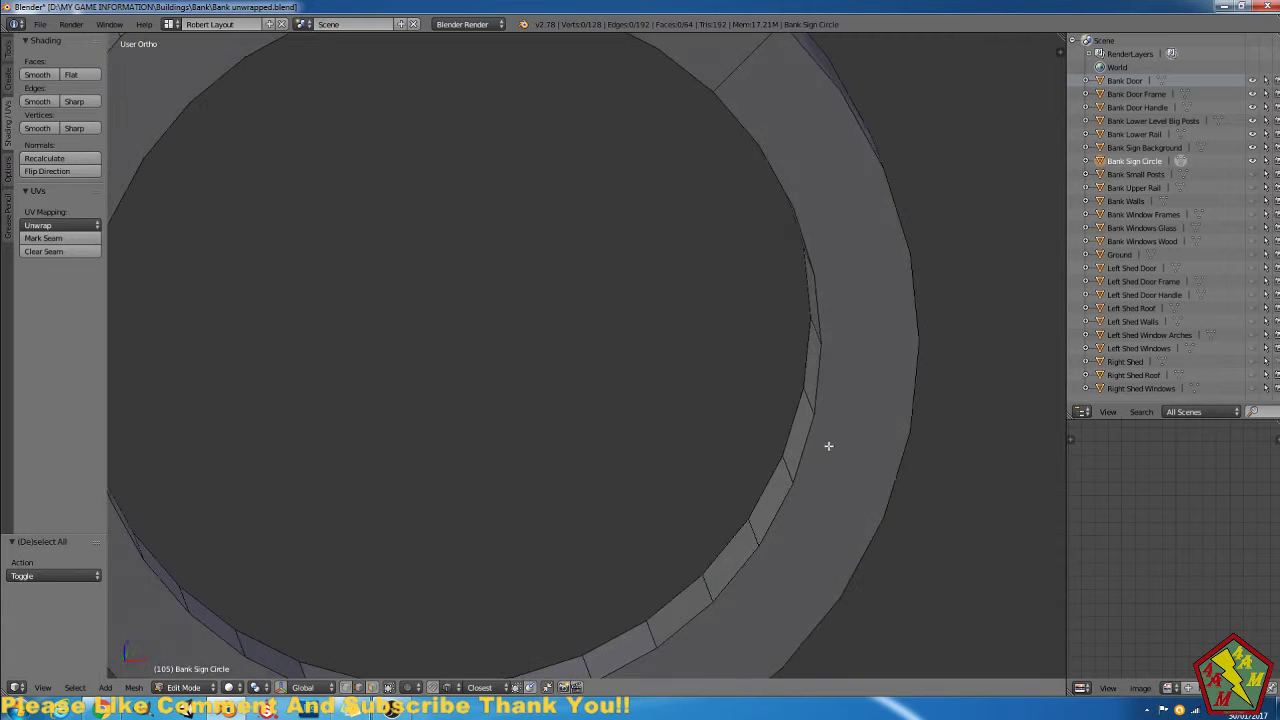
scroll(821, 446, down, 5)
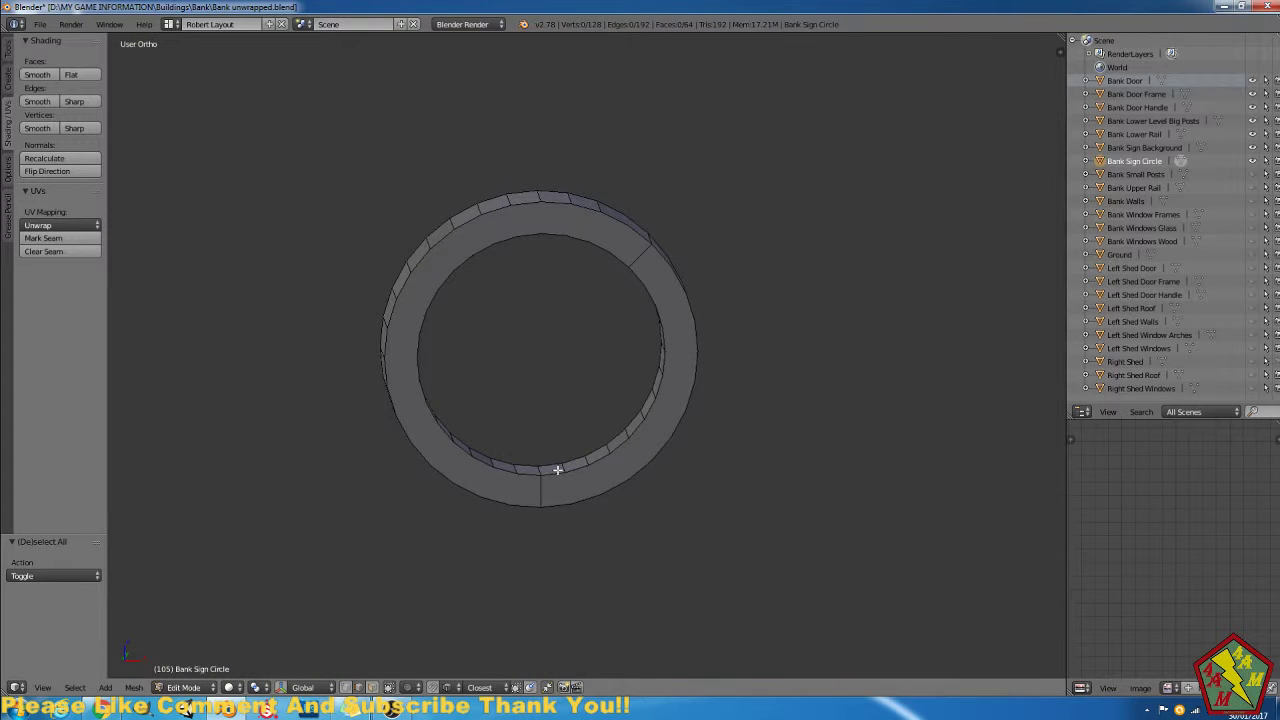
key(KP_5)
scroll(631, 472, up, 3)
scroll(691, 420, down, 4)
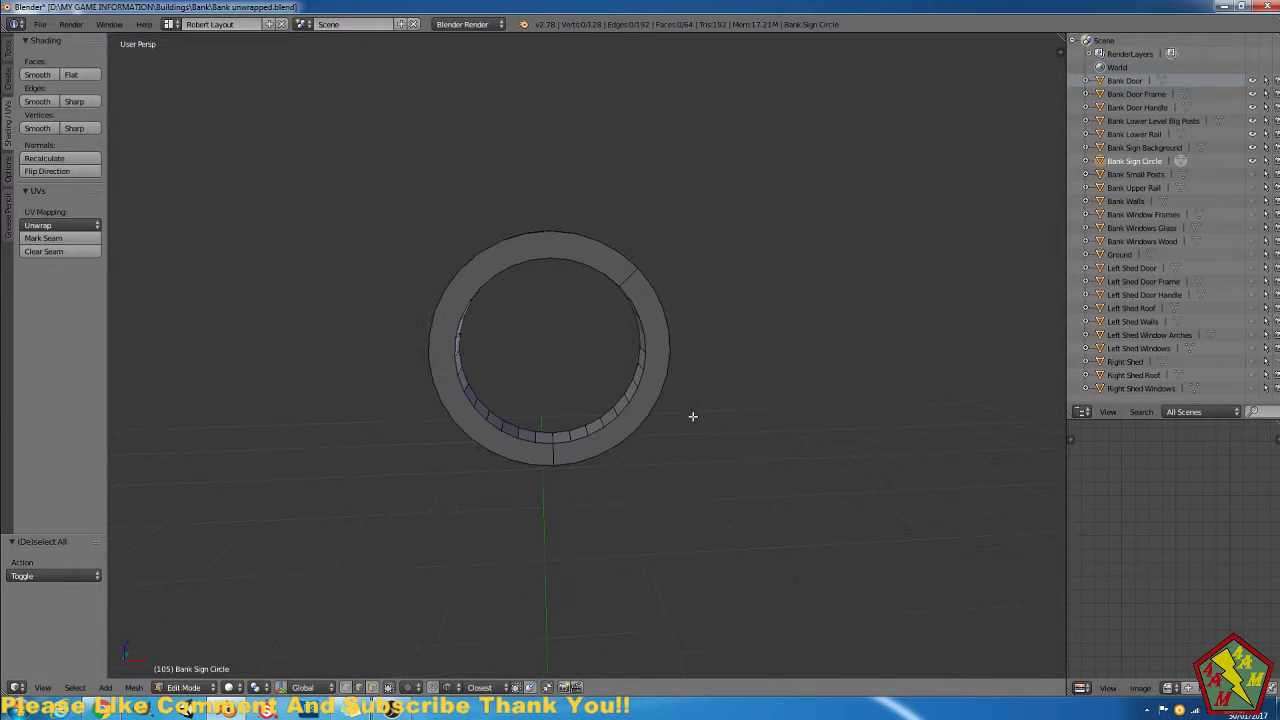
middle_drag(694, 420, 408, 692)
key(KP_5)
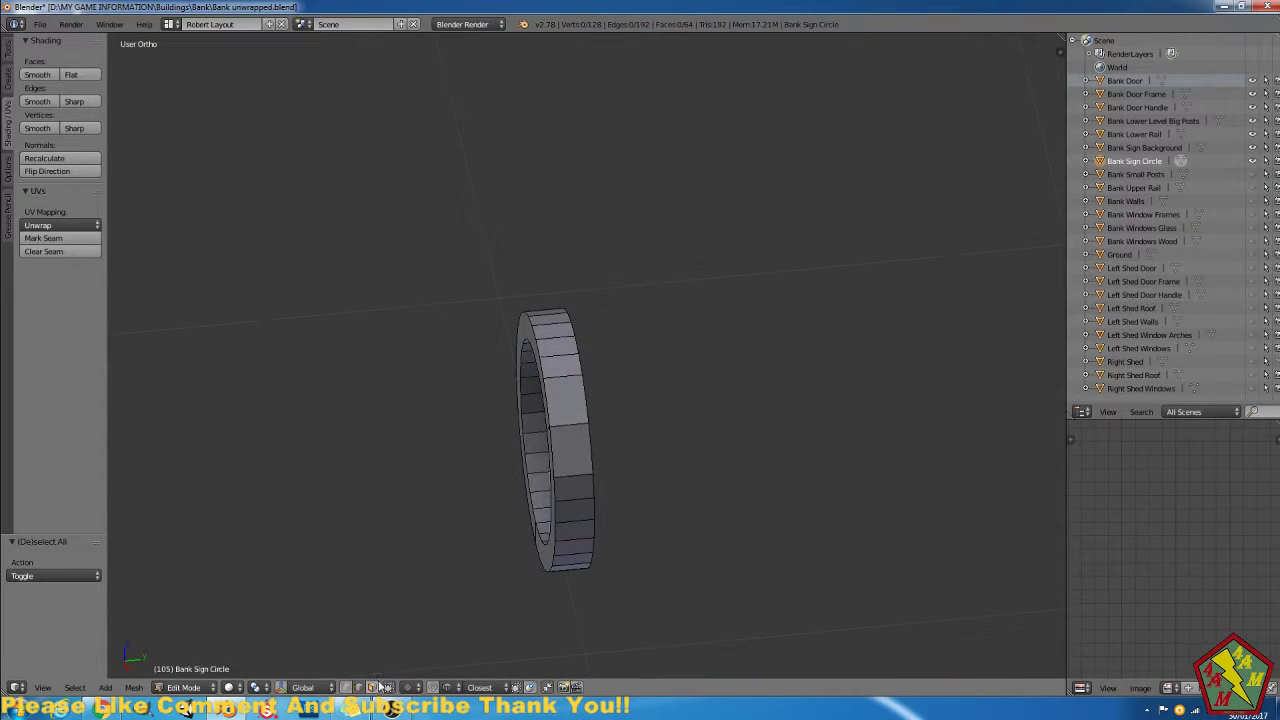
click(372, 687)
right_click(568, 408)
middle_drag(568, 408, 597, 440)
middle_drag(597, 440, 665, 421)
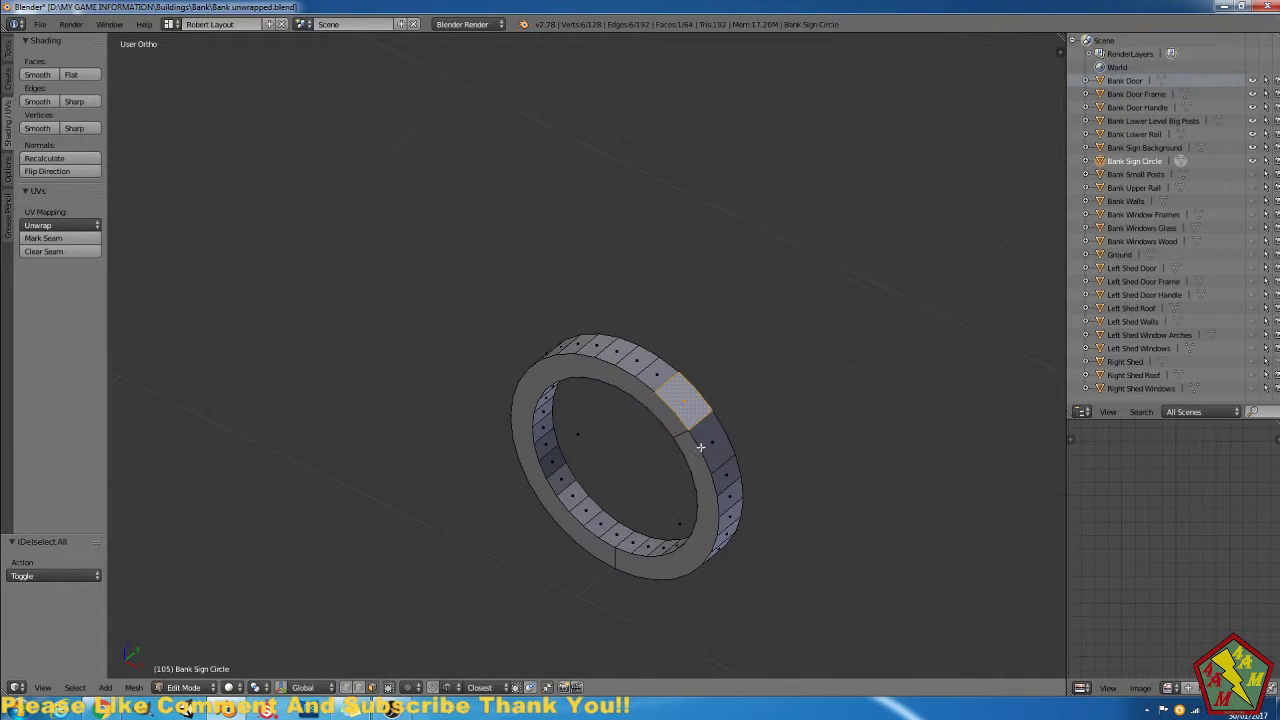
Join the opposite middle vertices of the two remaining double-width rim faces with cross edges.
click(359, 687)
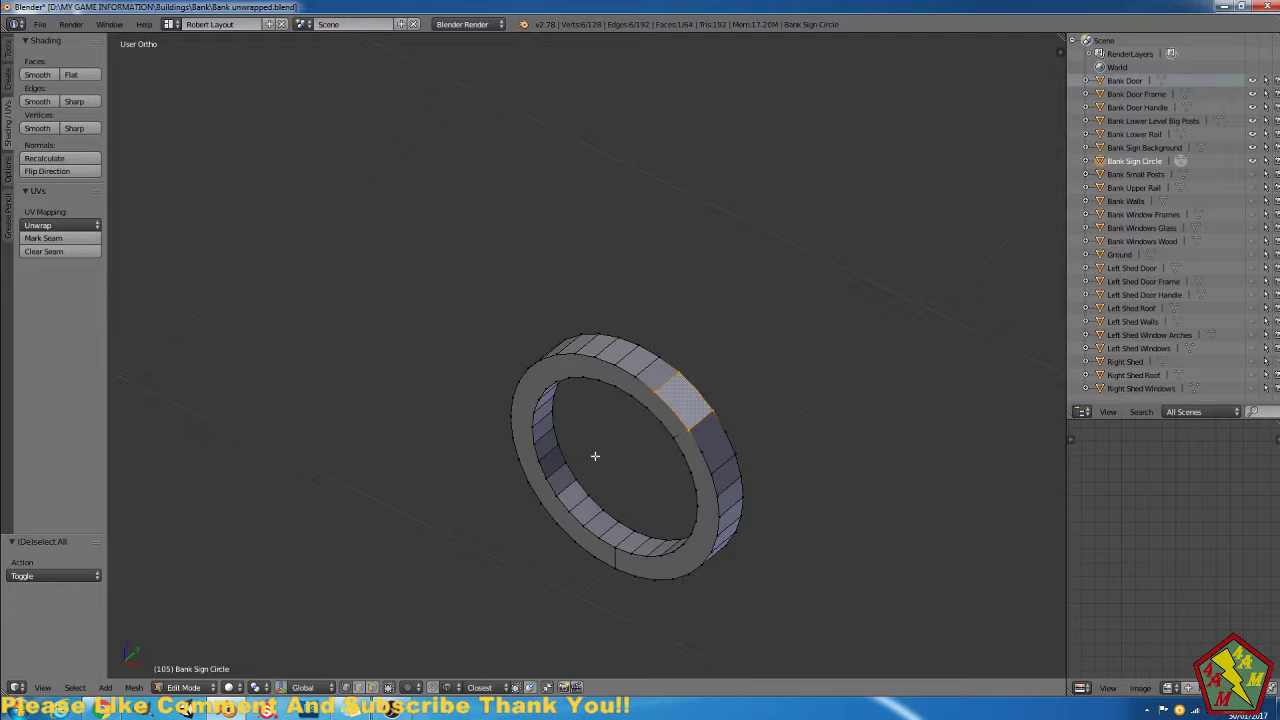
right_click(685, 405)
key(f)
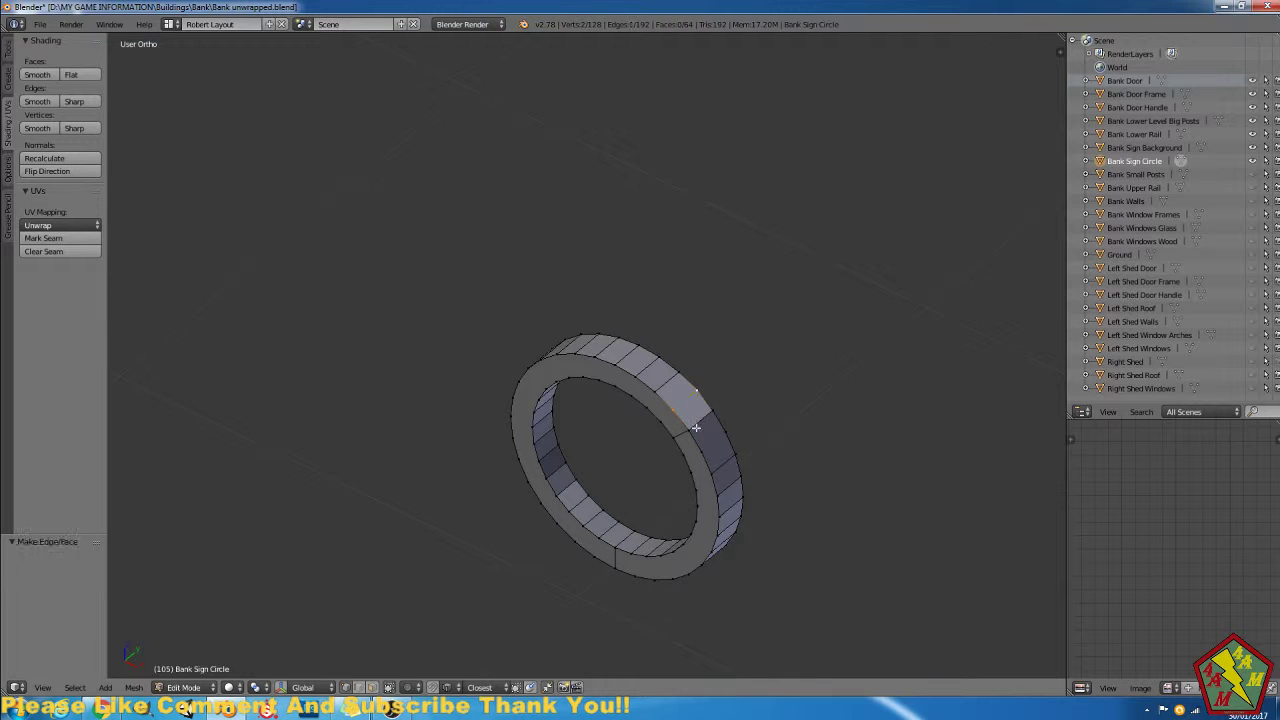
right_click(701, 453)
key(f)
Delete the upper of the two double-width rim faces with Only Faces, keeping its edges.
click(372, 687)
right_click(685, 411)
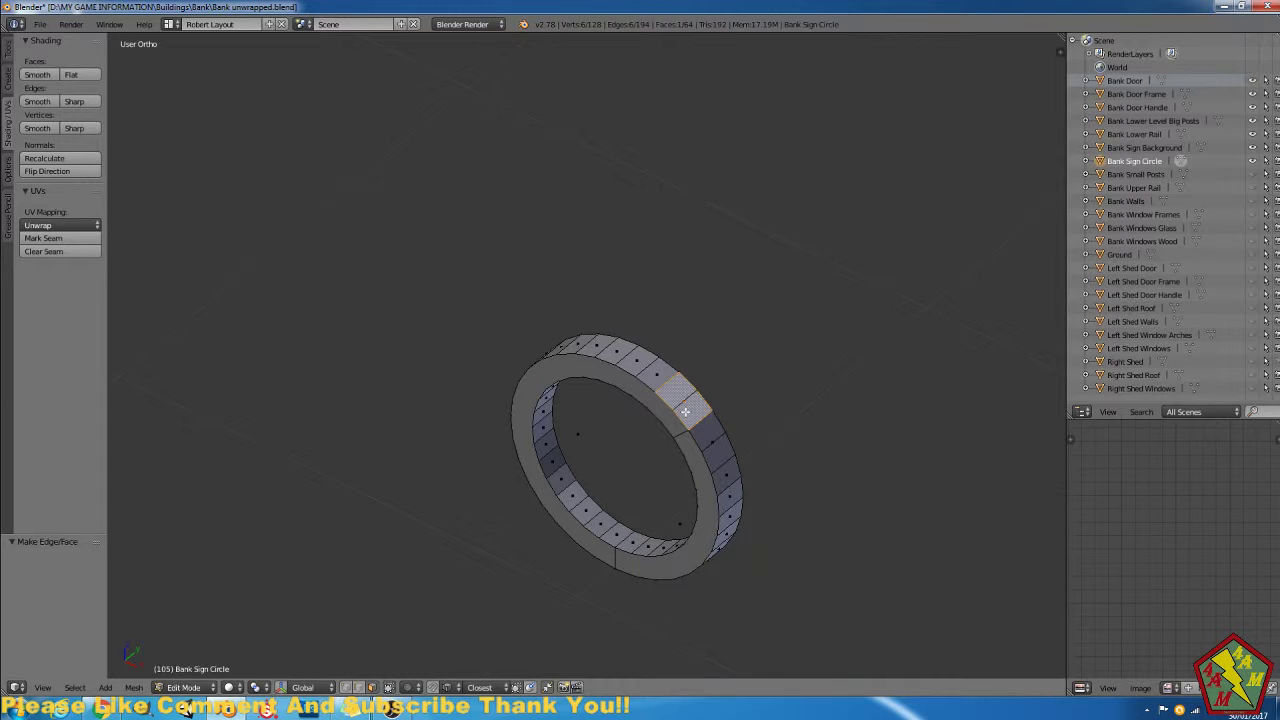
shift+right_click(727, 451)
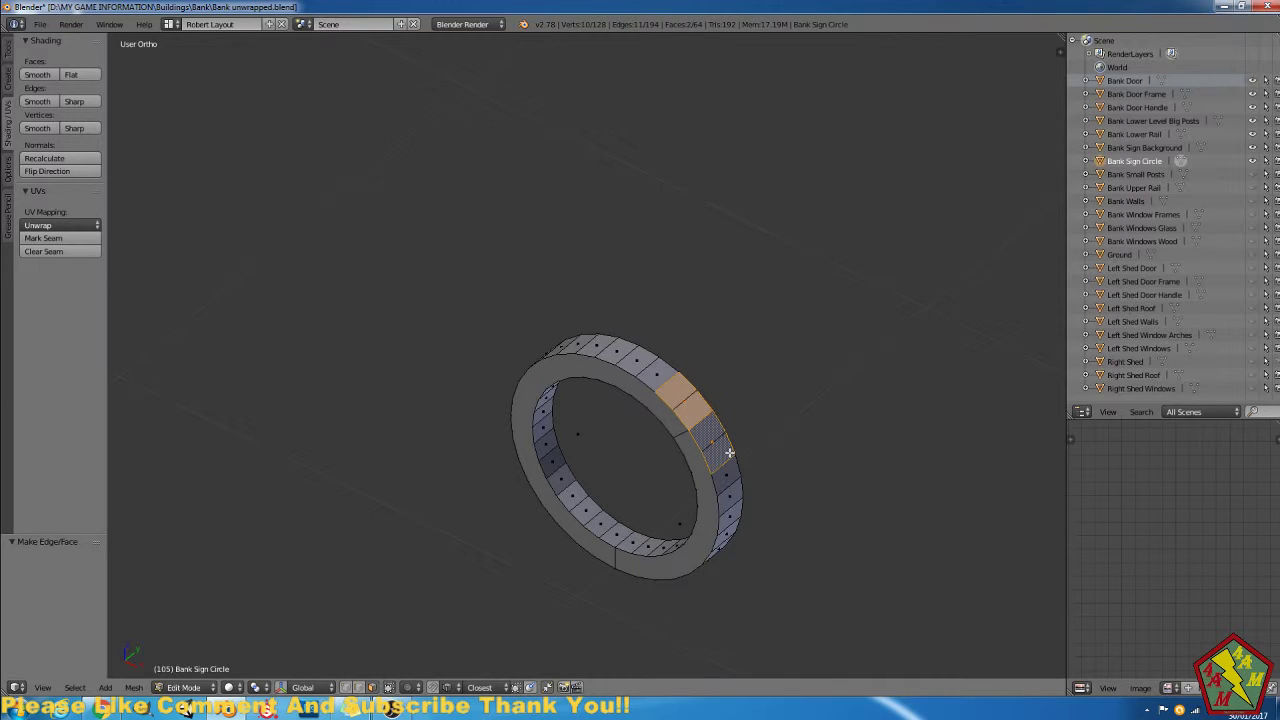
right_click(682, 400)
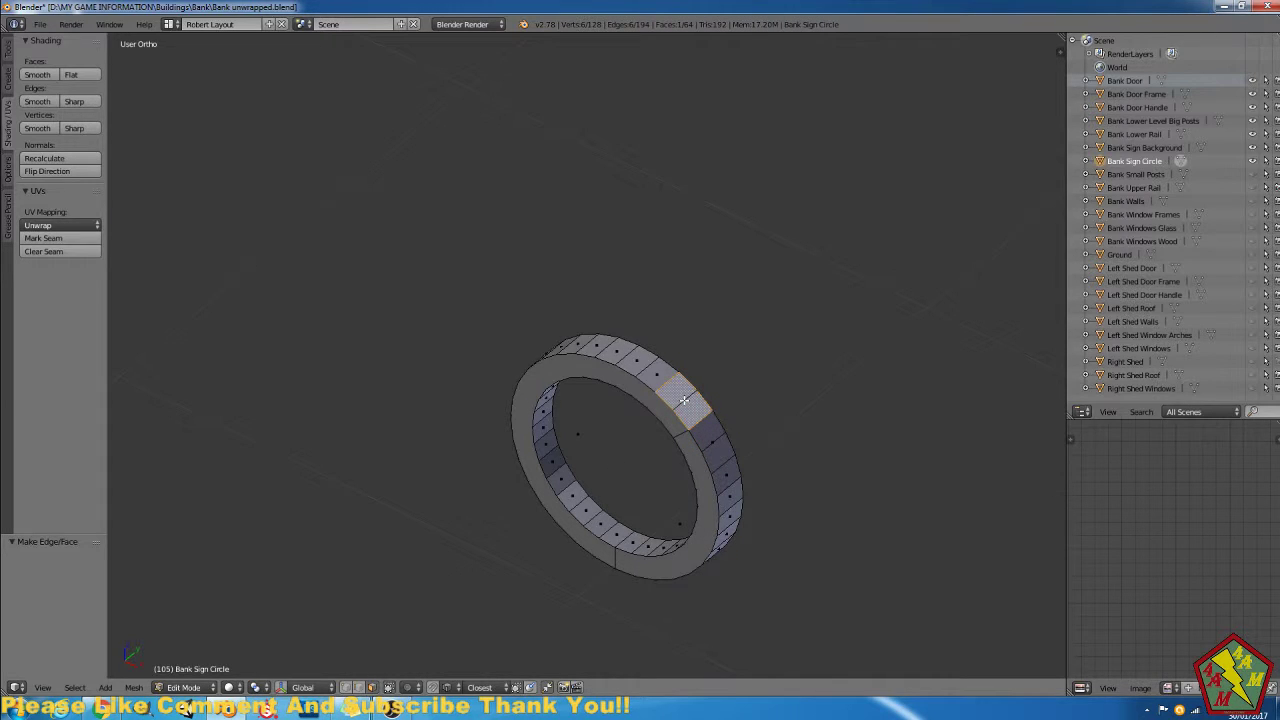
key(x)
click(645, 429)
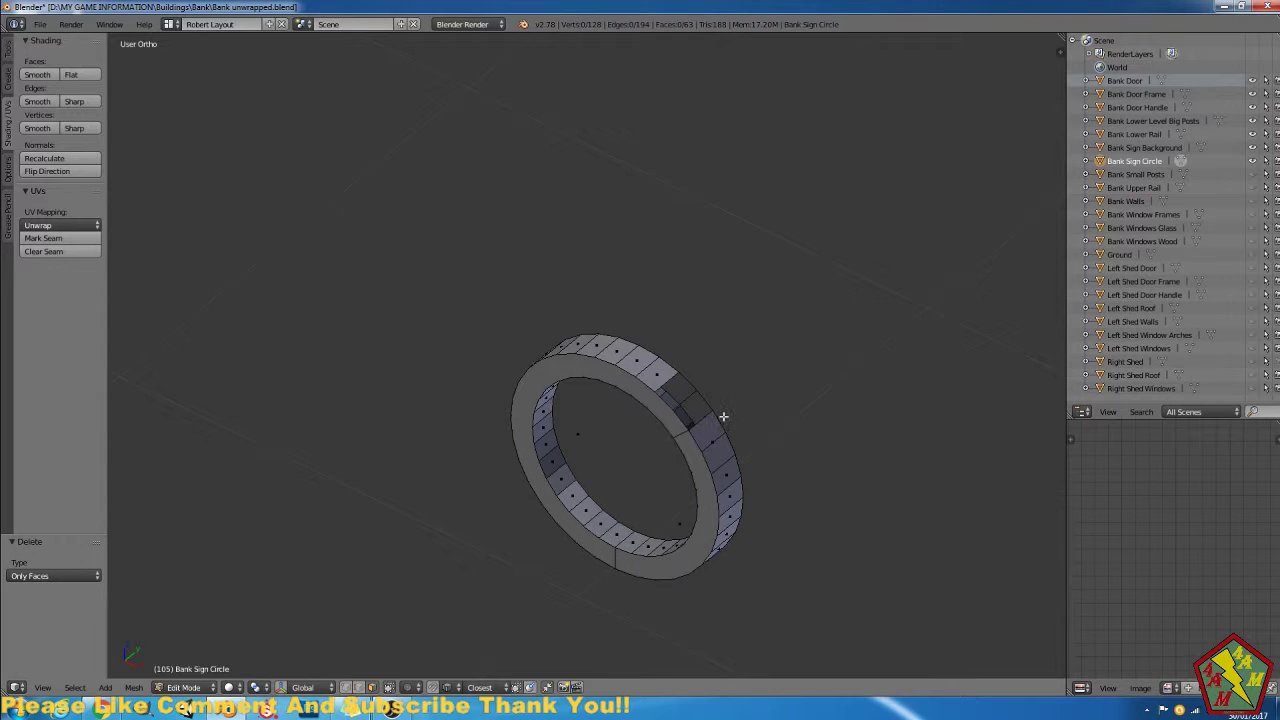
Fill the opening above the front face's upper dividing edge with two quads from its surrounding edges.
scroll(723, 416, up, 2)
click(358, 687)
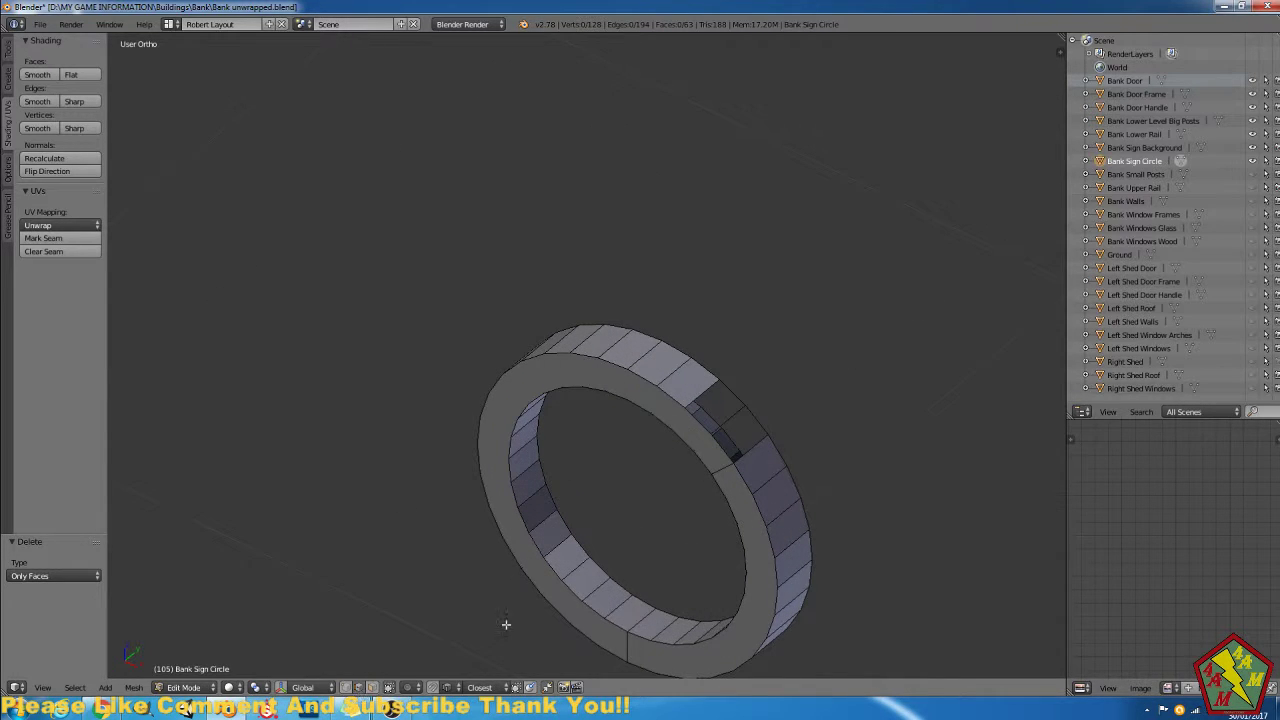
right_click(722, 421)
shift+right_click(702, 420)
key(f)
right_click(729, 448)
shift+right_click(753, 418)
shift+right_click(736, 418)
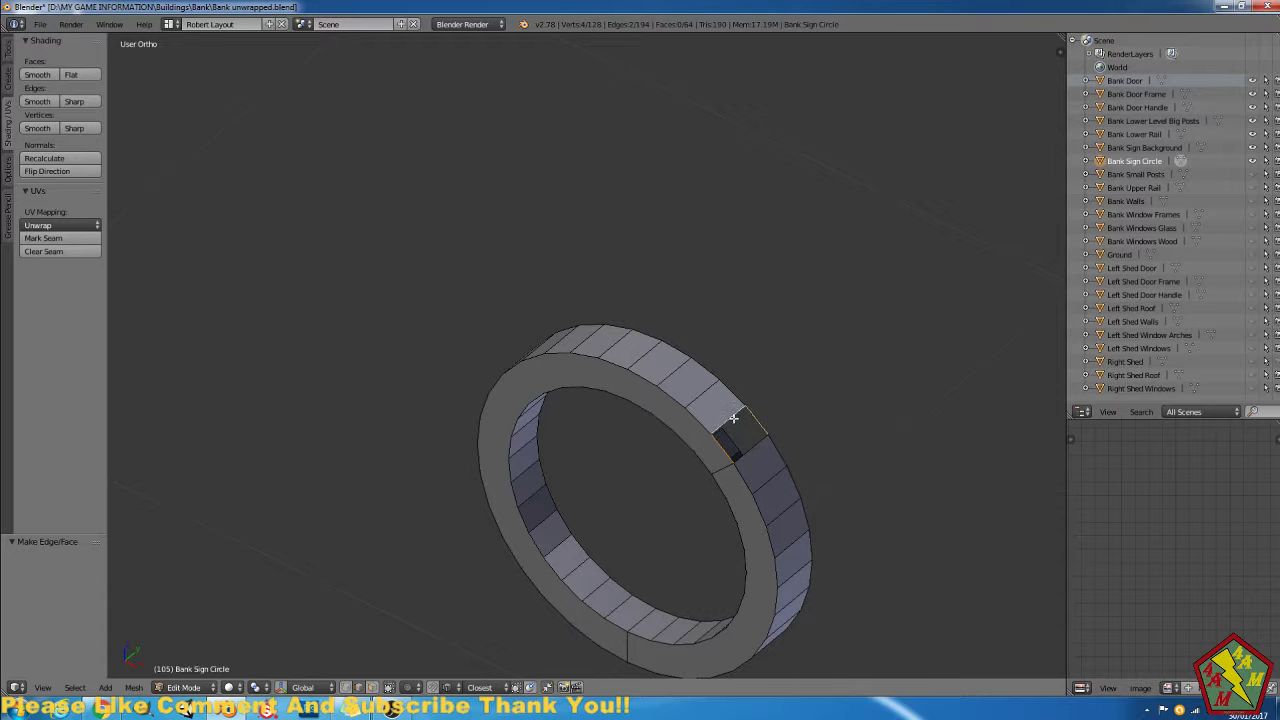
shift+right_click(748, 447)
key(f)
scroll(755, 491, up, 1)
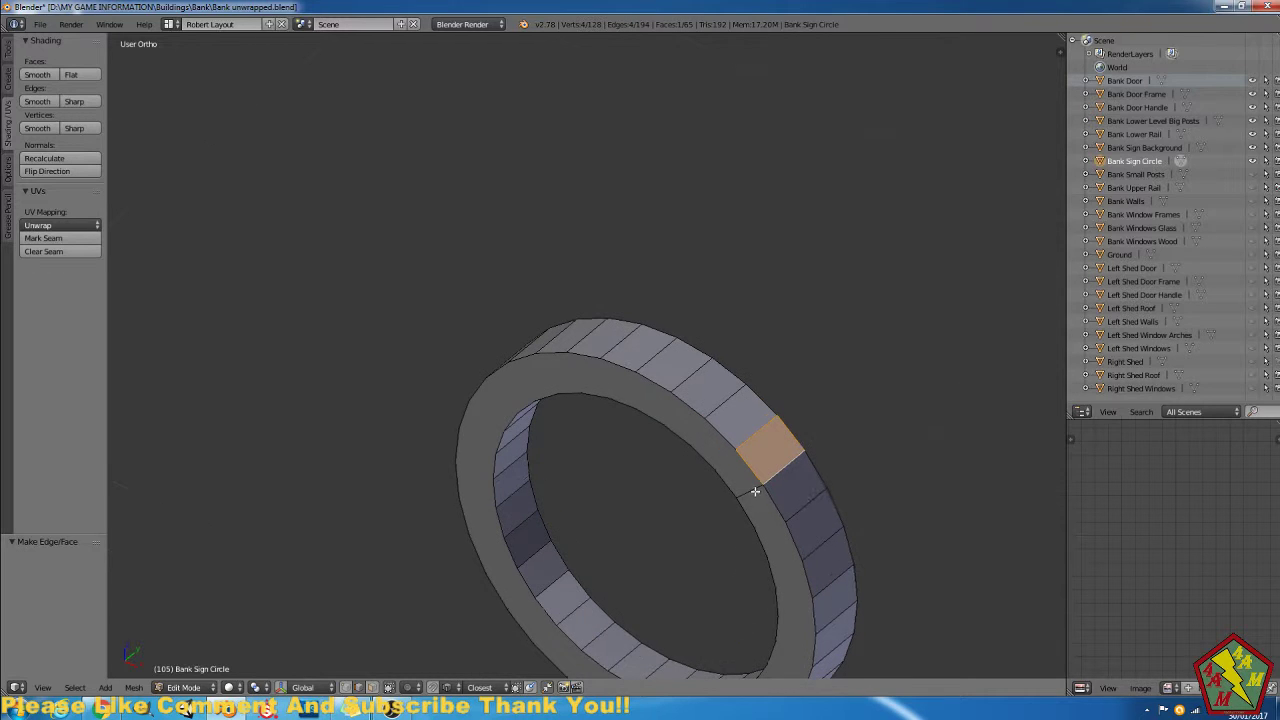
Delete the double-width rim face just below the front face's upper dividing edge with Only Faces.
click(372, 687)
click(389, 687)
click(389, 687)
right_click(811, 503)
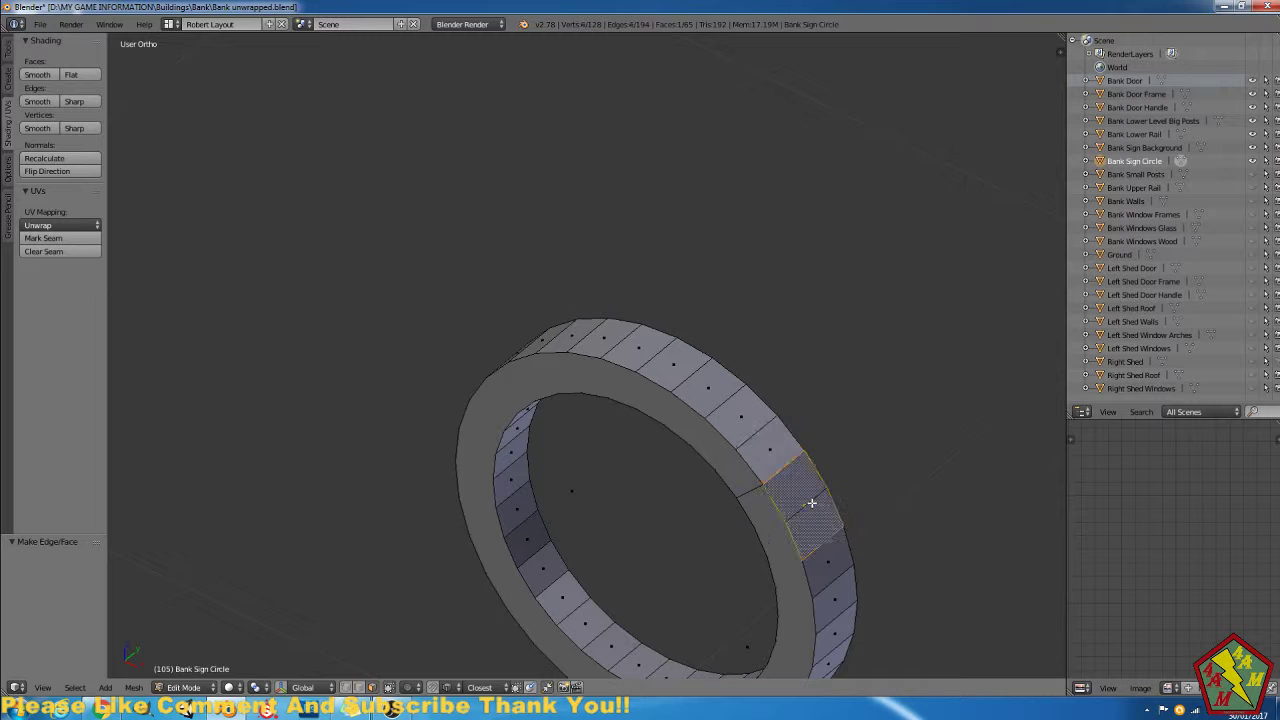
key(x)
click(811, 500)
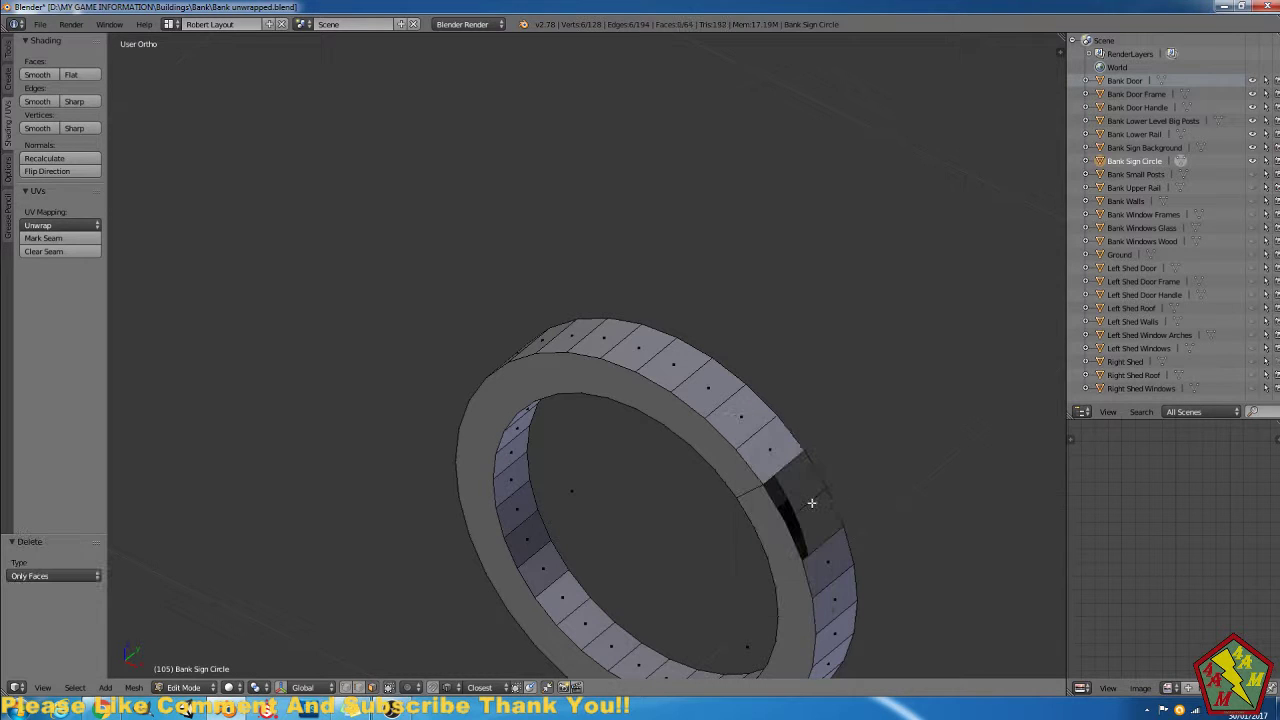
Fill the opening below the front face's upper dividing edge with two quads split at the new cross edge.
click(358, 688)
right_click(807, 506)
shift+right_click(815, 476)
shift+right_click(786, 489)
alt+right_click(790, 514)
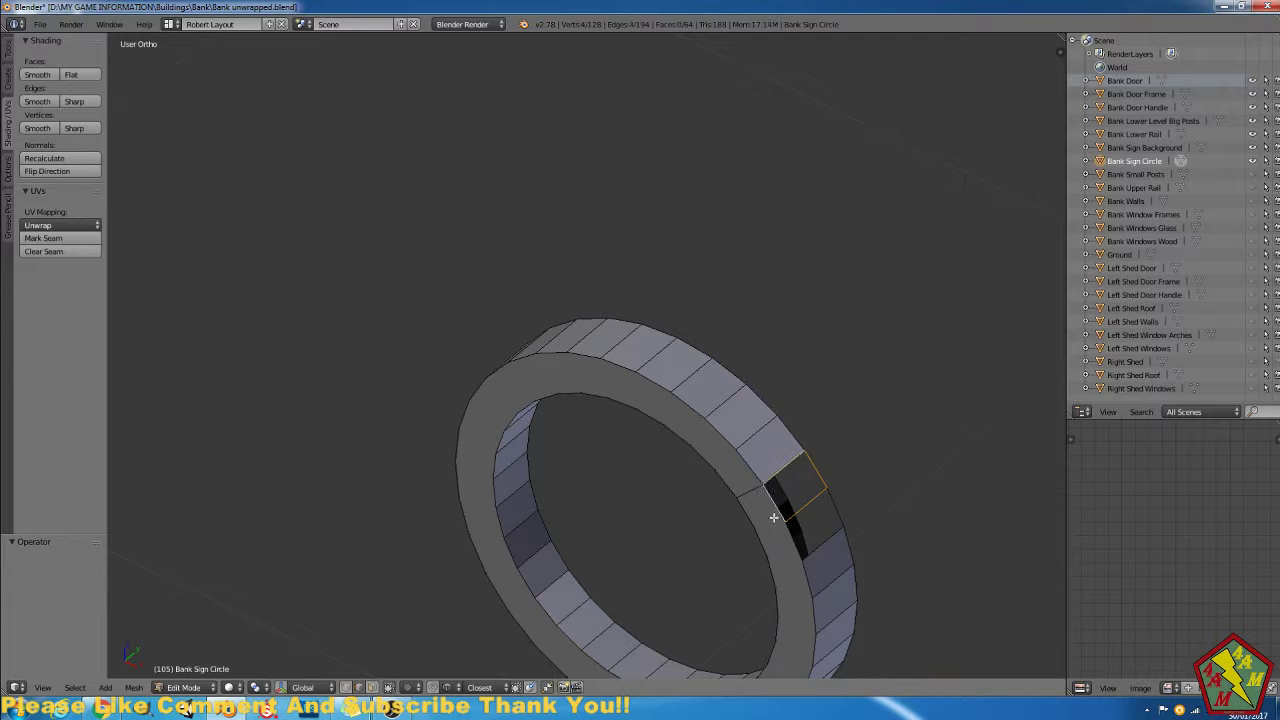
key(f)
right_click(797, 523)
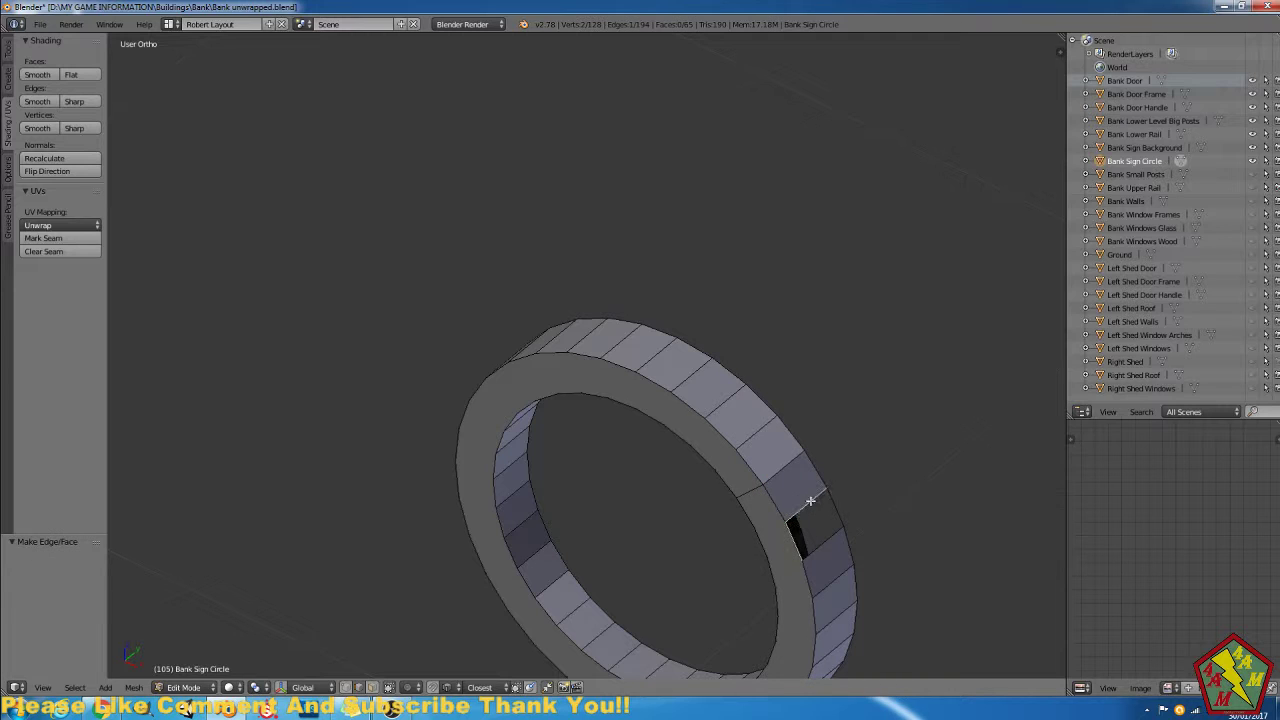
shift+right_click(836, 532)
key(f)
ctrl+scroll(743, 560, left, 5)
shift+scroll(743, 560, down, 4)
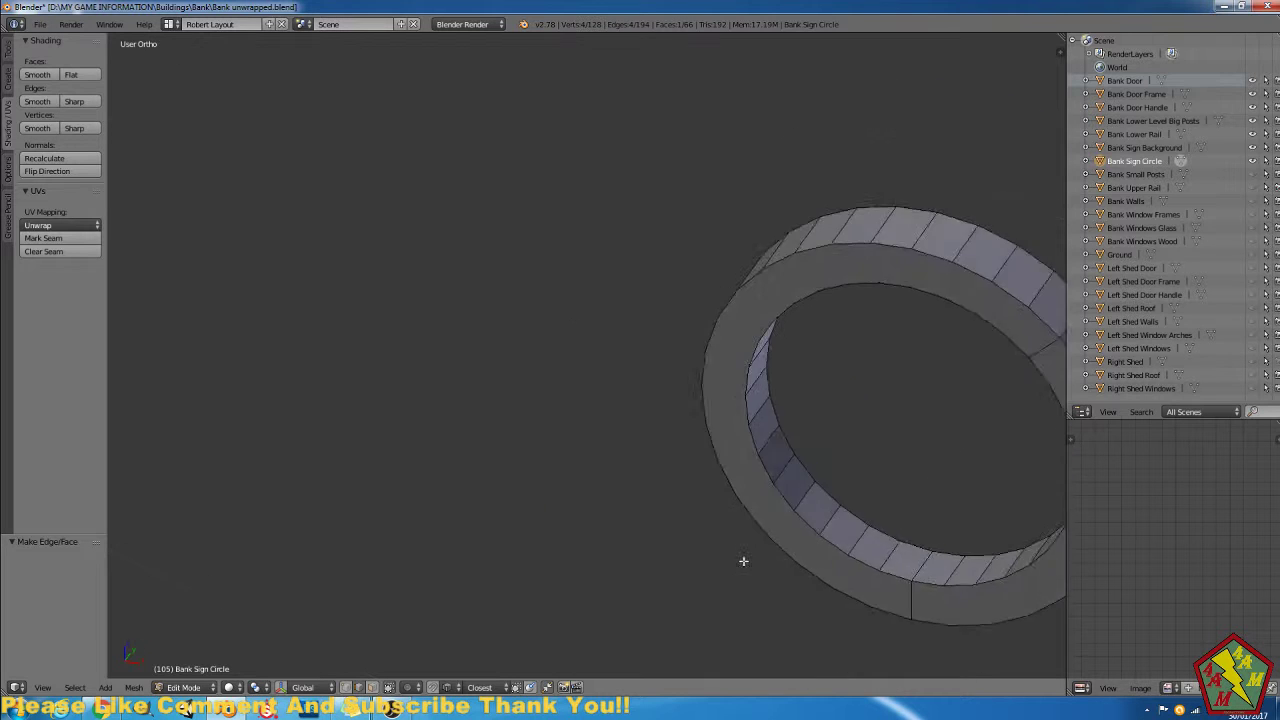
scroll(814, 493, down, 4)
middle_drag(796, 514, 672, 440)
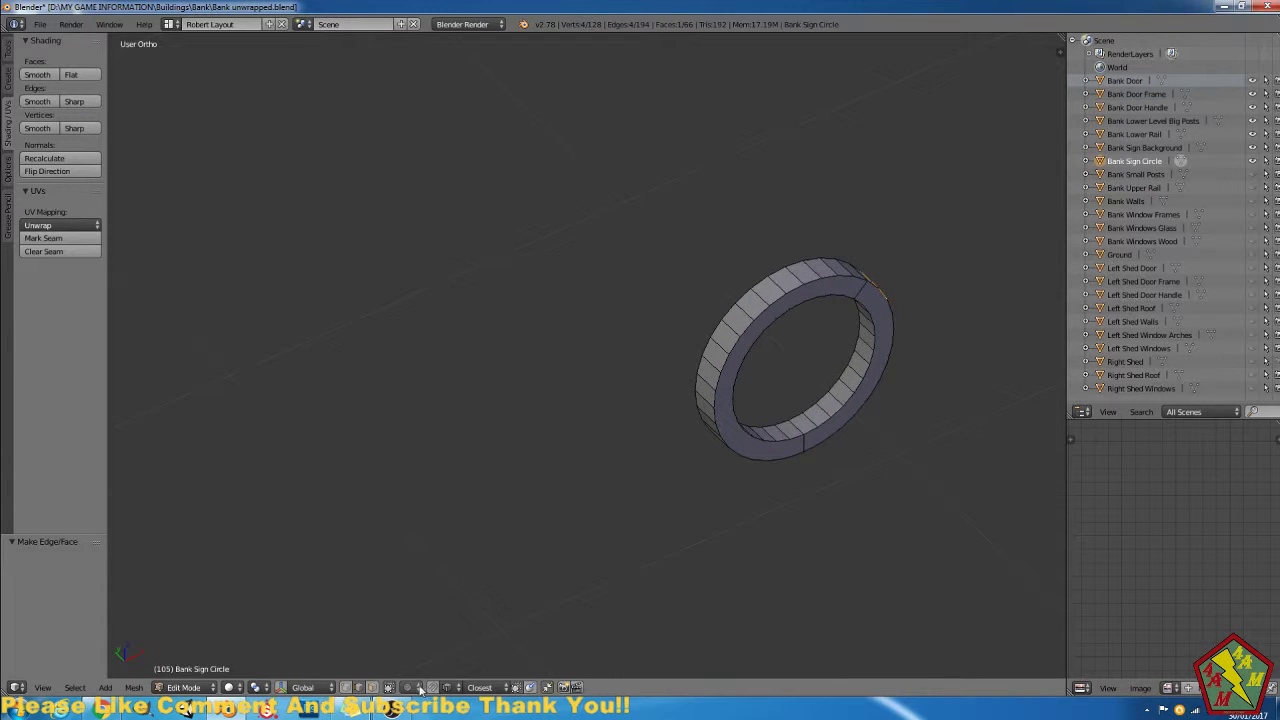
Select the front face's dividing edges together with both halves of its inner rim loop.
click(371, 690)
middle_drag(823, 494, 683, 624)
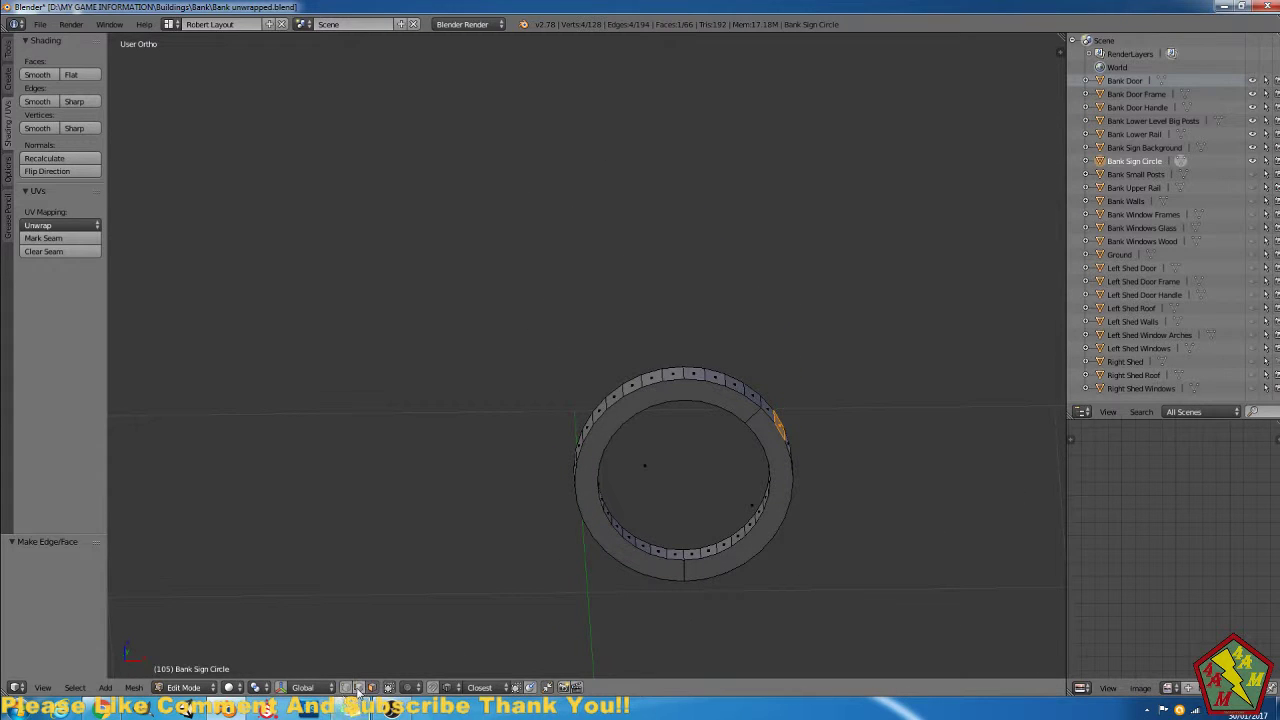
middle_drag(759, 457, 759, 430)
right_click(757, 424)
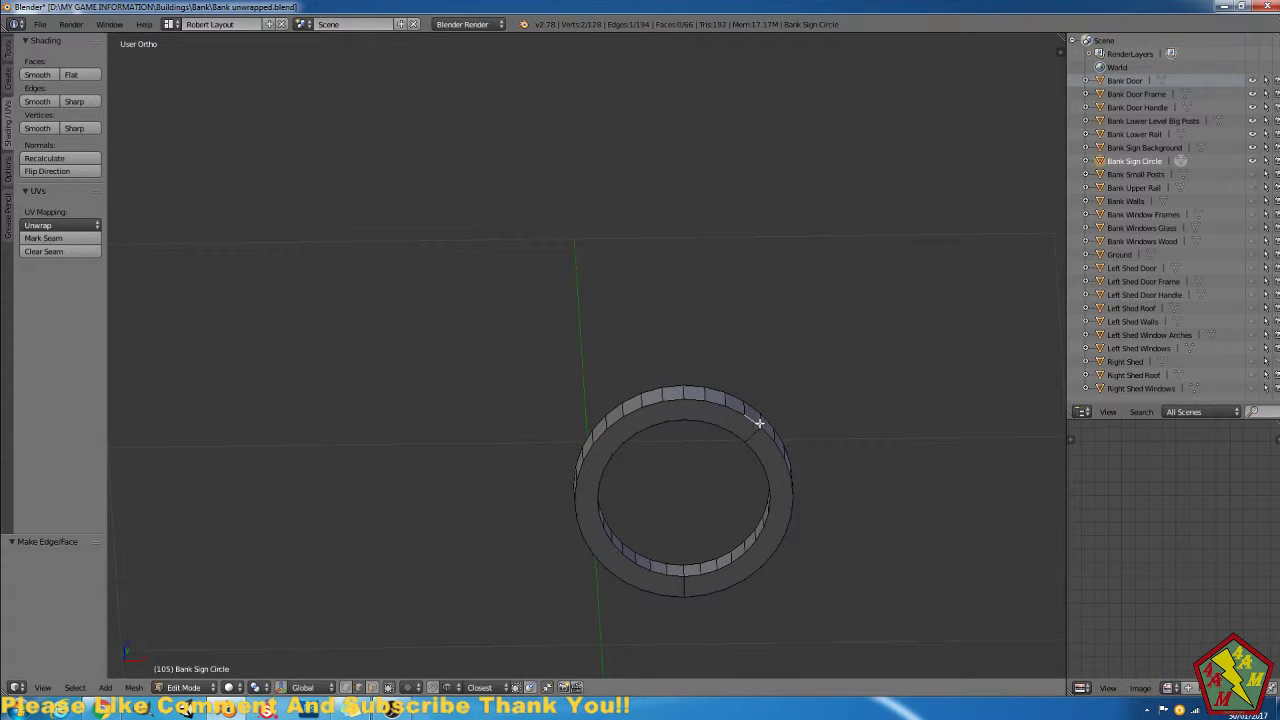
alt+right_click(765, 421)
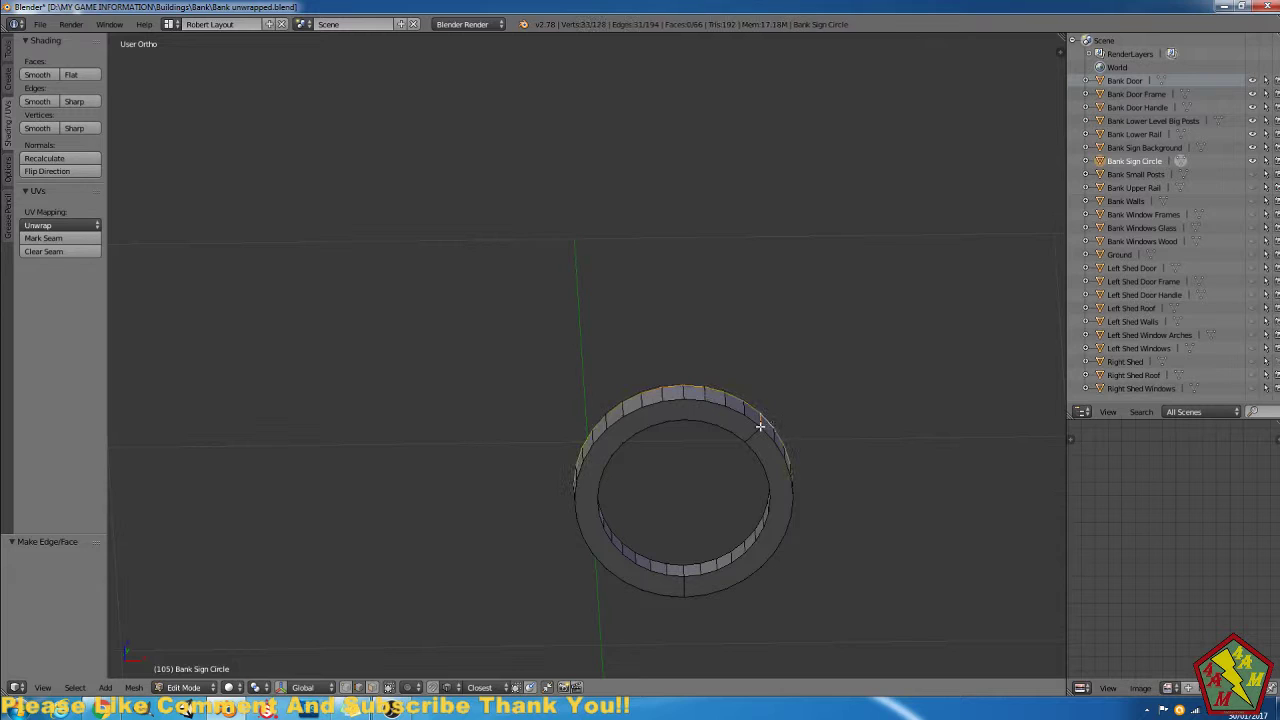
alt+right_click(763, 425)
alt+right_click(762, 423)
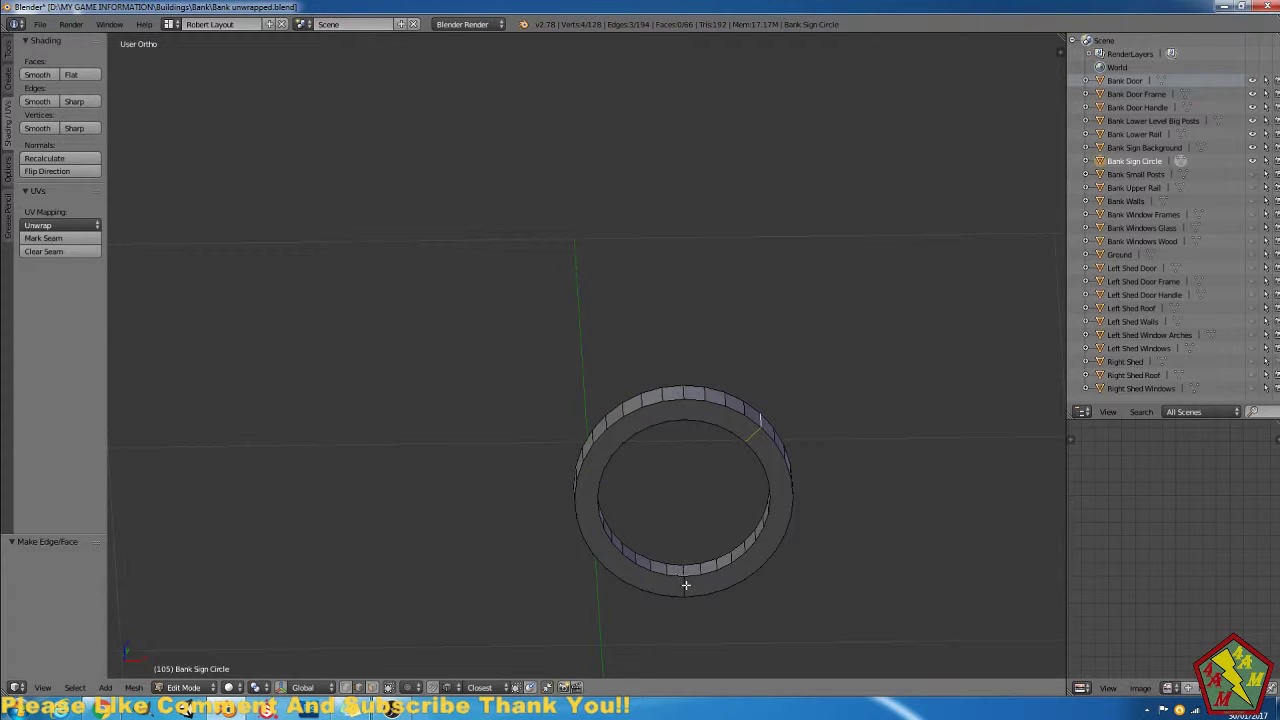
ctrl+right_click(770, 528)
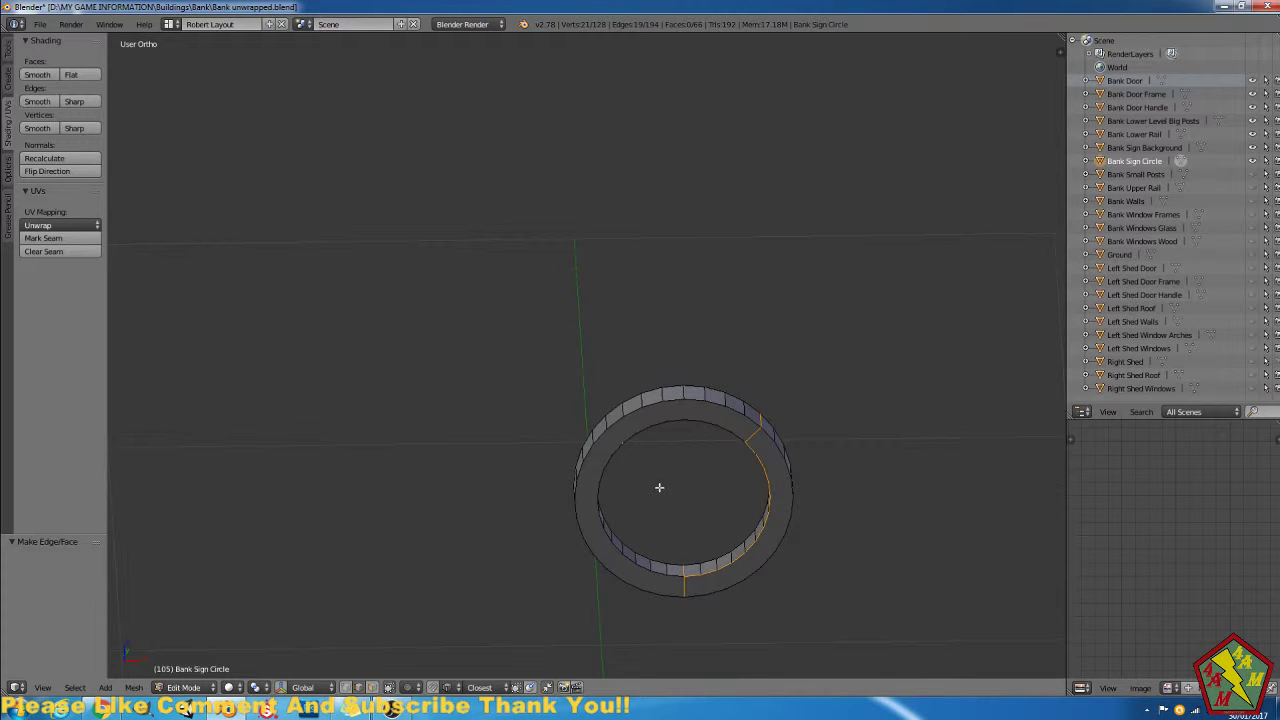
middle_drag(652, 476, 603, 426)
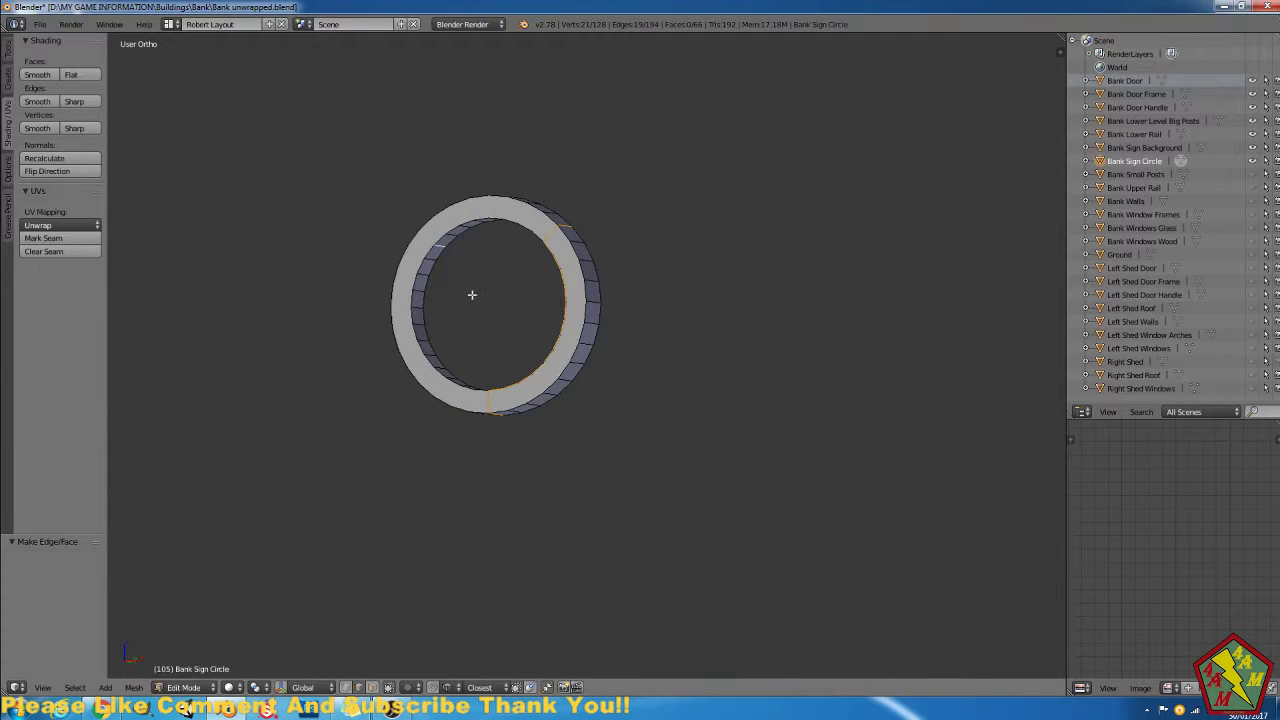
middle_drag(443, 244, 591, 406)
ctrl+right_click(624, 321)
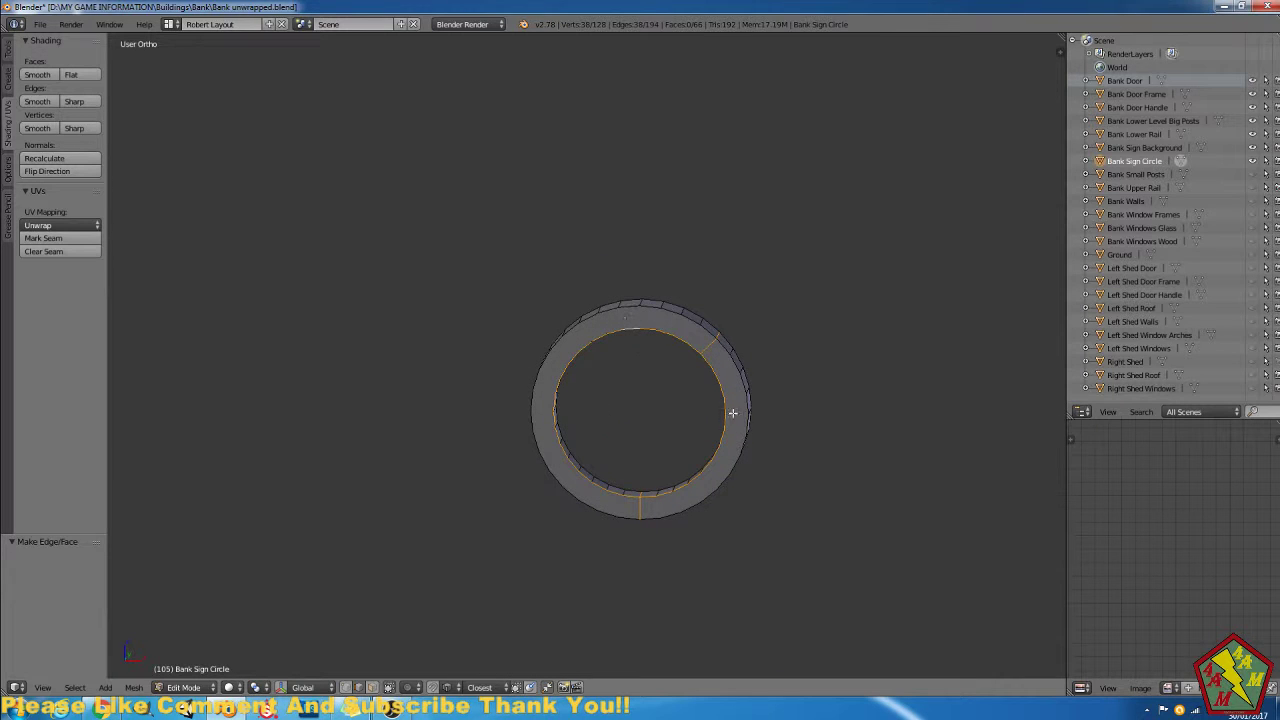
Extend the selection to the linked front faces on both sides of the dividing edges.
key(l)
key(l)
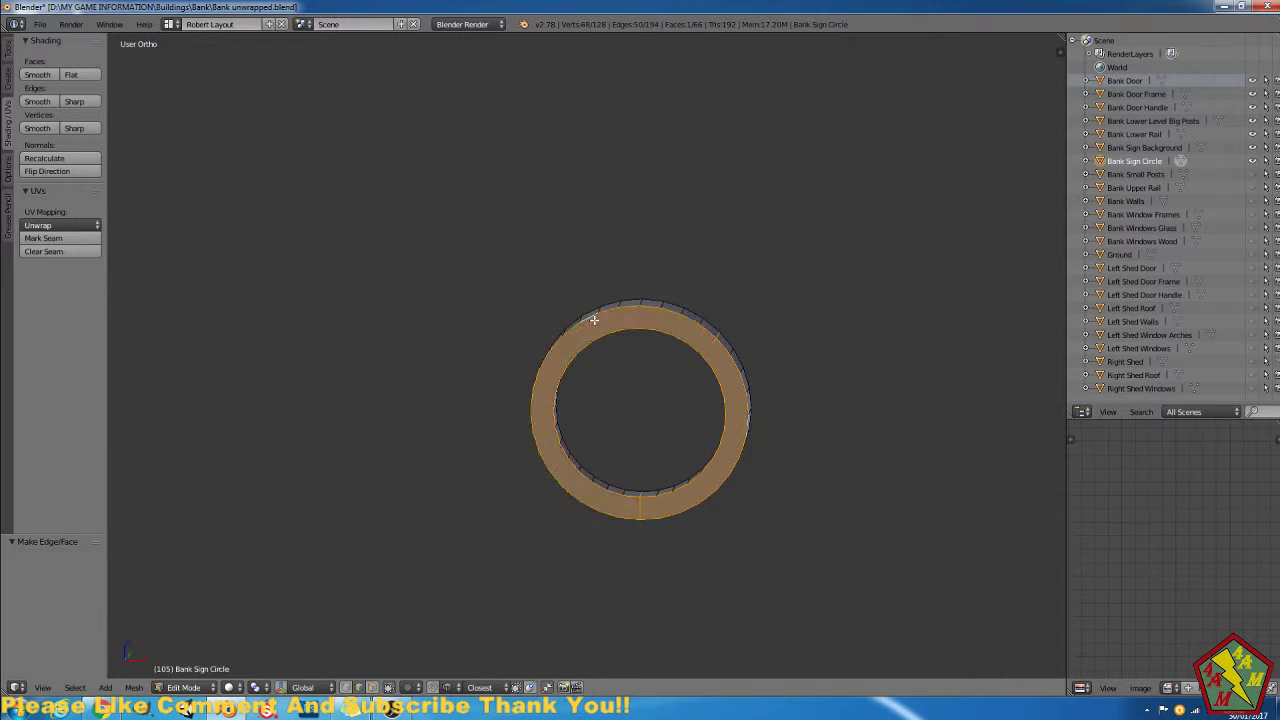
key(l)
middle_drag(731, 366, 750, 481)
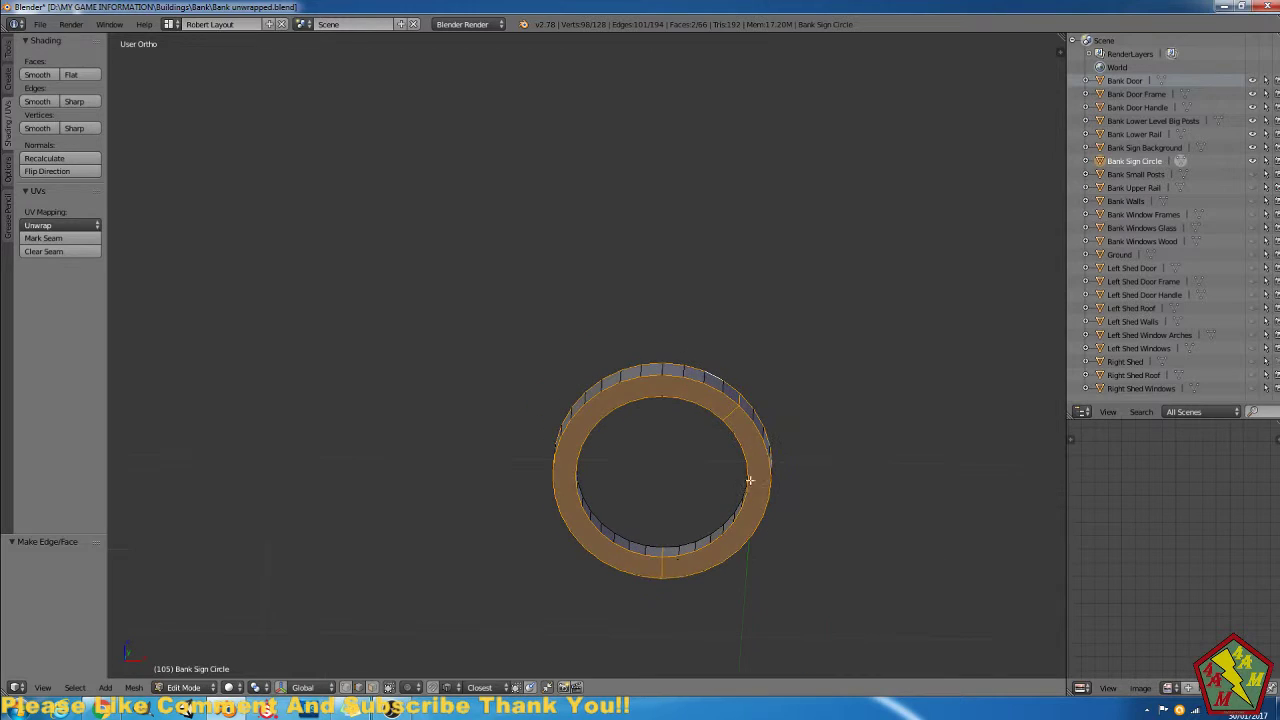
shift+right_click(666, 569)
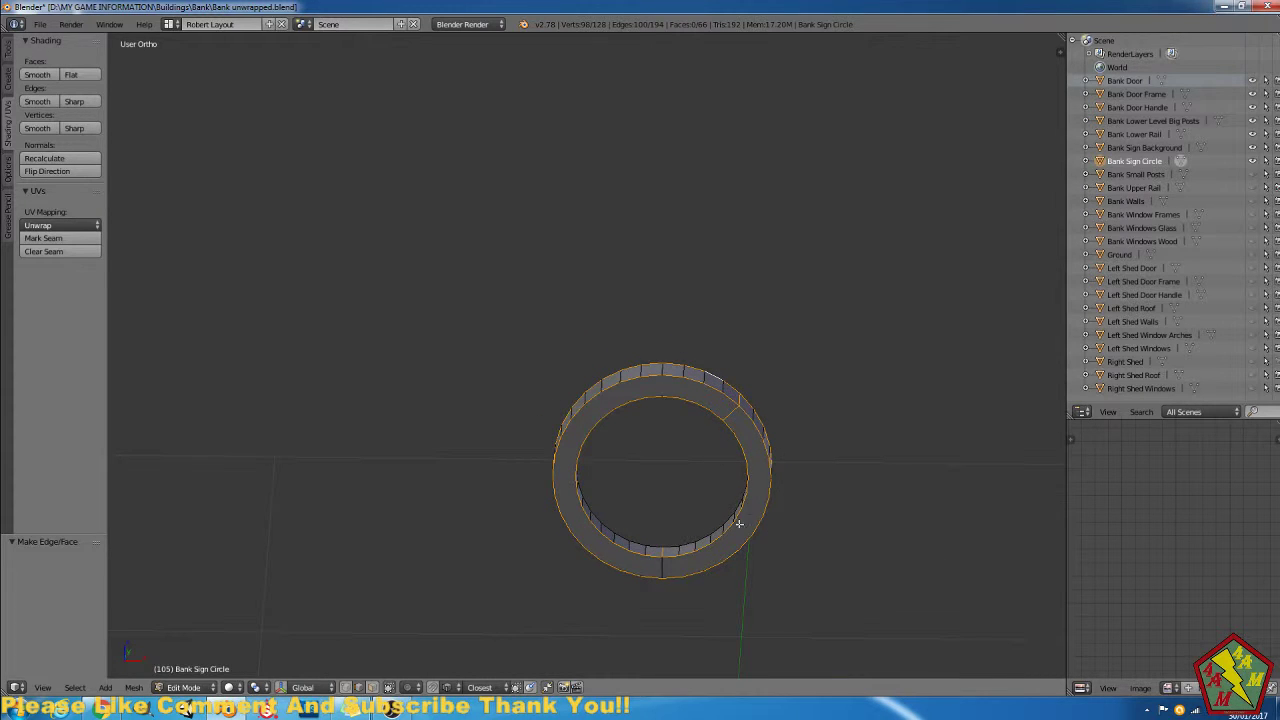
shift+right_click(665, 570)
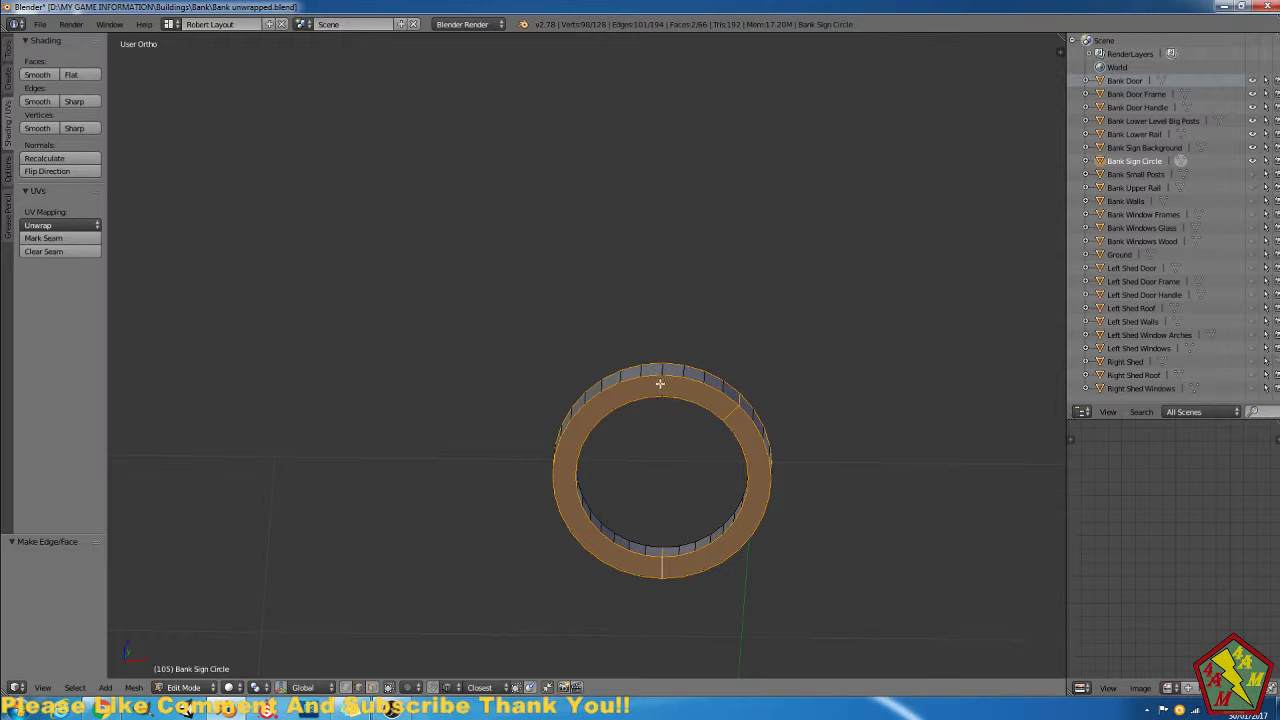
Delete the front face's off-center upper dividing edge with Edges, opening the ring's front.
right_click(725, 414)
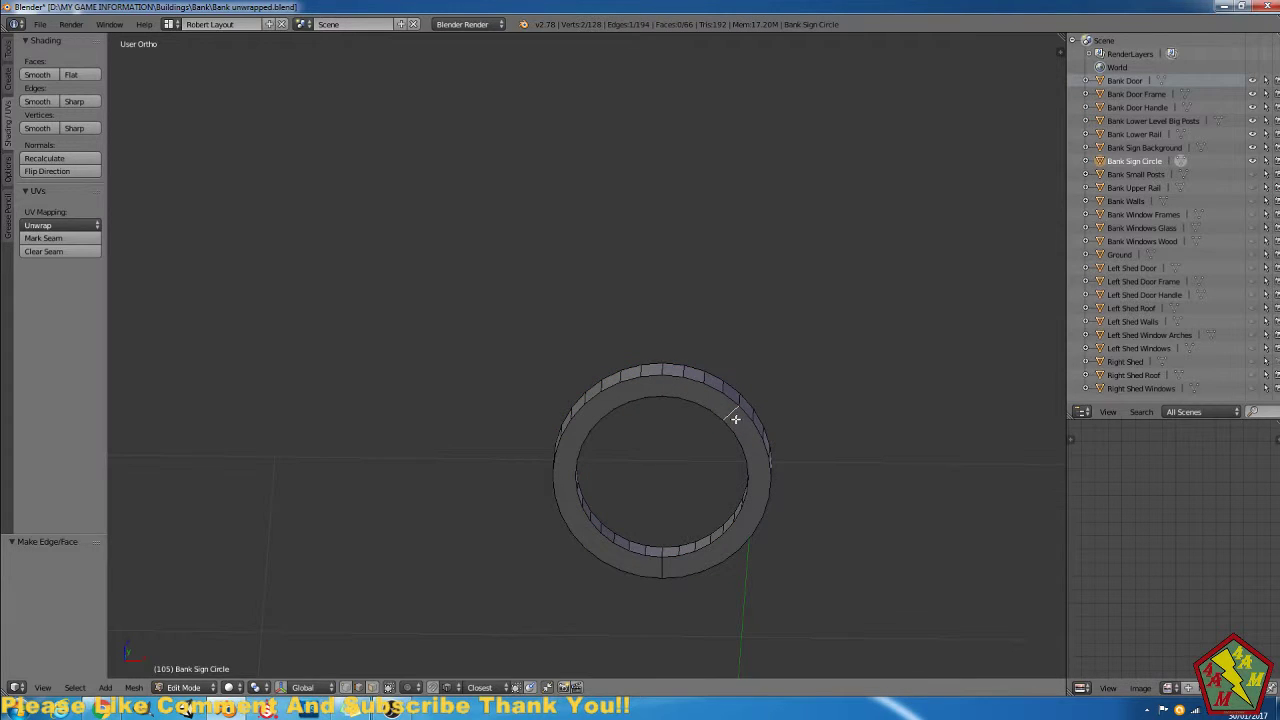
key(ctrl+x)
key(x)
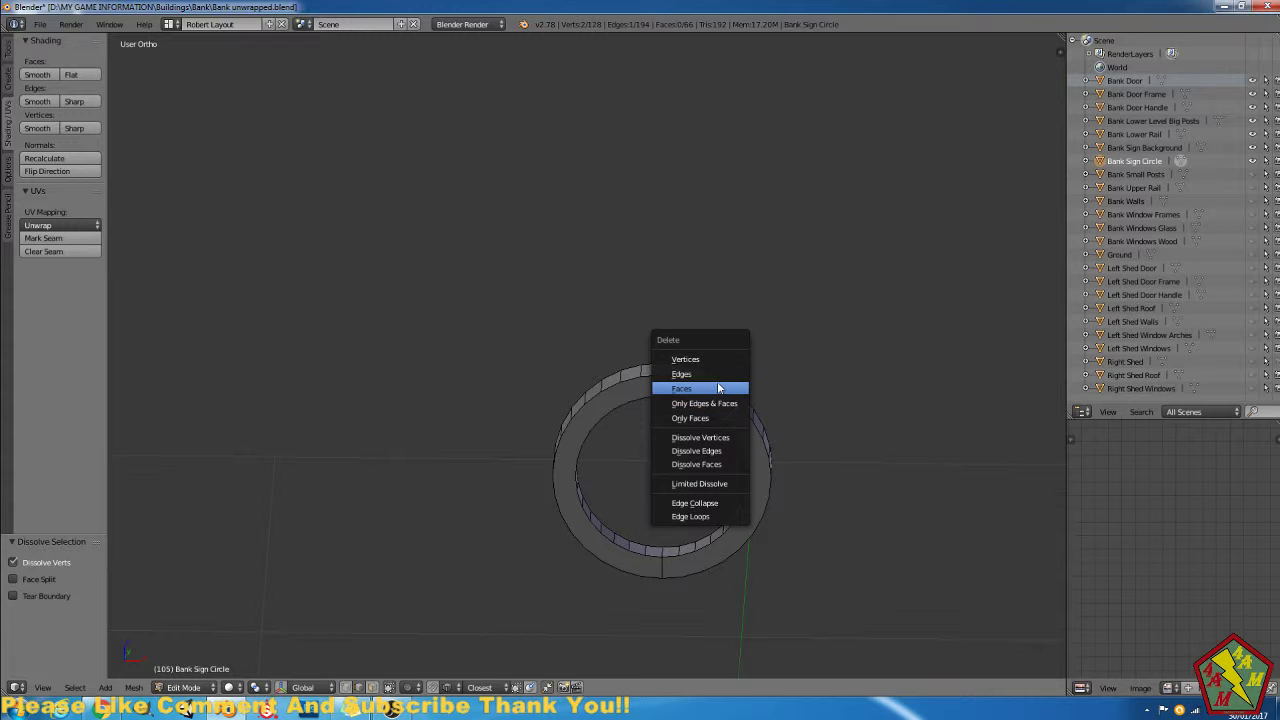
click(716, 375)
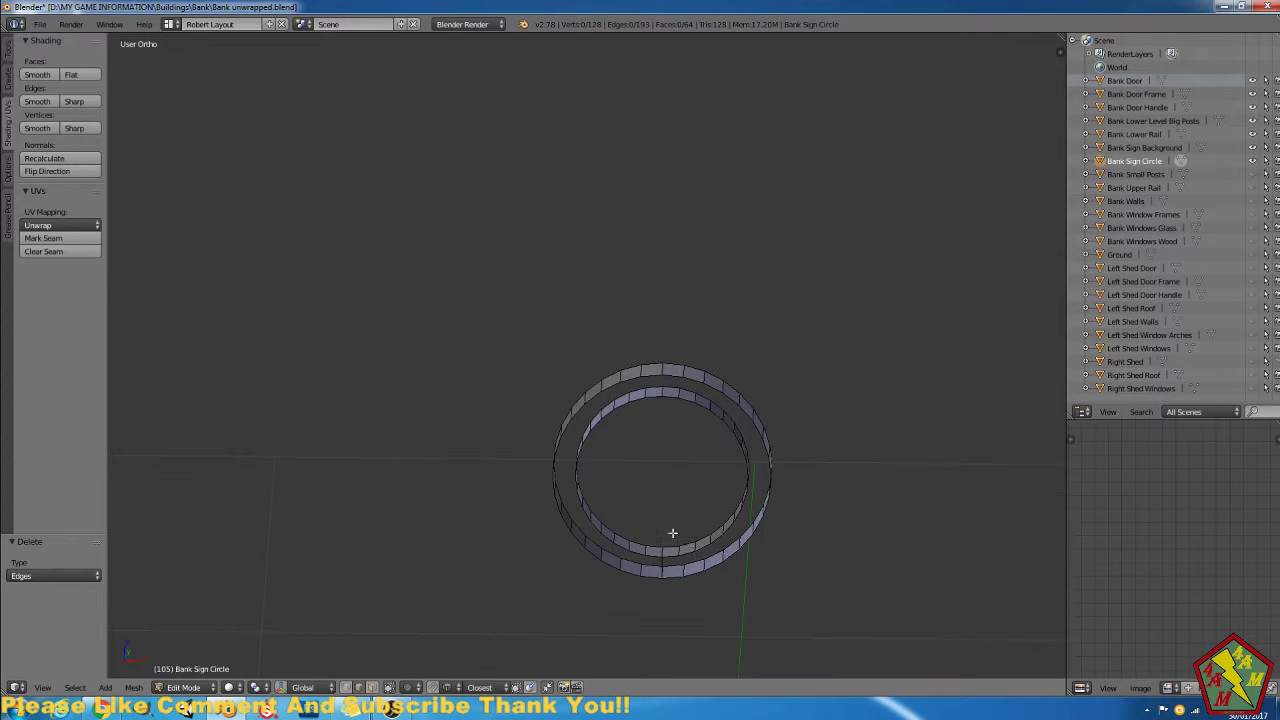
Join the inner and outer rims' topmost front vertices with a new edge directly above the lower dividing edge.
middle_drag(672, 533, 663, 588)
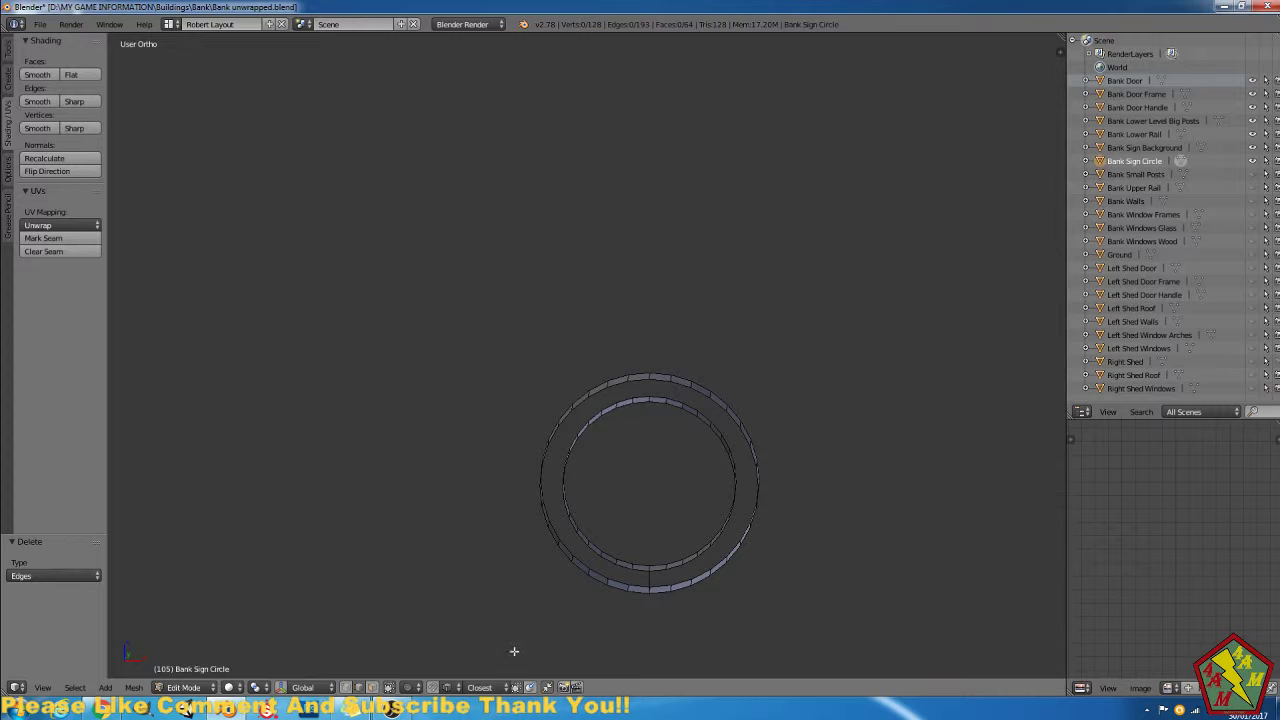
shift+right_click(649, 379)
key(f)
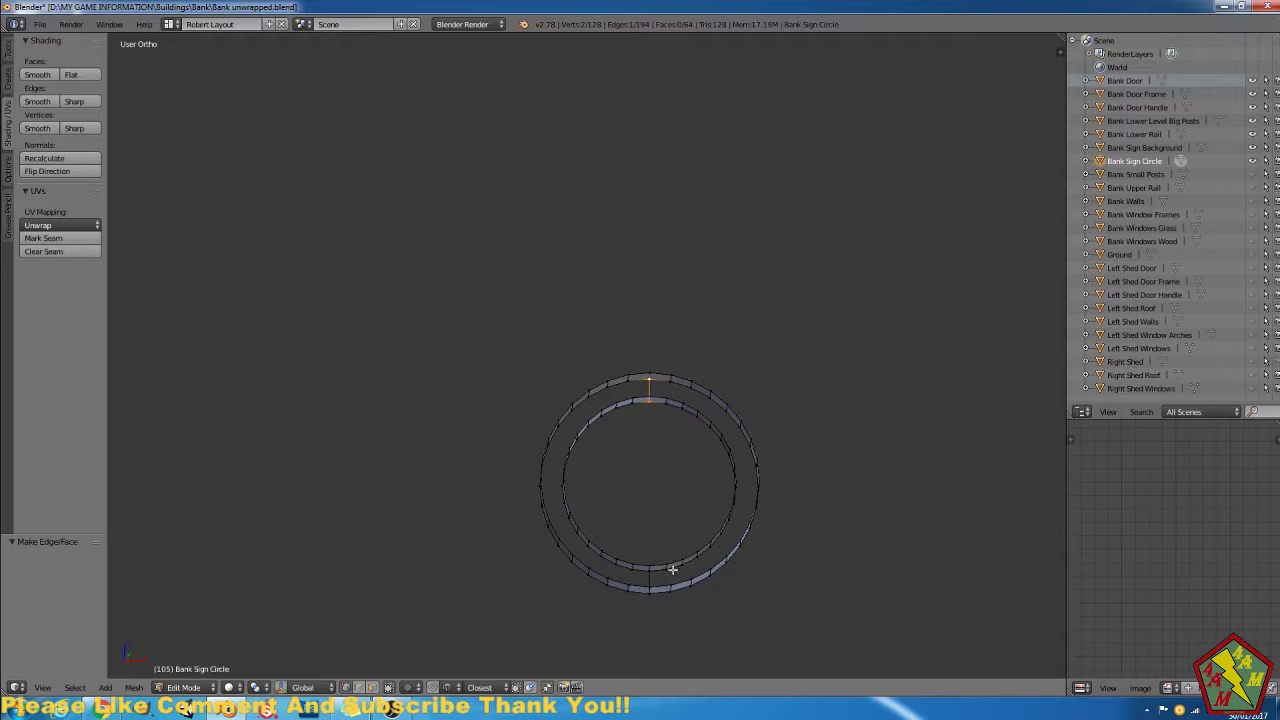
Fill the right half of the ring's open front with one face between the top and bottom dividing edges.
right_click(651, 380)
alt+right_click(654, 597)
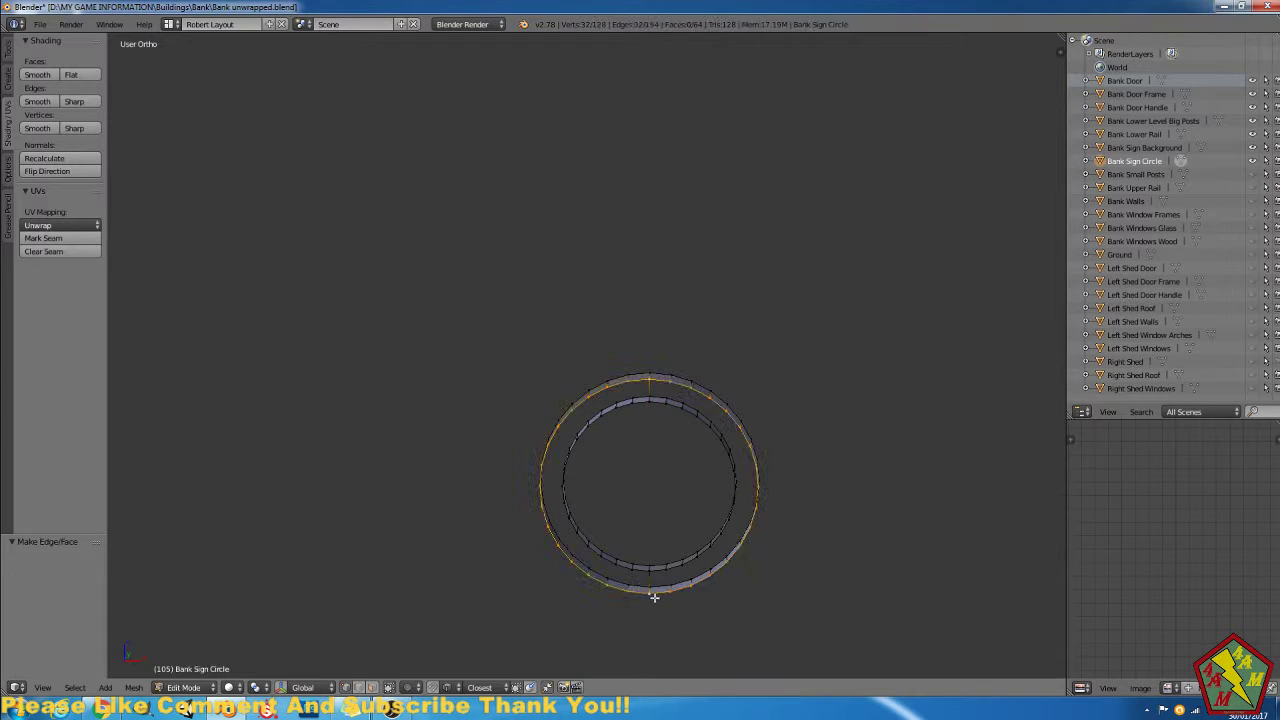
right_click(651, 380)
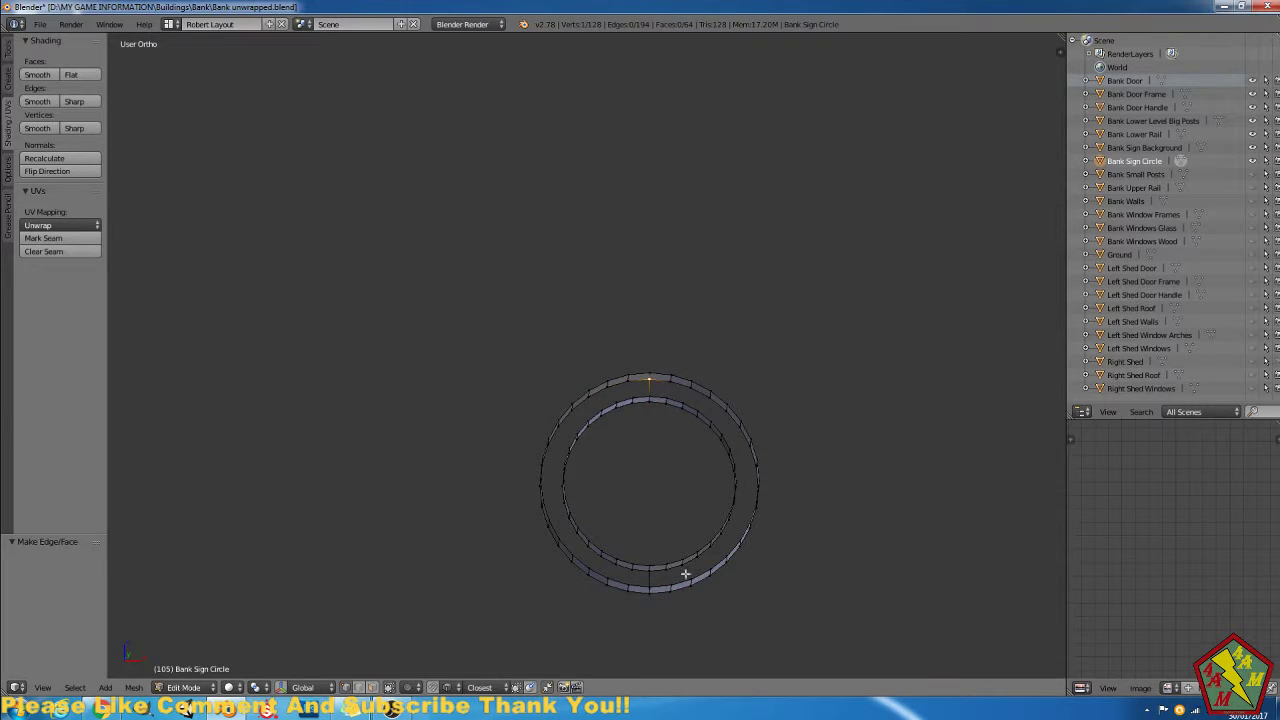
ctrl+right_click(653, 594)
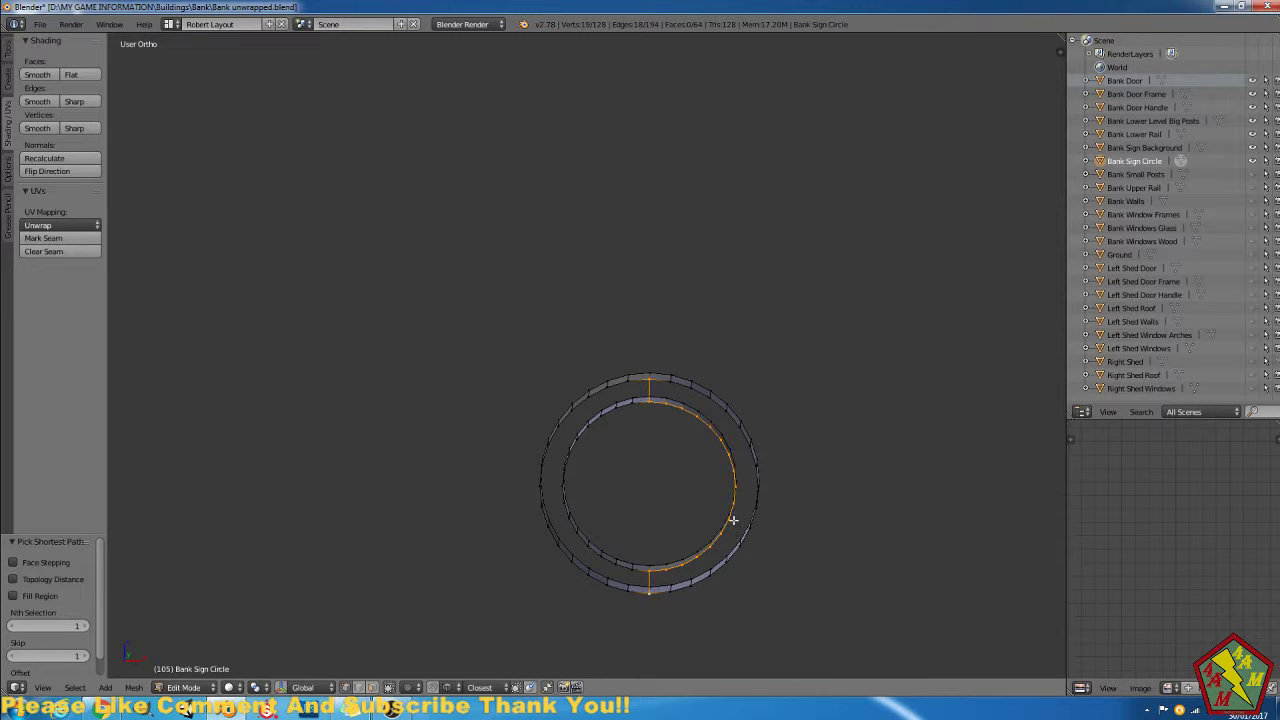
middle_drag(763, 520, 931, 480)
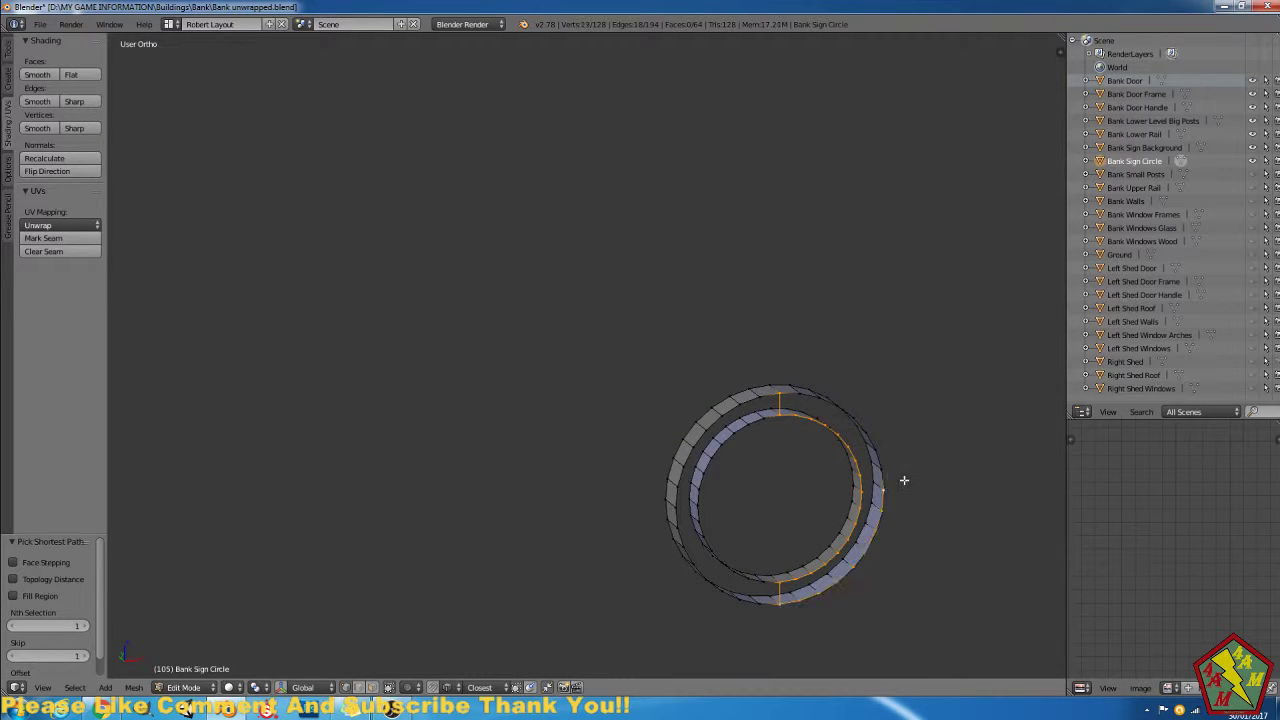
ctrl+right_click(804, 395)
key(f)
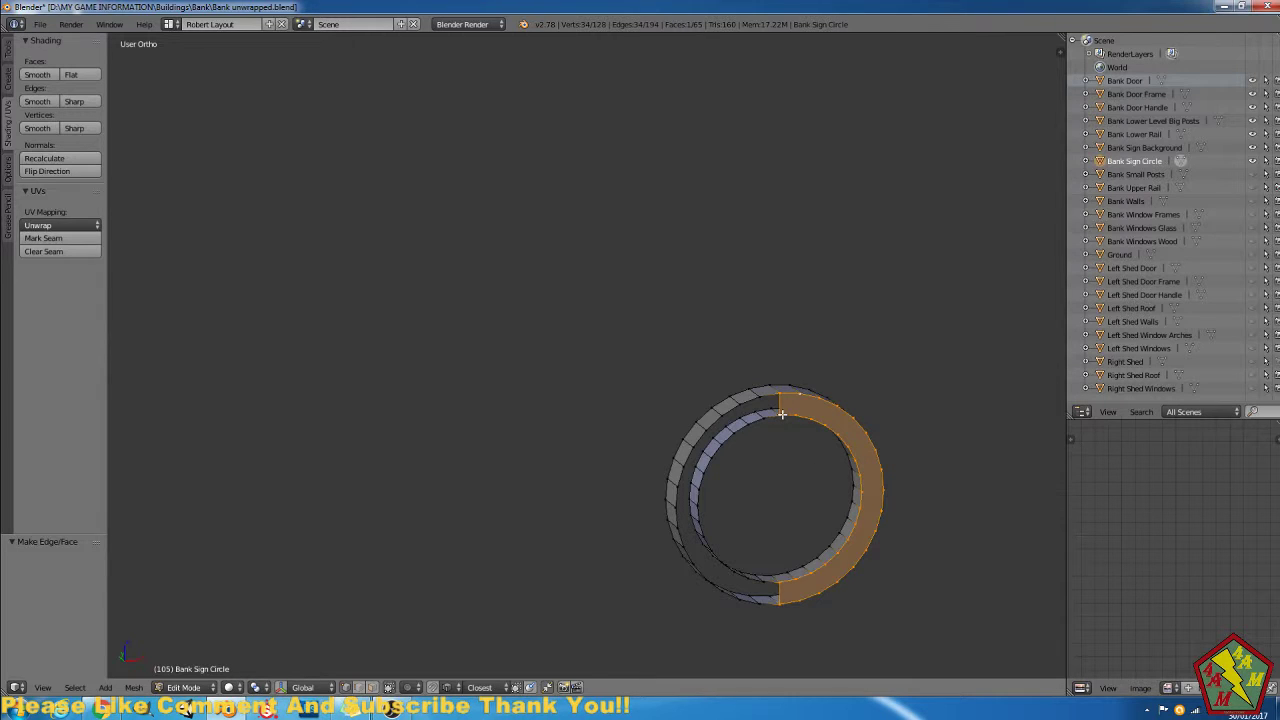
Fill the left half of the ring's open front with a matching face from its surrounding boundary vertices.
right_click(782, 414)
ctrl+right_click(779, 586)
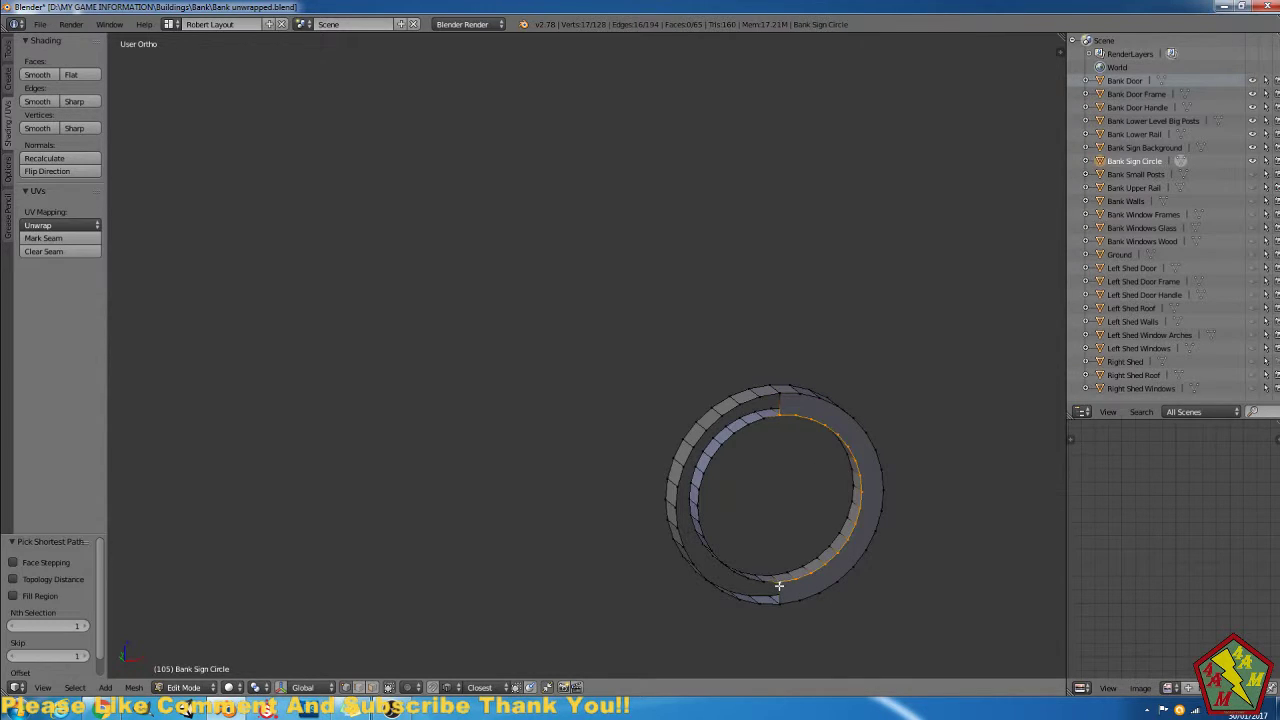
right_click(776, 430)
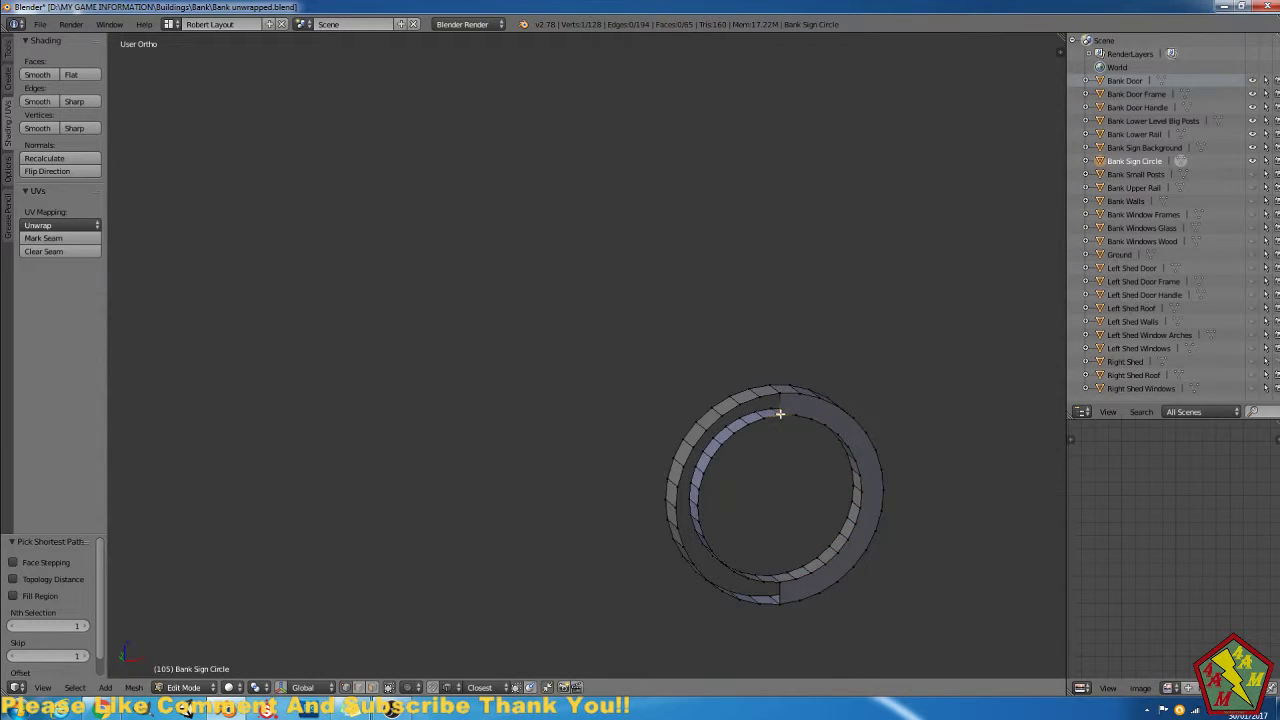
ctrl+click(779, 583)
ctrl+click(771, 612)
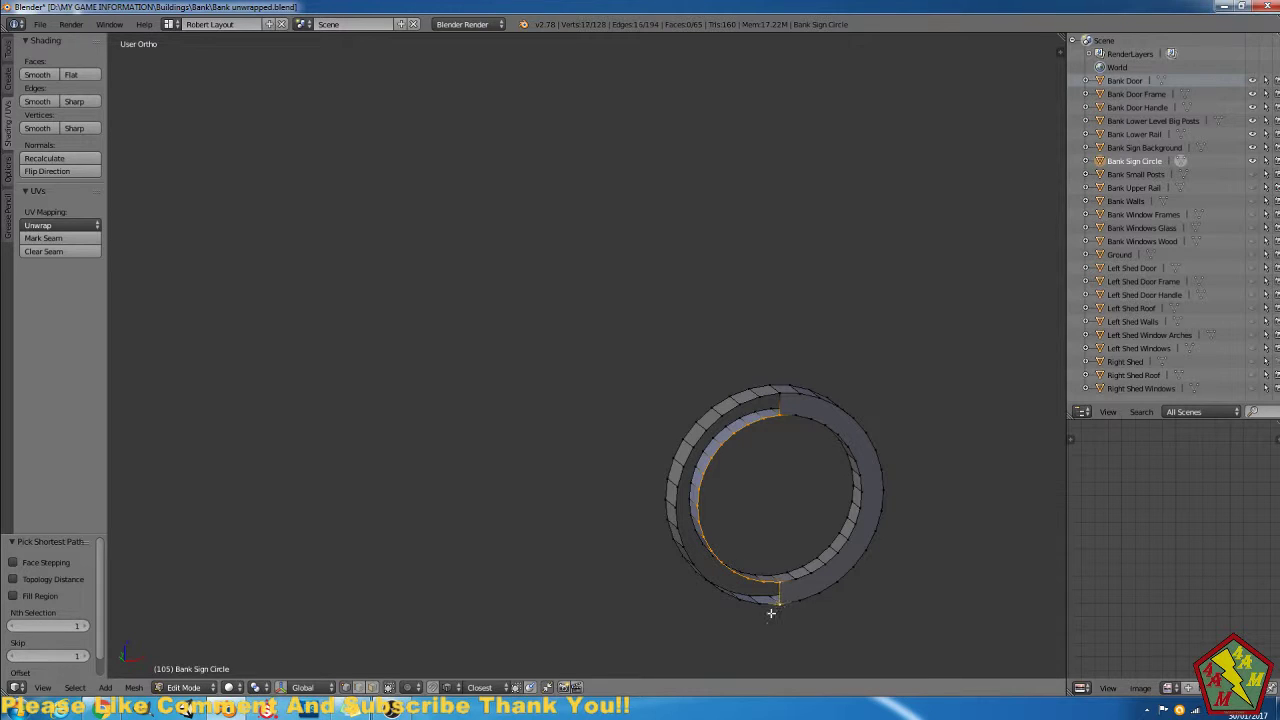
ctrl+click(695, 446)
ctrl+click(780, 397)
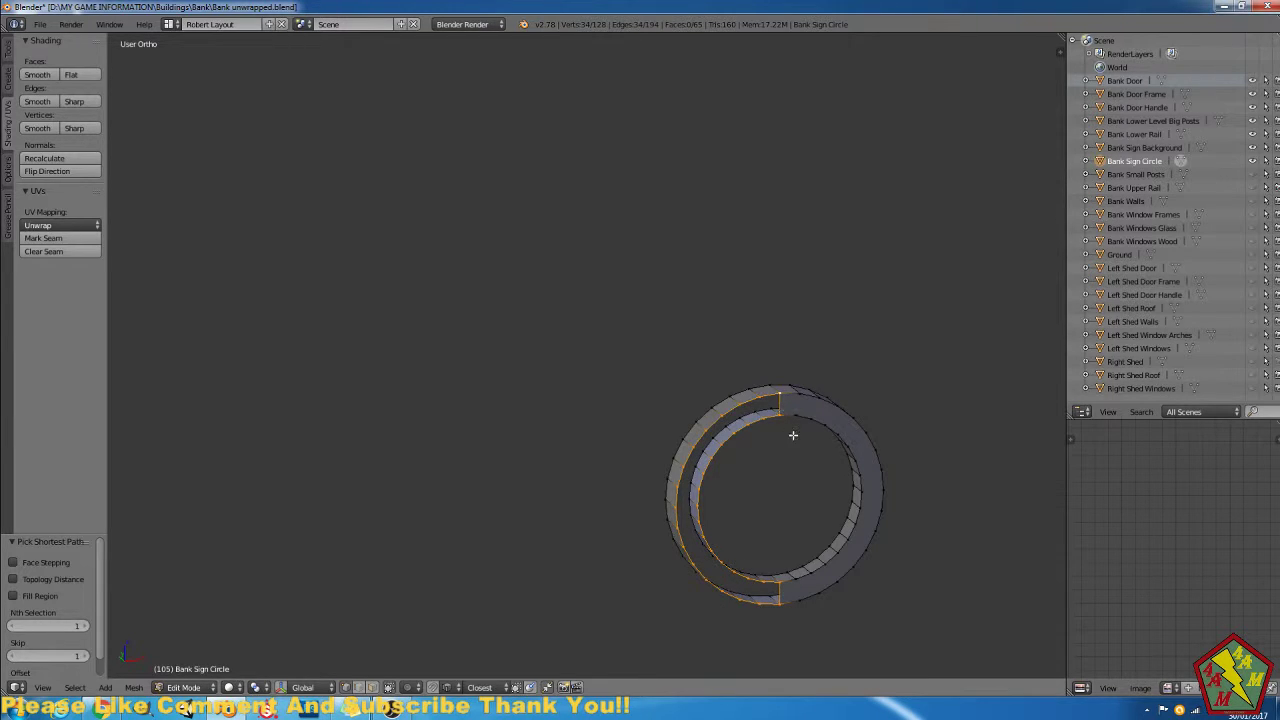
key(f)
middle_drag(808, 457, 780, 487)
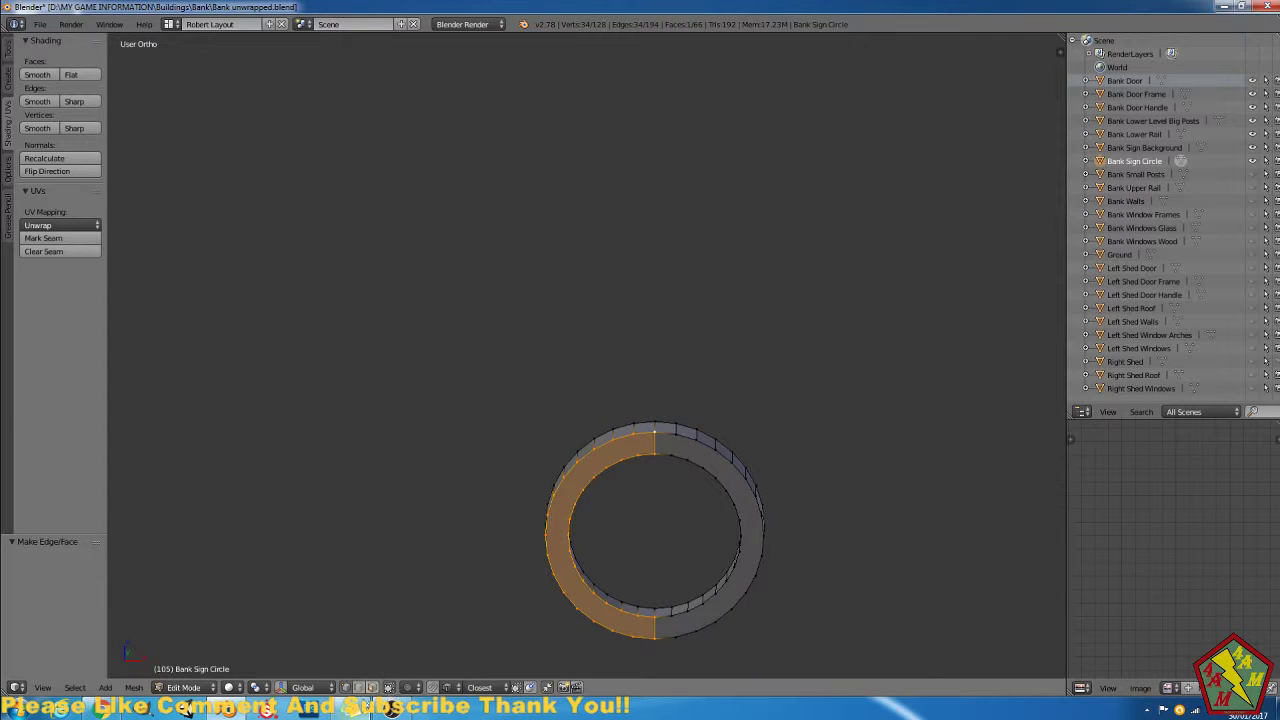
Select both front halves with their outlines and the top and bottom dividing edges, and mark them as seams.
click(345, 687)
right_click(653, 627)
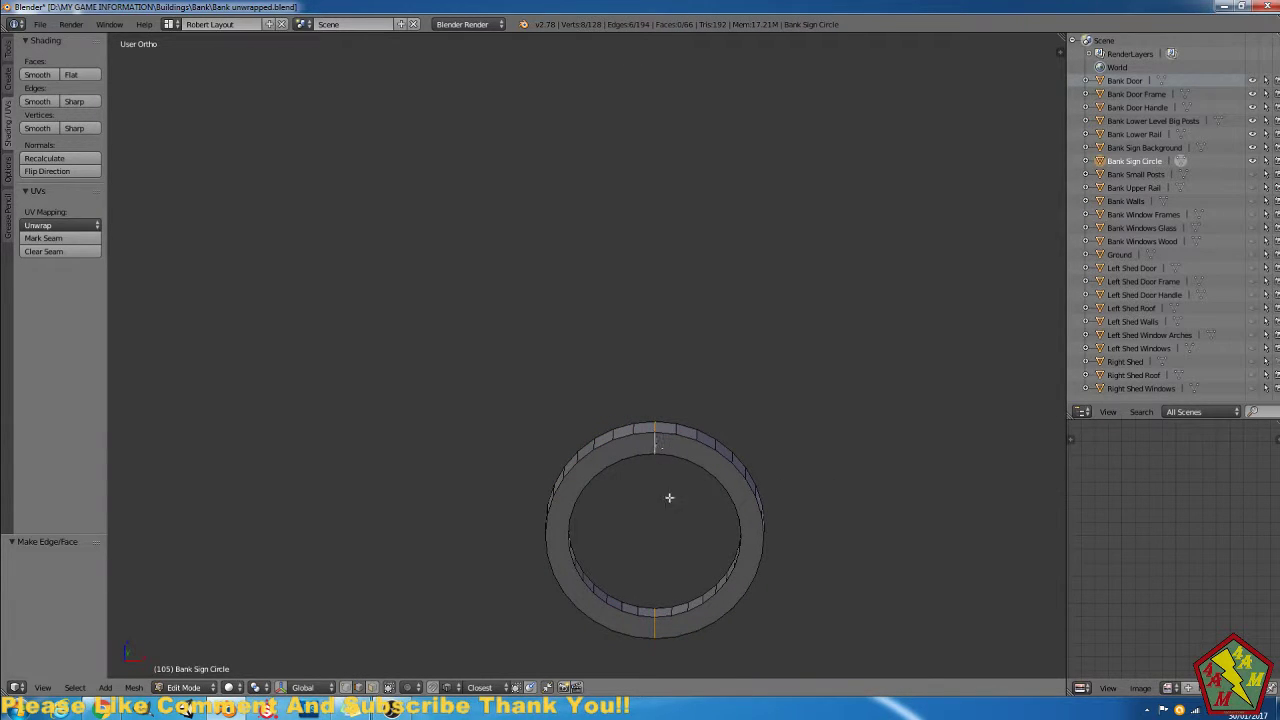
ctrl+right_click(744, 535)
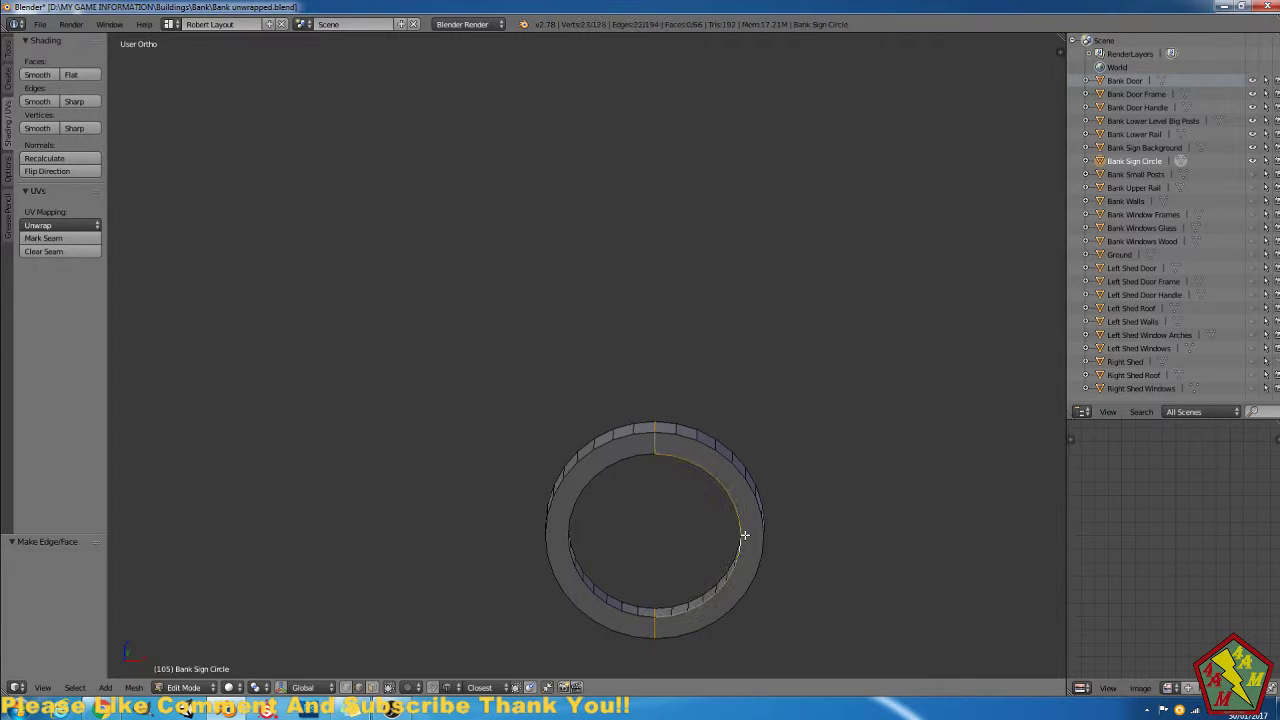
ctrl+right_click(568, 507)
key(l)
key(l)
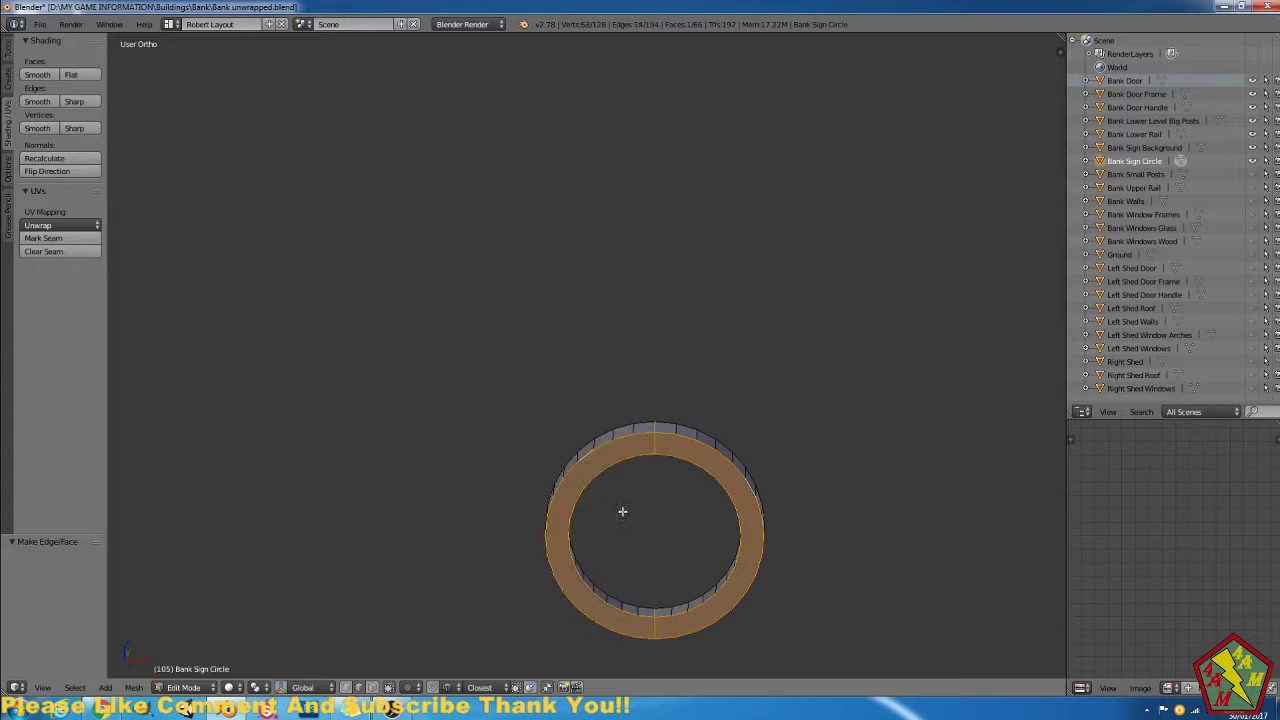
click(58, 239)
Unwrap the selected front halves with Lightmap Pack, keeping Selected Faces, image size 512, pack quality 12 and margin 0.20.
key(u)
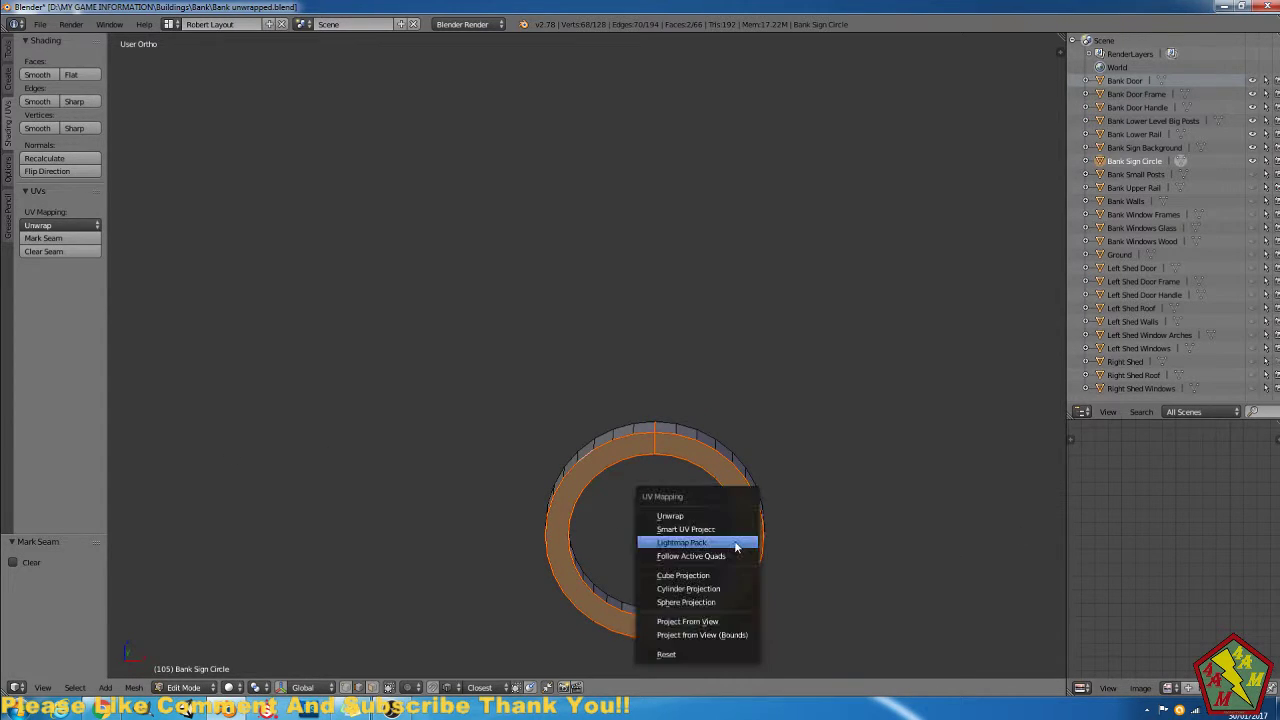
click(734, 540)
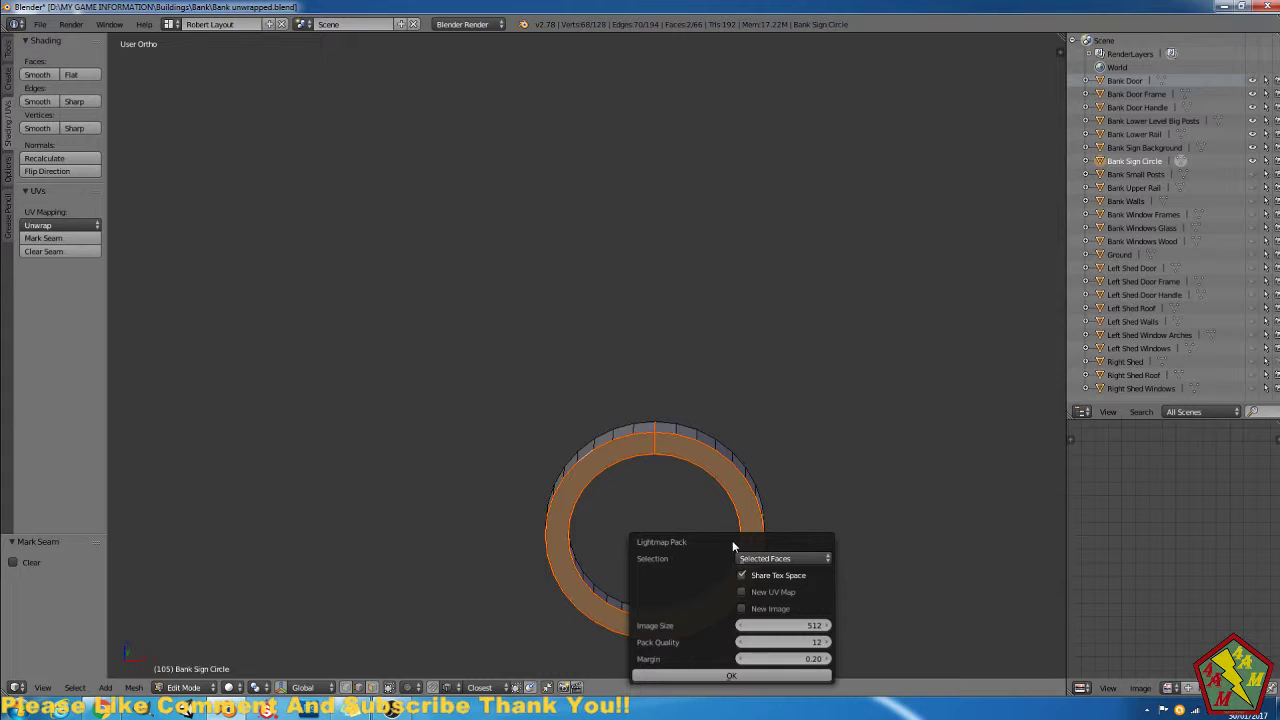
click(760, 676)
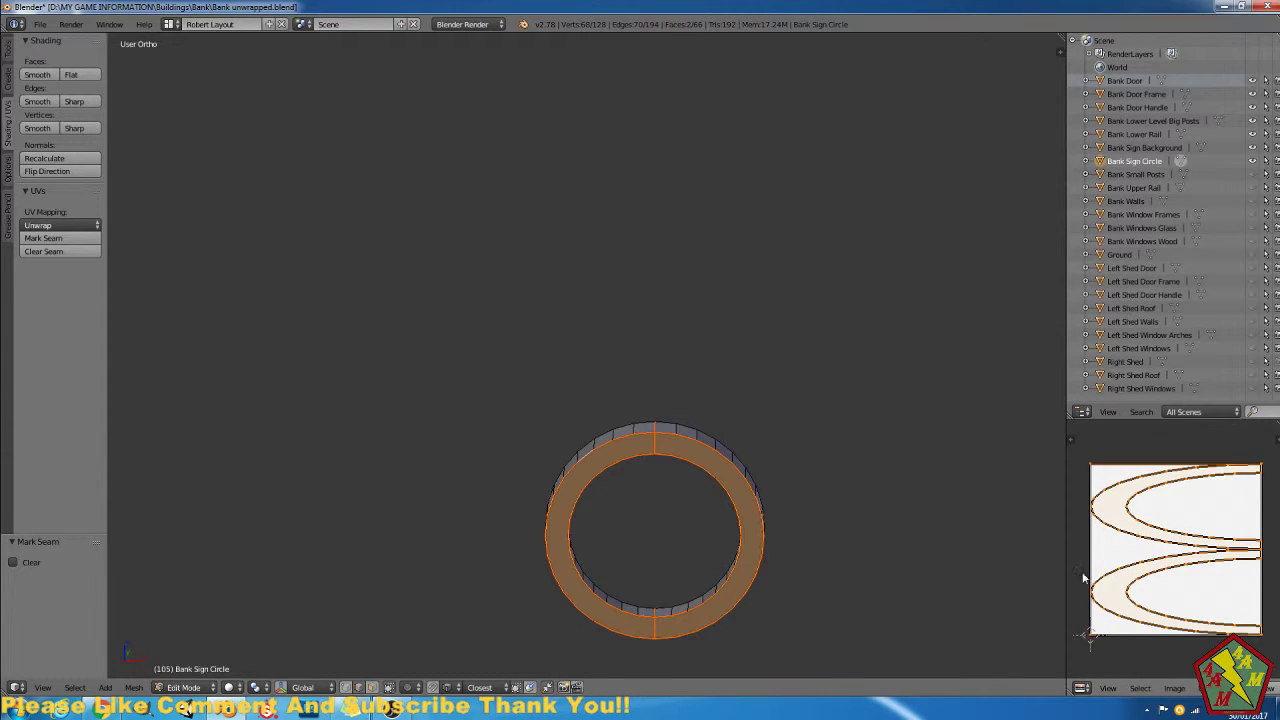
Widen the UV editor area and enlarge the view of the front halves' UV layout.
drag(1067, 560, 958, 558)
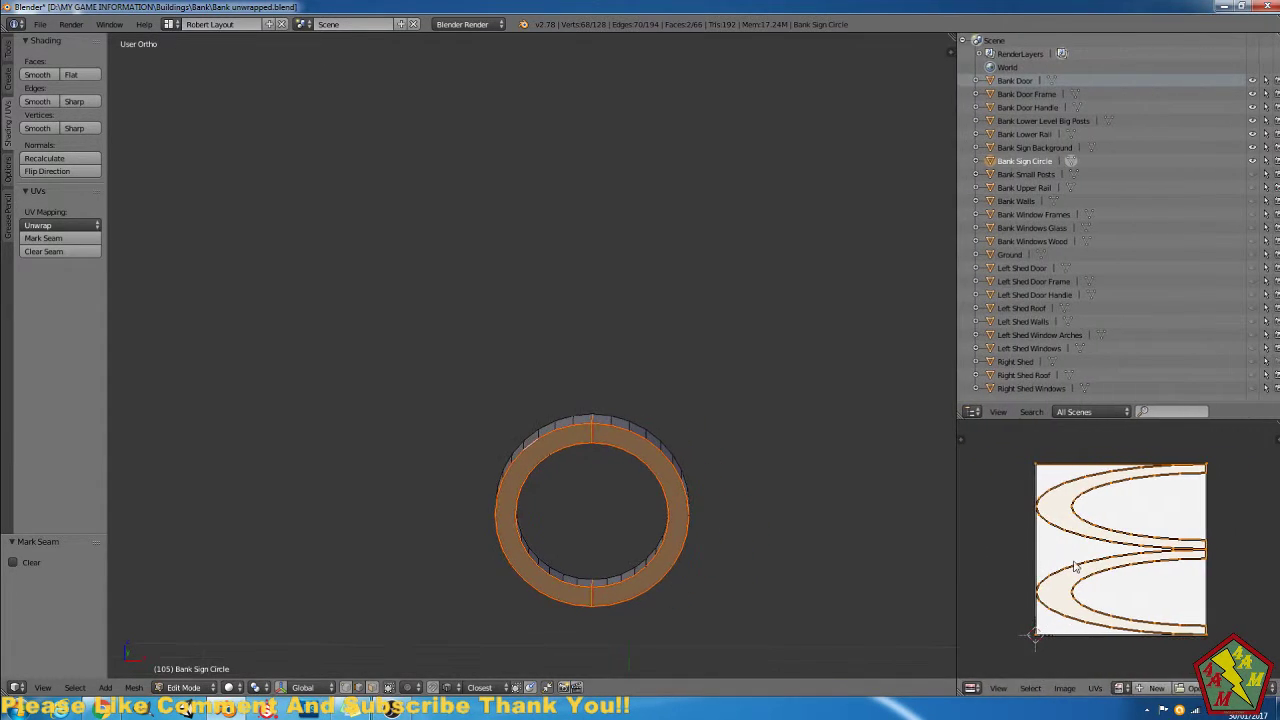
scroll(1075, 566, up, 3)
scroll(1073, 566, down, 2)
shift+middle_drag(583, 560, 625, 578)
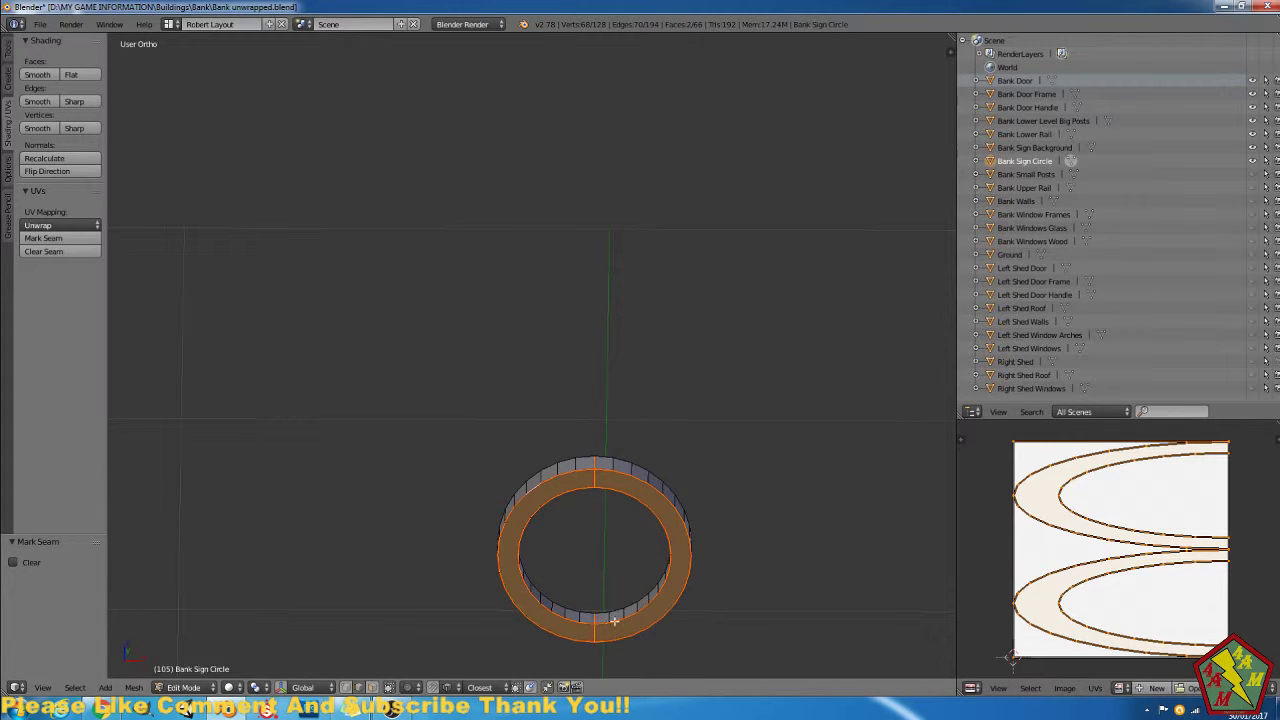
Unwrap the selected front halves with Smart UV Project, using angle limit 66.00, island margin 0.00 and area weight 0.20.
middle_drag(642, 601, 688, 599)
key(u)
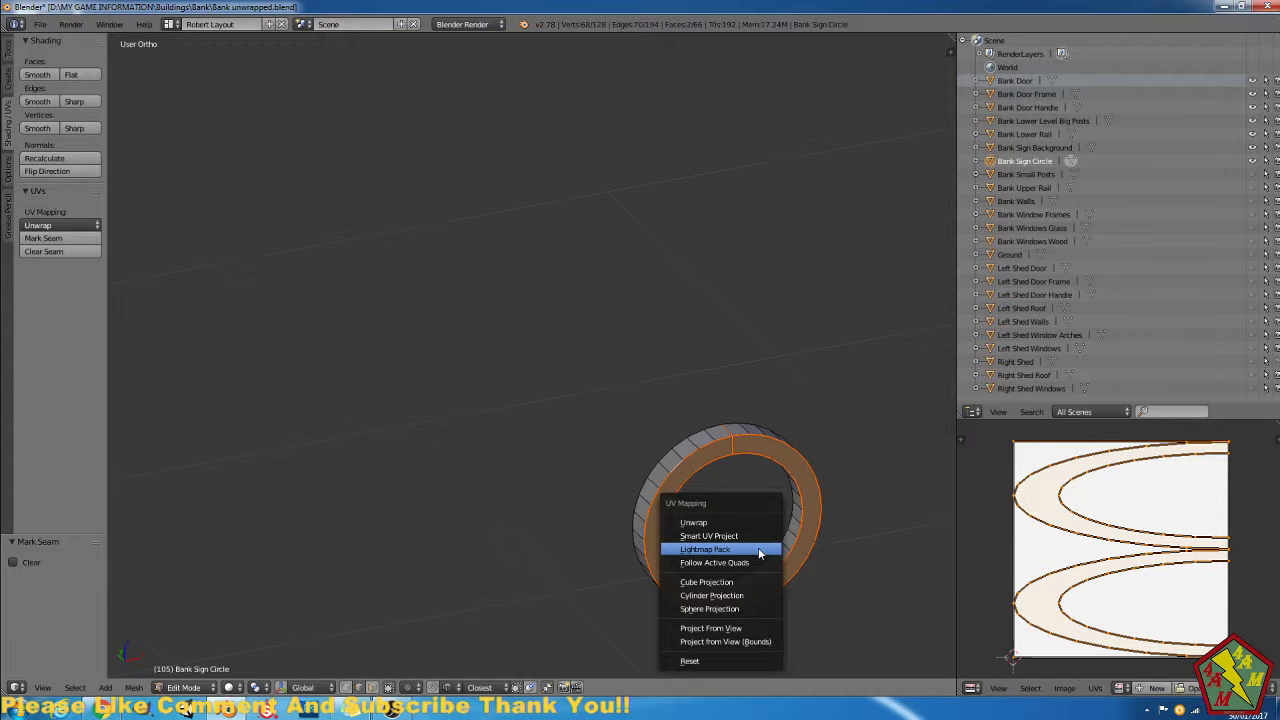
click(758, 534)
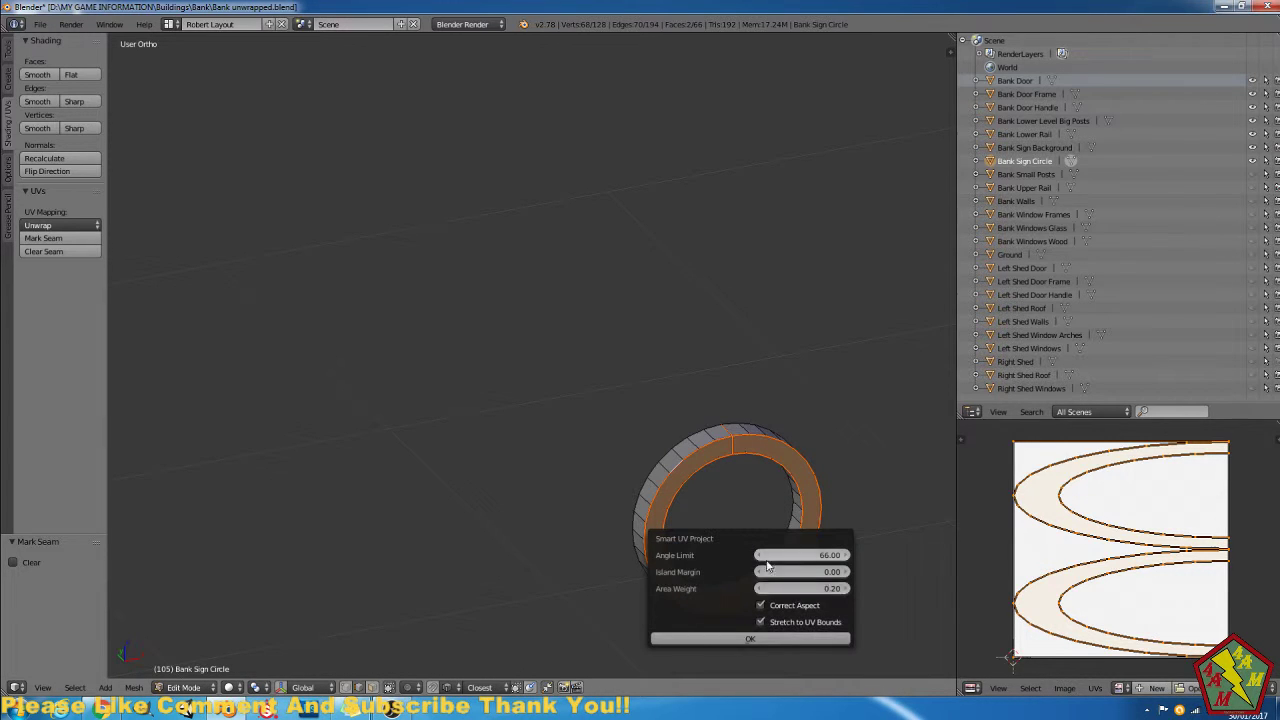
click(783, 639)
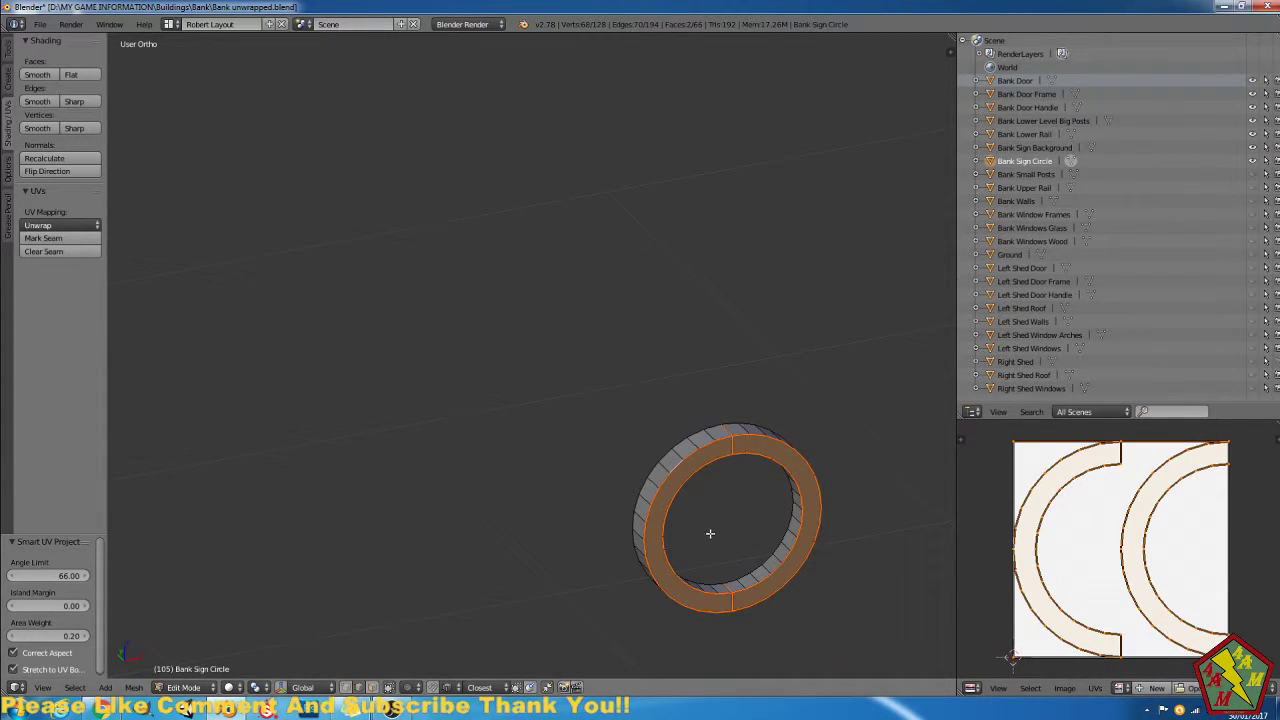
key(u)
key(Escape)
Select the entire ring mesh and remove doubles with a merge distance of 0.0001.
key(a)
key(a)
key(w)
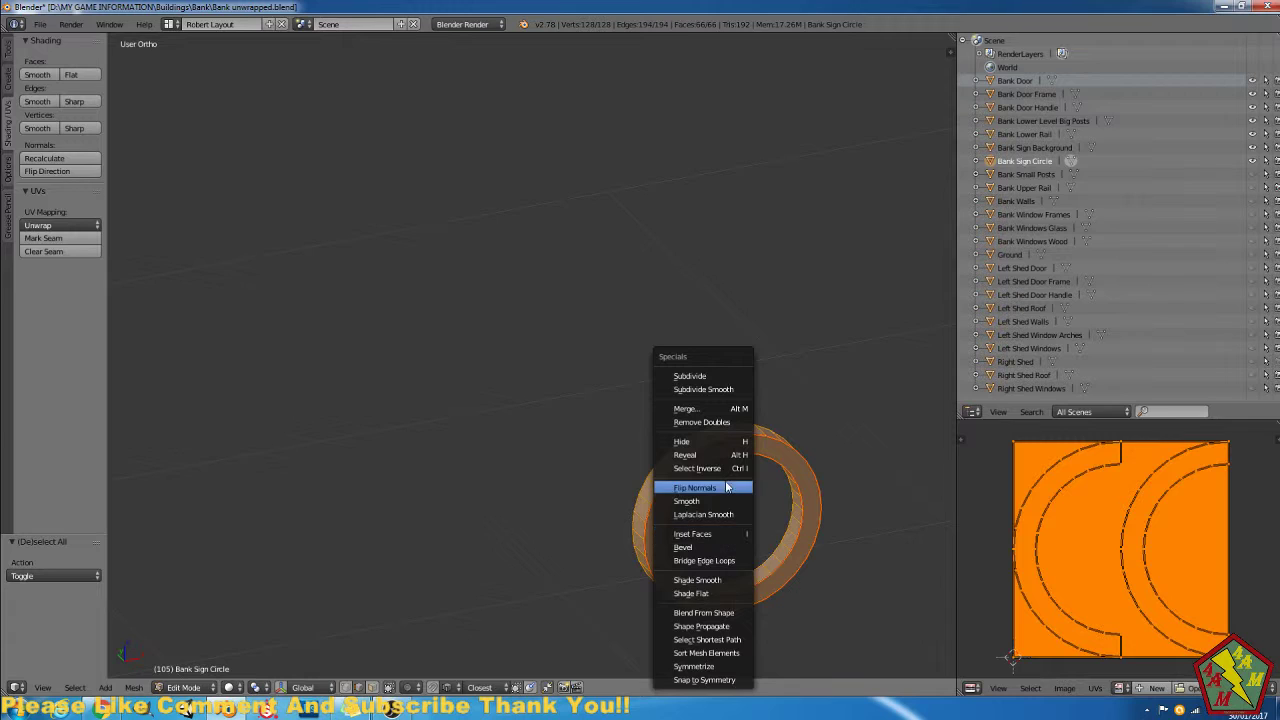
click(712, 422)
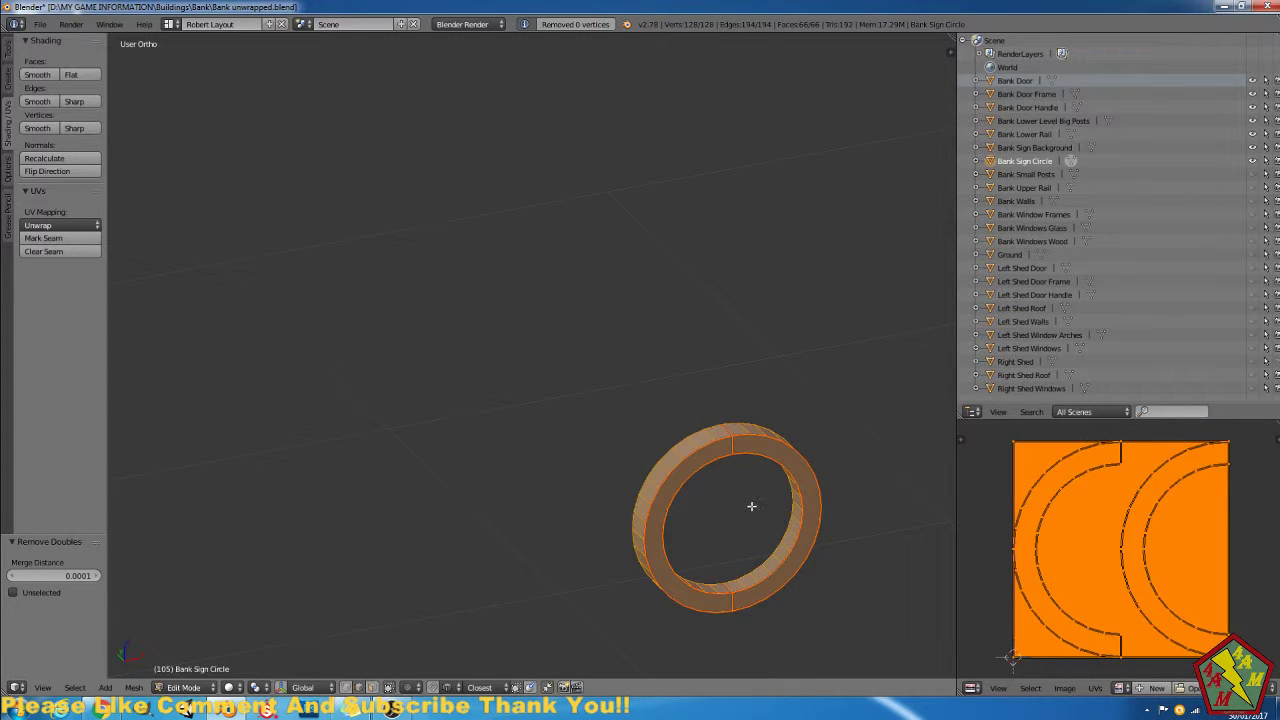
Unwrap the entire ring with Lightmap Pack and check the packed UV layout up close.
key(u)
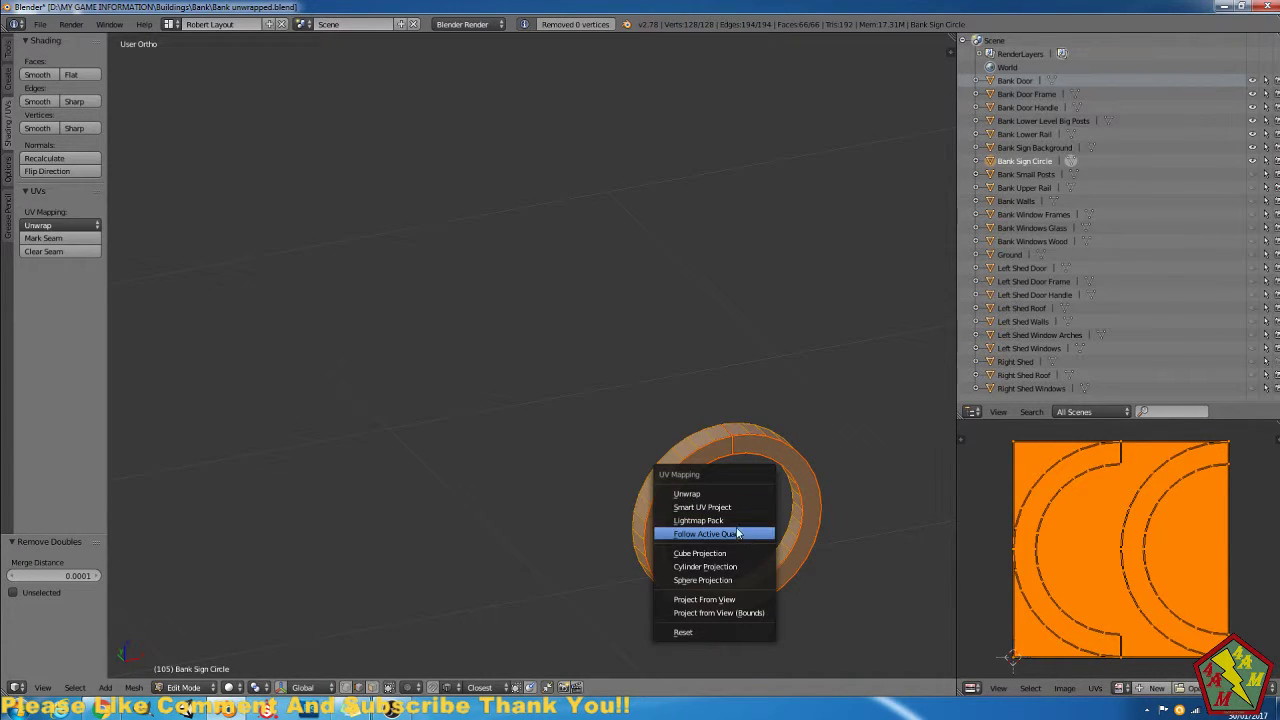
click(732, 520)
click(758, 655)
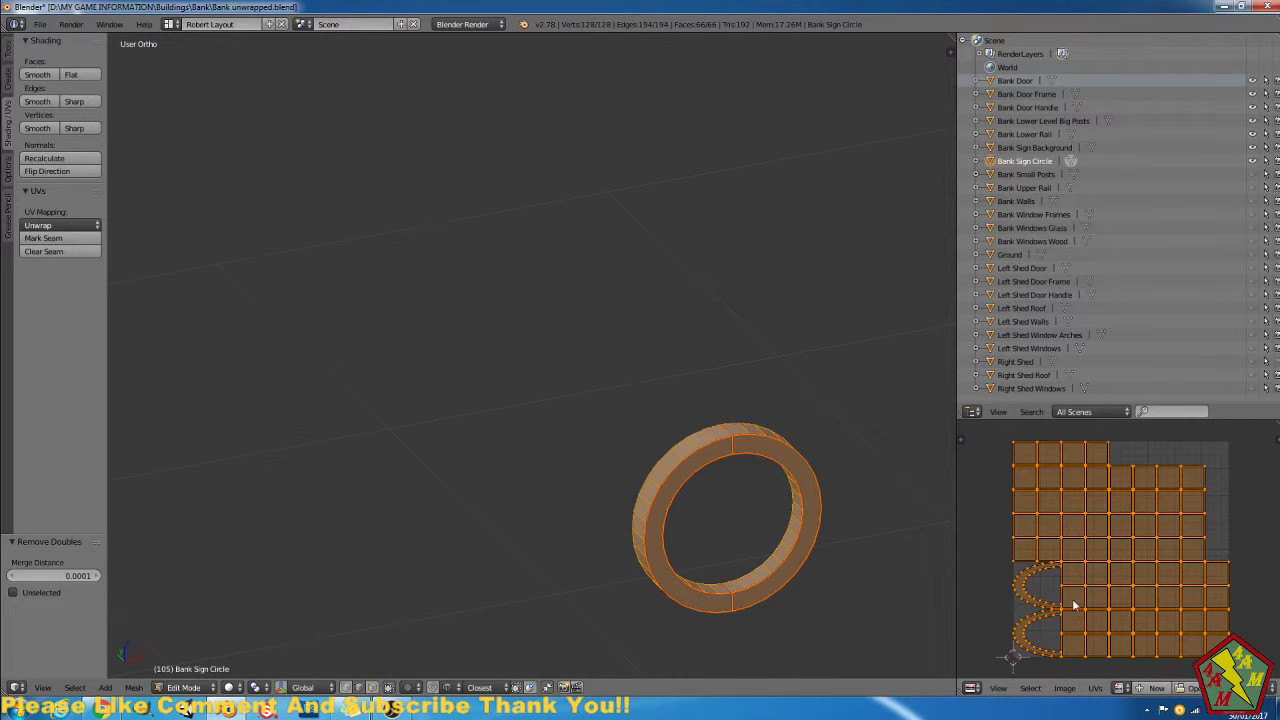
scroll(1108, 578, up, 2)
scroll(1108, 575, up, 4)
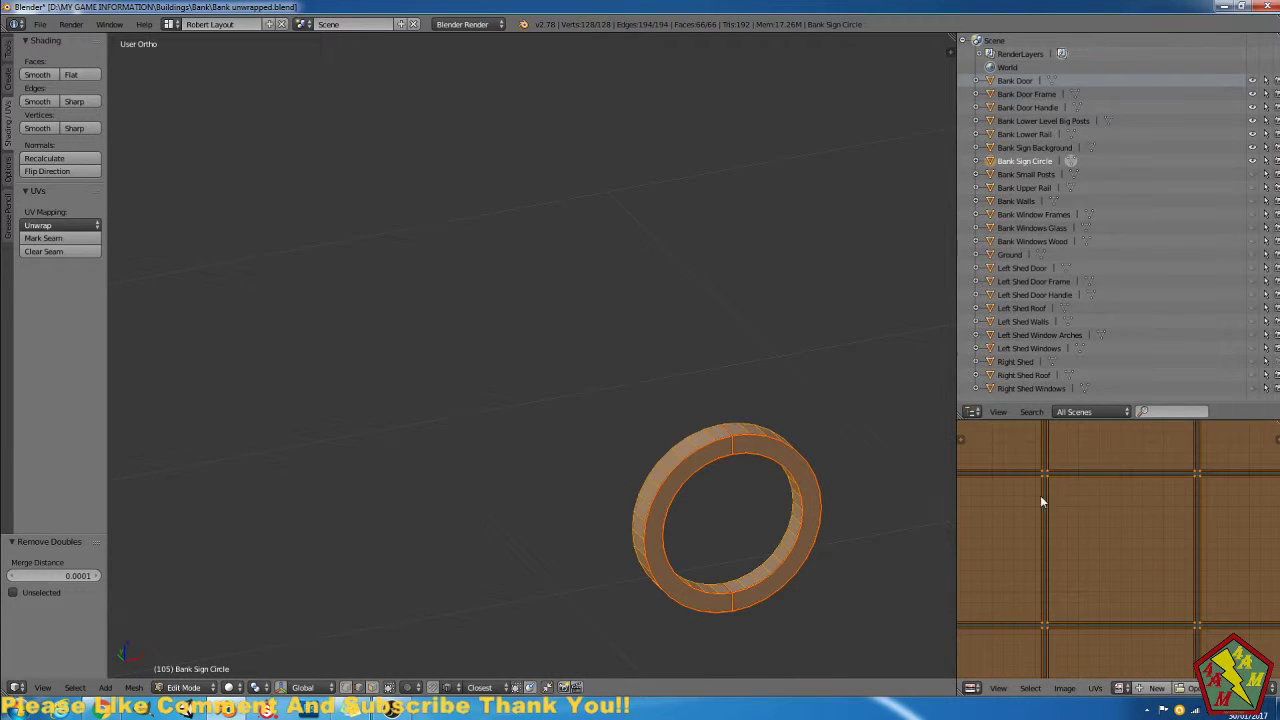
scroll(1040, 500, down, 8)
Return to Object Mode and move the finished sign circle to layer 2.
key(Tab)
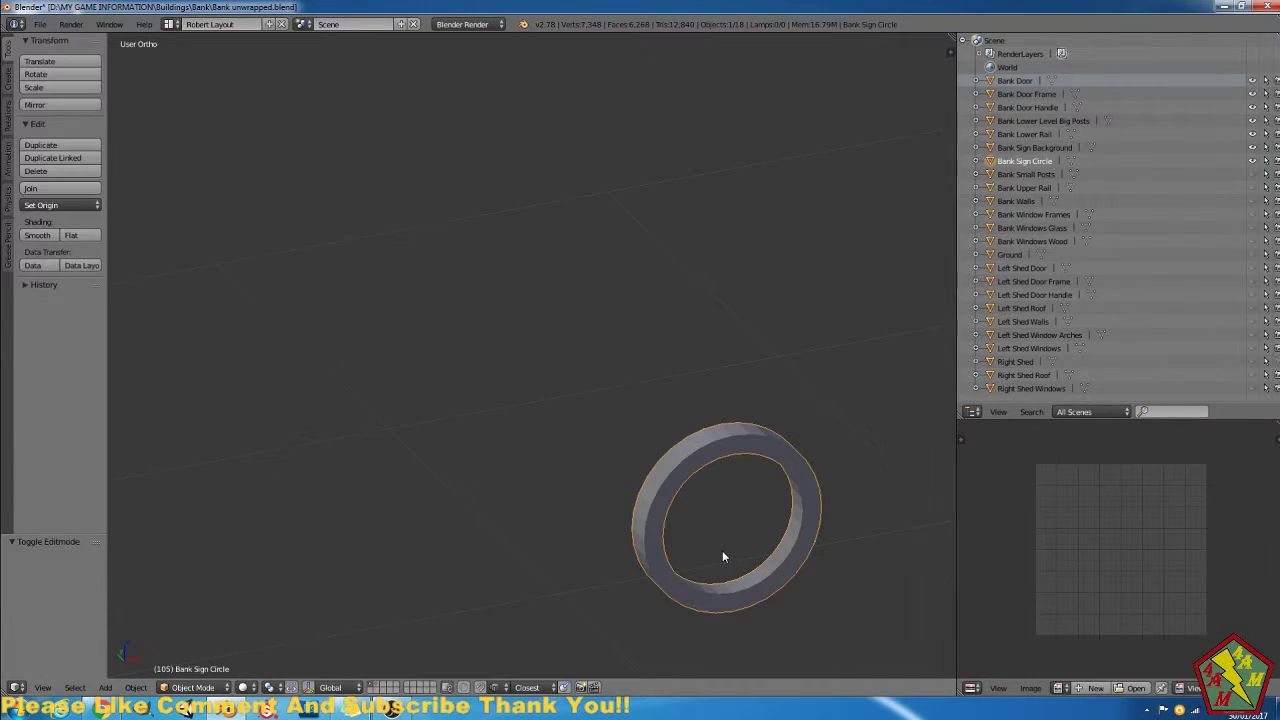
key(m)
key(2)
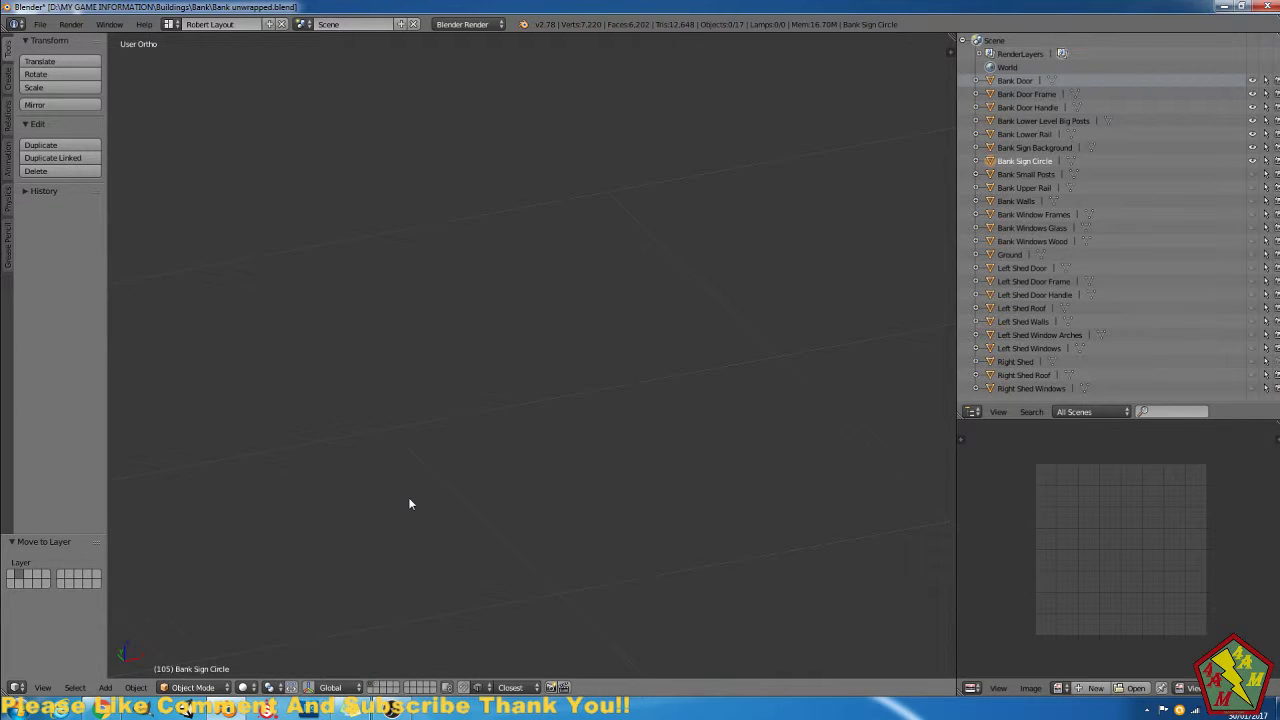
Reveal all hidden objects, select Bank Small Posts and hide everything else.
key(alt+h)
scroll(613, 515, down, 6)
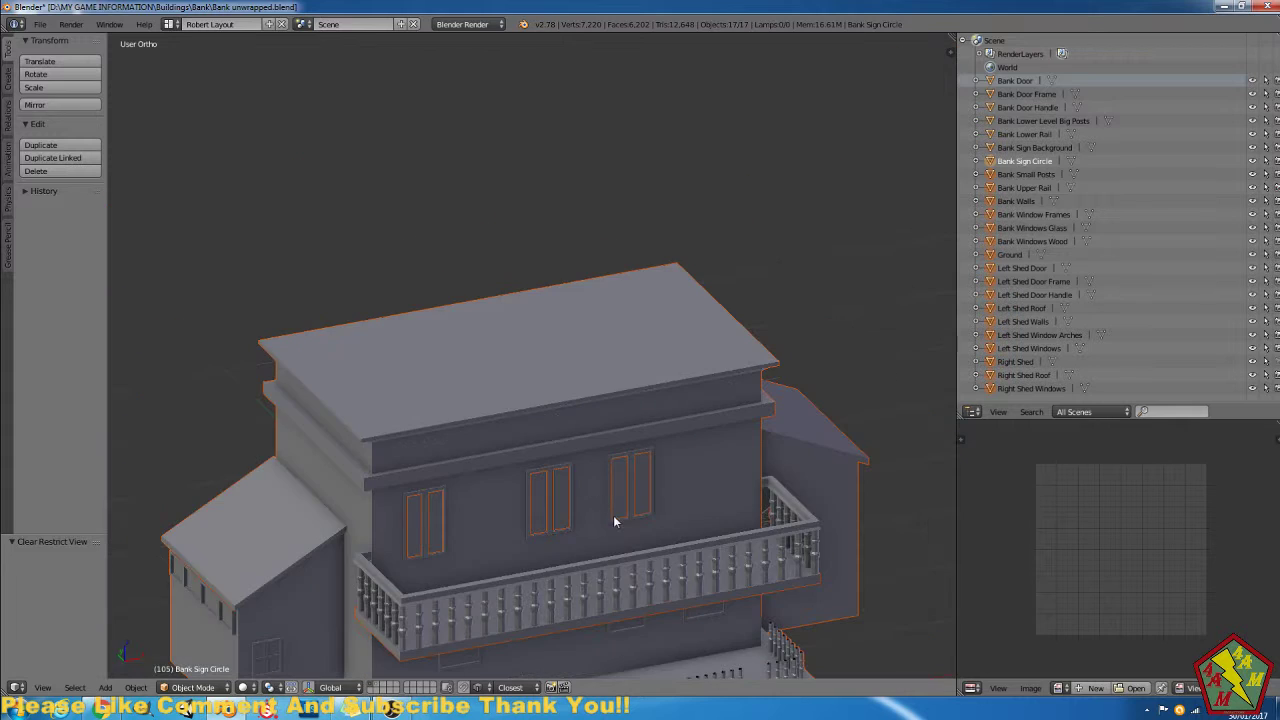
scroll(628, 510, down, 4)
middle_drag(629, 547, 697, 499)
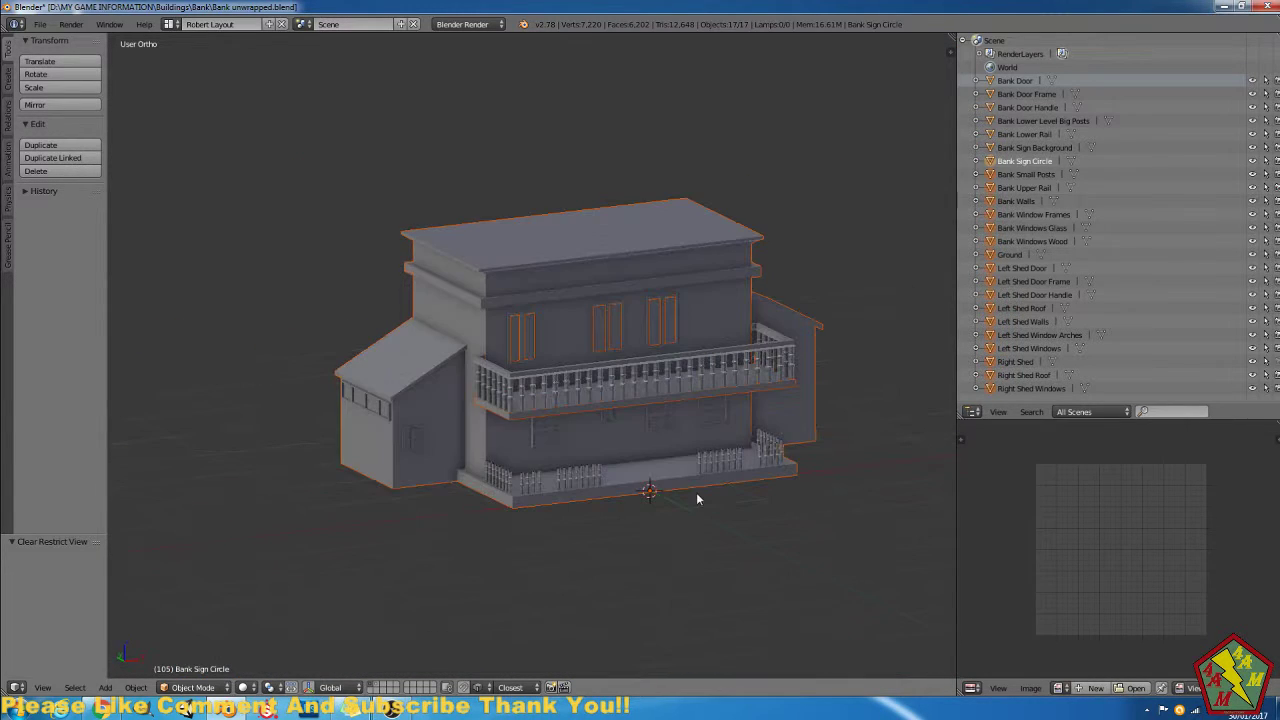
click(1036, 176)
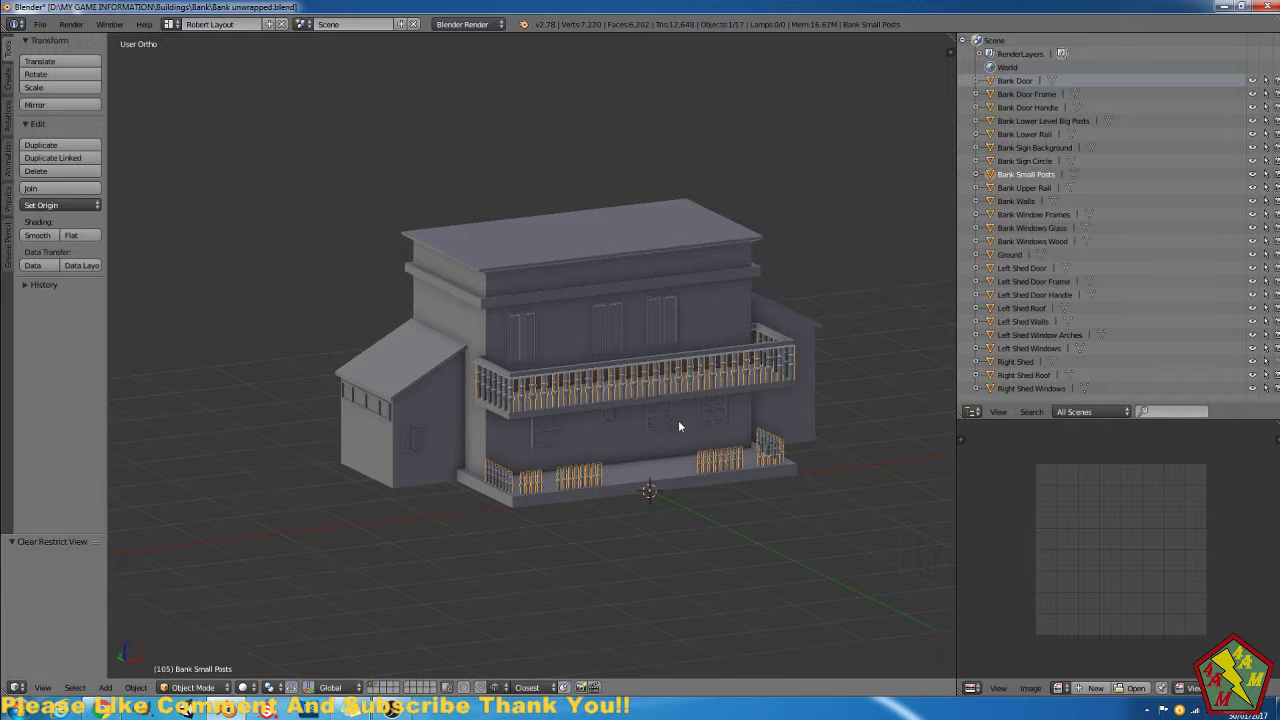
key(shift+h)
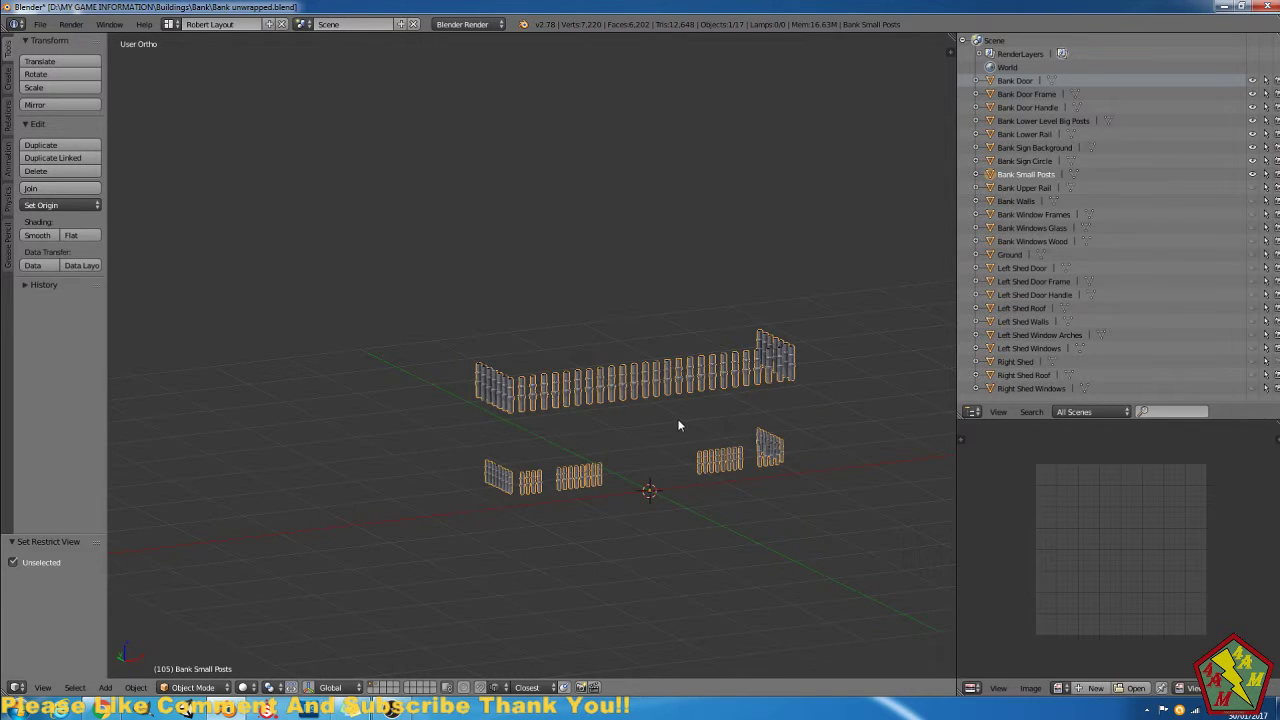
Open the small posts in Edit Mode, show them in wireframe from the front and clear the selection.
scroll(672, 423, up, 3)
key(Tab)
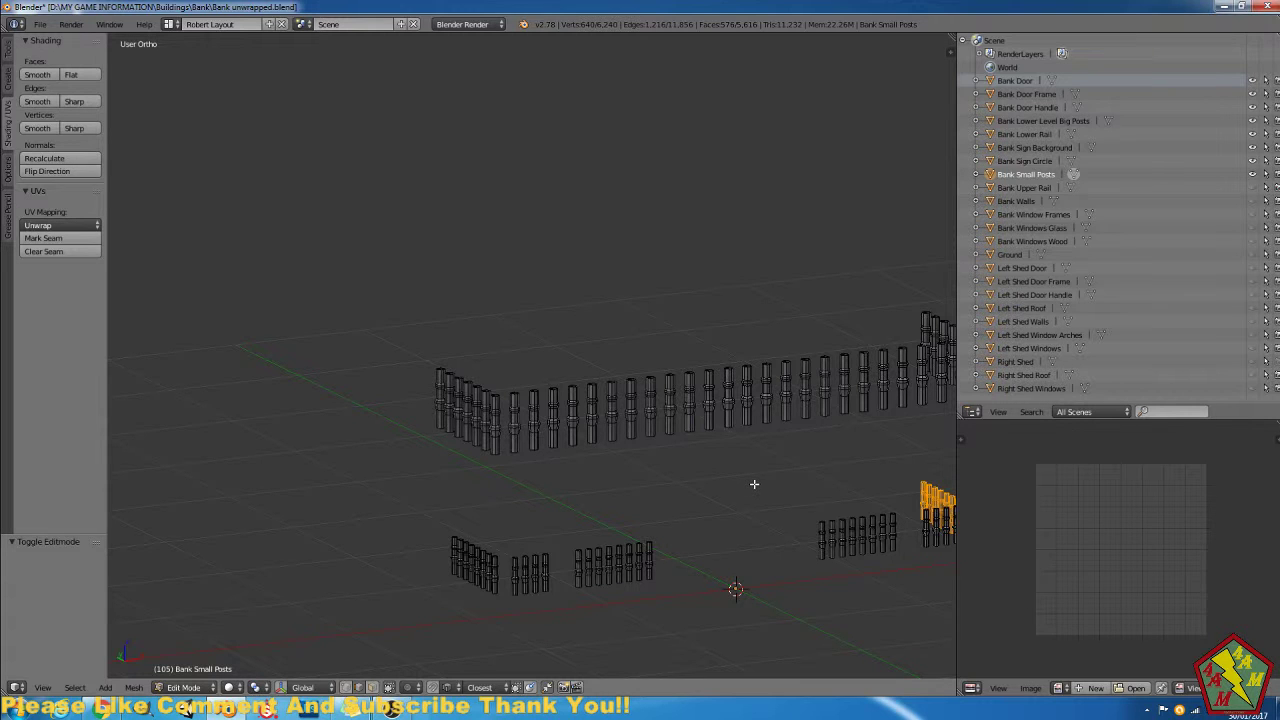
key(KP_1)
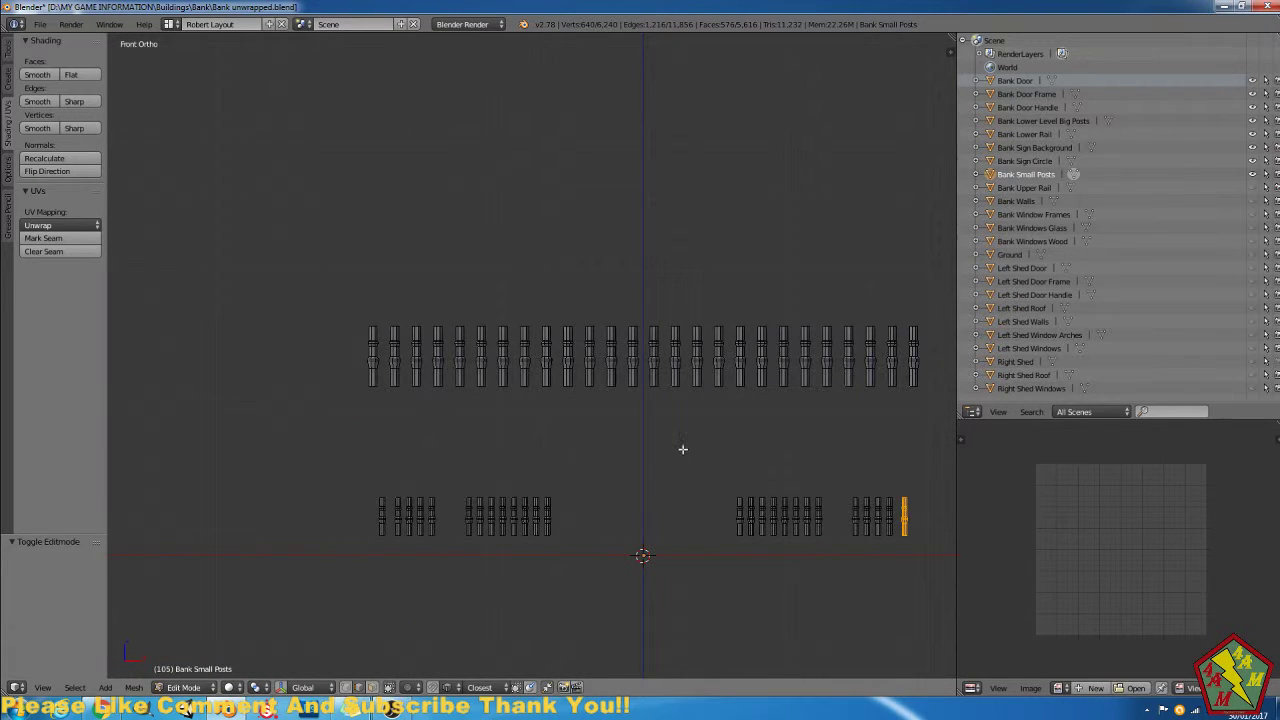
key(z)
right_click(916, 517)
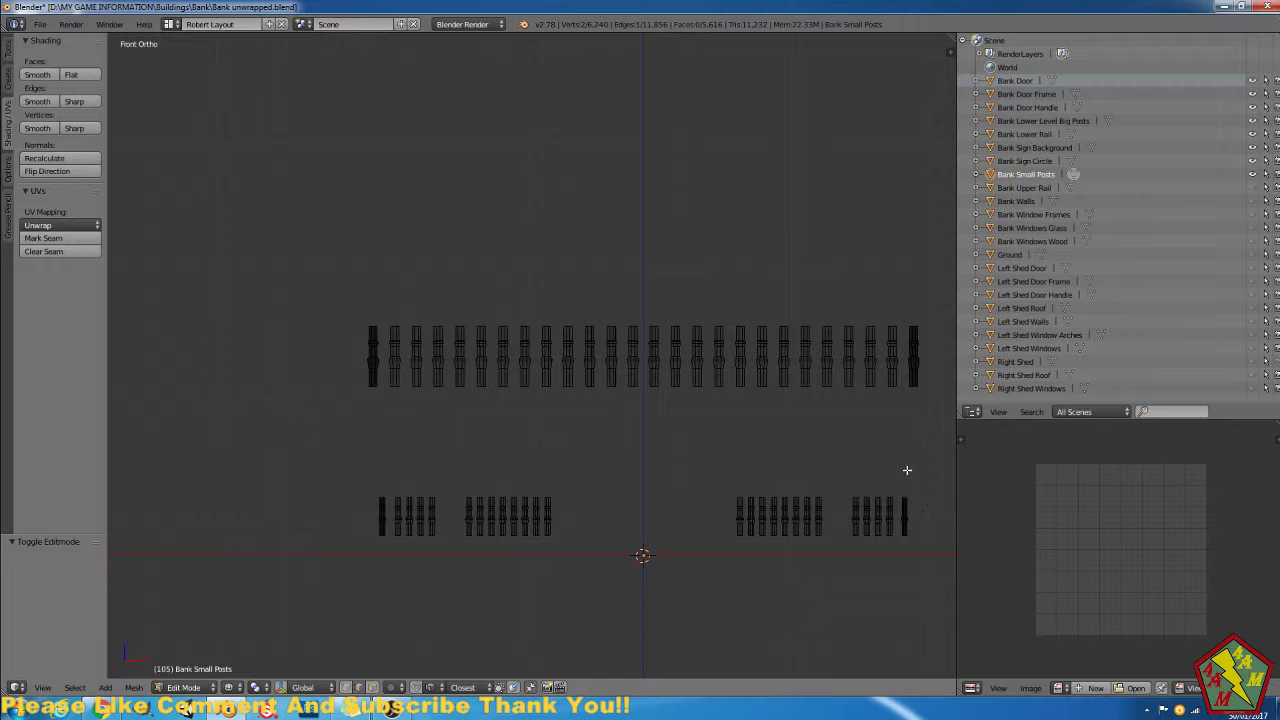
key(a)
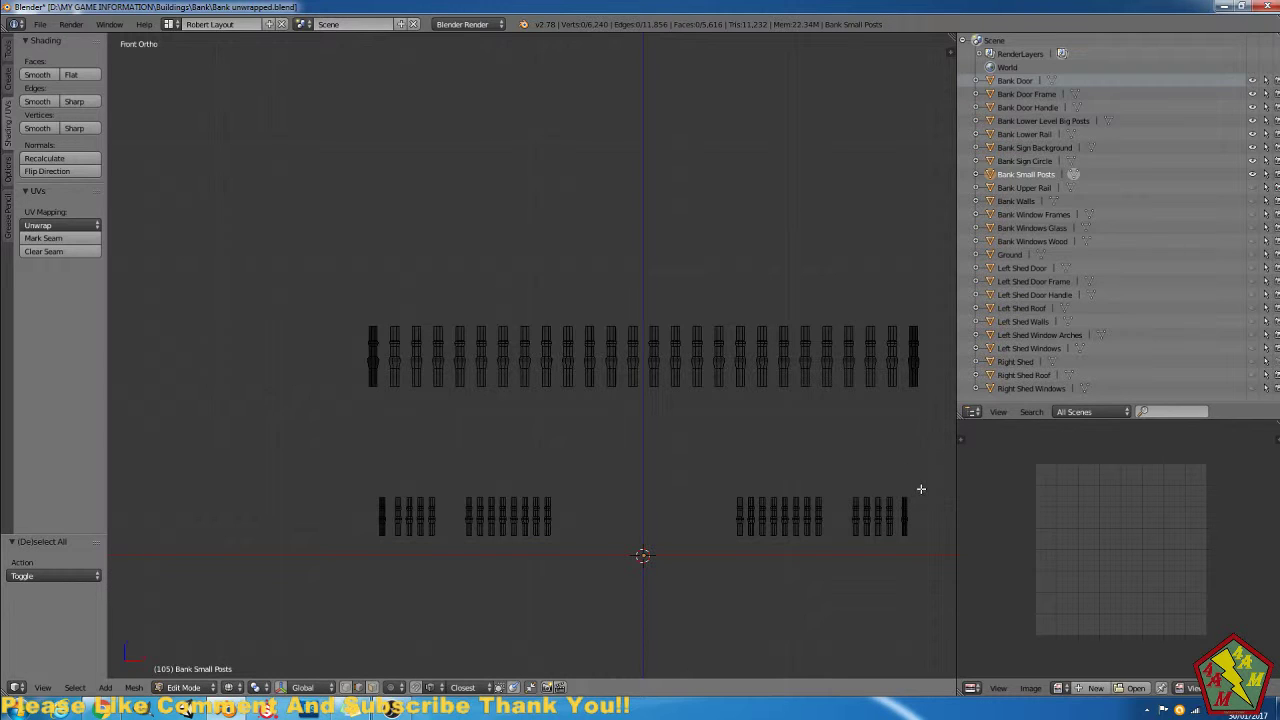
Select the top edges of all upper-row posts and mark them as seams.
shift+middle_drag(903, 436, 801, 455)
key(b)
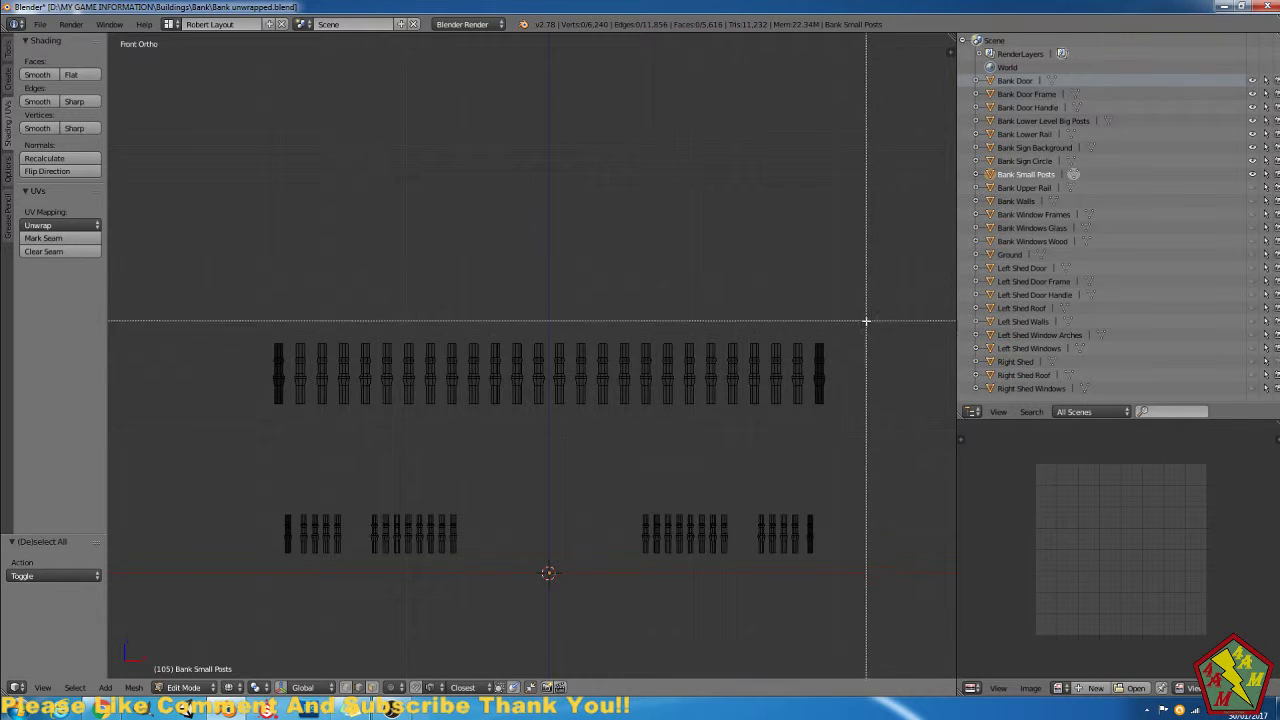
drag(866, 321, 263, 350)
key(b)
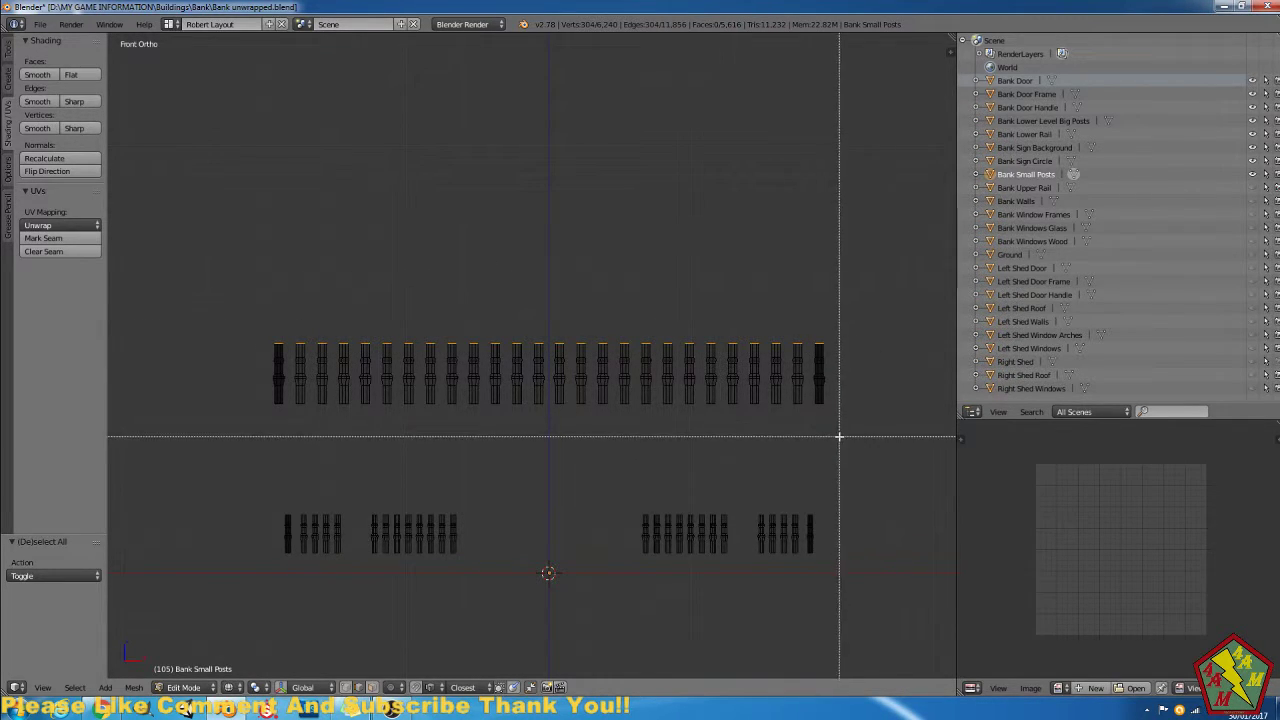
drag(861, 450, 240, 395)
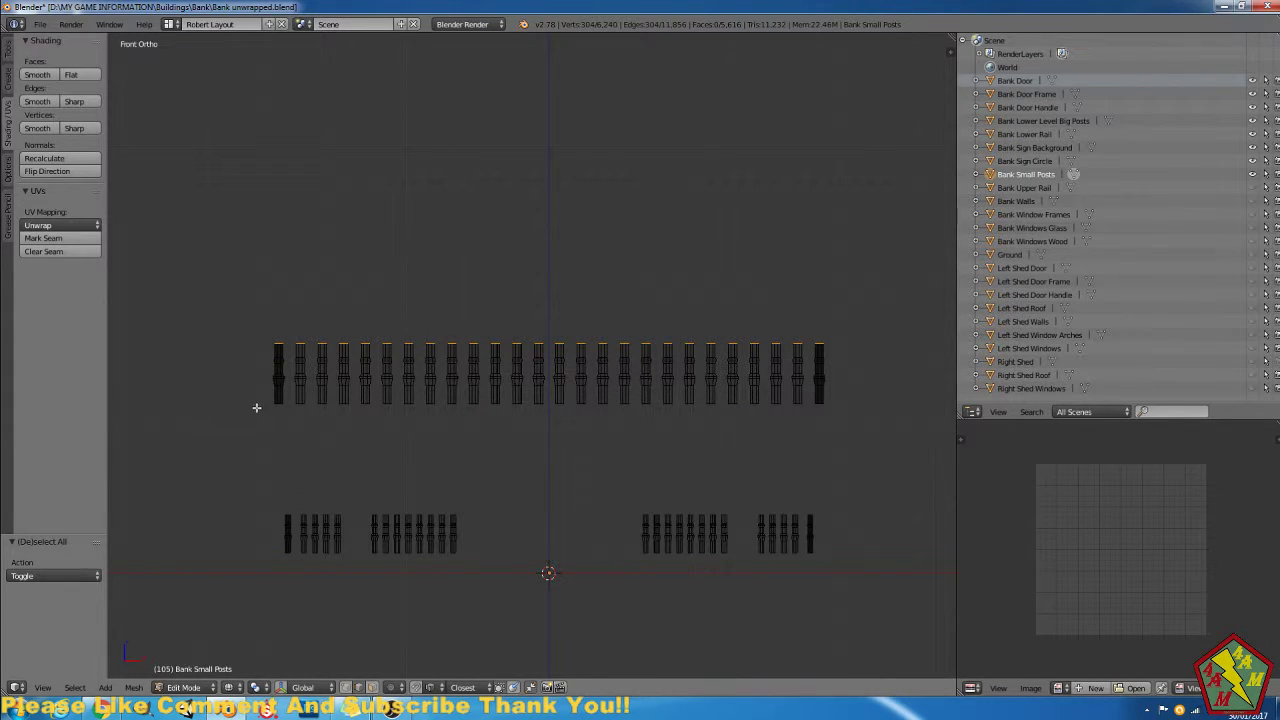
click(24, 238)
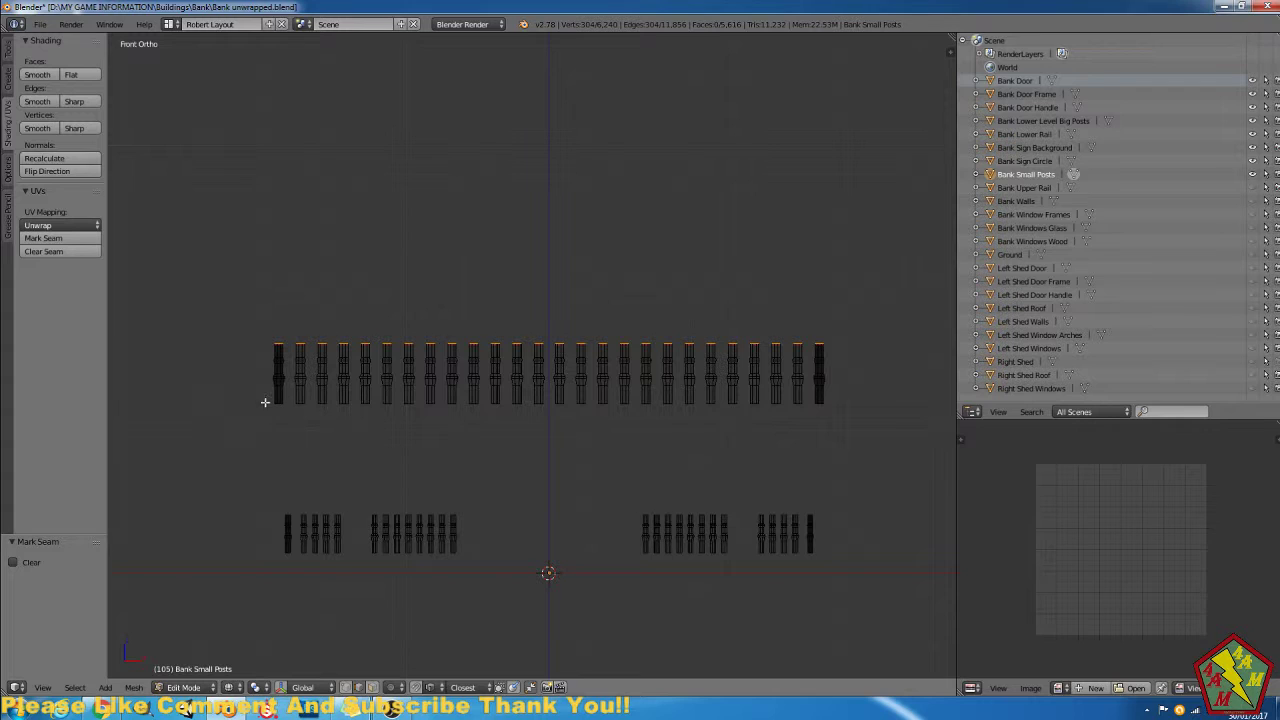
Add the upper-row posts' bottom edges and the lower-row posts' top and bottom edges to the selection.
key(b)
drag(237, 391, 851, 435)
key(b)
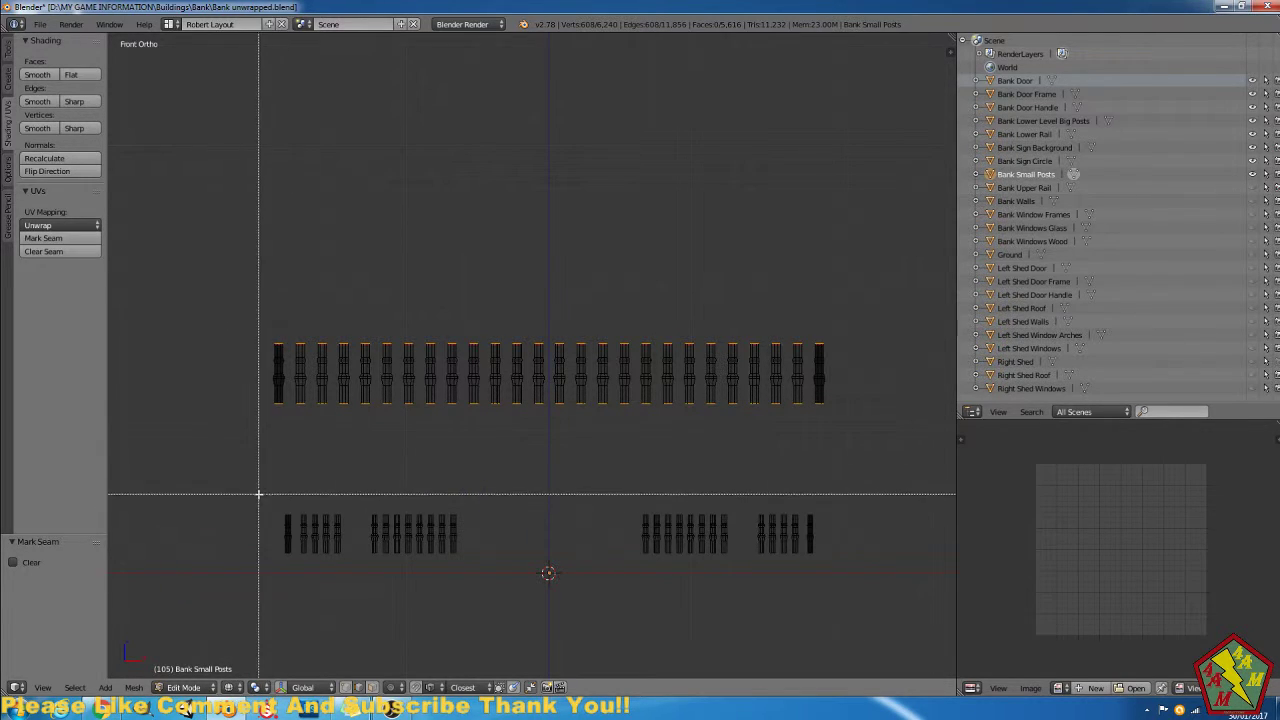
drag(258, 490, 828, 517)
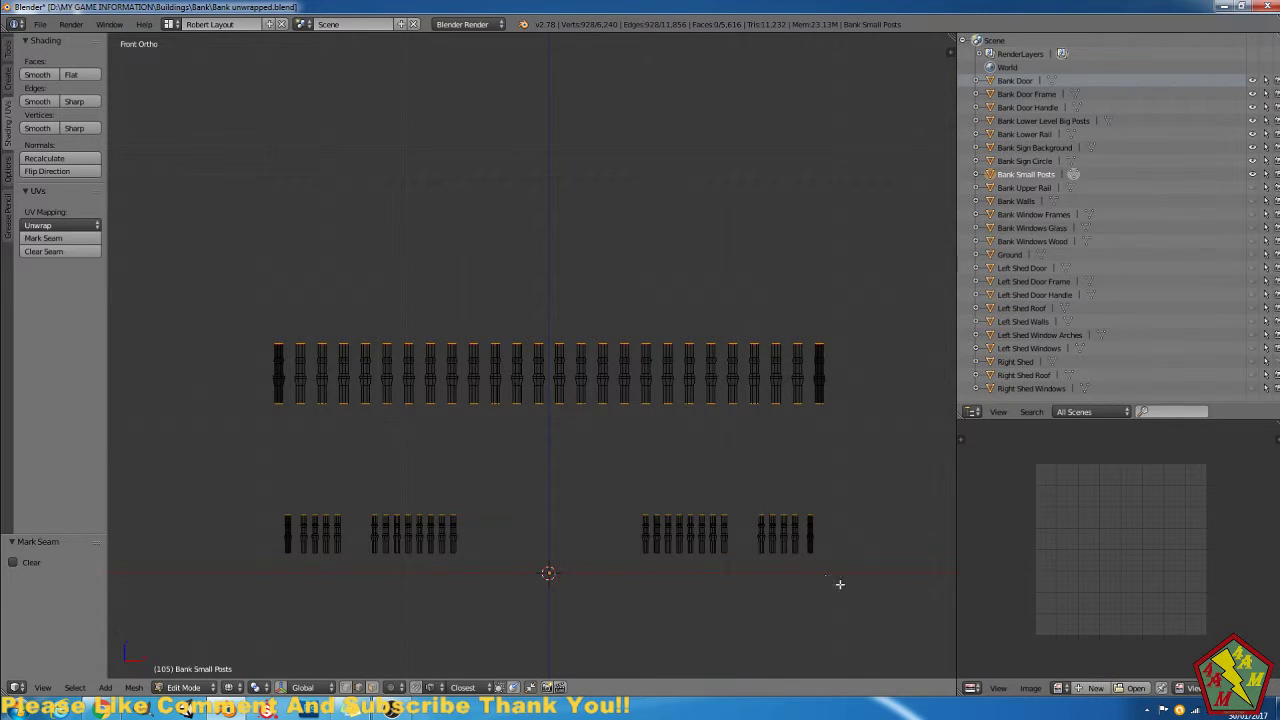
key(b)
drag(853, 577, 230, 545)
Add the upper-row posts' edge loops below and above the lower bulge and below the upper collar to the selection.
scroll(511, 472, up, 2)
scroll(587, 471, down, 1)
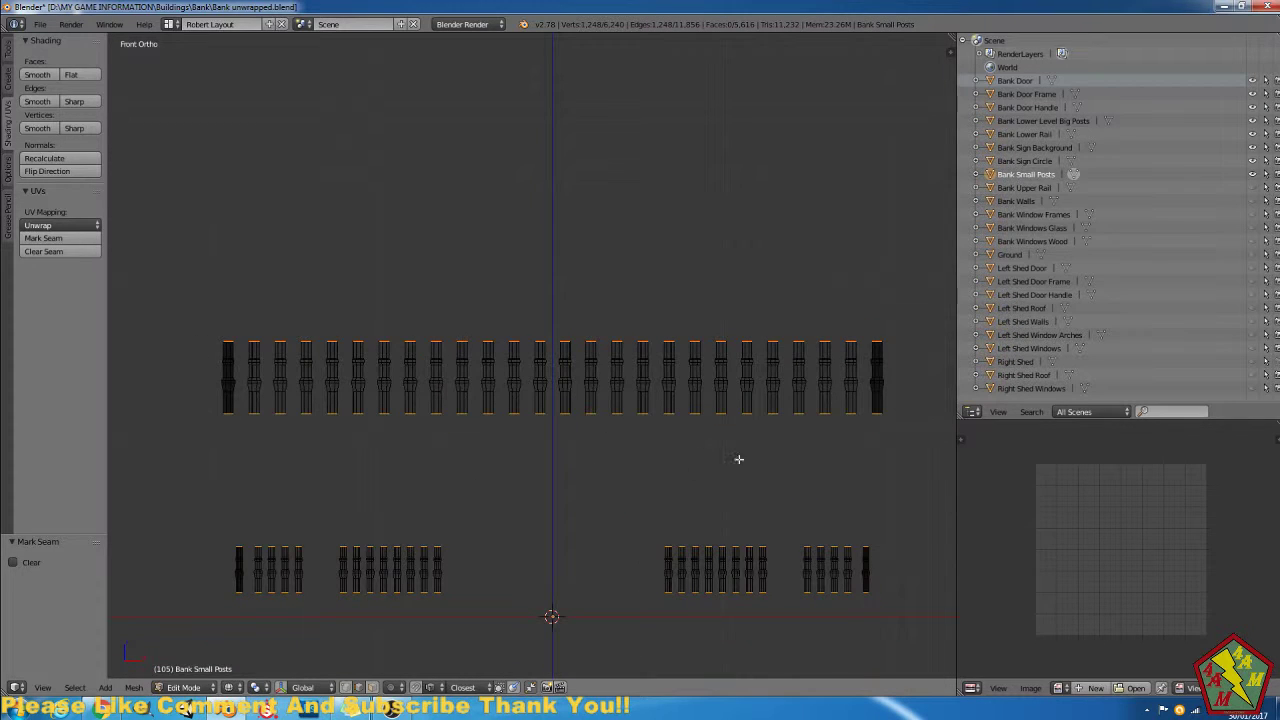
shift+middle_drag(915, 447, 838, 457)
key(b)
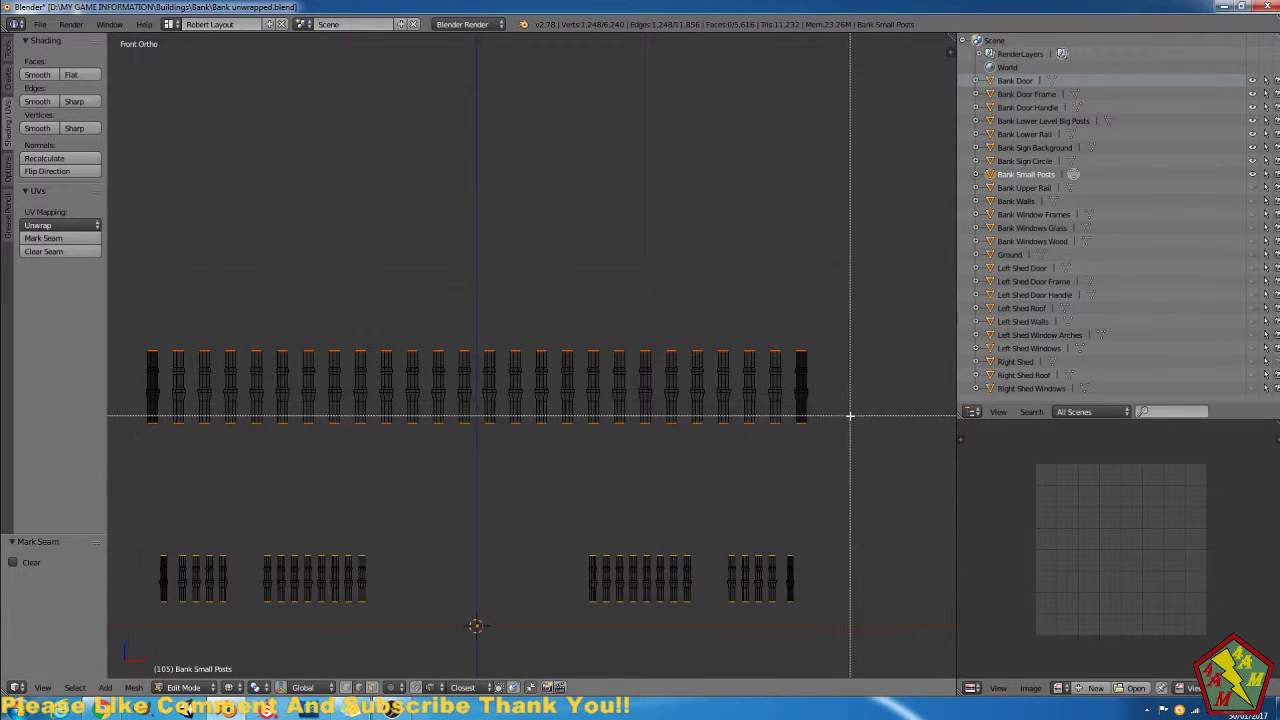
drag(852, 410, 144, 398)
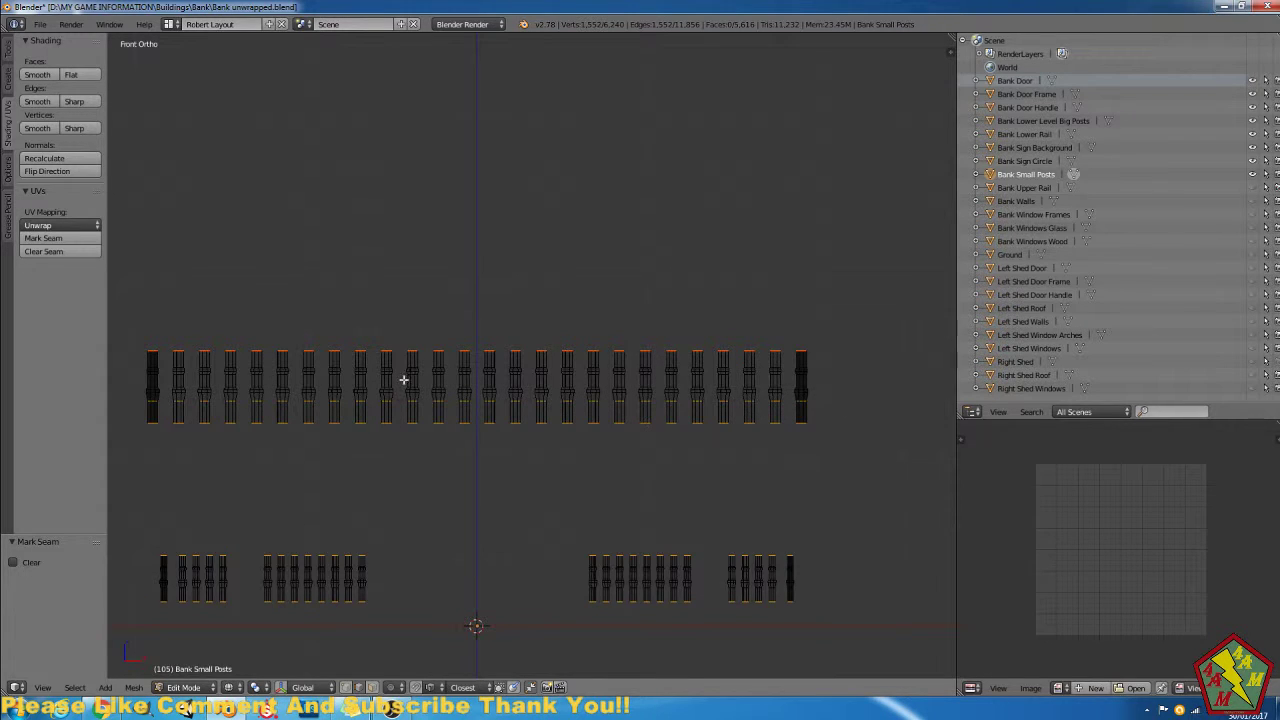
key(b)
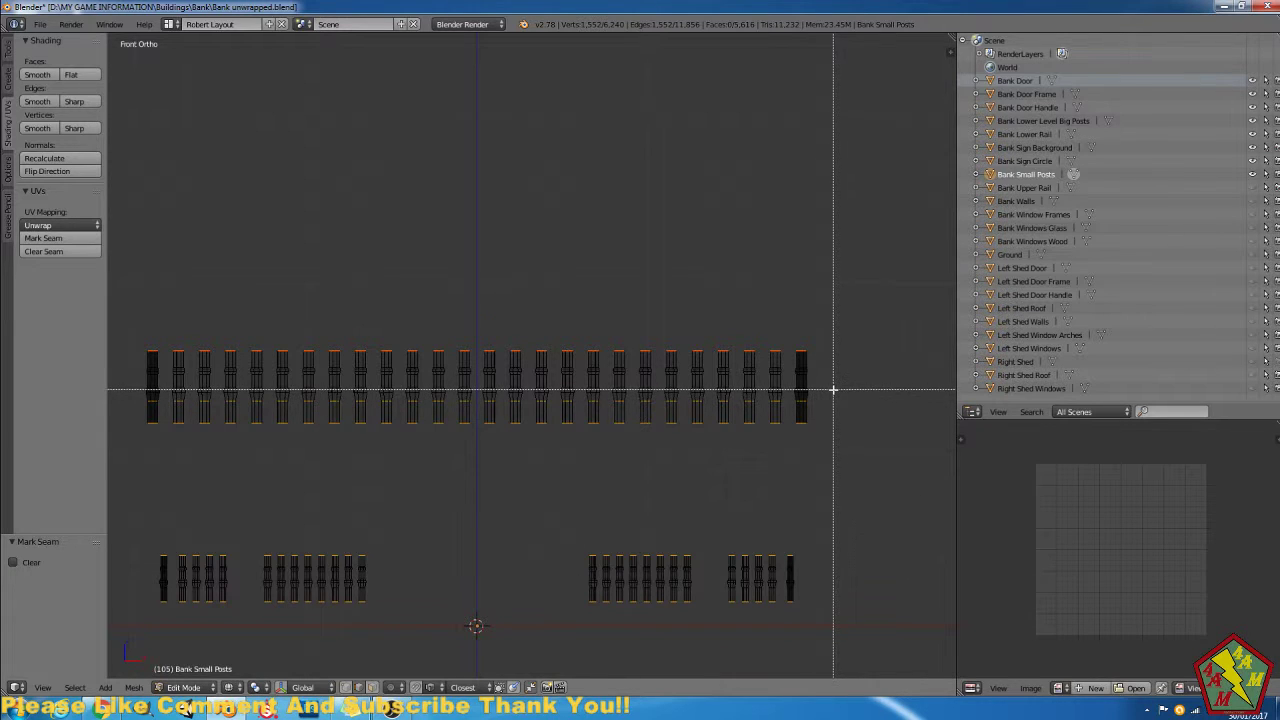
drag(833, 386, 138, 382)
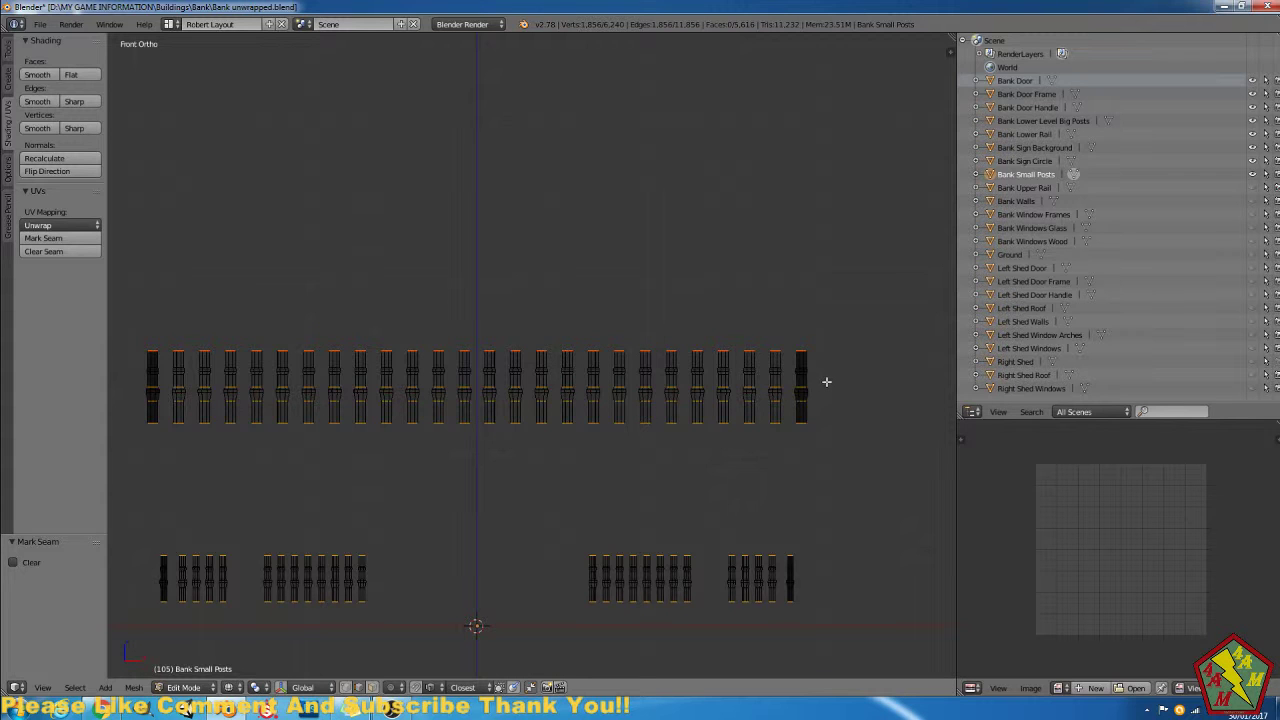
key(b)
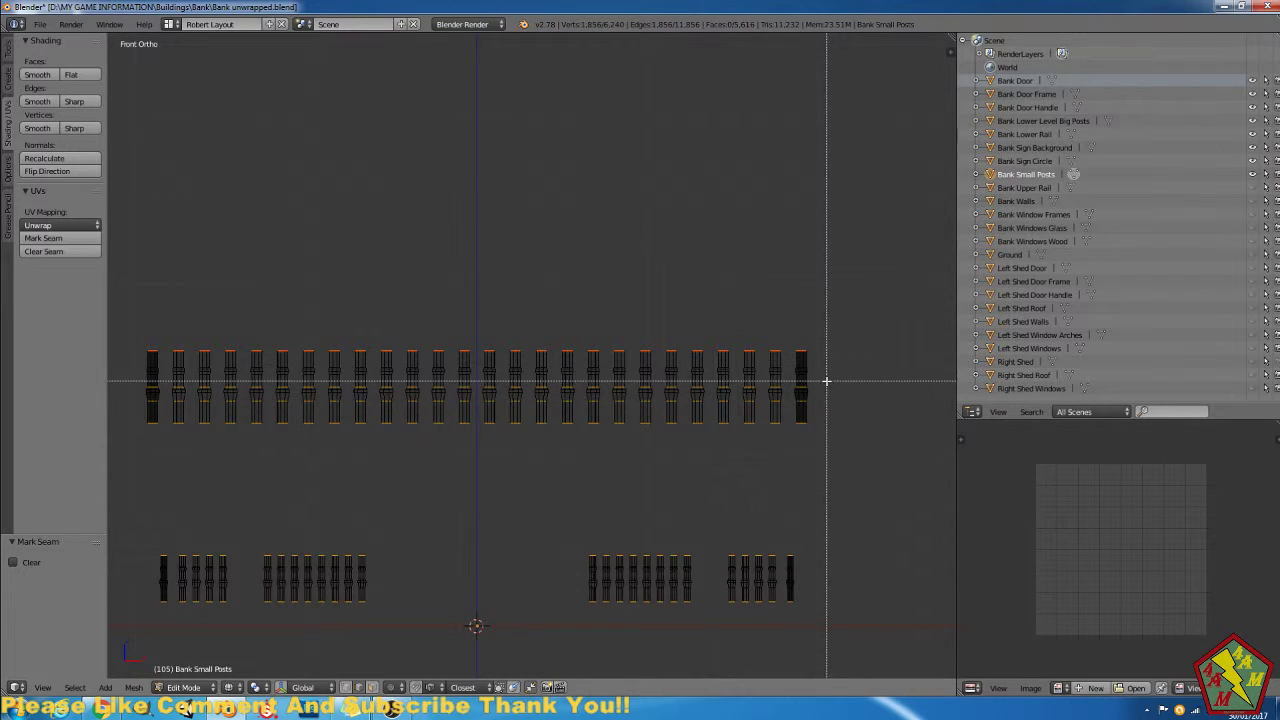
drag(826, 380, 139, 374)
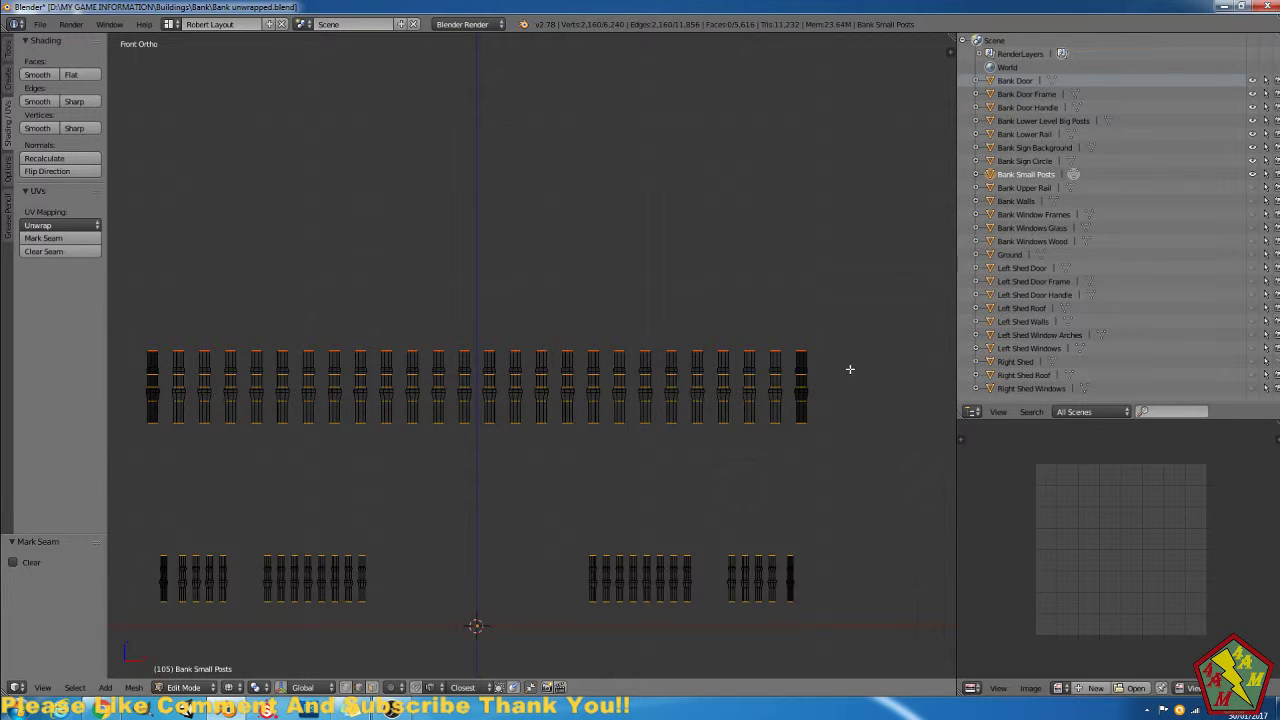
key(b)
drag(843, 351, 141, 369)
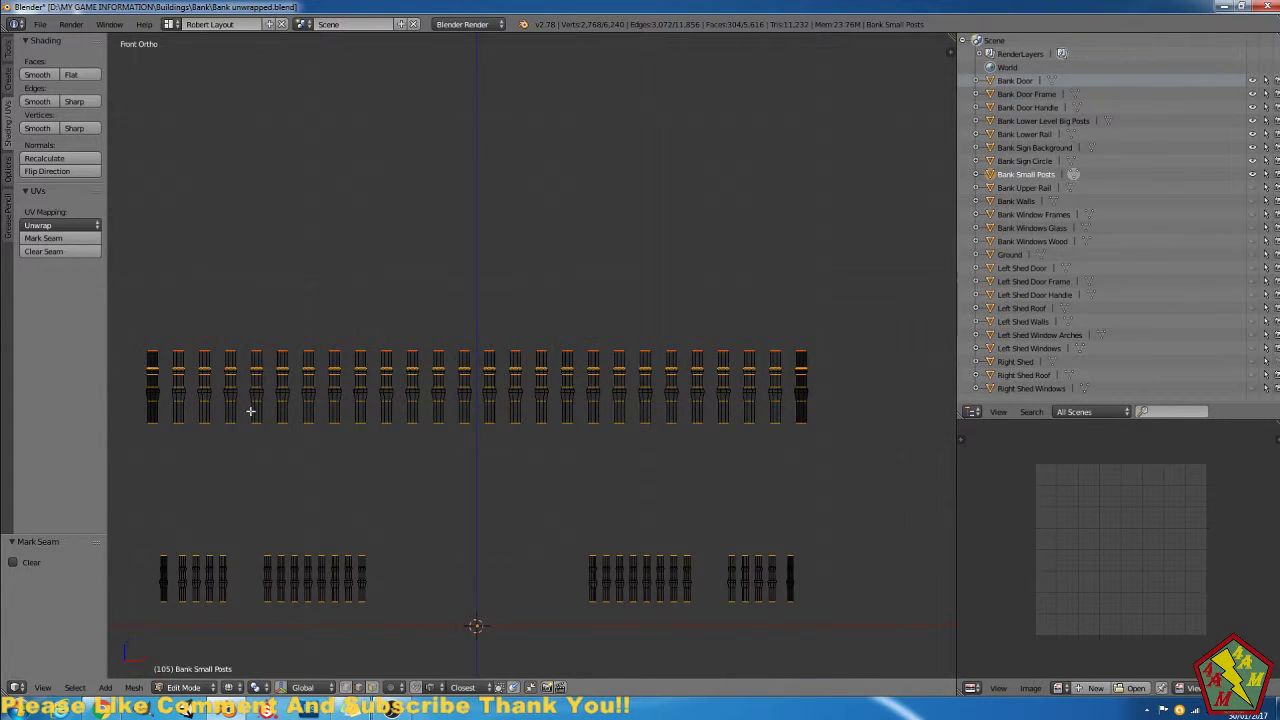
key(ctrl+z)
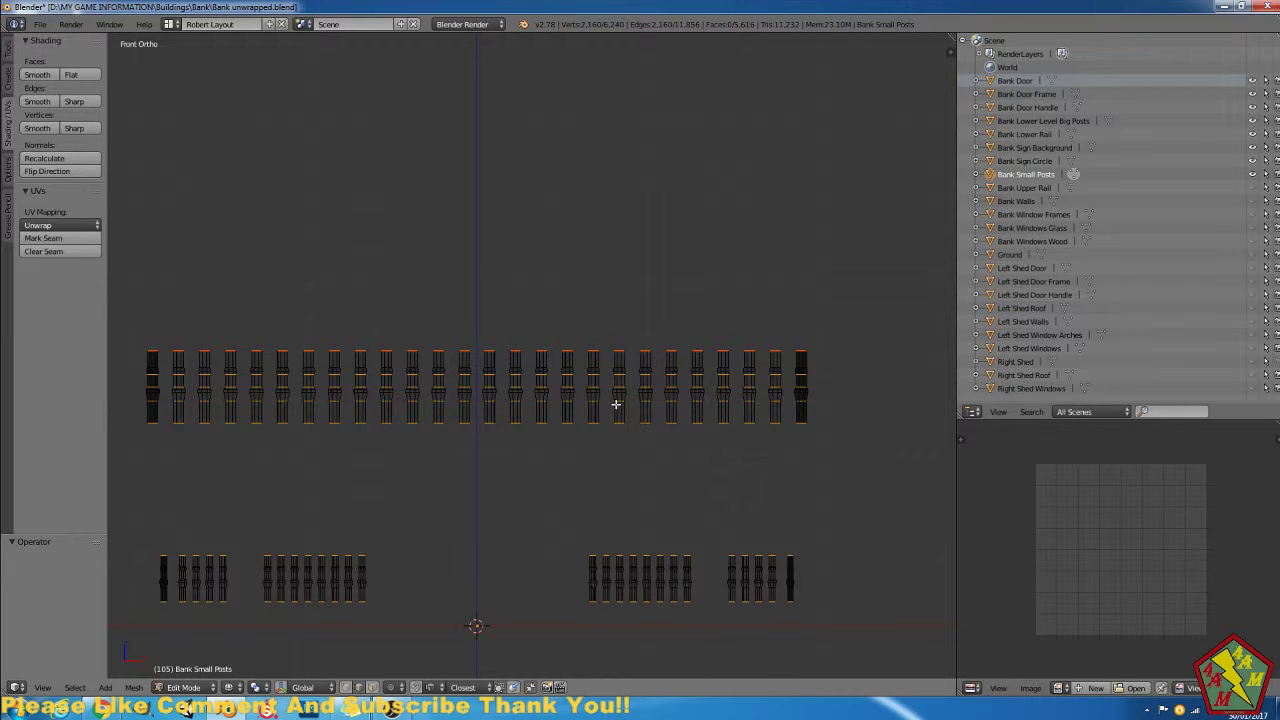
Add the edge loops above the upper collar on all upper-row posts to the selection.
scroll(625, 430, up, 4)
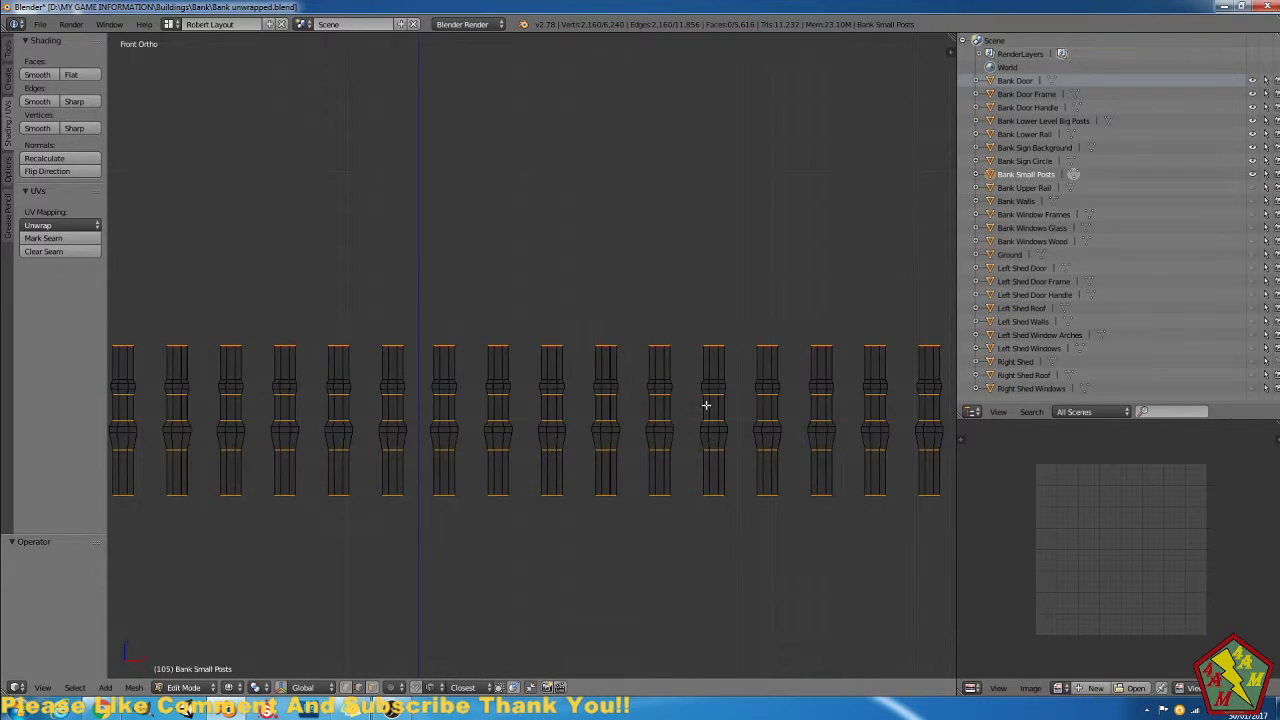
shift+middle_drag(814, 469, 486, 483)
key(b)
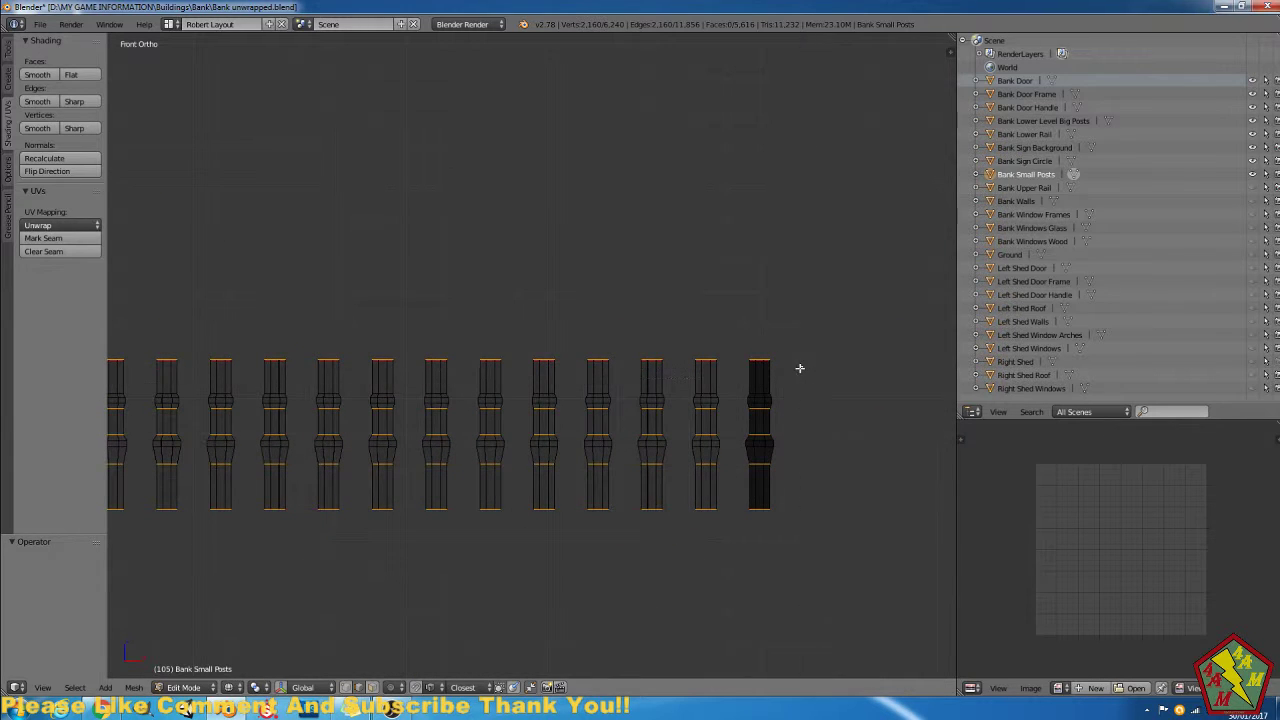
drag(802, 367, 195, 401)
key(g)
key(z)
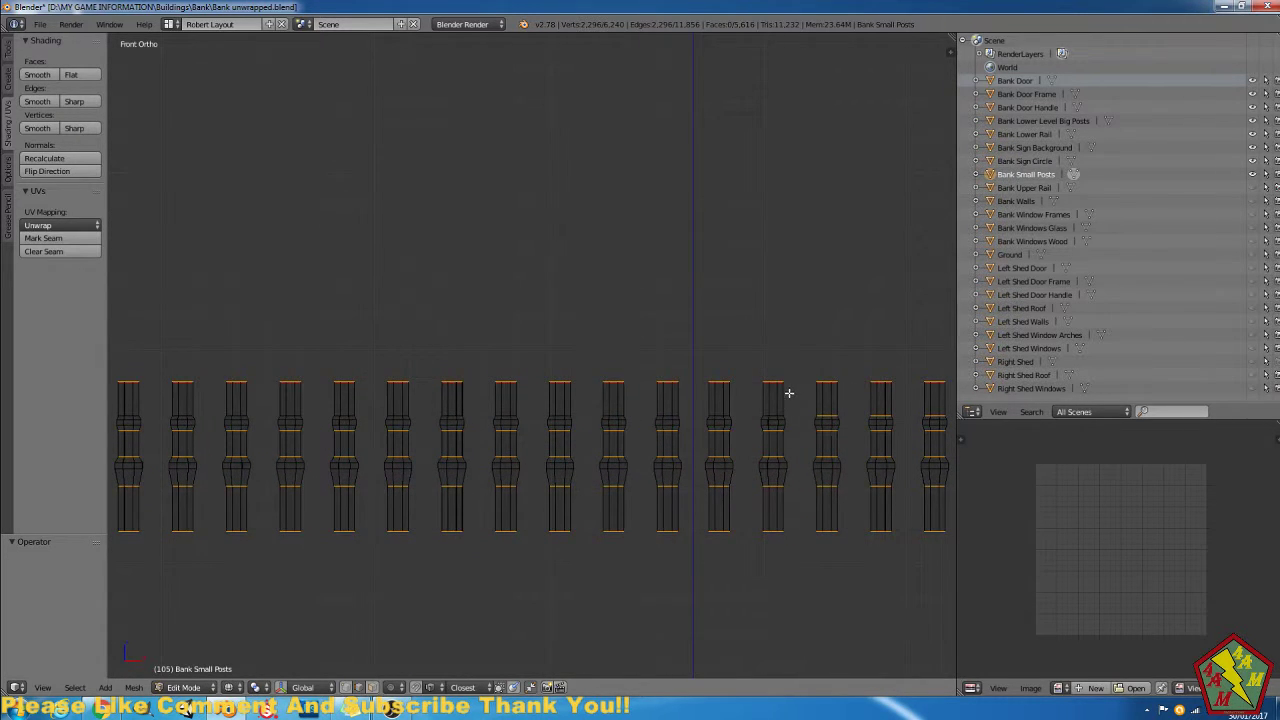
key(b)
drag(812, 394, 173, 418)
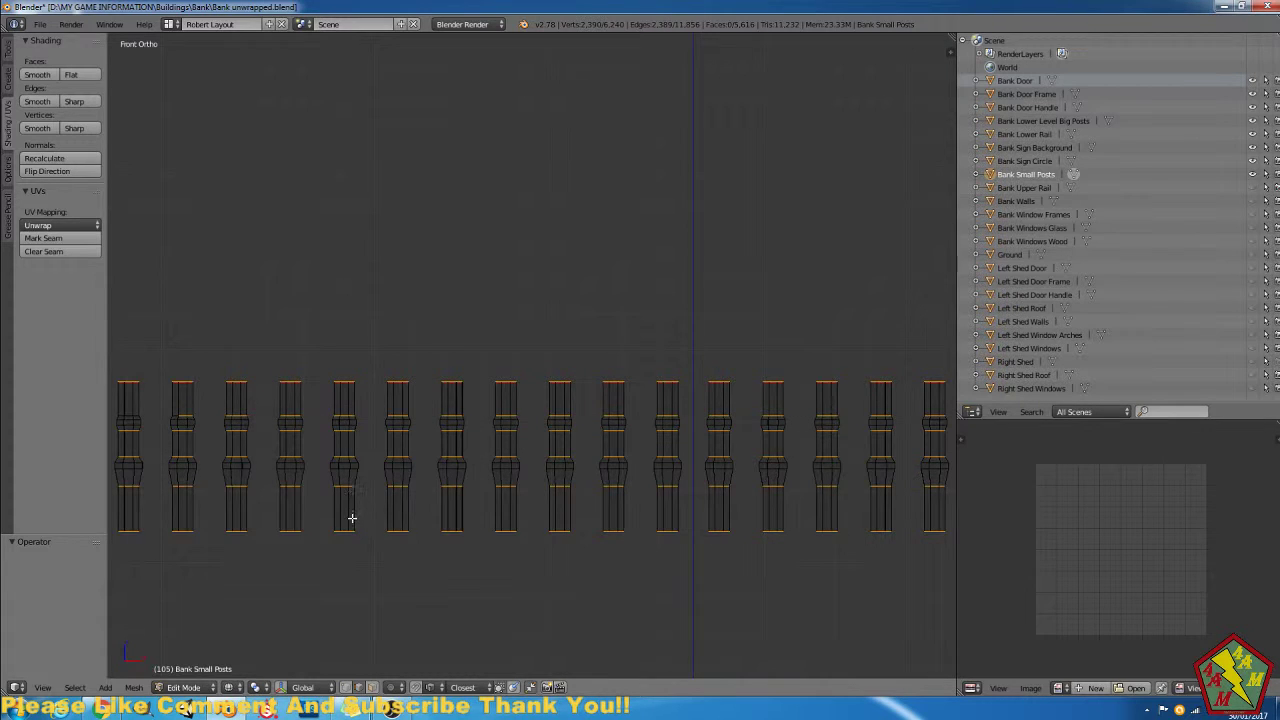
shift+middle_drag(456, 522, 871, 517)
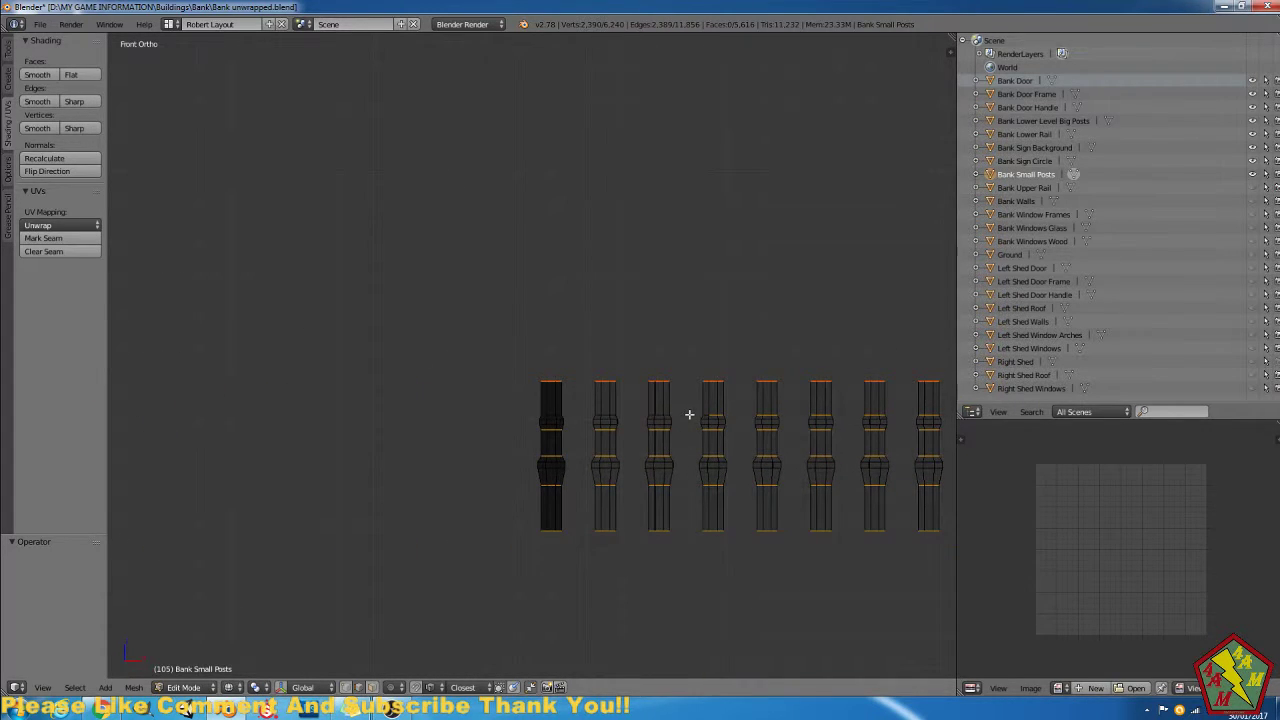
key(b)
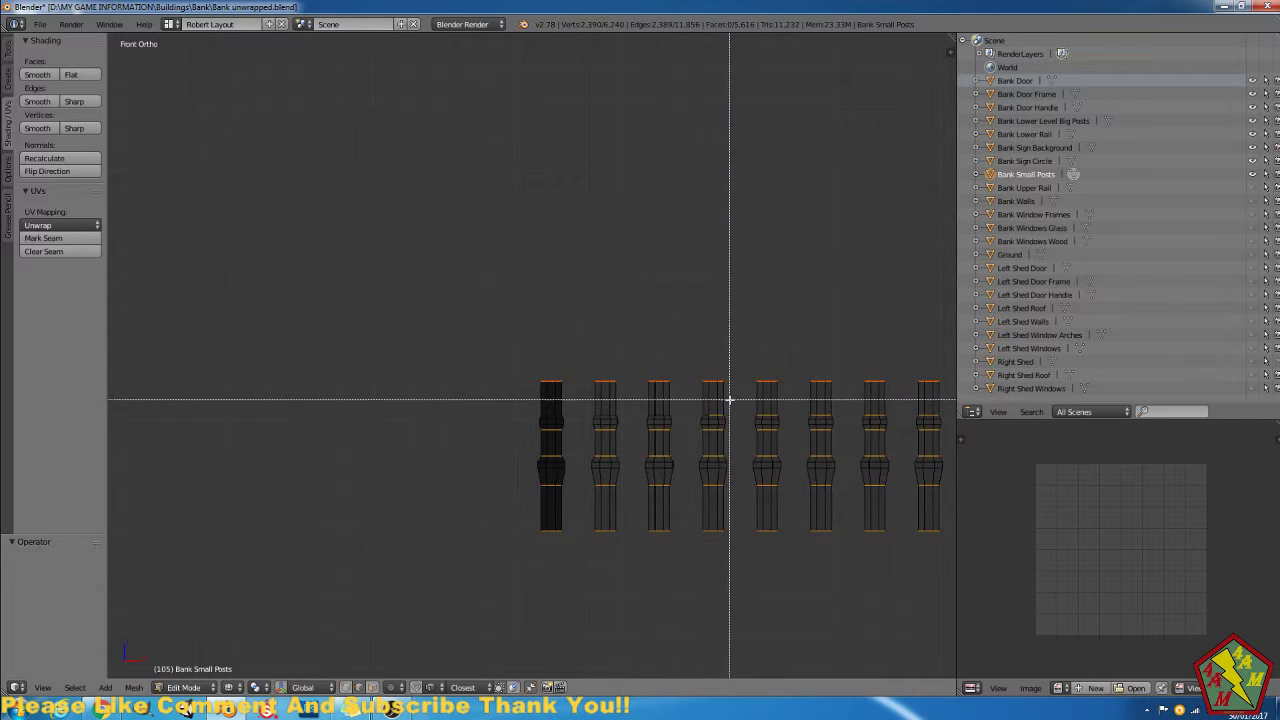
drag(730, 400, 507, 418)
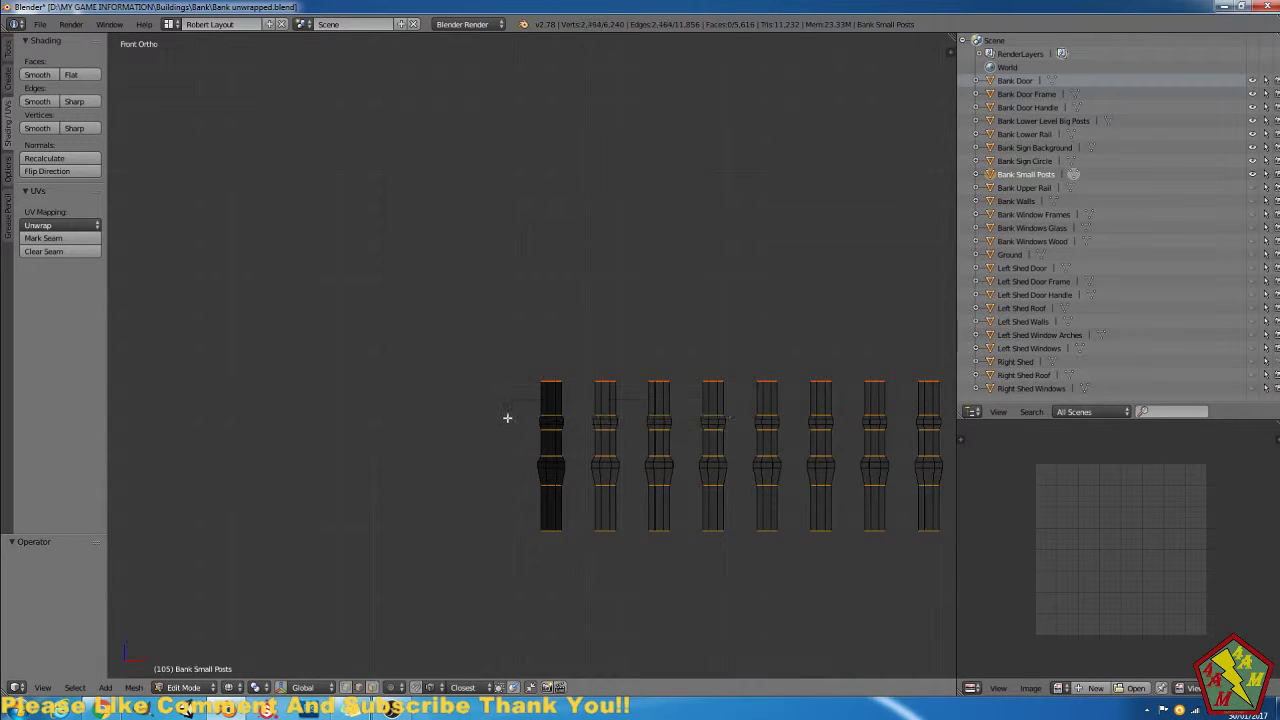
Add the edge loops below and above the lower bulge of the lower-row posts in the right-hand groups to the selection.
scroll(697, 443, down, 6)
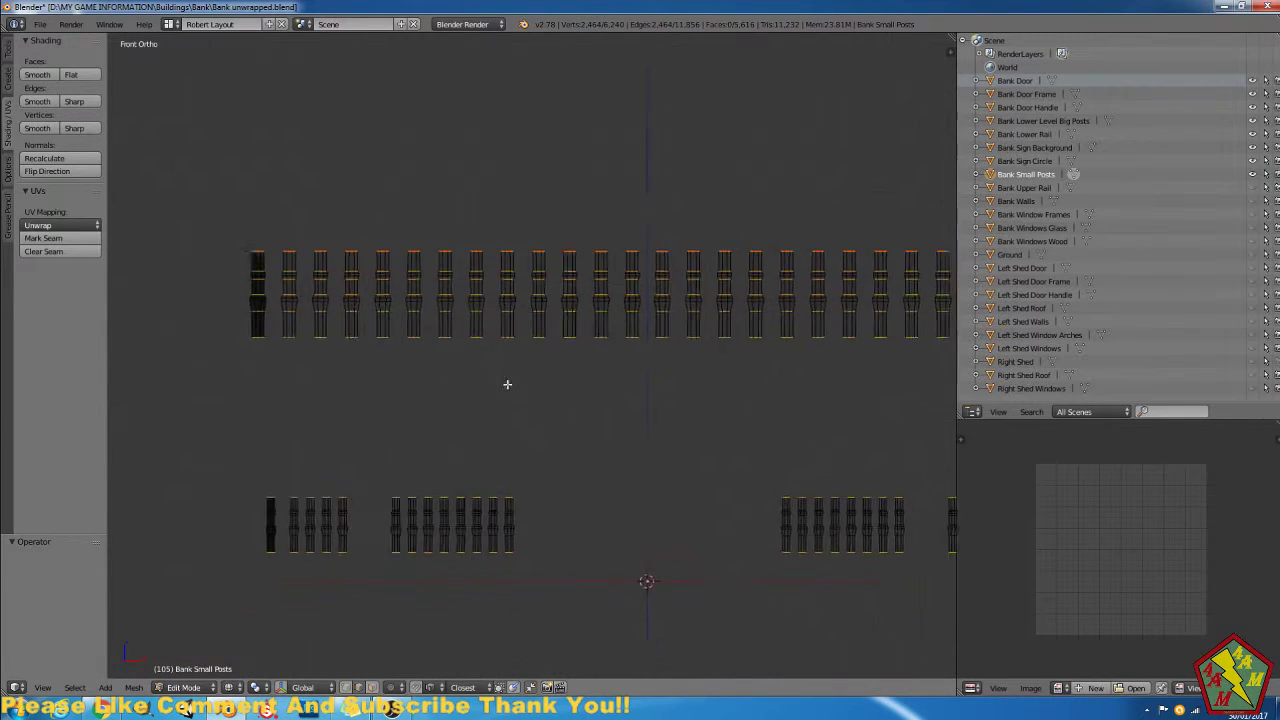
shift+middle_drag(876, 545, 686, 460)
scroll(720, 465, up, 5)
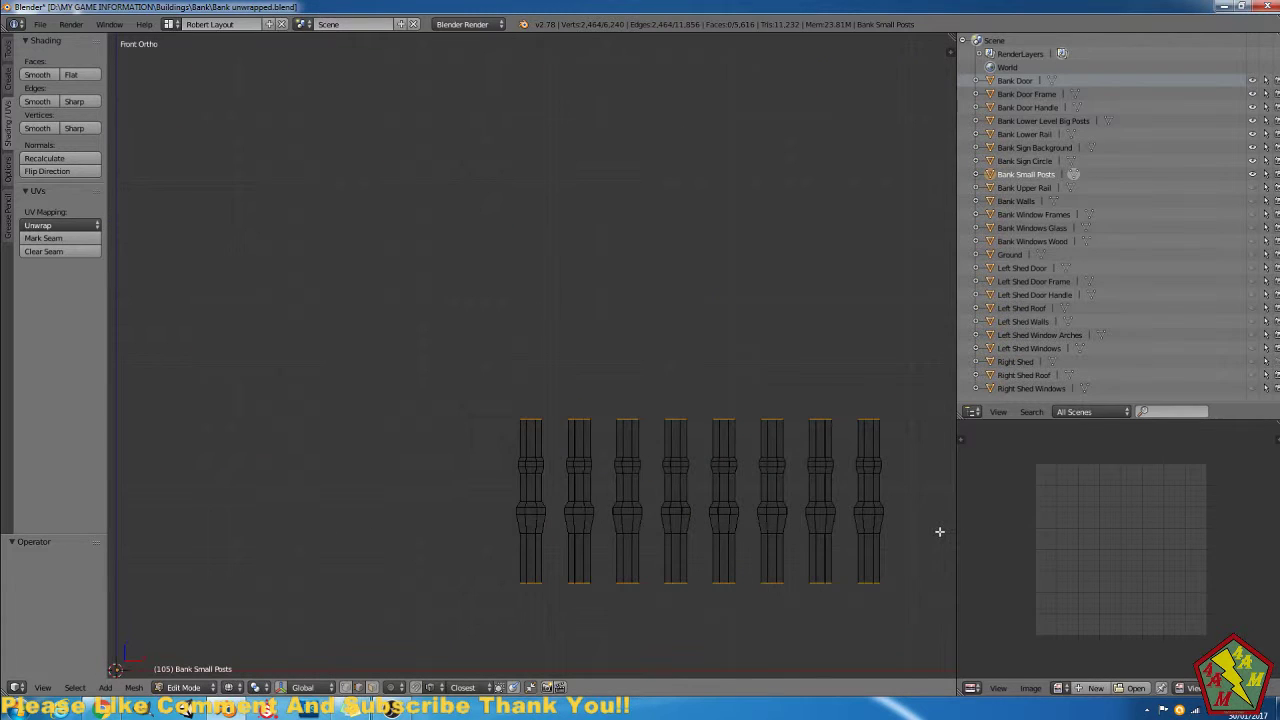
shift+middle_drag(924, 545, 576, 446)
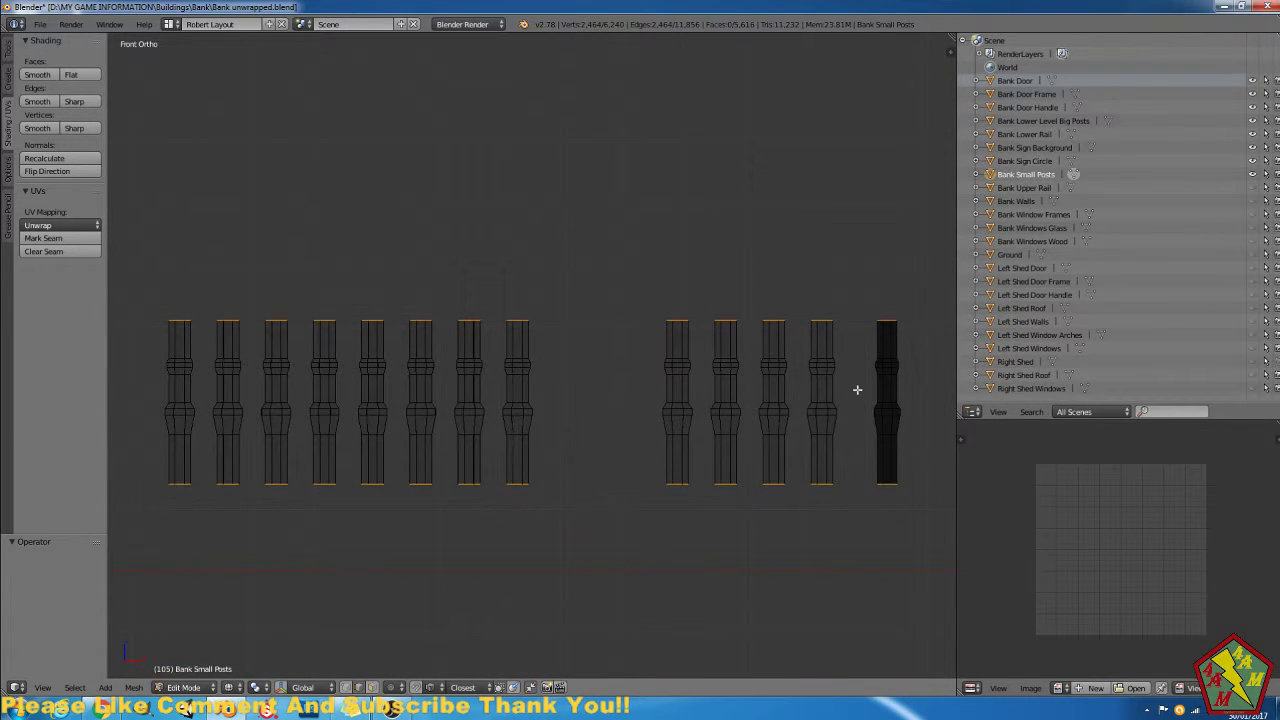
key(b)
drag(933, 452, 144, 425)
key(b)
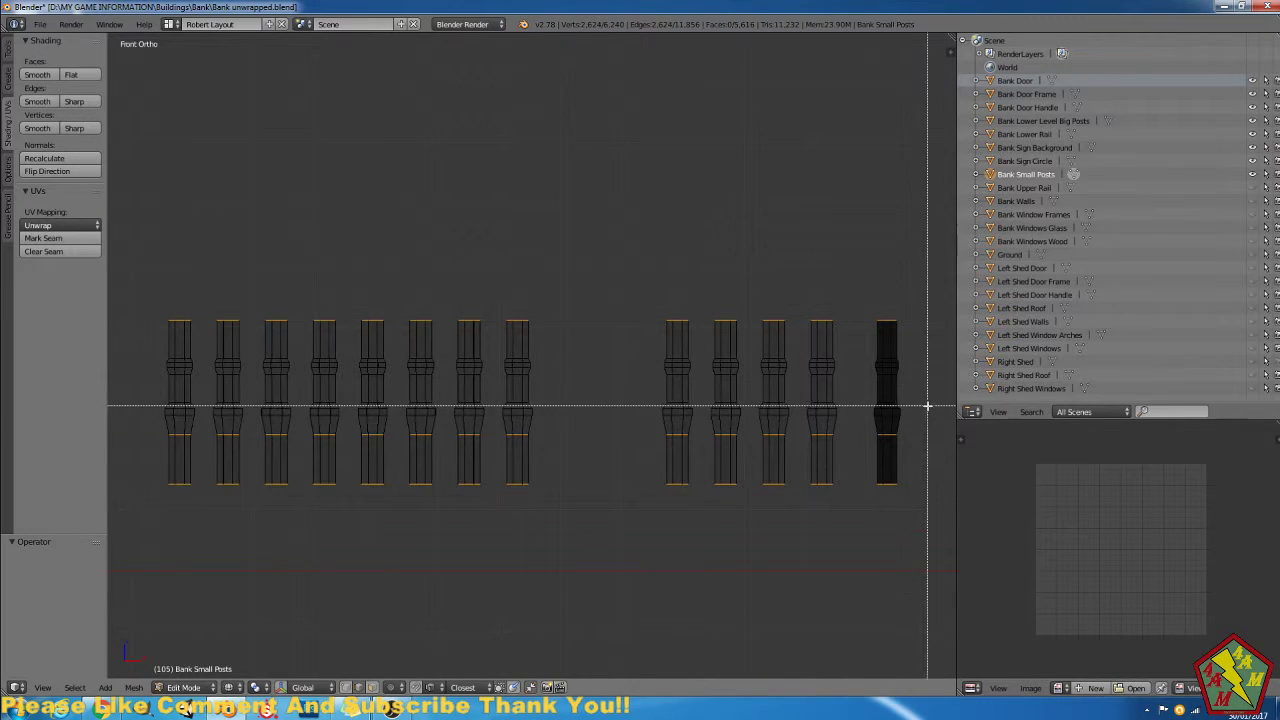
drag(928, 406, 149, 393)
Add the edge loops below and above the upper collar of the right-hand lower-row posts to the selection.
key(b)
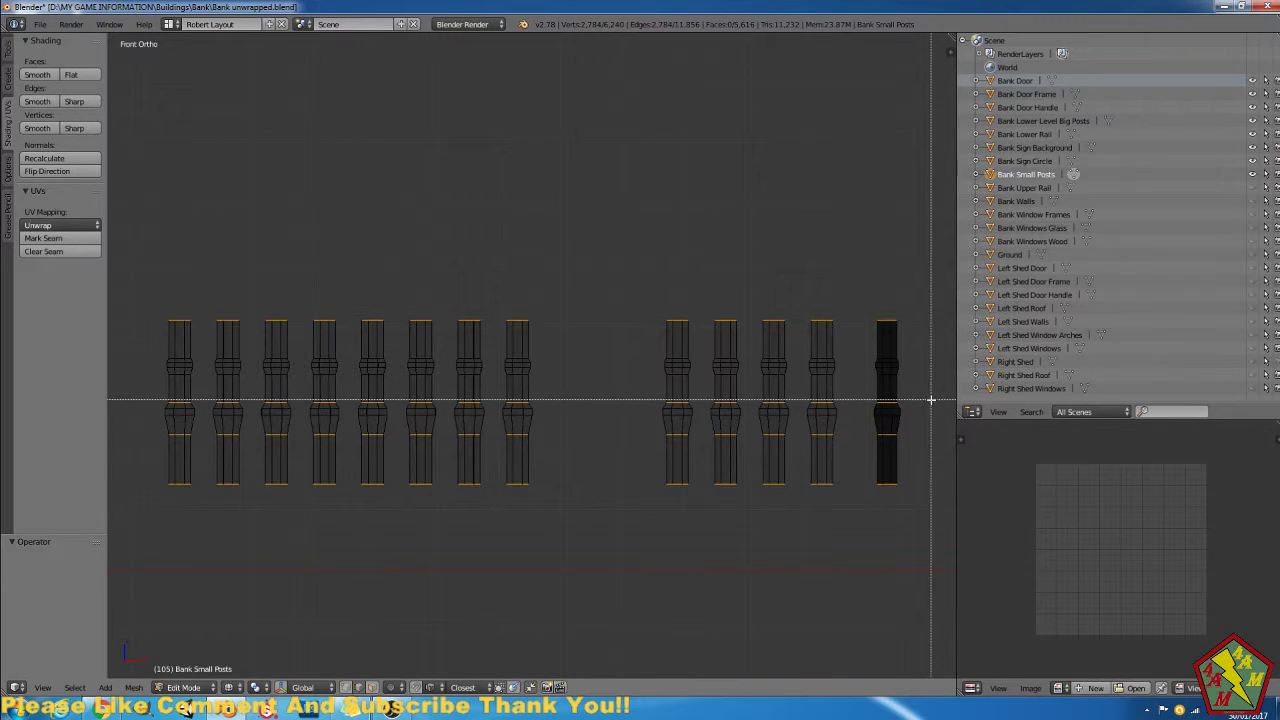
drag(931, 399, 166, 372)
key(b)
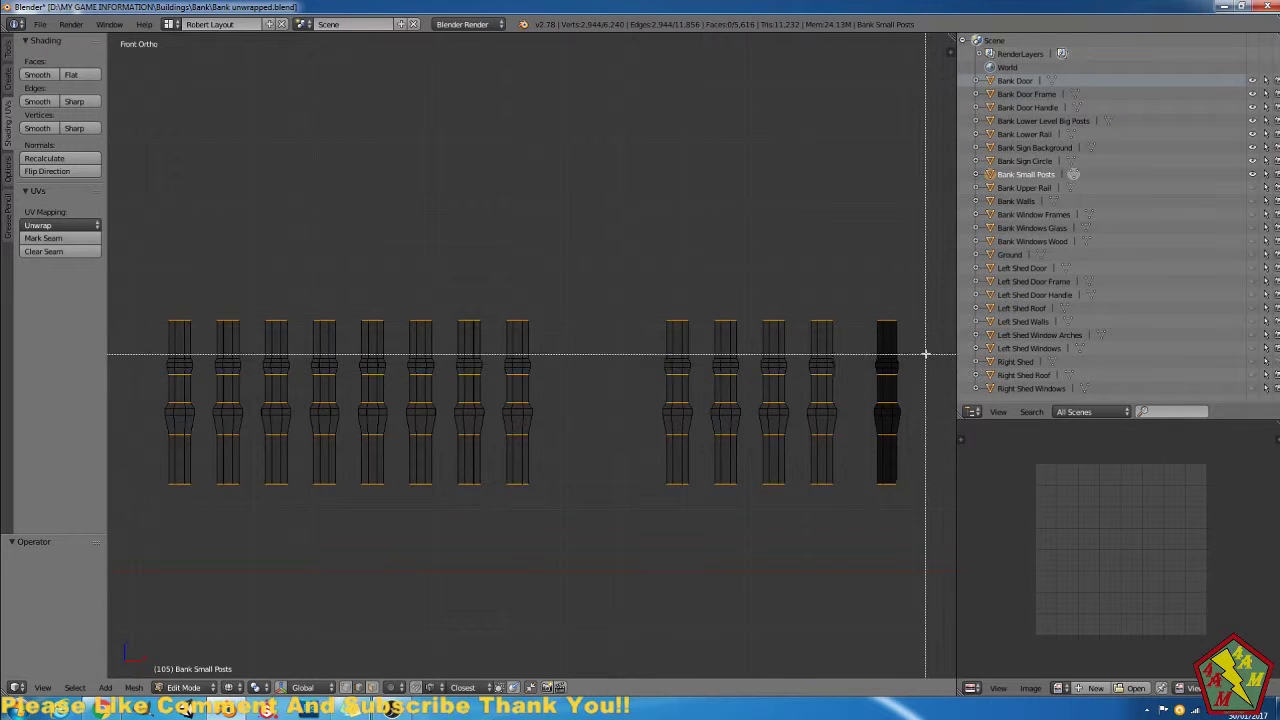
drag(929, 333, 133, 358)
Add the edge loops below and above the lower bulge of the left-hand lower-row posts to the selection.
scroll(629, 421, down, 3)
shift+middle_drag(487, 473, 531, 514)
scroll(531, 514, up, 2)
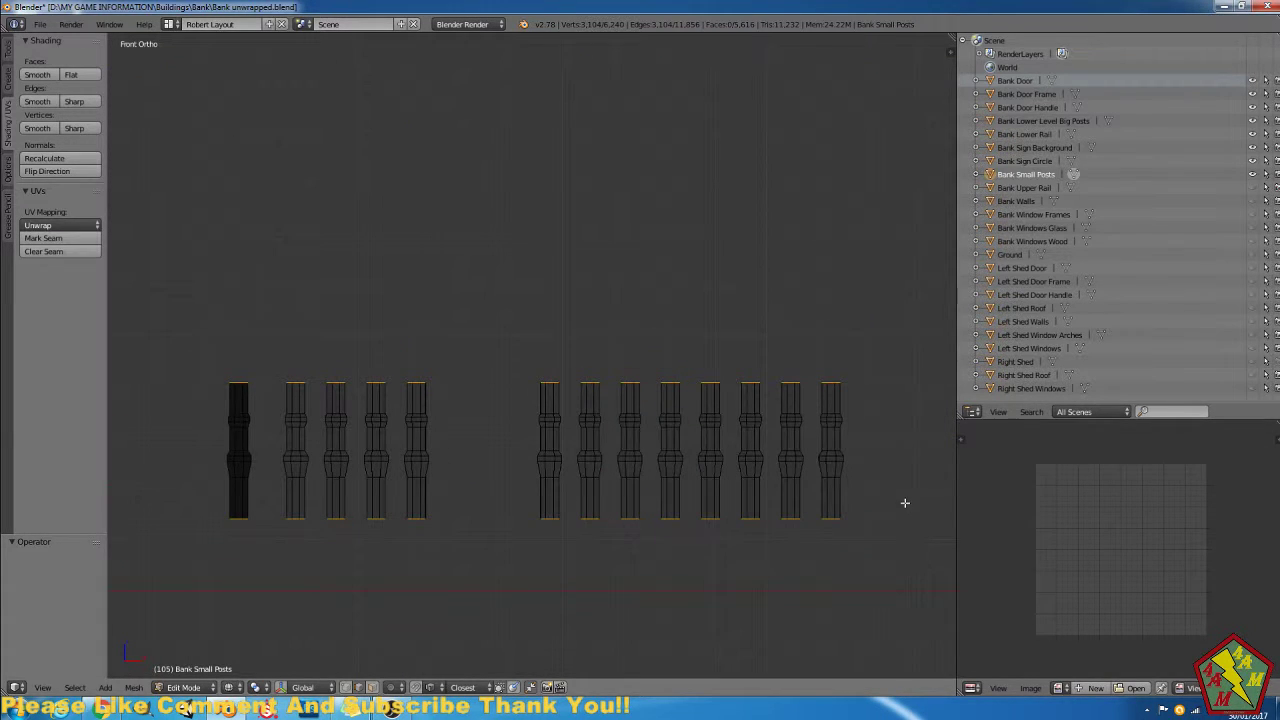
key(b)
drag(897, 505, 187, 465)
key(b)
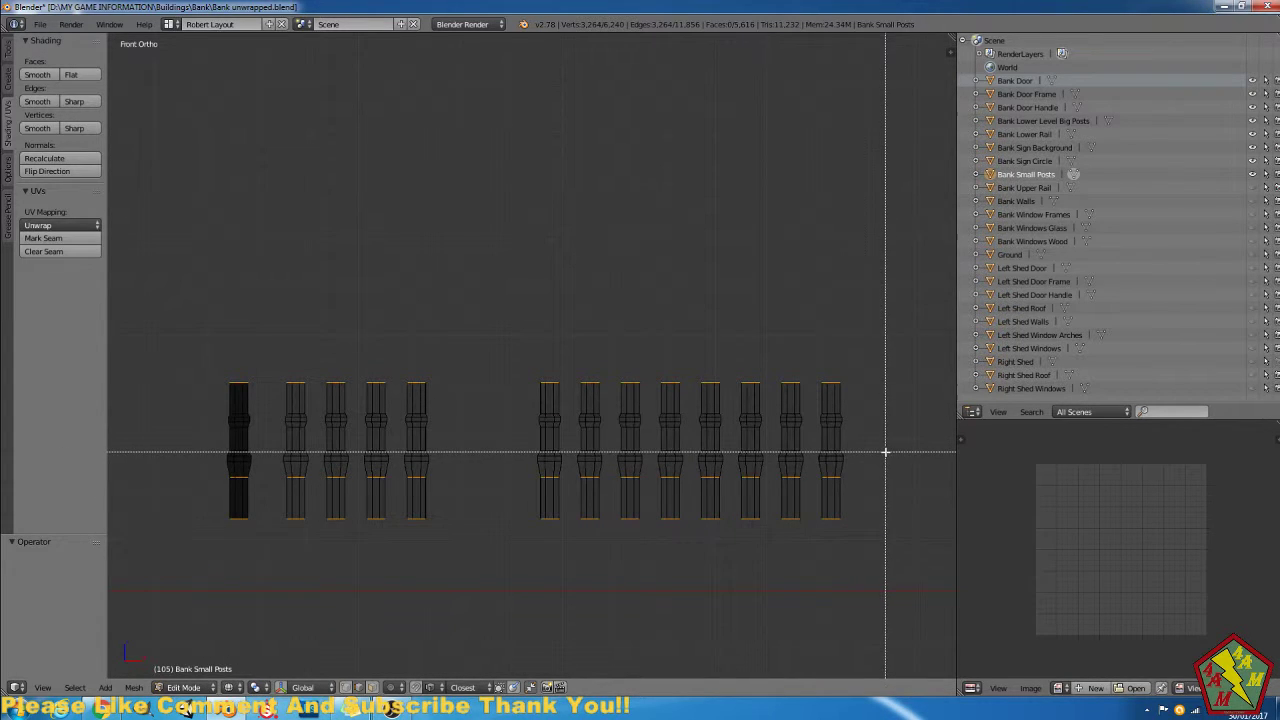
drag(885, 452, 175, 437)
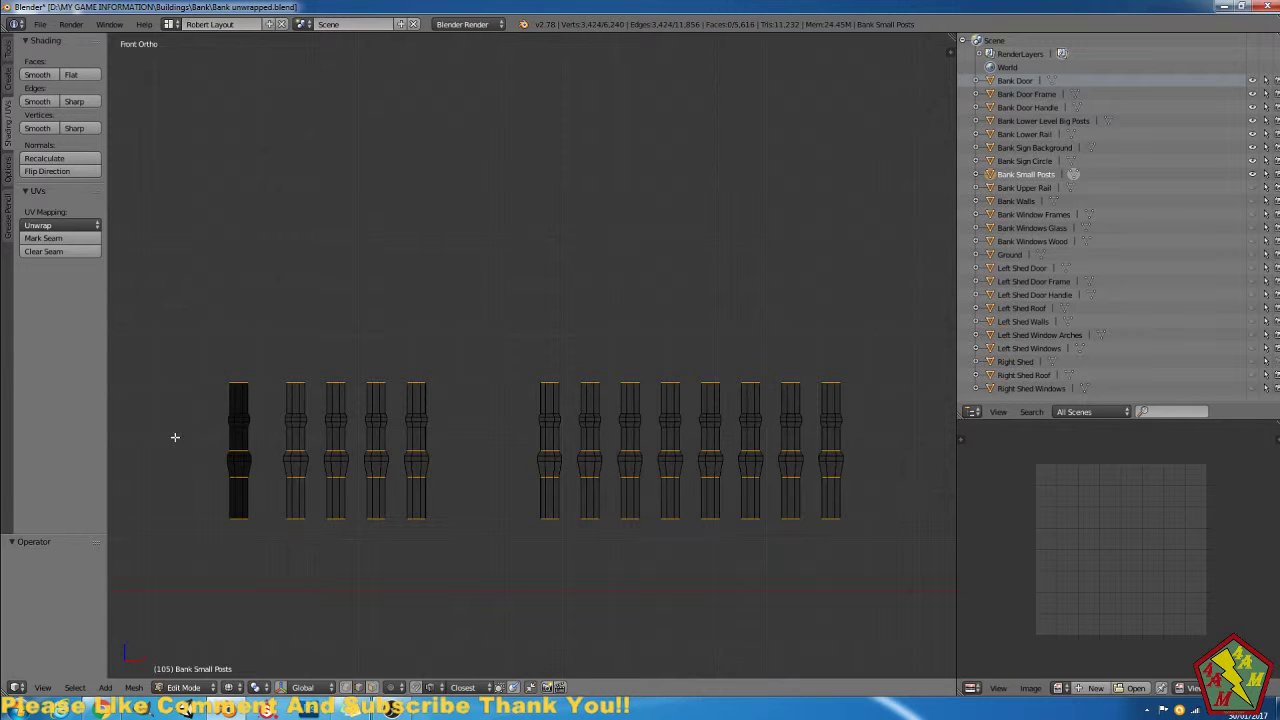
Add the edge loops below and above the upper collar of the left-hand lower-row posts to the selection.
drag(874, 438, 172, 427)
key(b)
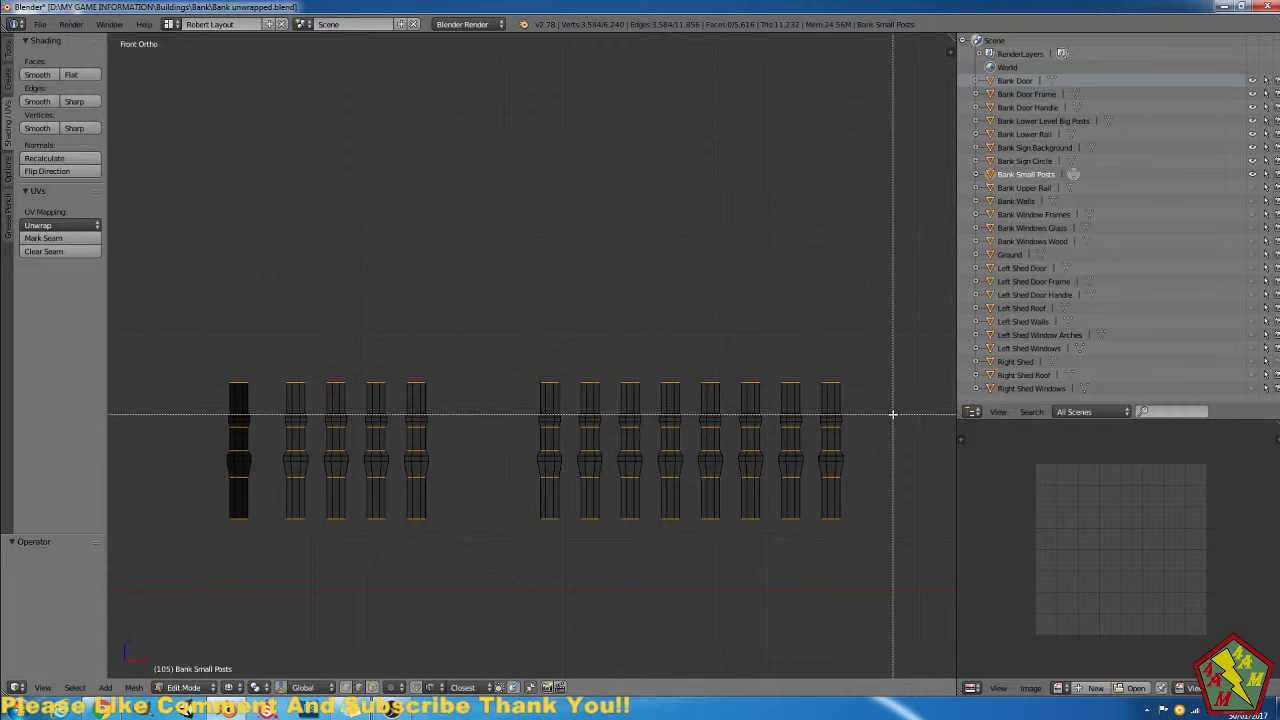
drag(894, 414, 207, 395)
middle_drag(207, 395, 199, 398)
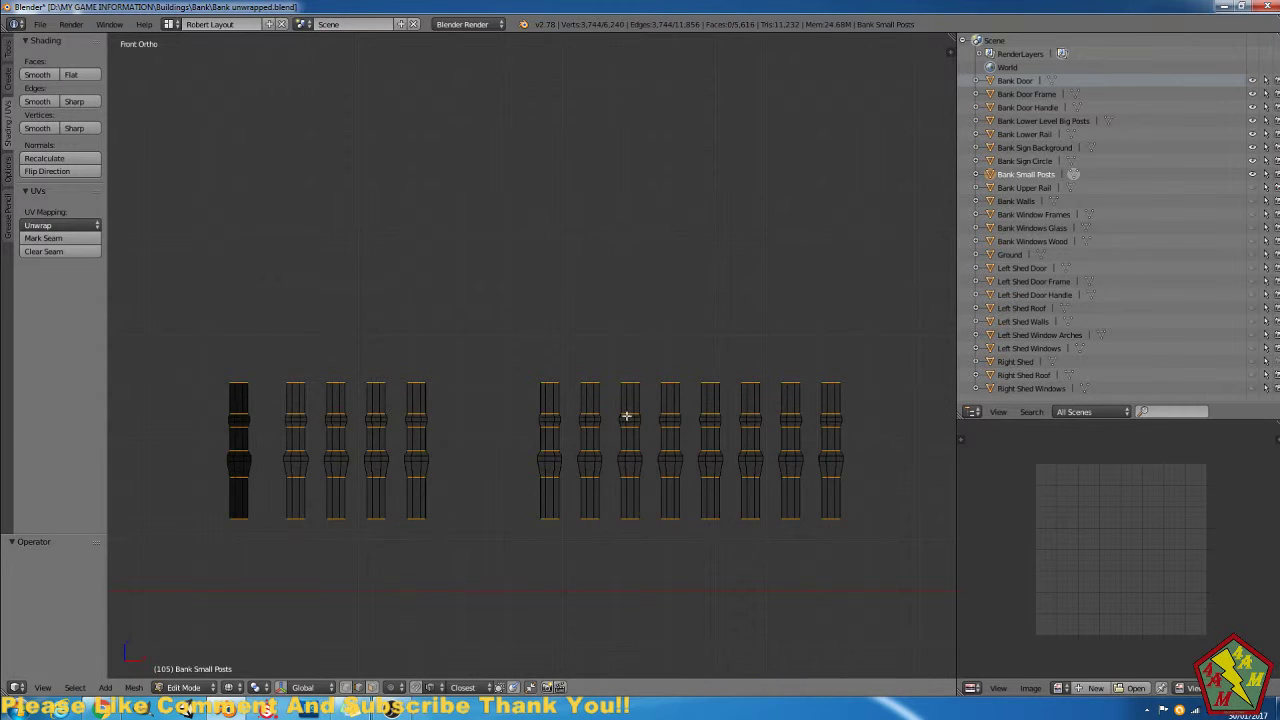
Mark all selected horizontal edge loops of the small posts as seams.
scroll(648, 433, down, 3)
scroll(869, 405, down, 2)
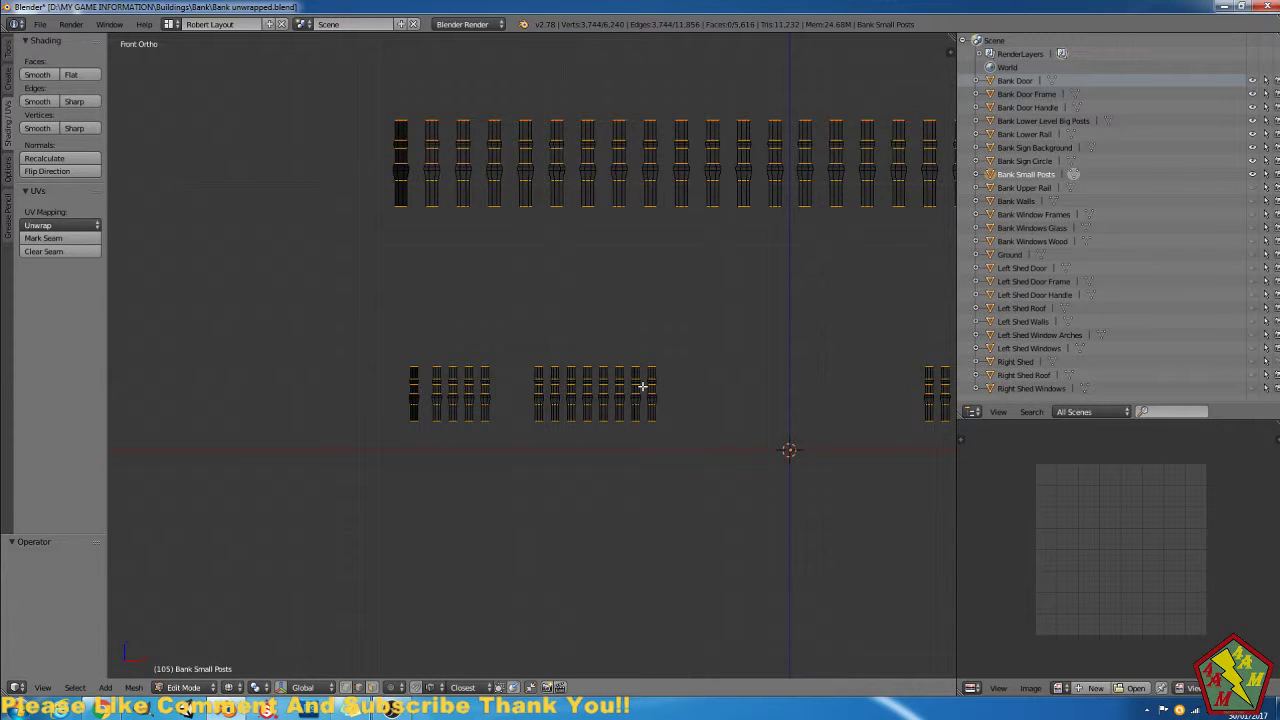
click(75, 239)
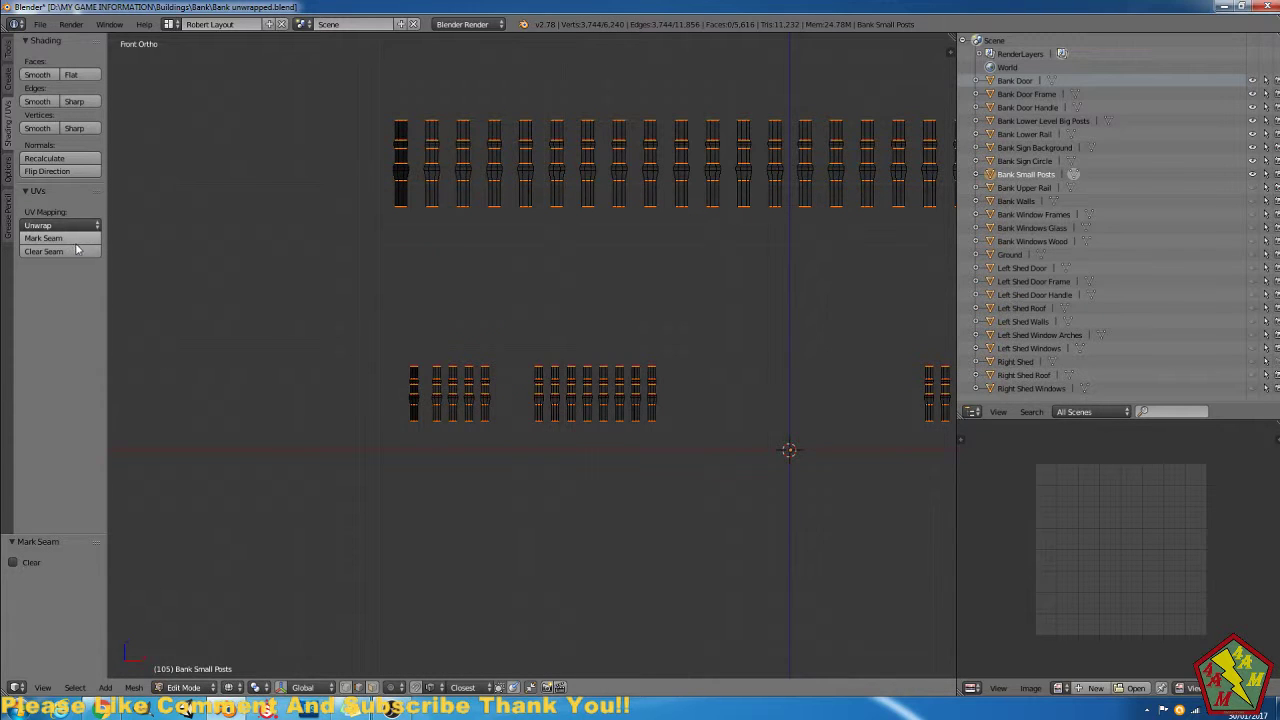
Show the posts in solid shading and start a new selection with vertical edge loops on the upper row's left-side posts.
middle_drag(540, 385, 557, 358)
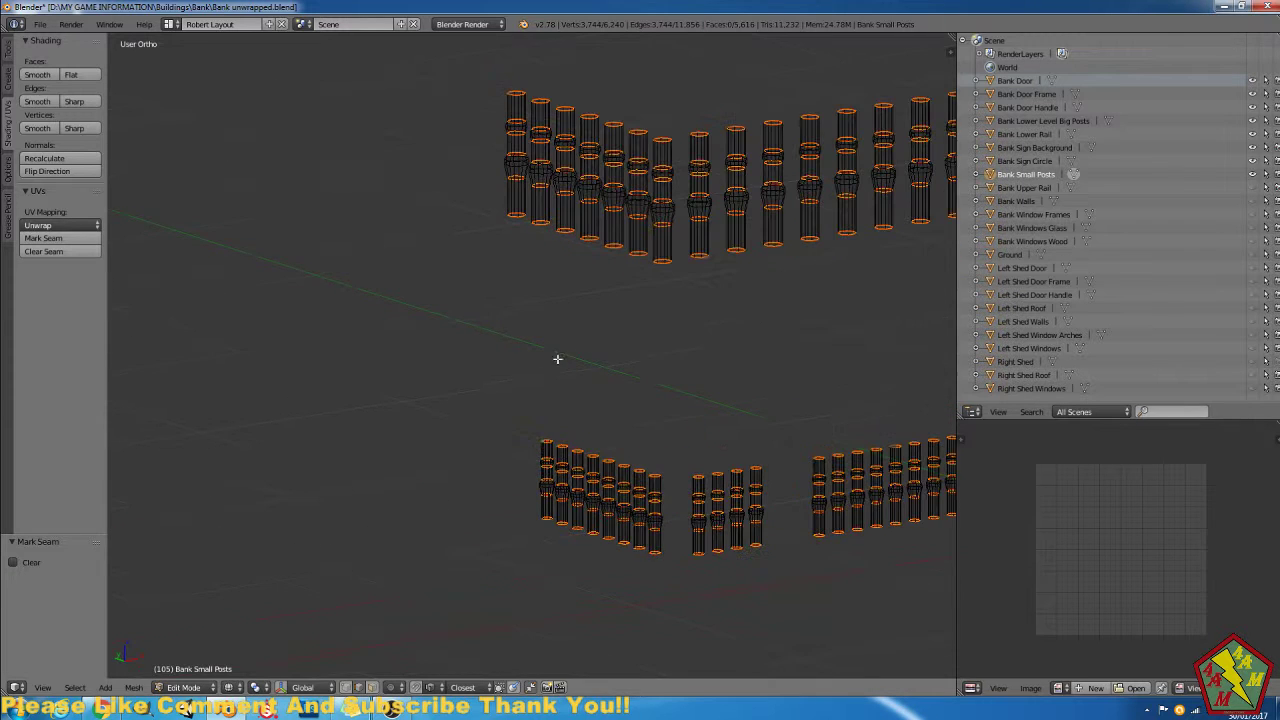
key(z)
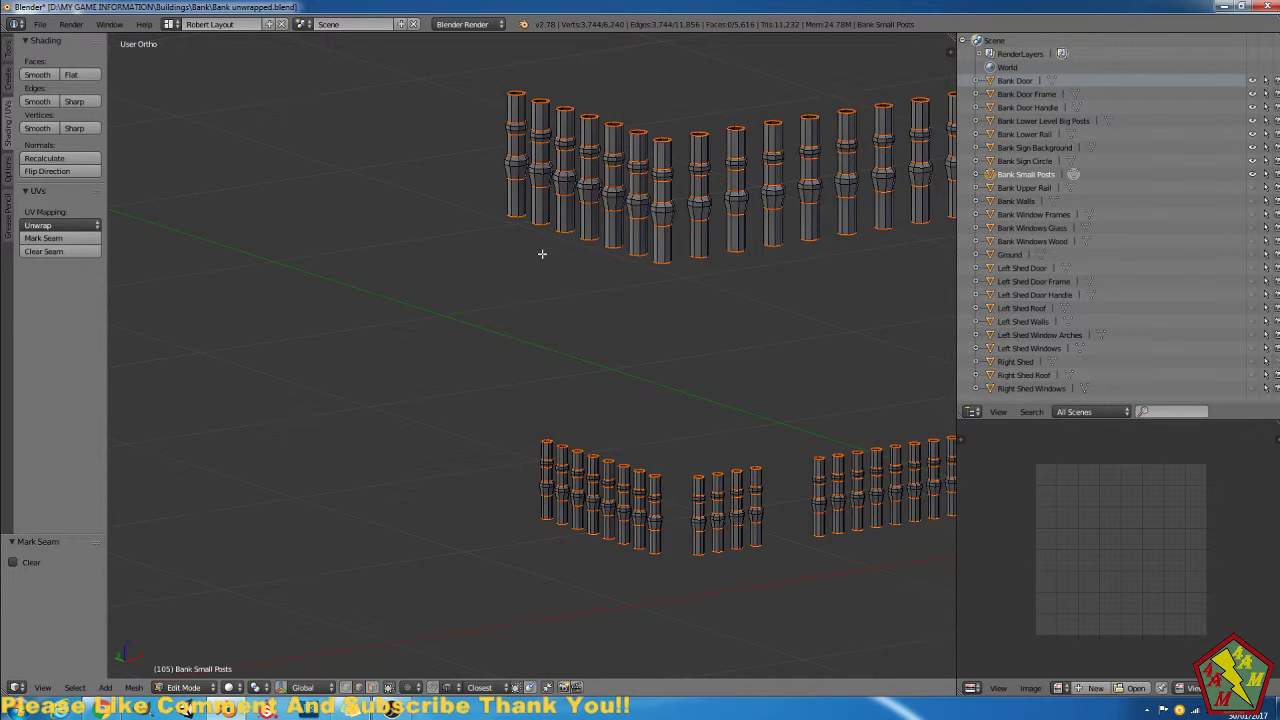
right_click(516, 204)
alt+right_click(517, 202)
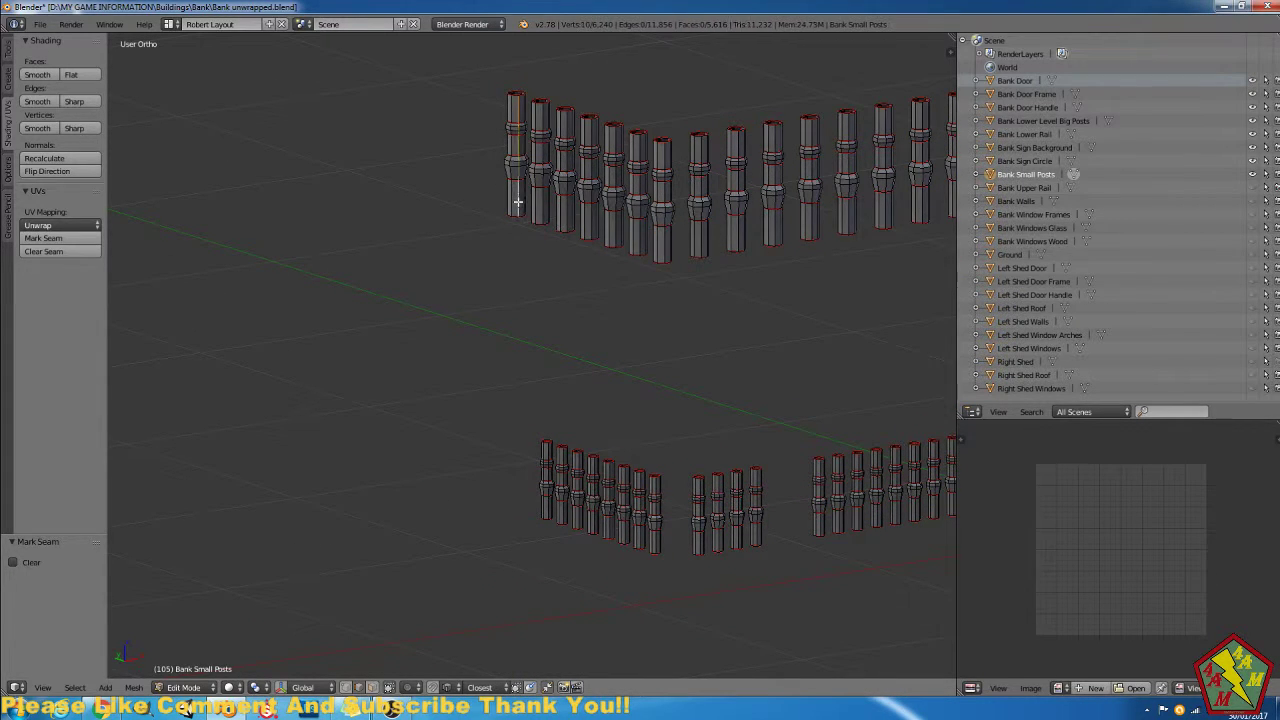
alt+shift+right_click(540, 202)
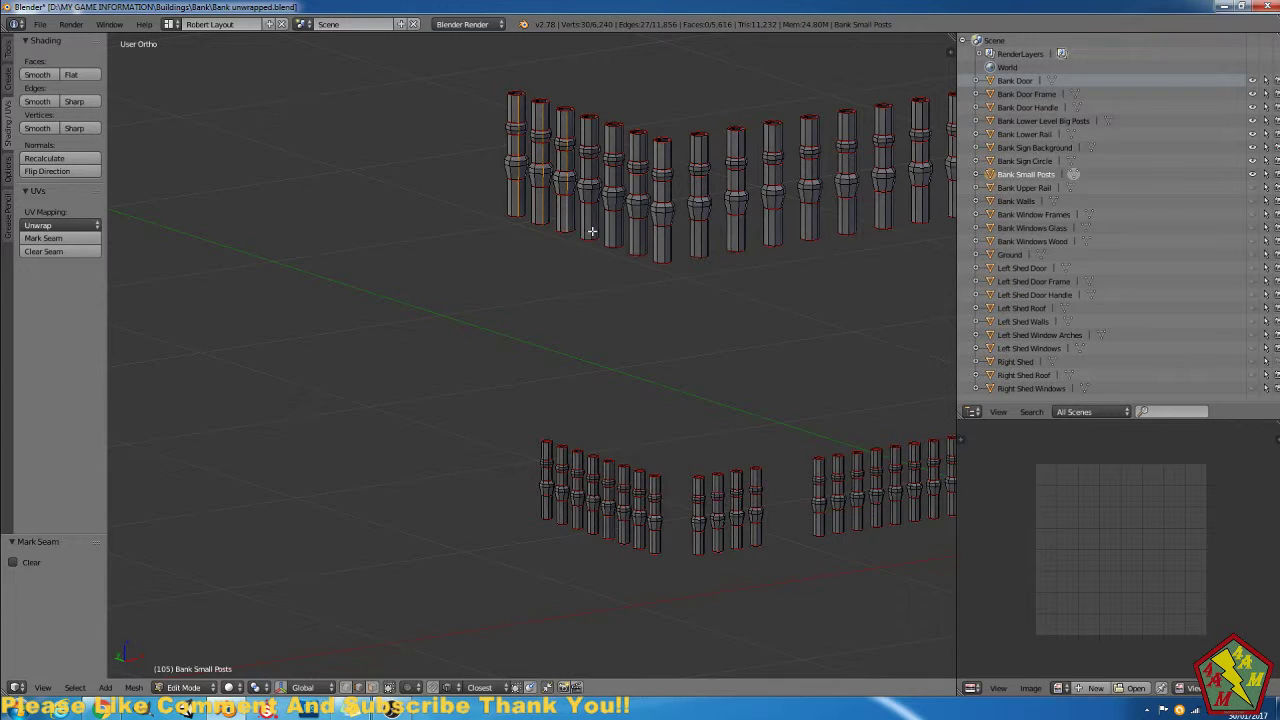
alt+shift+right_click(591, 231)
alt+shift+right_click(614, 242)
alt+shift+right_click(637, 250)
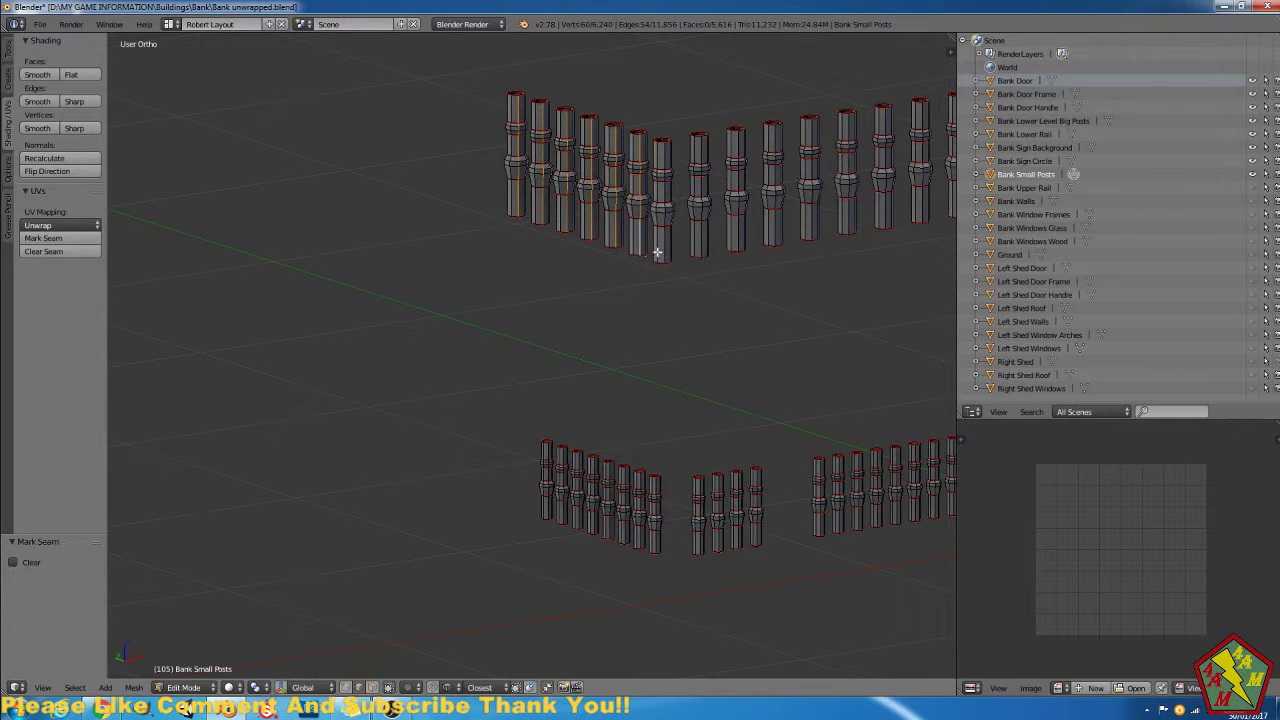
Add a vertical edge loop on the upper row's left corner post and the neighbouring front posts to the selection.
alt+shift+right_click(664, 250)
alt+shift+right_click(700, 247)
alt+shift+right_click(740, 243)
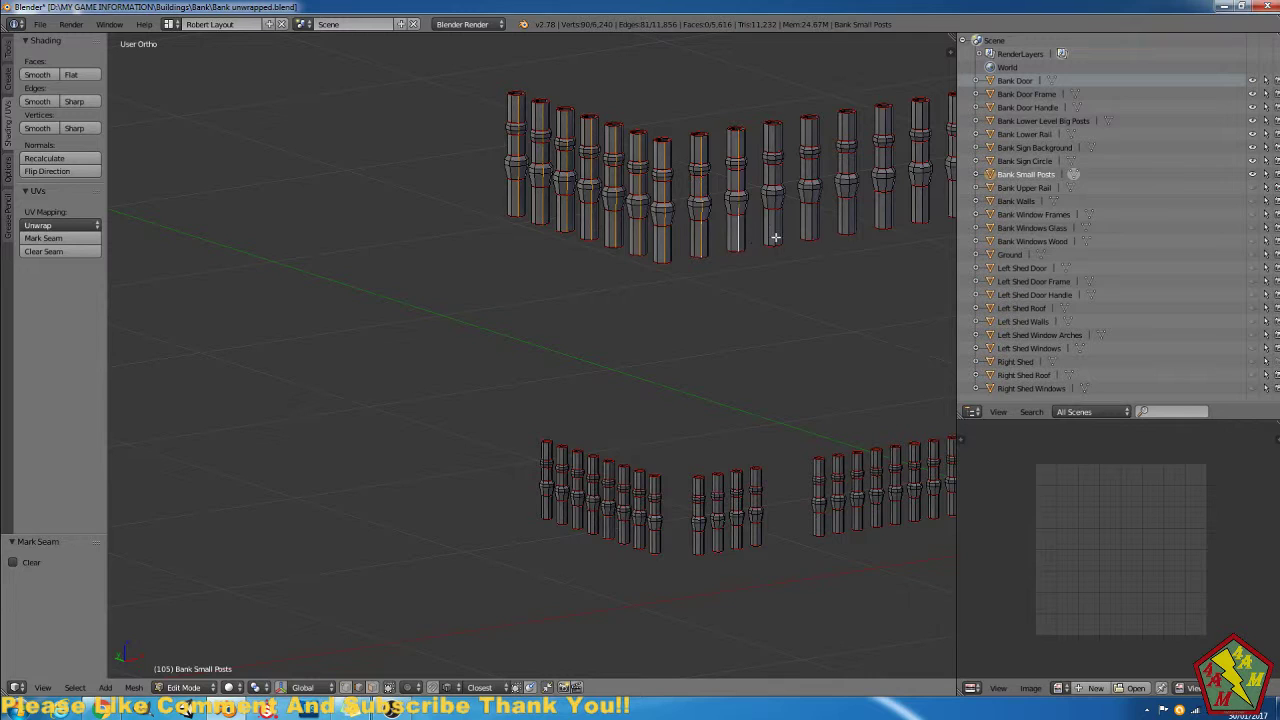
alt+shift+right_click(775, 237)
alt+shift+right_click(808, 237)
alt+shift+right_click(807, 232)
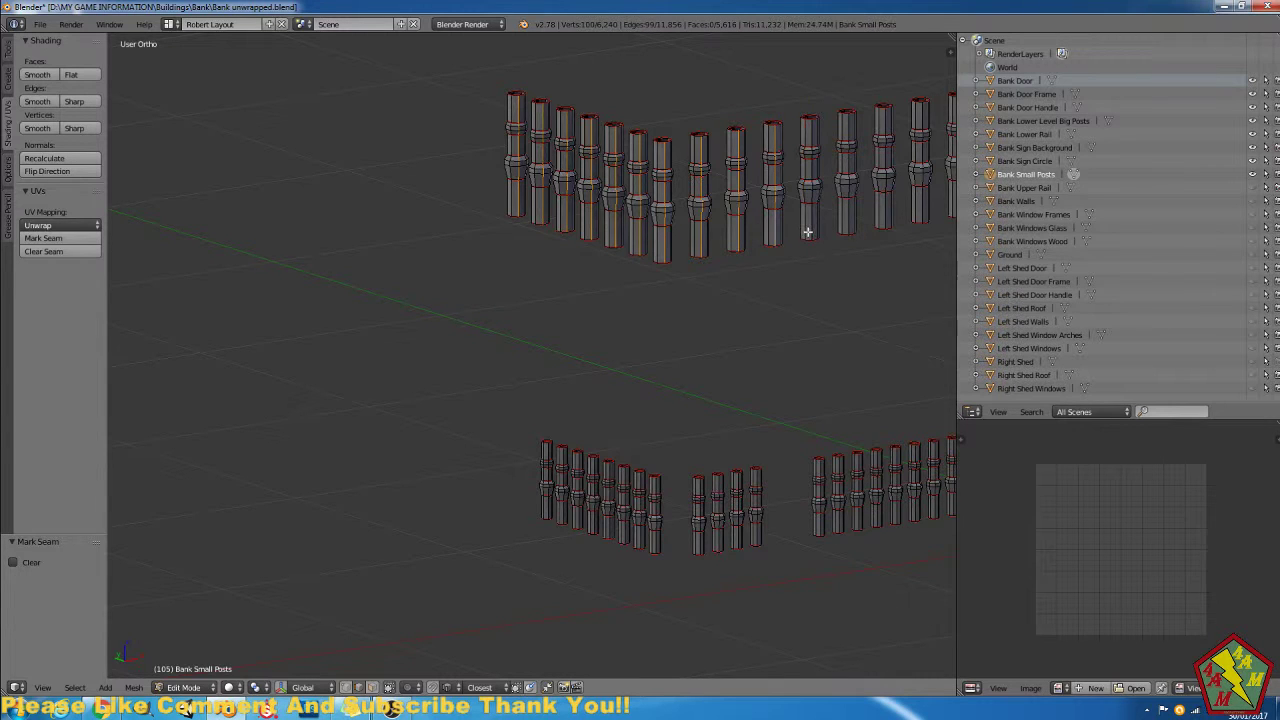
alt+shift+right_click(812, 233)
alt+shift+right_click(847, 228)
alt+shift+right_click(884, 225)
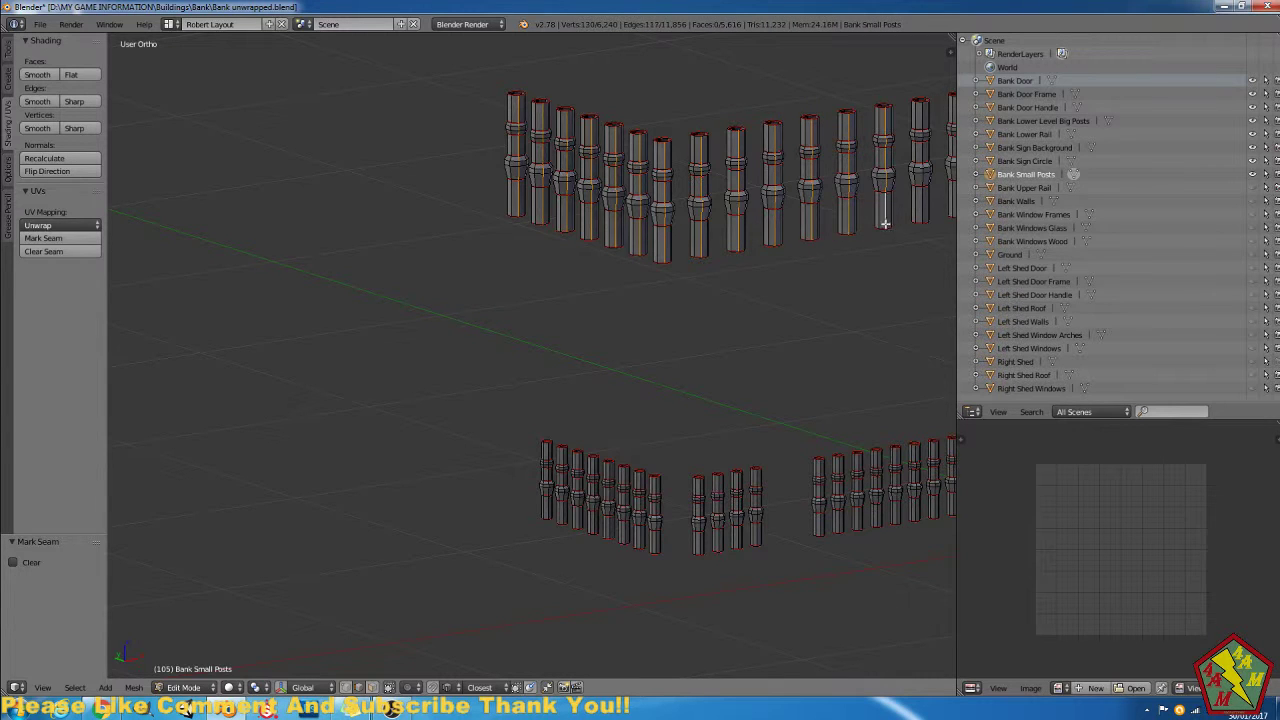
Add a vertical edge loop on each post along the middle and right stretch of the upper front row to the selection.
shift+middle_drag(899, 288, 474, 371)
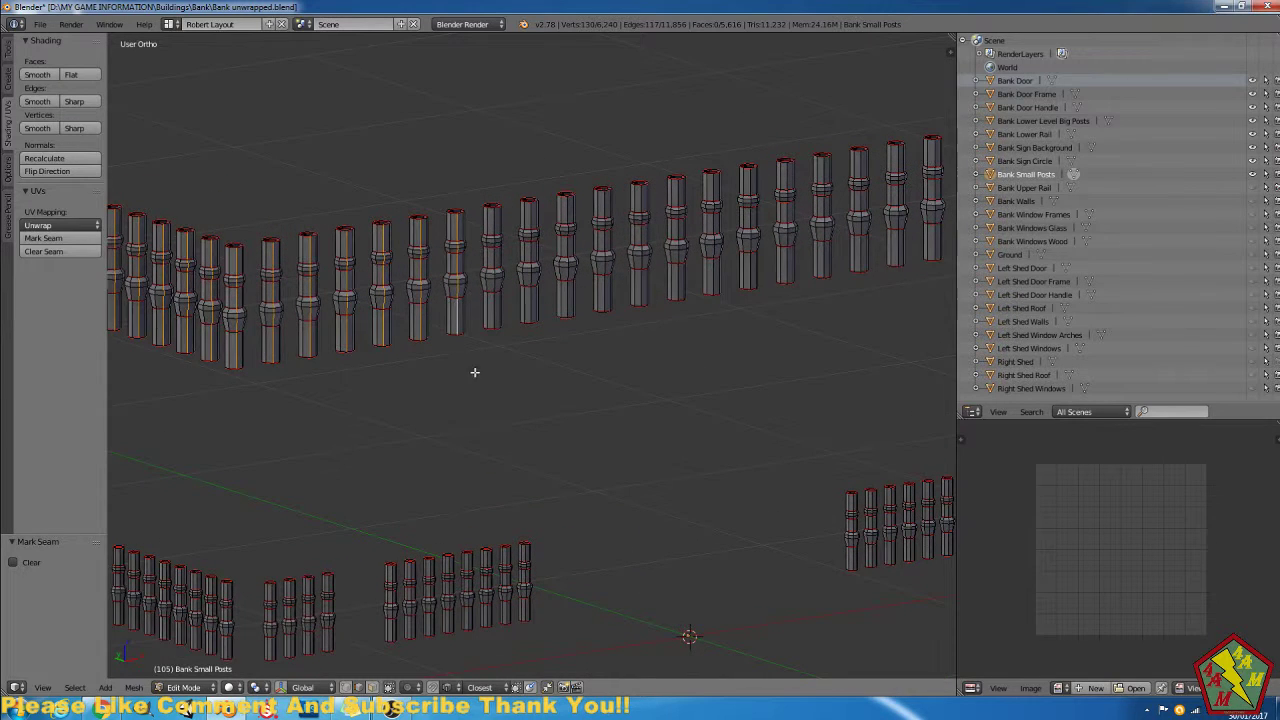
alt+shift+right_click(494, 320)
alt+shift+right_click(532, 316)
alt+shift+right_click(568, 306)
alt+shift+right_click(603, 306)
alt+shift+right_click(640, 298)
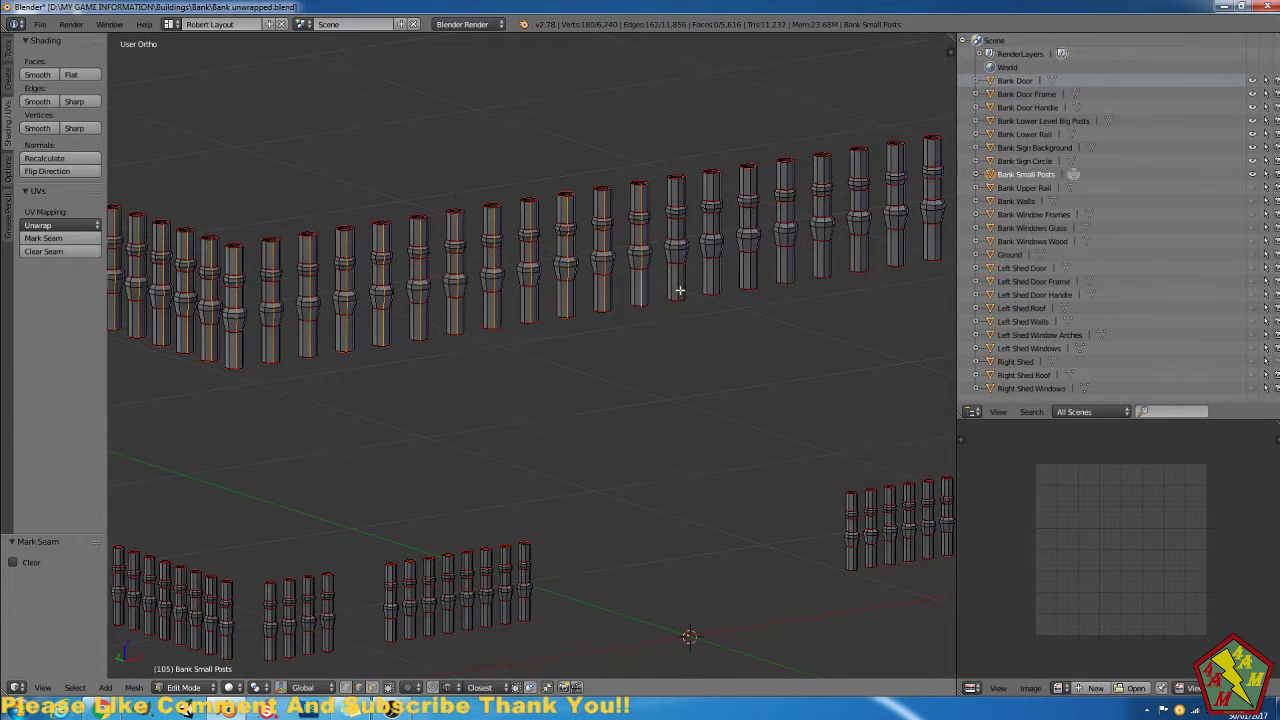
alt+shift+right_click(679, 290)
alt+shift+right_click(716, 284)
alt+shift+right_click(749, 282)
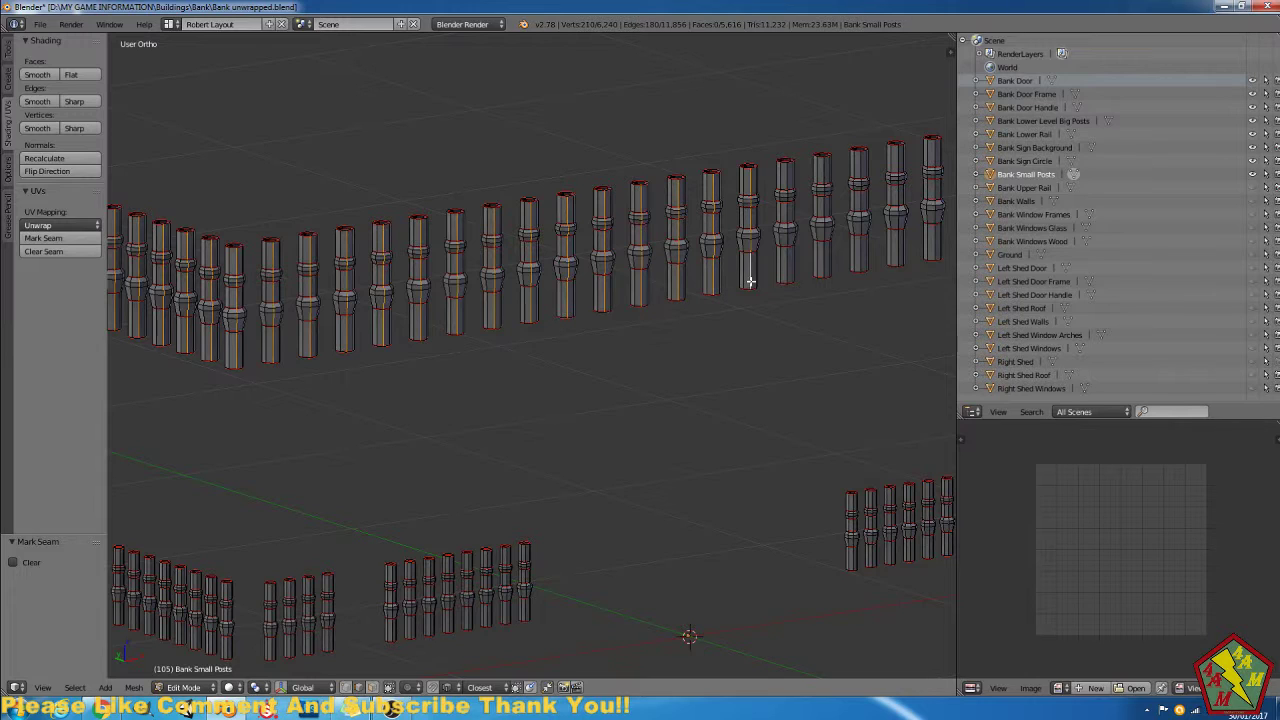
alt+shift+right_click(786, 275)
alt+shift+right_click(823, 265)
alt+shift+right_click(859, 266)
alt+shift+right_click(895, 256)
Add a vertical edge loop on the remaining upper front posts up to the right corner post to the selection.
middle_drag(903, 320, 601, 402)
alt+shift+right_click(632, 332)
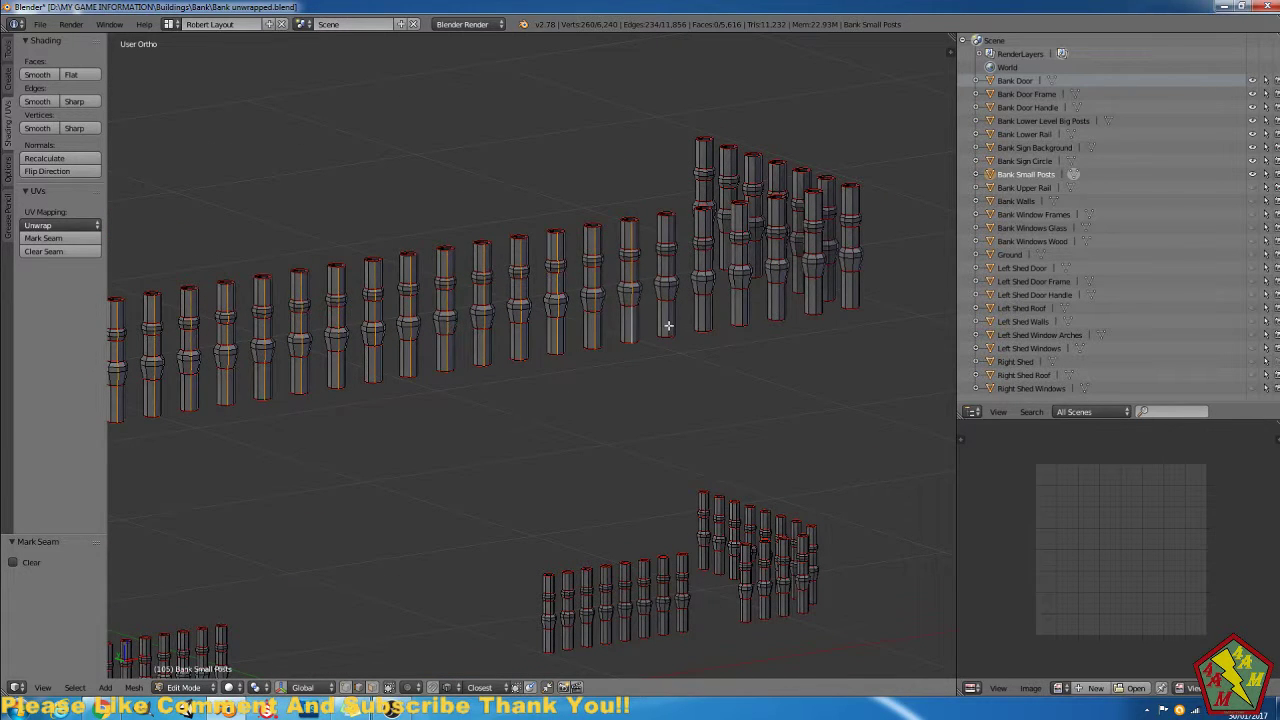
alt+shift+right_click(707, 316)
alt+shift+right_click(748, 315)
alt+shift+right_click(777, 311)
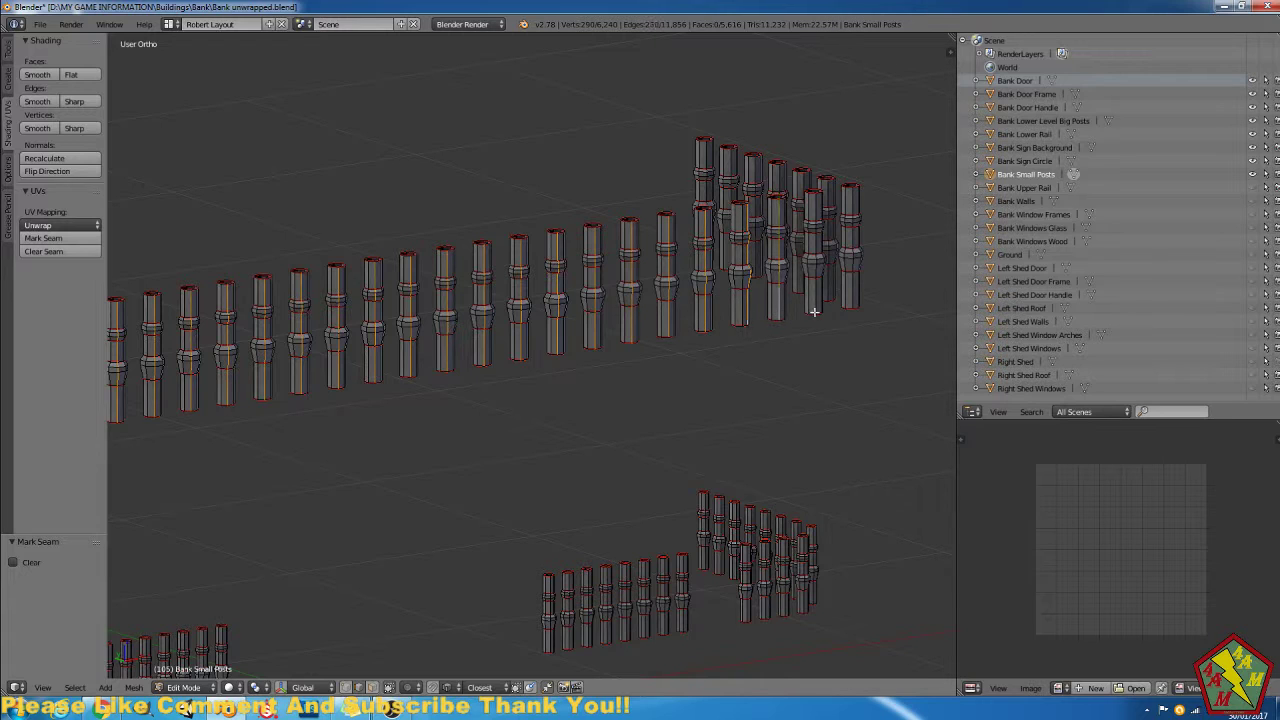
alt+shift+right_click(815, 300)
alt+shift+right_click(843, 299)
Add a vertical edge loop on the upper row's right-side posts behind the corner to the selection.
alt+shift+right_click(828, 293)
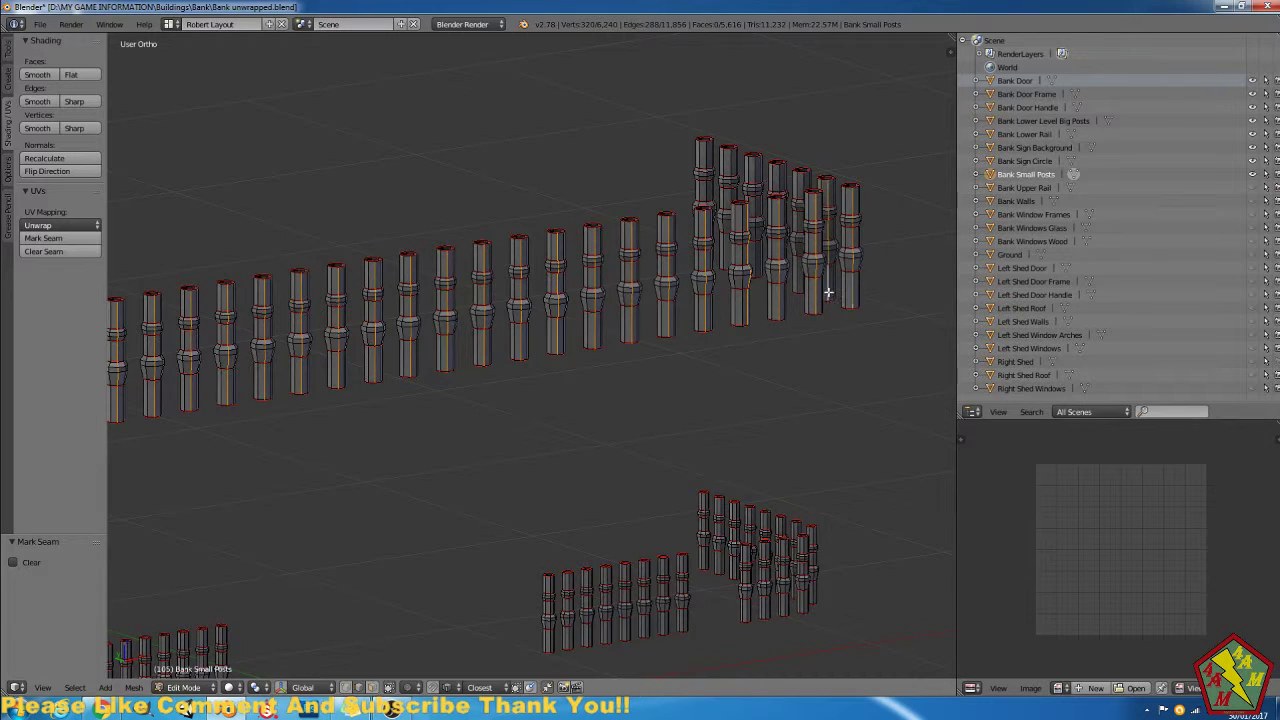
alt+shift+right_click(800, 188)
alt+shift+right_click(777, 178)
alt+shift+right_click(748, 172)
alt+shift+right_click(724, 165)
alt+shift+right_click(701, 160)
shift+middle_drag(683, 526, 640, 271)
scroll(690, 346, up, 2)
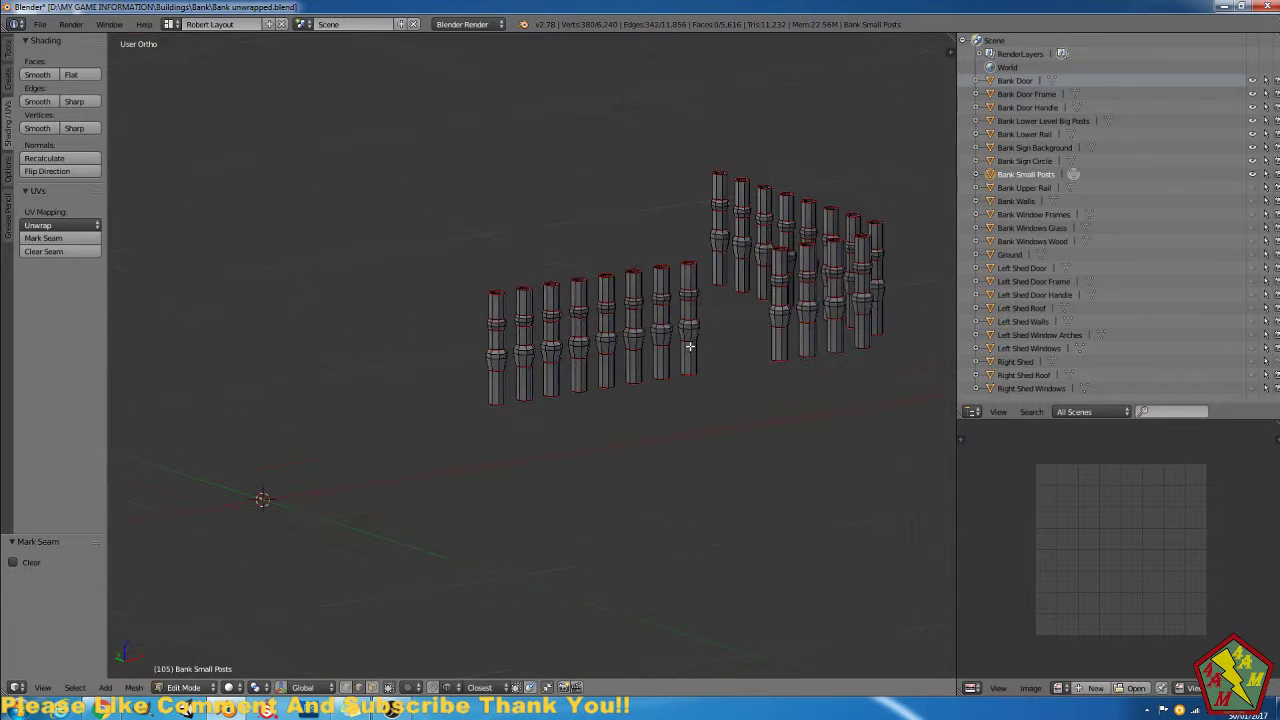
Add a vertical edge loop on the posts of the lower right group's receding side row to the selection.
alt+shift+right_click(722, 222)
alt+shift+right_click(744, 228)
alt+shift+right_click(765, 237)
alt+shift+right_click(808, 218)
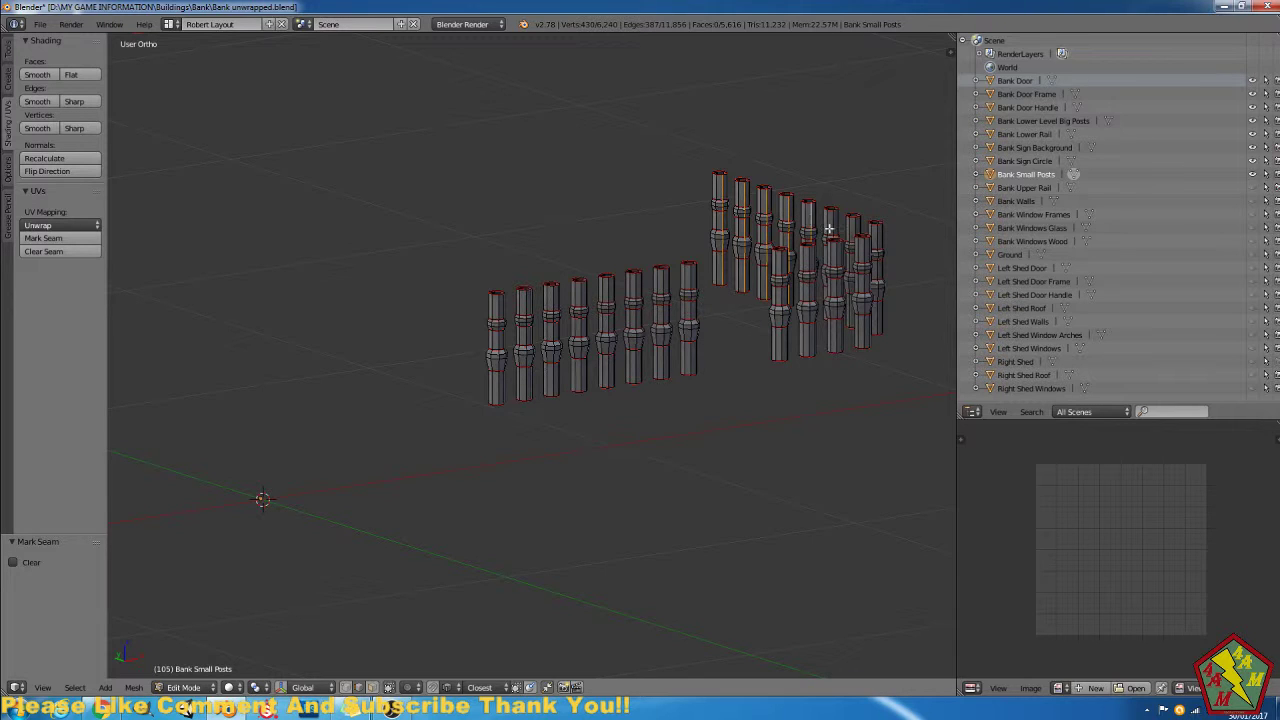
alt+shift+right_click(831, 226)
alt+shift+right_click(878, 234)
Add a vertical edge loop on each of the four front posts at the lower right corner to the selection.
alt+shift+right_click(864, 252)
alt+shift+right_click(836, 261)
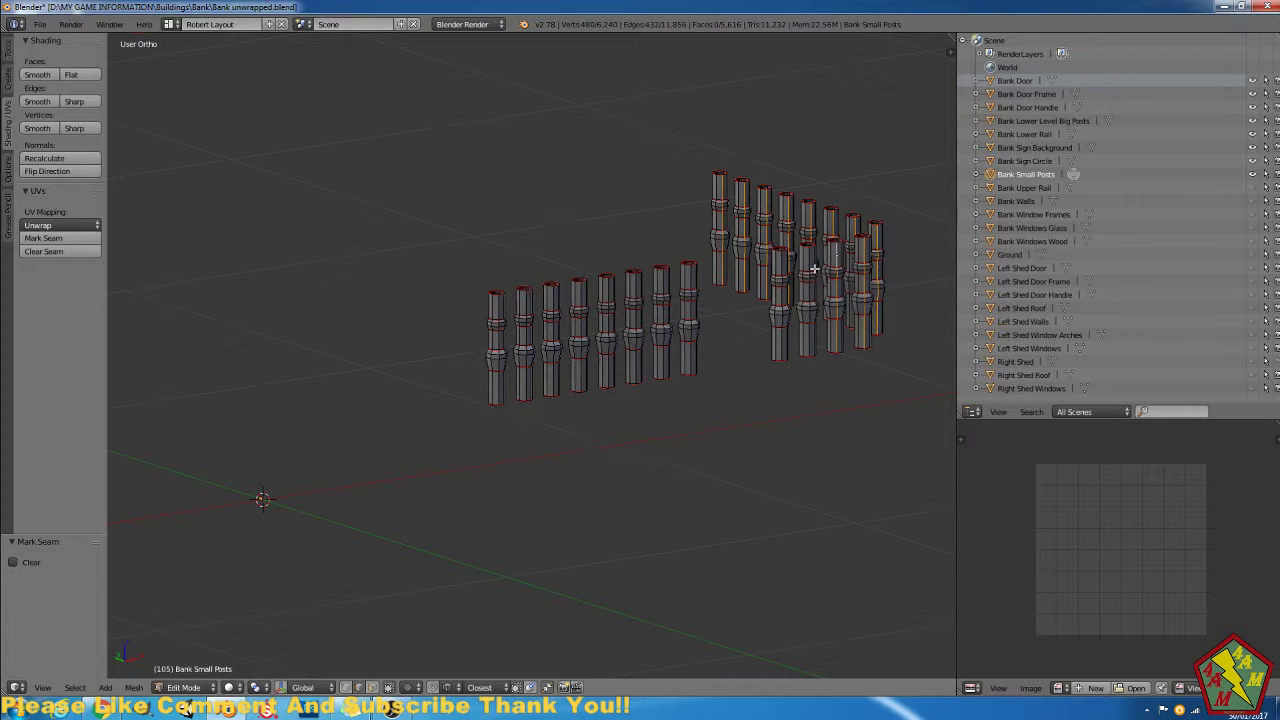
alt+shift+right_click(808, 266)
alt+shift+right_click(780, 263)
Add a vertical edge loop on each of the eight posts in the lower right group's long front row to the selection.
alt+shift+right_click(691, 282)
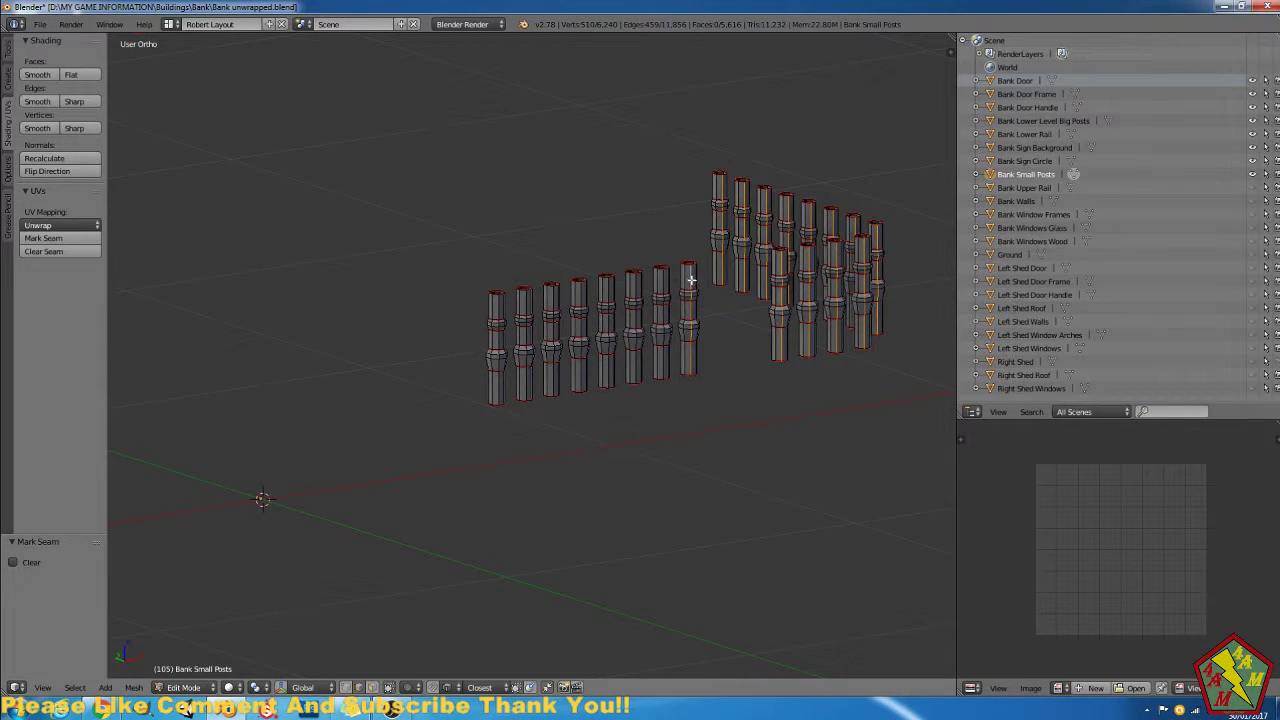
alt+shift+right_click(659, 287)
alt+shift+right_click(631, 293)
alt+shift+right_click(603, 298)
alt+shift+right_click(576, 299)
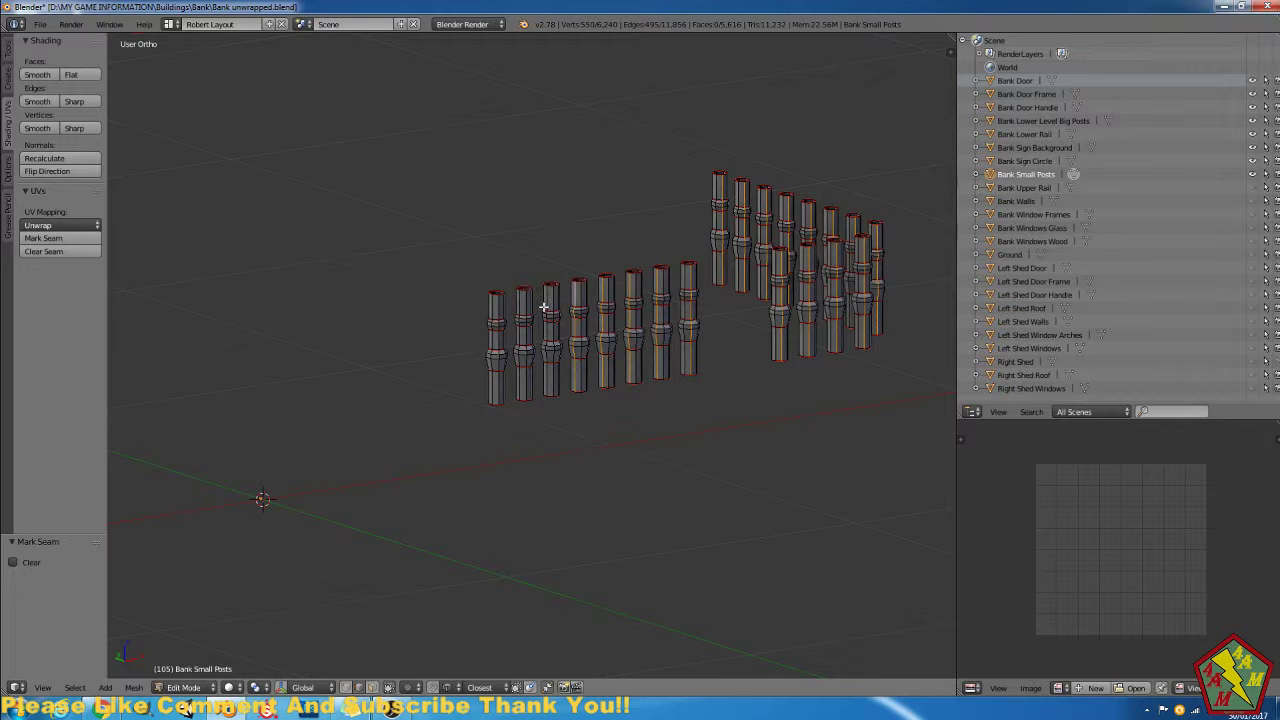
alt+shift+right_click(547, 308)
alt+shift+right_click(521, 311)
alt+shift+right_click(491, 318)
Add a vertical edge loop on each of the eight posts in the lower left group's long front row to the selection.
scroll(491, 366, down, 2)
shift+middle_drag(374, 437, 654, 398)
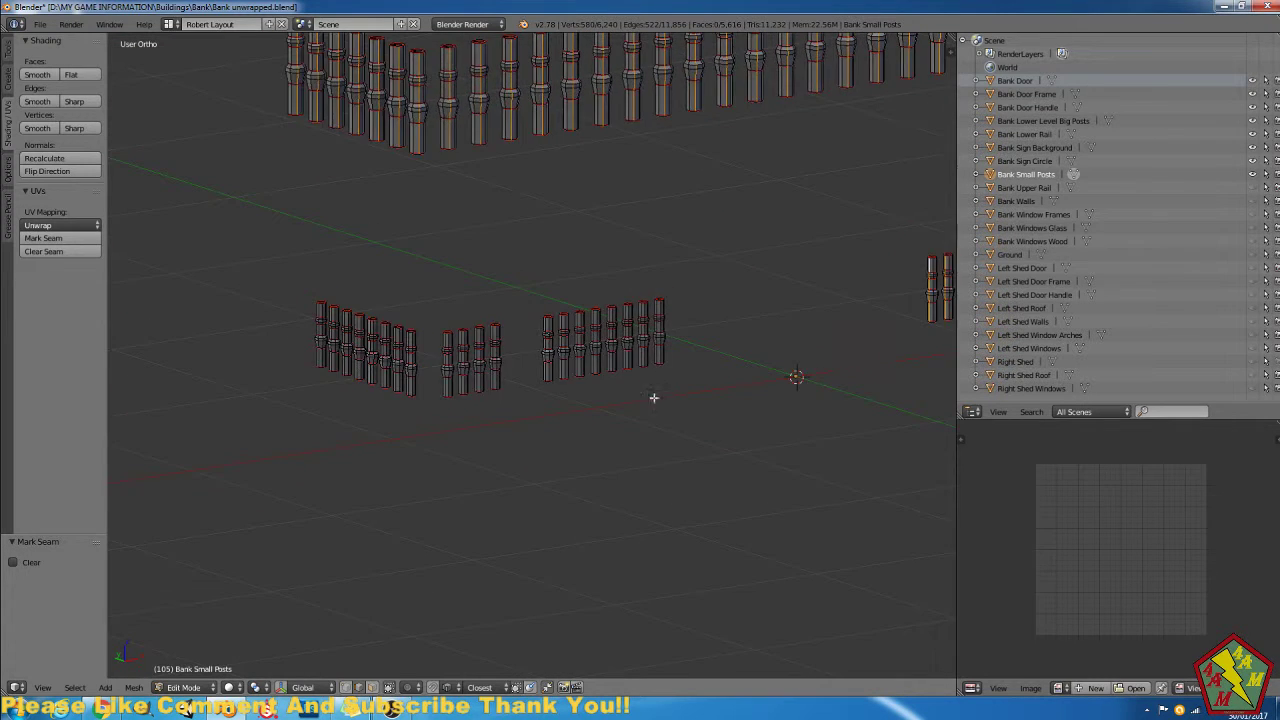
scroll(654, 398, up, 4)
shift+right_click(793, 261)
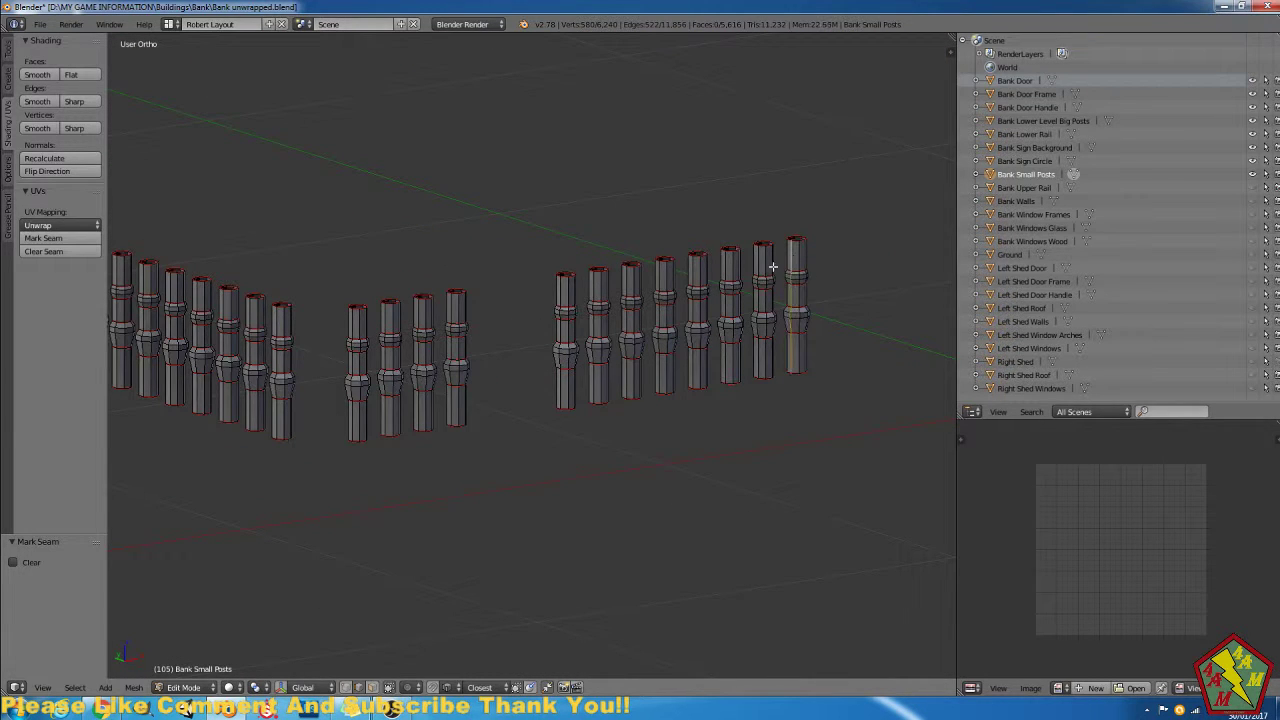
alt+shift+right_click(763, 268)
alt+shift+right_click(726, 277)
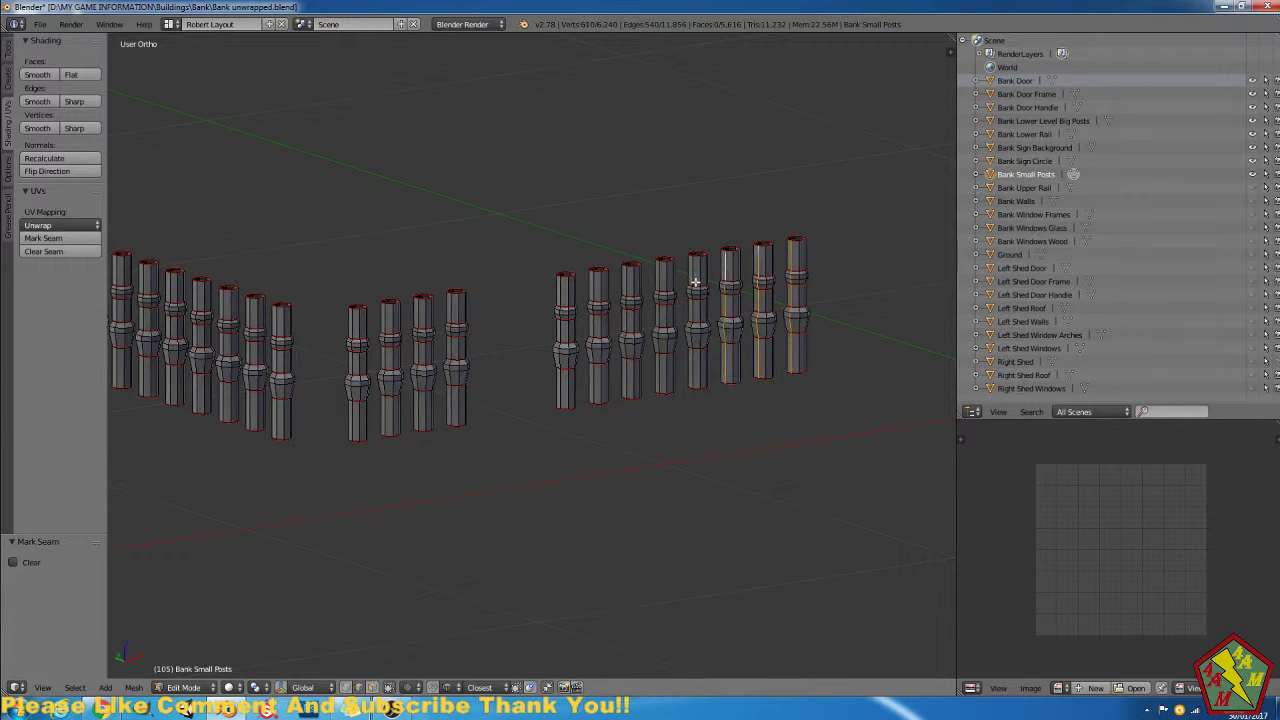
alt+shift+right_click(692, 283)
alt+shift+right_click(660, 290)
alt+shift+right_click(627, 296)
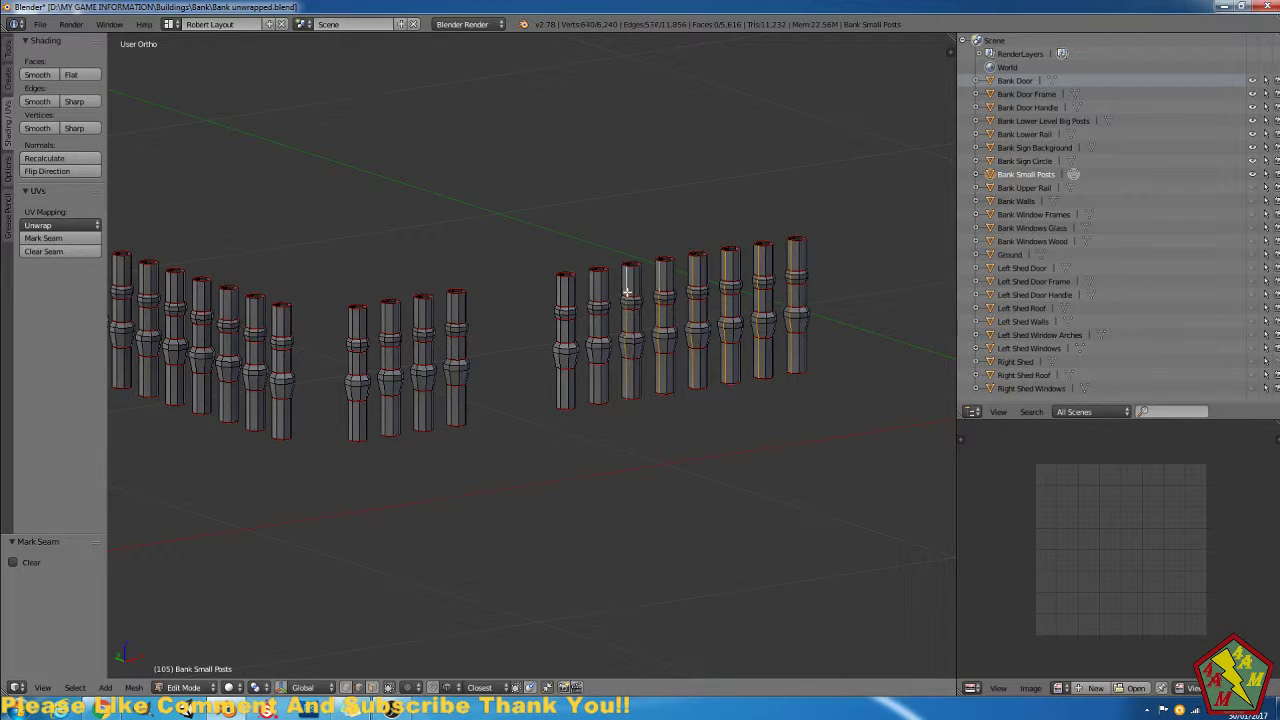
alt+shift+right_click(596, 298)
alt+shift+right_click(589, 298)
alt+shift+right_click(593, 298)
alt+shift+right_click(563, 302)
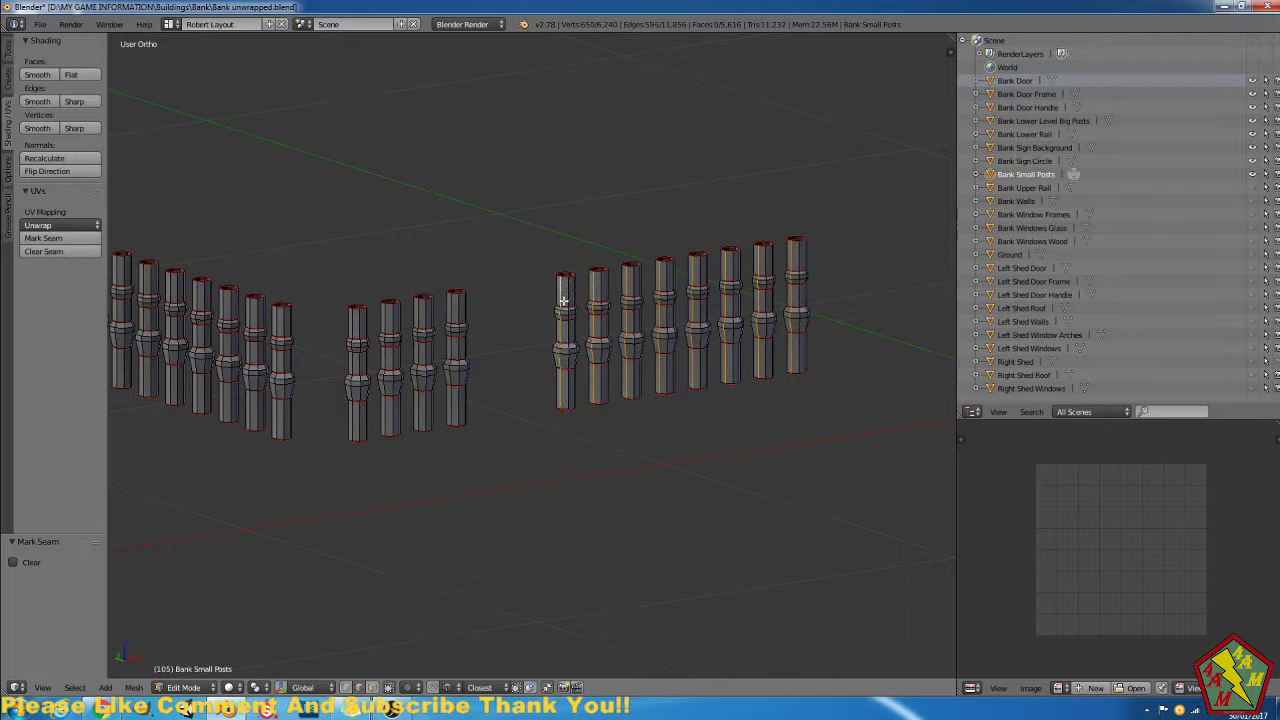
Add a vertical edge loop on each of the four front posts near the lower left corner to the selection.
alt+shift+right_click(454, 316)
alt+shift+right_click(423, 322)
alt+shift+right_click(415, 347)
alt+shift+right_click(390, 322)
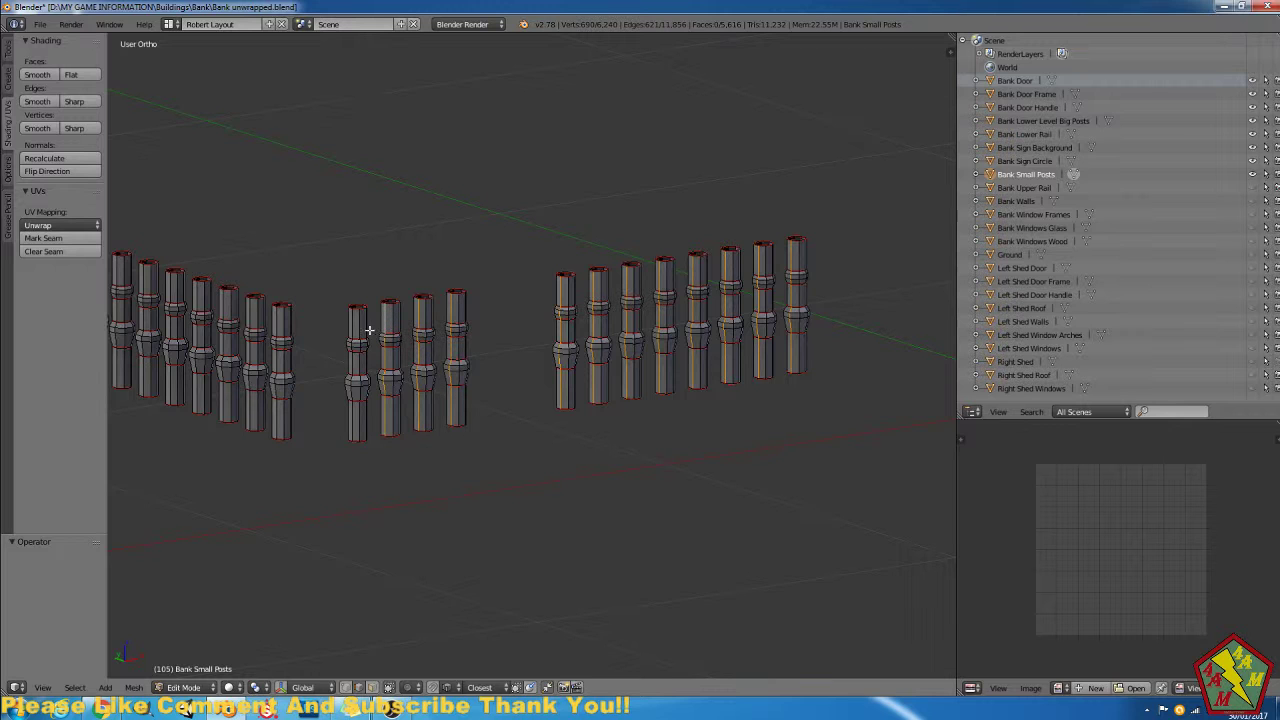
alt+shift+right_click(354, 328)
Add a vertical edge loop on the eight lower left side posts to the selection and mark all selected edges as seams.
shift+middle_drag(404, 385, 742, 431)
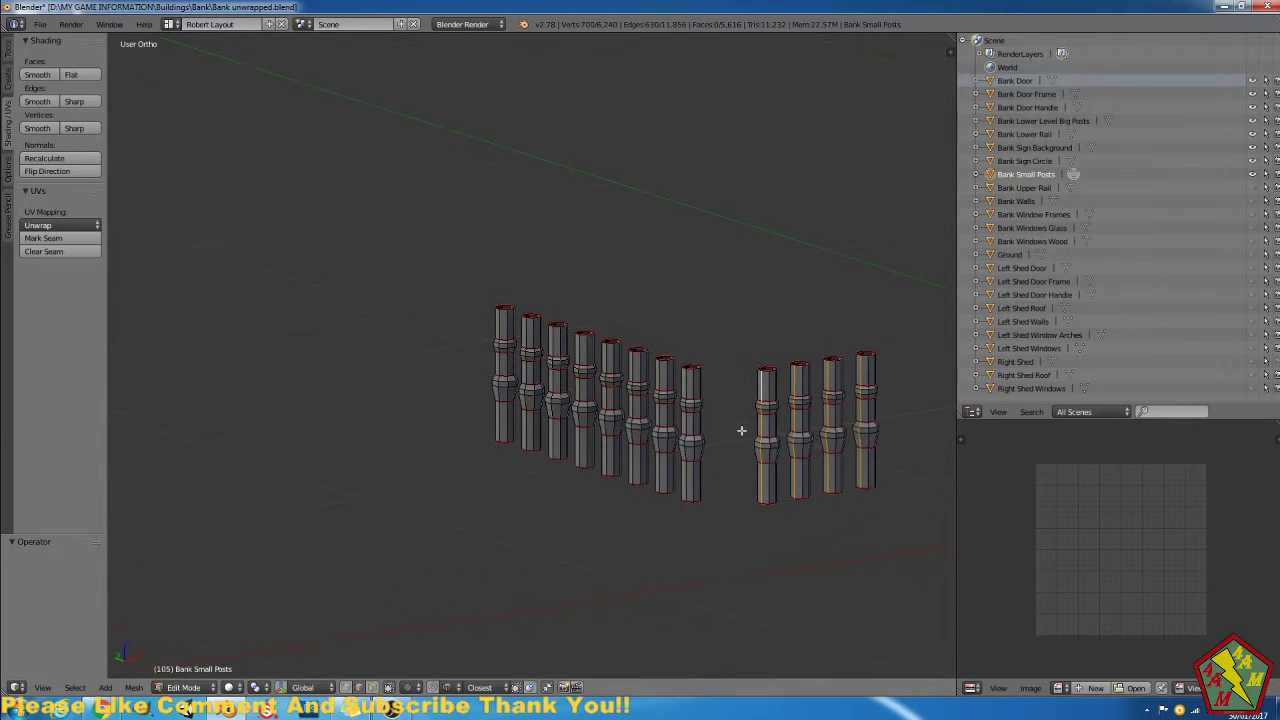
alt+shift+right_click(691, 380)
alt+shift+right_click(665, 380)
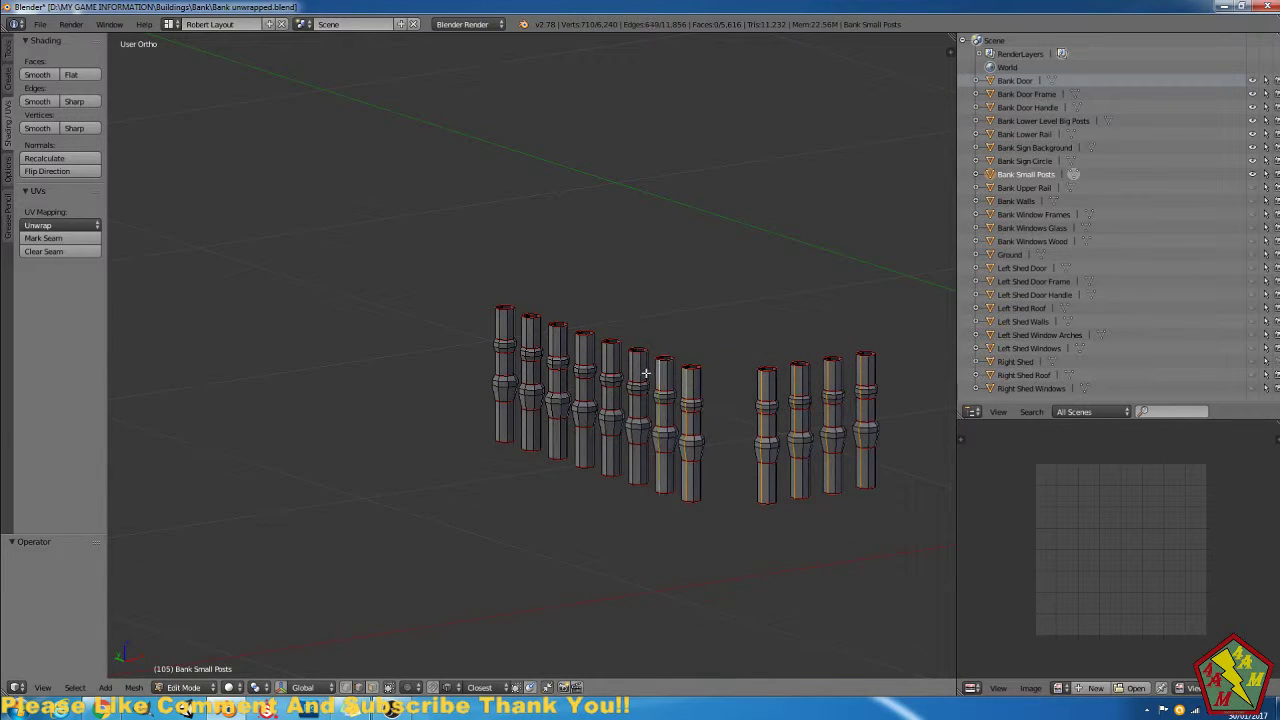
alt+shift+right_click(637, 366)
alt+shift+right_click(606, 360)
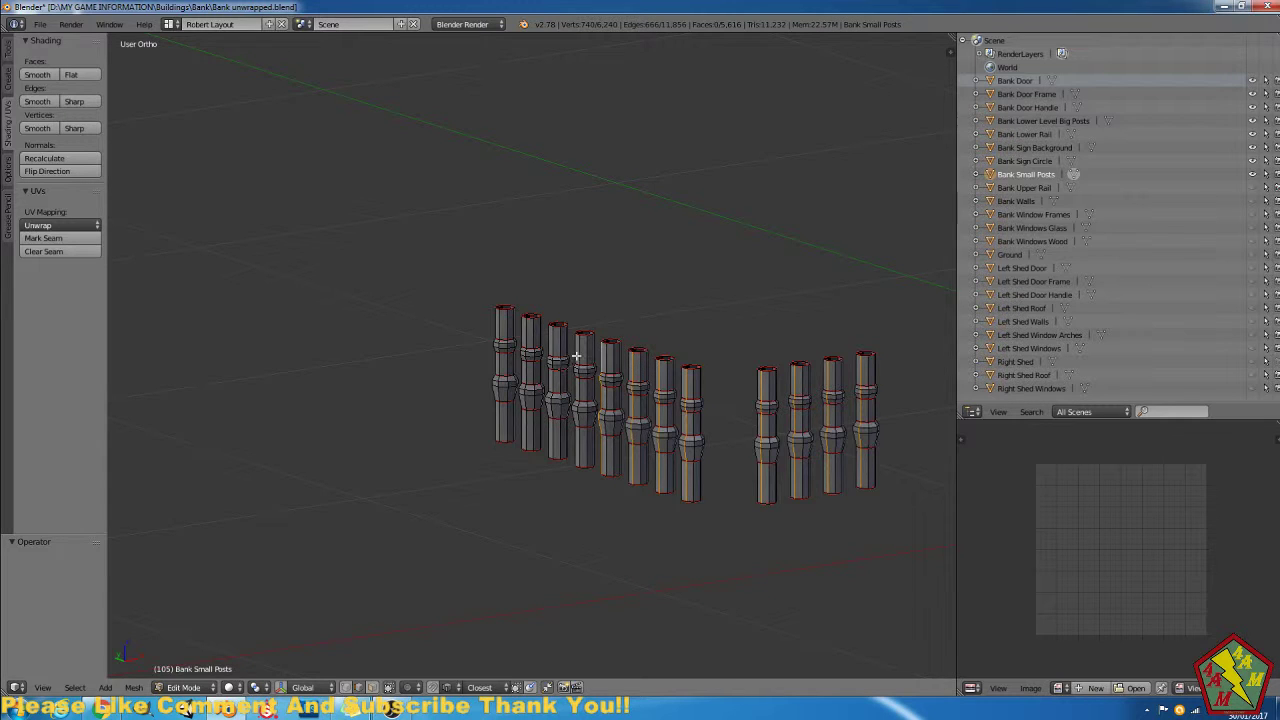
alt+shift+right_click(580, 355)
alt+shift+right_click(554, 350)
alt+shift+right_click(528, 338)
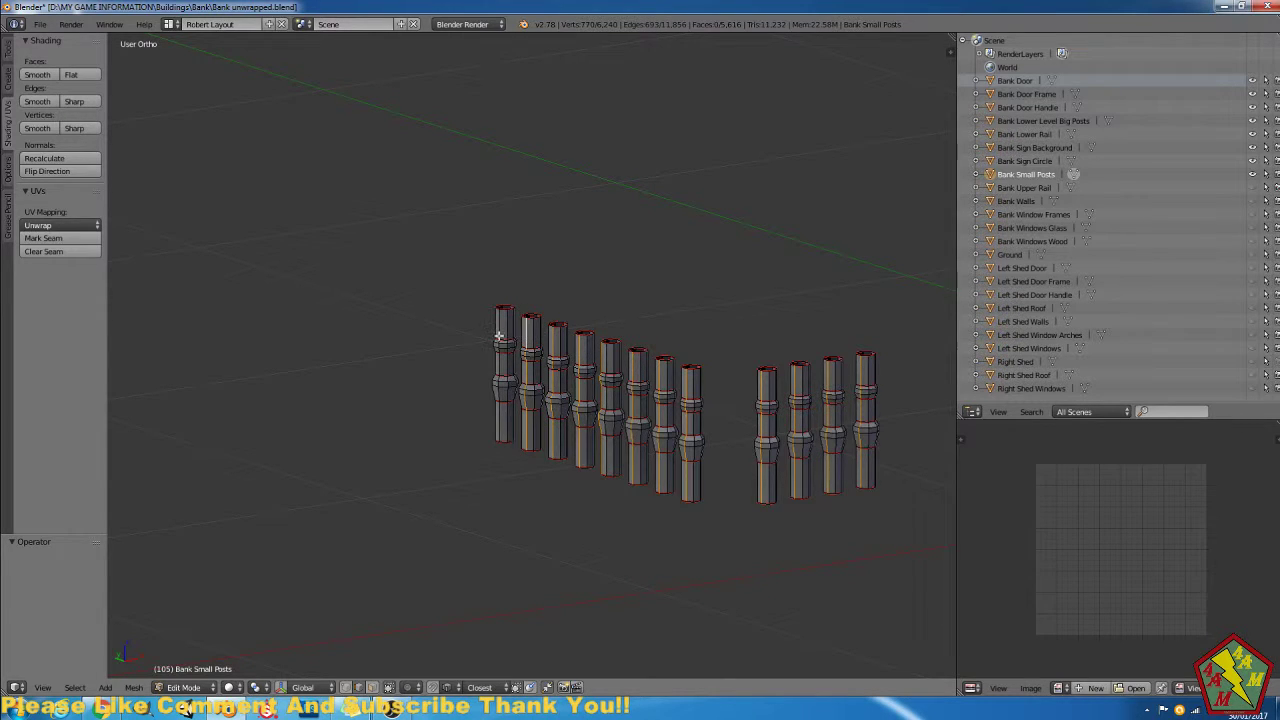
alt+shift+right_click(499, 333)
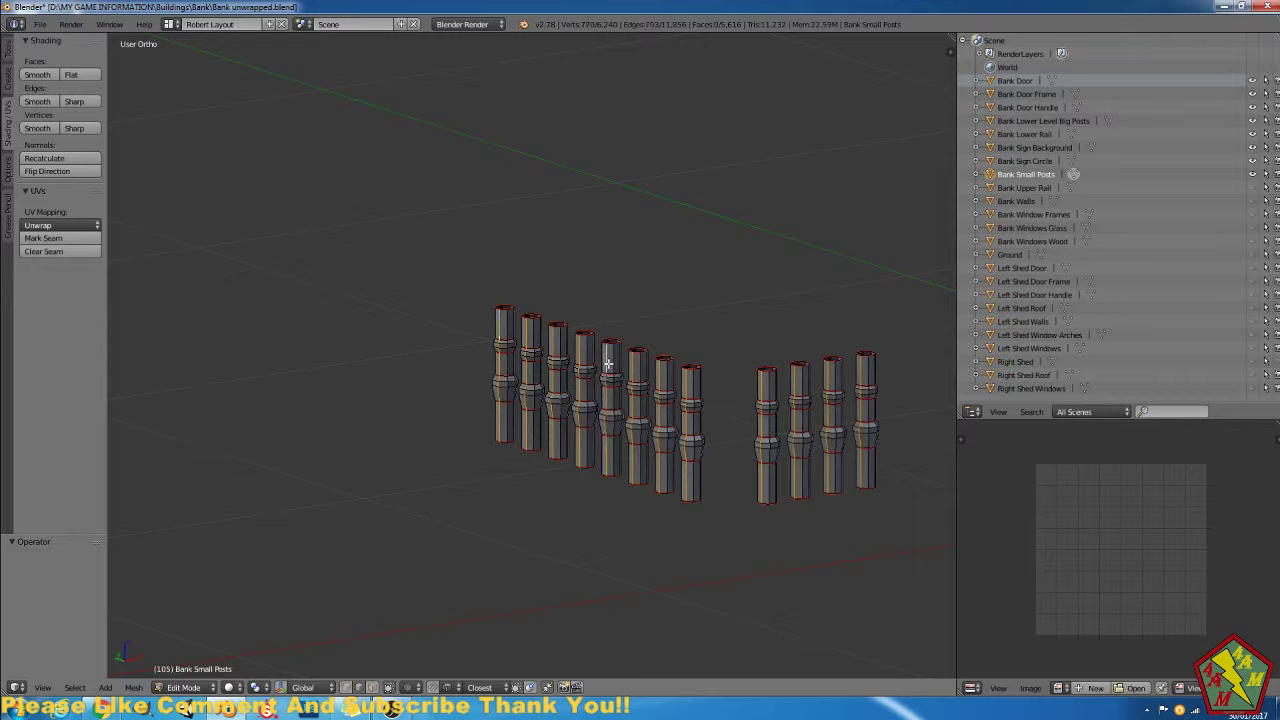
scroll(670, 440, down, 3)
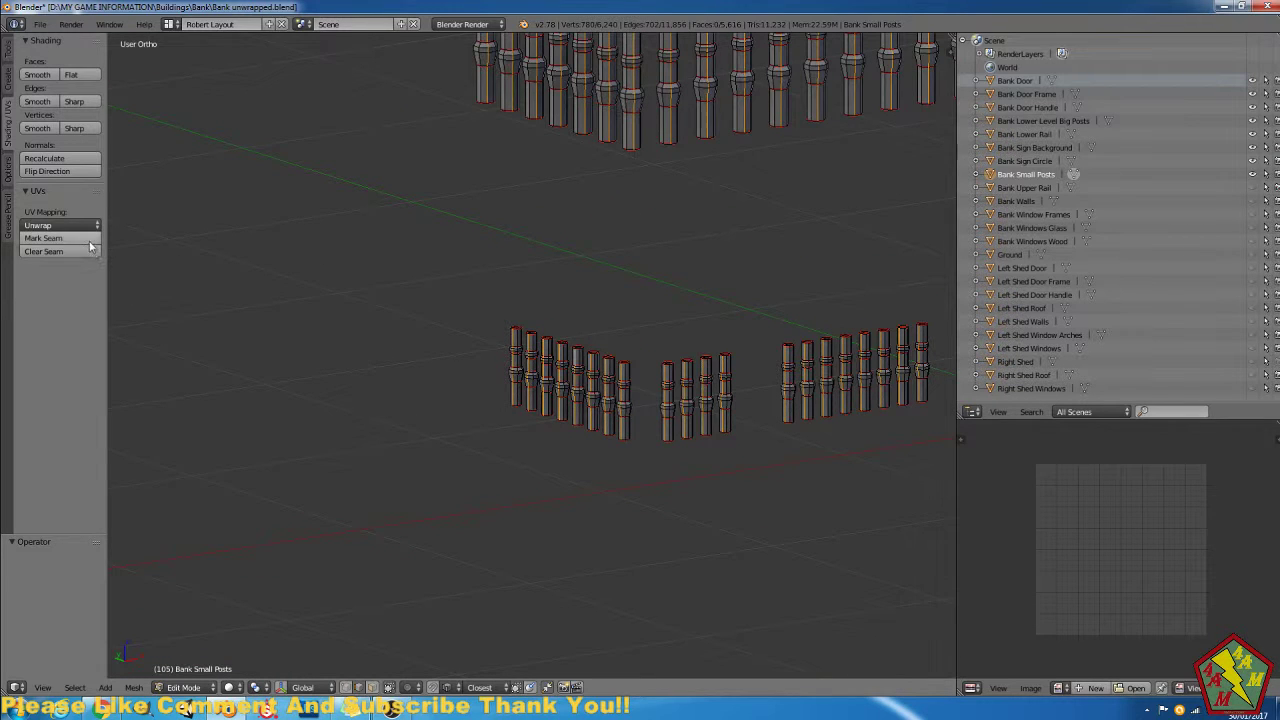
click(43, 238)
Select the whole Bank Small Posts mesh and UV unwrap it with Lightmap Pack at its default settings.
middle_drag(640, 440, 591, 503)
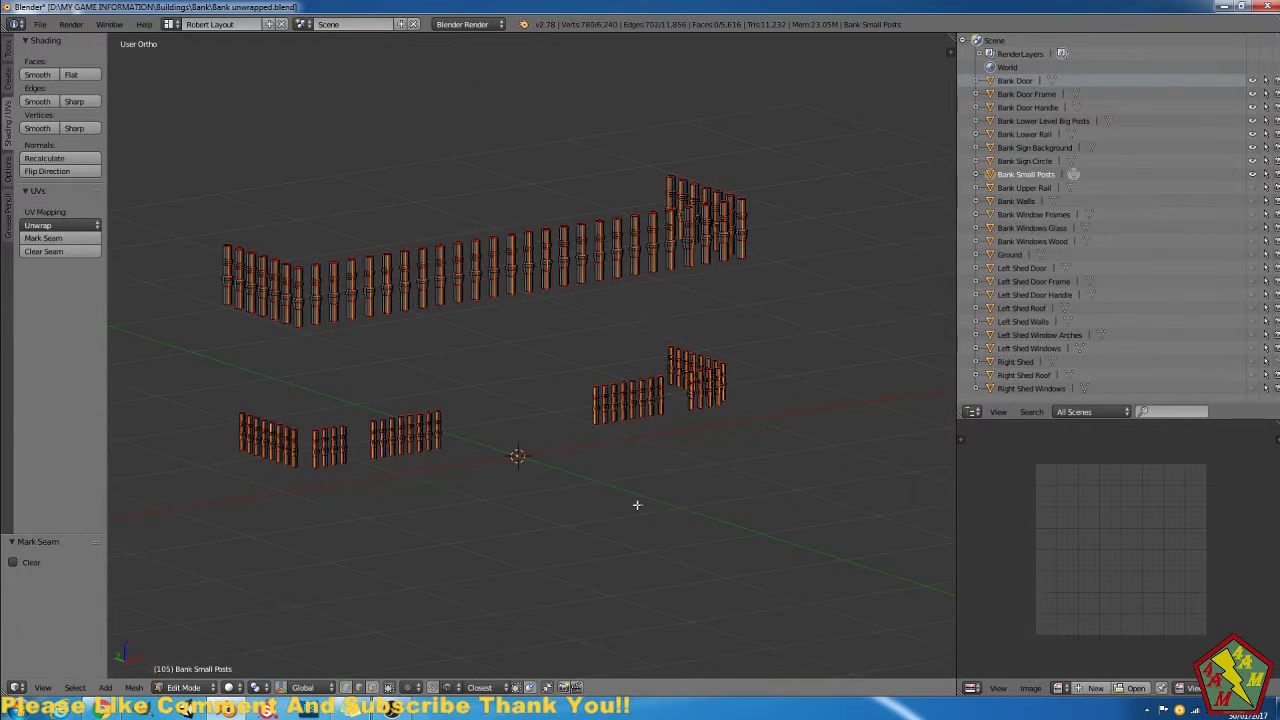
key(s)
key(Escape)
key(a)
key(u)
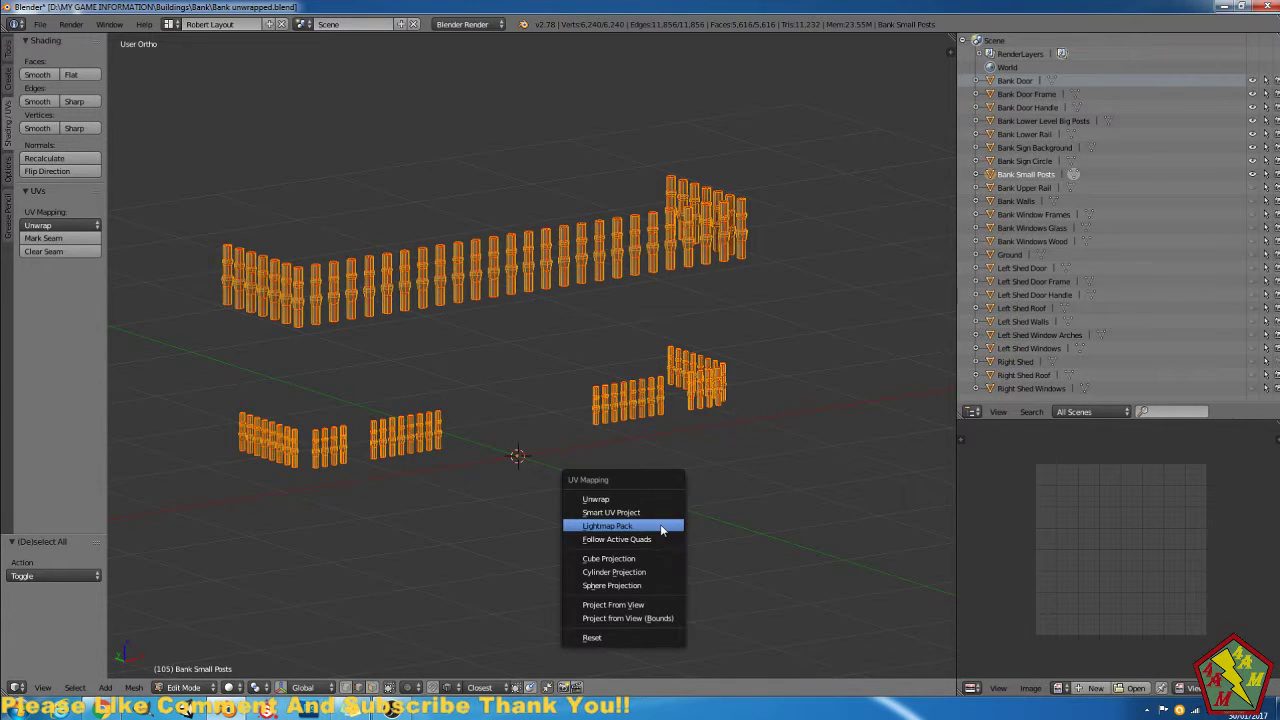
click(640, 526)
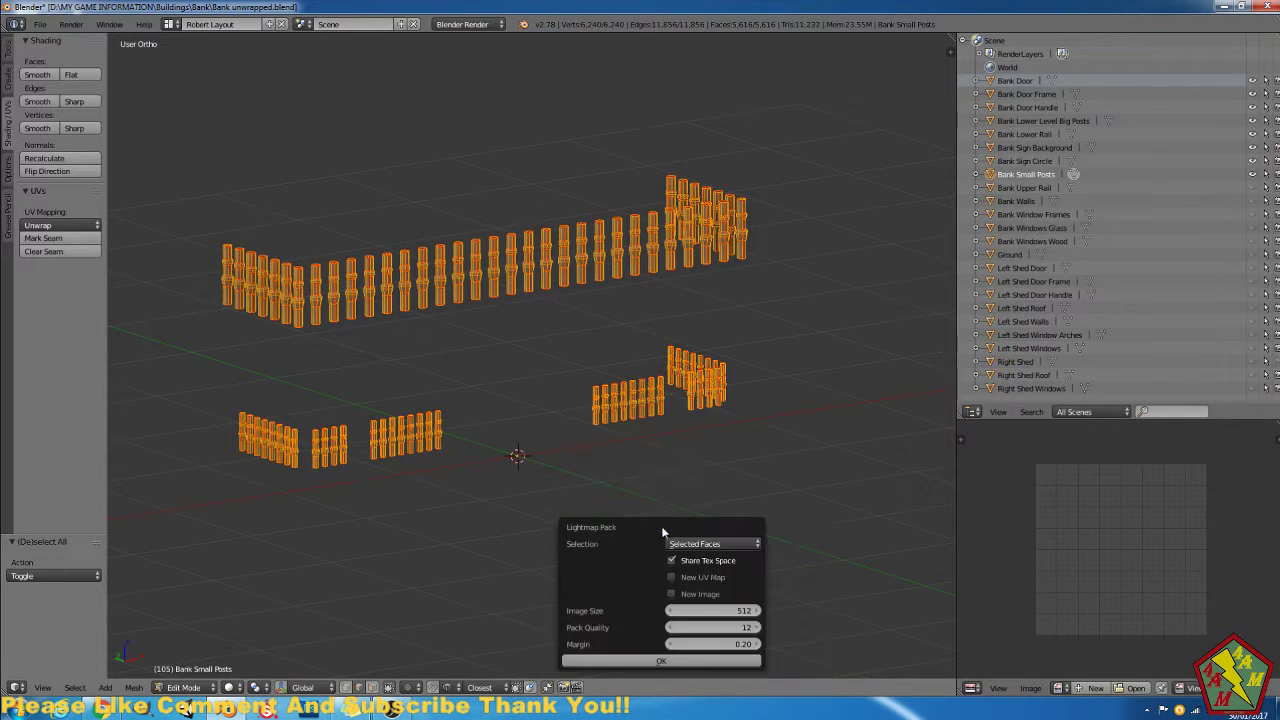
click(720, 663)
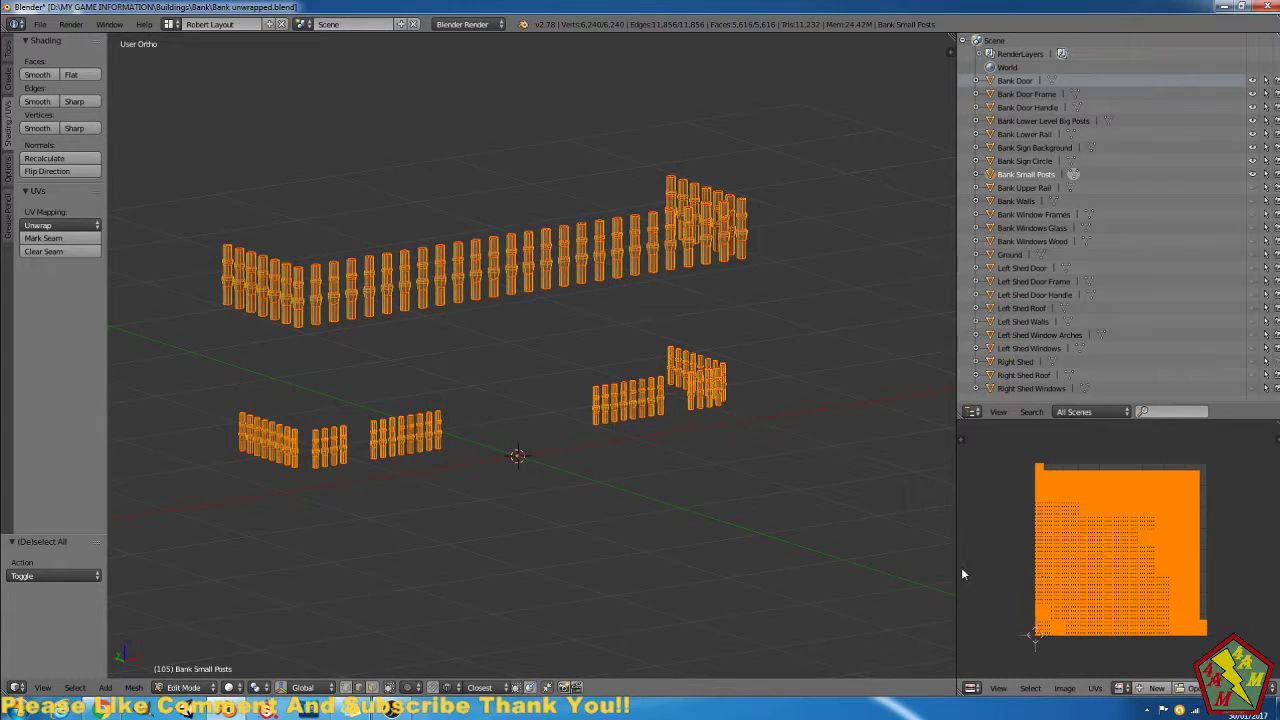
Examine the packed UV layout of the small posts up close in an enlarged UV editor.
key(ctrl+Up)
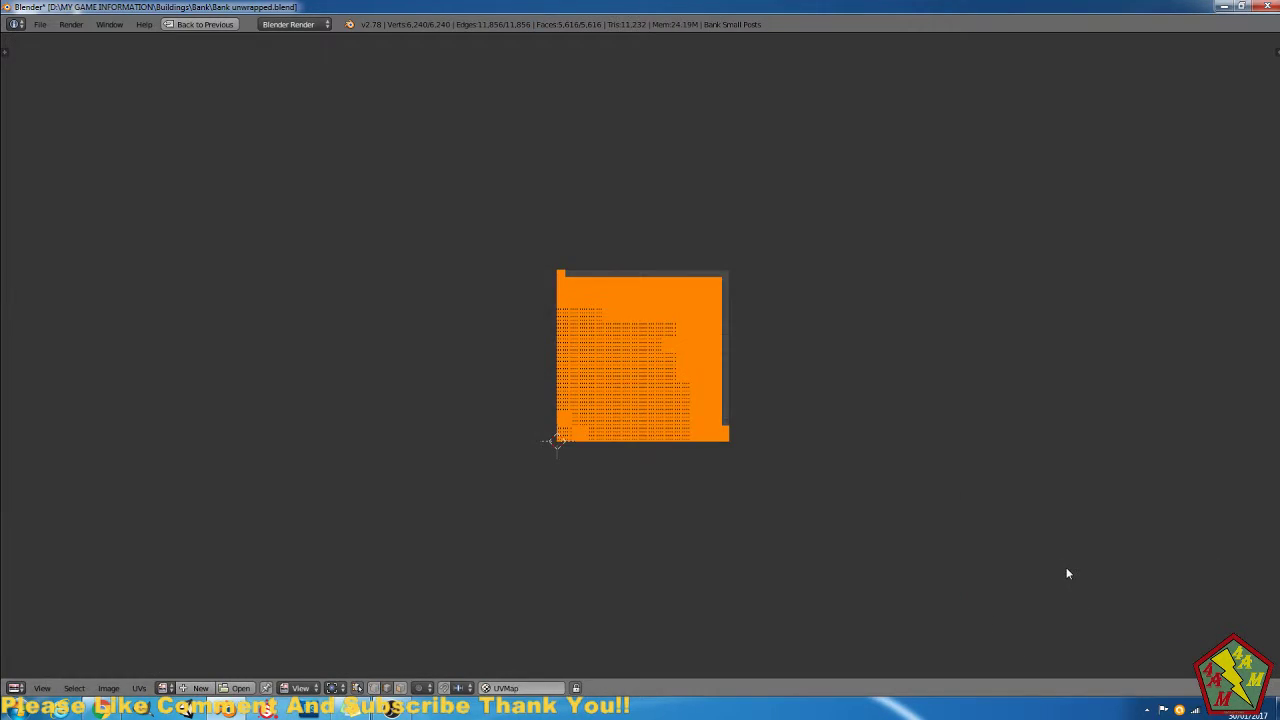
scroll(680, 483, up, 6)
scroll(710, 484, up, 3)
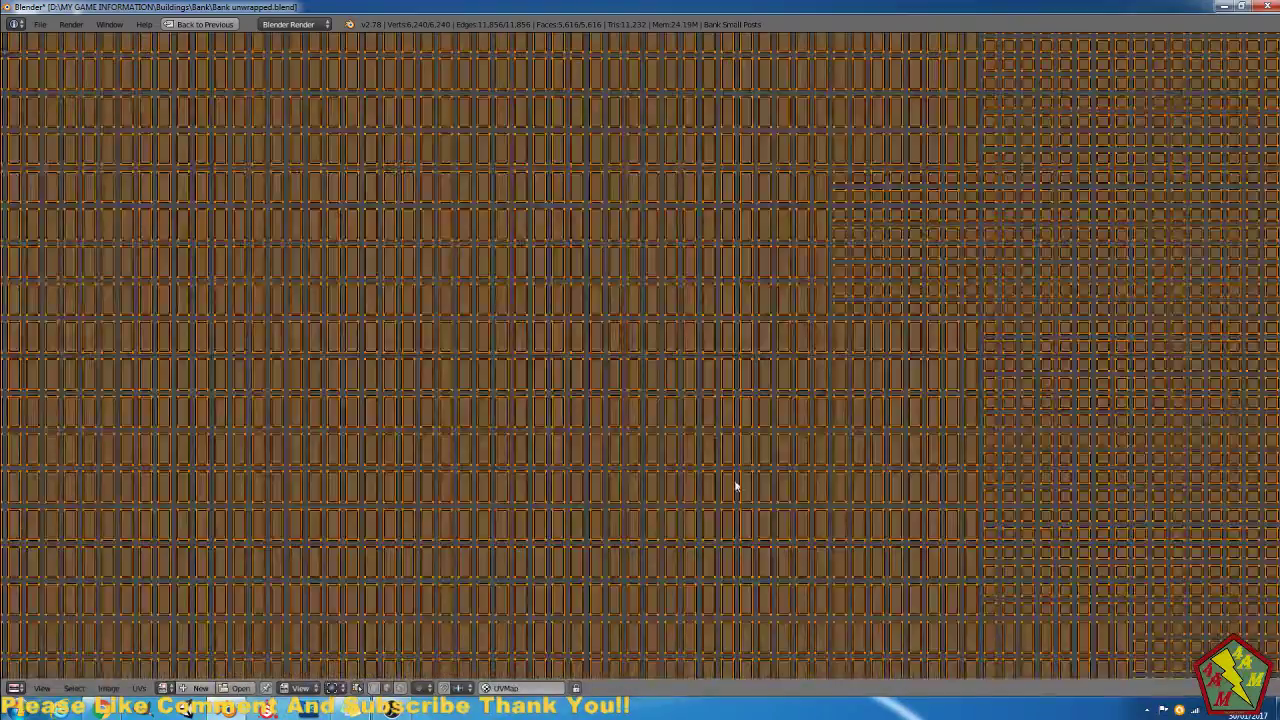
scroll(781, 496, down, 4)
scroll(782, 497, up, 1)
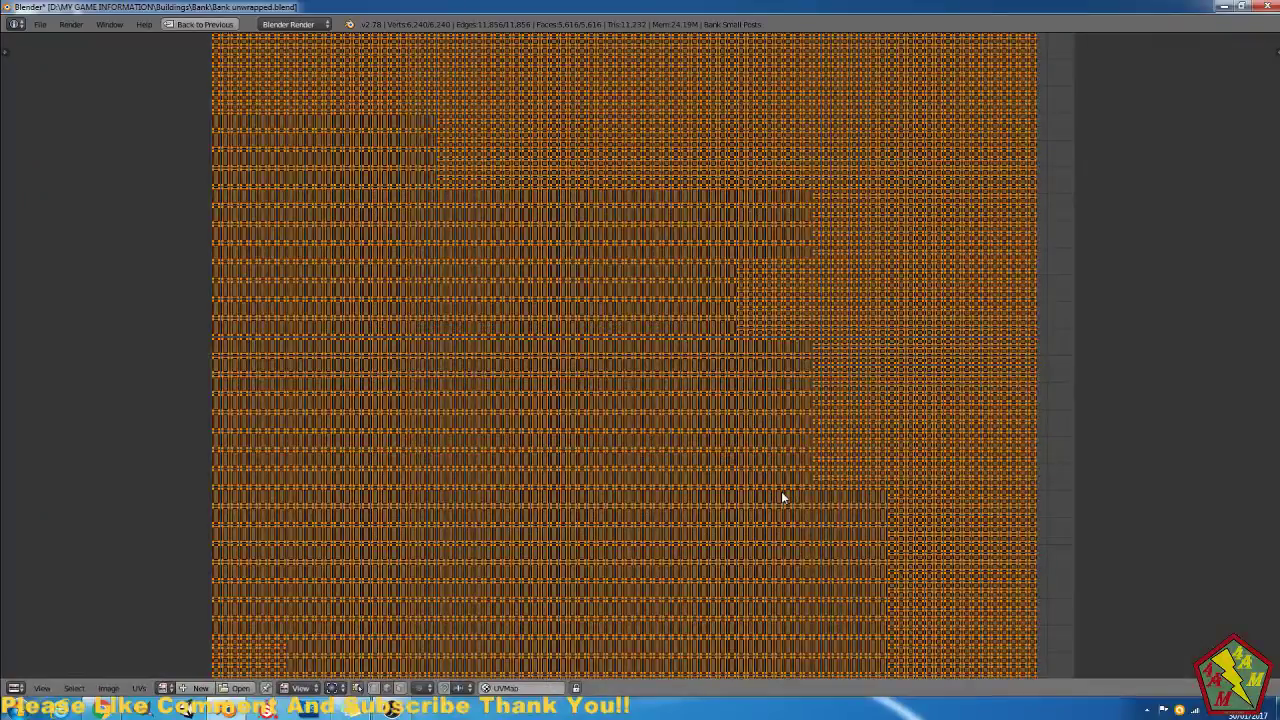
middle_drag(760, 500, 800, 115)
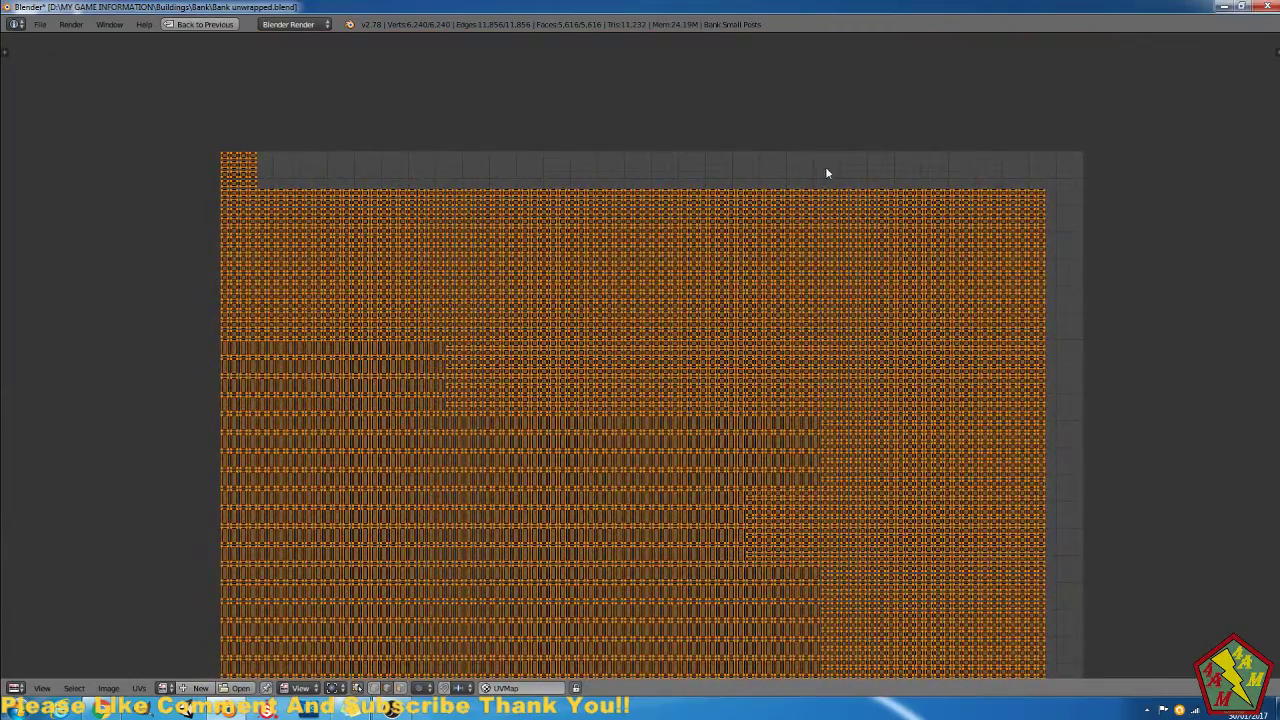
key(shift+space)
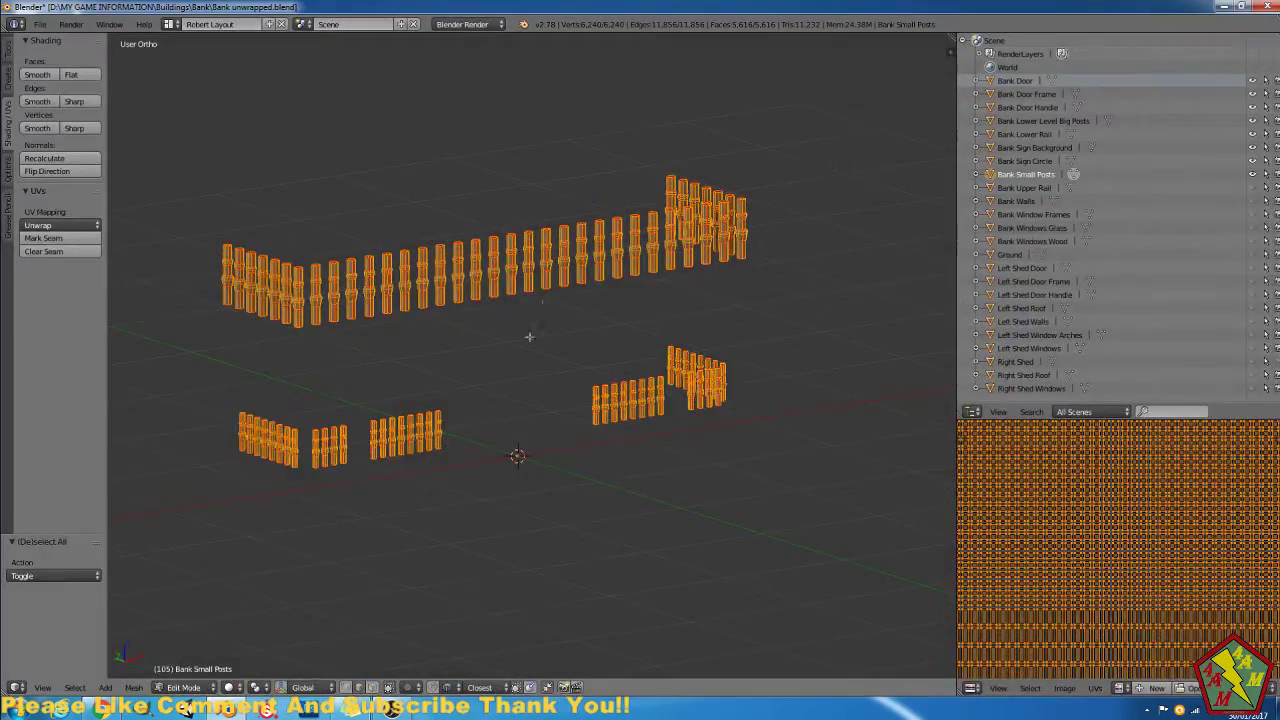
Leave mesh editing and move the Bank Small Posts object to layer 2.
key(Tab)
key(m)
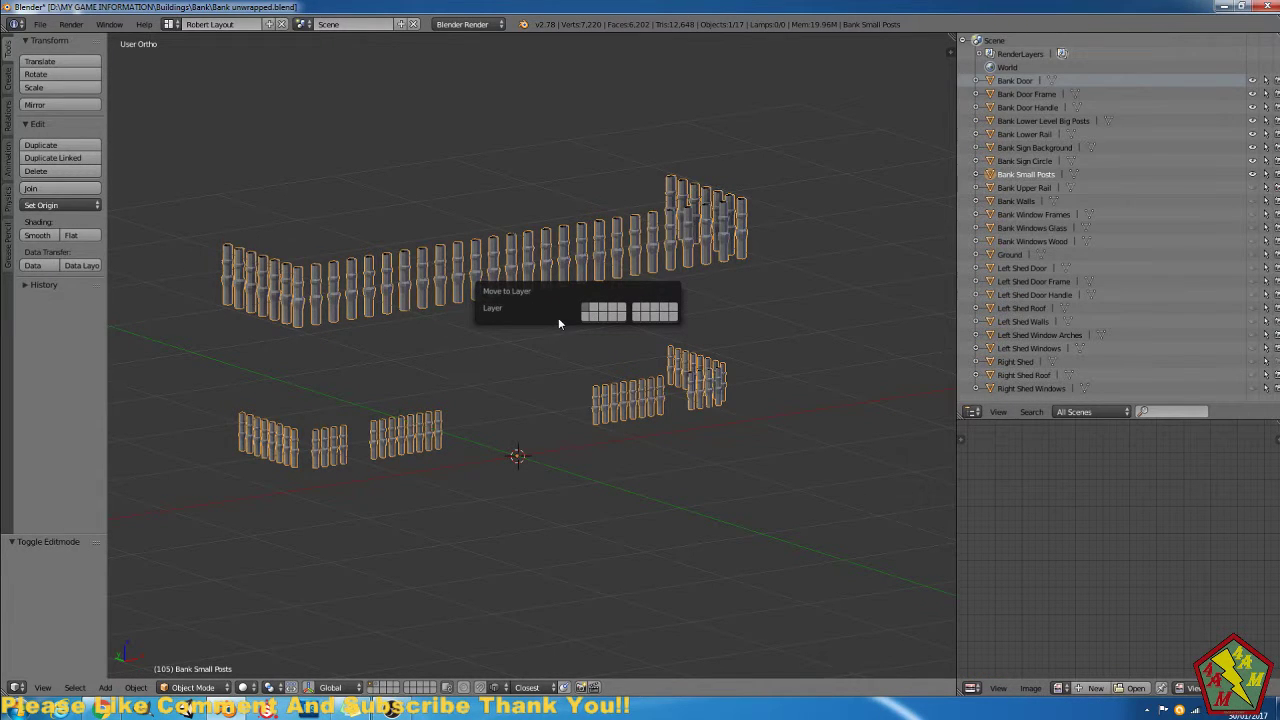
key(2)
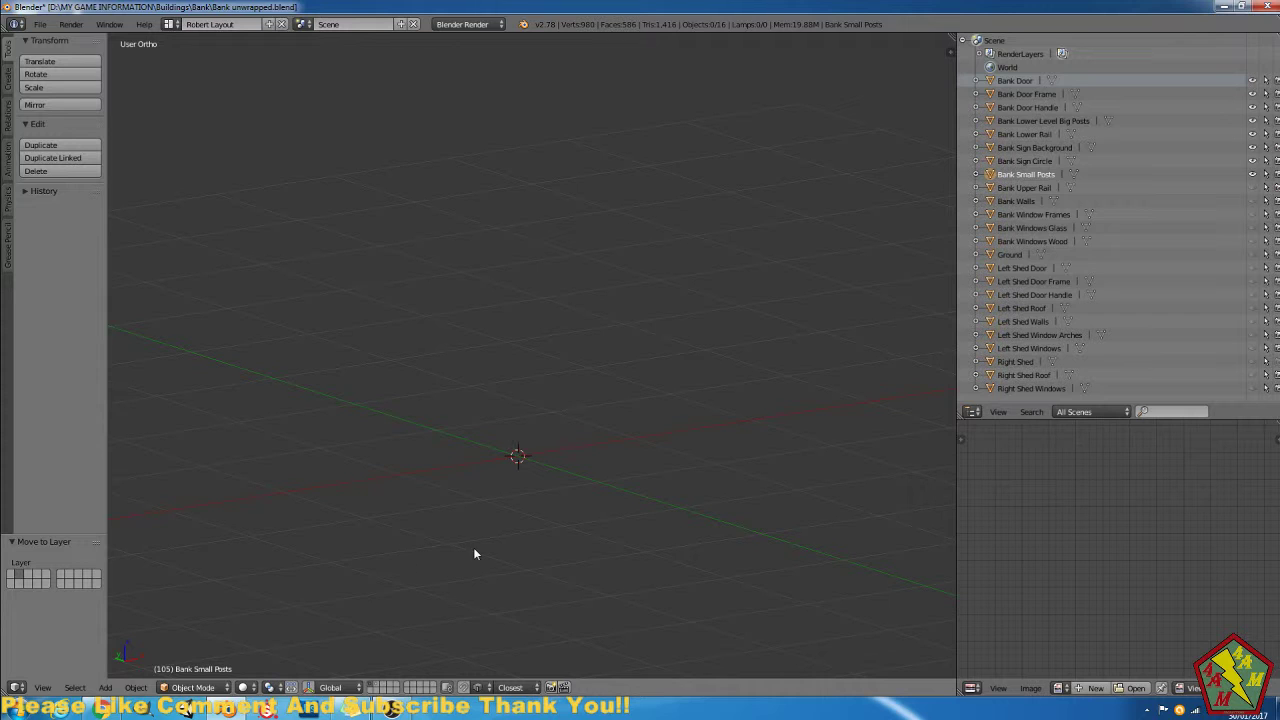
Unhide all objects, isolate the Bank Upper Rail and open its mesh for editing.
key(alt+h)
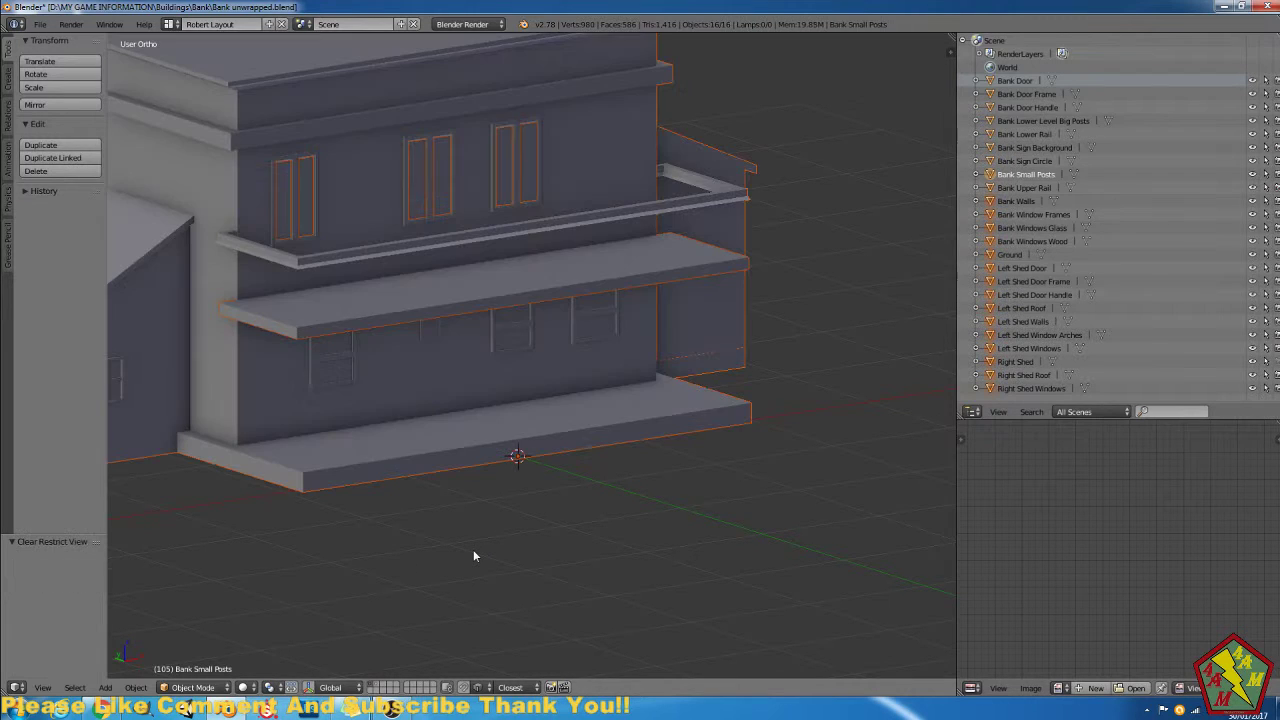
click(1016, 188)
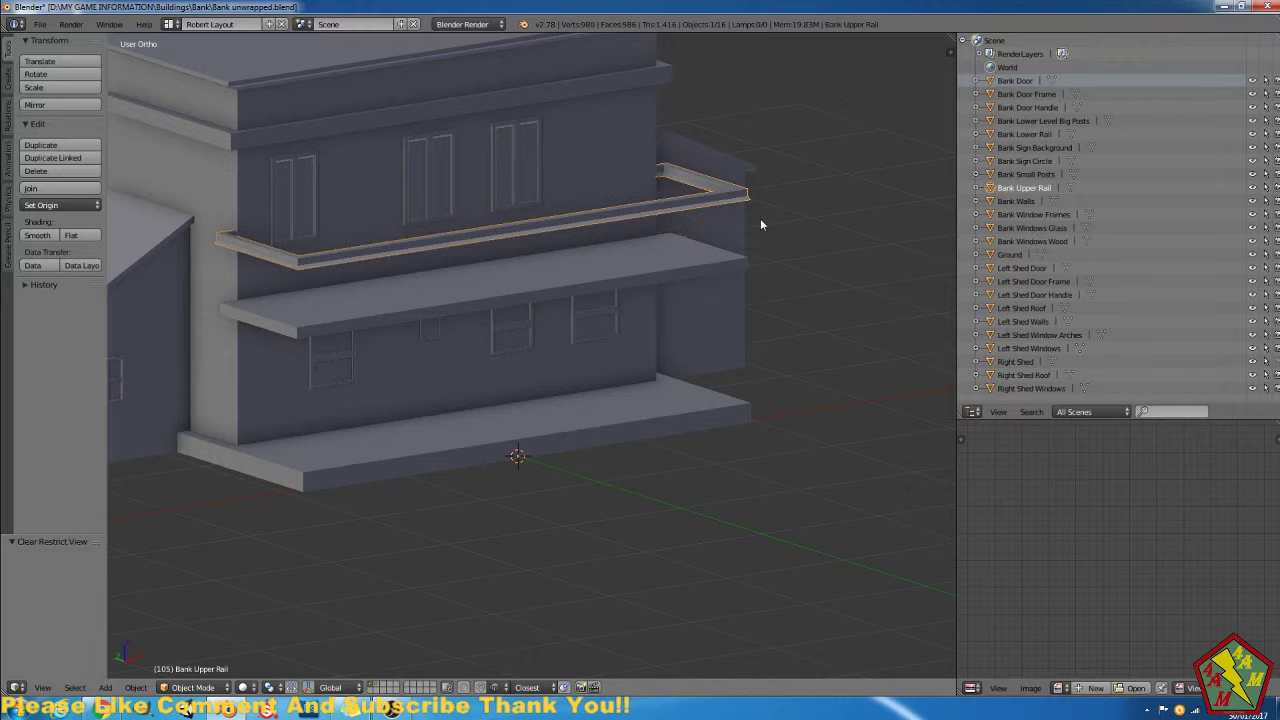
key(shift+h)
key(Tab)
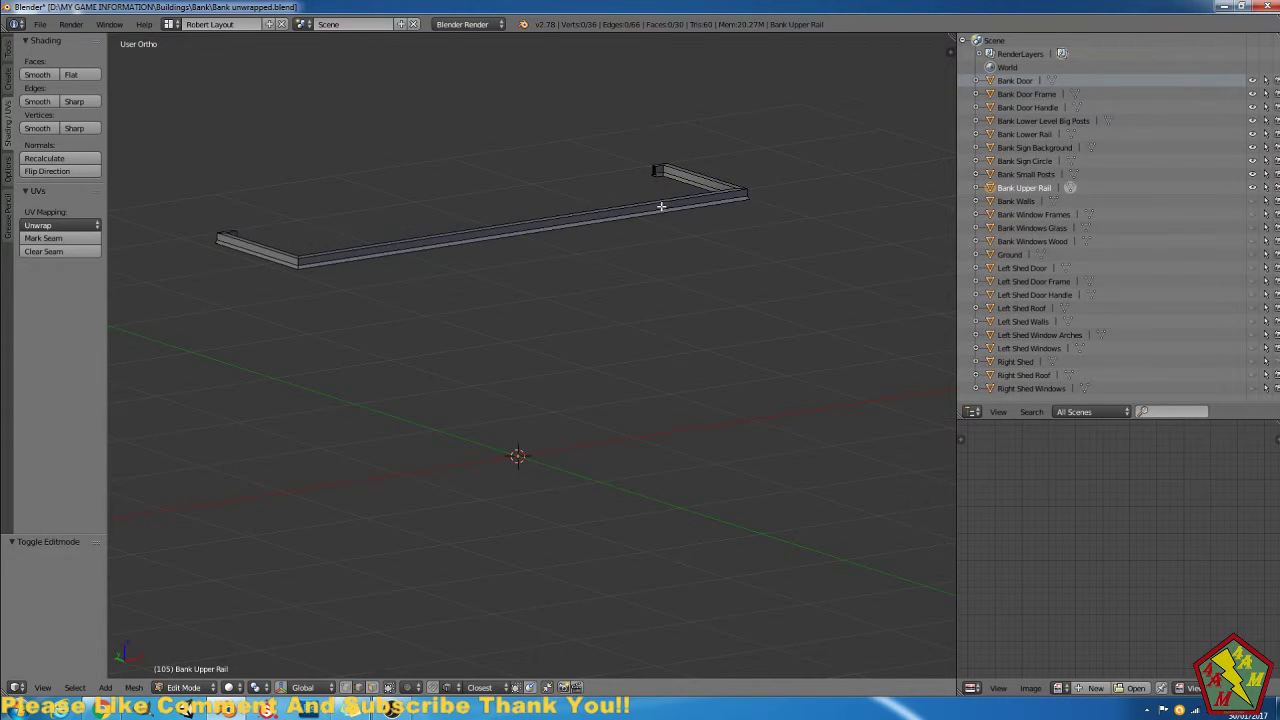
Select the whole Bank Upper Rail mesh and remove its doubled vertices.
middle_drag(654, 240, 587, 272)
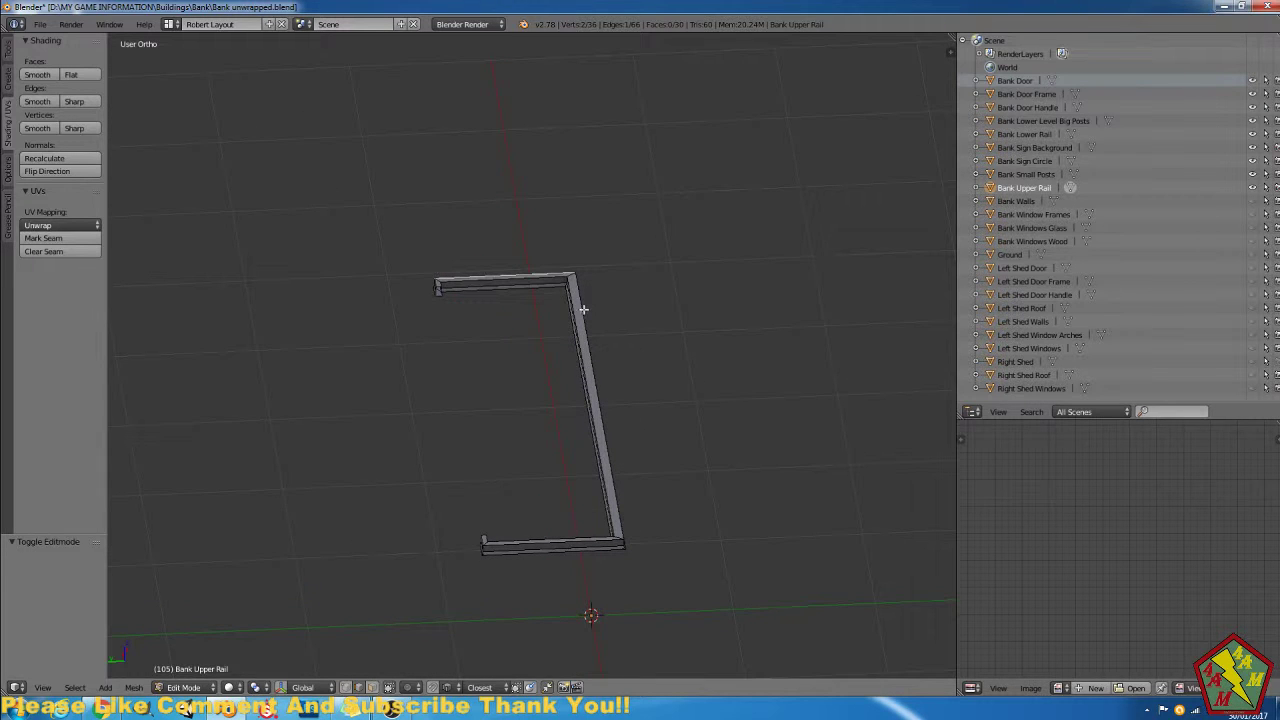
key(a)
key(w)
click(589, 313)
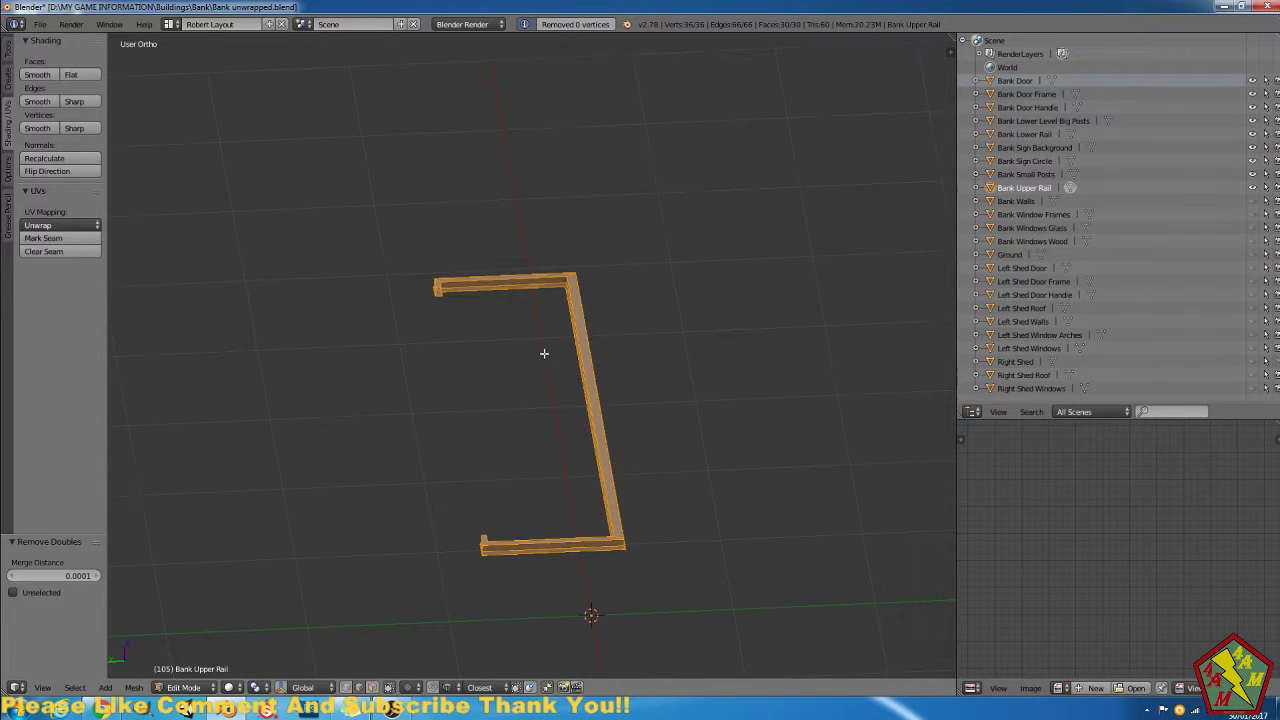
Select the lengthwise edge loops and the corner and end edges of the Bank Upper Rail and mark them as seams.
mouse_move(543, 354)
middle_down()
mouse_move(600, 277)
mouse_move(562, 264)
mouse_move(540, 346)
middle_up()
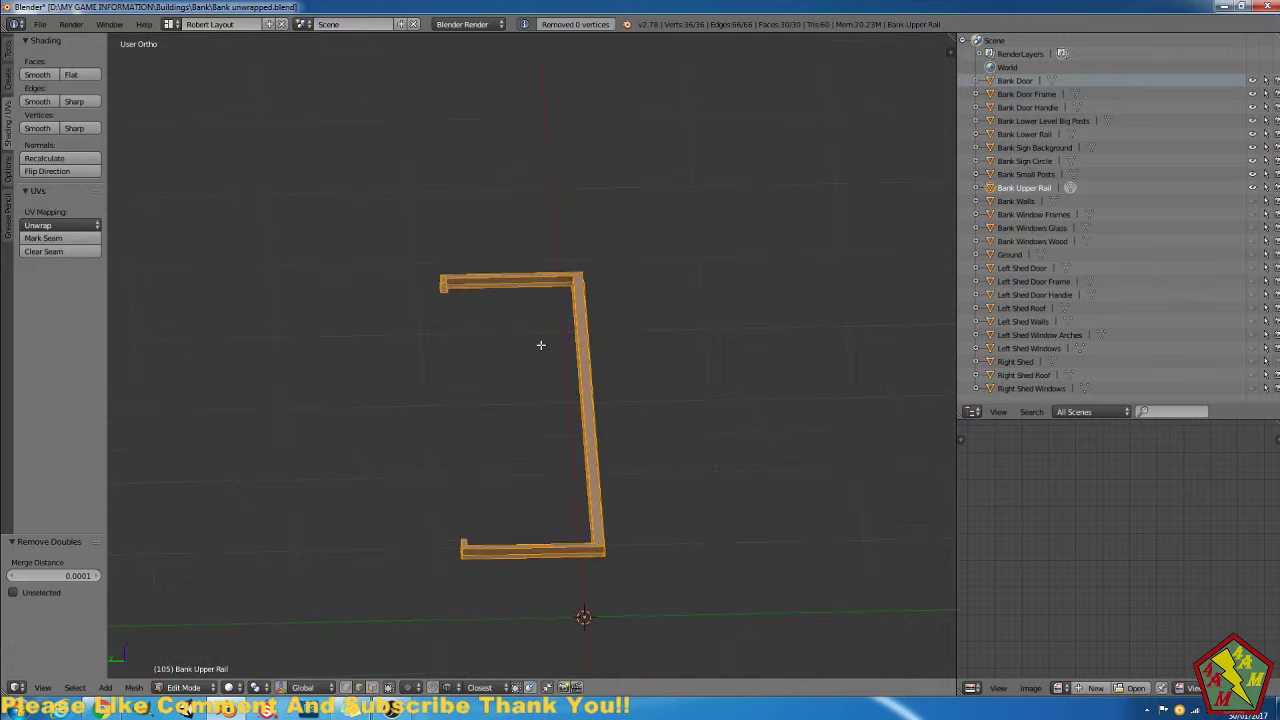
scroll(540, 346, up, 3)
right_click(380, 222)
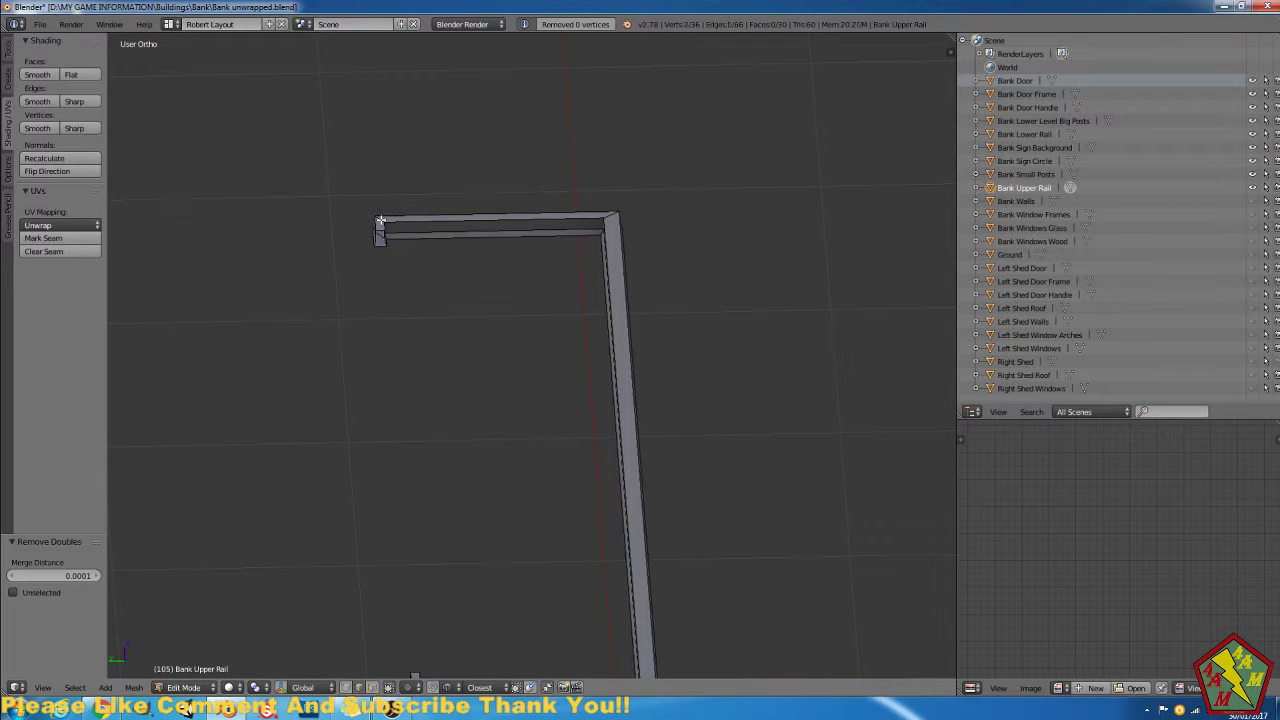
alt+right_click(380, 220)
alt+shift+right_click(610, 216)
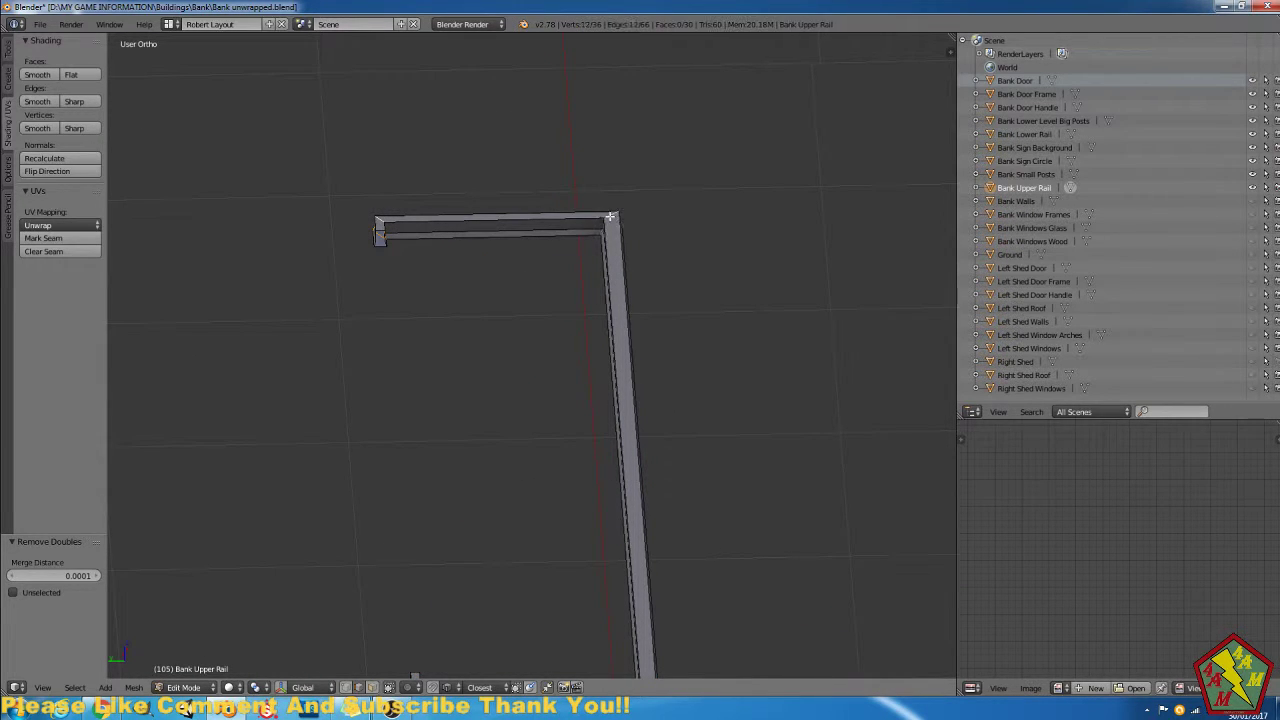
middle_drag(522, 325, 618, 314)
middle_drag(750, 412, 441, 358)
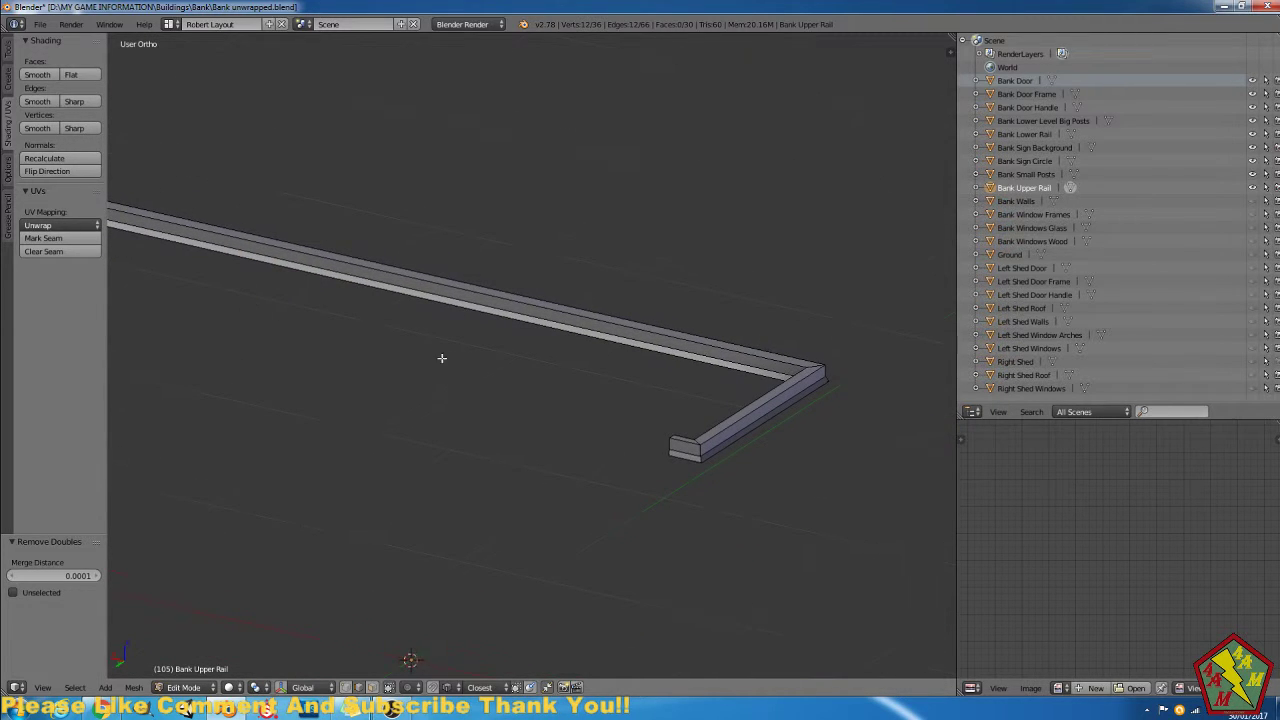
shift+right_click(813, 364)
shift+right_click(735, 413)
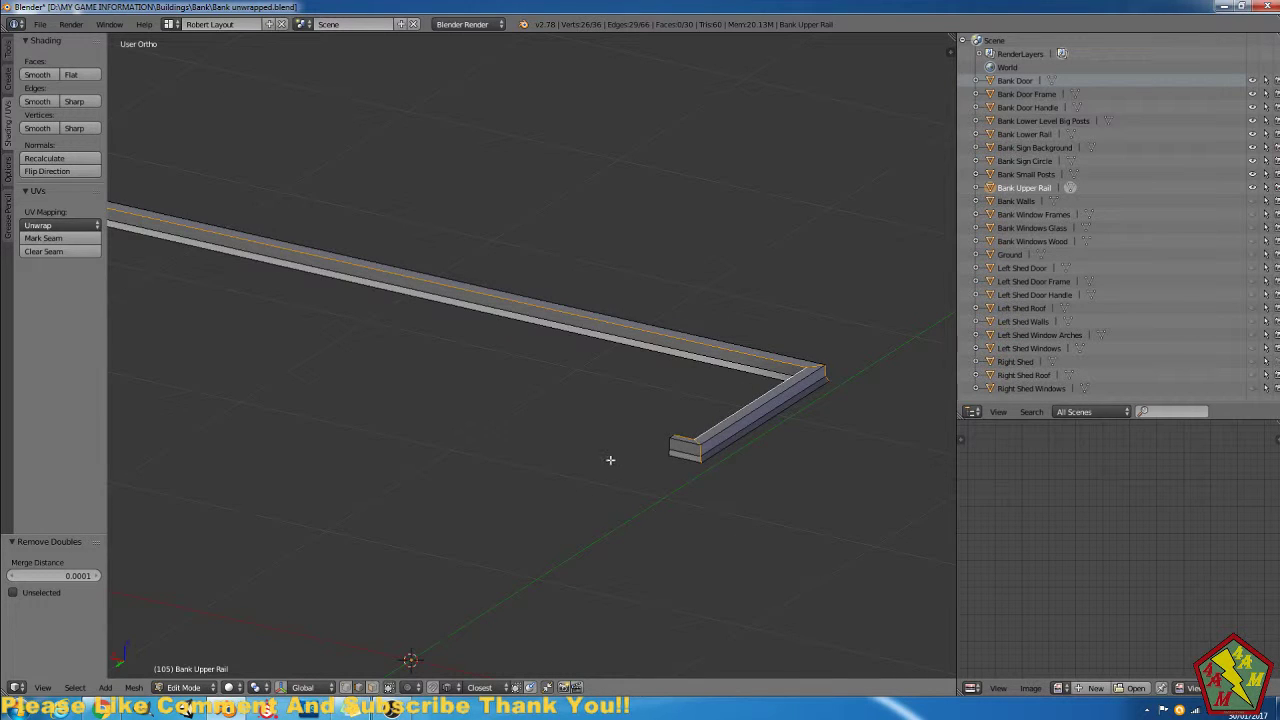
scroll(609, 457, down, 1)
middle_drag(575, 385, 670, 399)
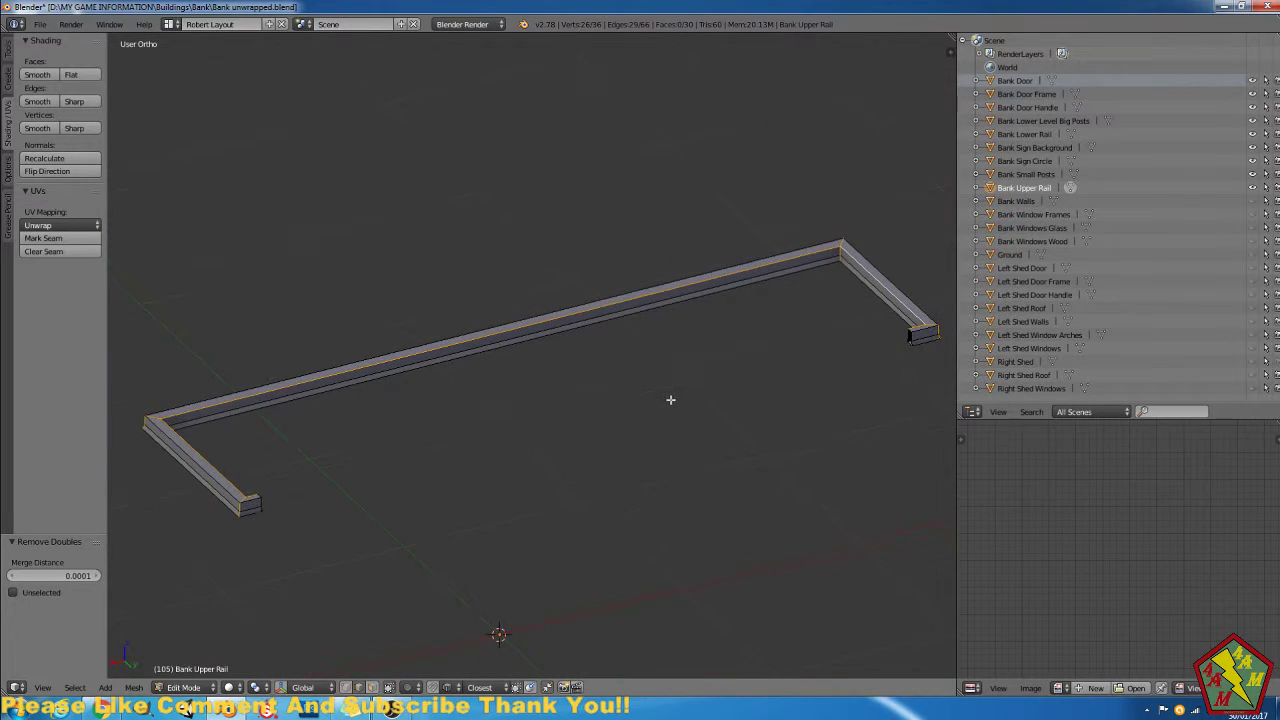
click(60, 238)
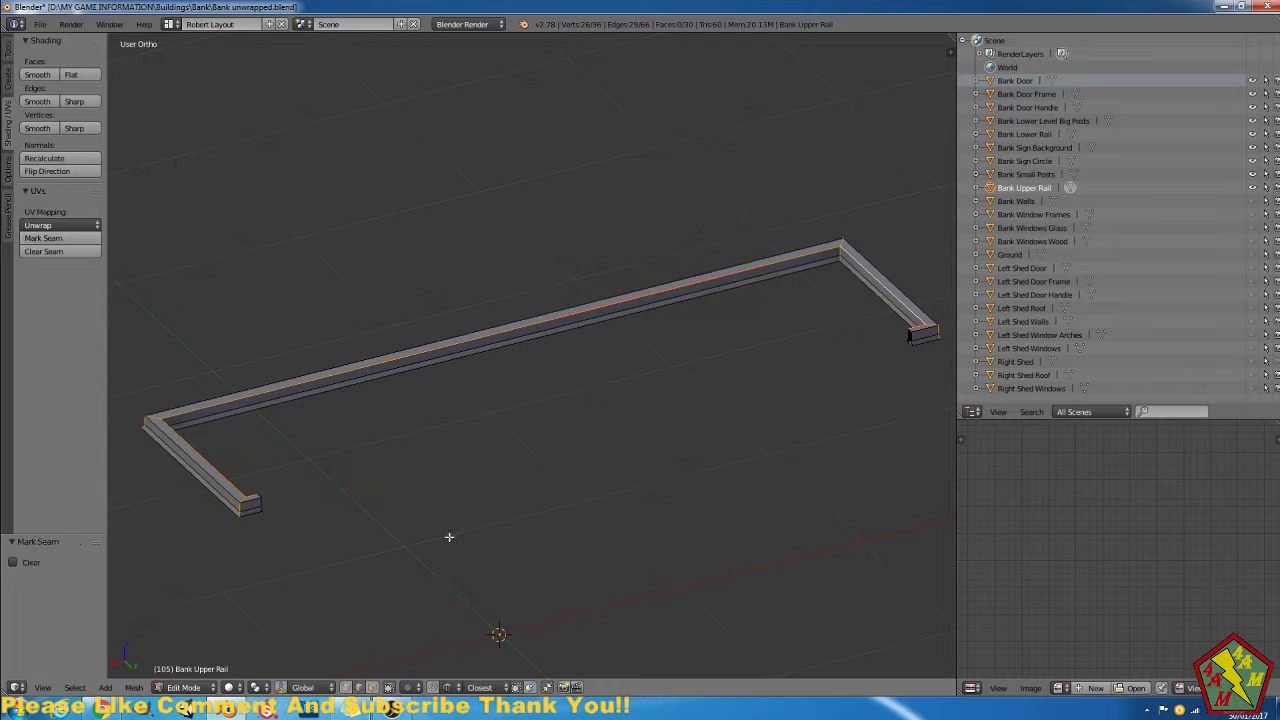
Try a Lightmap Pack of the Bank Upper Rail with only the seam edges selected, keeping the default settings.
middle_drag(450, 537, 362, 504)
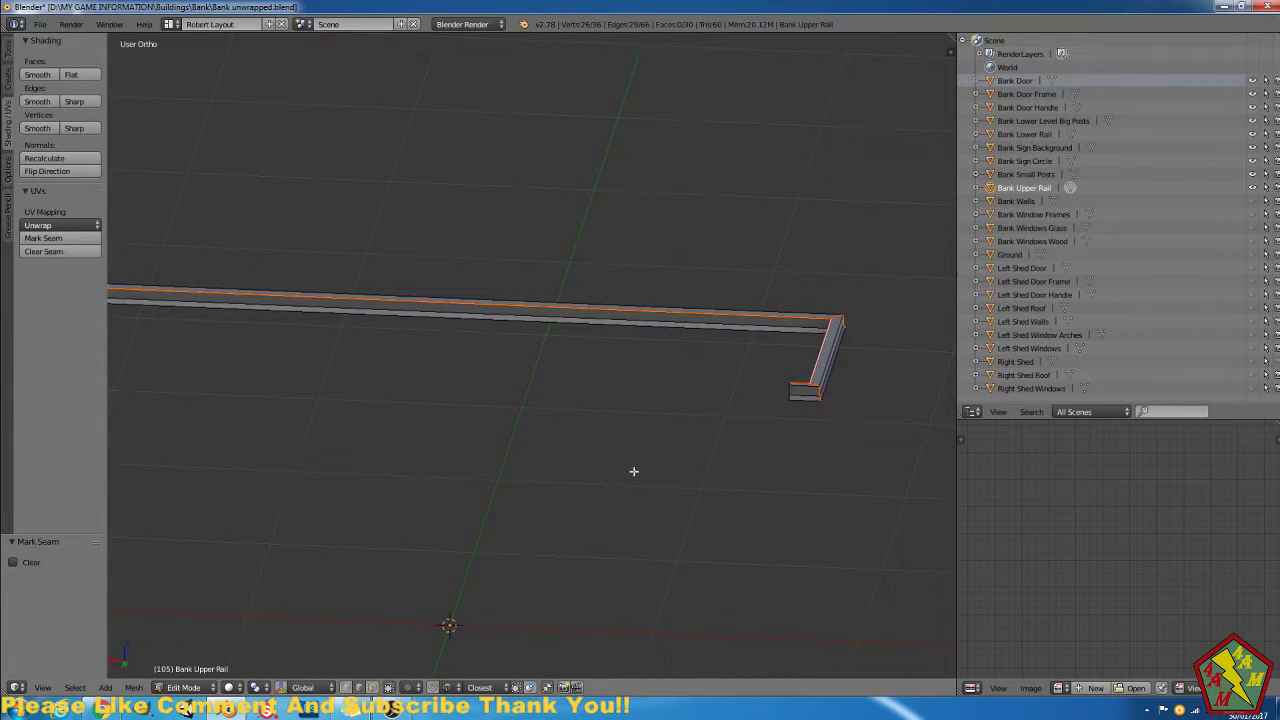
key(u)
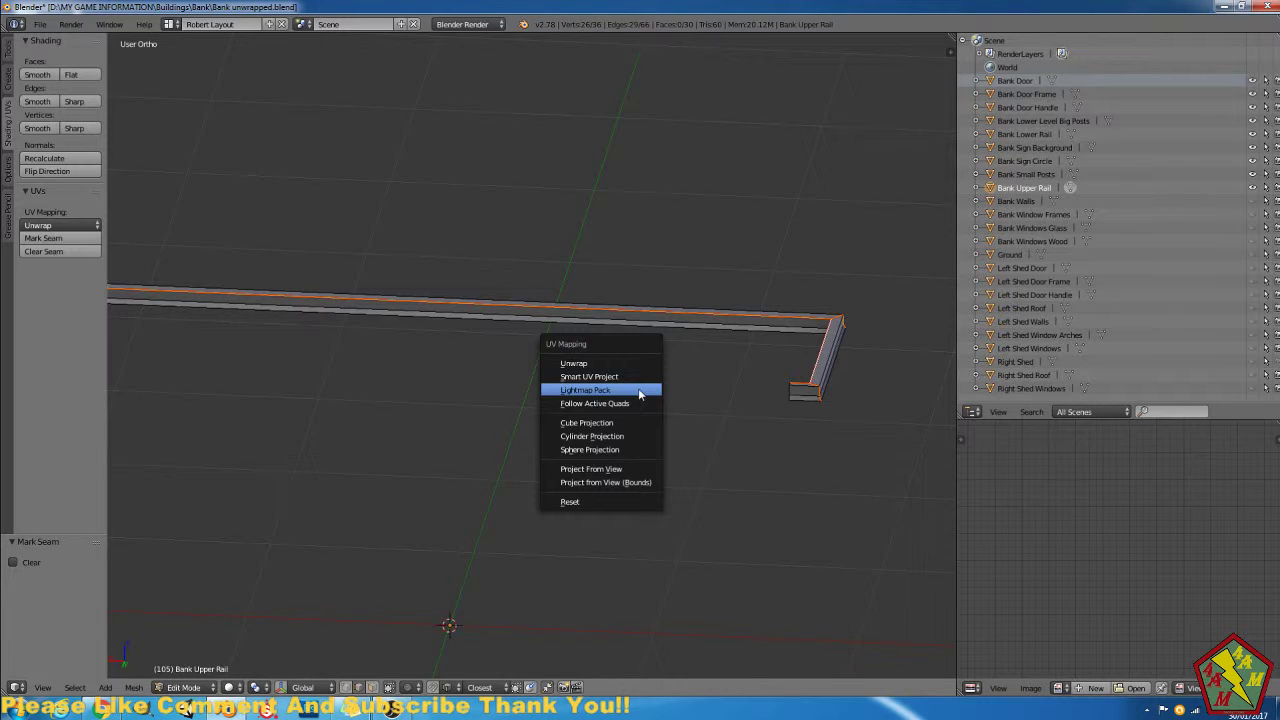
click(627, 399)
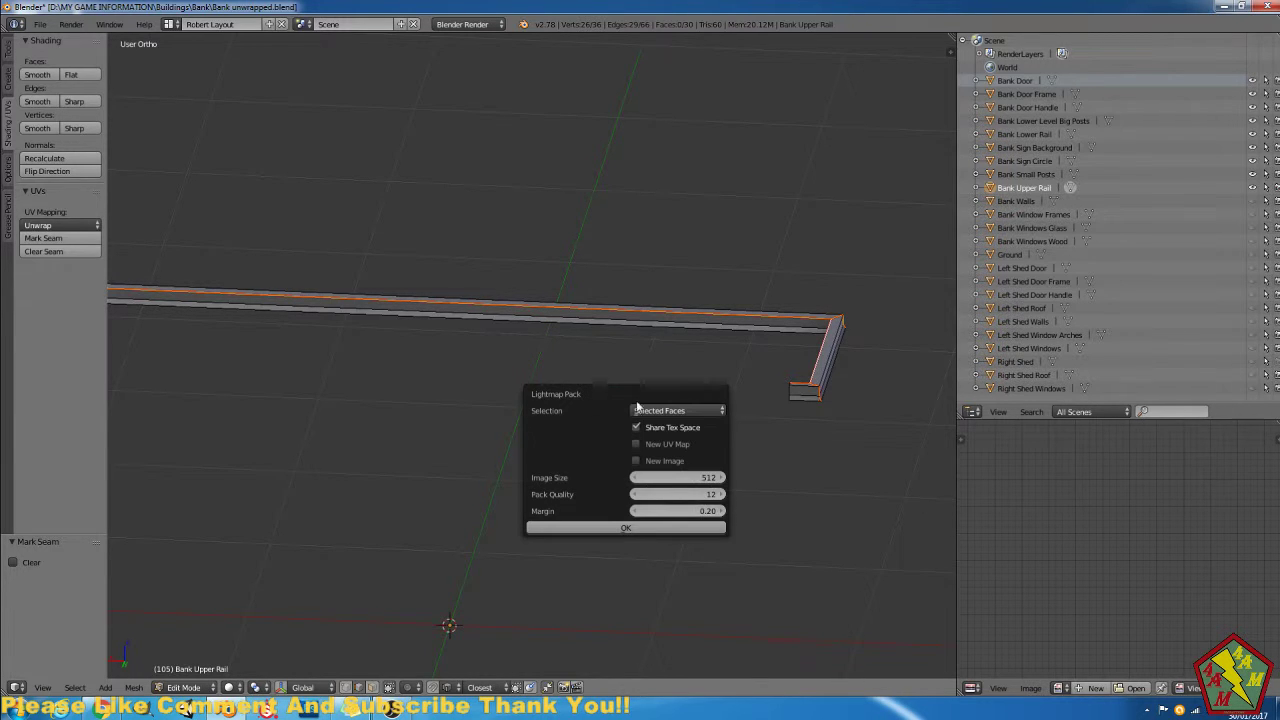
click(628, 529)
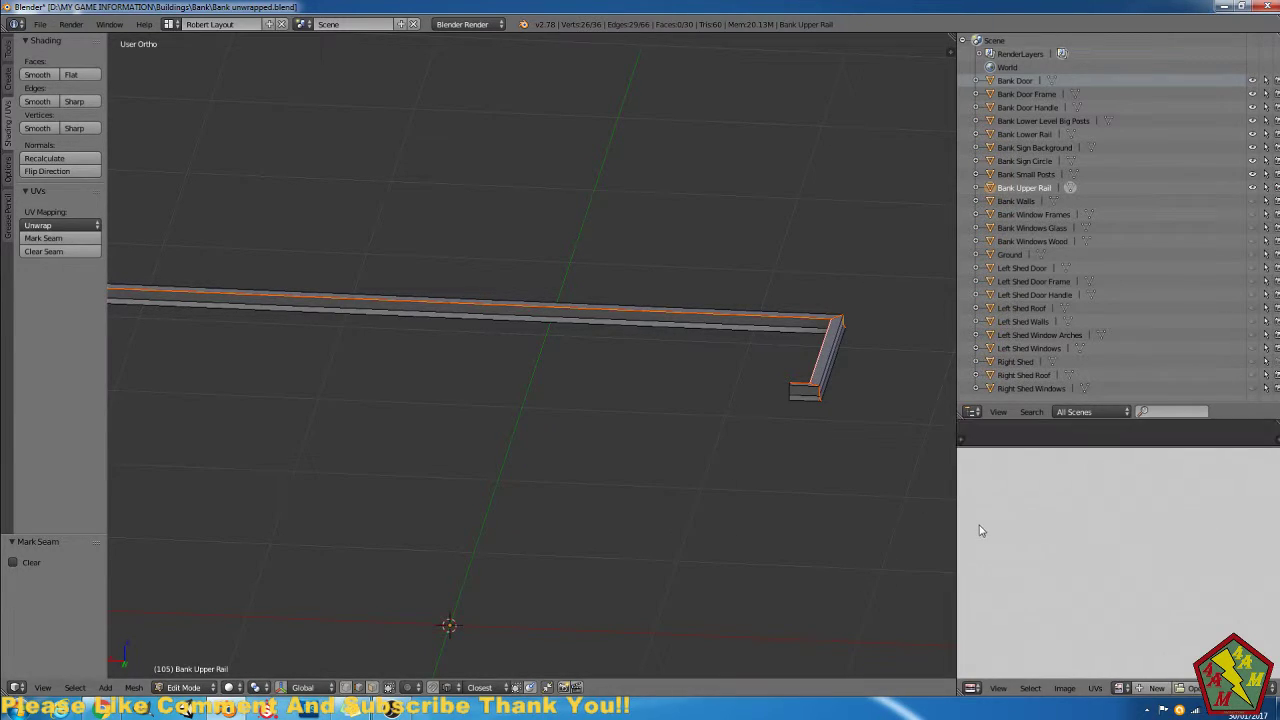
Select the whole Bank Upper Rail mesh, unwrap it with Lightmap Pack and inspect the packed UV layout.
key(a)
key(a)
key(u)
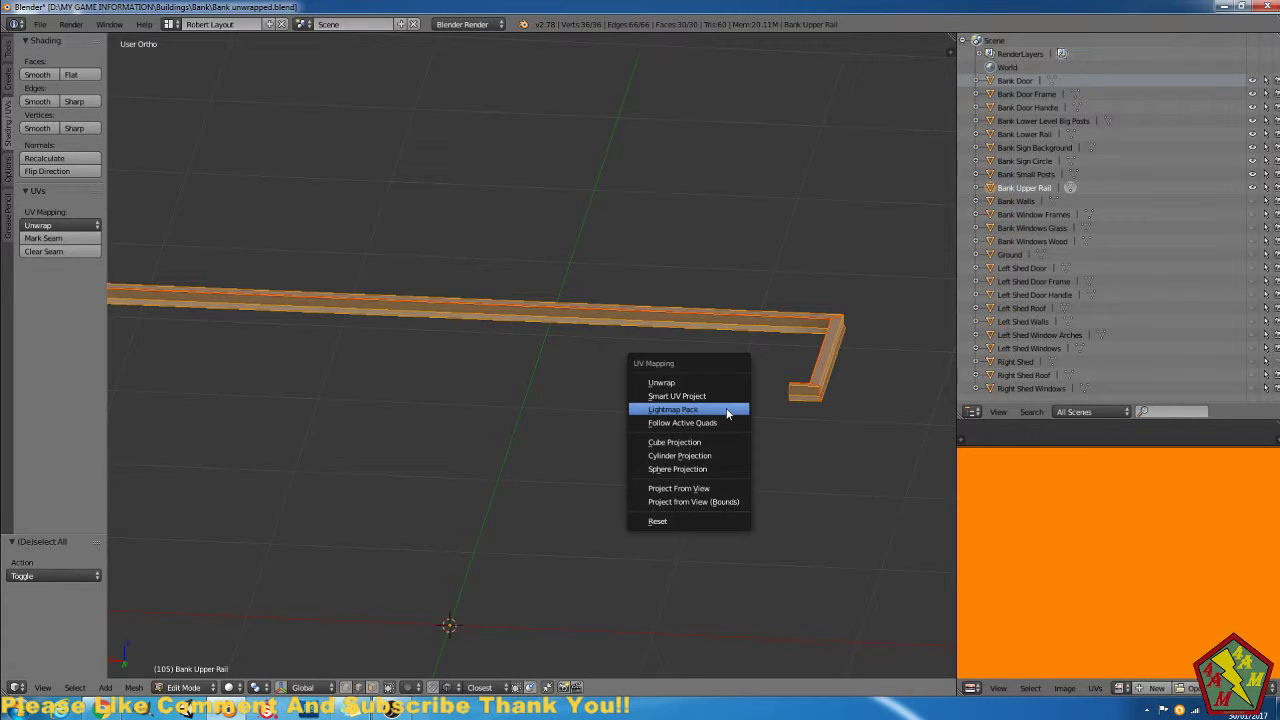
click(727, 411)
click(741, 548)
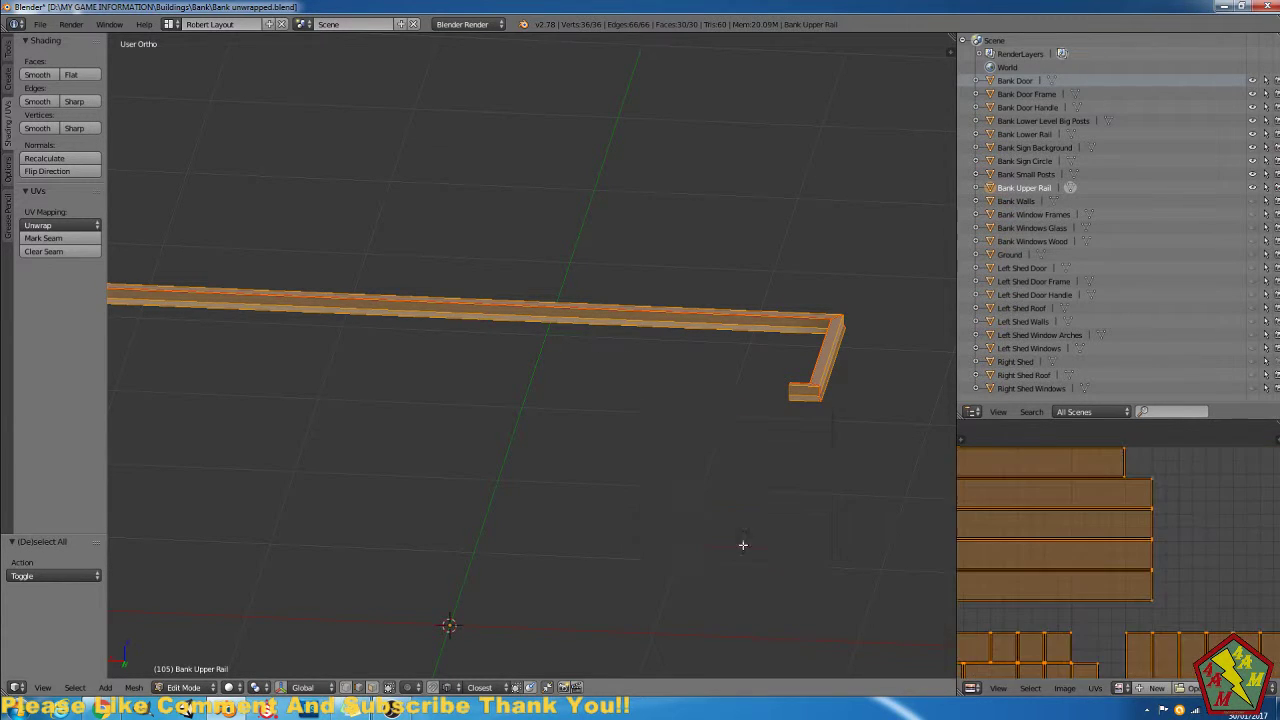
scroll(1070, 575, up, 4)
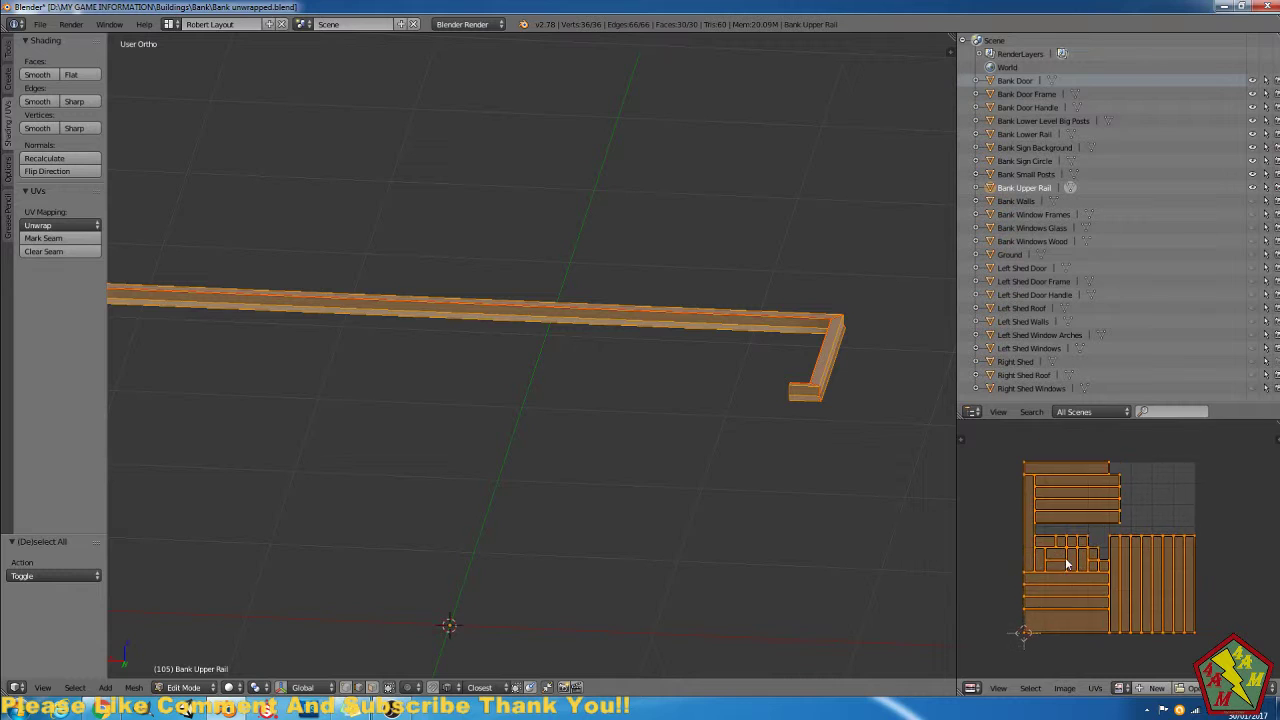
scroll(1058, 558, down, 5)
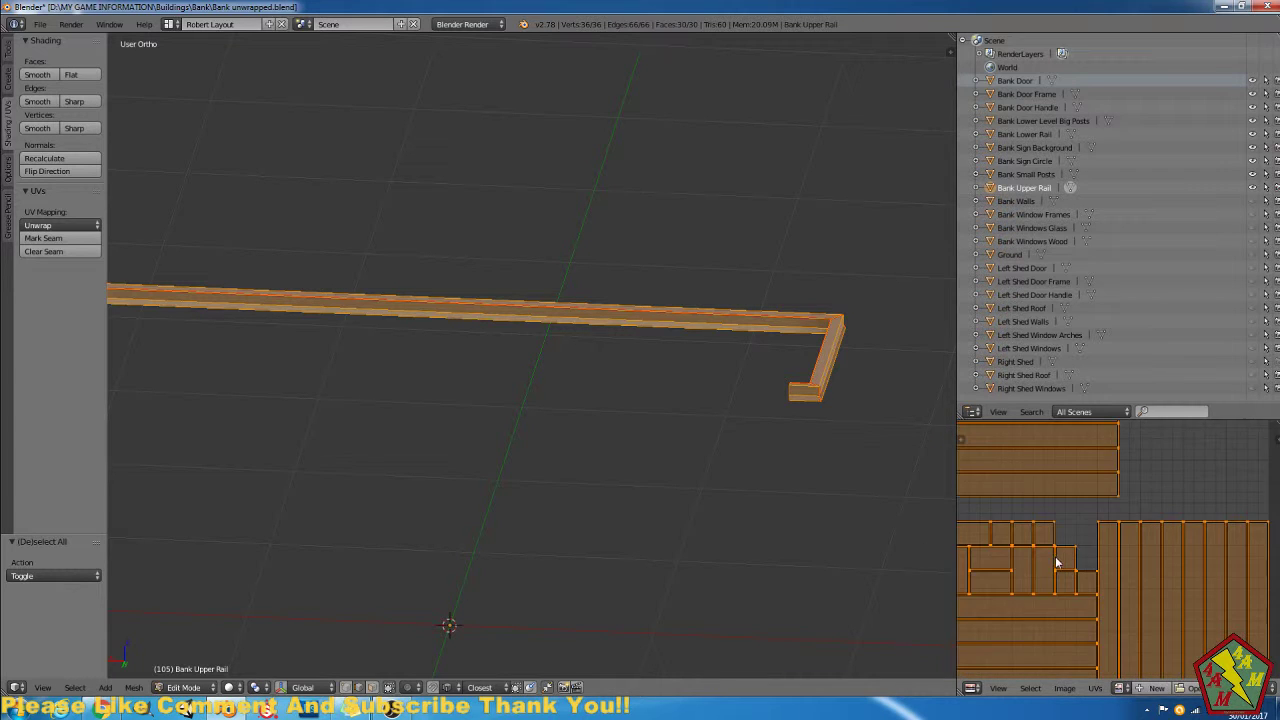
Leave mesh editing, move the Bank Upper Rail to layer 2 and unhide all remaining bank objects.
key(Tab)
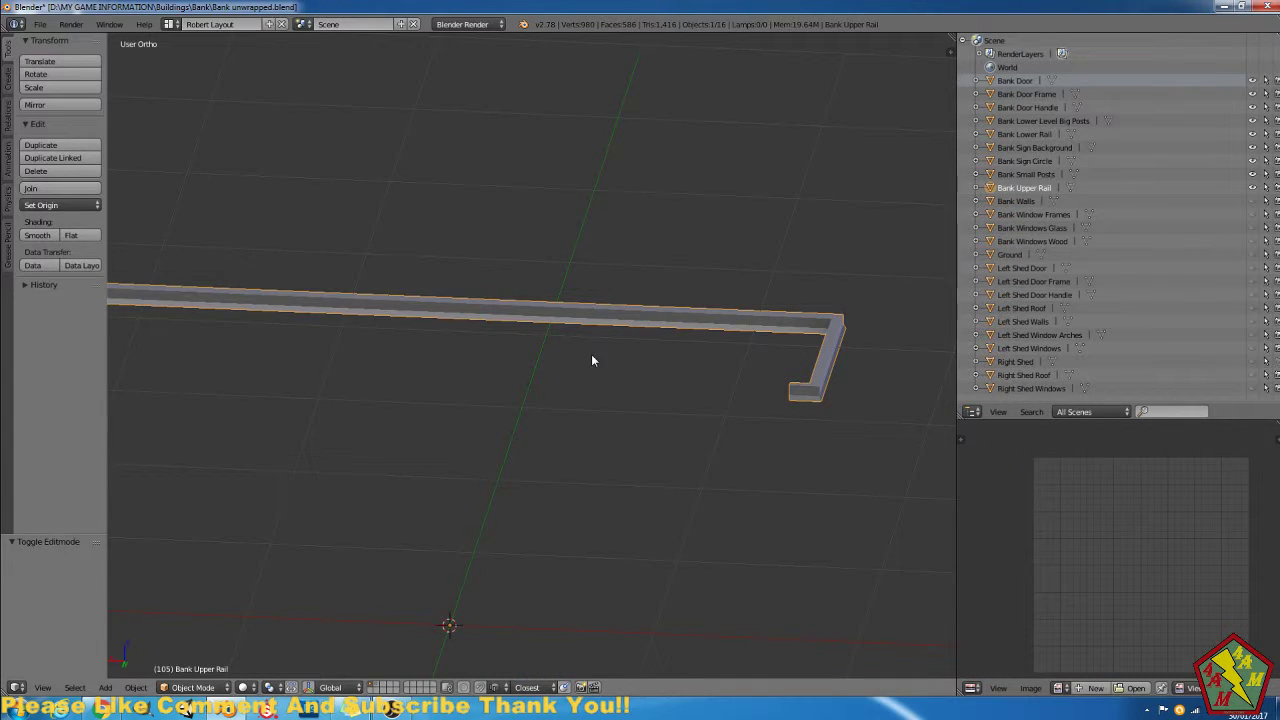
key(m)
key(2)
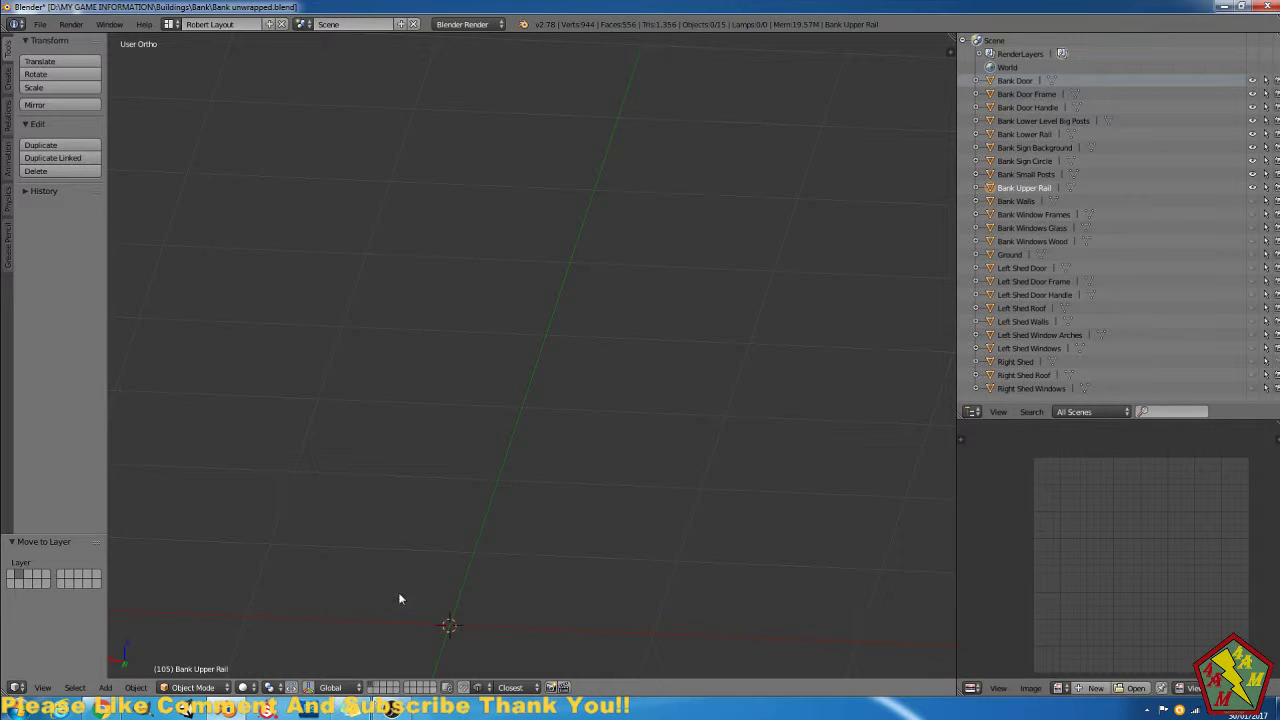
key(alt+h)
scroll(431, 454, down, 6)
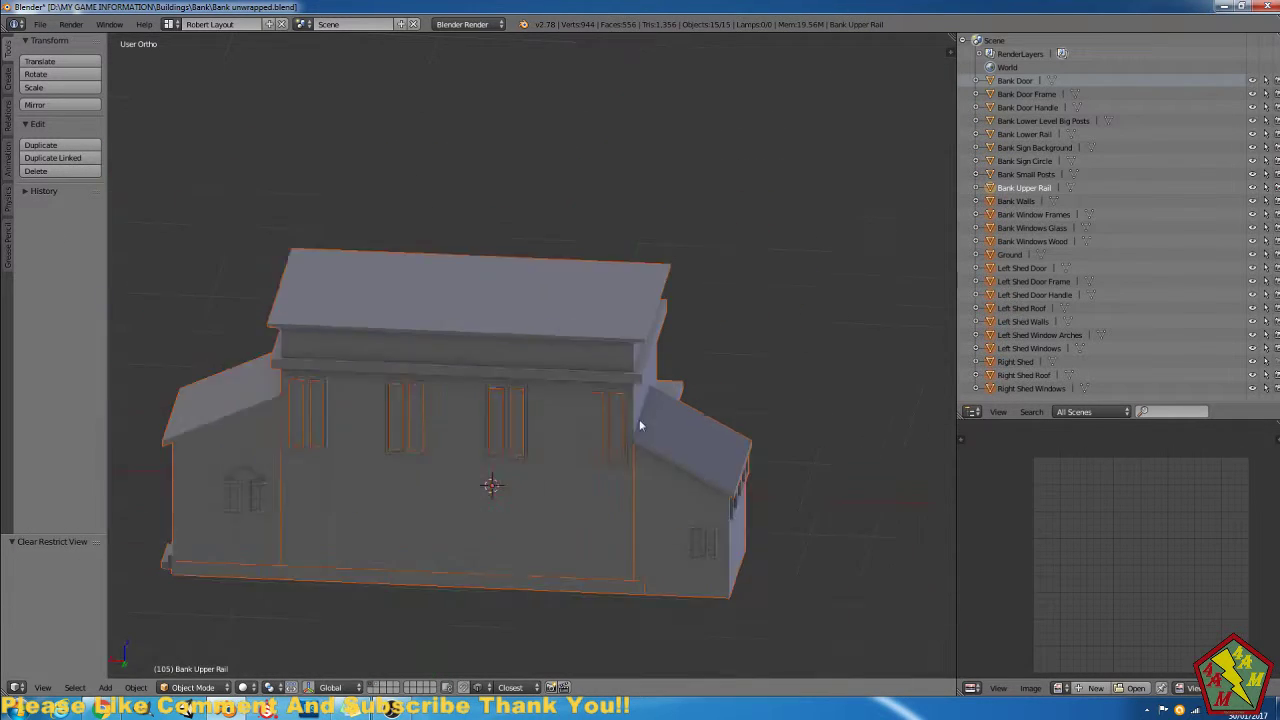
Isolate the Bank Walls object by hiding everything else and open its mesh for editing.
click(1017, 201)
scroll(490, 468, up, 2)
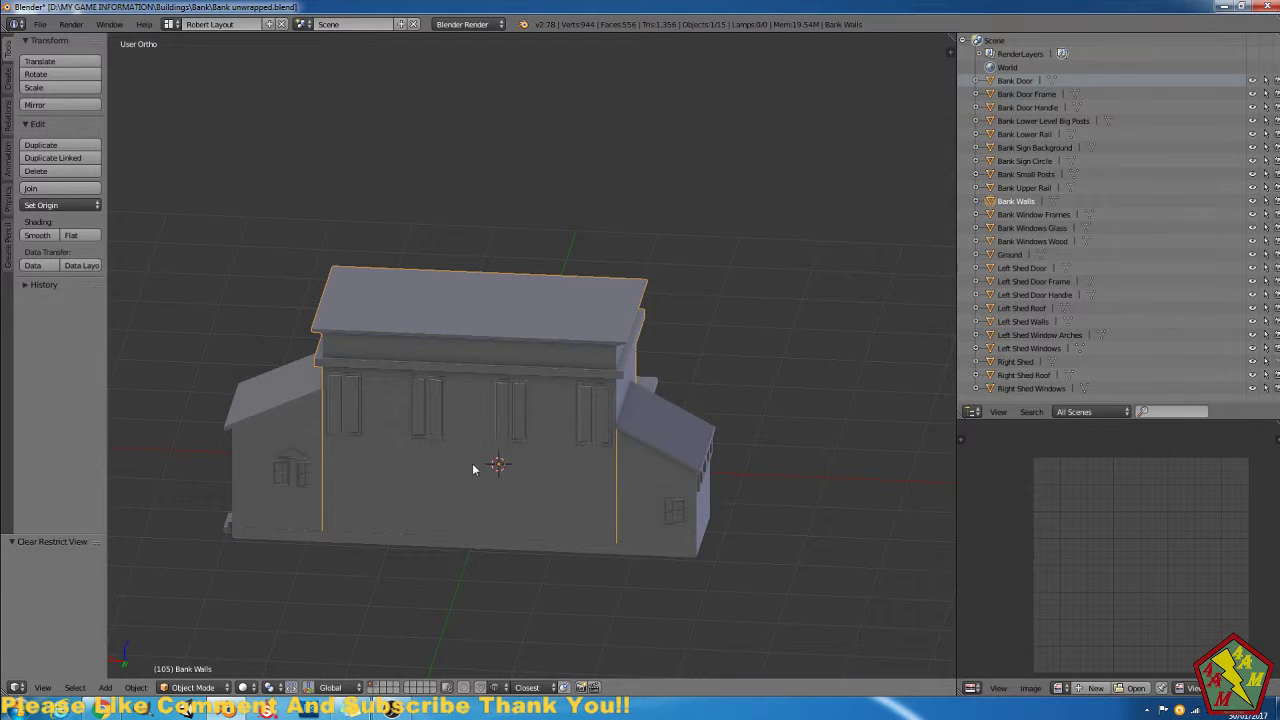
key(shift+h)
mouse_move(463, 467)
middle_down()
mouse_move(651, 455)
mouse_move(500, 457)
middle_up()
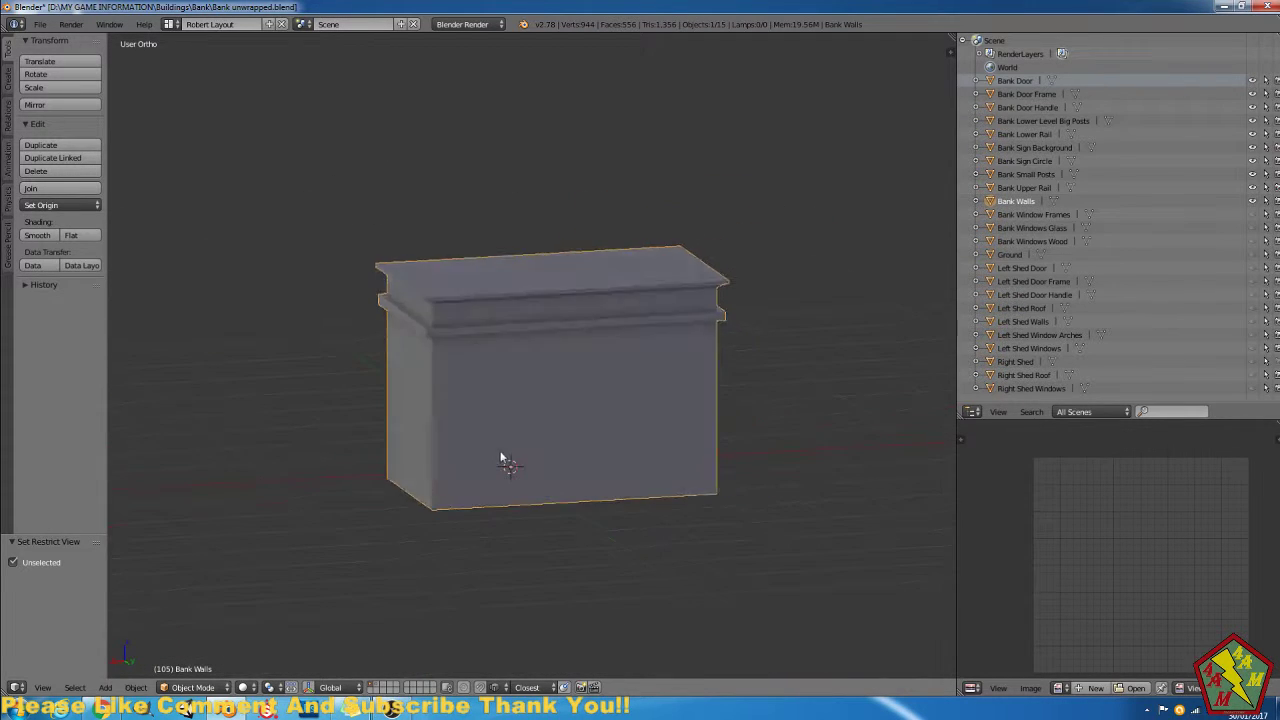
key(Tab)
shift+middle_drag(543, 433, 474, 471)
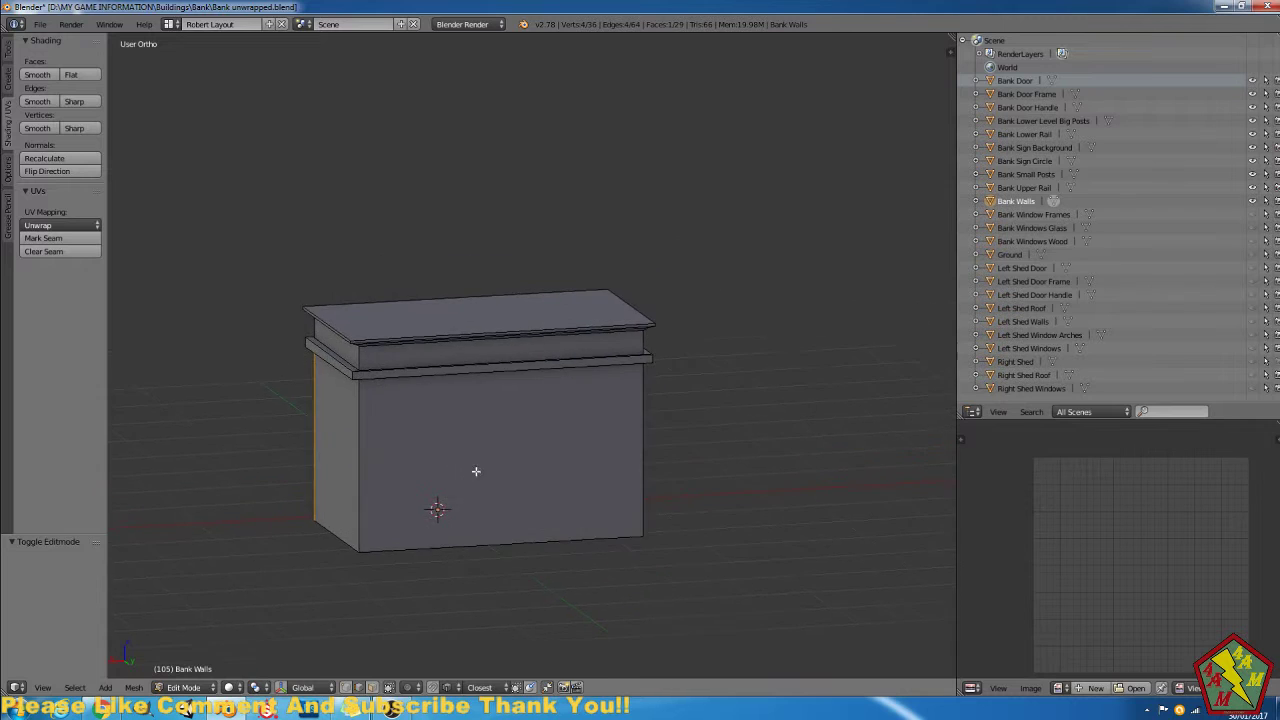
scroll(474, 471, up, 2)
Switch to face selection and try to loop-select the faces of the projecting band below the roof.
right_click(358, 373)
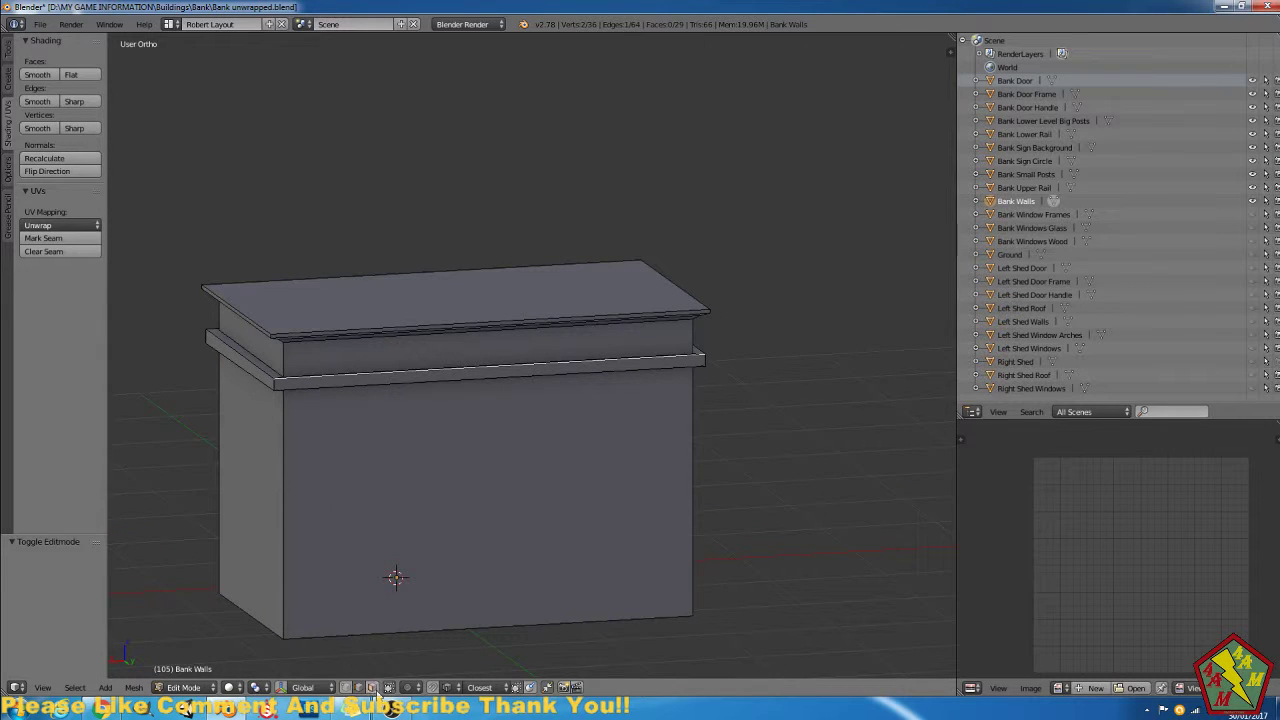
click(372, 687)
right_click(359, 385)
key(ctrl+i)
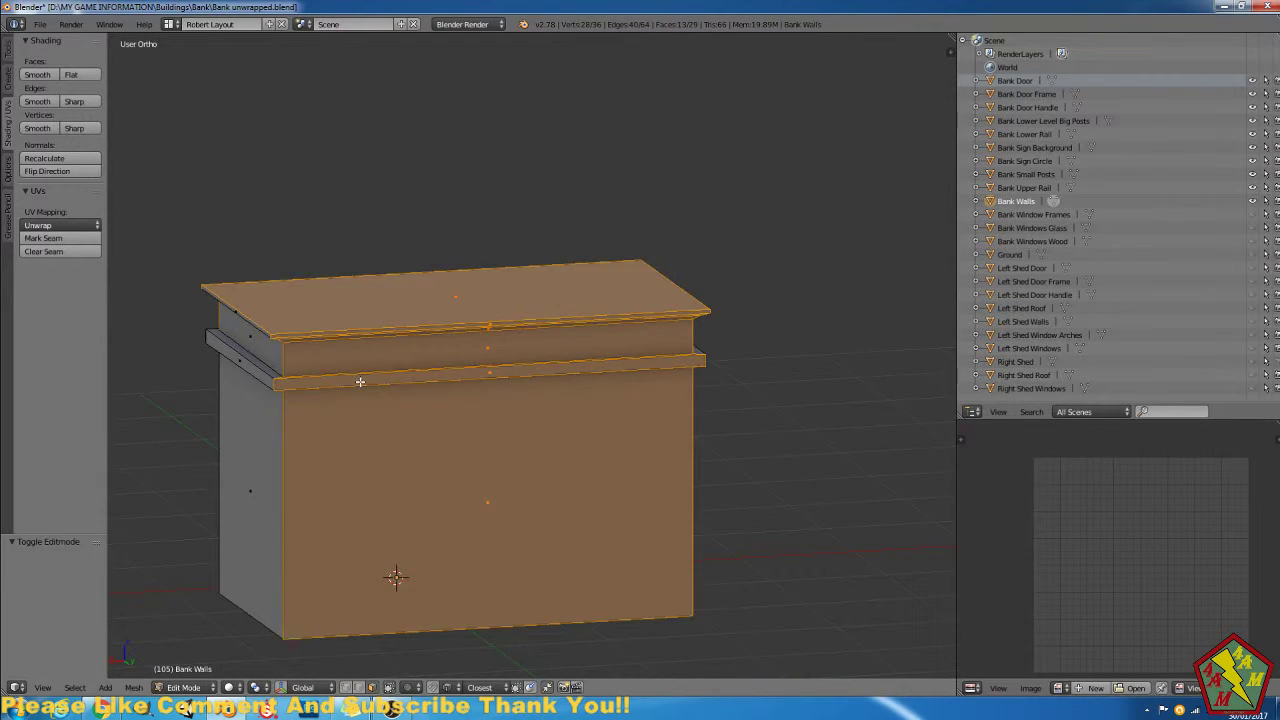
key(ctrl+i)
right_click(261, 381)
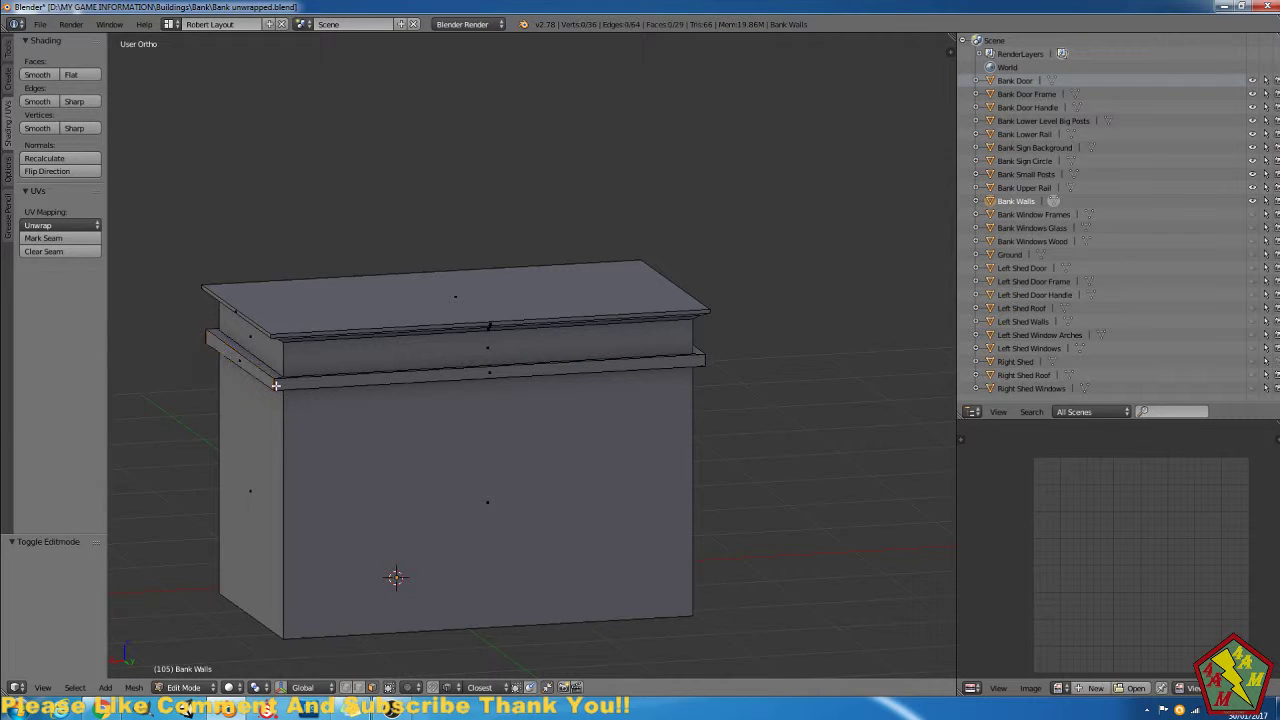
alt+right_click(275, 385)
shift+right_click(278, 377)
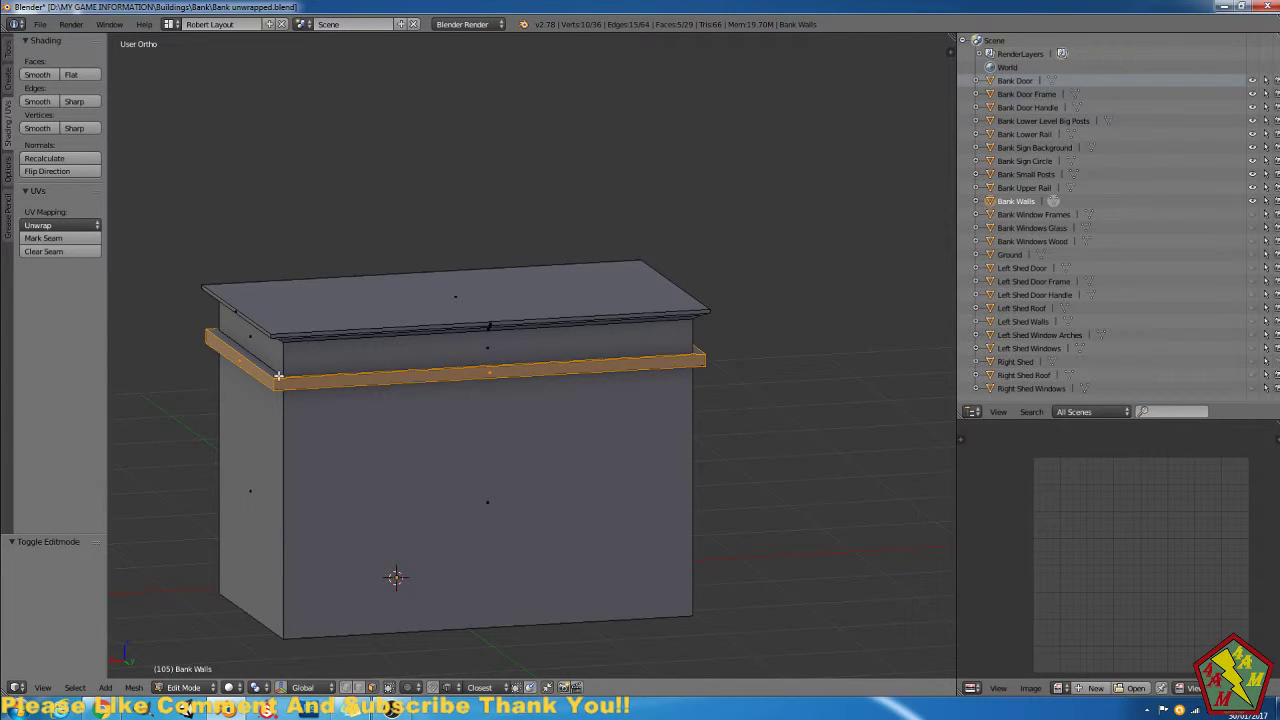
alt+shift+right_click(275, 375)
alt+shift+right_click(275, 375)
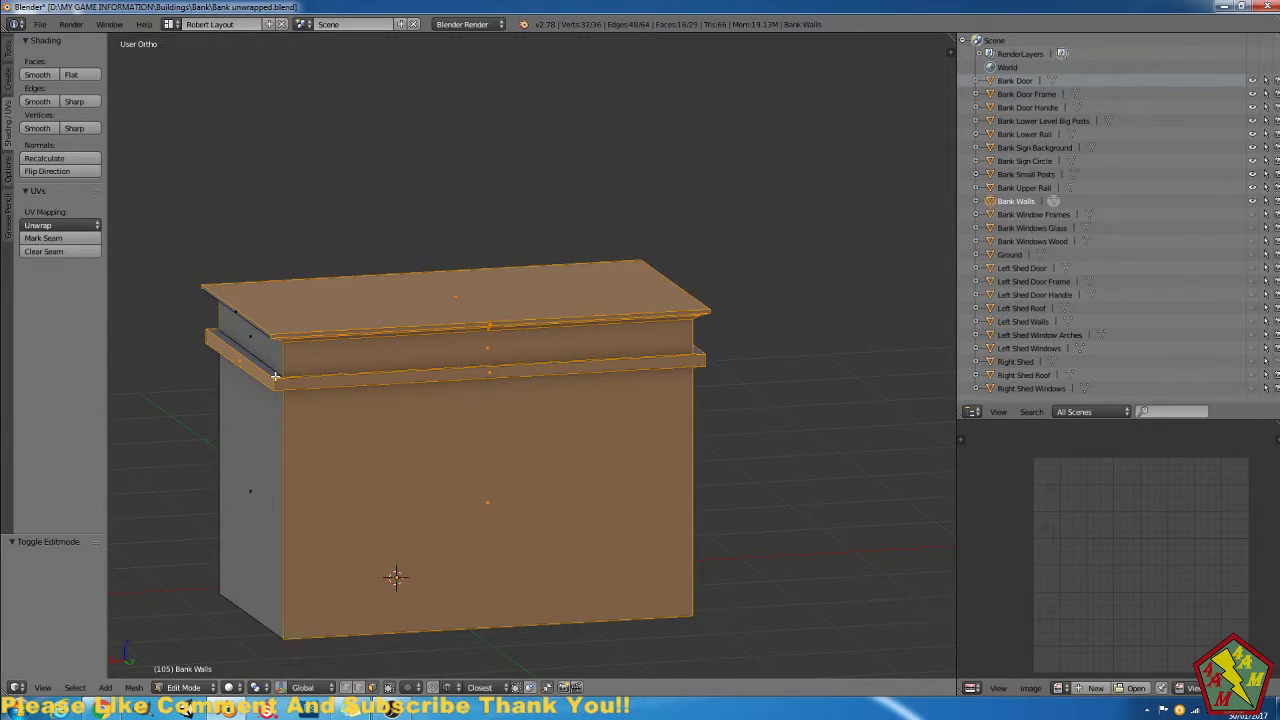
Separate all faces of the projecting band below the roof from Bank Walls into a new object.
alt+right_click(277, 378)
middle_drag(277, 378, 313, 433)
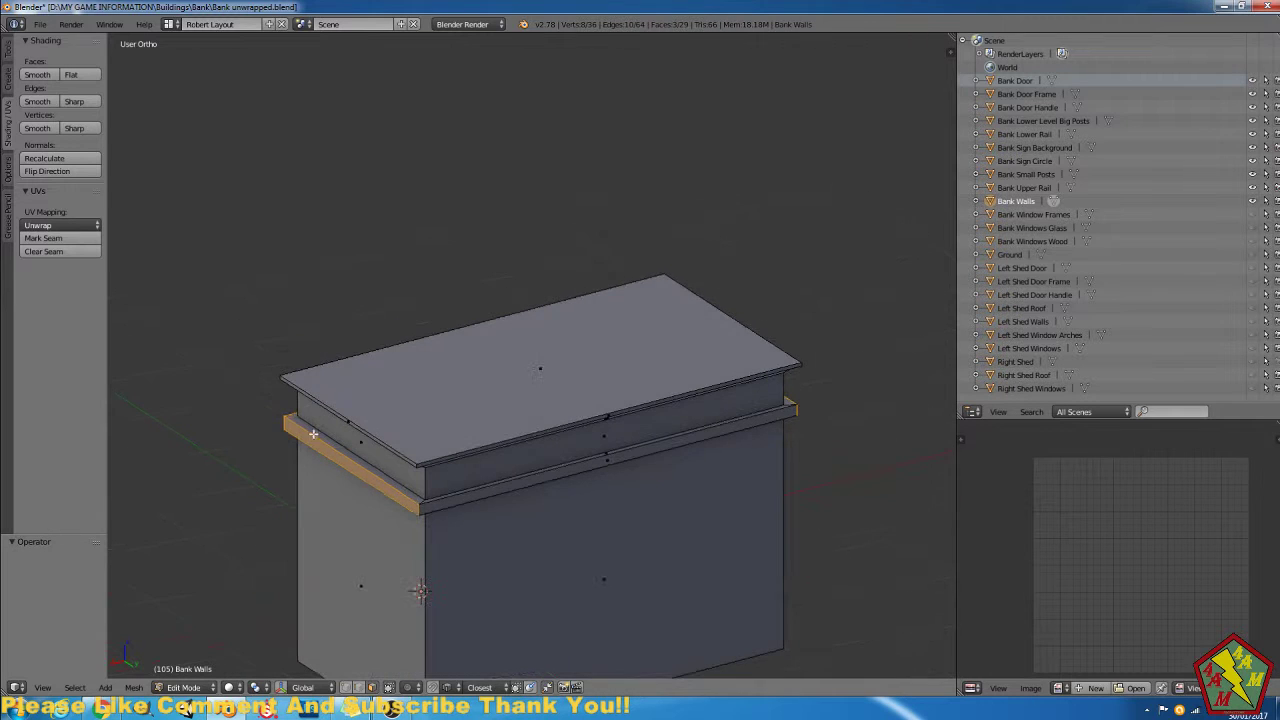
shift+right_click(418, 510)
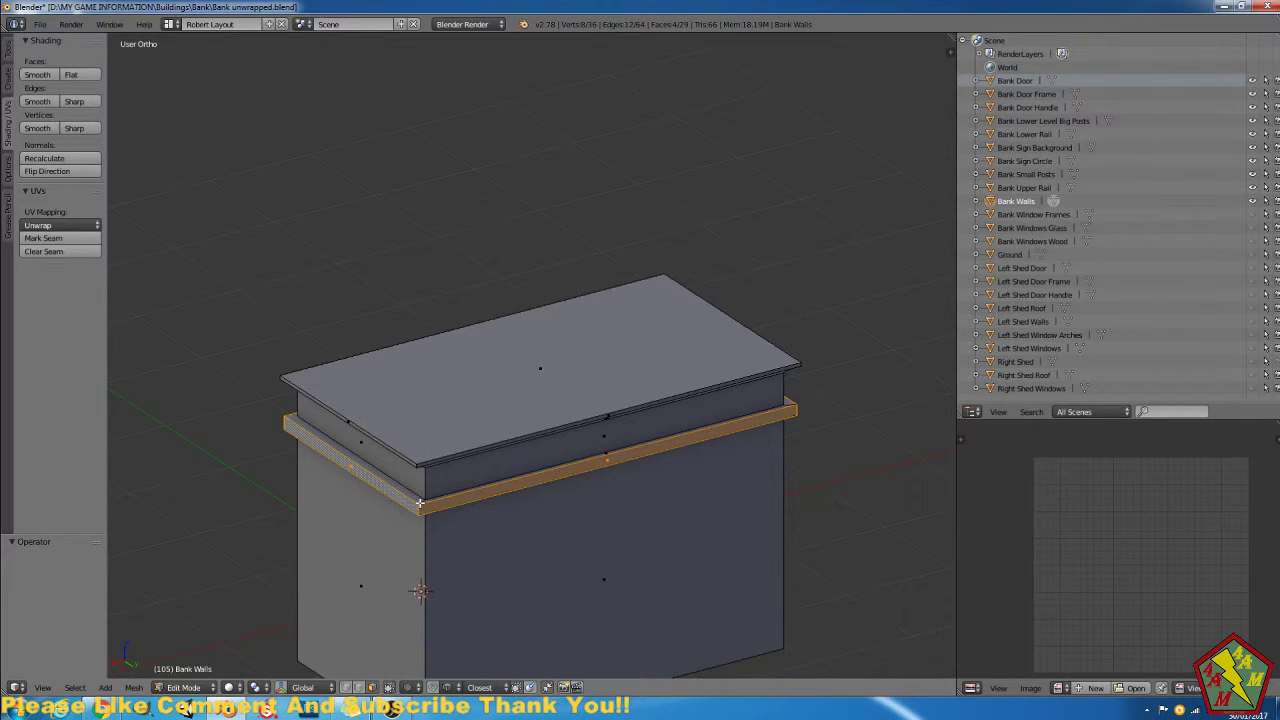
shift+right_click(420, 503)
shift+right_click(415, 499)
shift+right_click(398, 490)
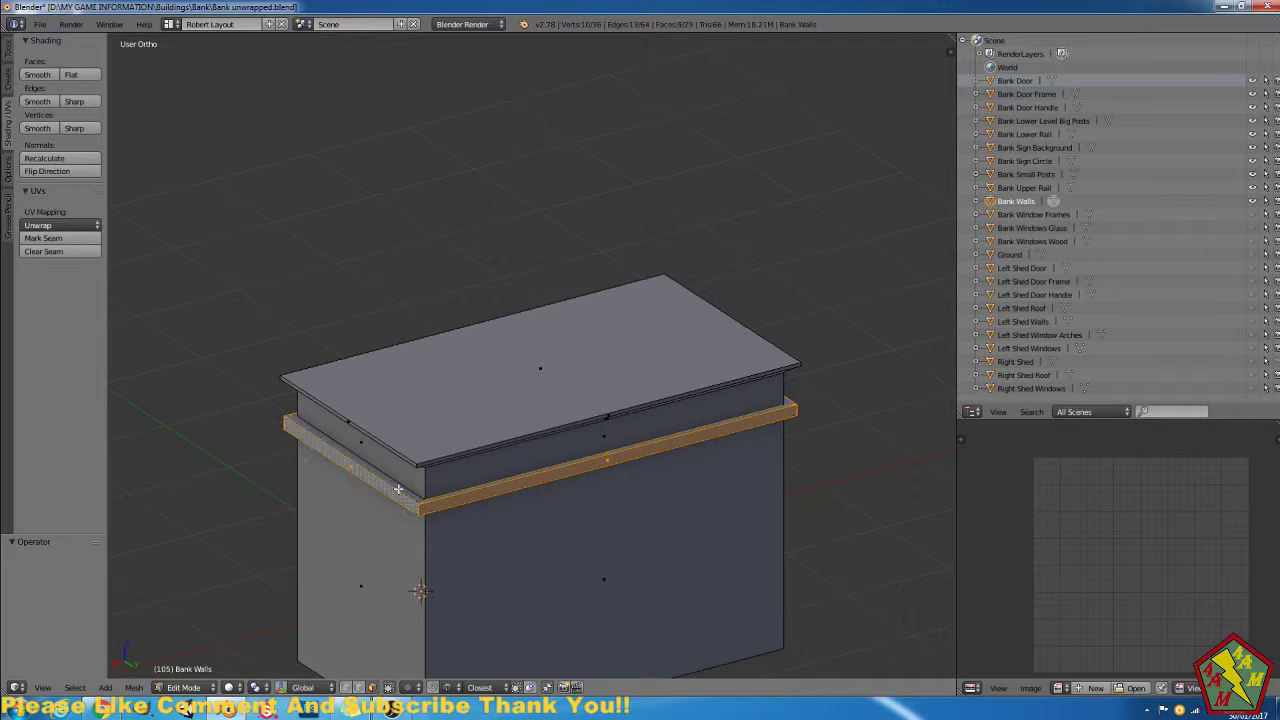
middle_drag(626, 511, 606, 210)
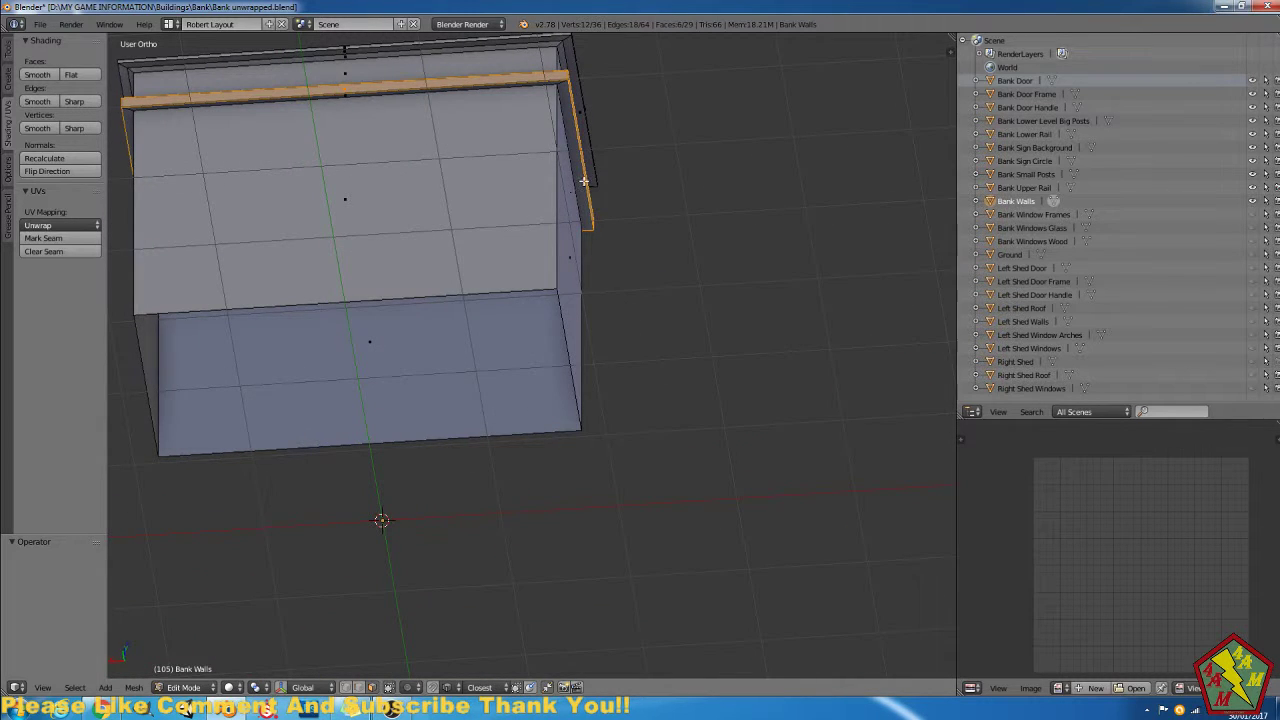
shift+right_click(584, 181)
middle_drag(457, 106, 564, 95)
mouse_move(712, 91)
middle_down()
mouse_move(686, 94)
mouse_move(703, 93)
middle_up()
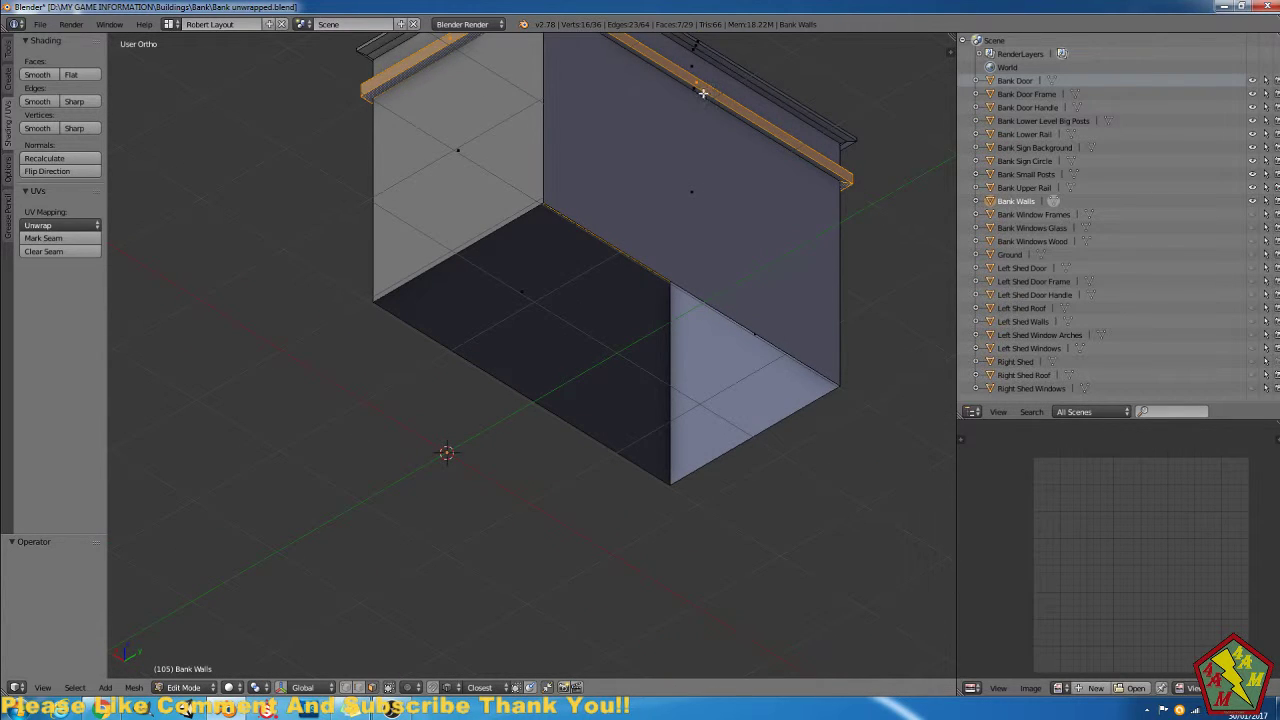
shift+right_click(700, 93)
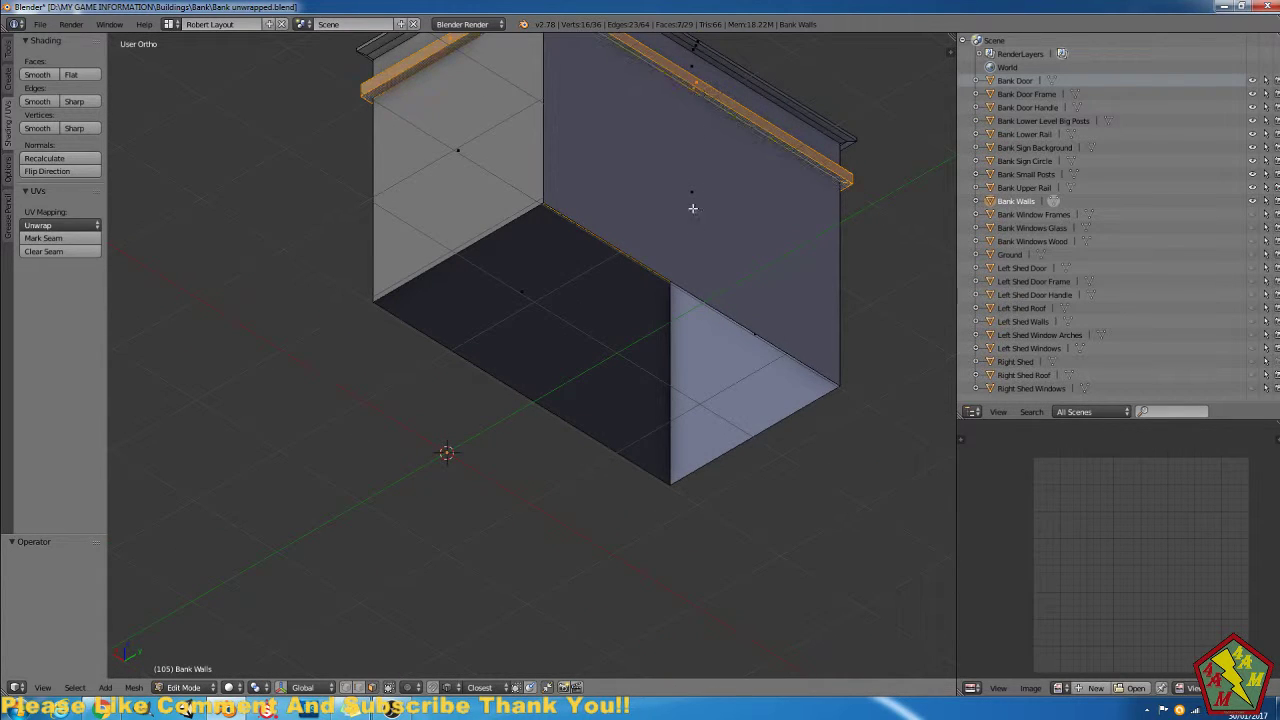
middle_drag(694, 210, 622, 354)
key(p)
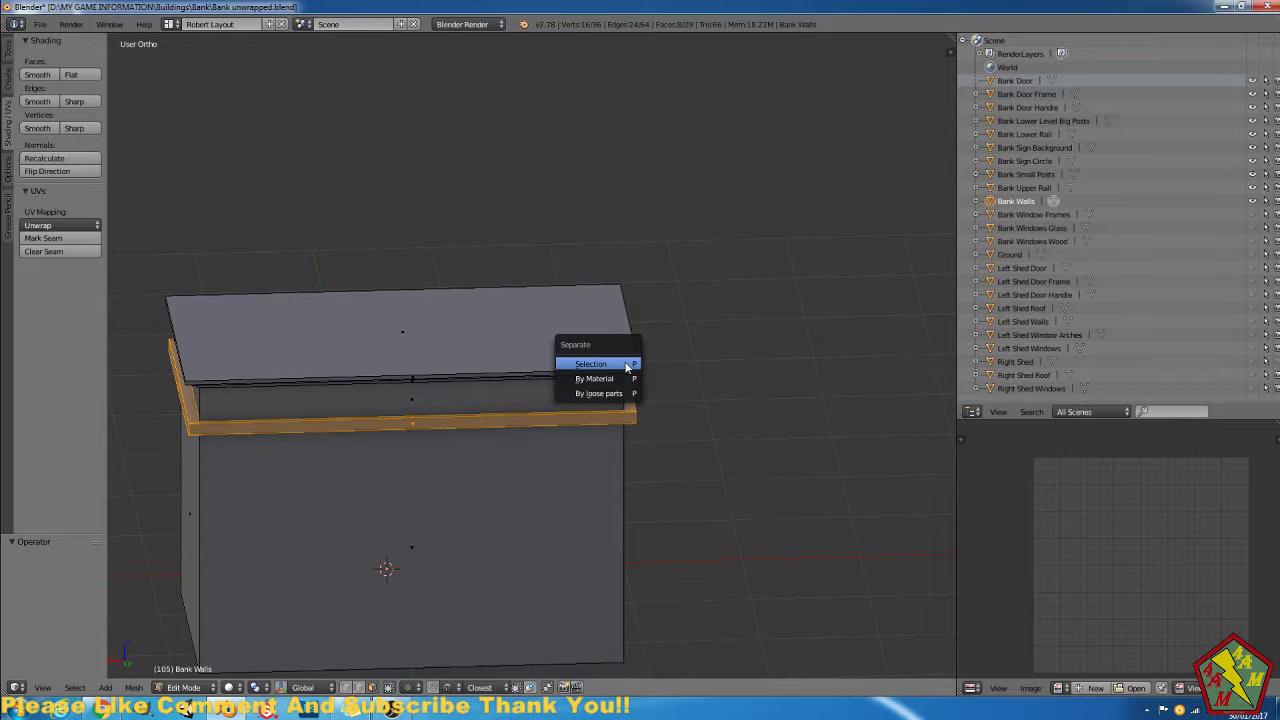
click(626, 365)
key(Tab)
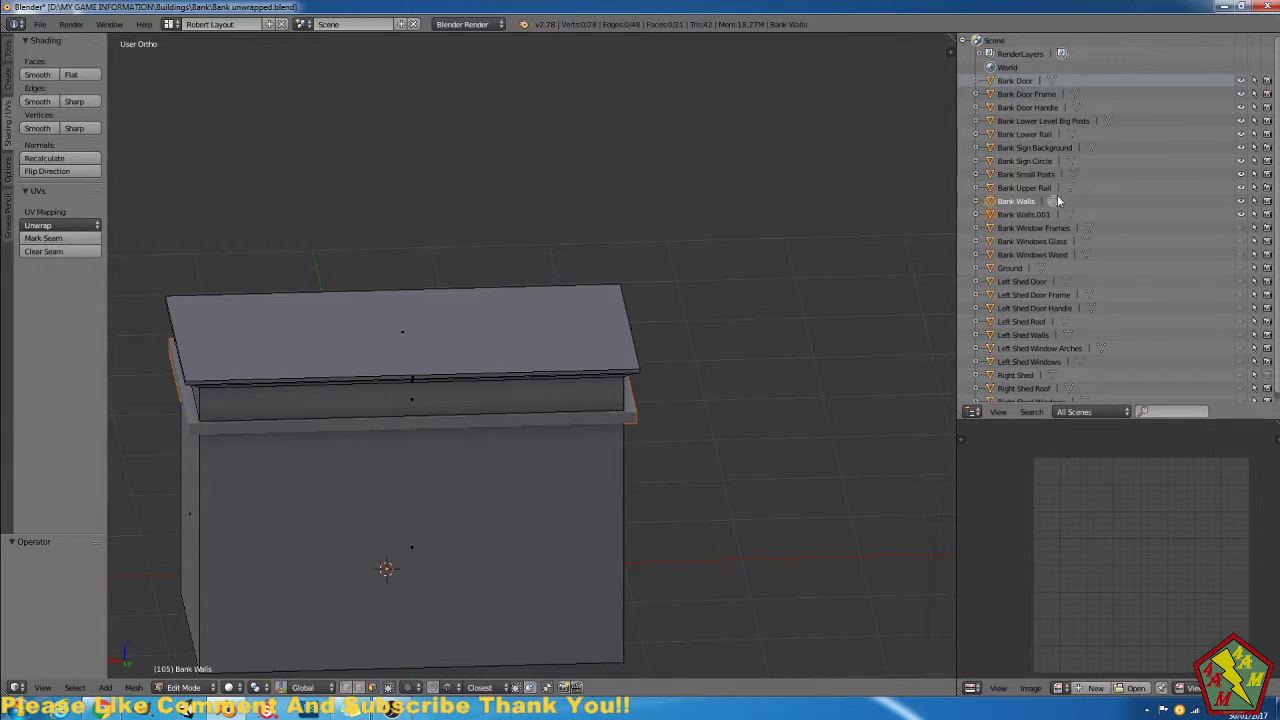
Rename the separated band object to Bank Wall Brick Work.
click(1032, 215)
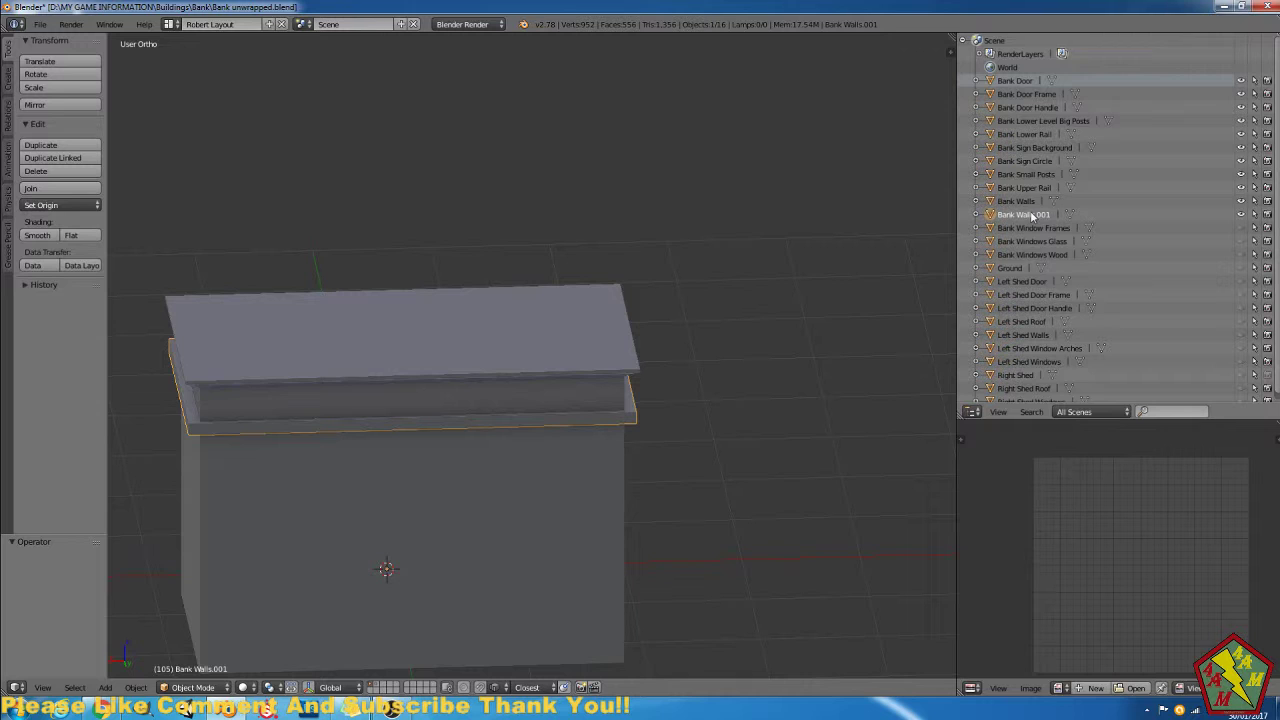
key(Tab)
key(Tab)
double_click(1033, 215)
click(1061, 216)
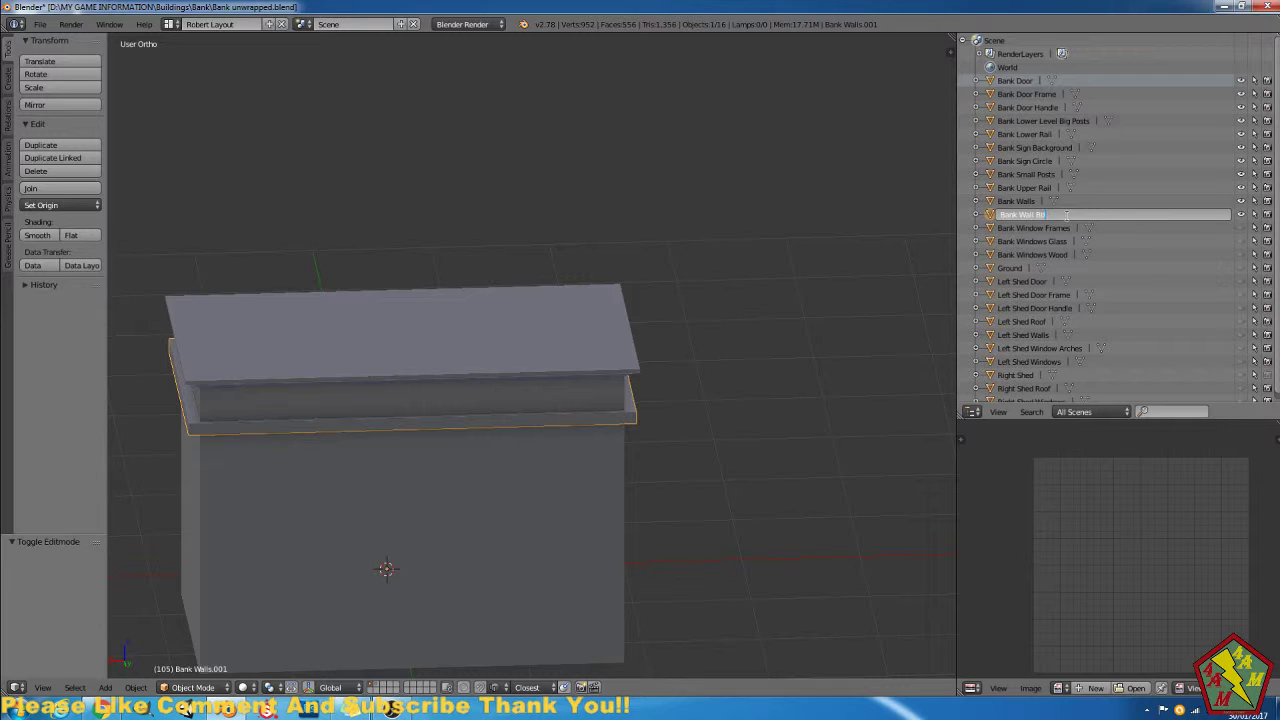
key(Return)
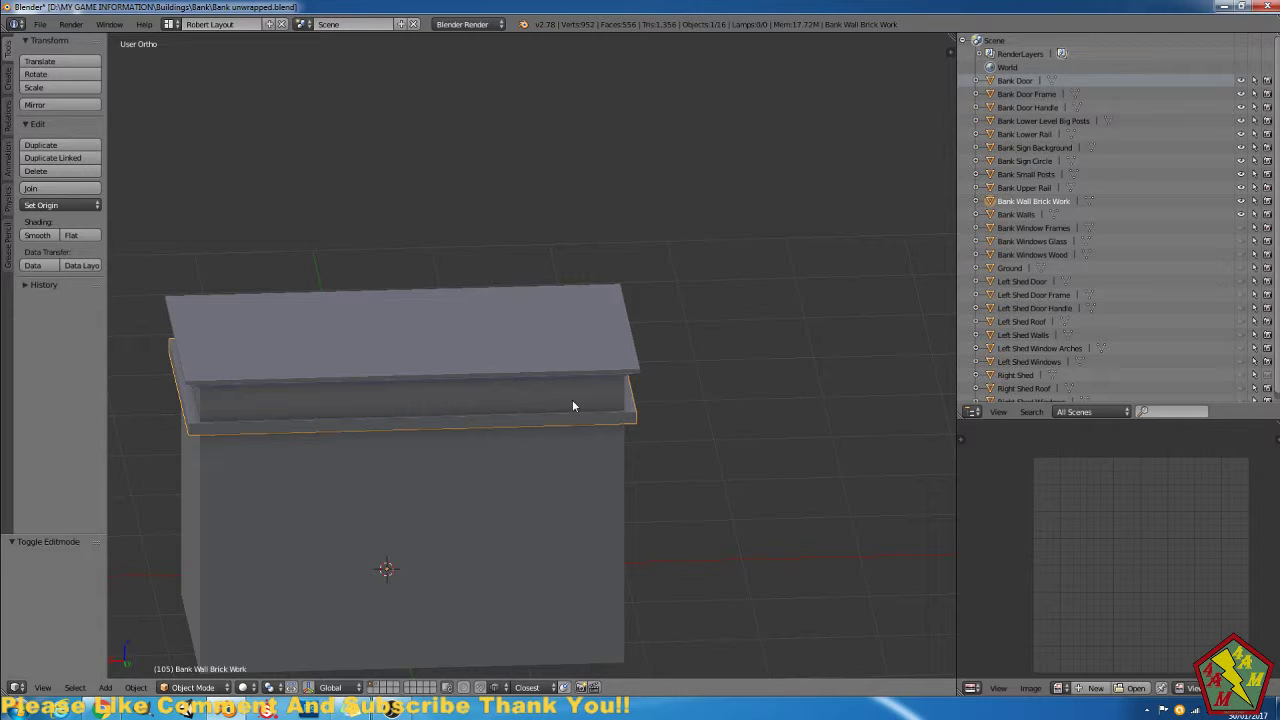
Isolate the Bank Wall Brick Work object and remove doubles across its whole mesh.
key(shift+h)
key(Tab)
key(Tab)
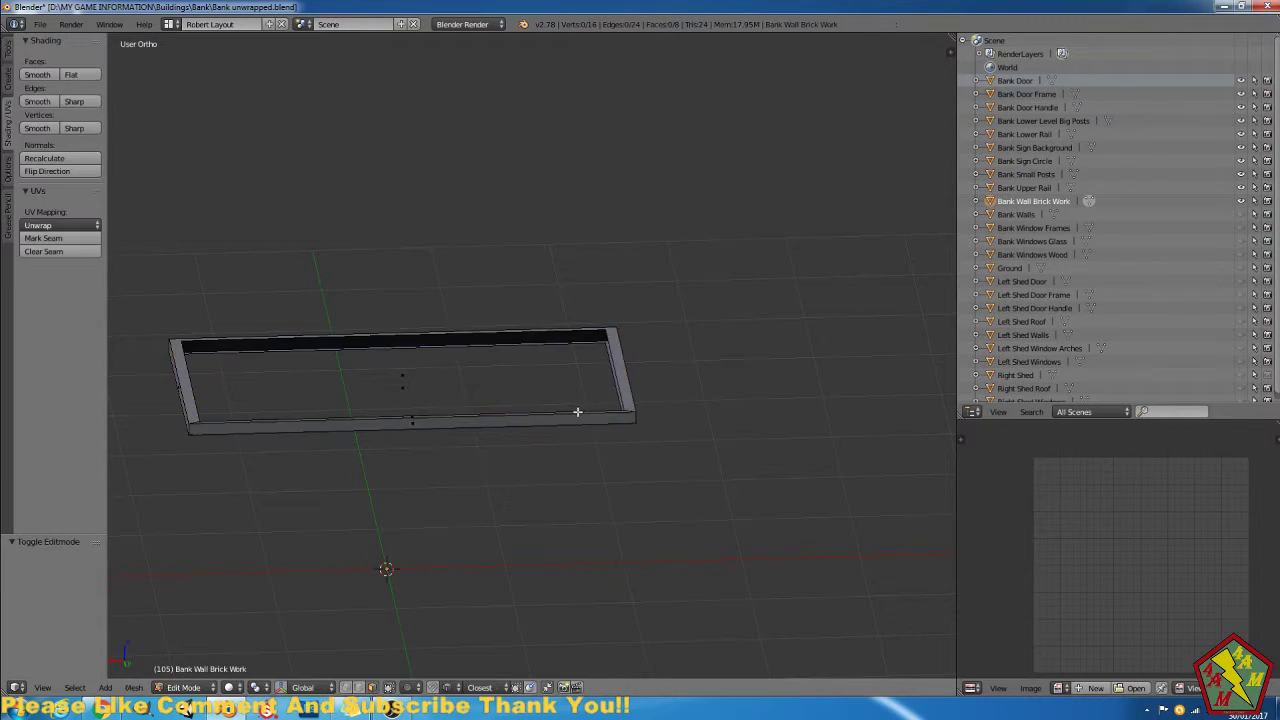
key(a)
key(a)
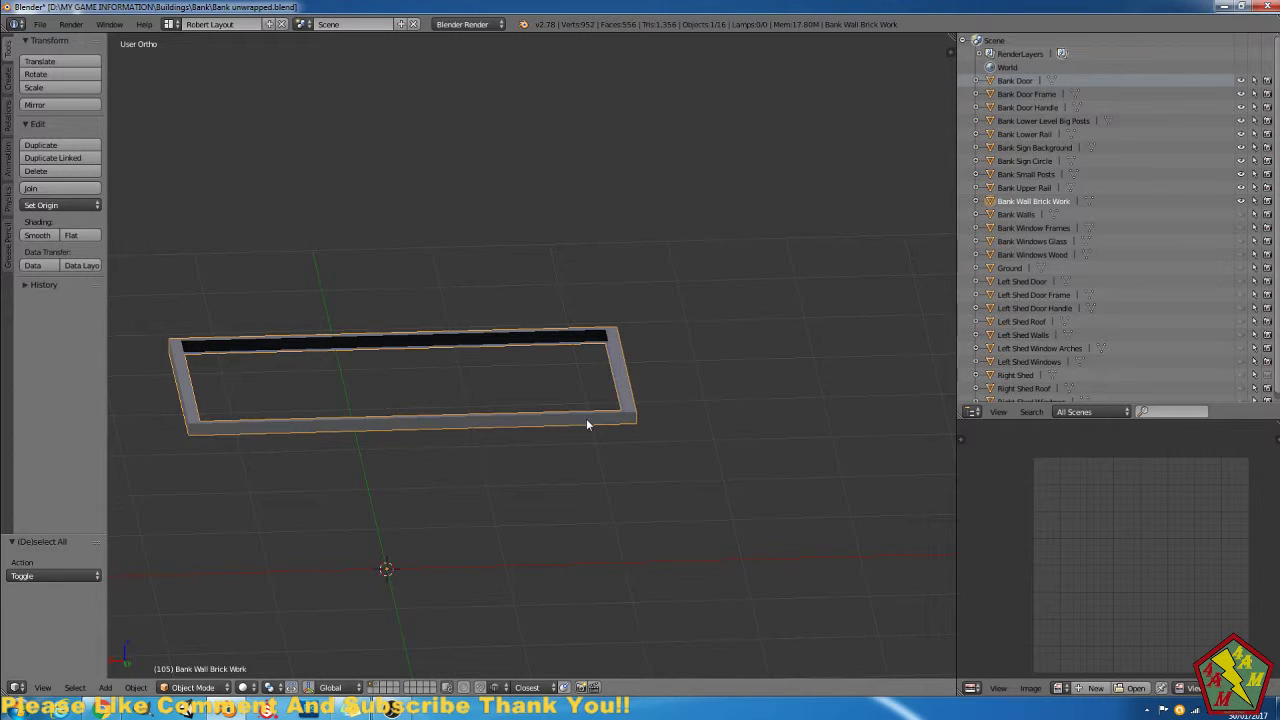
key(Tab)
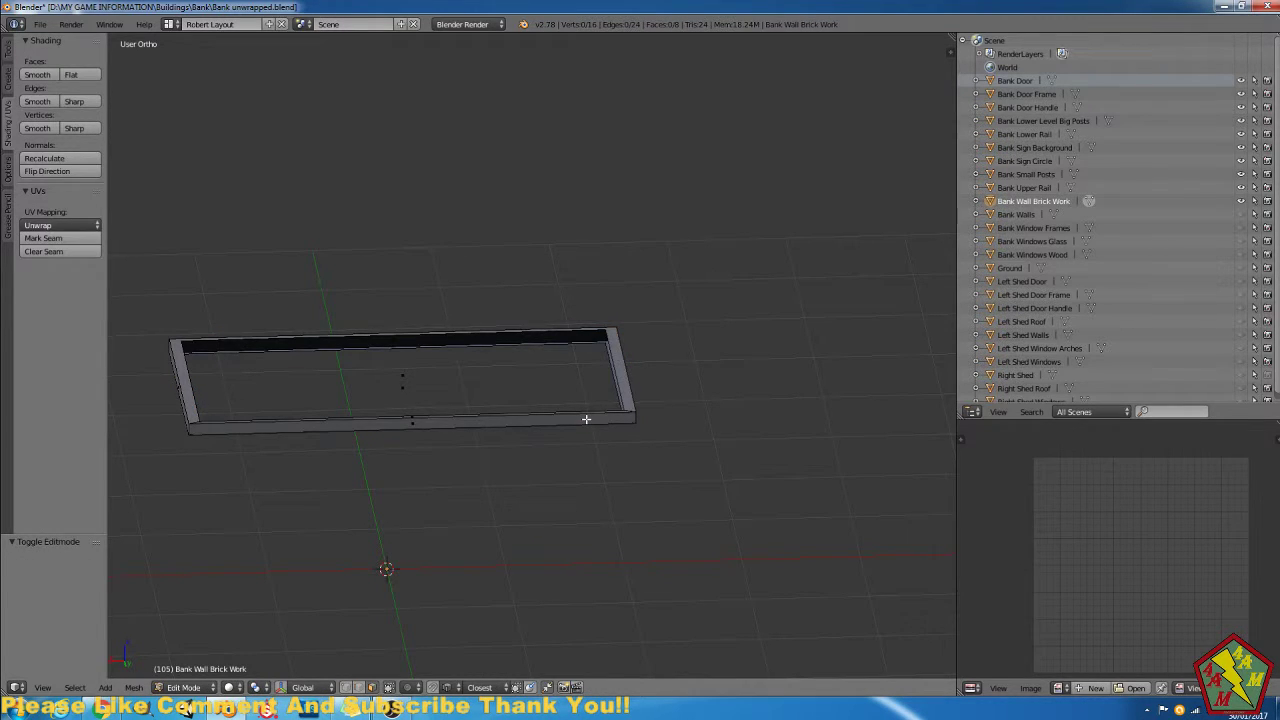
key(a)
key(w)
click(587, 420)
In vertex selection, join the inner and outer vertices with an edge at two upper corners of the brick work frame.
middle_drag(552, 423, 500, 398)
right_click(643, 330)
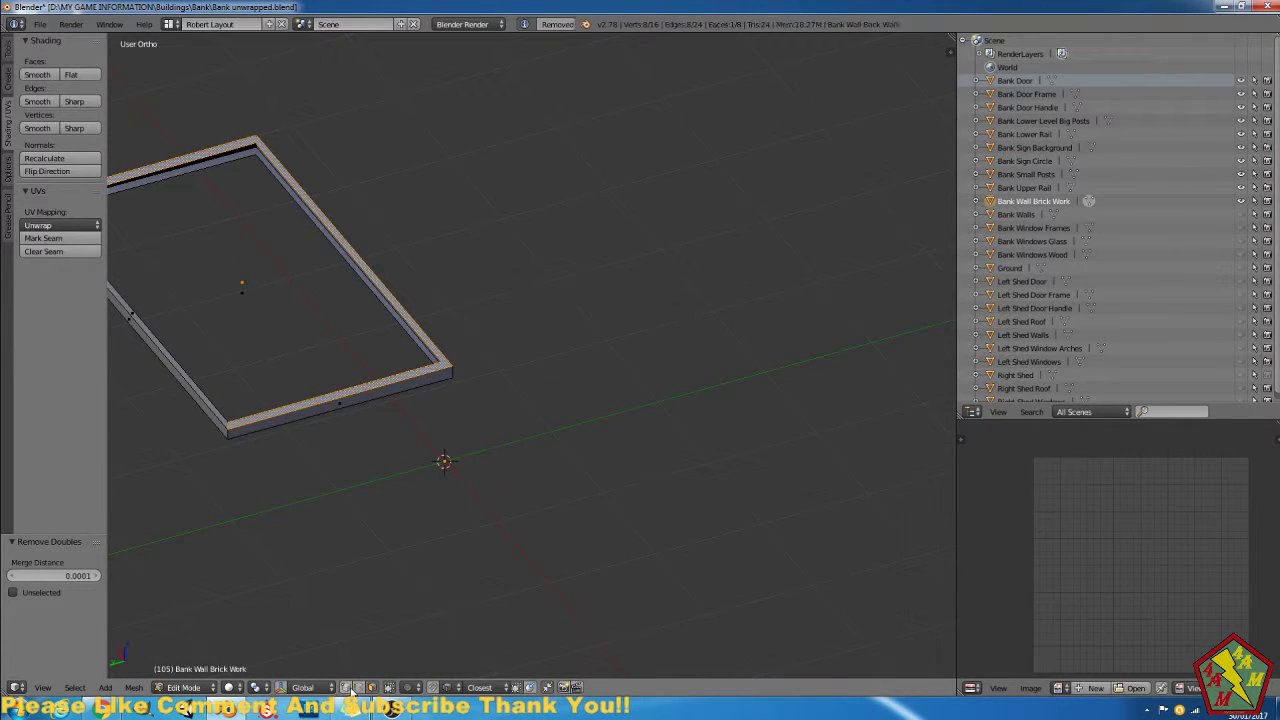
shift+right_click(165, 360)
middle_drag(422, 490, 600, 523)
scroll(654, 531, up, 5)
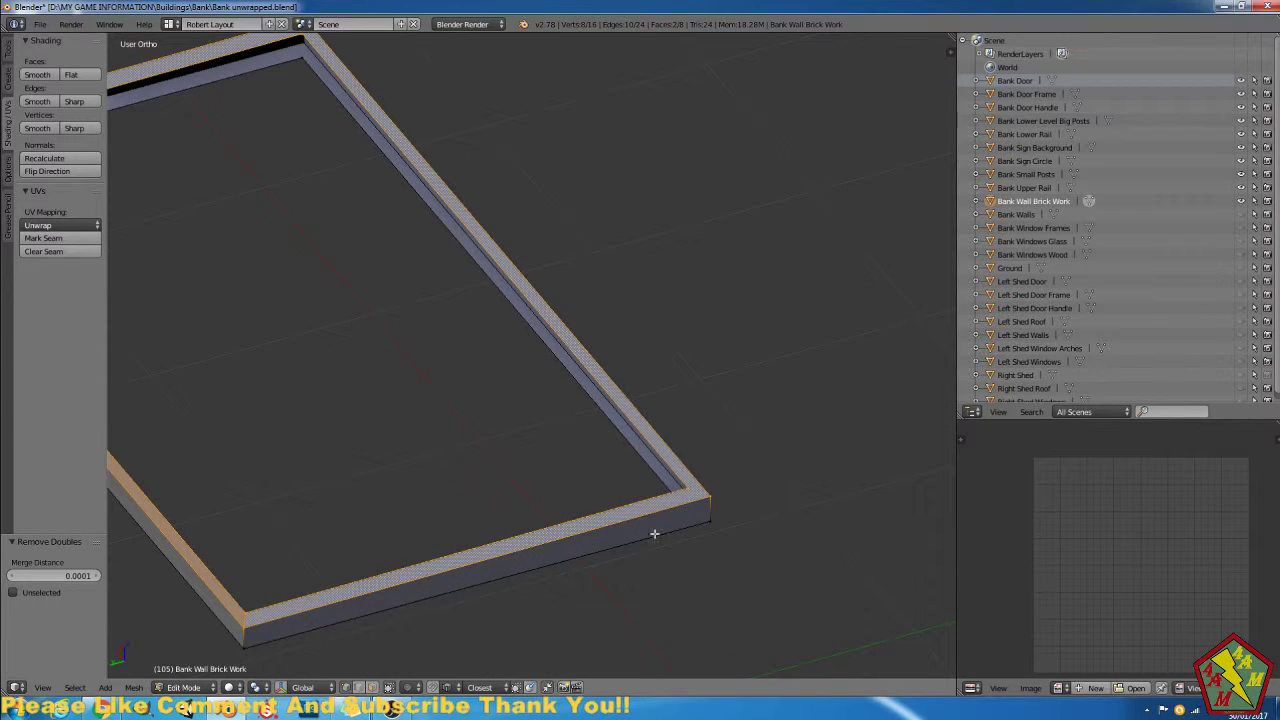
right_click(695, 490)
shift+right_click(701, 498)
key(f)
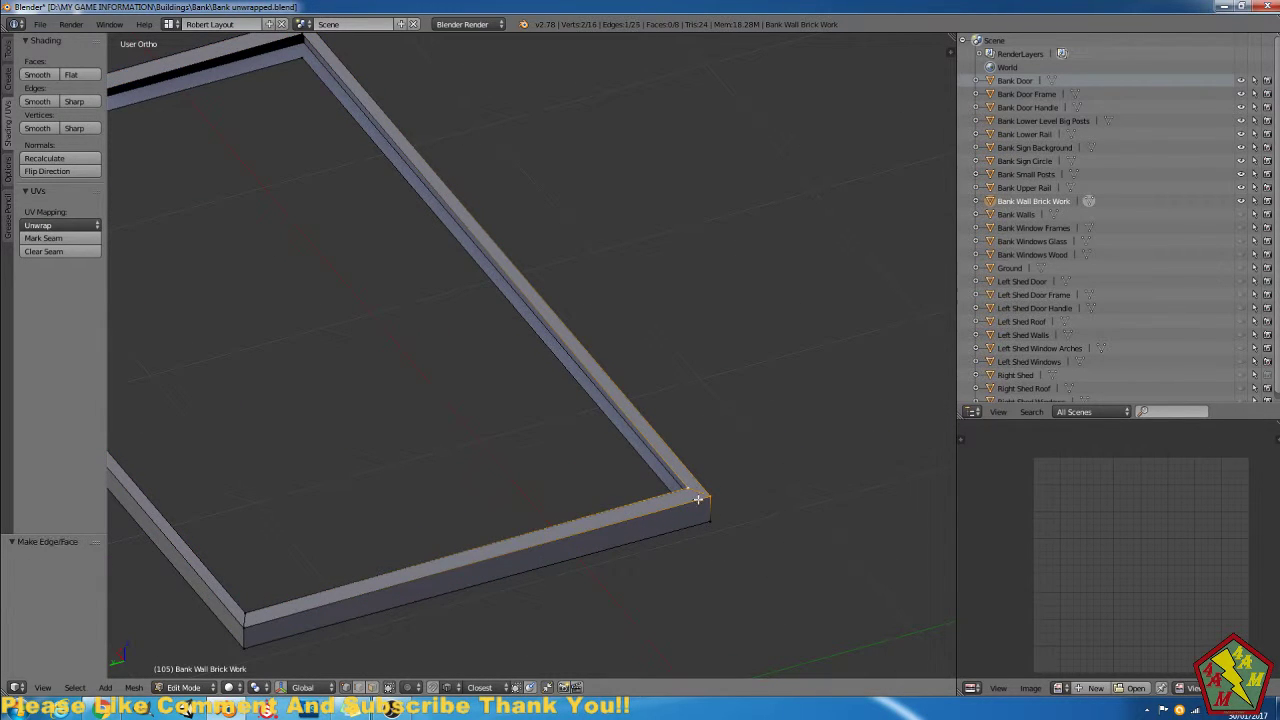
middle_drag(345, 286, 581, 551)
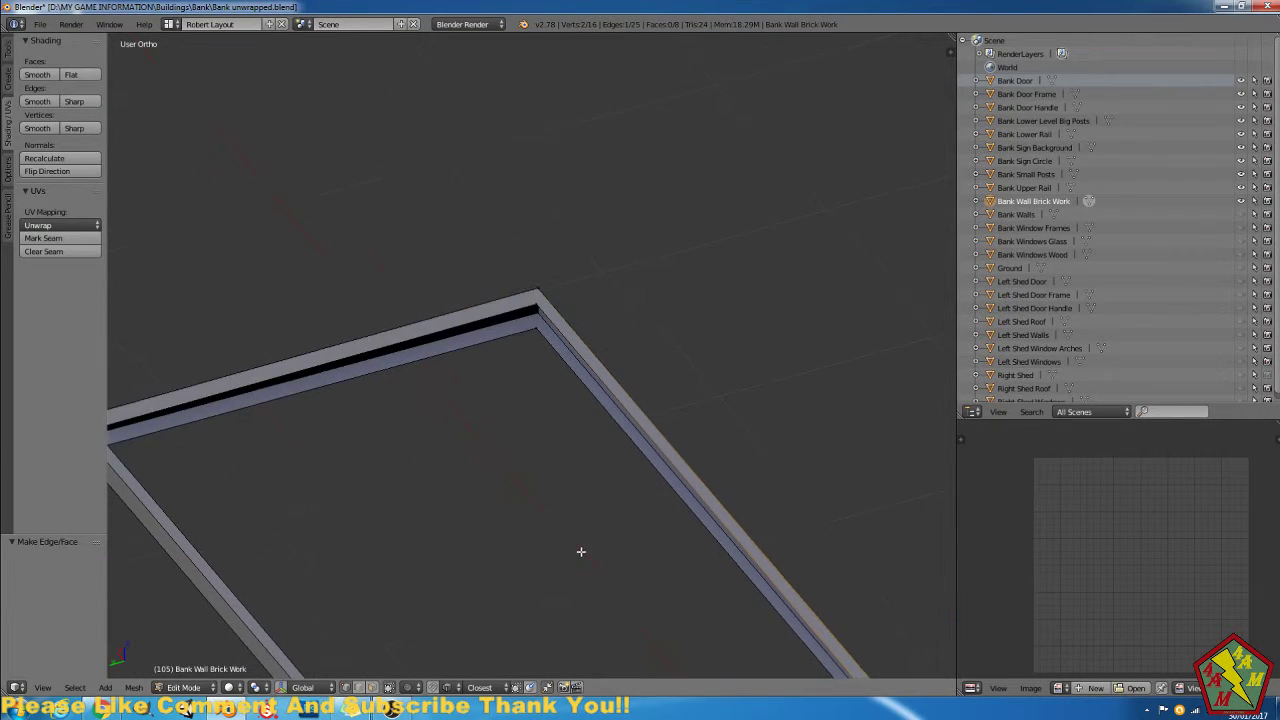
right_click(536, 299)
shift+right_click(538, 291)
key(f)
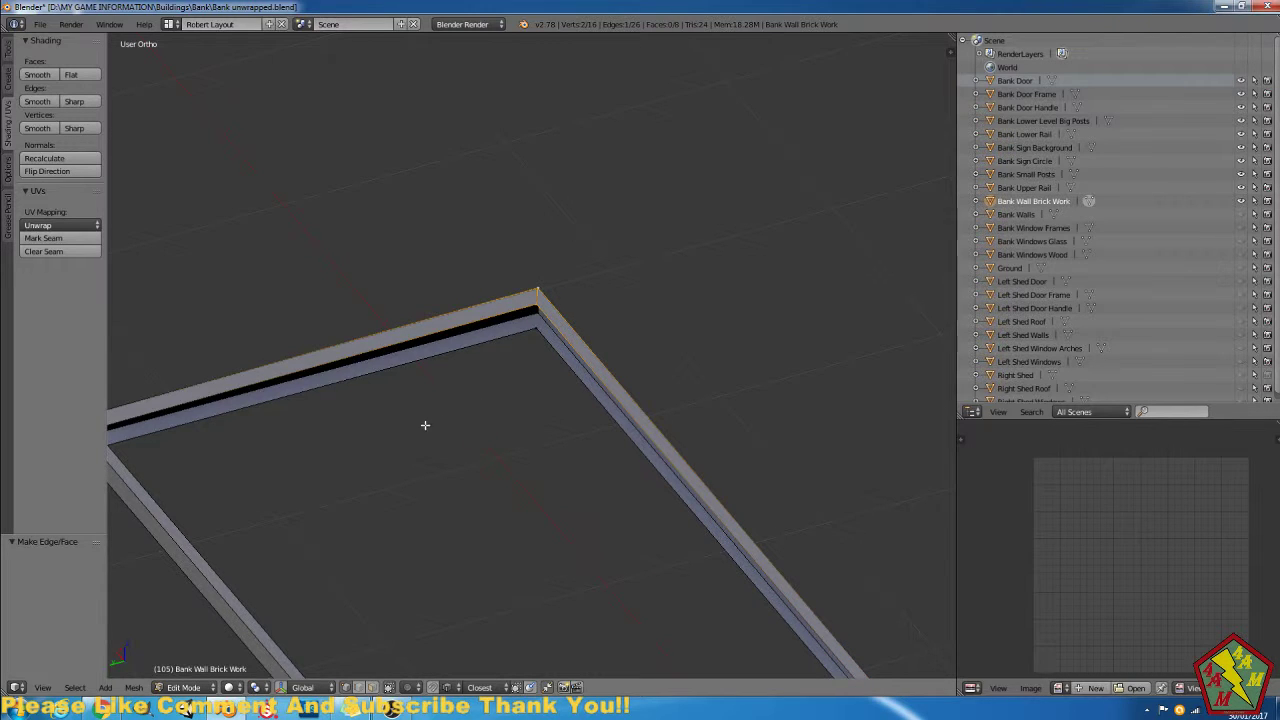
Join the inner and outer vertices with edges at two underside corners of the frame and clear the selection.
shift+middle_drag(425, 425, 580, 428)
right_click(682, 351)
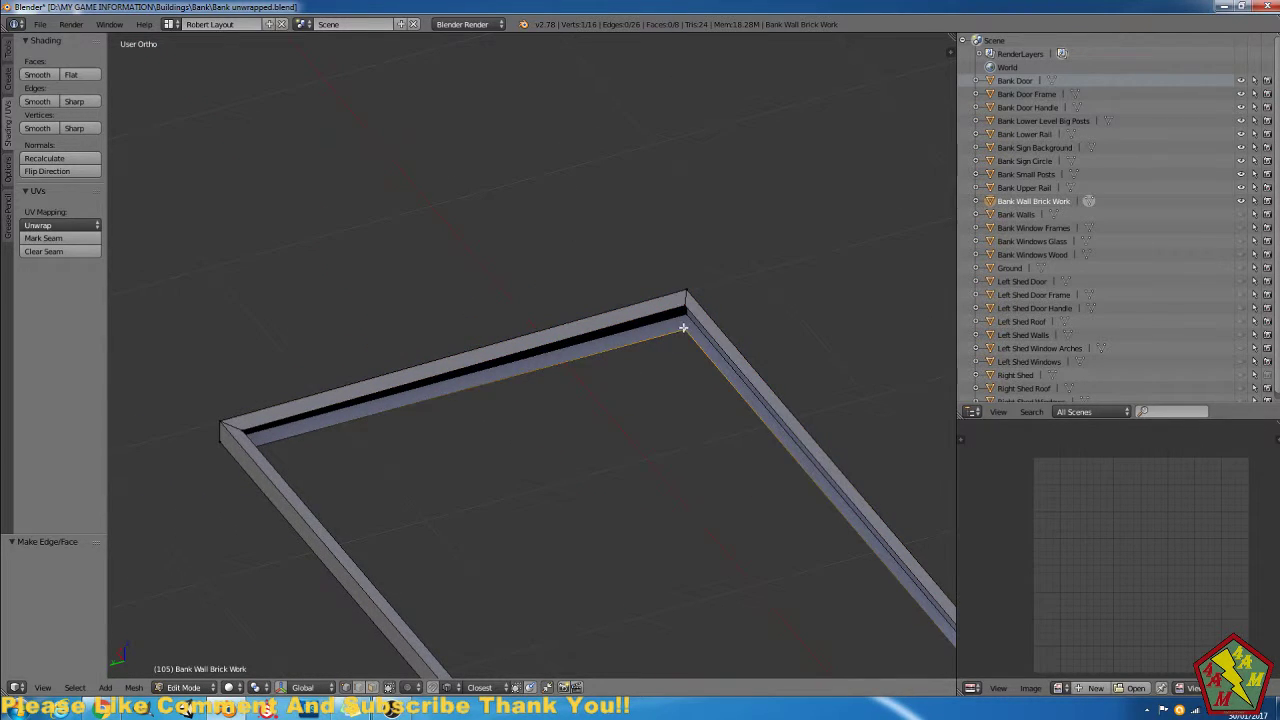
shift+right_click(686, 349)
middle_drag(645, 462, 598, 370)
right_click(773, 182)
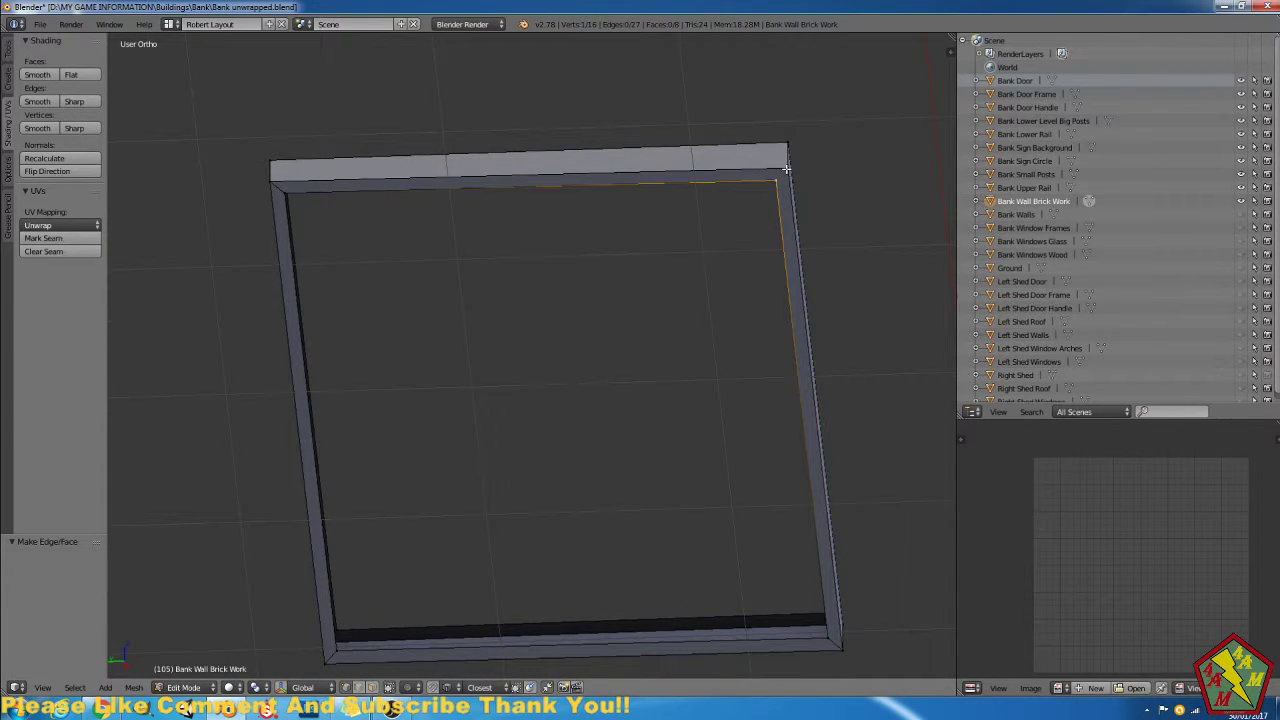
shift+right_click(789, 185)
key(a)
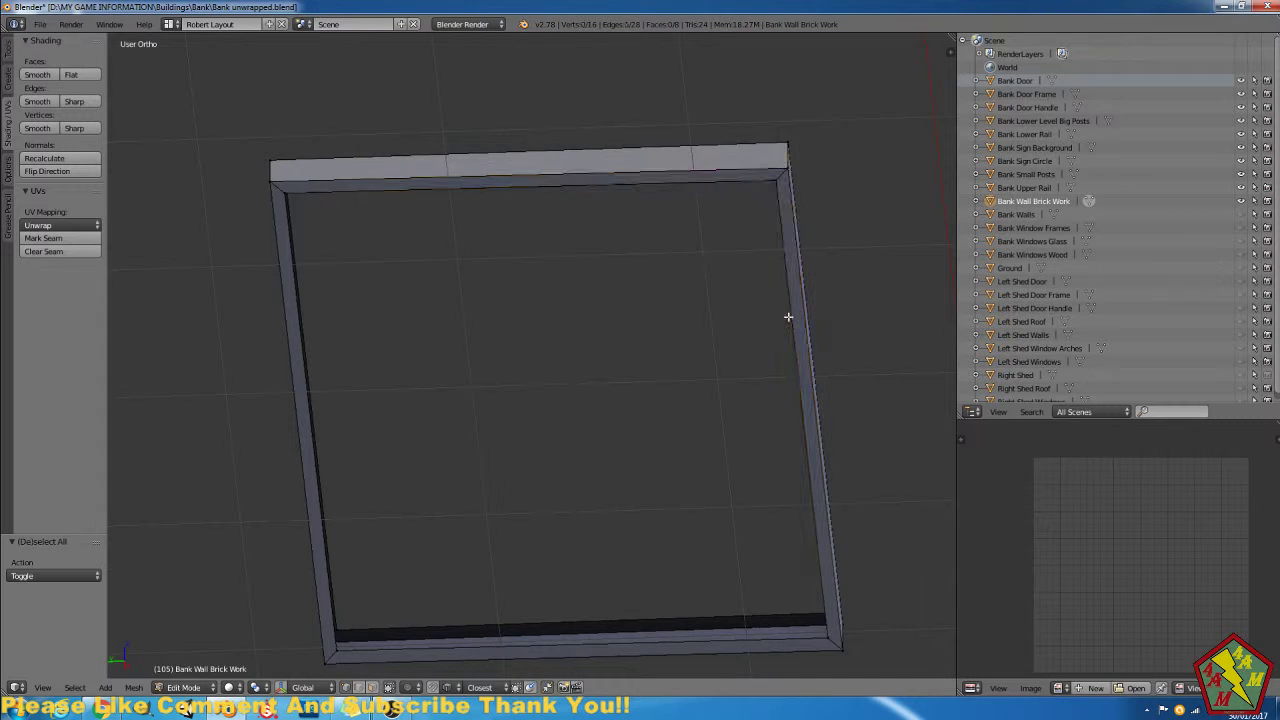
Remove doubles across the whole frame mesh again and switch to face selection.
key(a)
key(w)
click(788, 317)
middle_drag(637, 309, 628, 432)
click(373, 688)
shift+middle_drag(563, 600, 822, 429)
scroll(821, 423, down, 3)
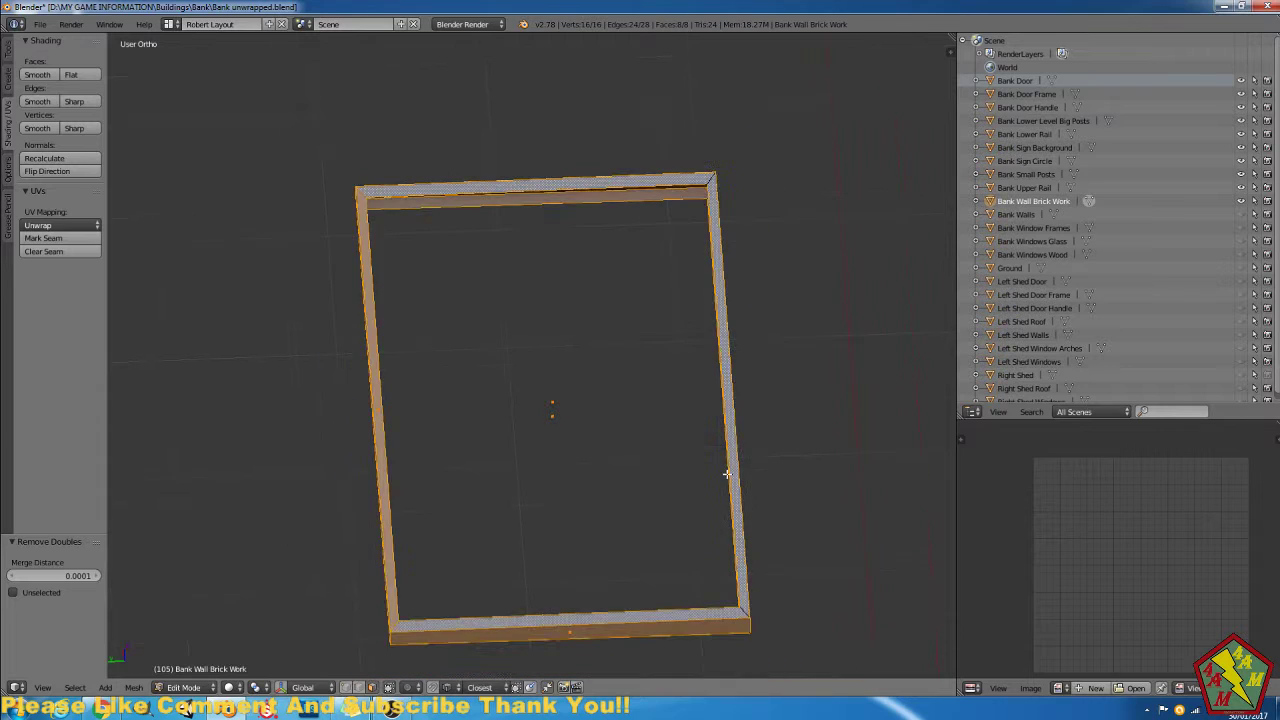
Delete the frame's U-shaped upper face with Only Faces, keeping its edges, and switch to wireframe display.
right_click(731, 477)
scroll(738, 479, up, 3)
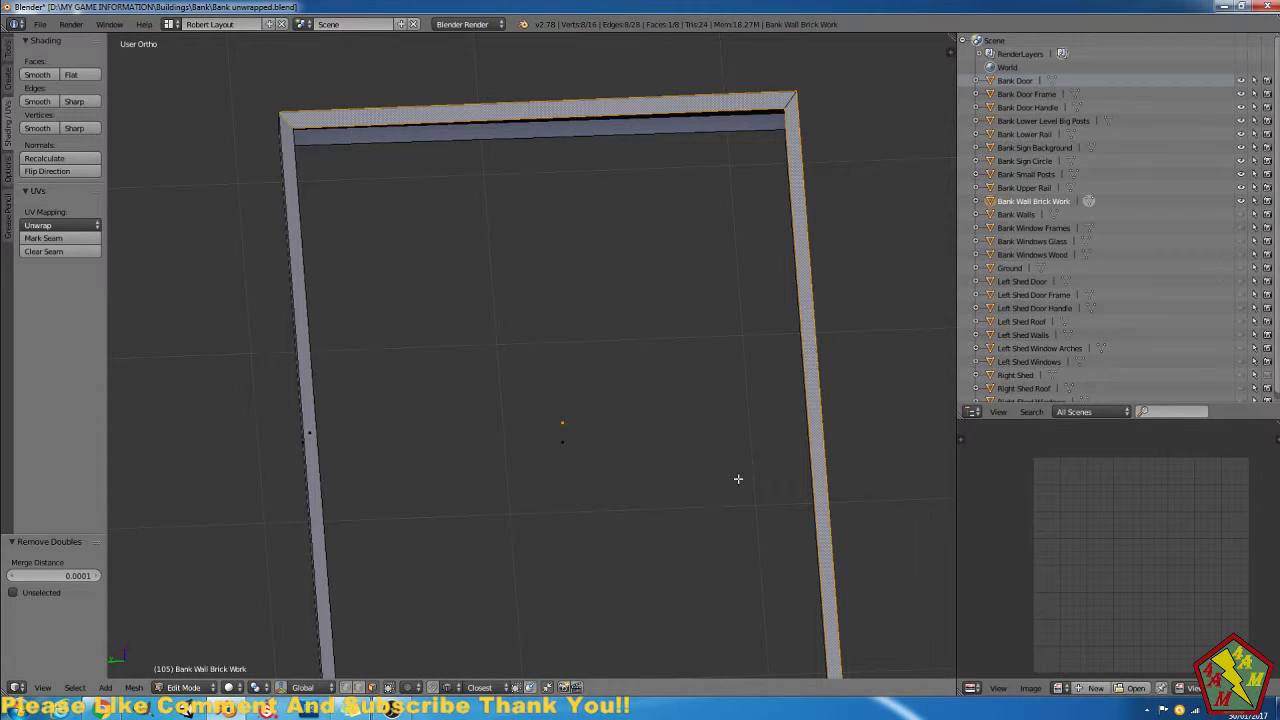
key(x)
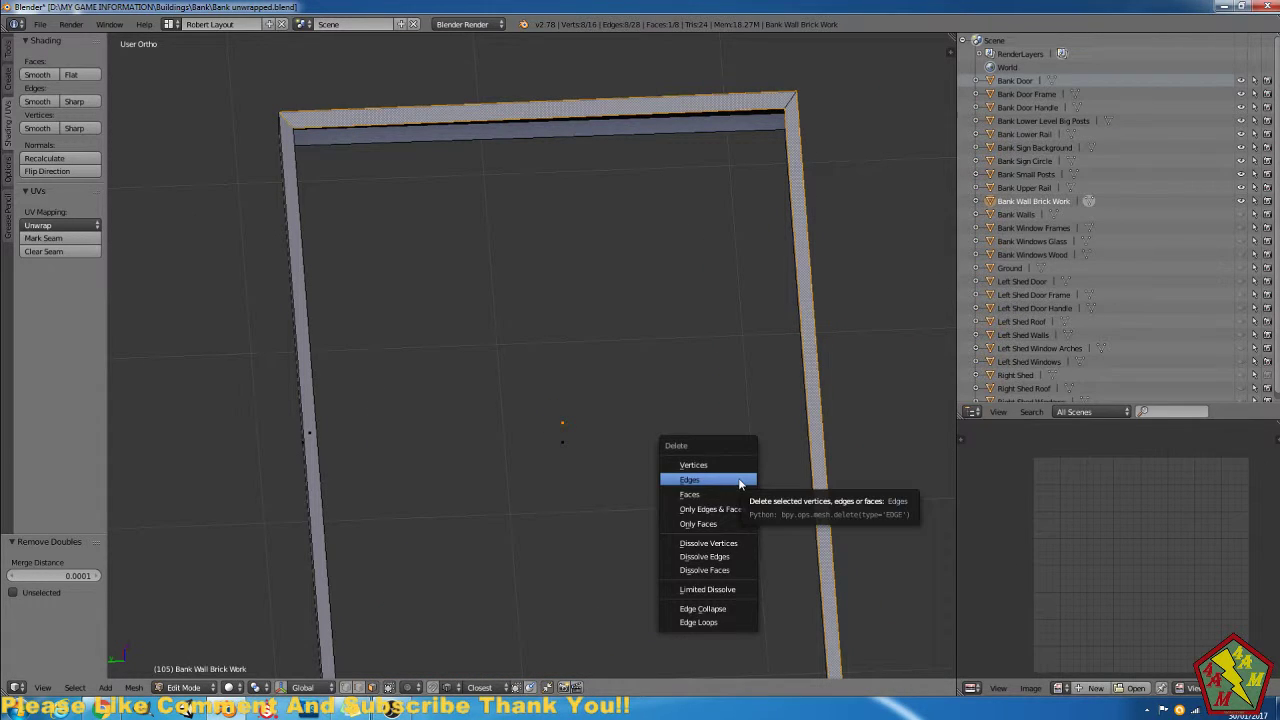
click(717, 522)
scroll(704, 435, down, 2)
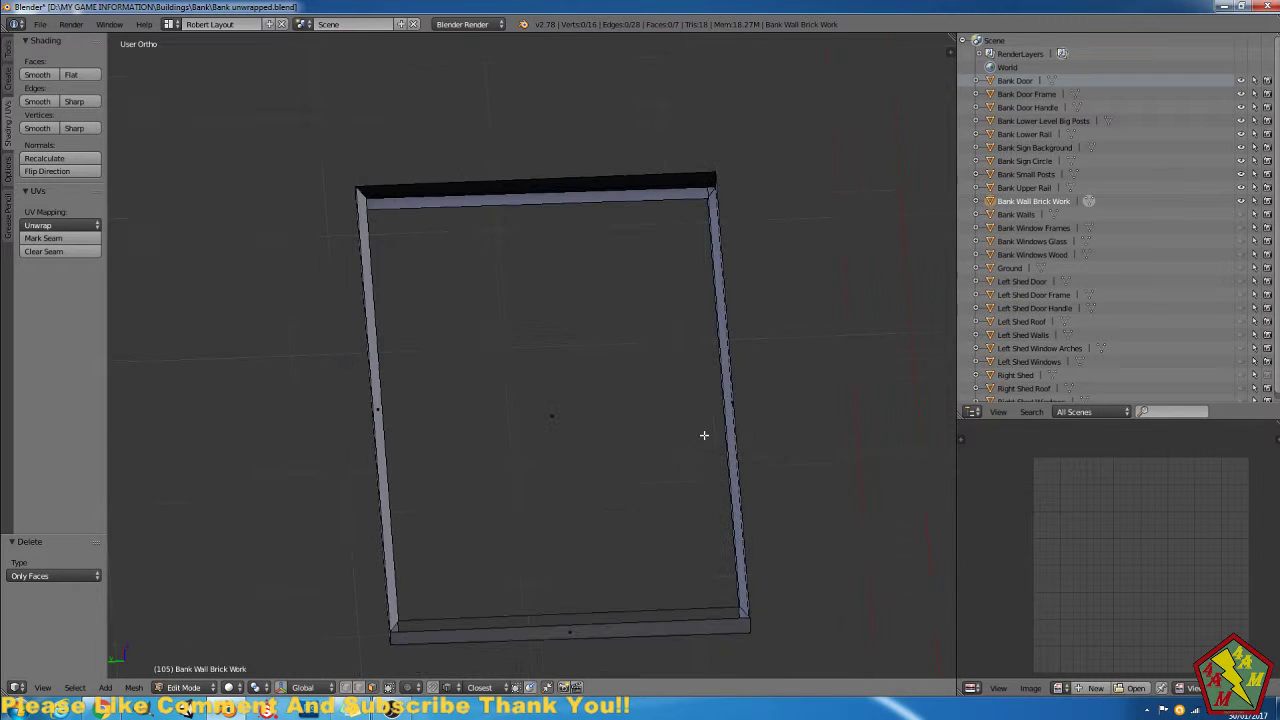
key(z)
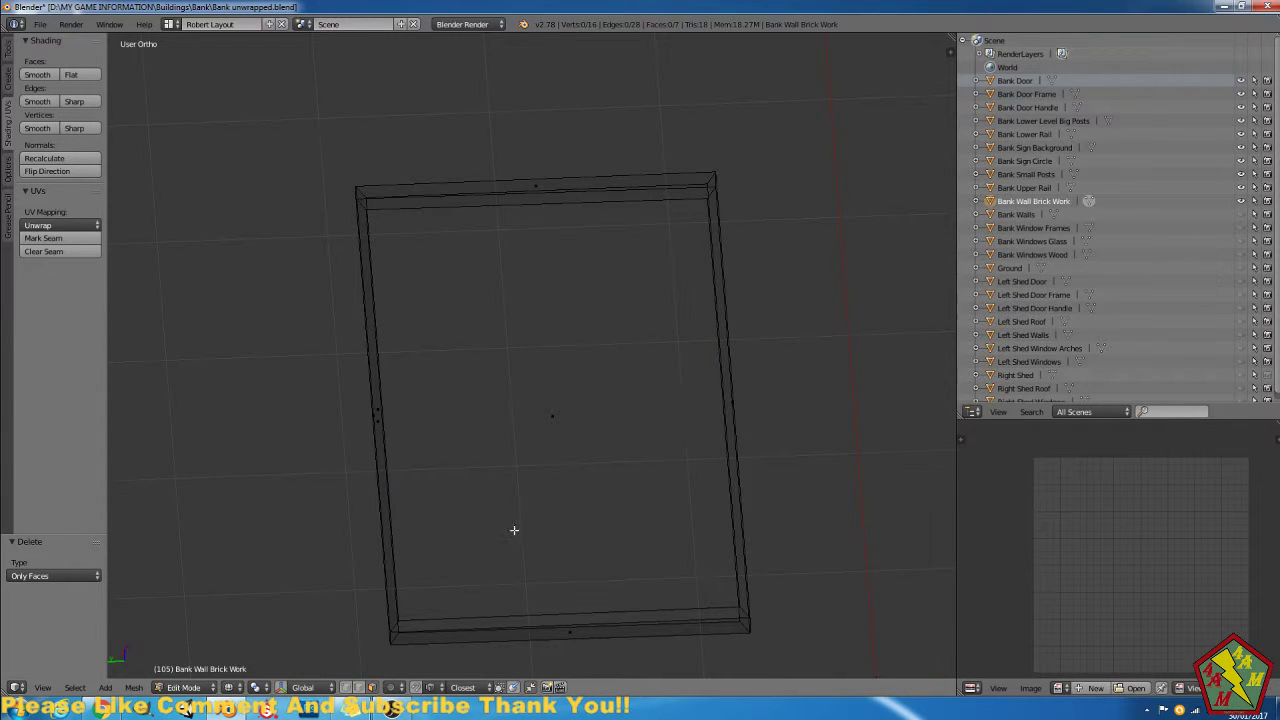
Return to solid display and fill the upper face of one short side between its inner and outer edges.
right_click(478, 621)
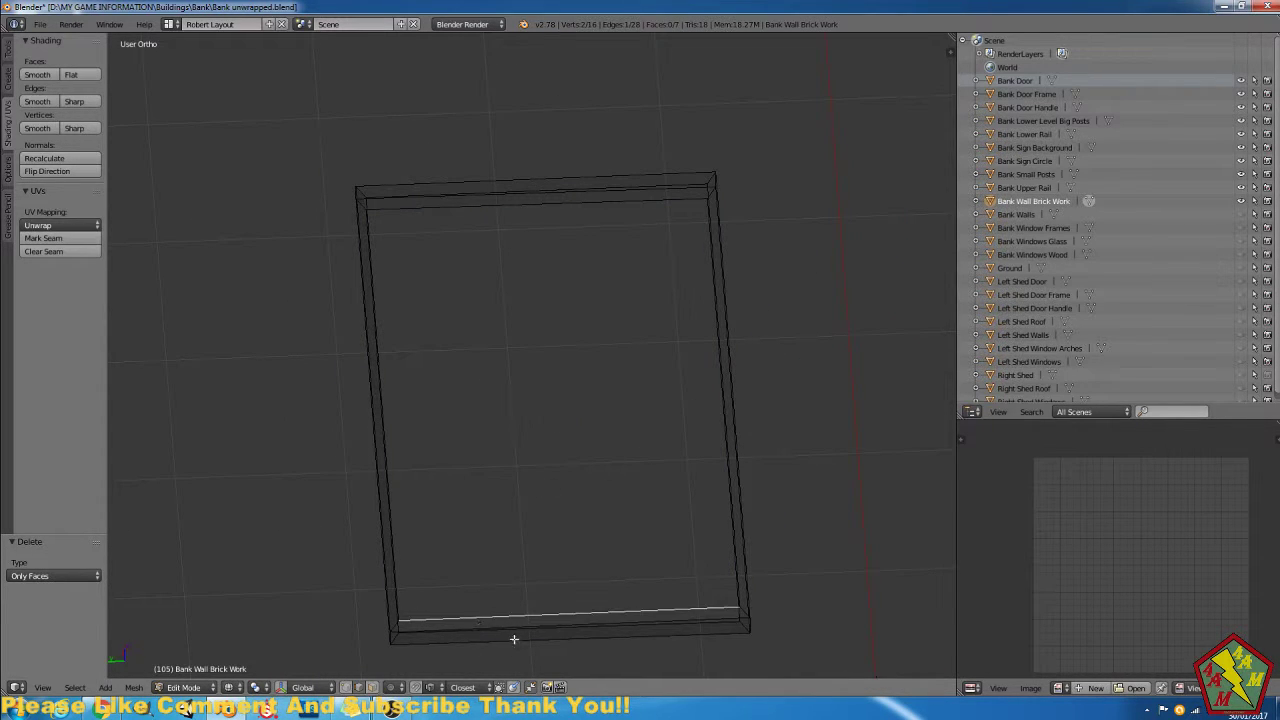
shift+right_click(540, 636)
middle_drag(627, 638, 681, 616)
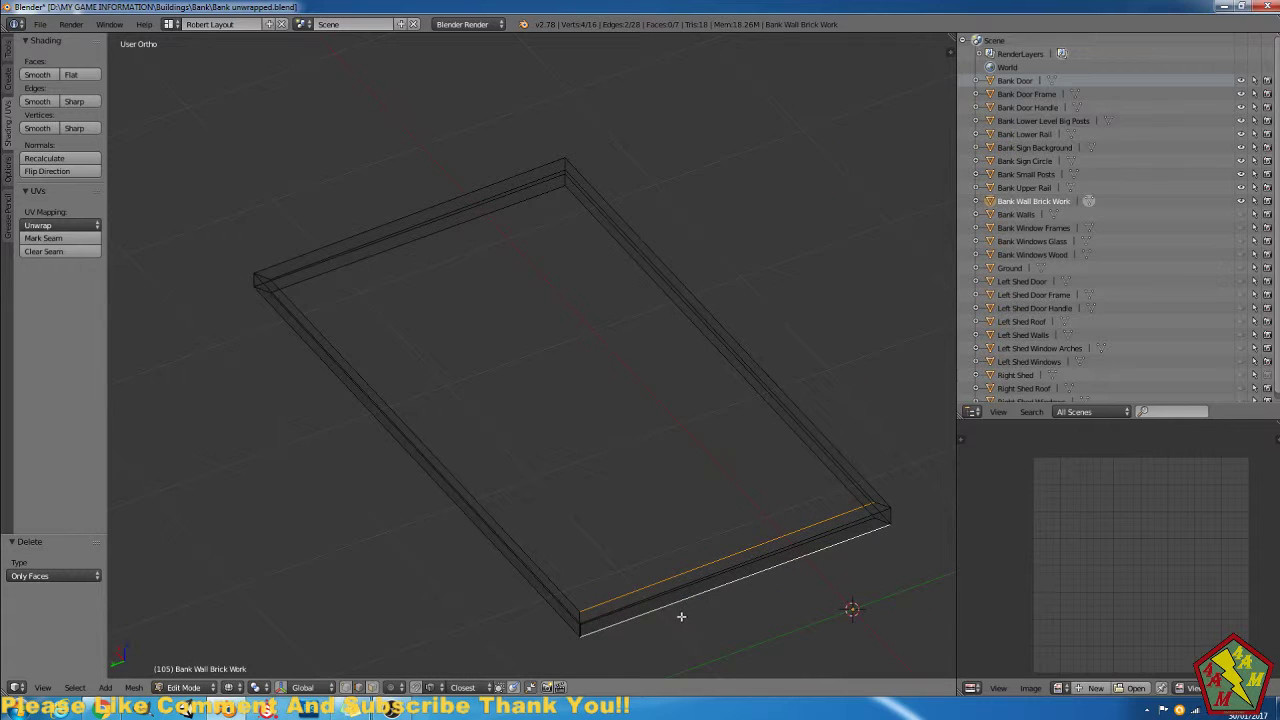
key(z)
right_click(884, 505)
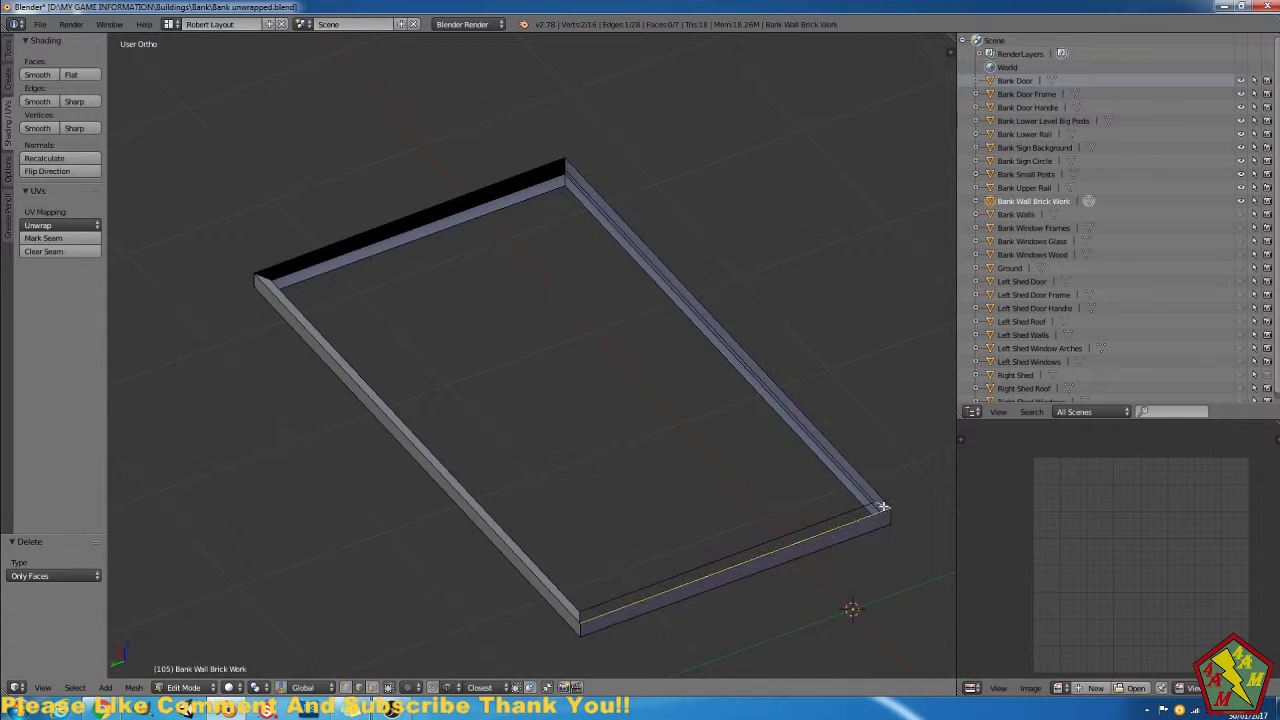
shift+right_click(862, 511)
key(f)
Fill the missing upper face along the adjoining long side of the frame from its selected border edges.
middle_drag(682, 559, 598, 600)
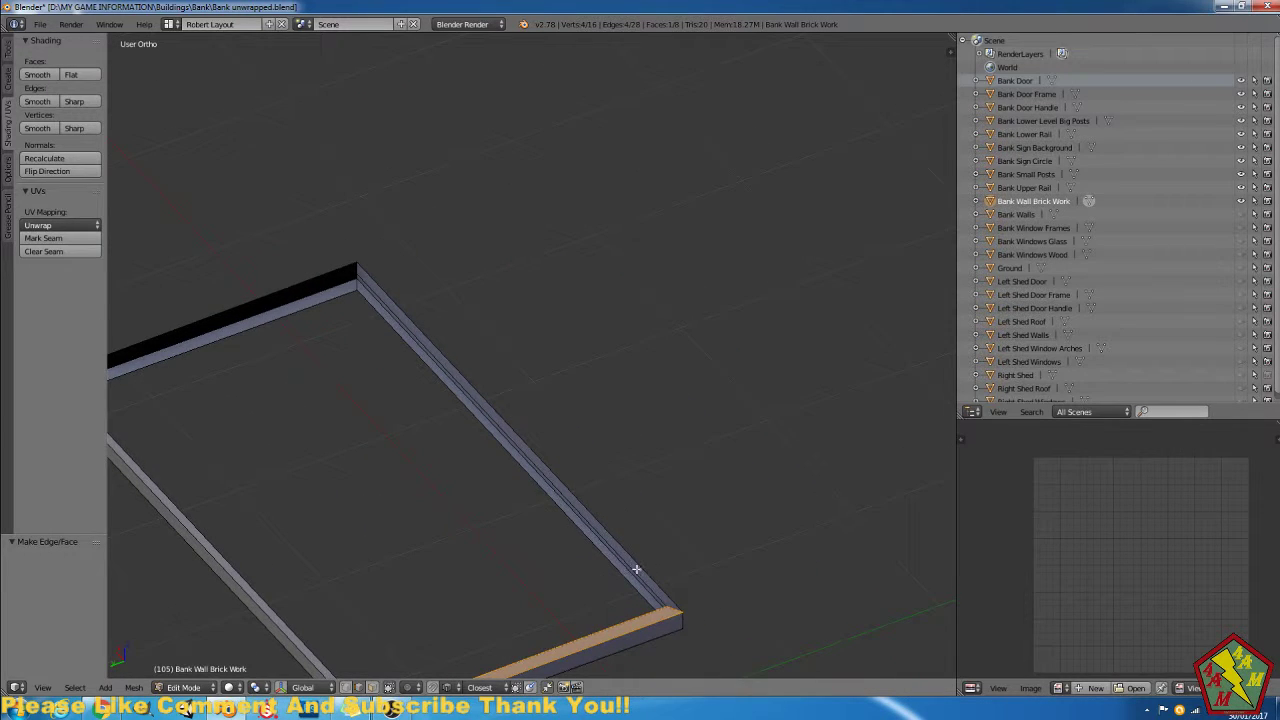
right_click(636, 569)
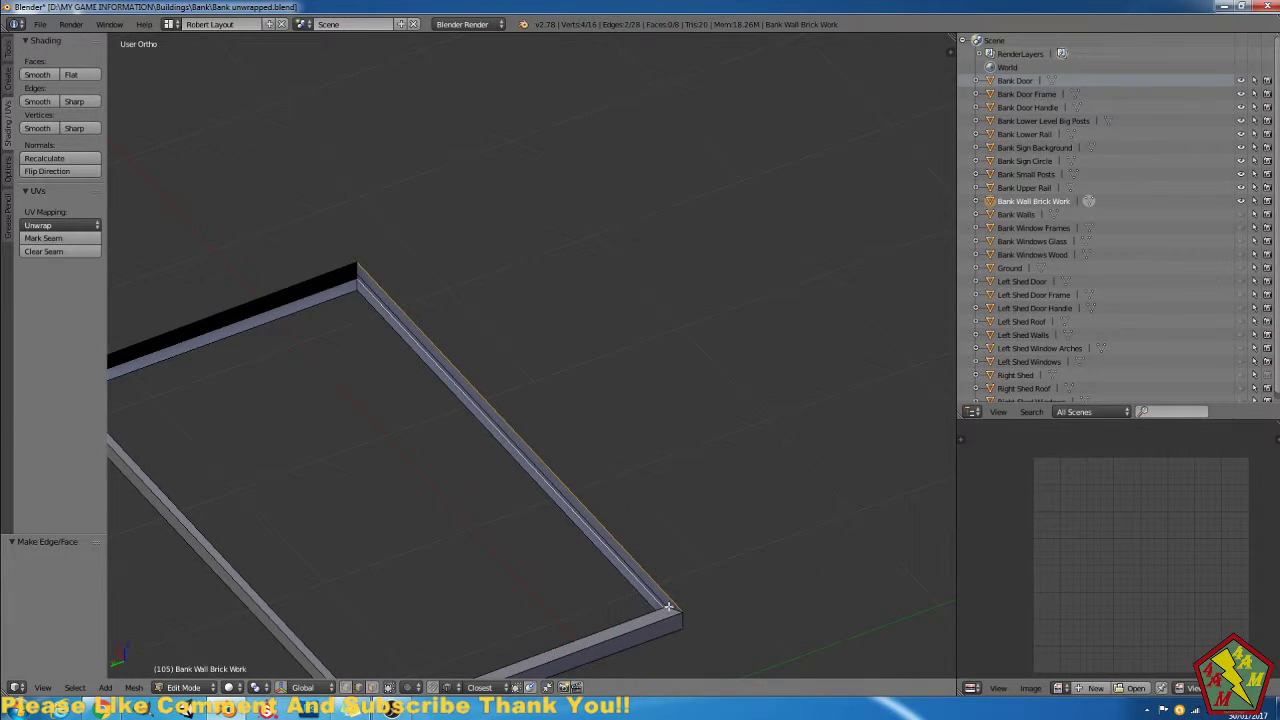
shift+right_click(668, 598)
middle_drag(668, 594, 714, 481)
shift+right_click(714, 481)
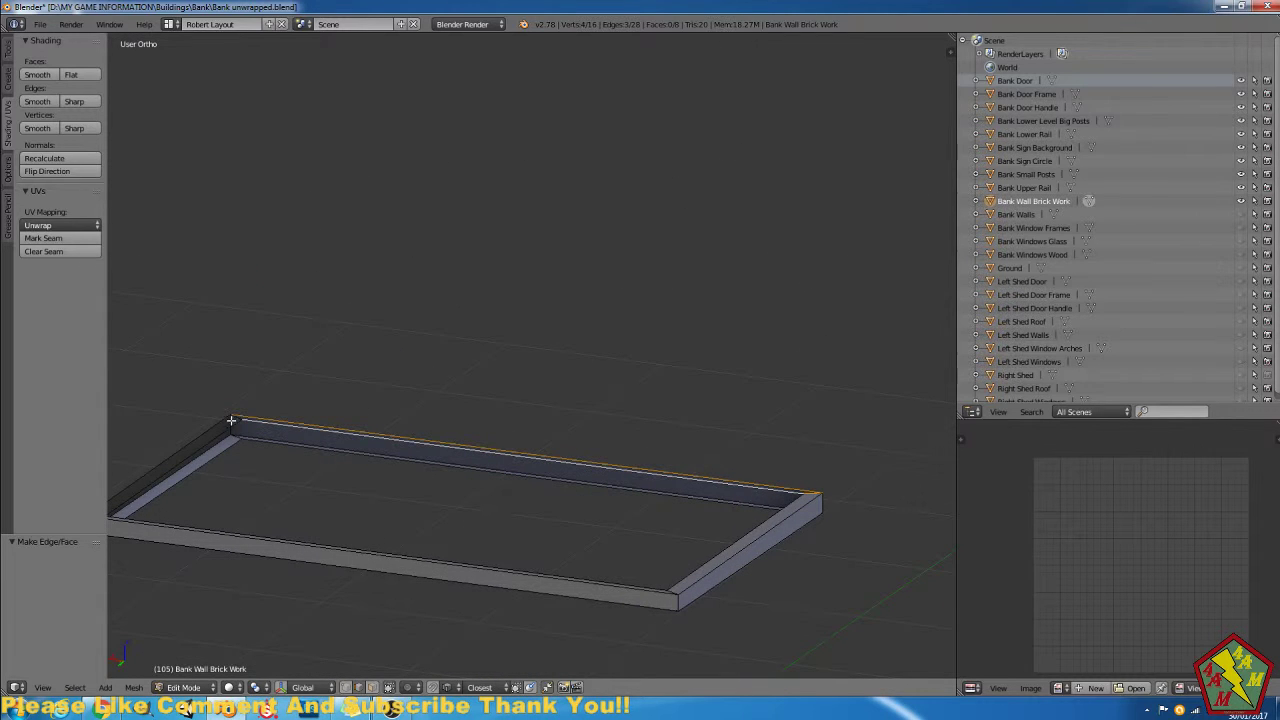
key(f)
Select the border edges of the open short end and fill the last missing upper face of the frame.
middle_drag(303, 449, 383, 498)
right_click(334, 579)
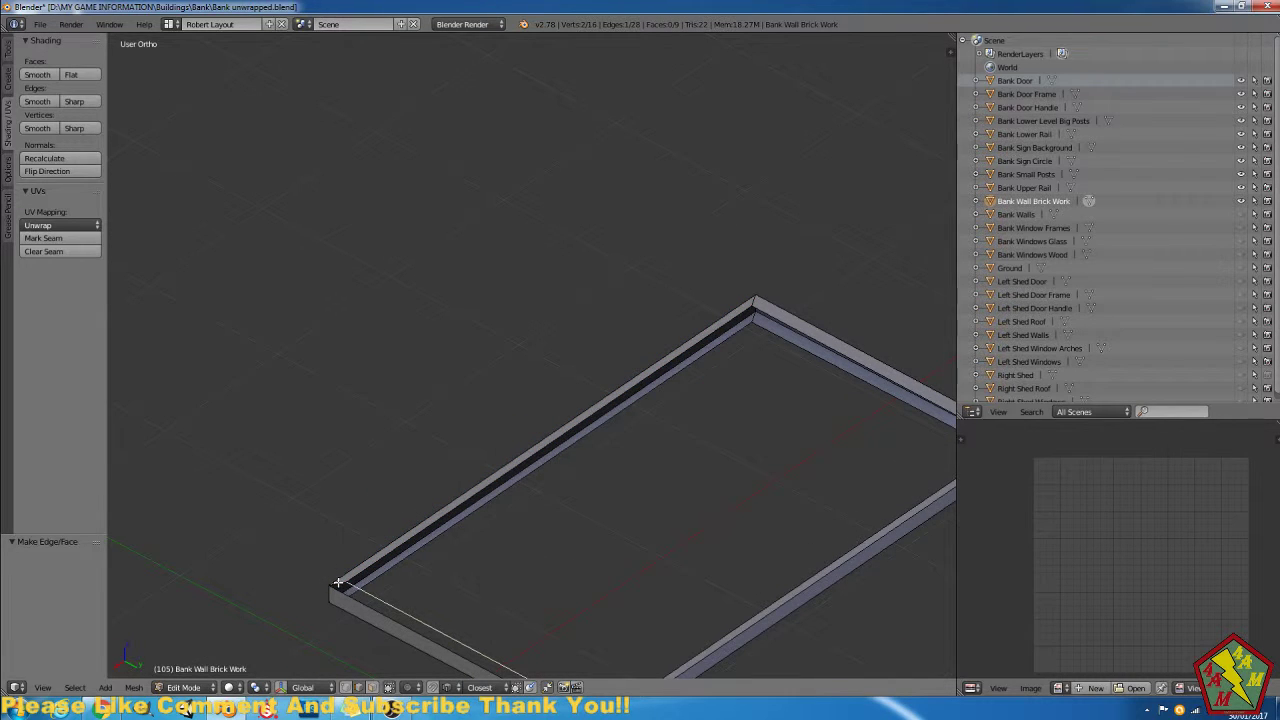
shift+right_click(338, 583)
shift+right_click(363, 609)
shift+middle_drag(517, 648, 424, 488)
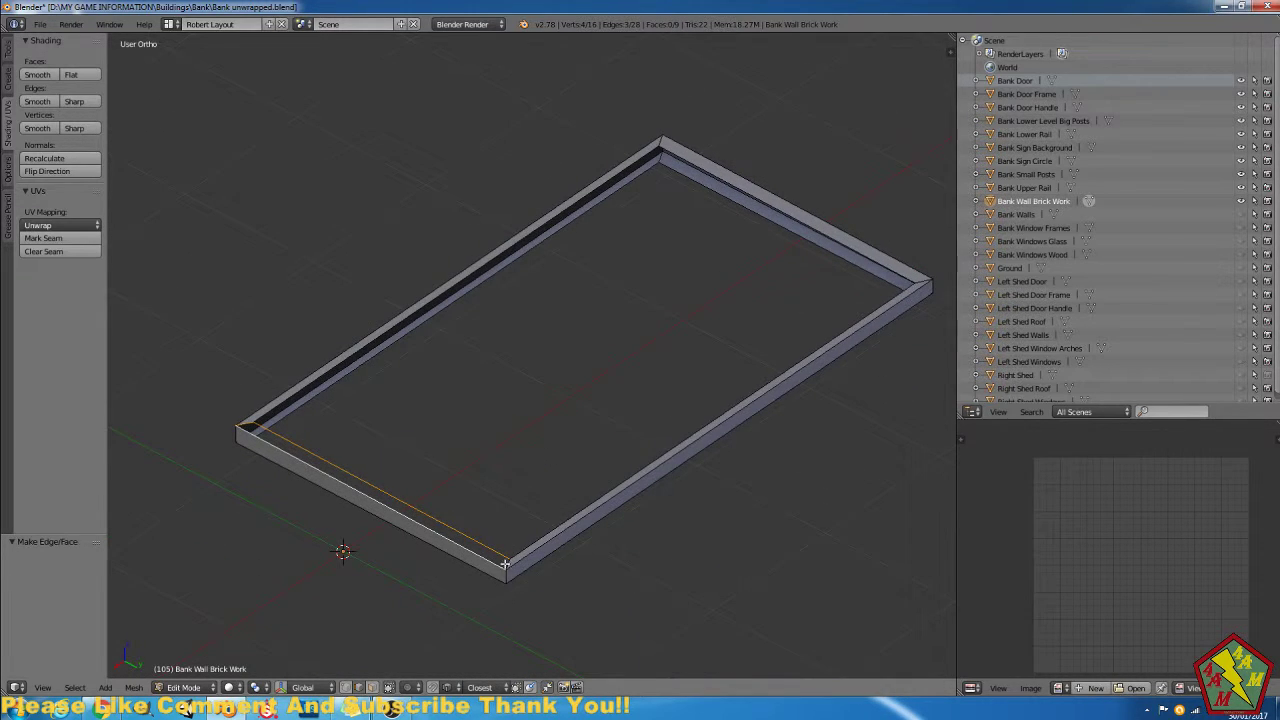
shift+right_click(508, 566)
key(f)
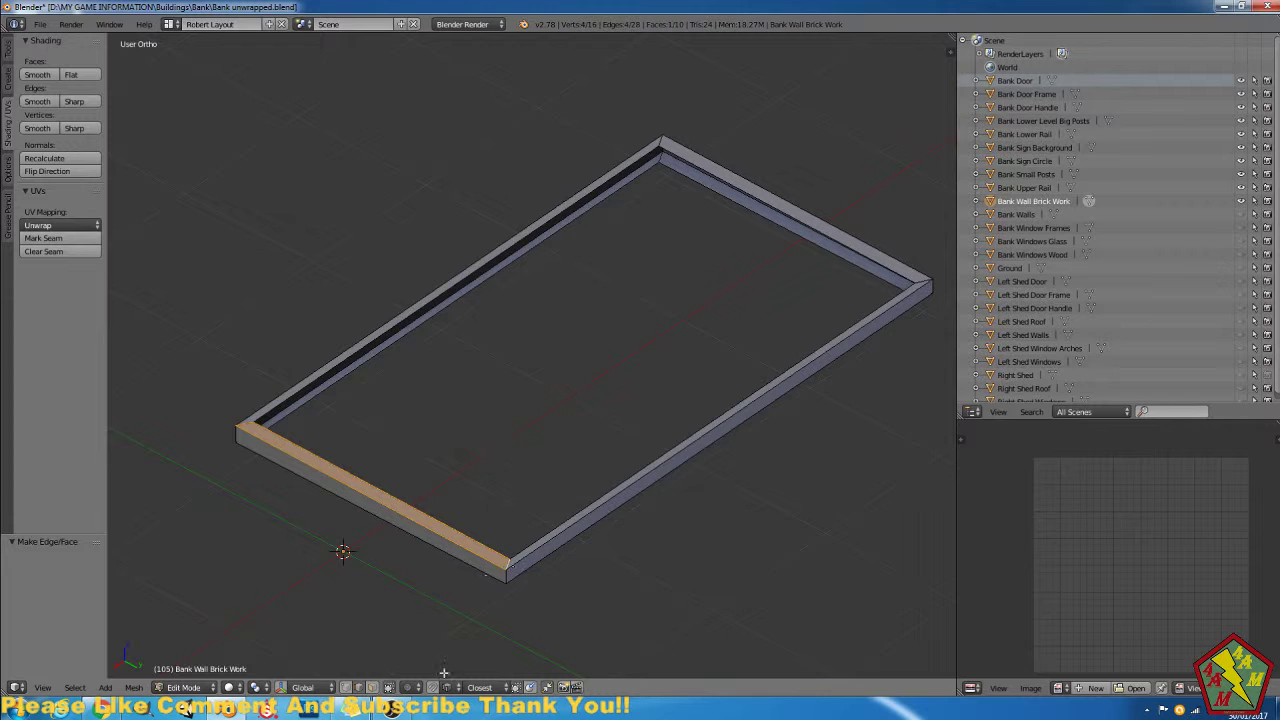
In face selection, delete the U-shaped underside face of the frame with Only Faces, keeping its edges.
click(375, 688)
middle_drag(661, 515, 605, 368)
key(KP_1)
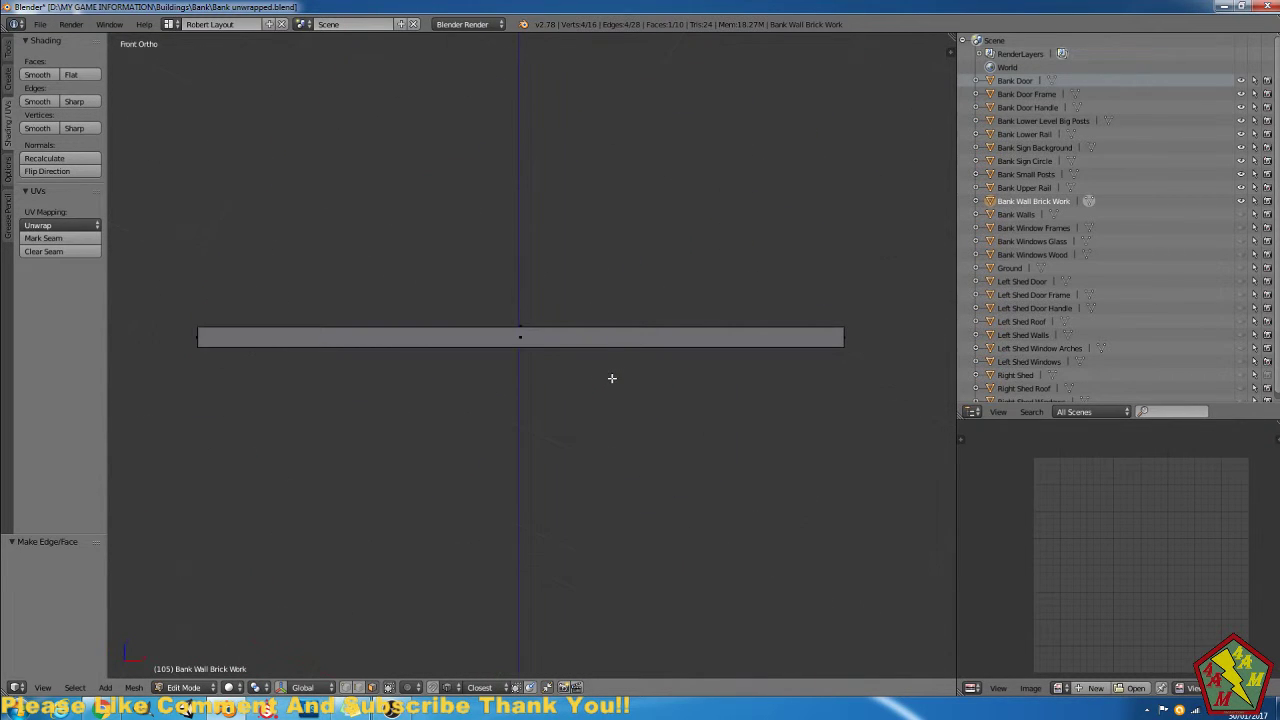
key(KP_7)
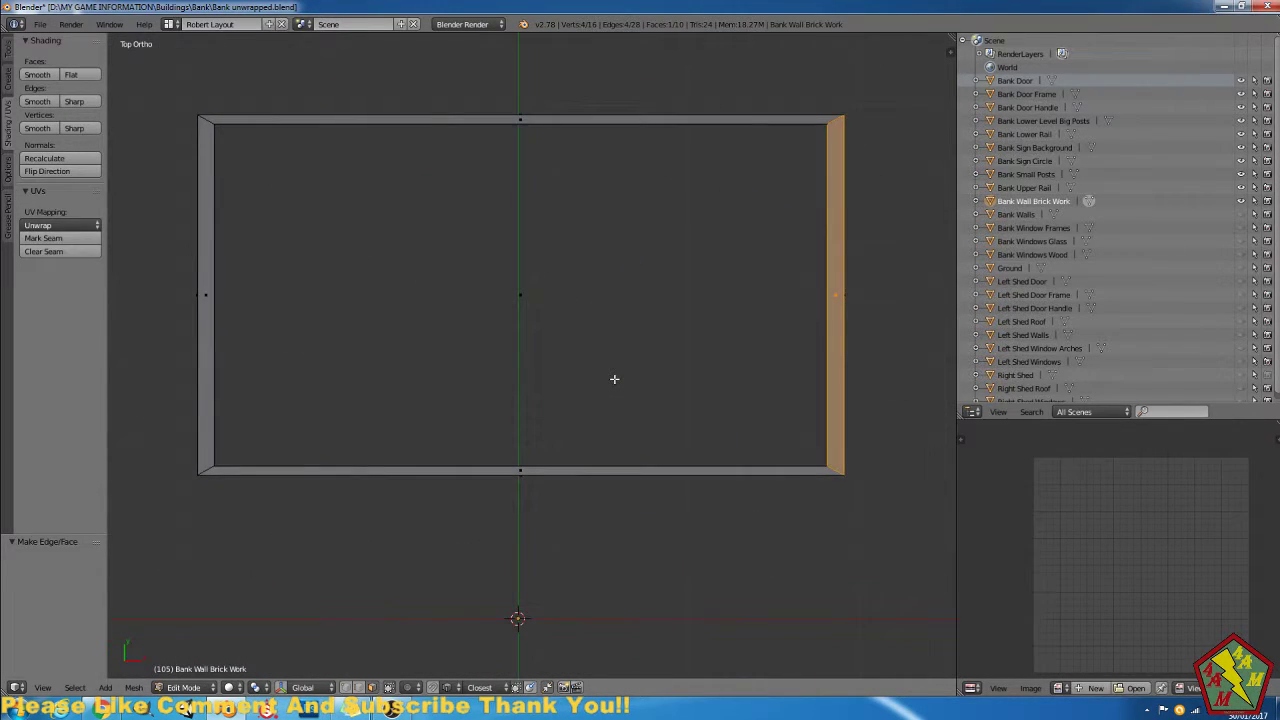
key(ctrl+KP_7)
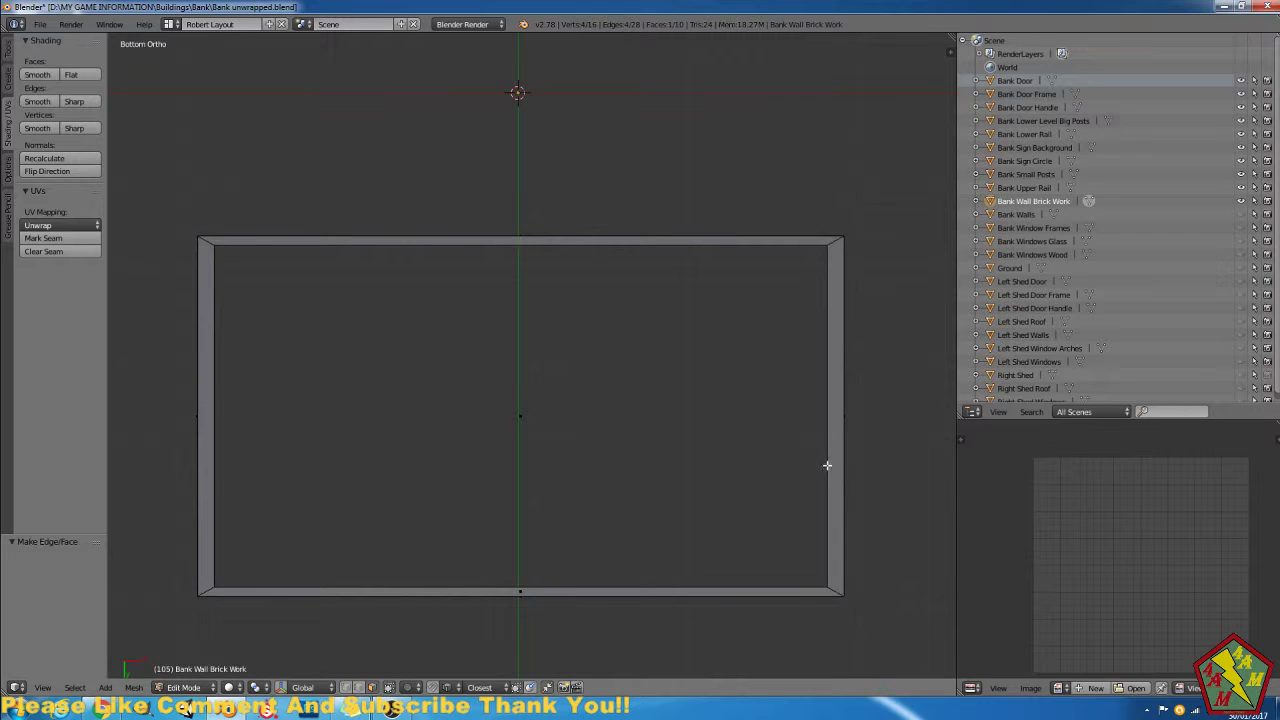
key(l)
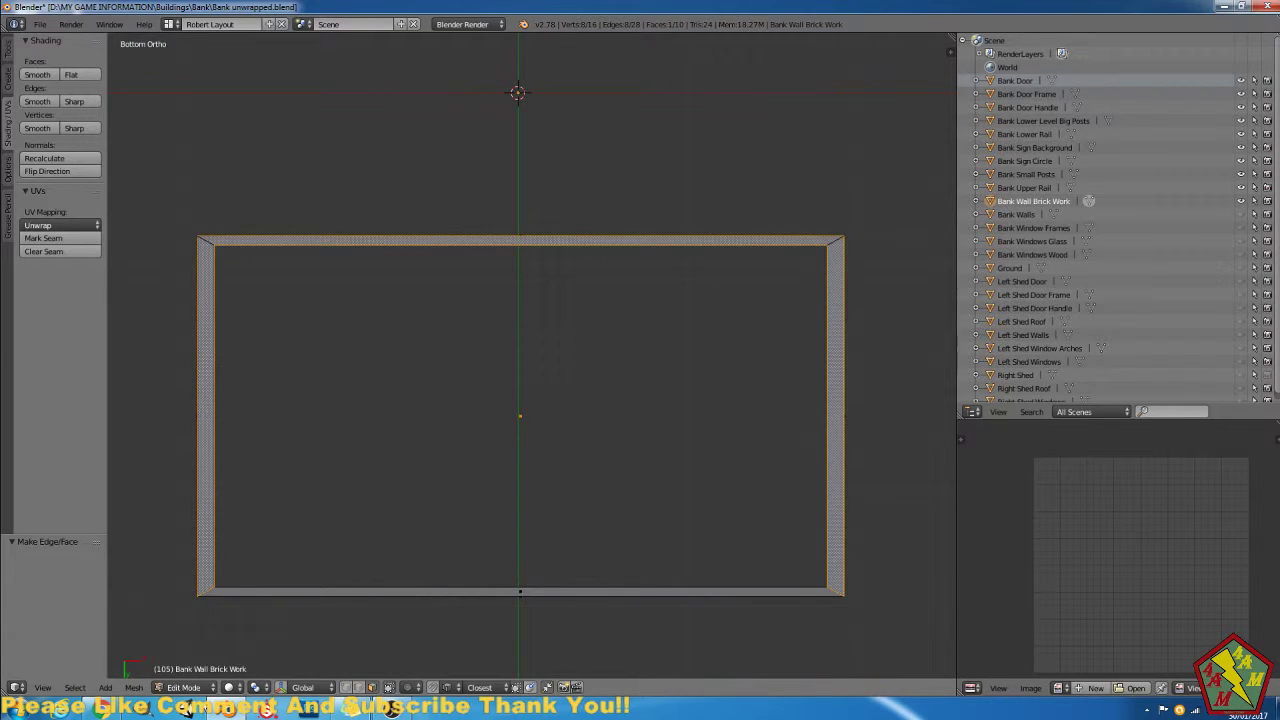
key(x)
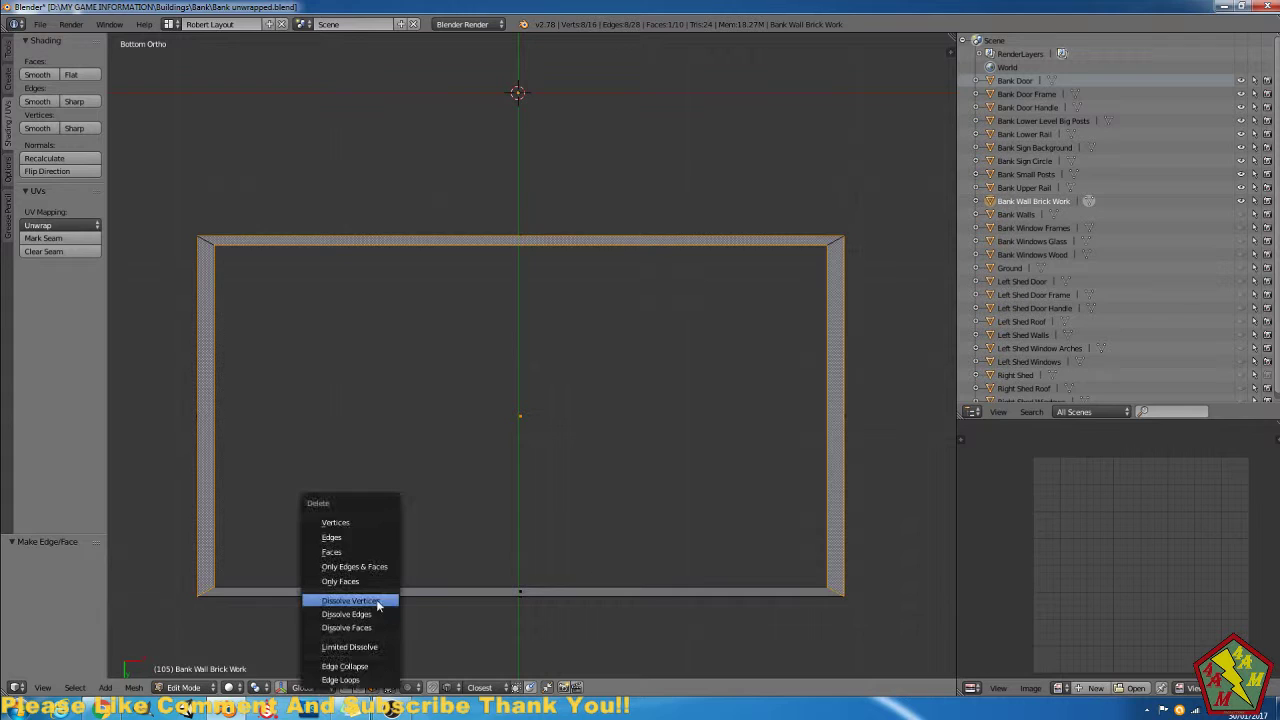
click(372, 590)
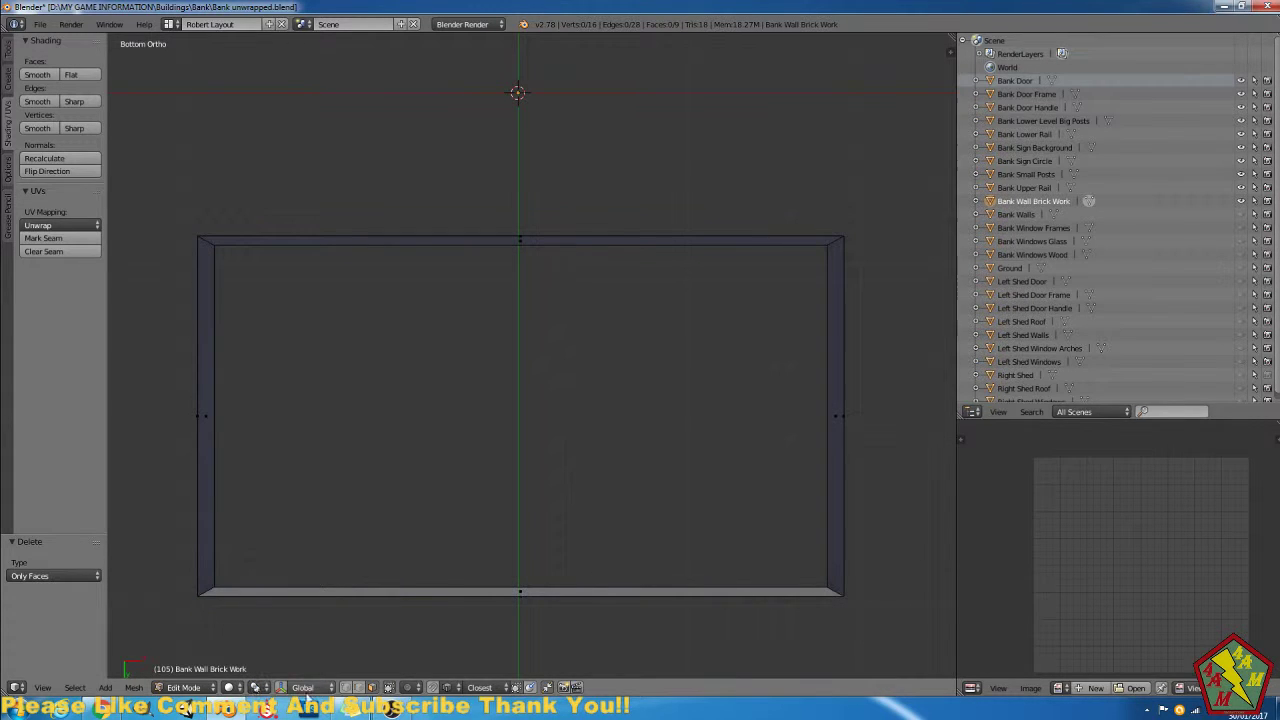
In edge selection, fill the missing underside face along the open long side from its inner and outer edges.
click(359, 687)
middle_drag(269, 470, 263, 423)
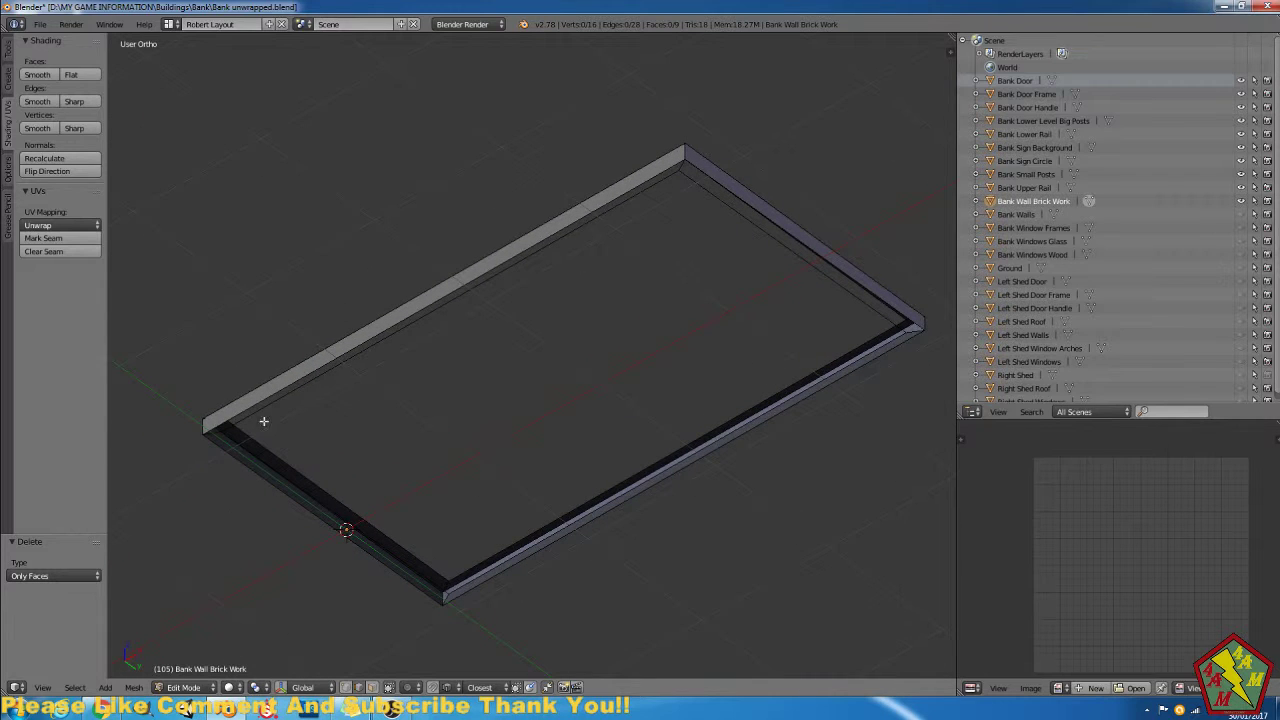
right_click(268, 408)
shift+right_click(271, 396)
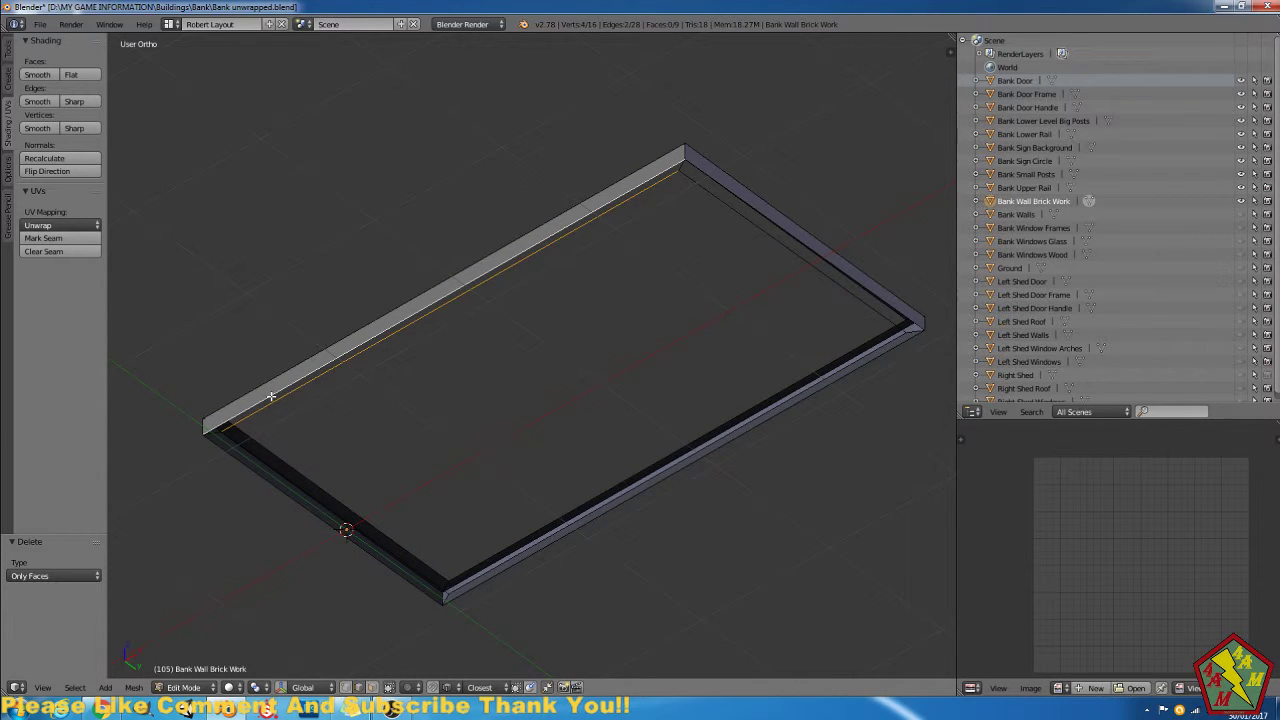
shift+right_click(678, 170)
key(f)
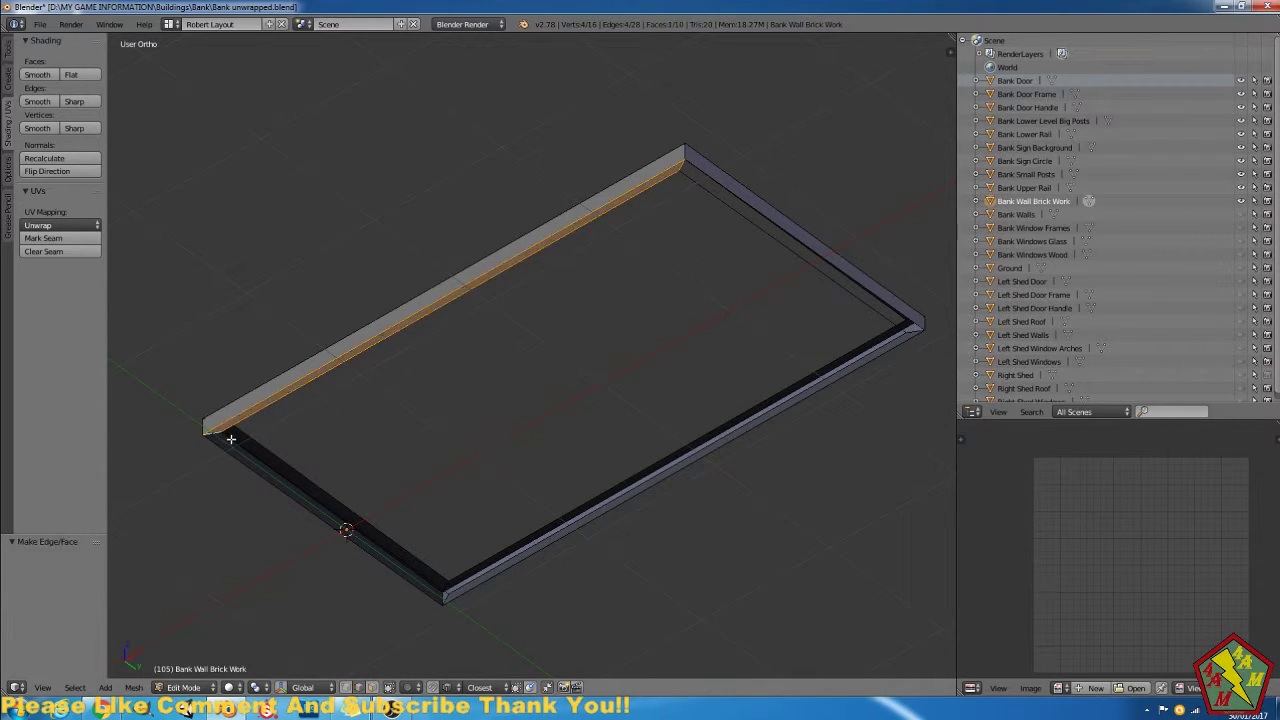
right_click(294, 507)
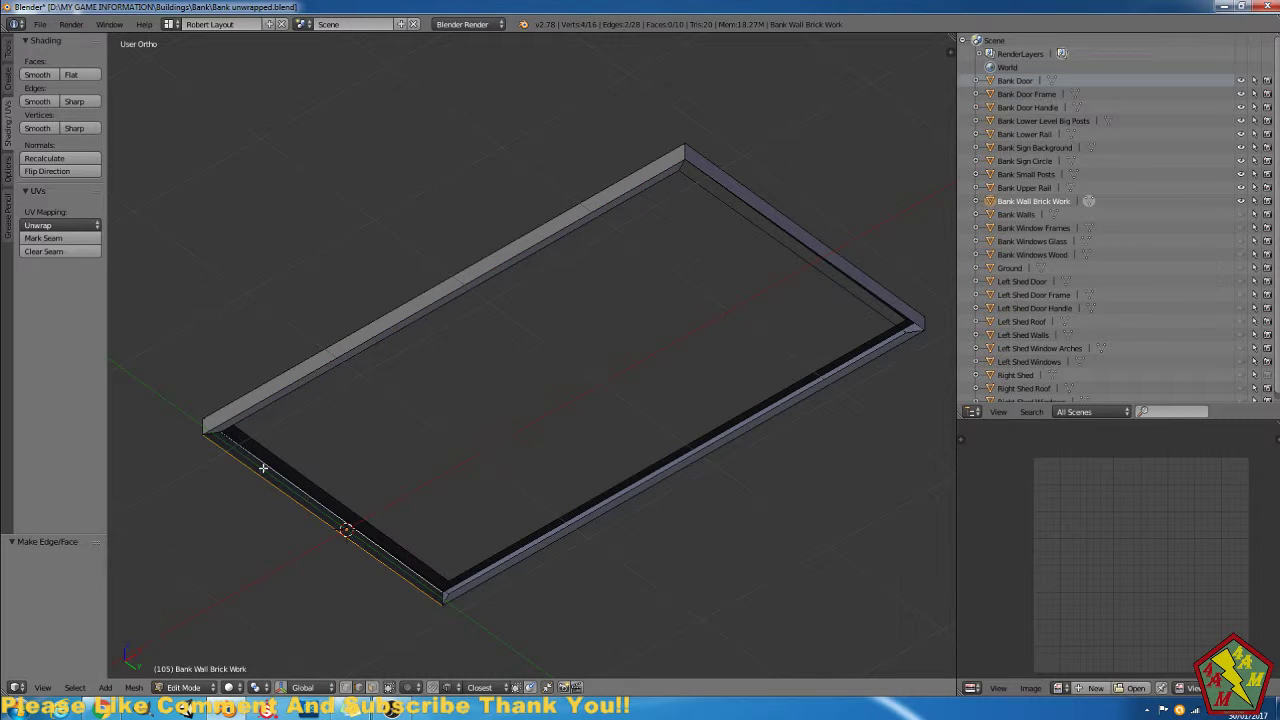
shift+right_click(213, 434)
middle_drag(449, 608, 428, 521)
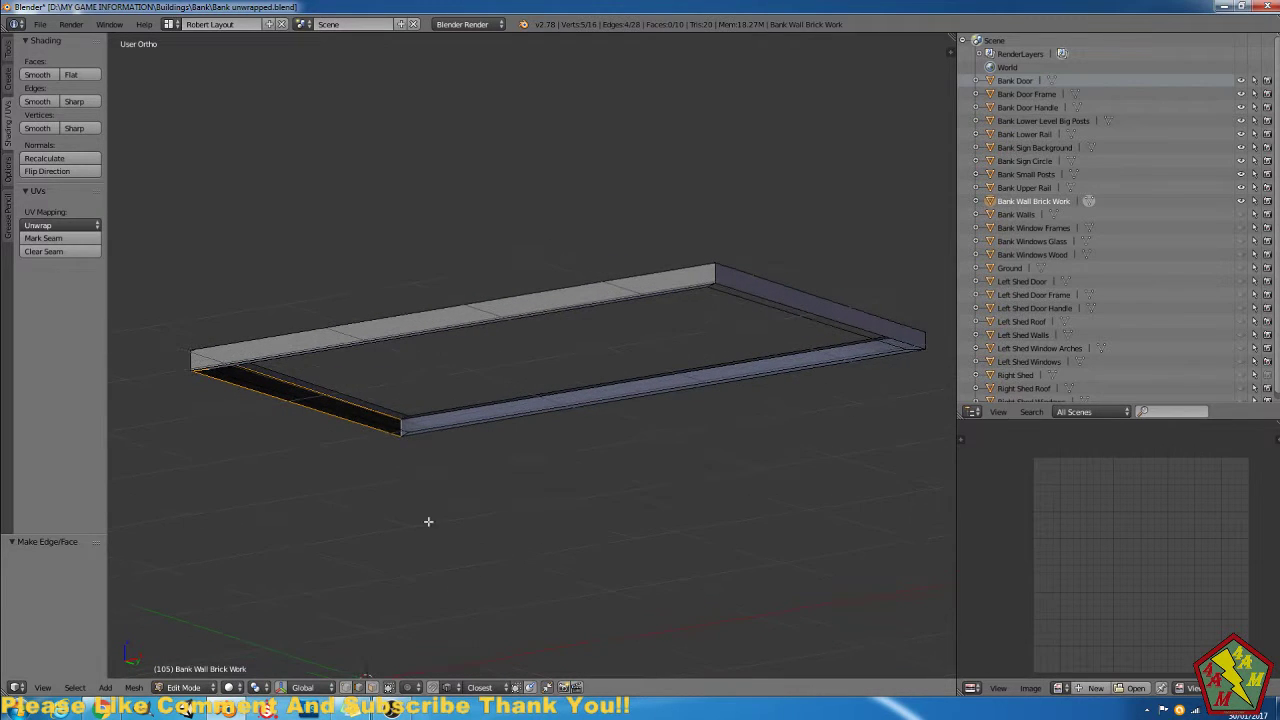
right_click(406, 429)
shift+right_click(410, 435)
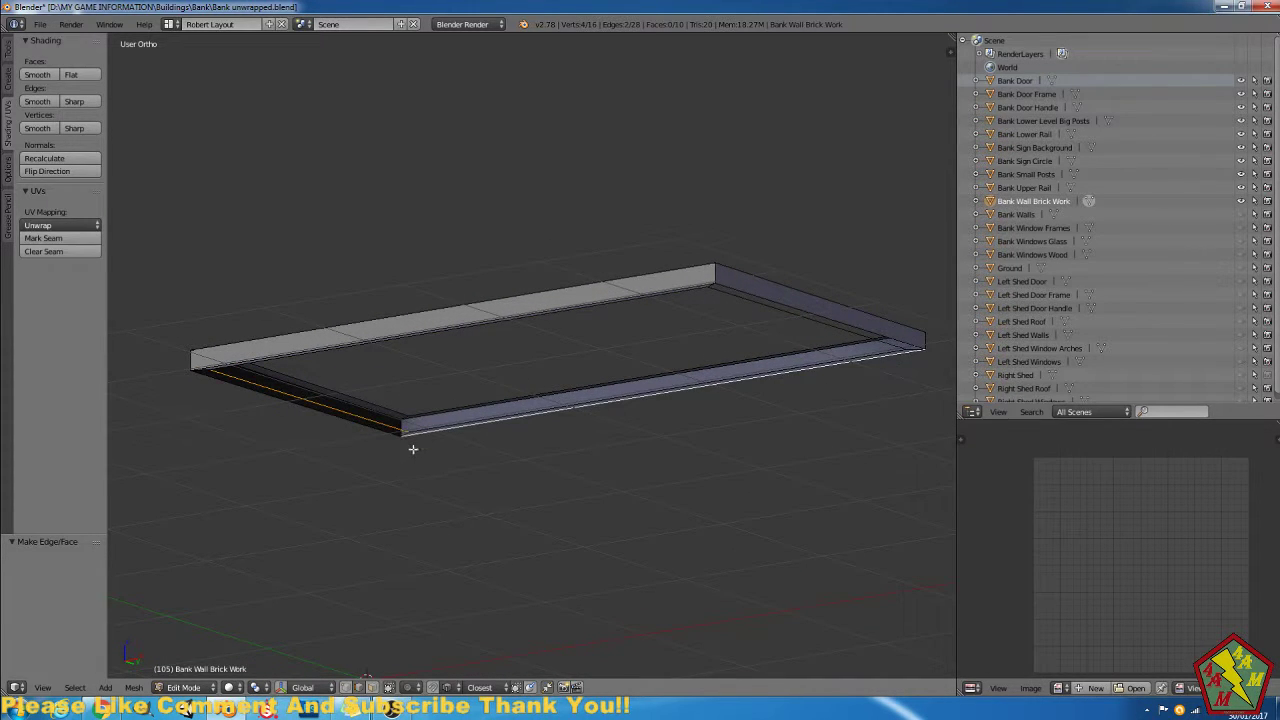
Select the corner, inner and outer edges of the adjacent short side and fill its underside face.
scroll(443, 437, up, 3)
shift+middle_drag(364, 511, 540, 502)
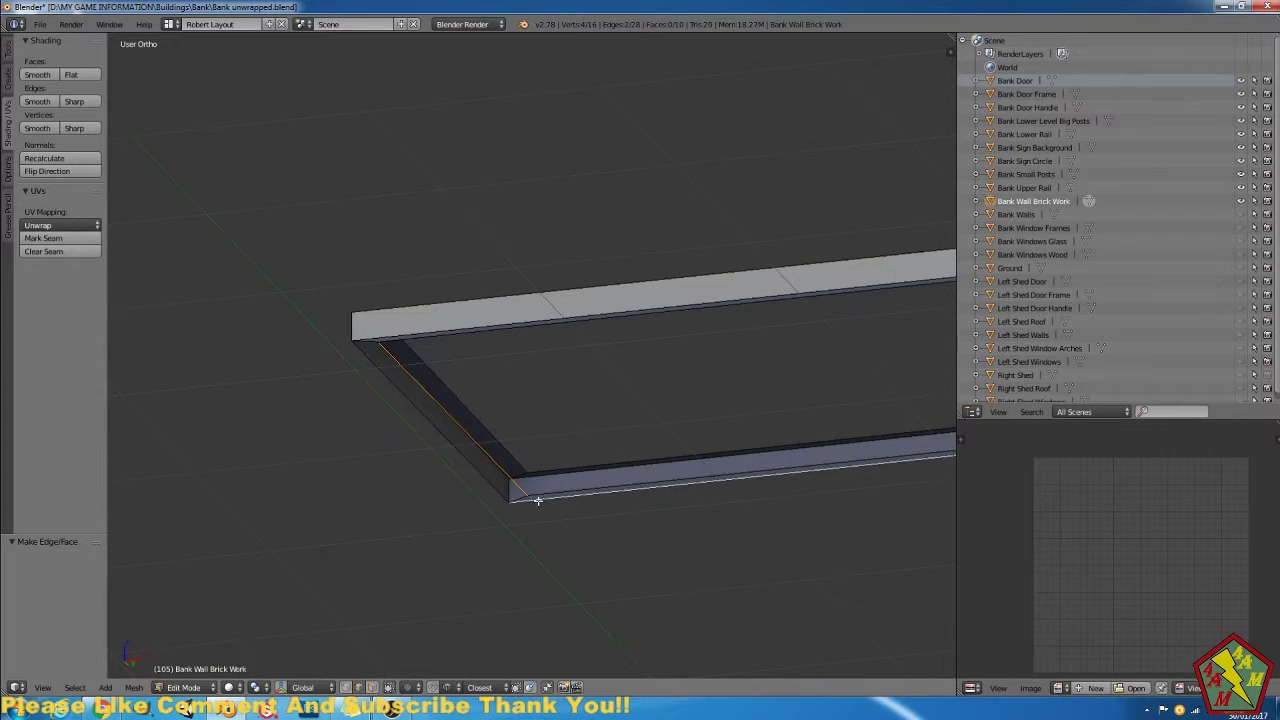
scroll(540, 502, up, 2)
right_click(518, 560)
shift+right_click(514, 545)
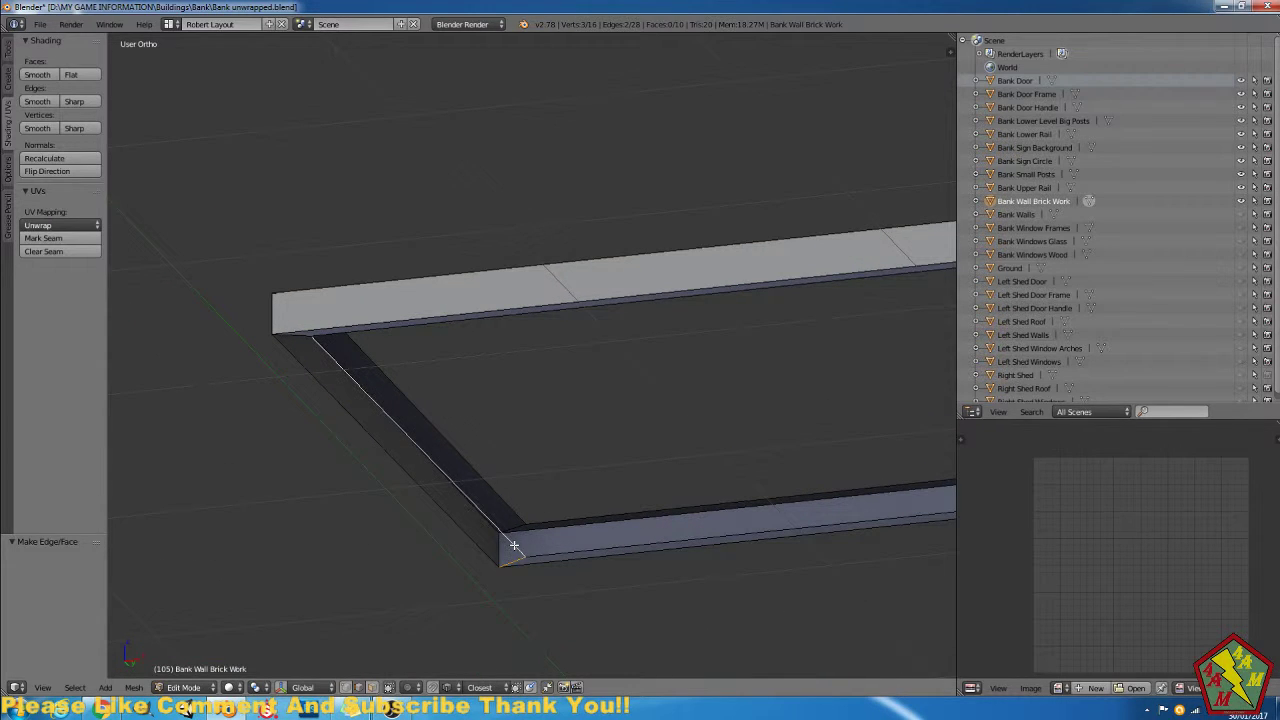
shift+right_click(460, 543)
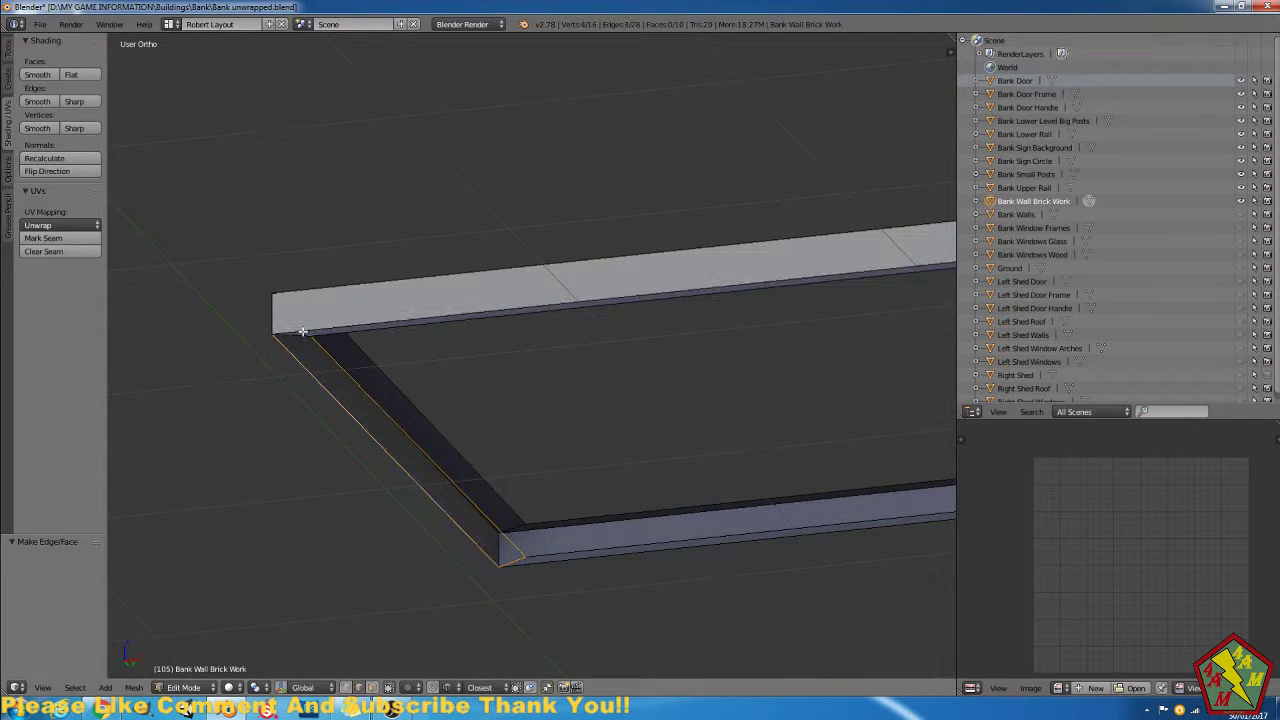
key(f)
shift+middle_drag(808, 627, 340, 528)
right_click(494, 417)
shift+middle_drag(449, 446, 640, 474)
shift+right_click(281, 457)
shift+right_click(378, 452)
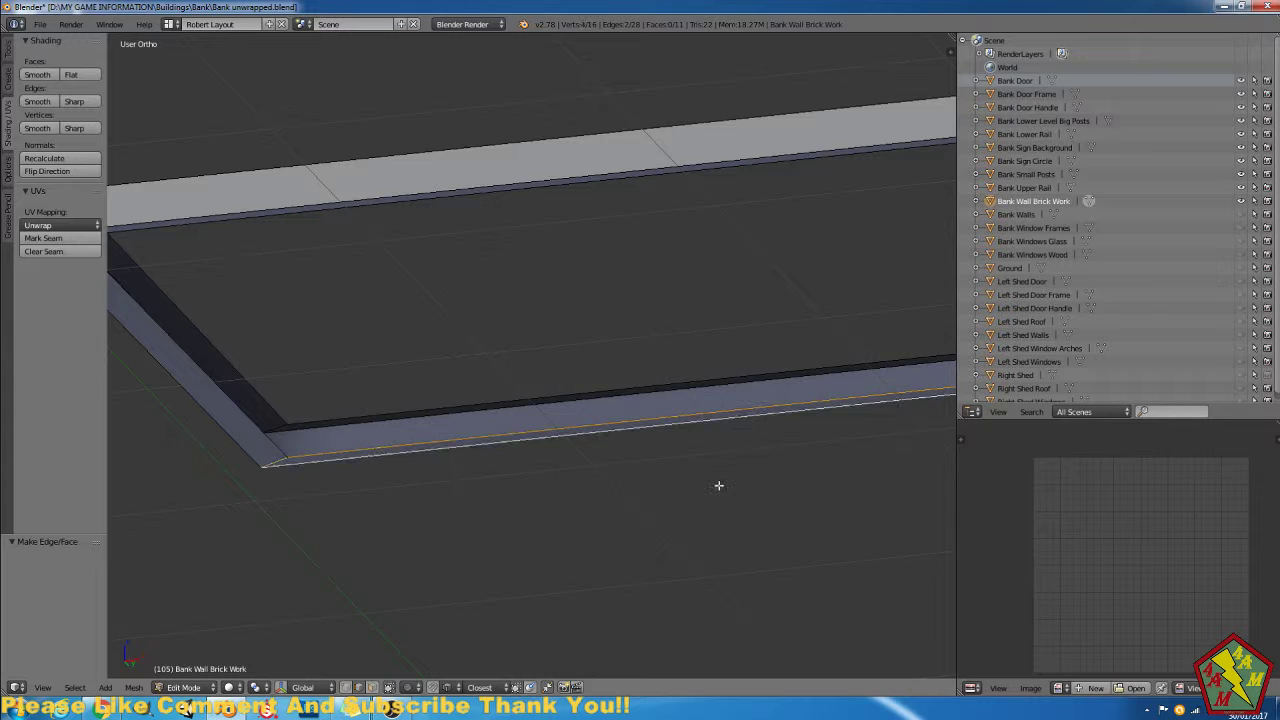
shift+middle_drag(805, 494, 120, 543)
shift+right_click(815, 376)
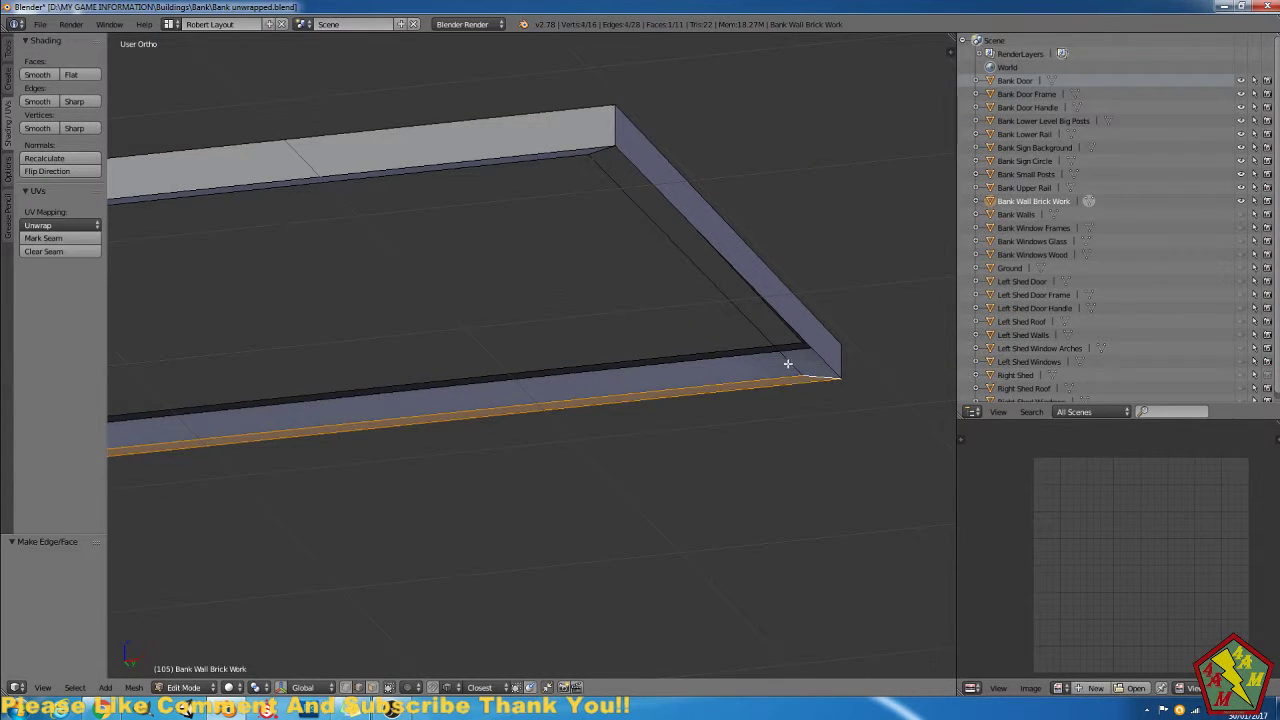
Select the border edges of the opposite short side and fill its missing underside face.
right_click(788, 364)
shift+right_click(811, 350)
shift+right_click(818, 376)
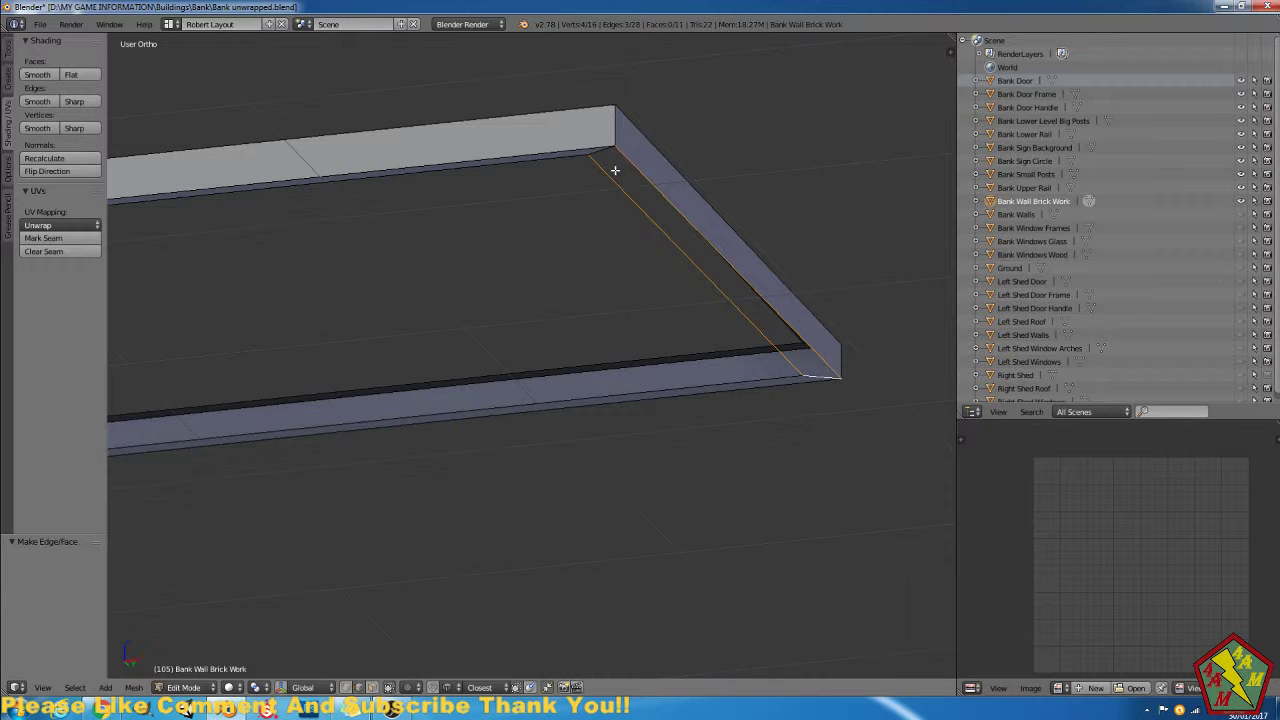
key(f)
Switch to face selection and remove doubles across the whole frame mesh.
middle_drag(643, 234, 642, 356)
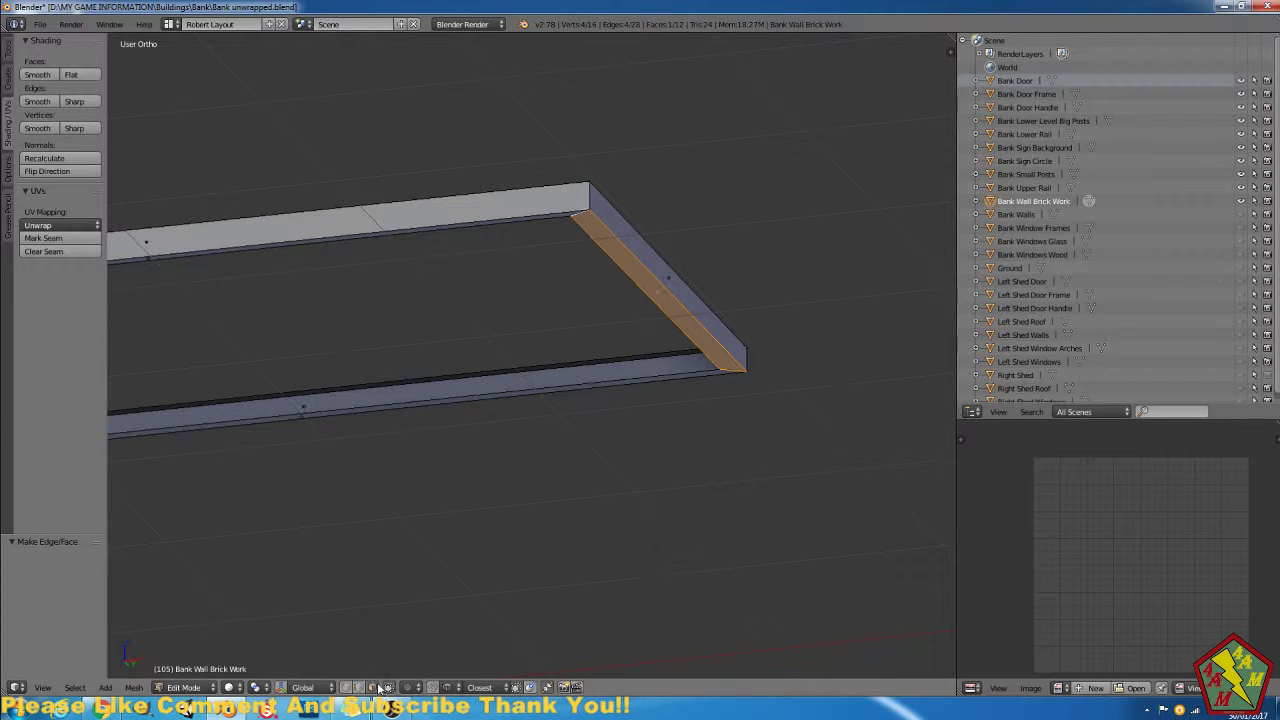
middle_drag(459, 554, 598, 525)
key(a)
key(a)
key(w)
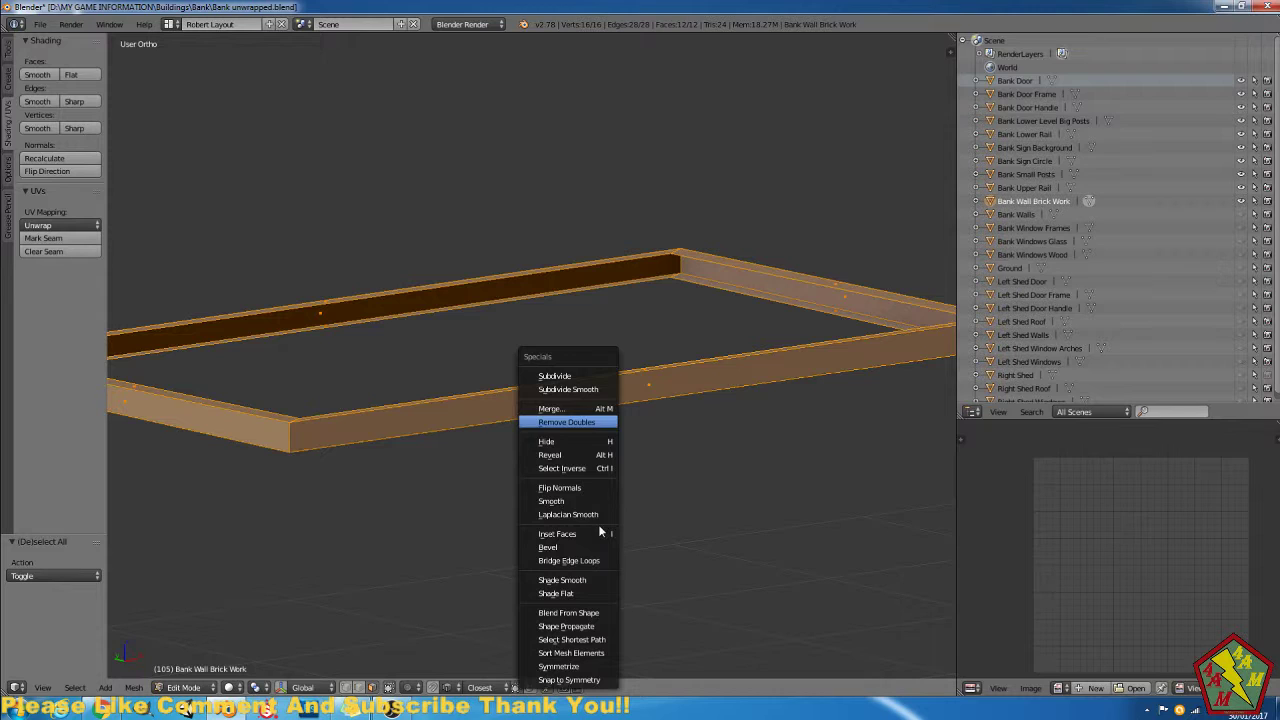
click(566, 422)
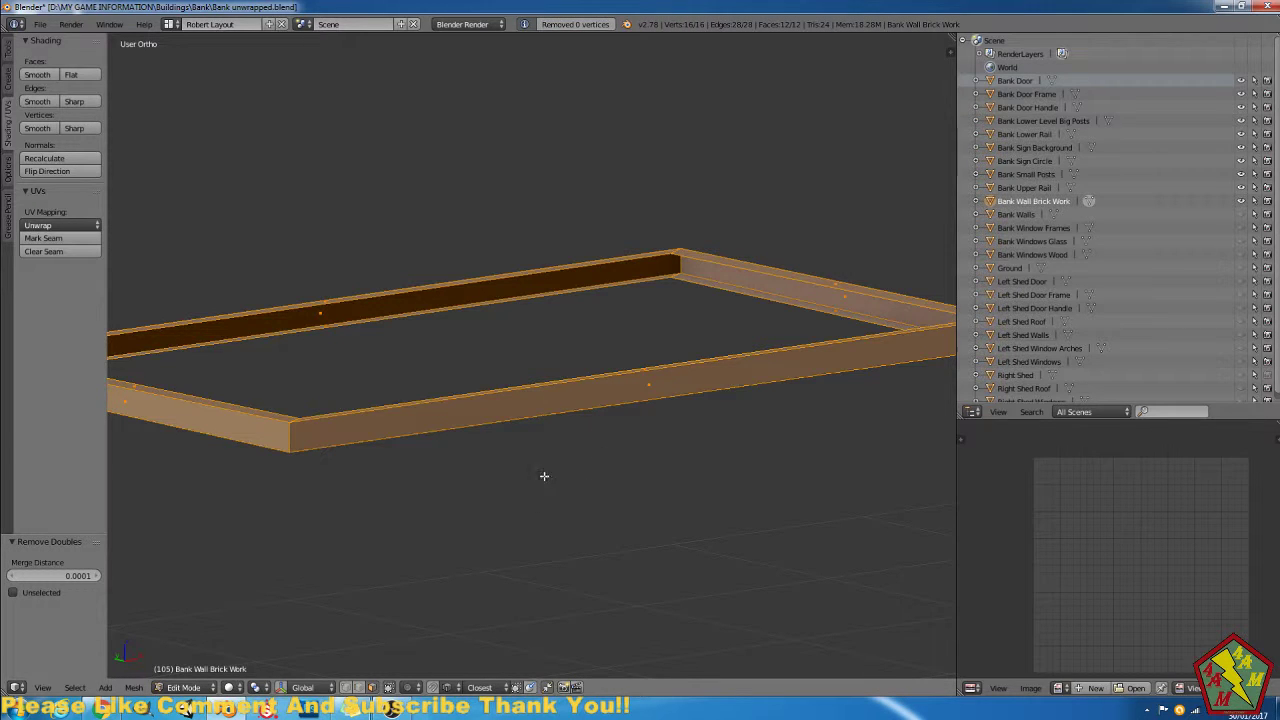
In edge selection, select the edges at all four frame corners plus the outer perimeter loops and mark them as seams.
middle_drag(577, 458, 639, 621)
right_click(639, 621)
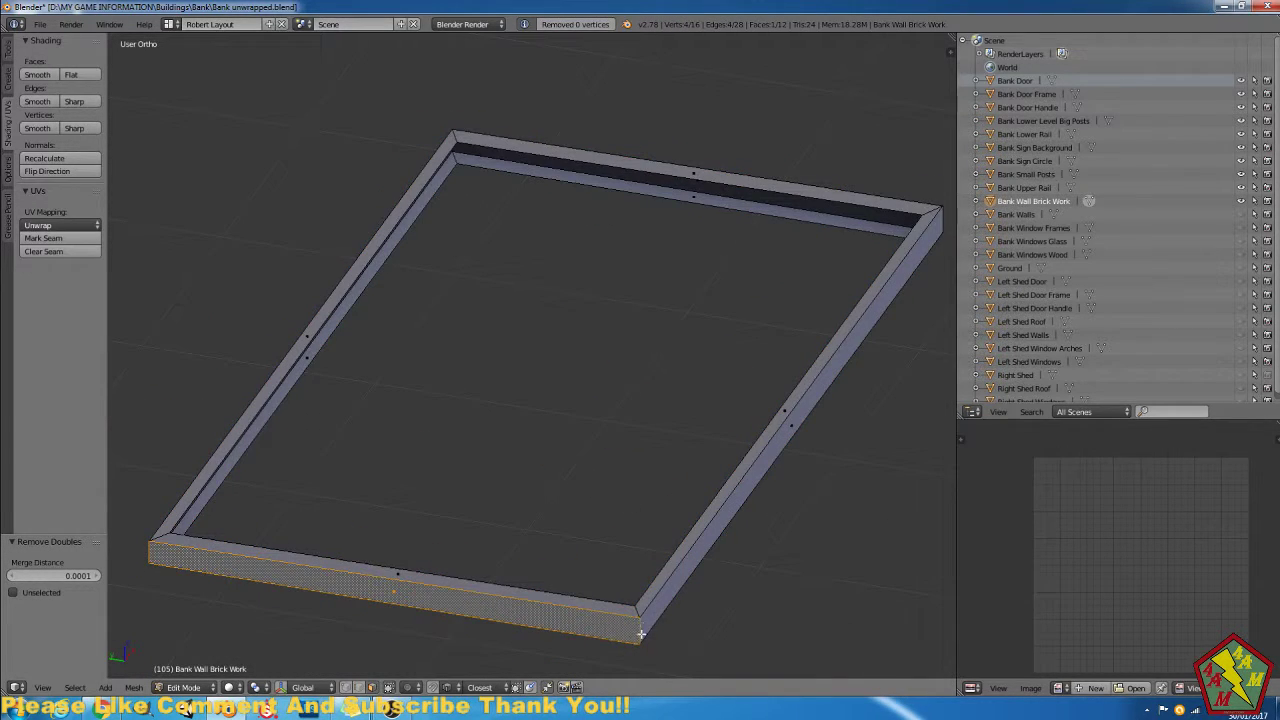
click(358, 687)
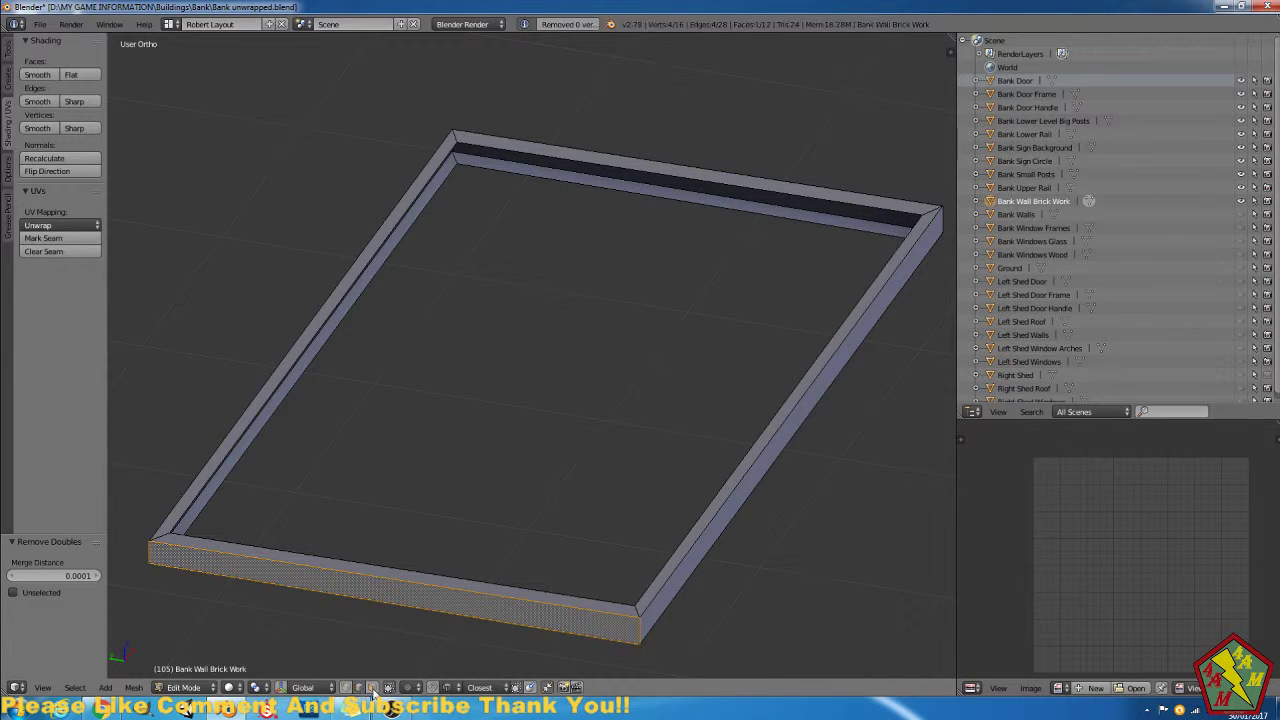
right_click(640, 629)
right_click(640, 629)
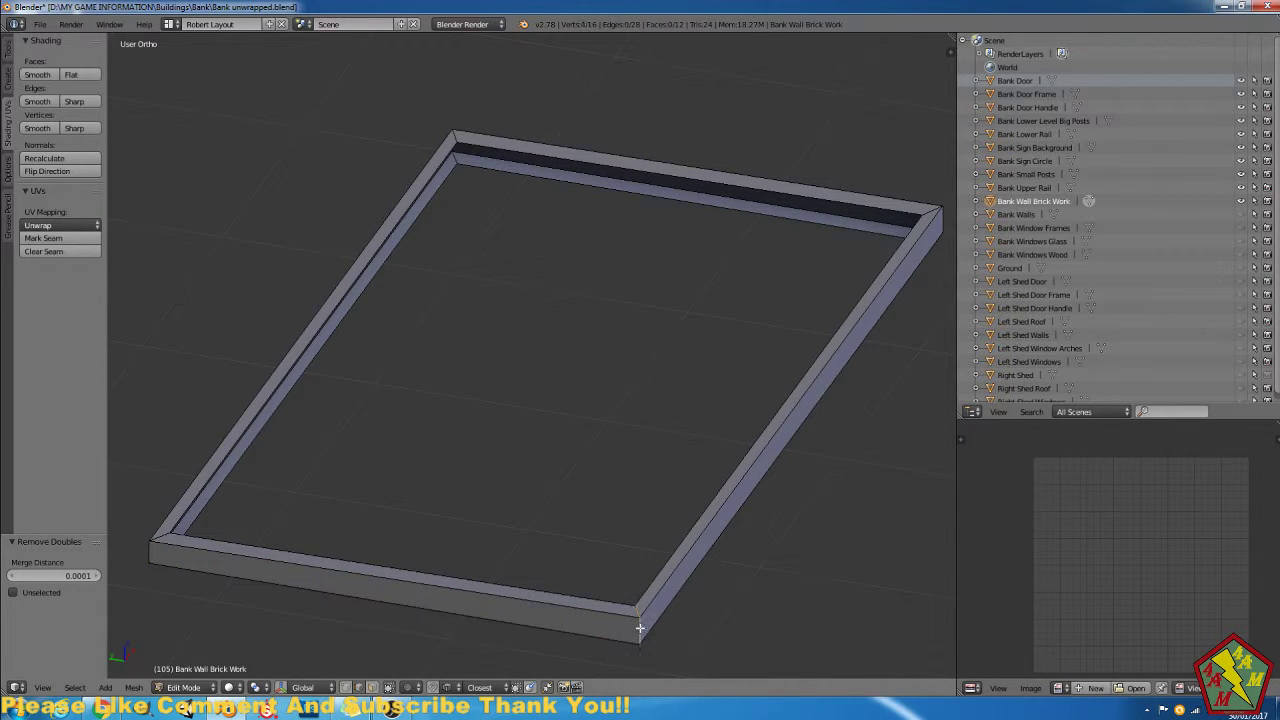
shift+right_click(926, 204)
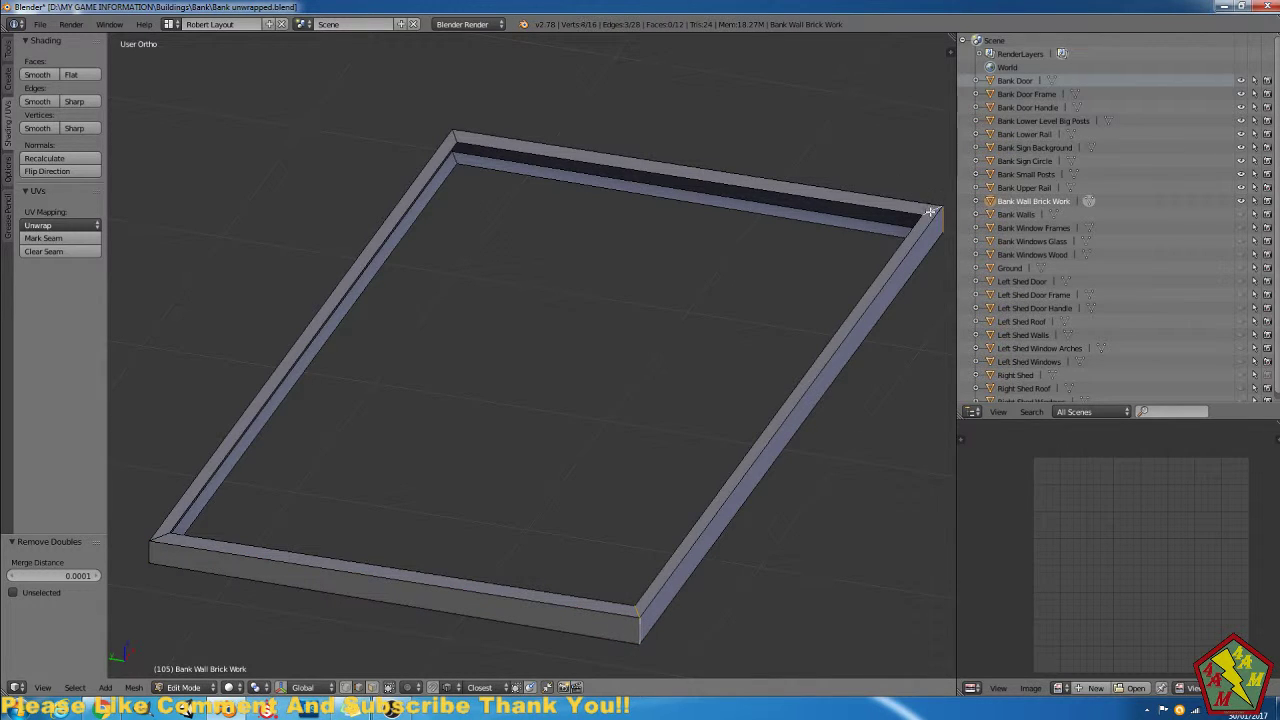
shift+right_click(453, 140)
shift+right_click(167, 537)
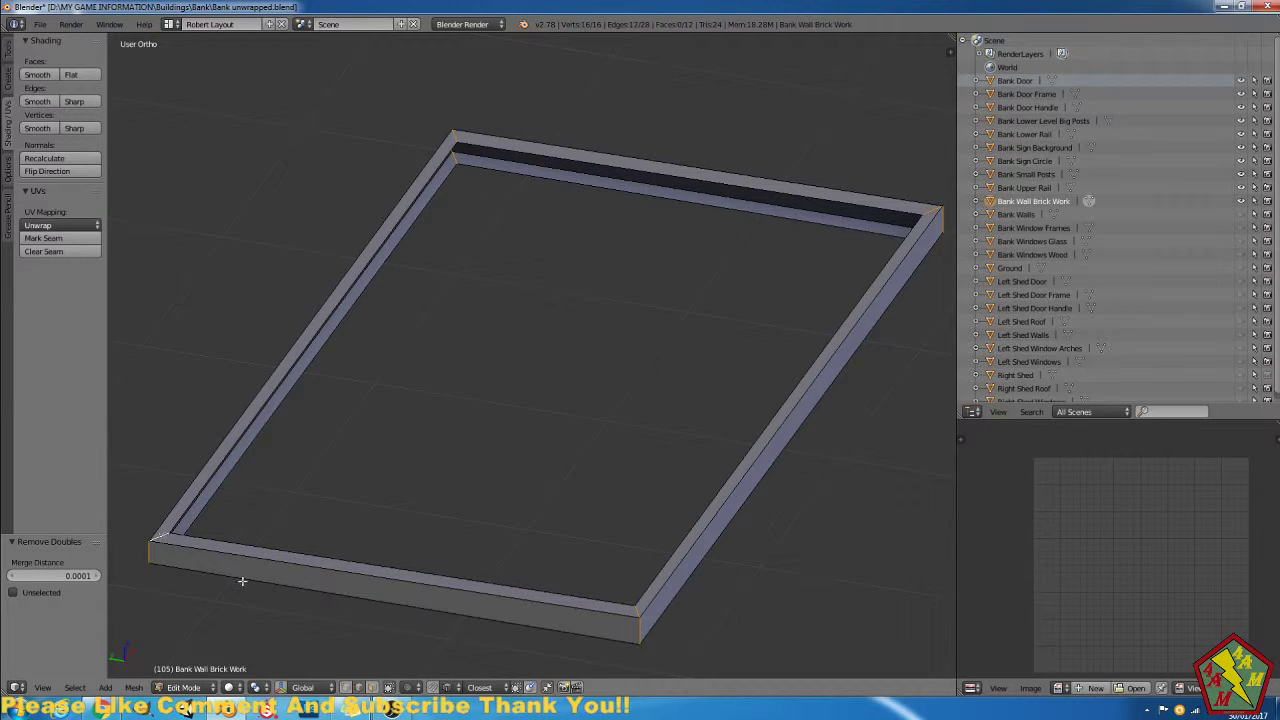
alt+shift+right_click(352, 579)
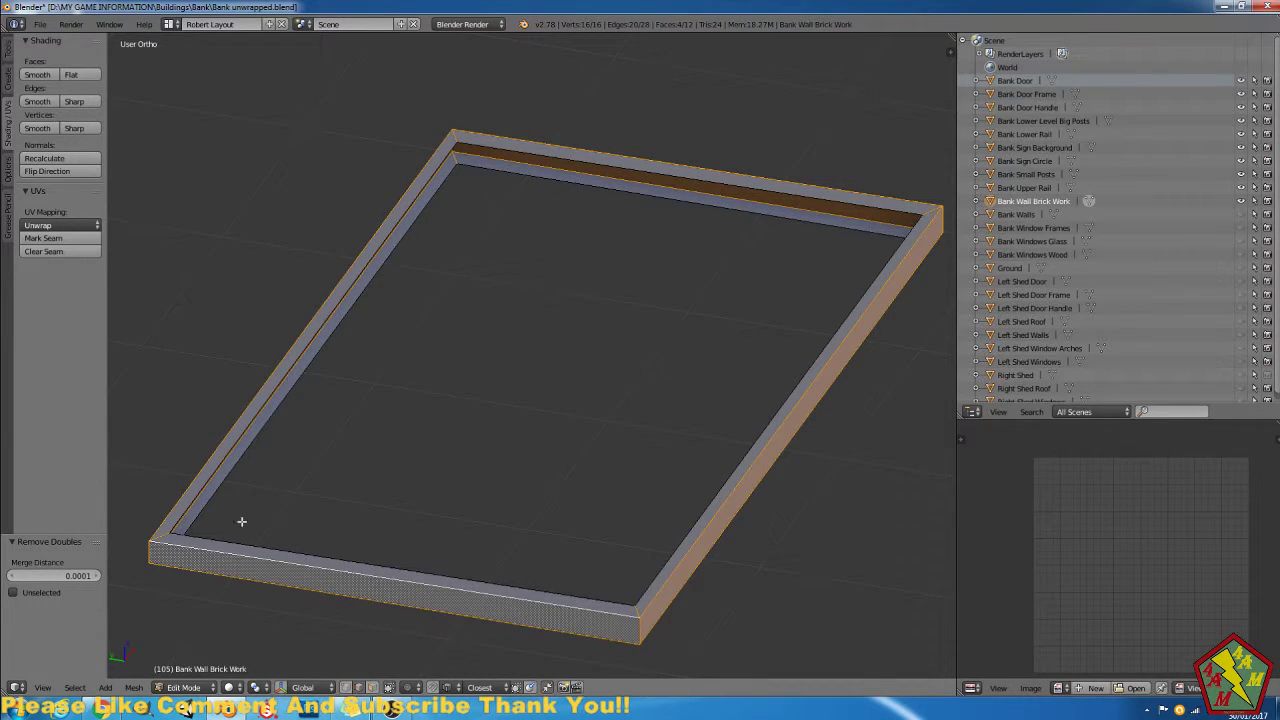
click(86, 242)
key(a)
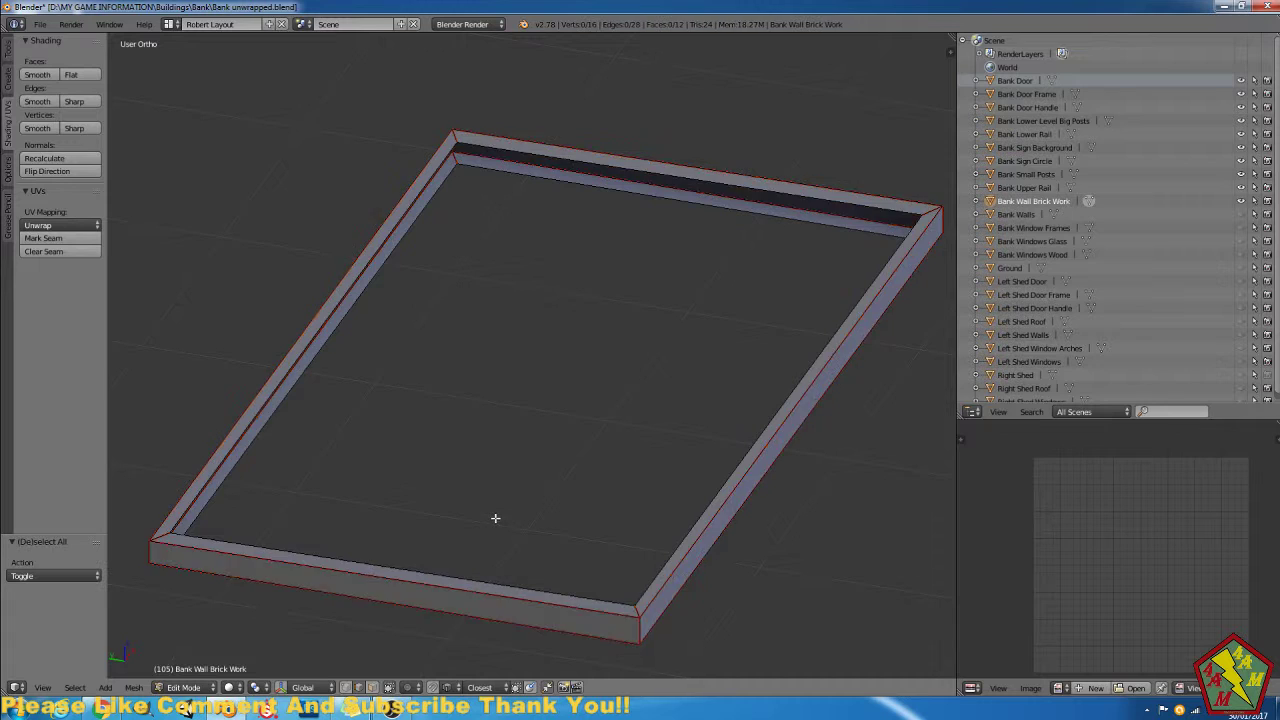
Select the whole frame mesh and UV unwrap it with Lightmap Pack.
key(a)
key(w)
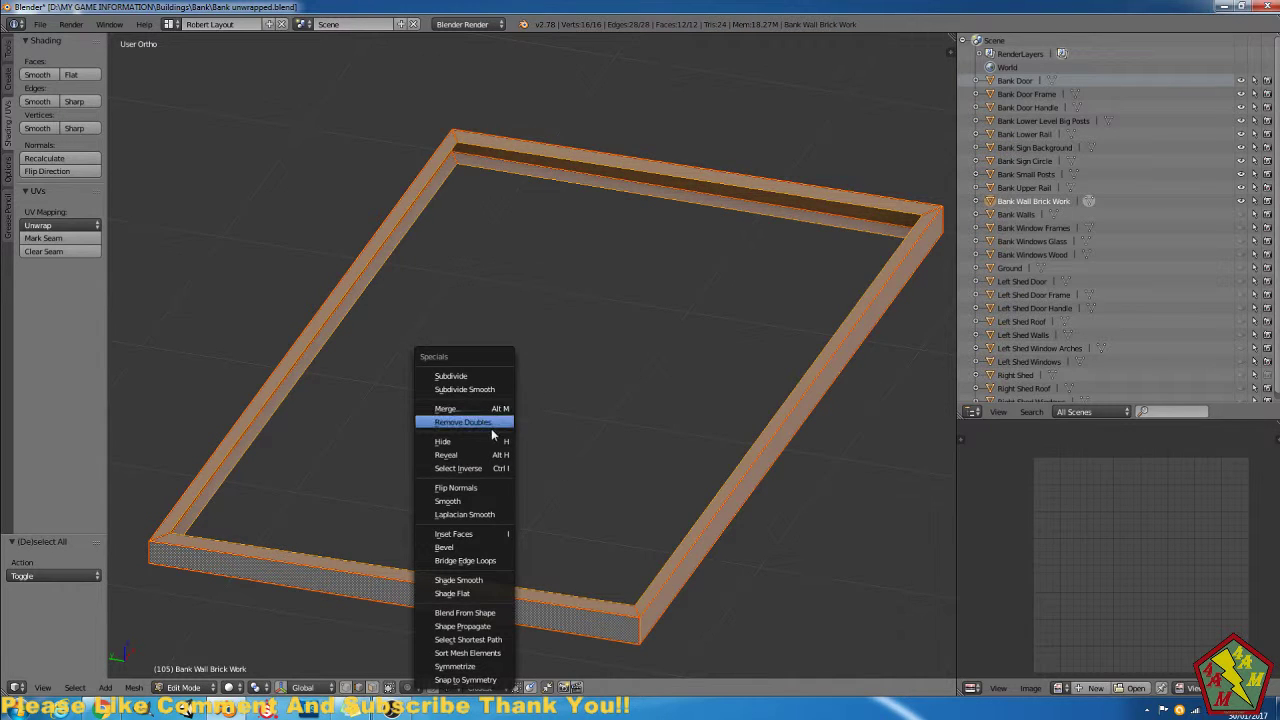
key(Escape)
key(u)
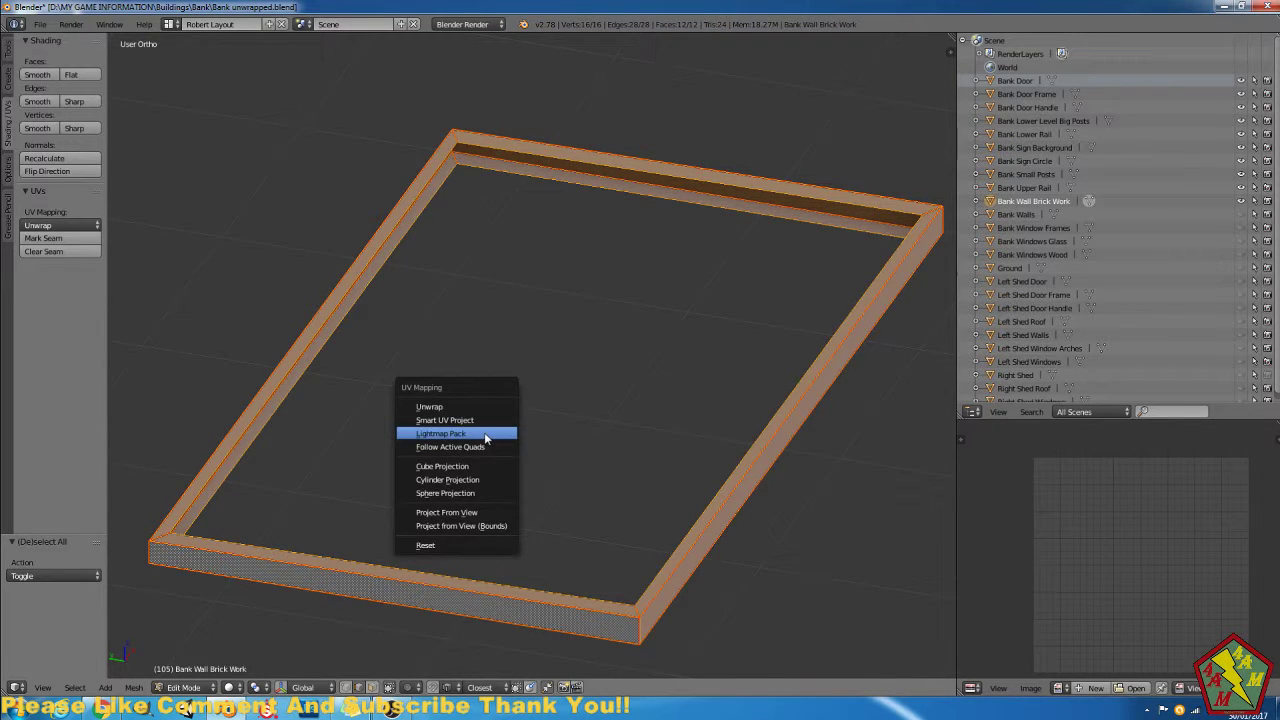
click(490, 436)
click(527, 569)
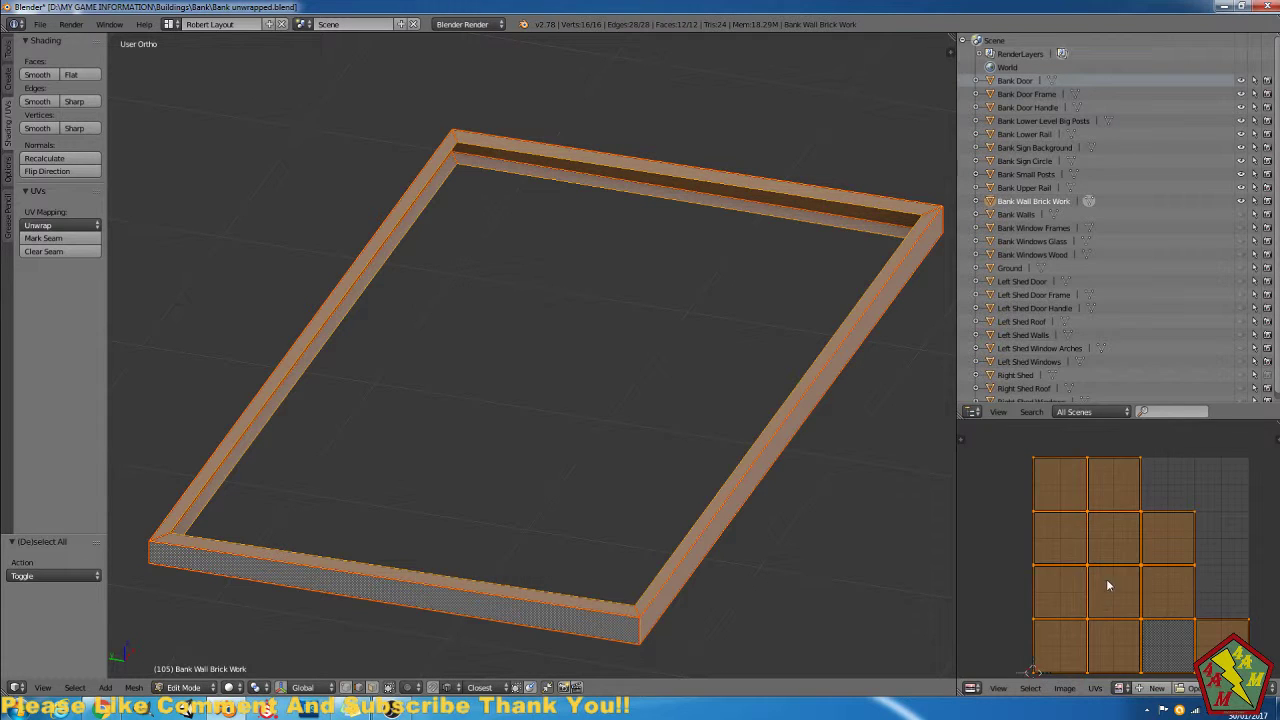
scroll(1123, 569, up, 5)
Return to object mode and move the Bank Wall Brick Work frame to layer 2.
key(Tab)
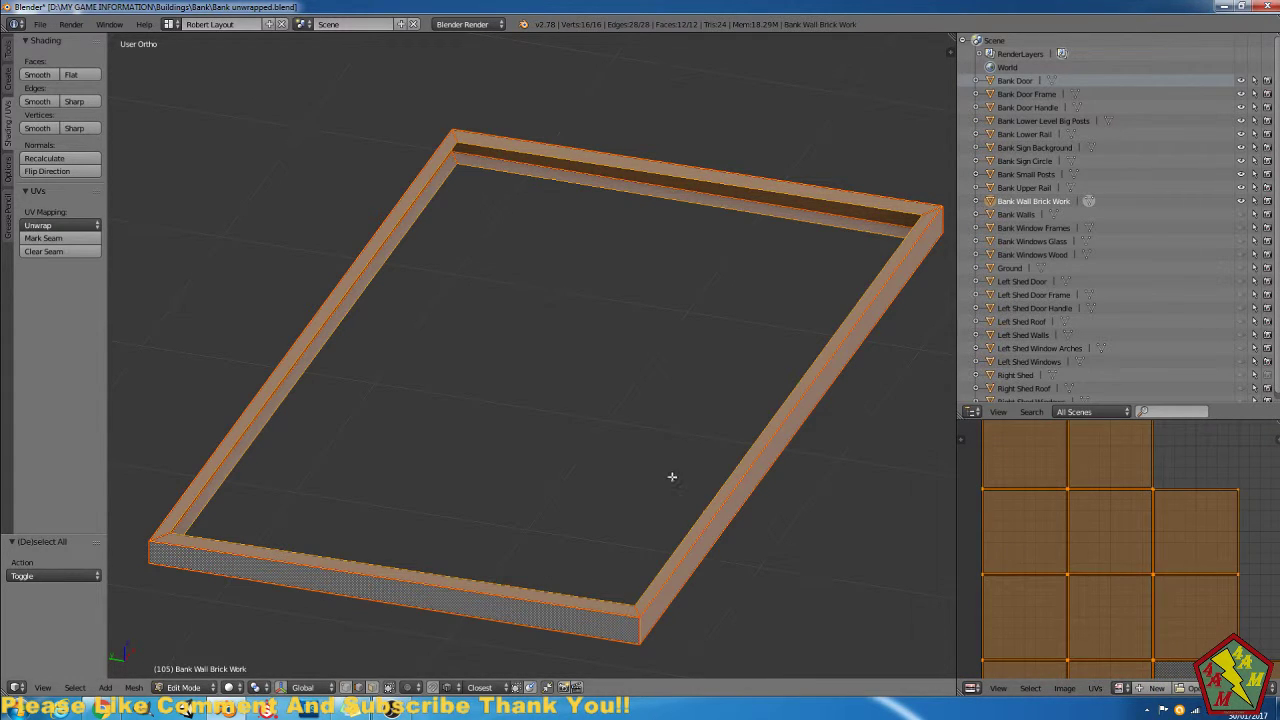
key(m)
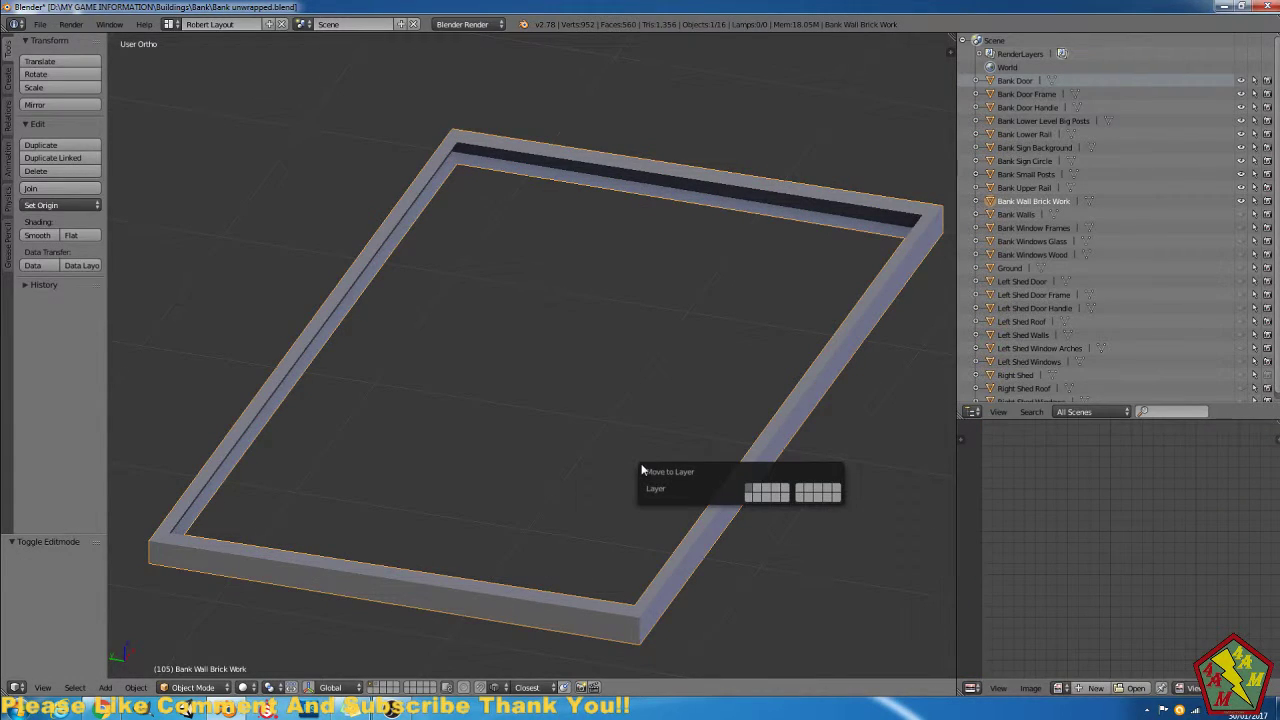
key(2)
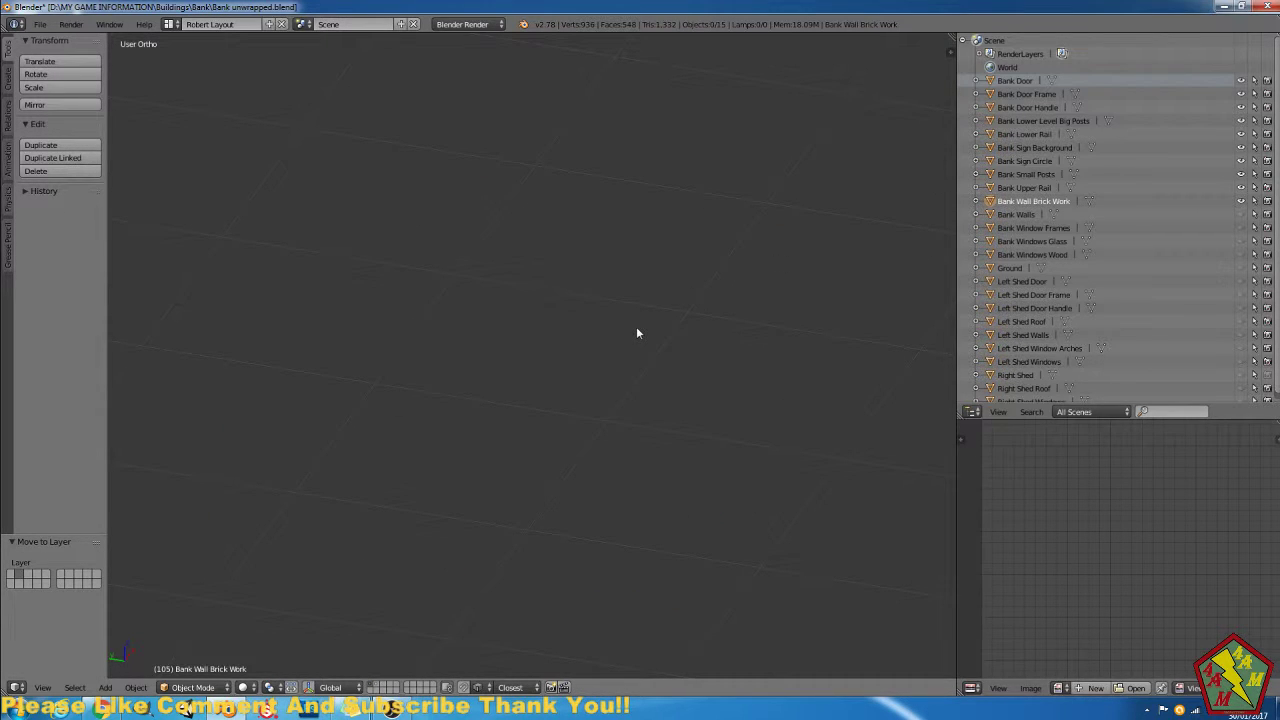
Reveal all hidden objects, isolate Bank Walls by hiding everything else, and enter edit mode on it.
key(alt+h)
scroll(640, 333, down, 3)
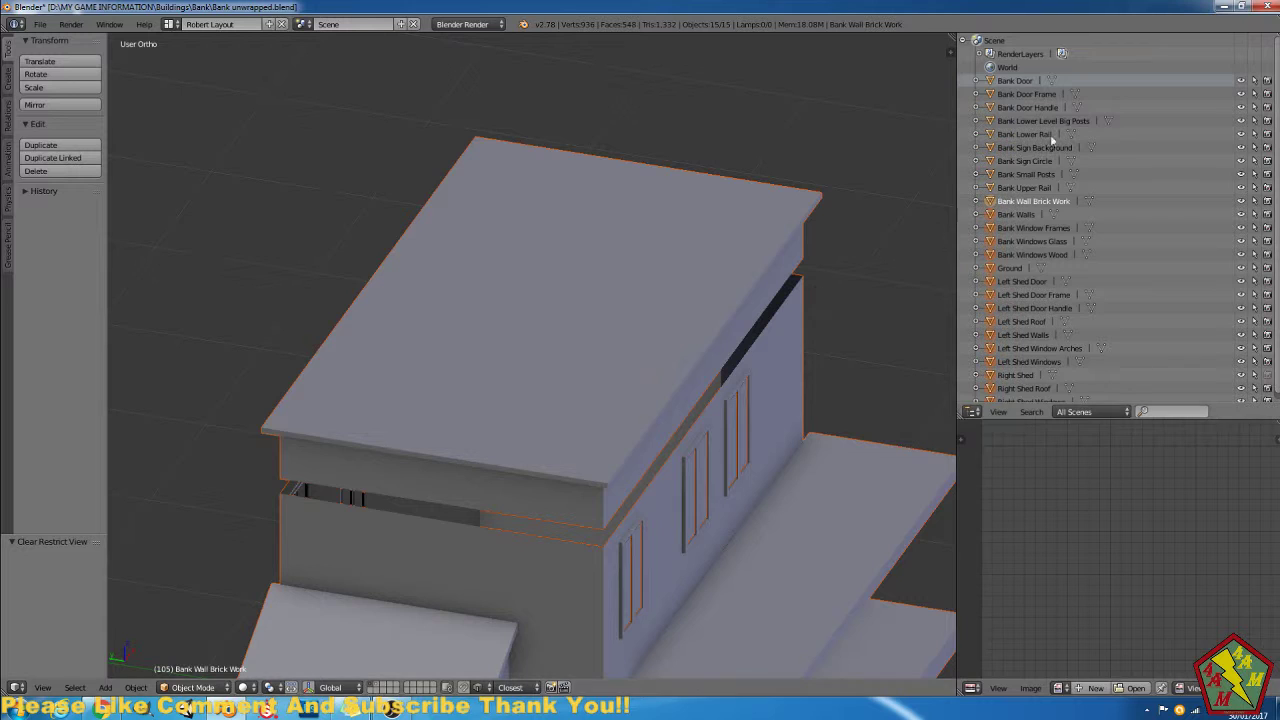
right_click(1035, 188)
click(1032, 188)
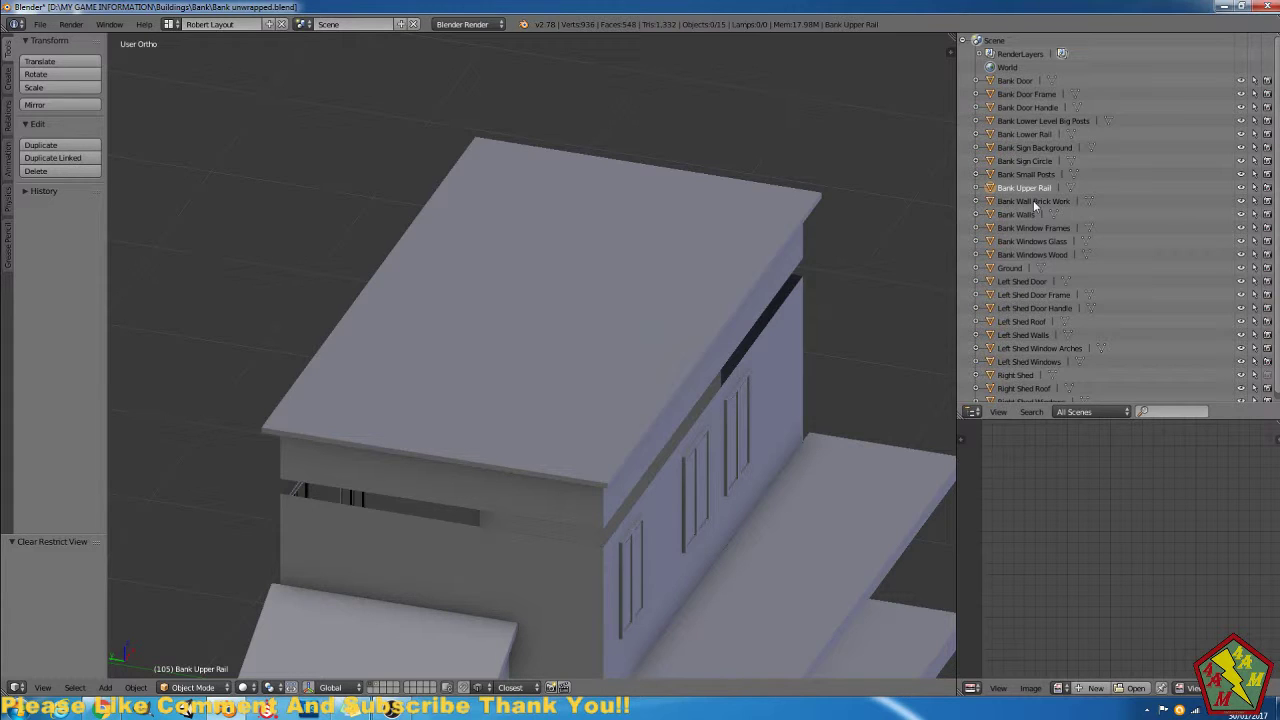
click(1035, 202)
click(1024, 212)
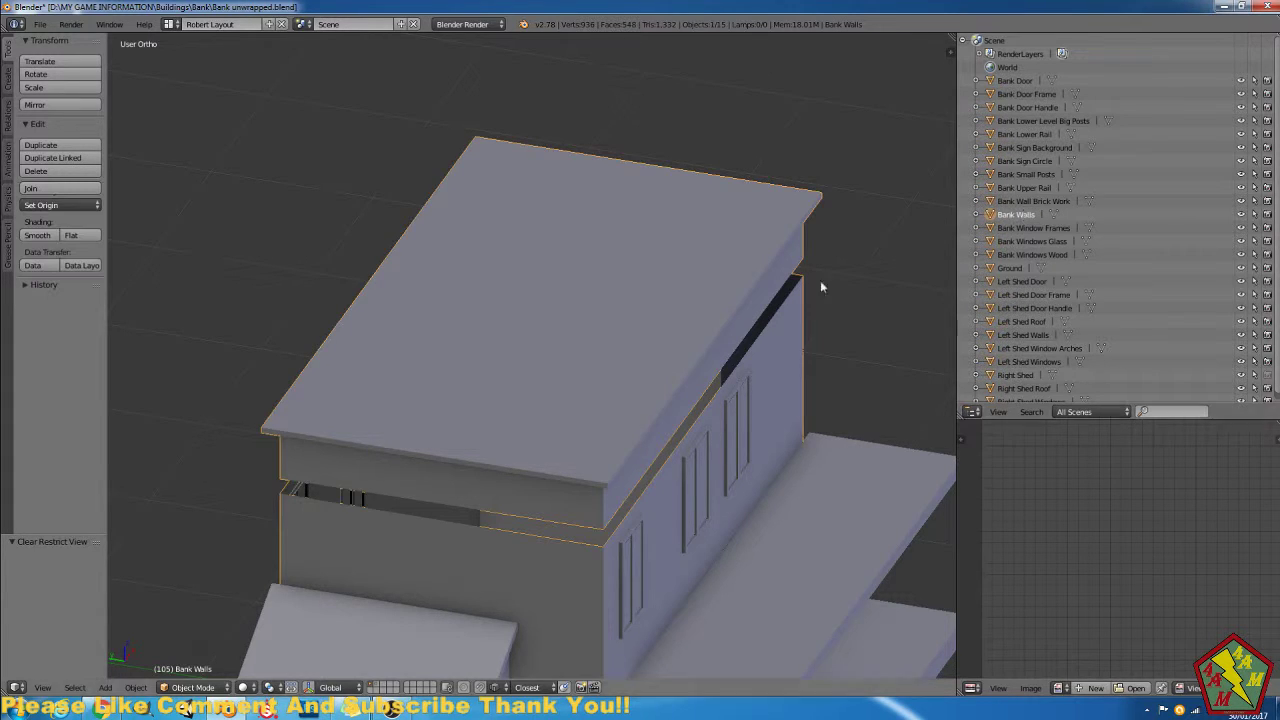
key(shift+h)
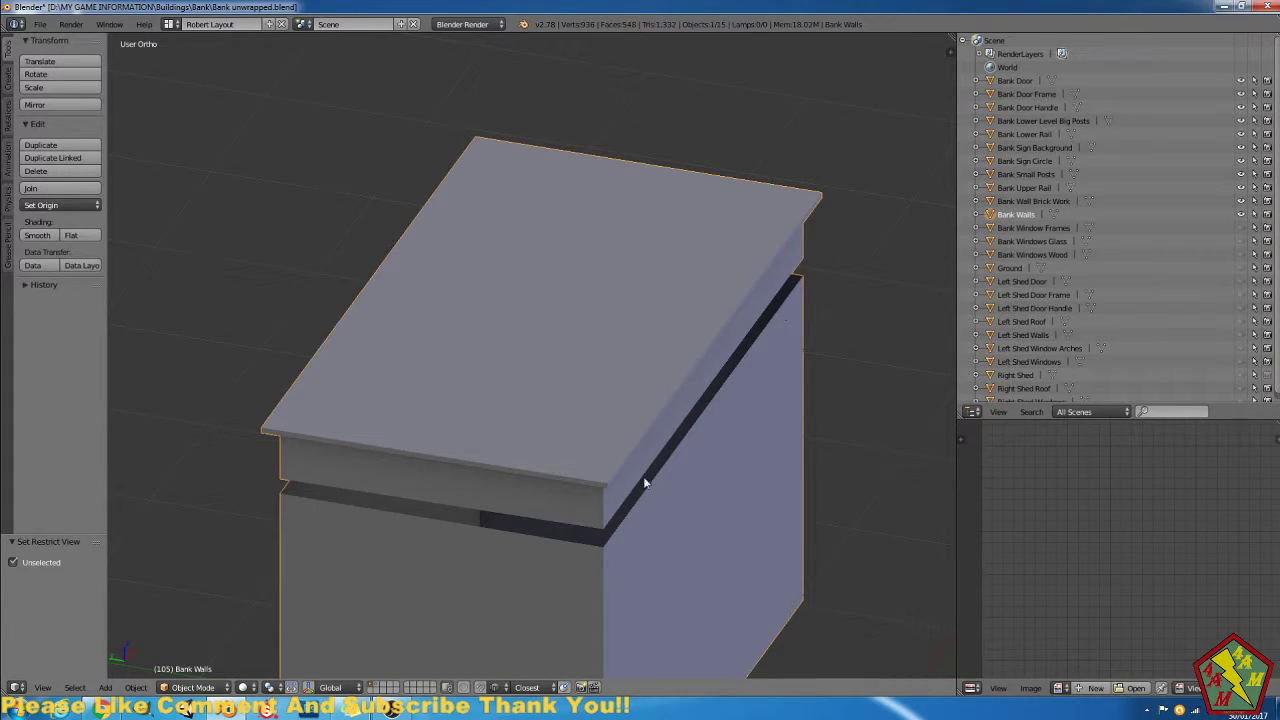
key(Tab)
mouse_move(600, 457)
middle_down()
mouse_move(606, 466)
mouse_move(575, 461)
mouse_move(543, 329)
mouse_move(631, 364)
middle_up()
Try to select the linked roof geometry starting from the long upper roof edge.
right_click(544, 328)
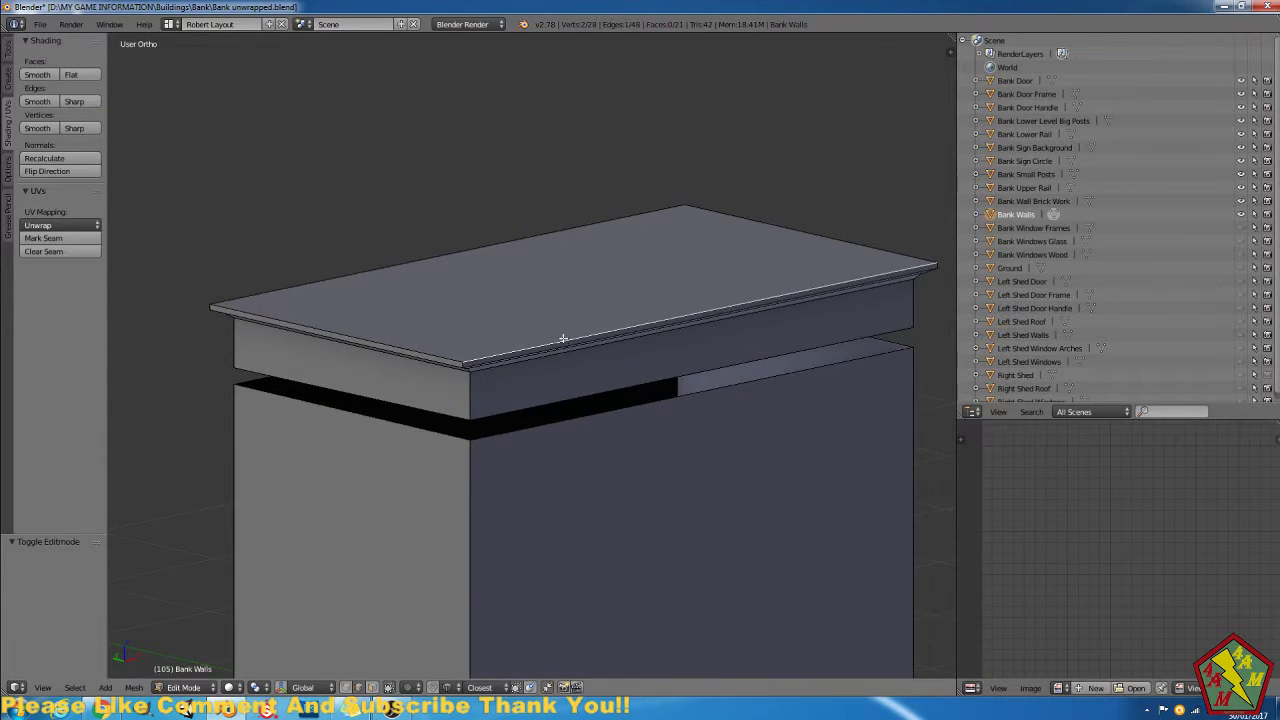
scroll(563, 339, up, 2)
key(l)
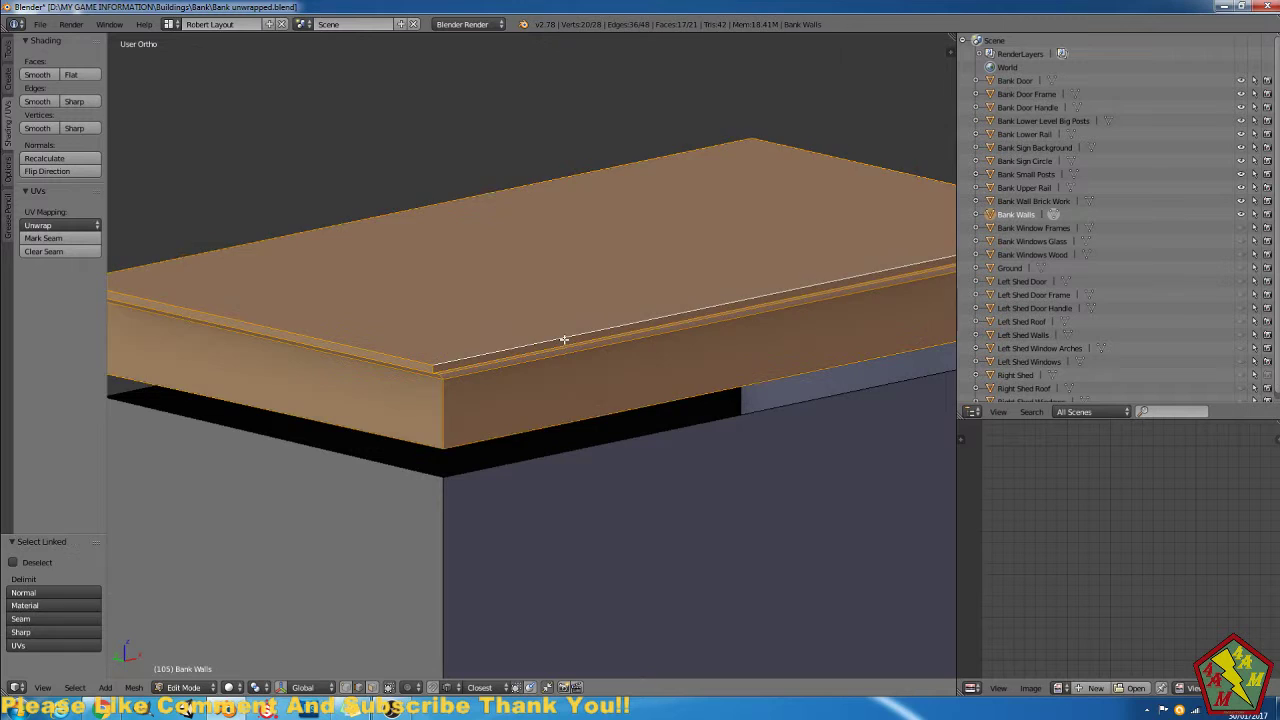
key(ctrl+z)
middle_drag(552, 386, 582, 366)
key(a)
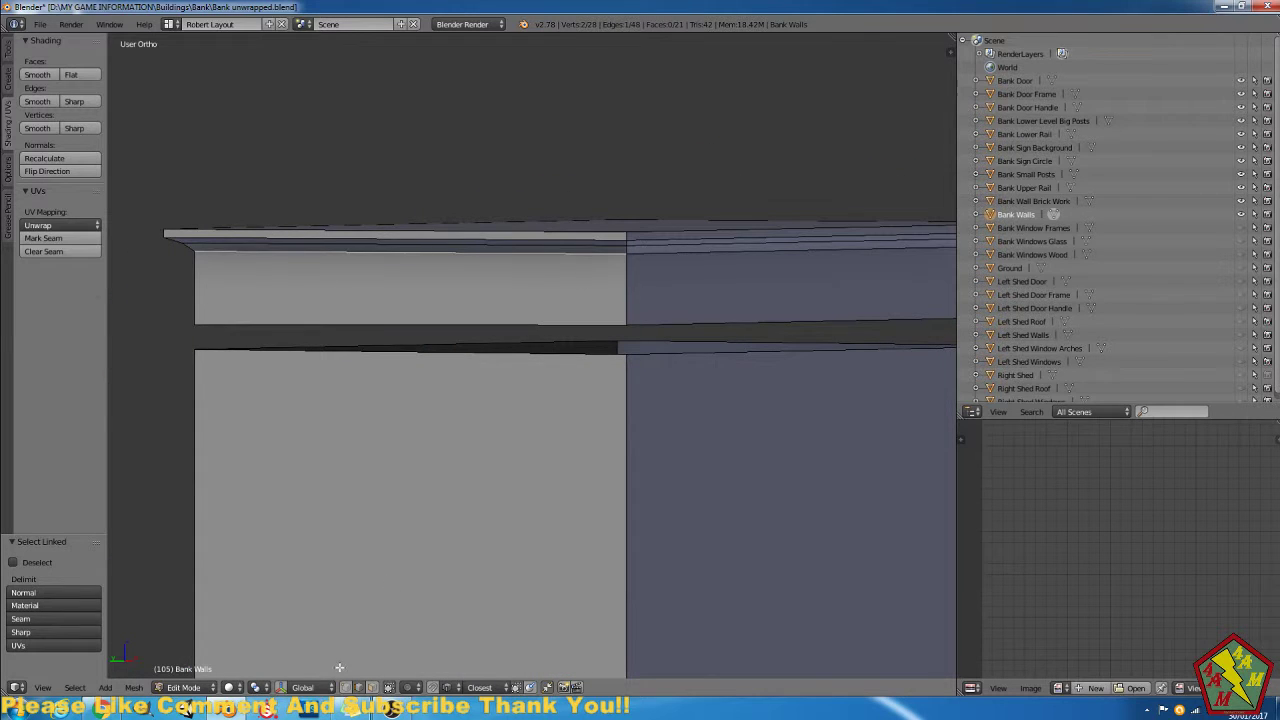
In face selection, select the roof slab with its overhanging ledge faces and separate the selection into its own object.
click(372, 689)
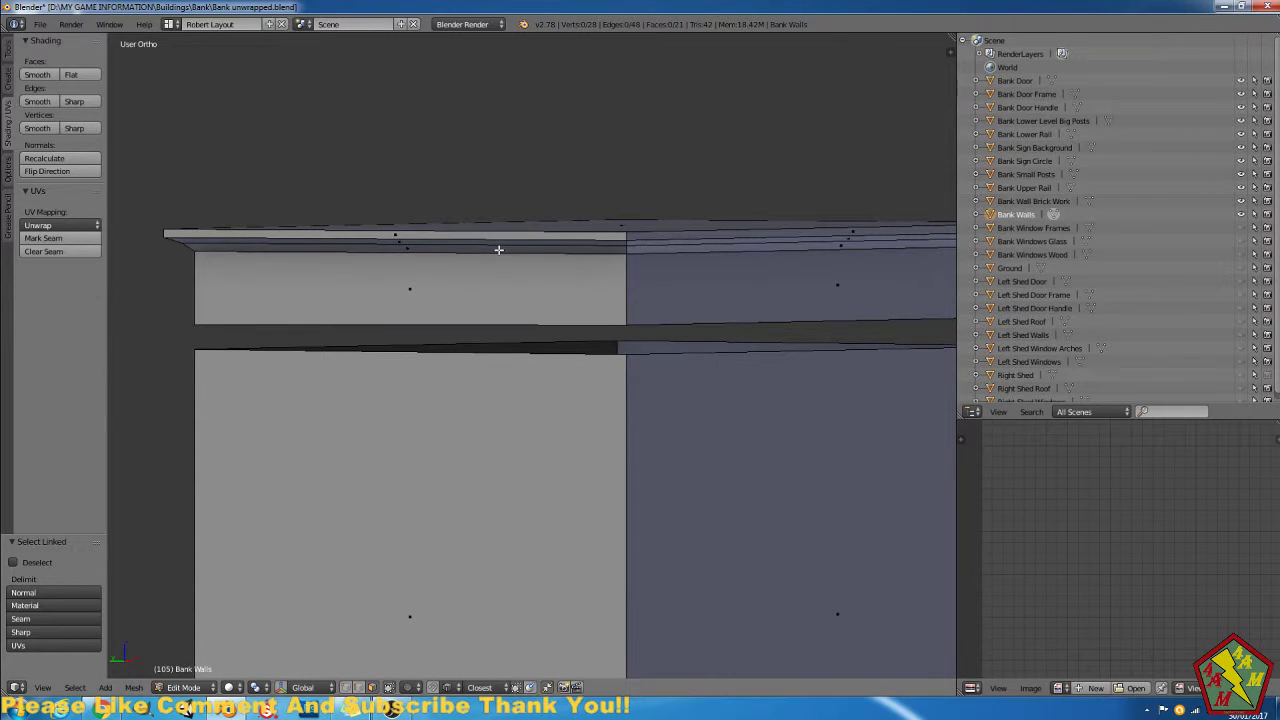
key(l)
right_click(499, 249)
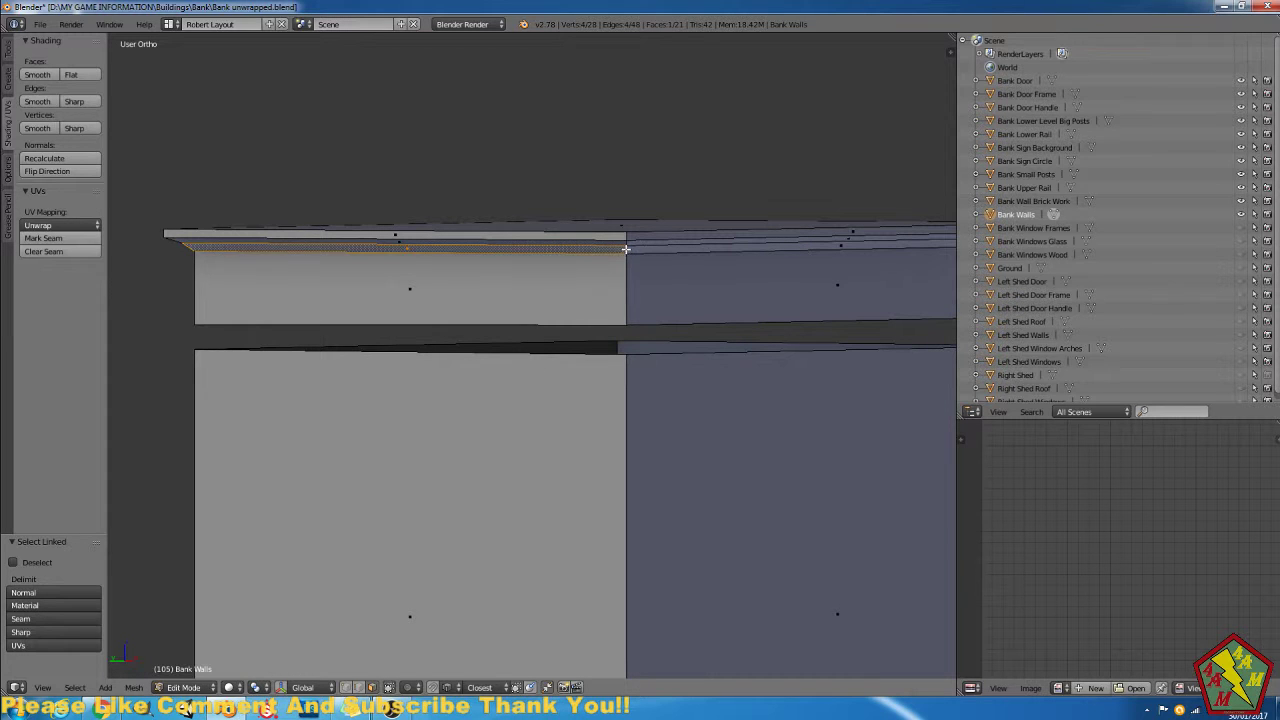
key(l)
key(l)
key(l)
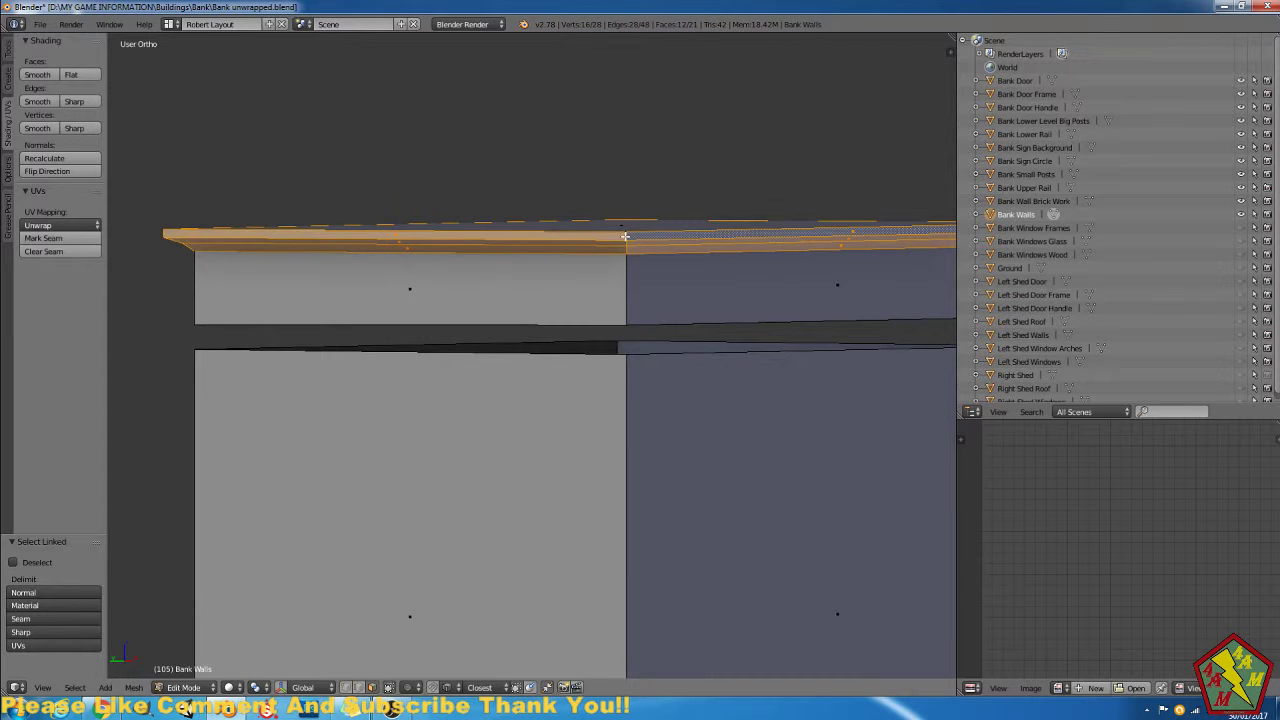
middle_drag(624, 243, 610, 274)
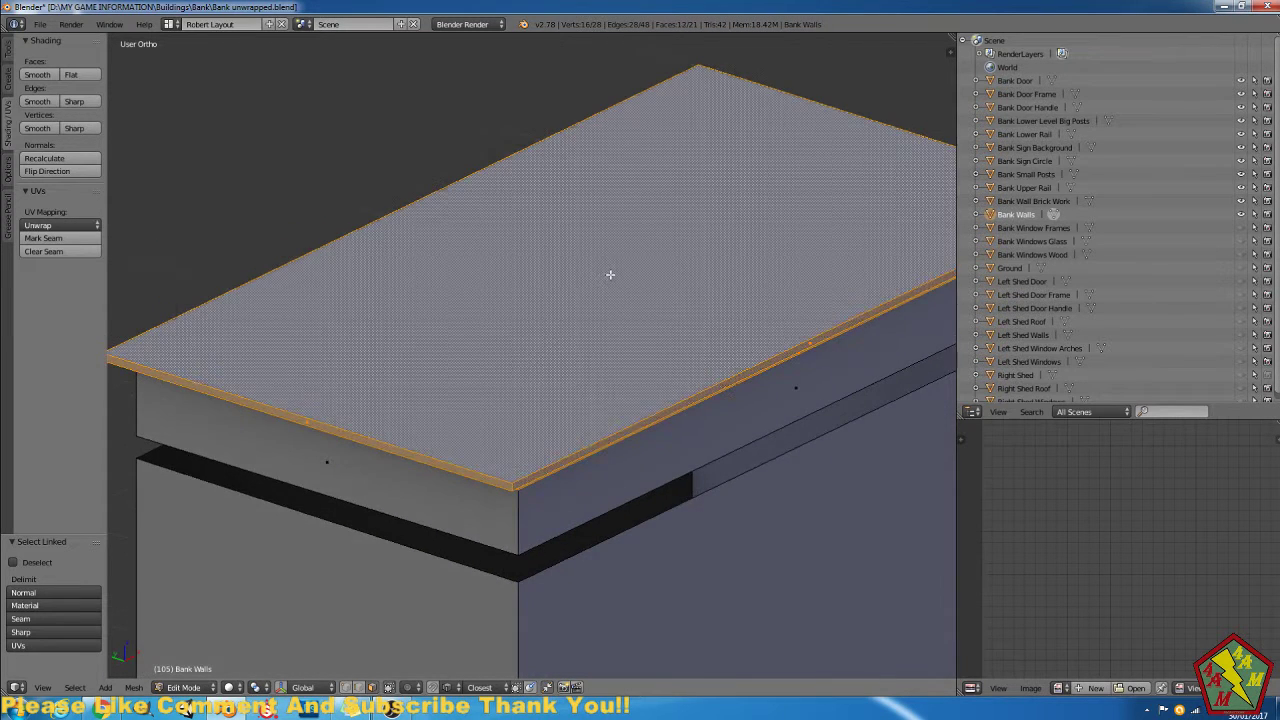
key(p)
click(614, 326)
key(Tab)
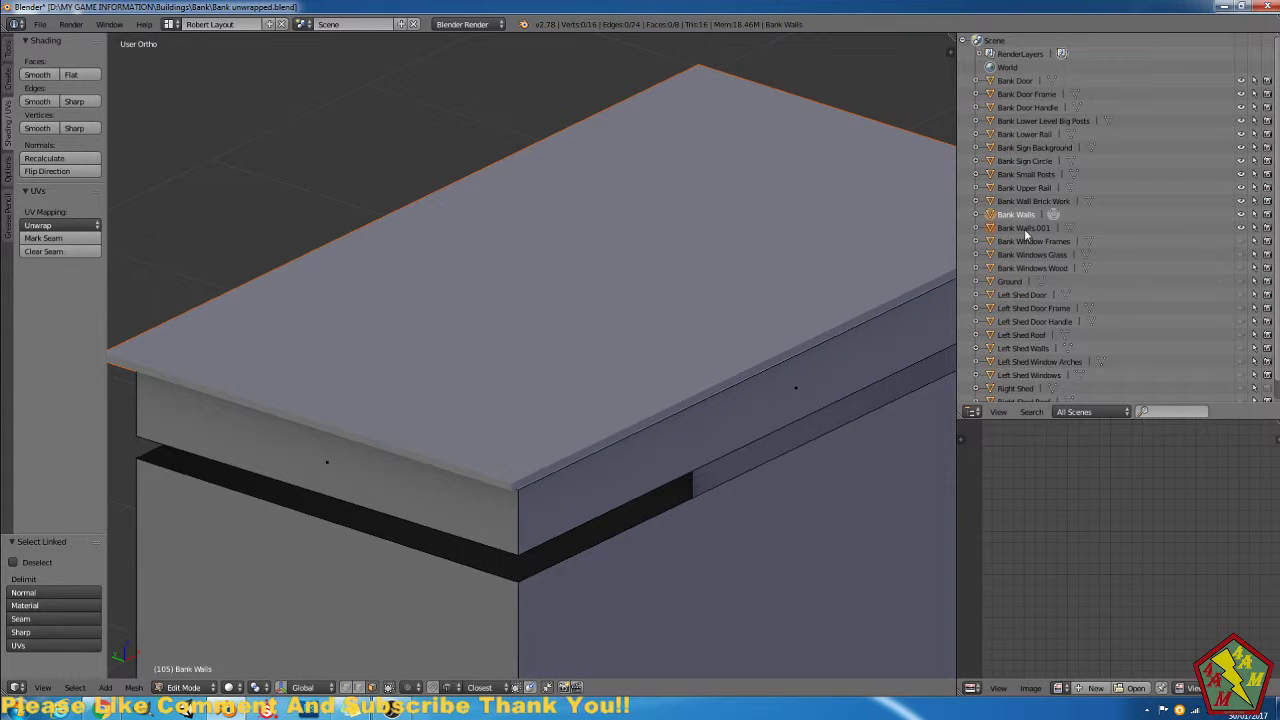
Rename the separated Bank Walls.001 object as Bank Roof.
click(1045, 230)
right_click(1045, 230)
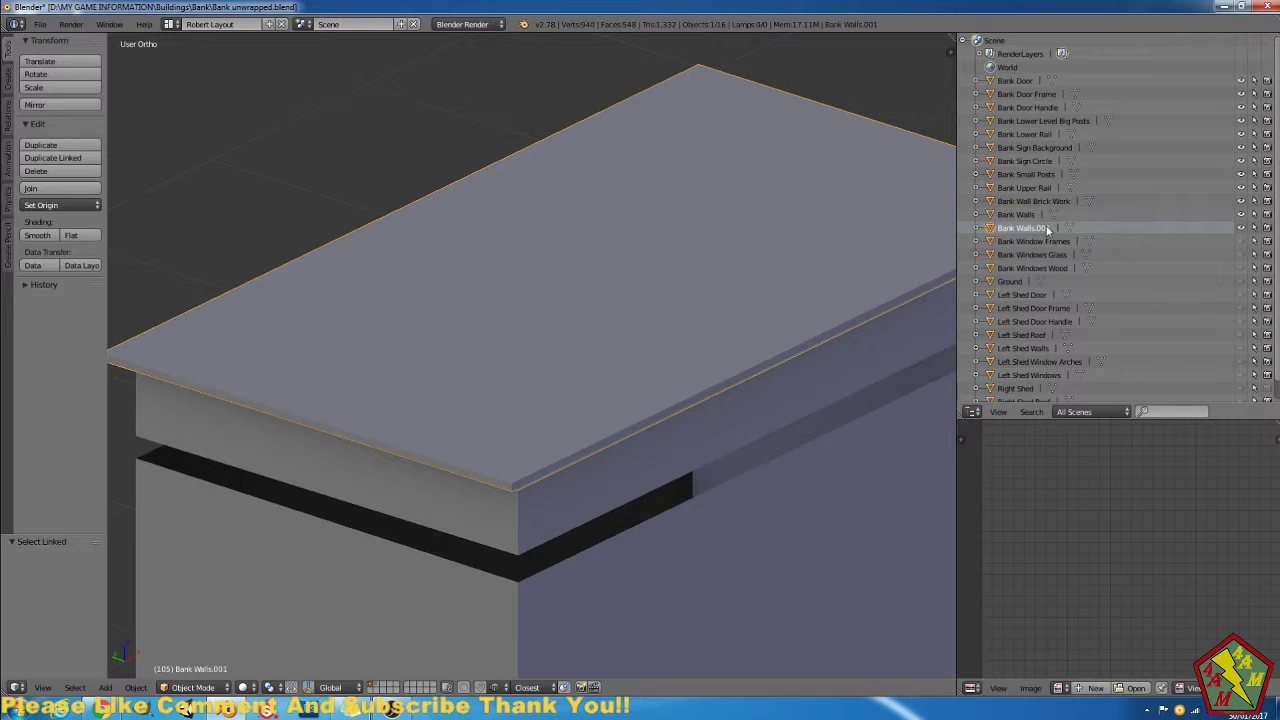
double_click(1057, 229)
drag(1057, 229, 1018, 228)
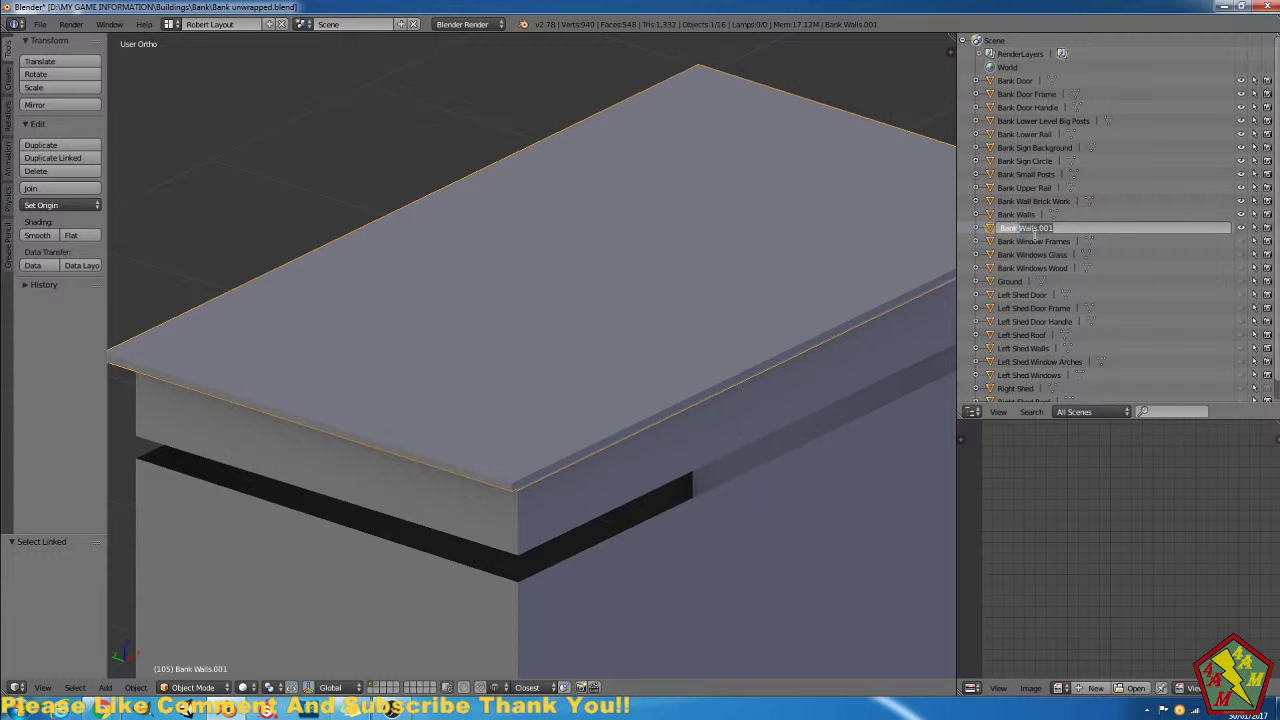
text(Roof)
key(Return)
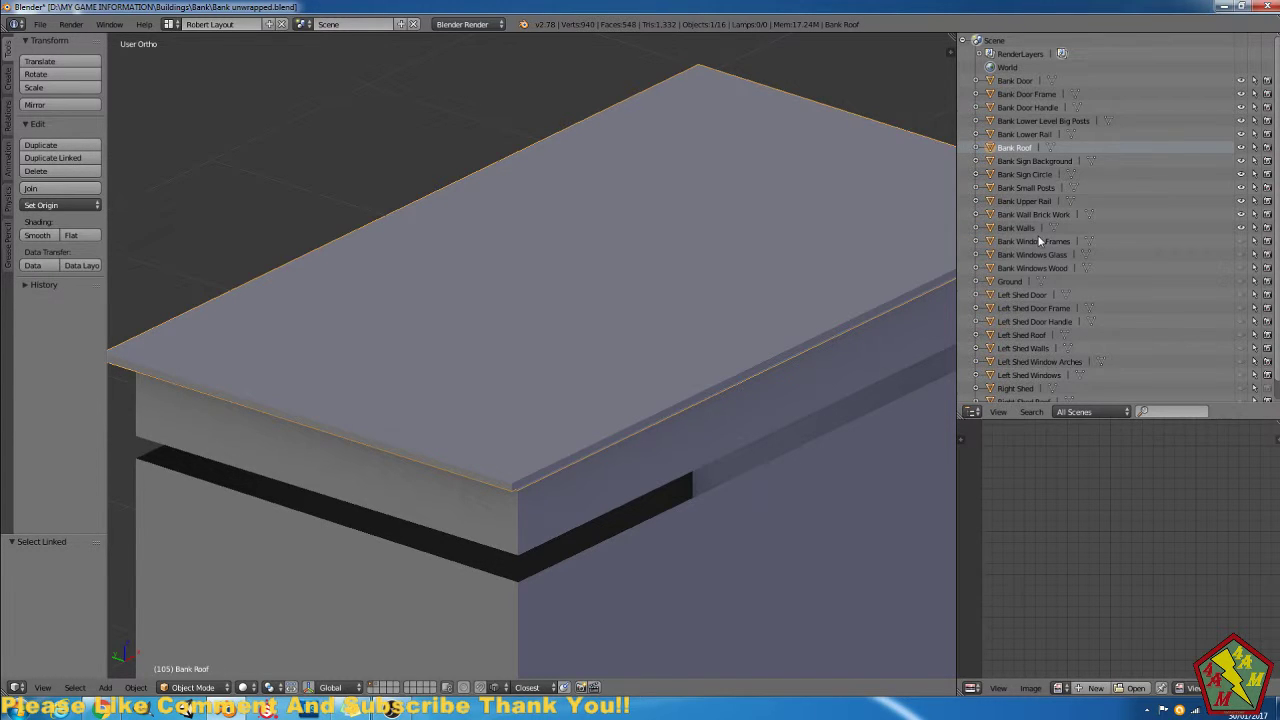
Isolate Bank Roof by hiding the other objects and remove doubles across its whole mesh.
key(Tab)
key(Tab)
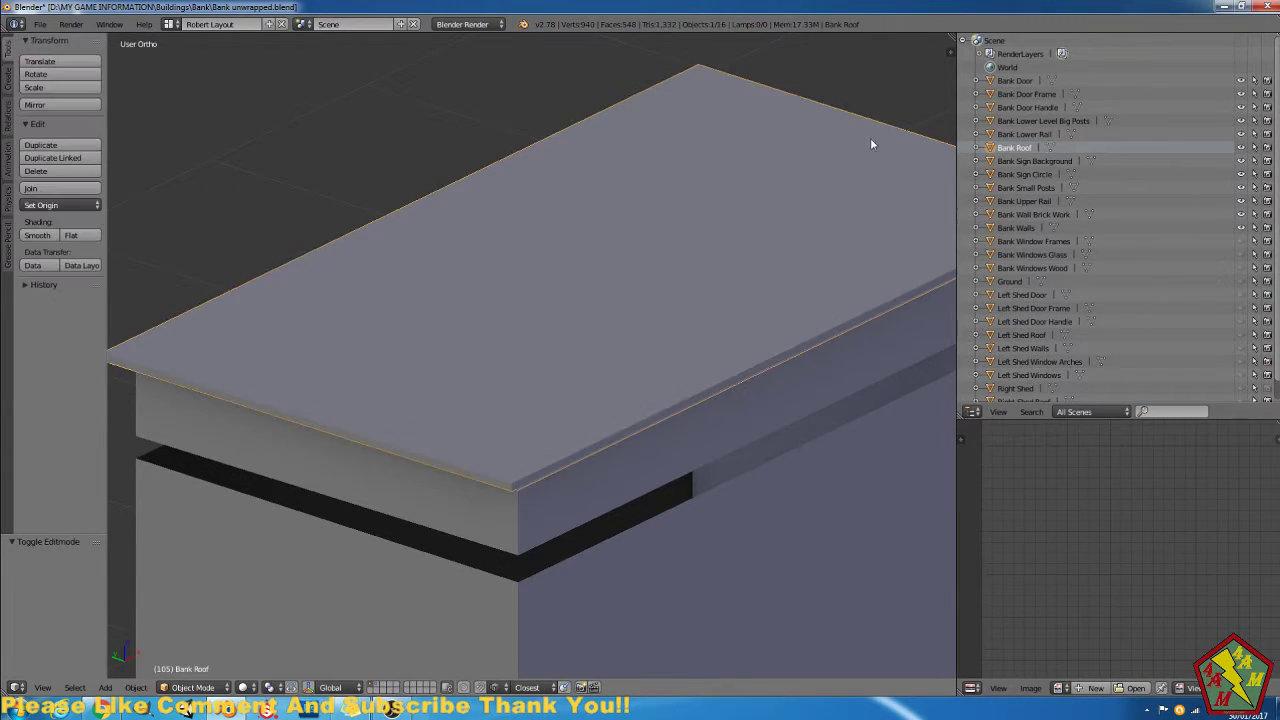
key(shift+h)
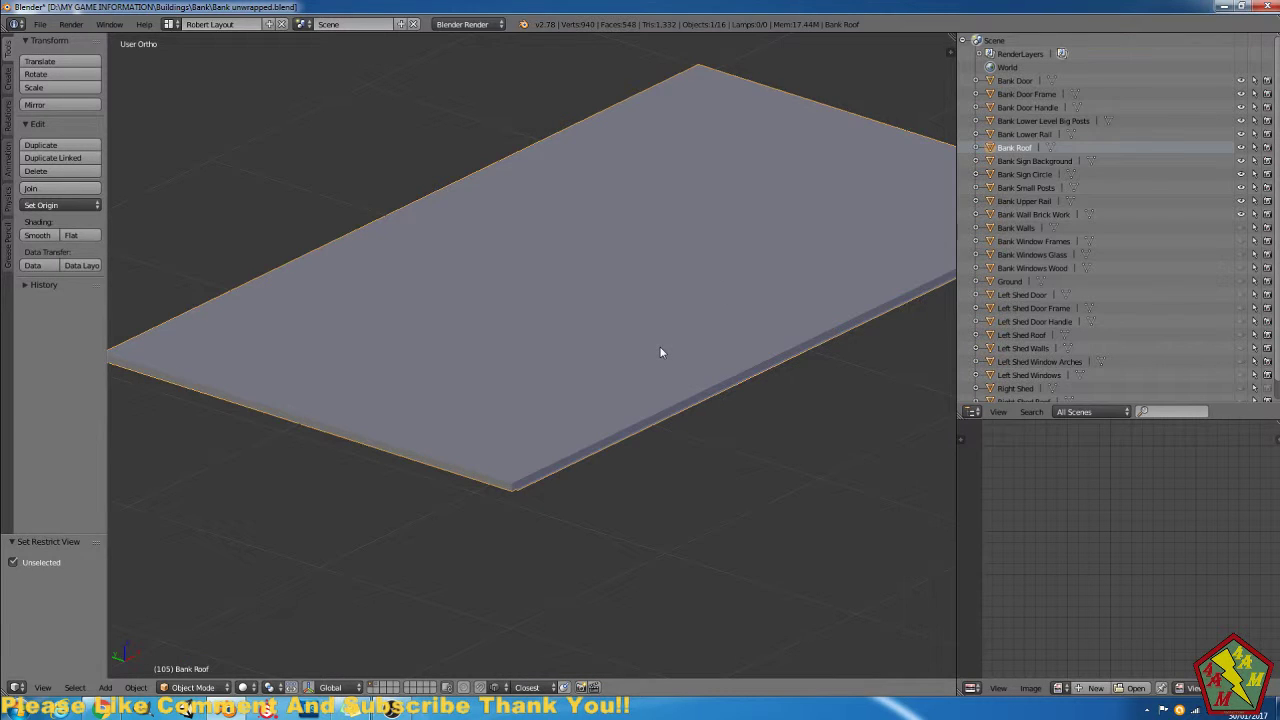
key(Tab)
middle_drag(677, 449, 611, 414)
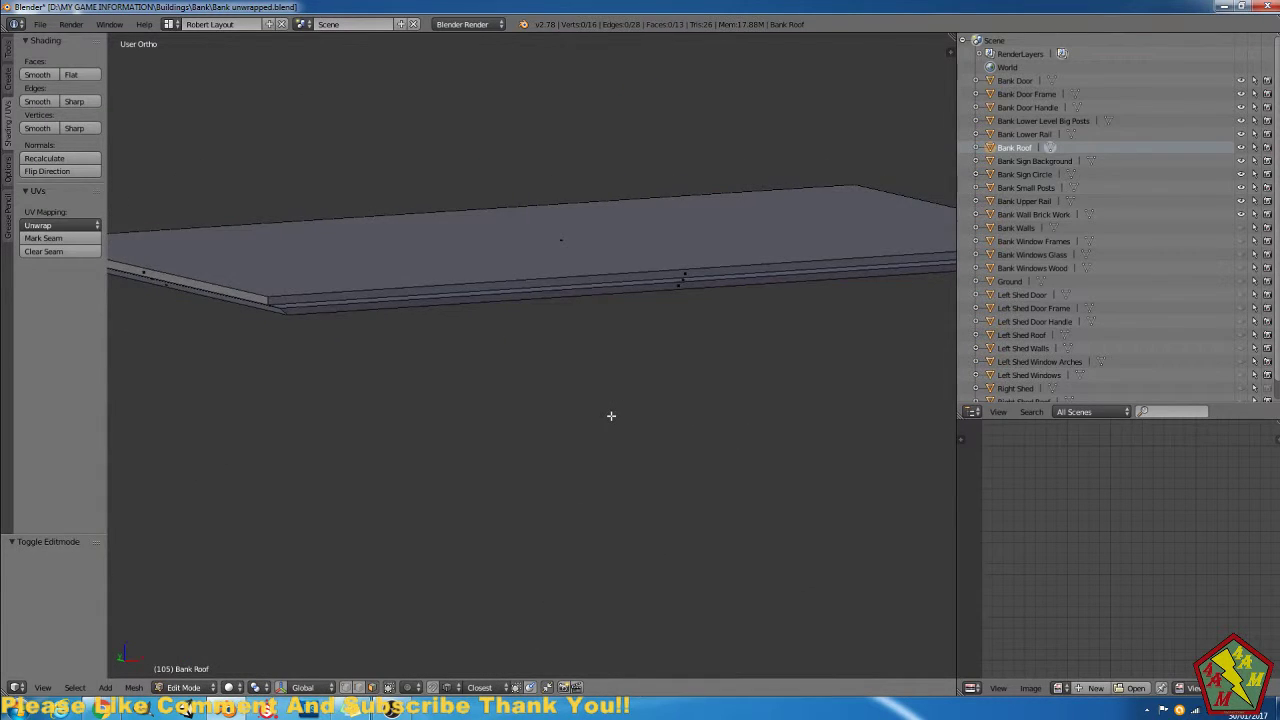
key(a)
key(w)
click(611, 414)
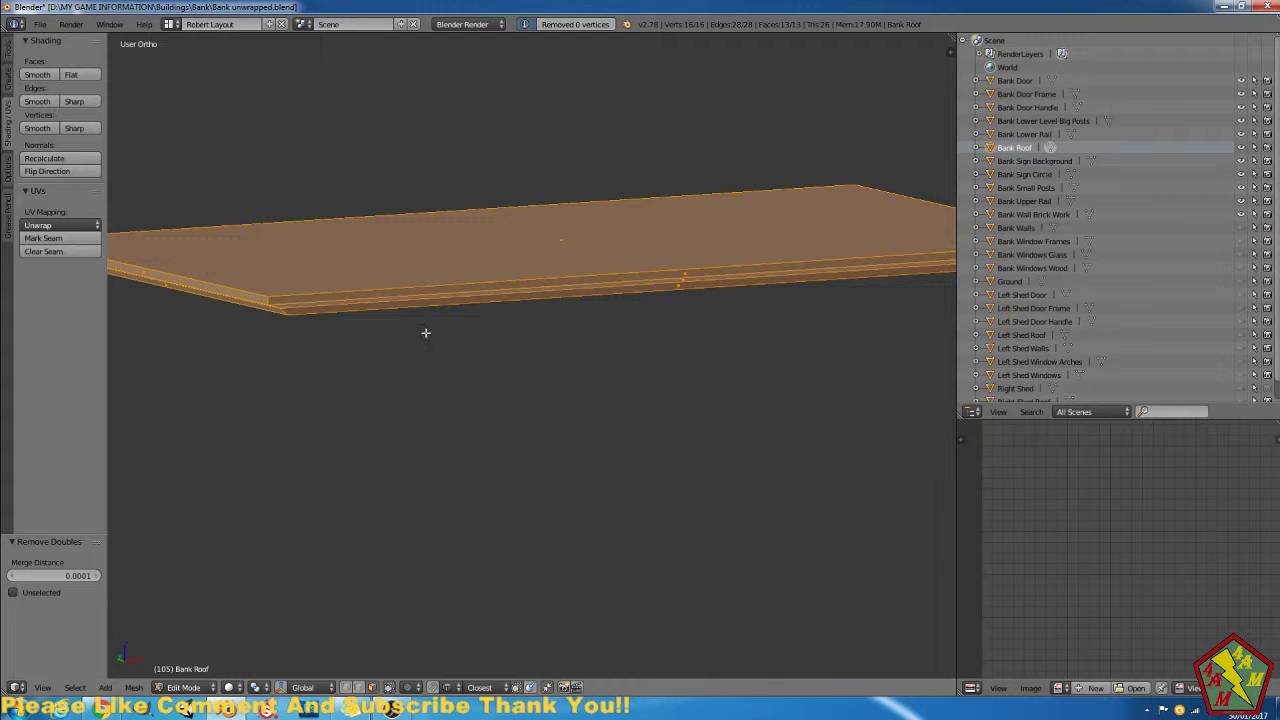
Examine the roof slab's top, its overhanging ledges and its underside from several angles.
middle_drag(426, 333, 385, 323)
right_click(554, 324)
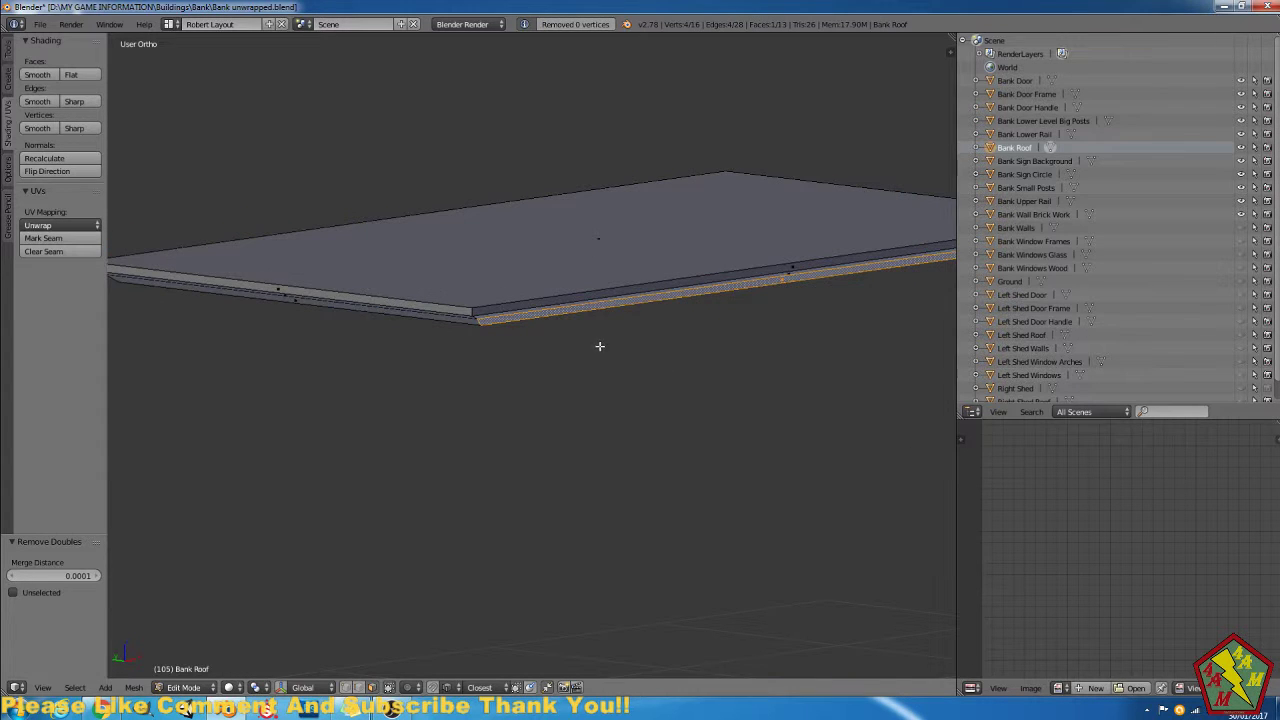
middle_drag(600, 346, 405, 185)
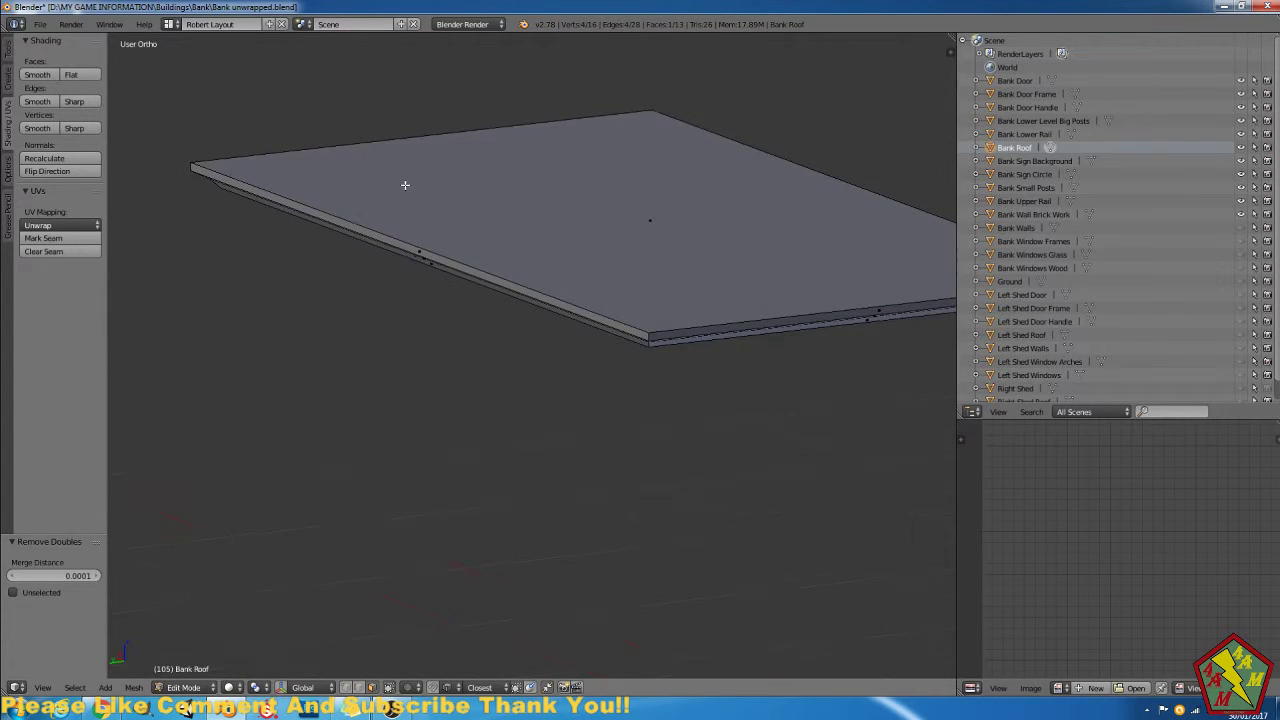
middle_drag(477, 323, 551, 331)
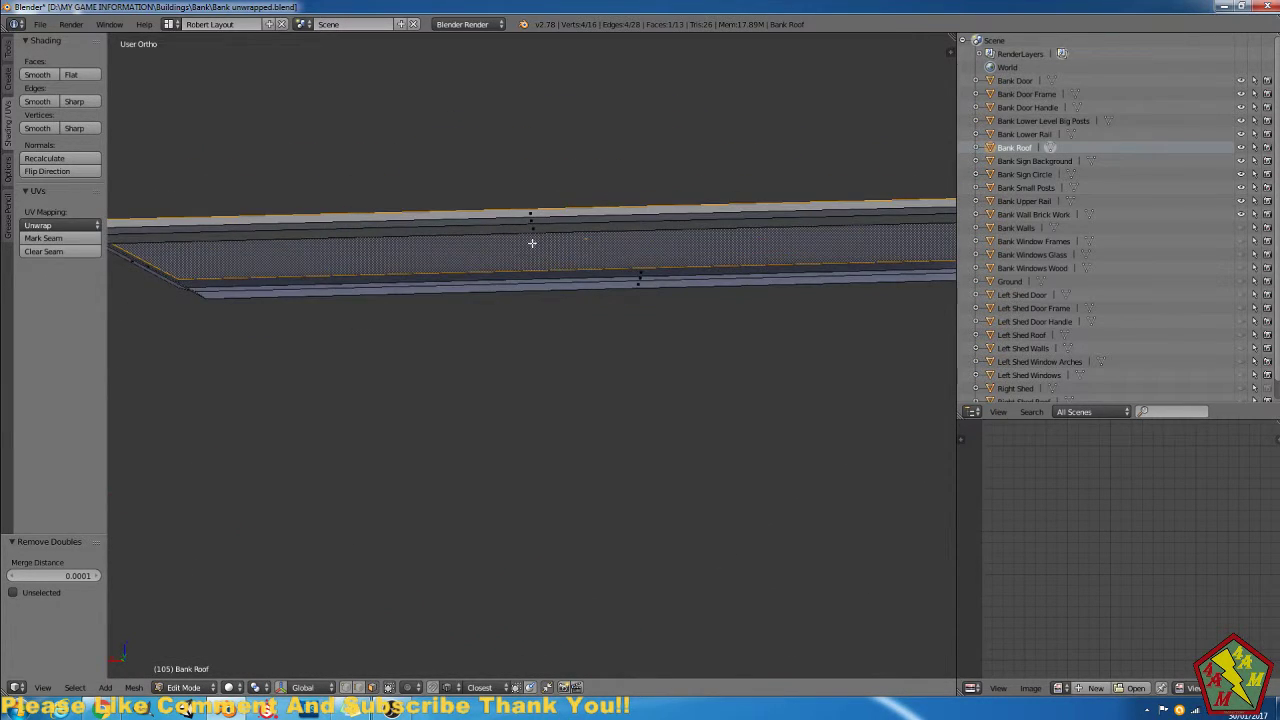
middle_drag(532, 243, 590, 271)
middle_drag(334, 514, 374, 531)
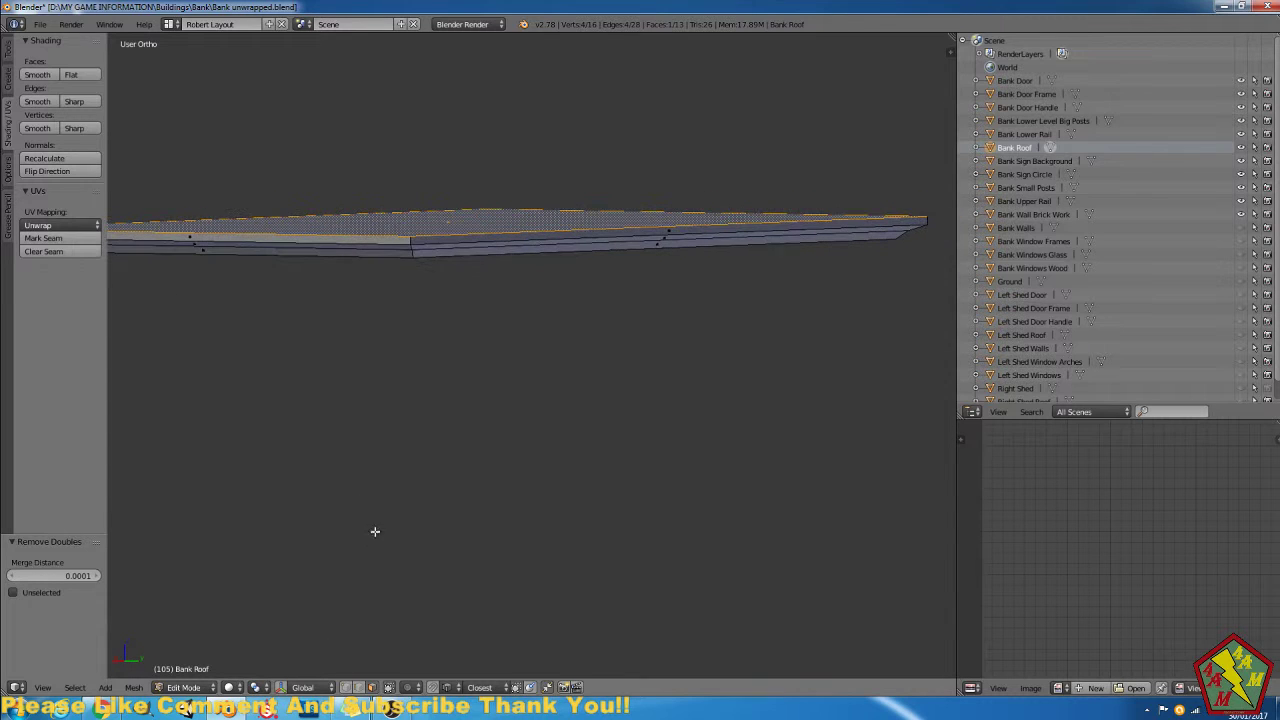
In edge selection, select the short edges running down the ledges at all four corners of the roof.
click(359, 689)
right_click(408, 256)
right_click(412, 251)
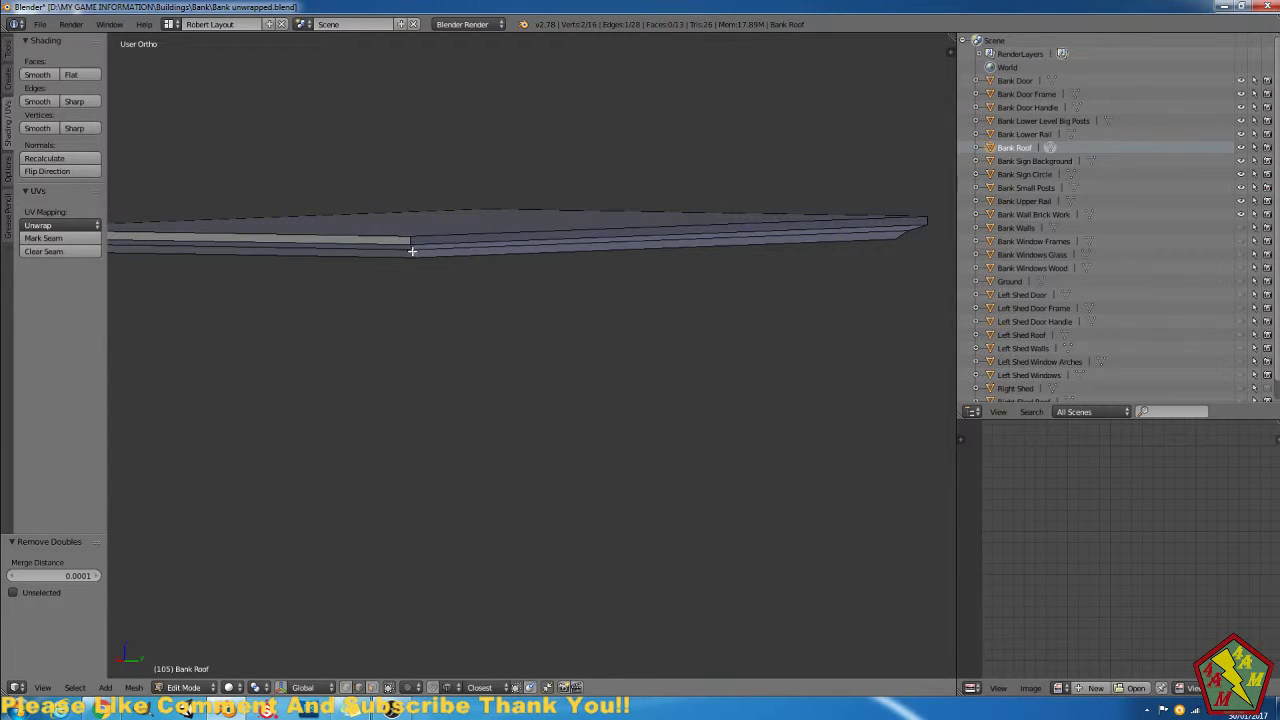
alt+shift+right_click(920, 232)
middle_drag(920, 232, 642, 285)
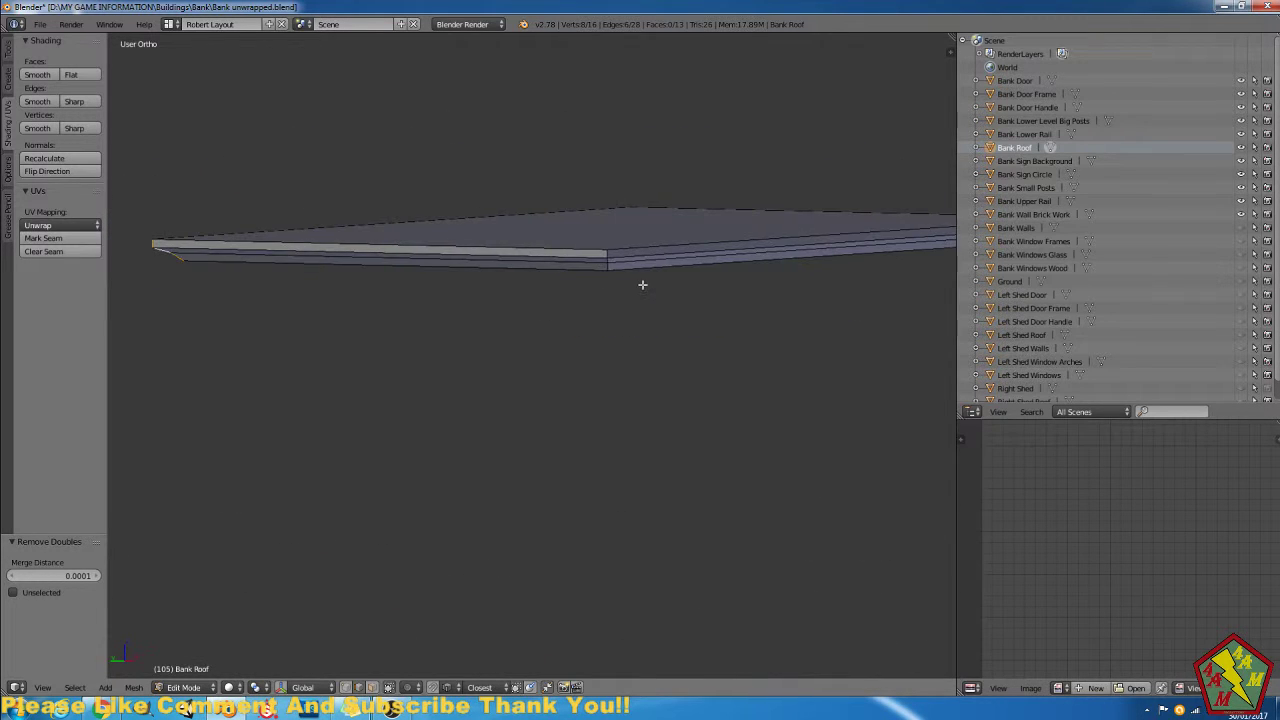
alt+shift+right_click(610, 263)
middle_drag(752, 303, 624, 306)
alt+shift+right_click(785, 259)
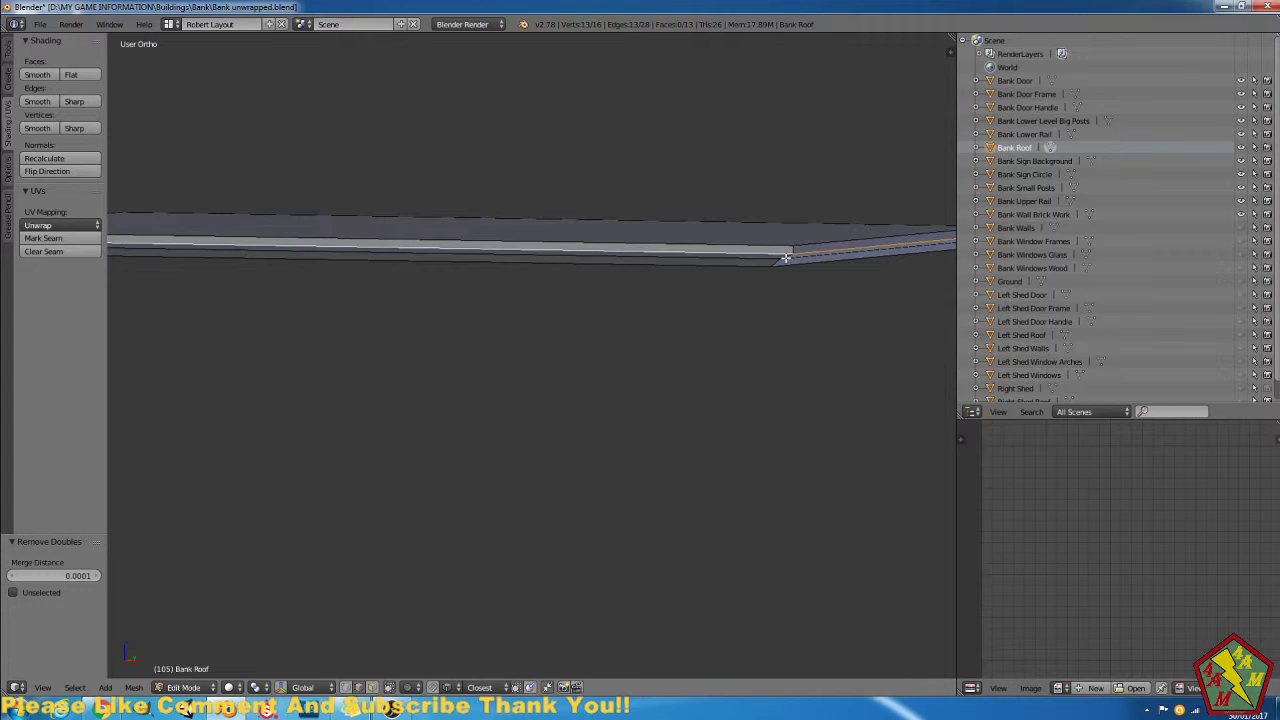
key(ctrl+z)
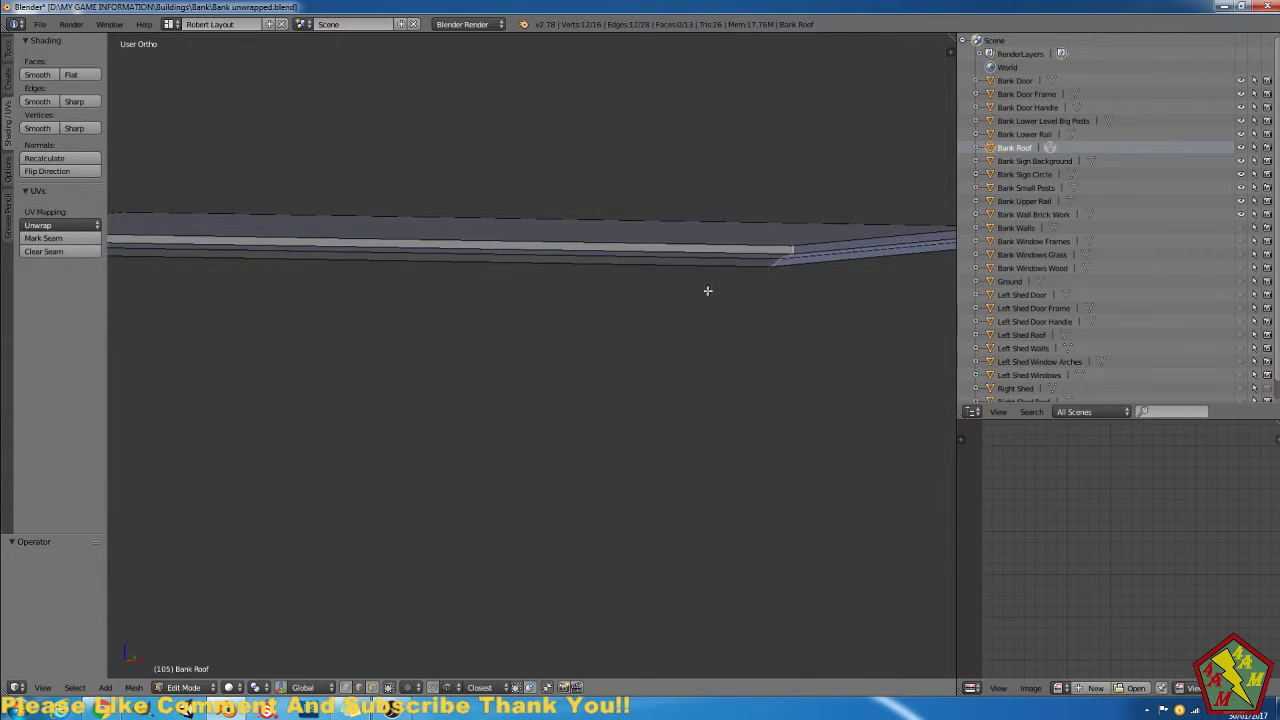
middle_drag(706, 289, 646, 297)
alt+shift+right_click(646, 298)
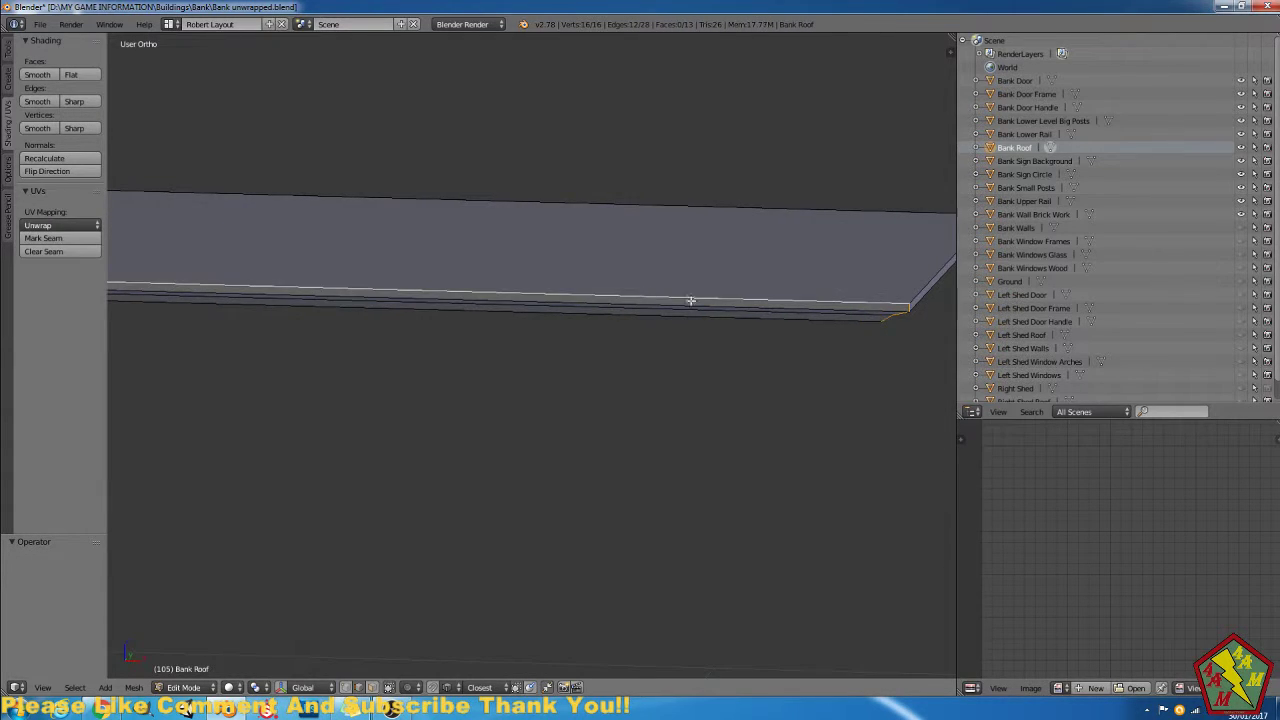
Add the four perimeter edges of the roof's top face to the corner selection and mark them all as seams.
alt+shift+right_click(905, 287)
alt+shift+right_click(826, 212)
middle_drag(820, 214, 677, 306)
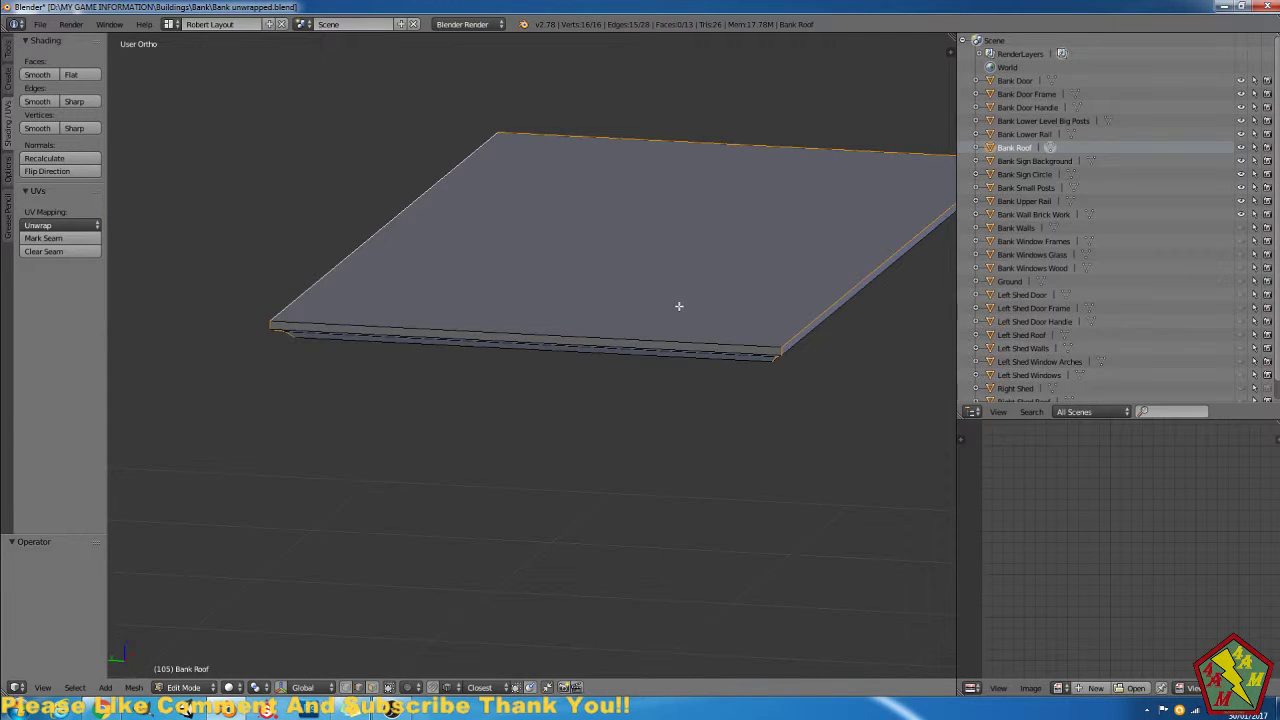
shift+right_click(648, 337)
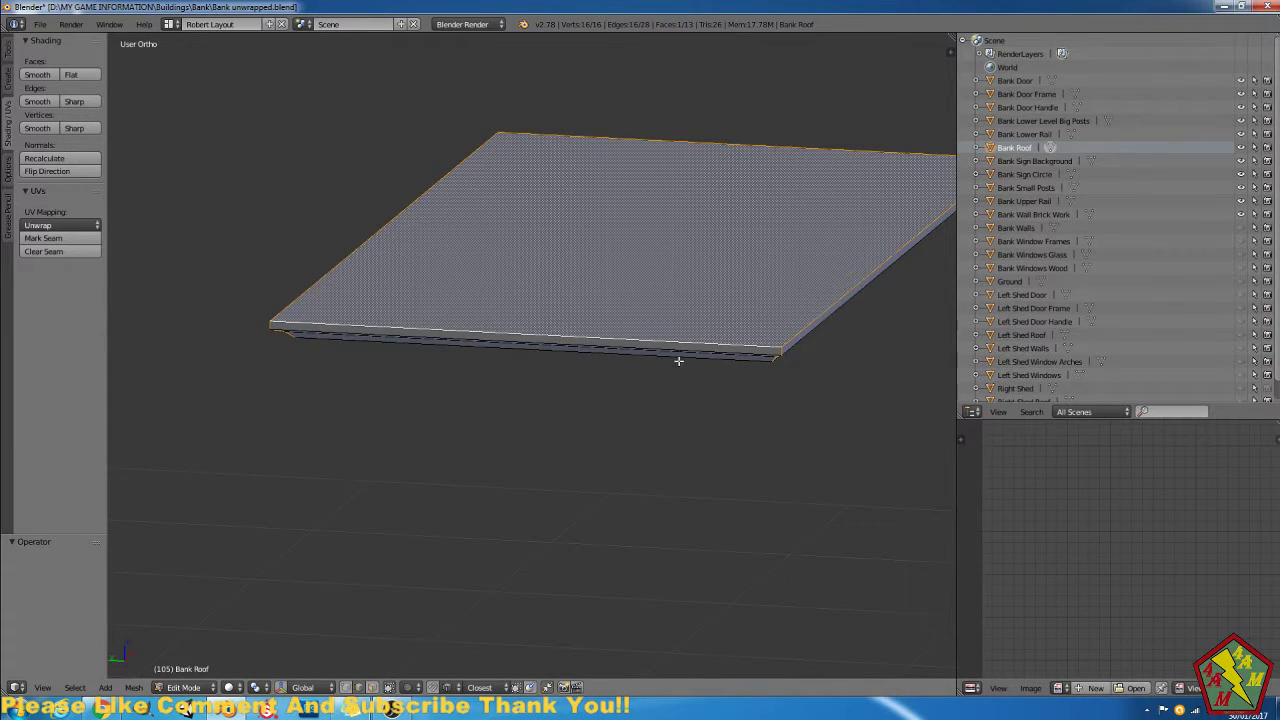
middle_drag(678, 361, 612, 329)
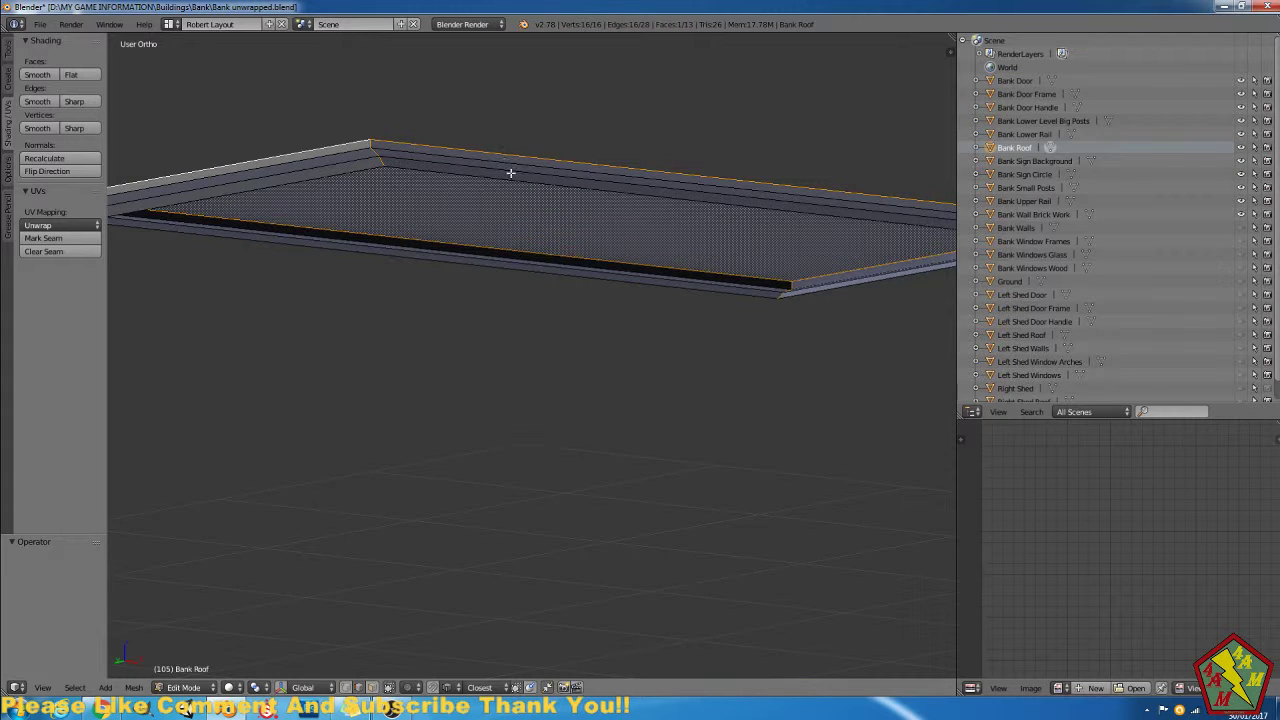
middle_drag(519, 196, 537, 250)
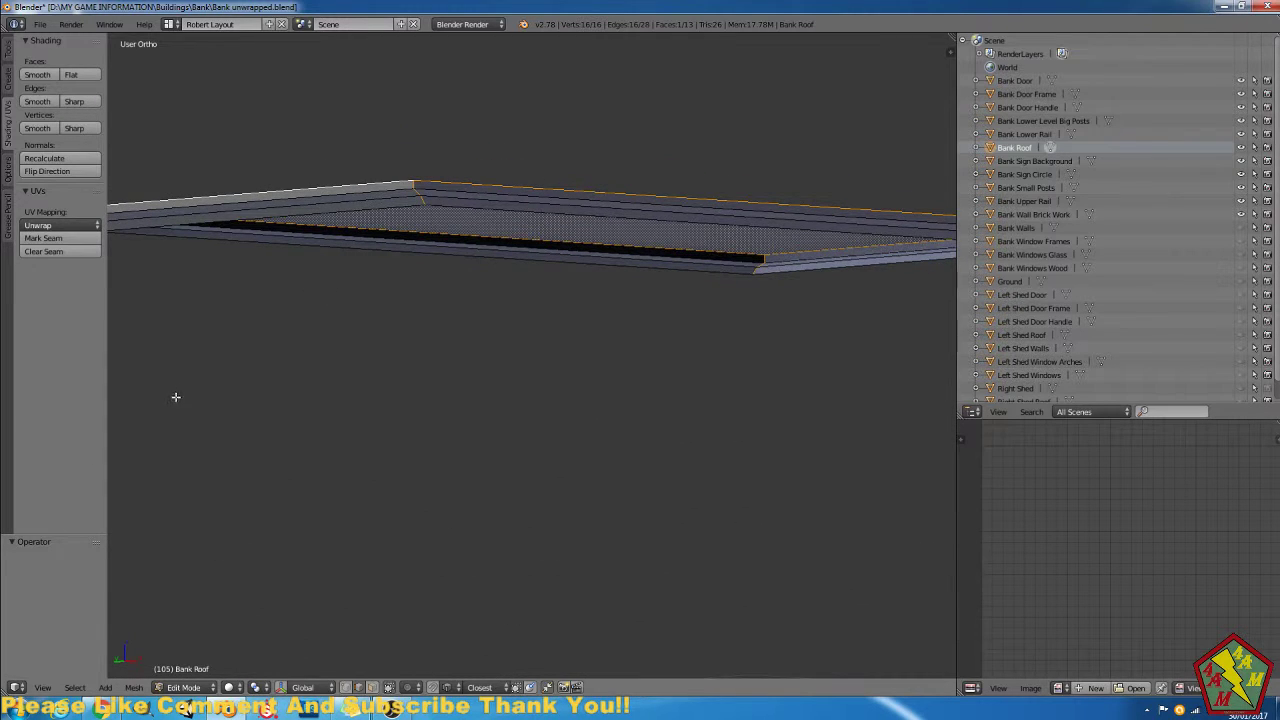
click(82, 239)
middle_drag(584, 303, 610, 327)
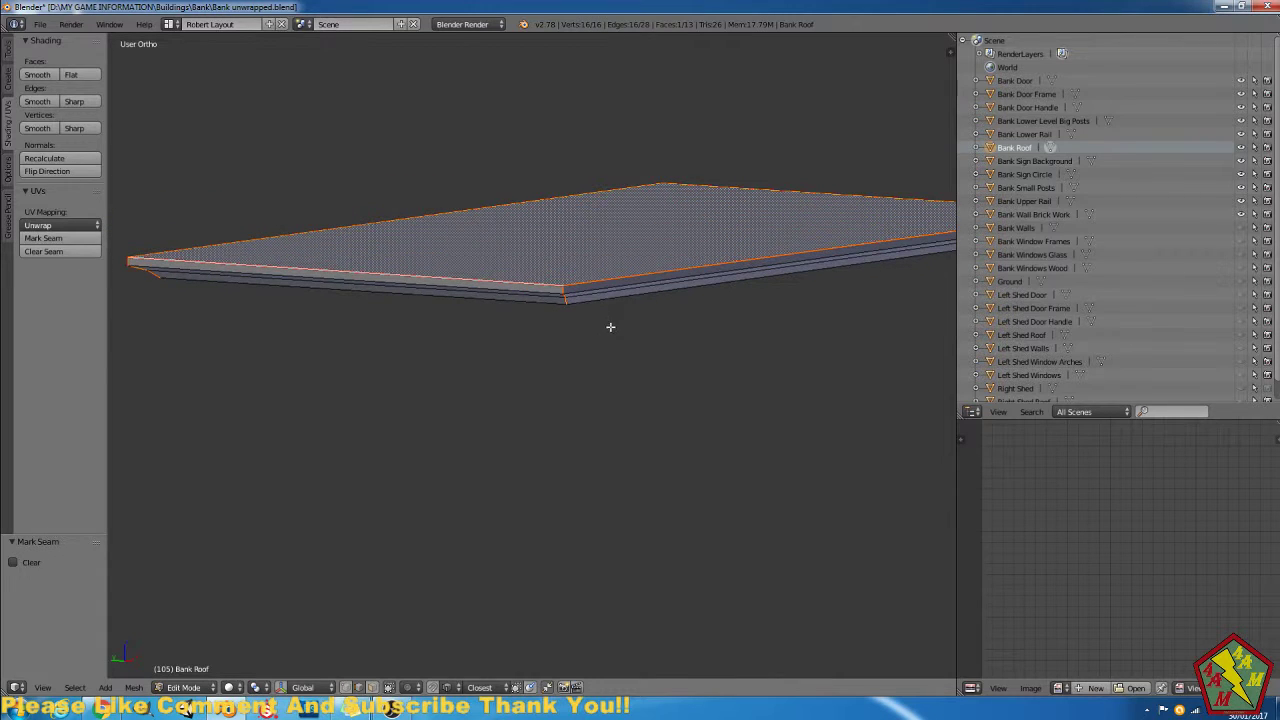
Select the entire roof mesh and remove doubles with the seams in place.
key(a)
key(a)
key(w)
click(632, 346)
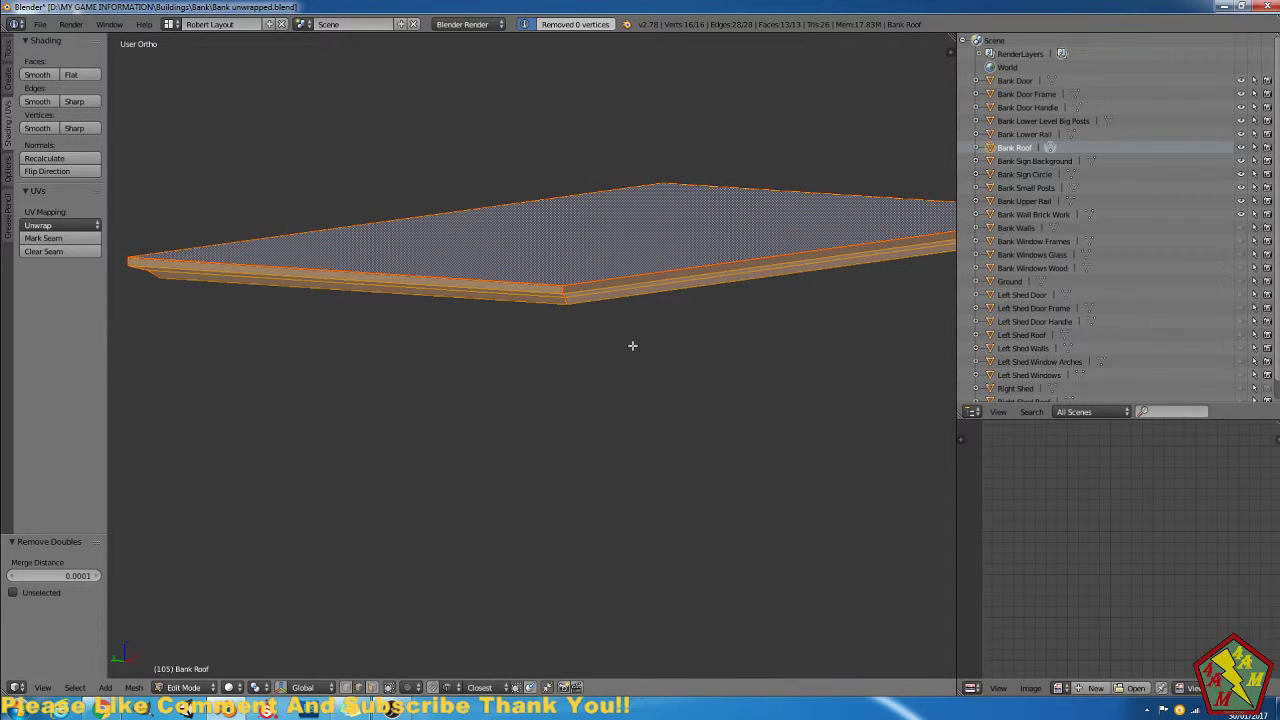
Unwrap the whole roof mesh with Lightmap Pack and inspect its UV layout enlarged.
key(u)
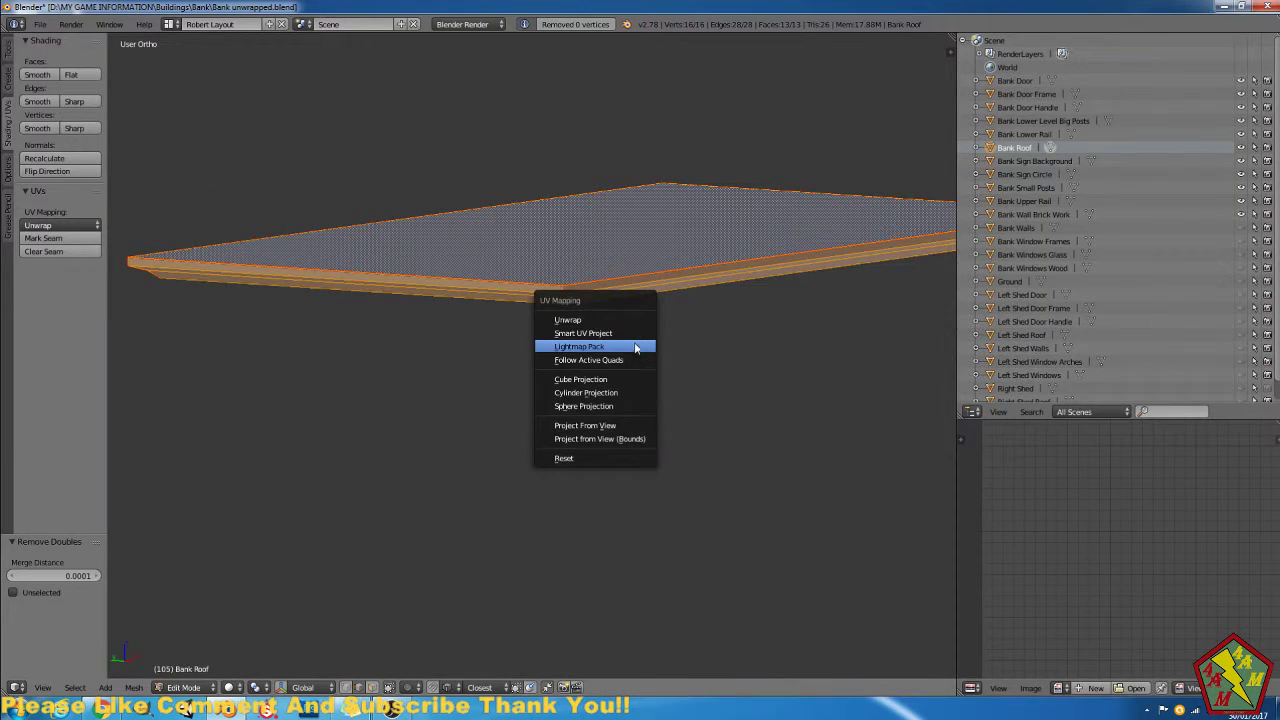
click(636, 347)
click(645, 479)
scroll(1140, 570, down, 3)
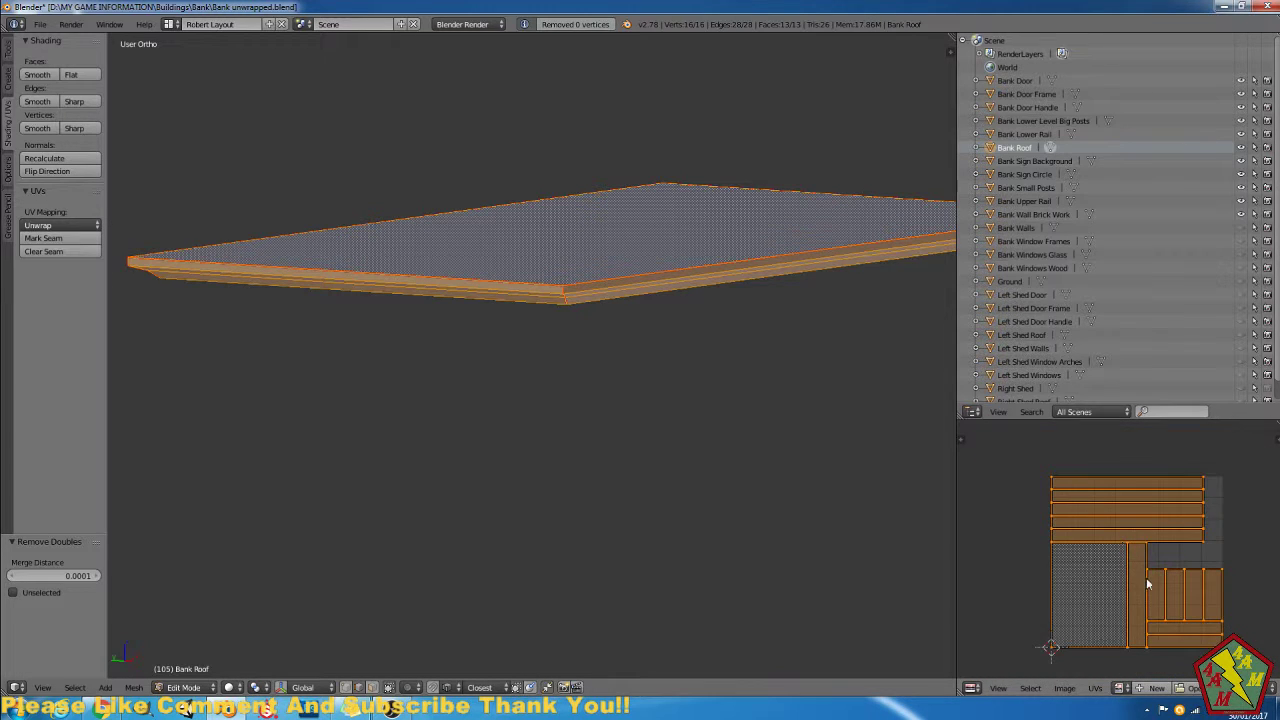
key(ctrl+Up)
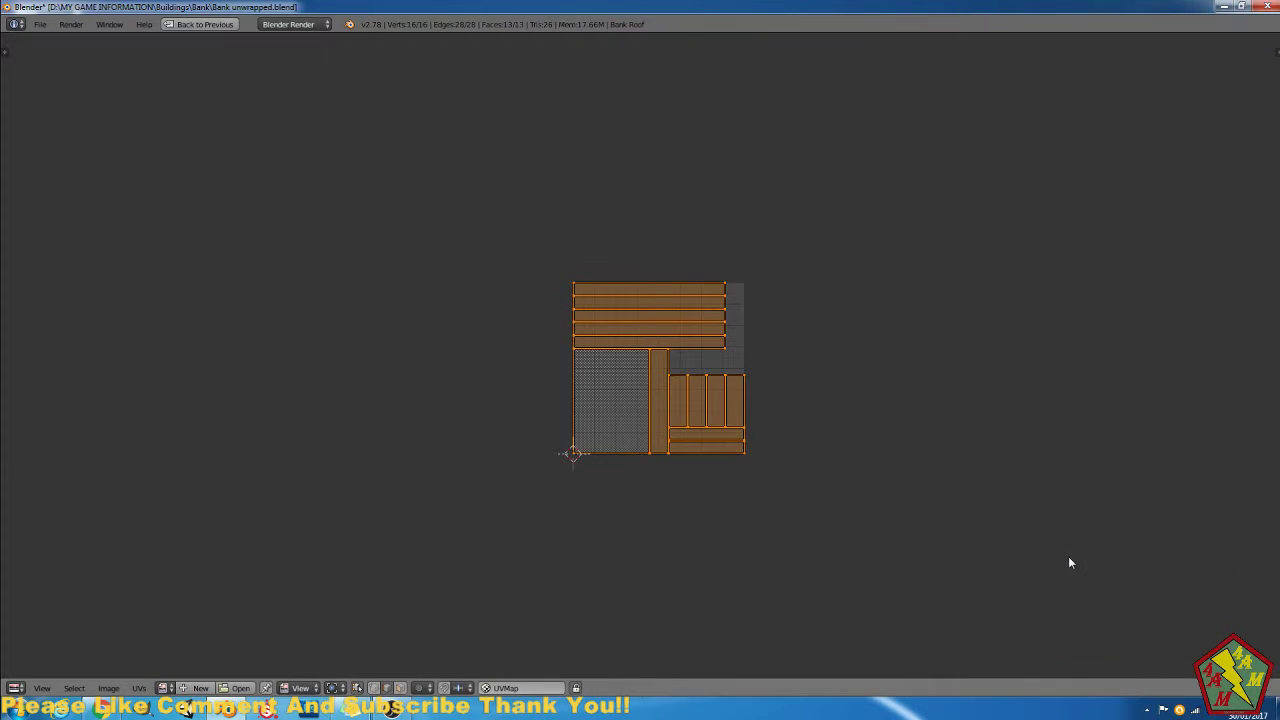
scroll(799, 420, up, 6)
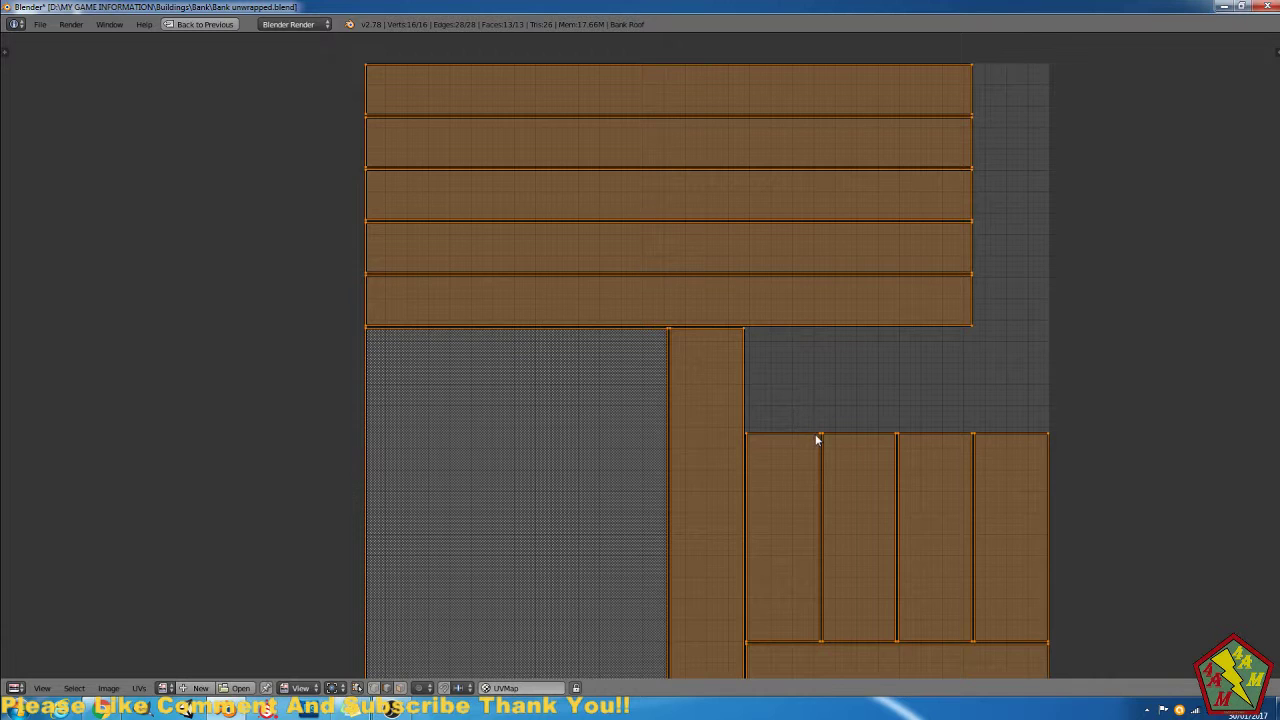
middle_drag(814, 450, 823, 369)
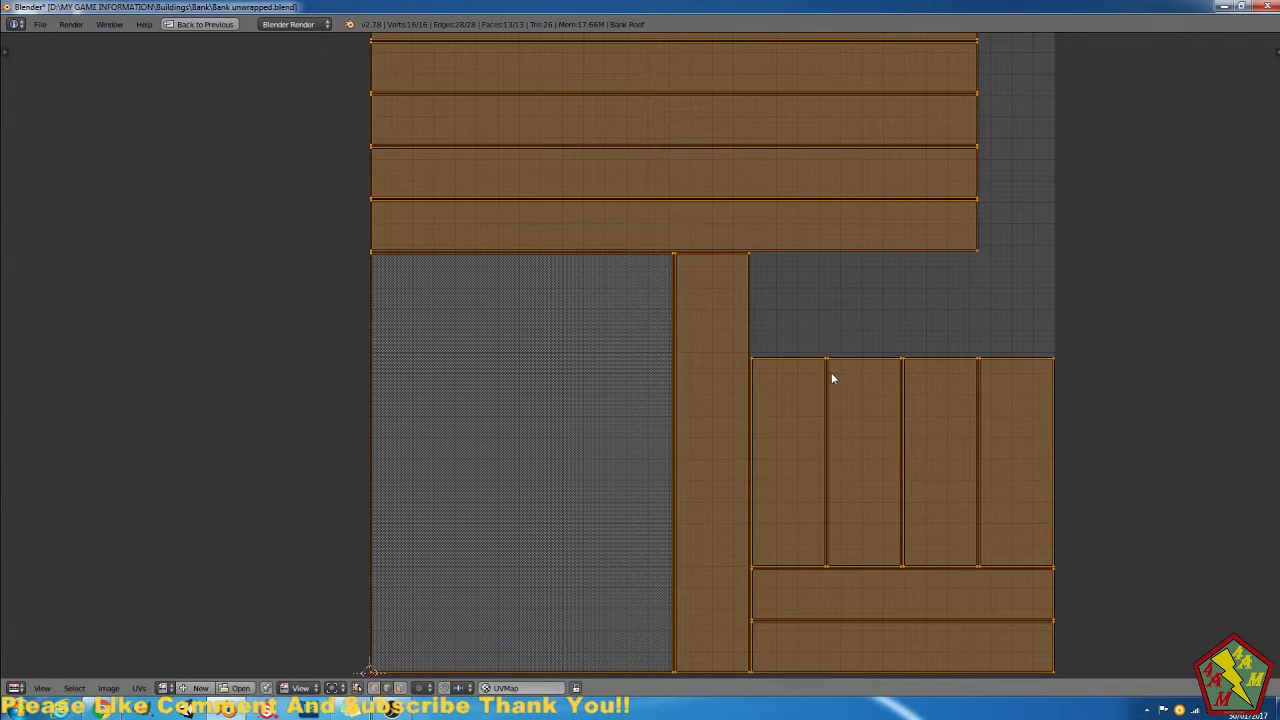
key(ctrl+Up)
Move the Bank Roof object to layer 2 and reveal the hidden objects.
key(Tab)
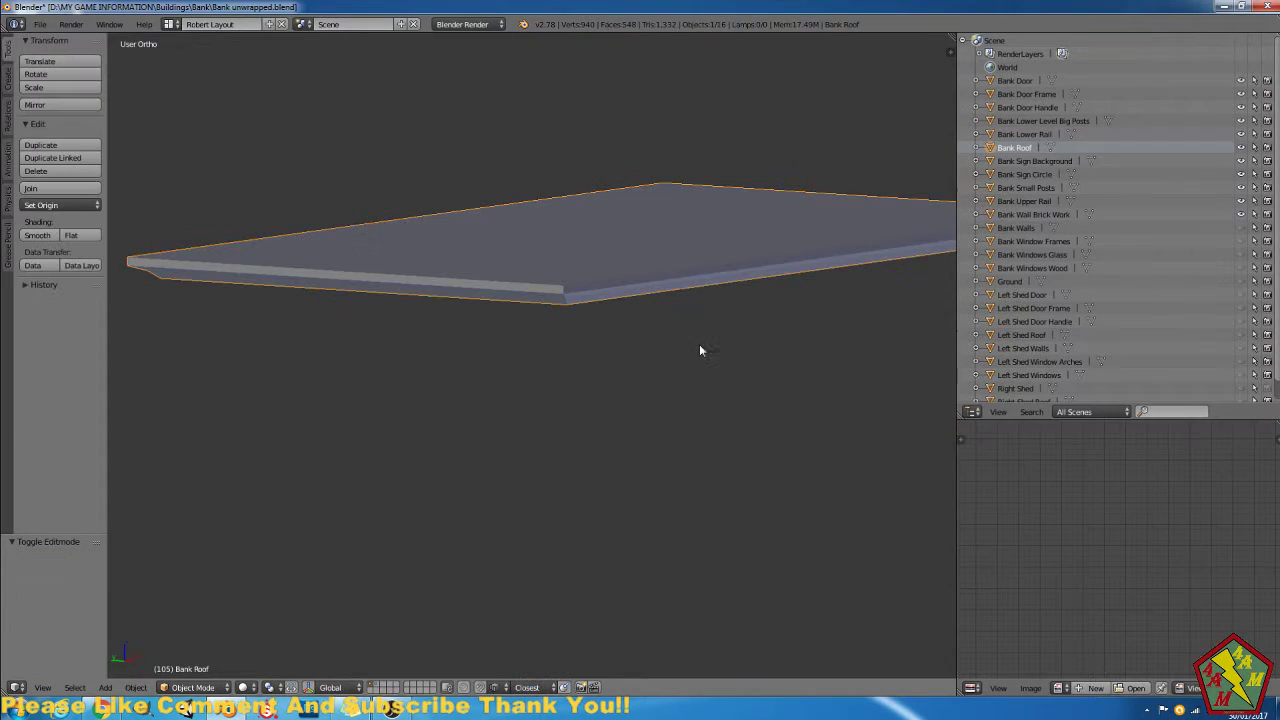
key(m)
click(798, 357)
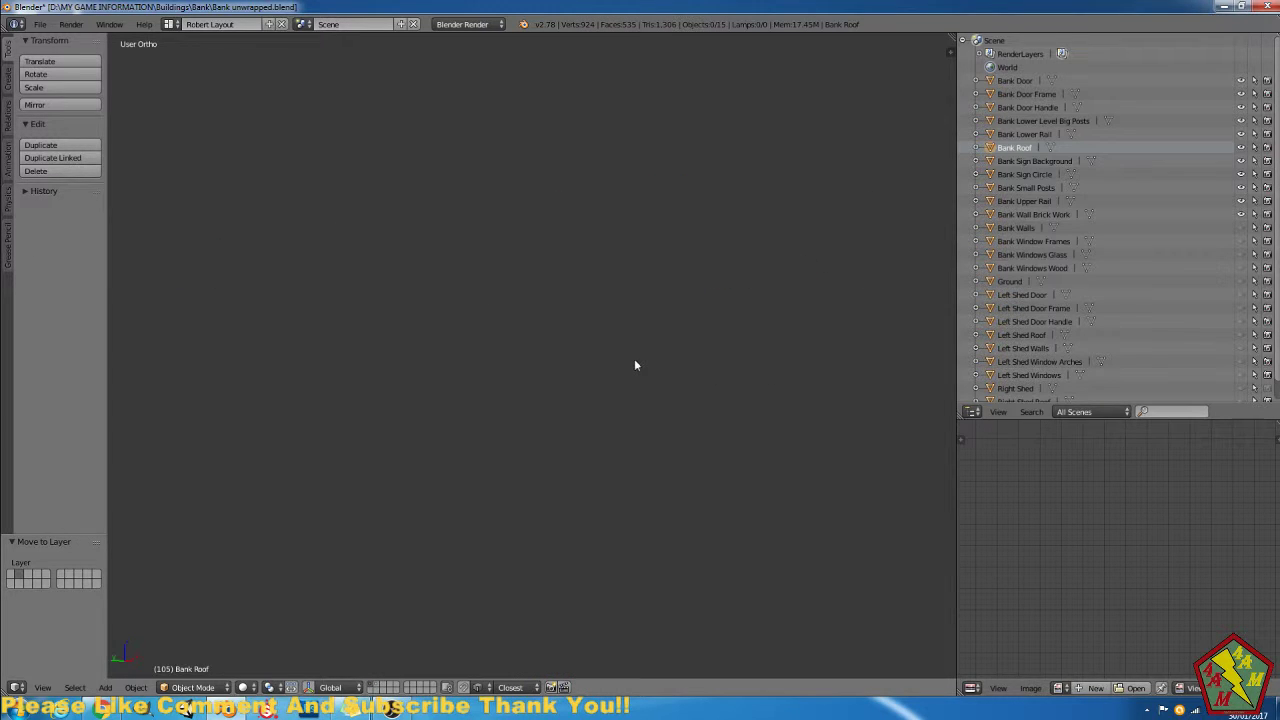
key(alt+h)
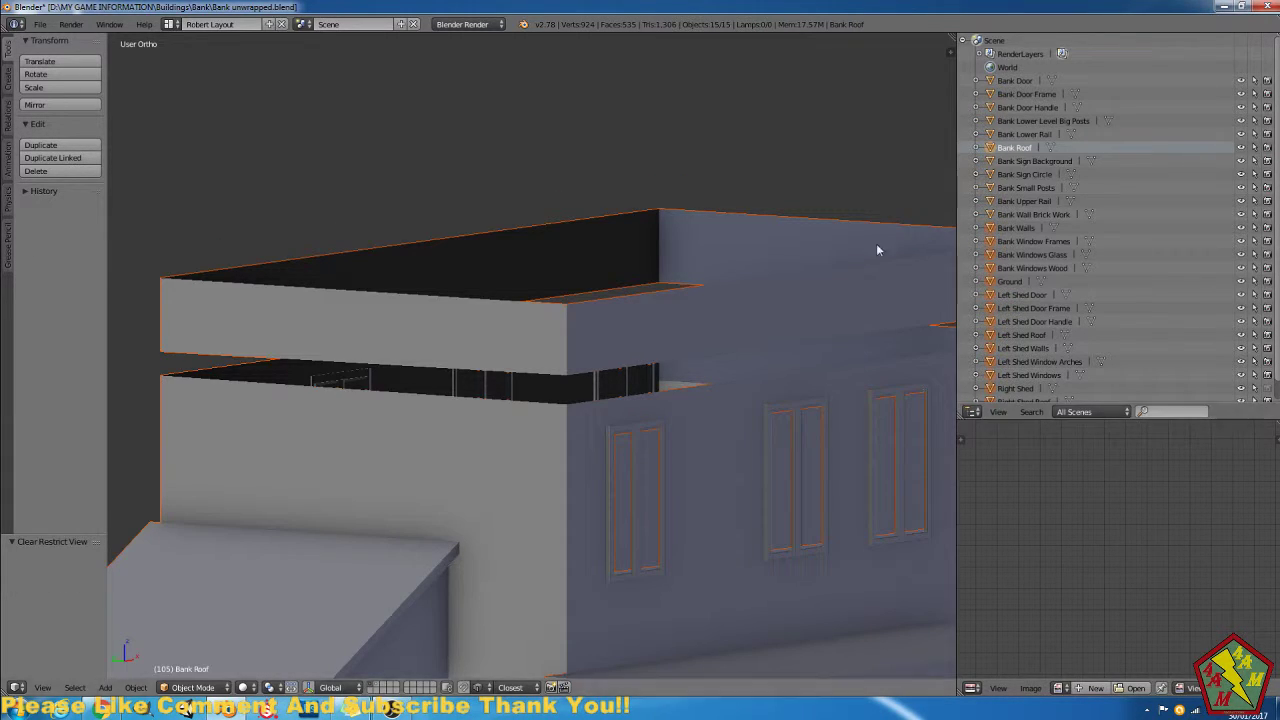
Isolate Bank Walls by hiding the other objects and remove doubles across its whole mesh.
right_click(846, 295)
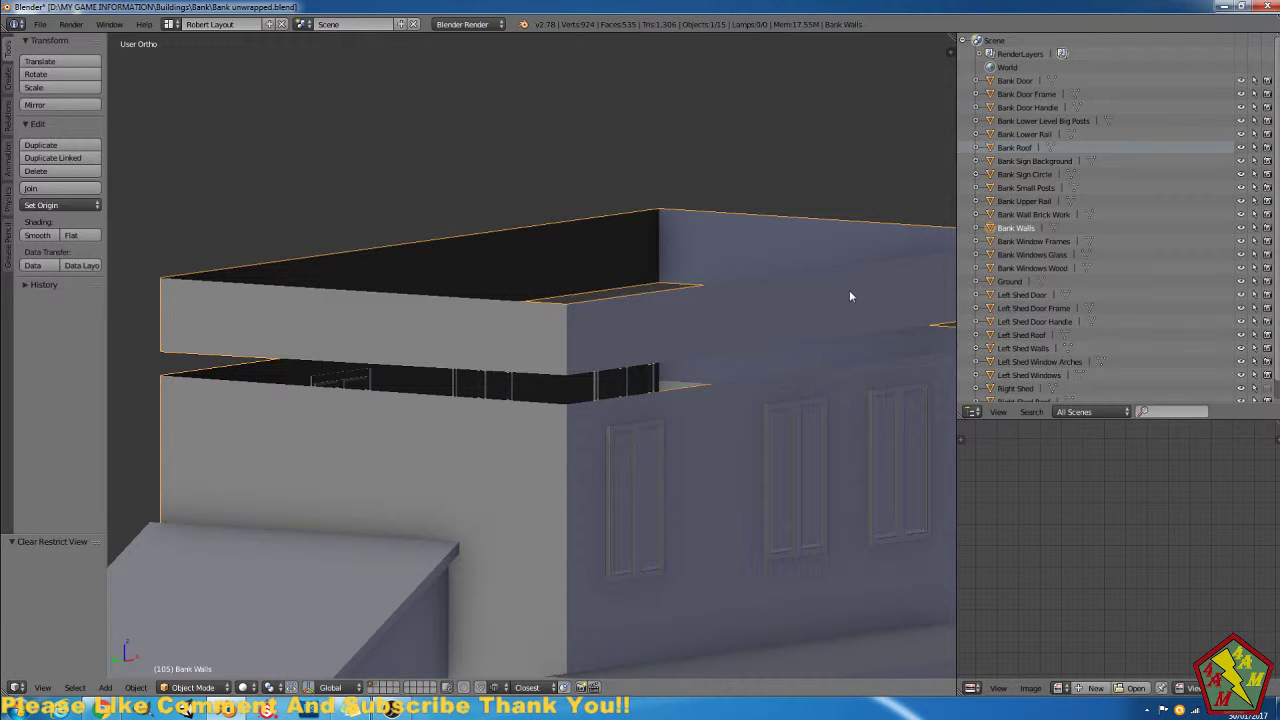
key(shift+h)
key(Tab)
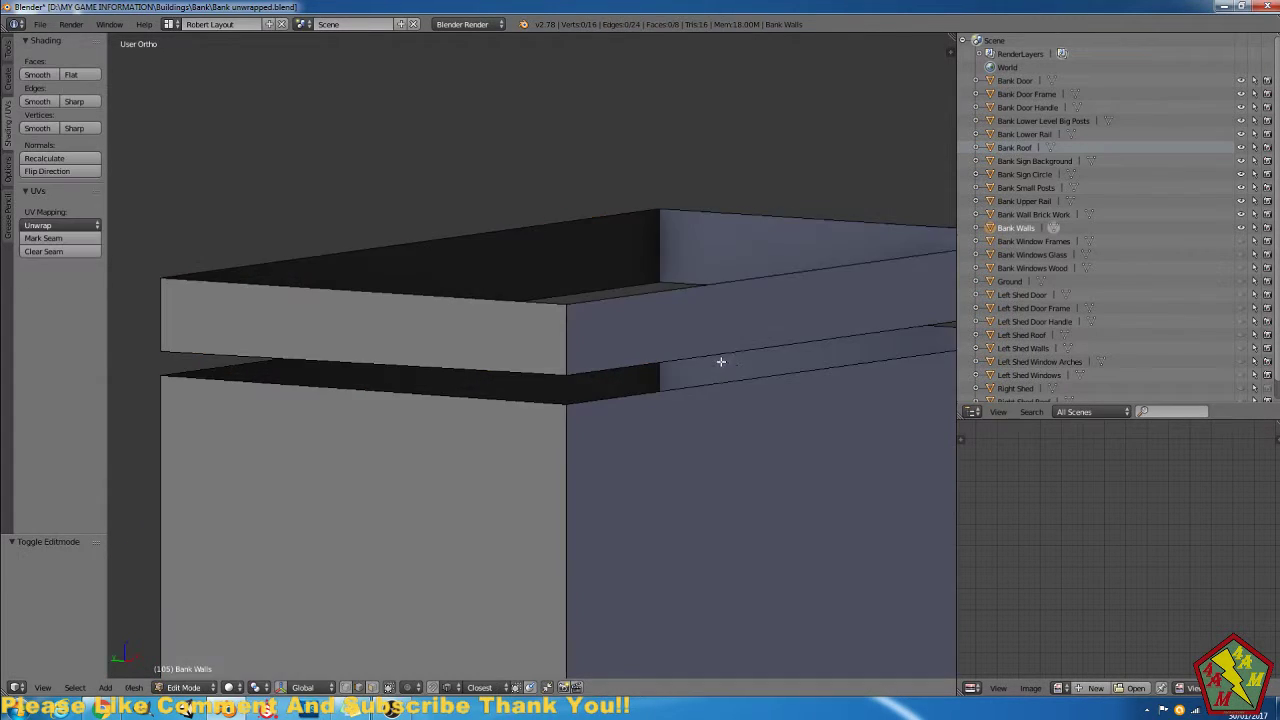
scroll(735, 366, down, 2)
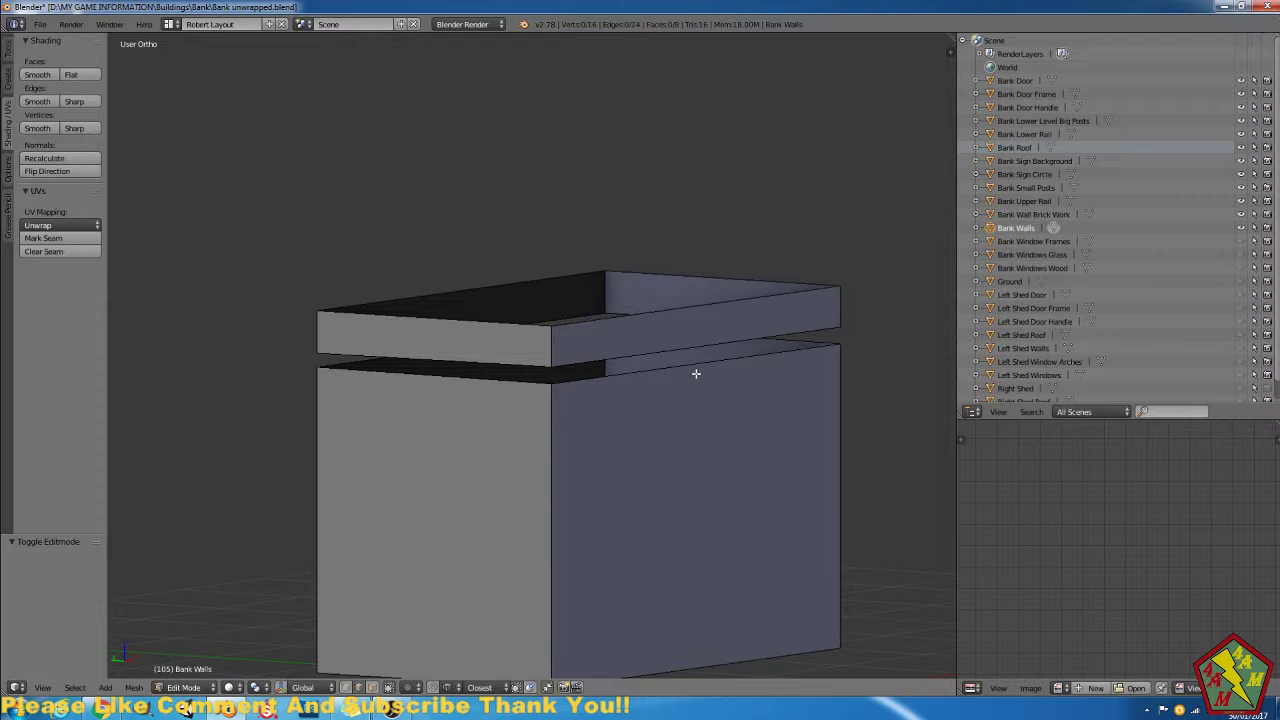
key(a)
key(w)
click(696, 373)
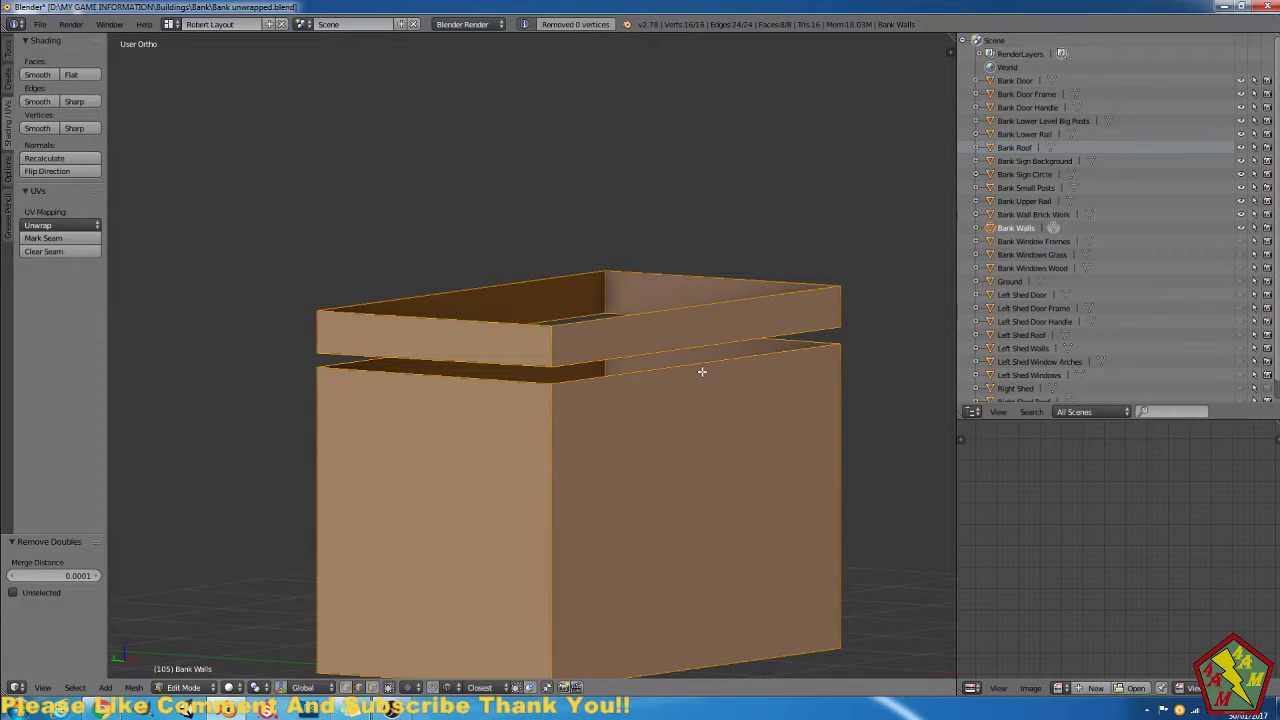
Select the vertical corner edges of both the upper band and the lower walls and mark them as seams.
key(a)
right_click(549, 350)
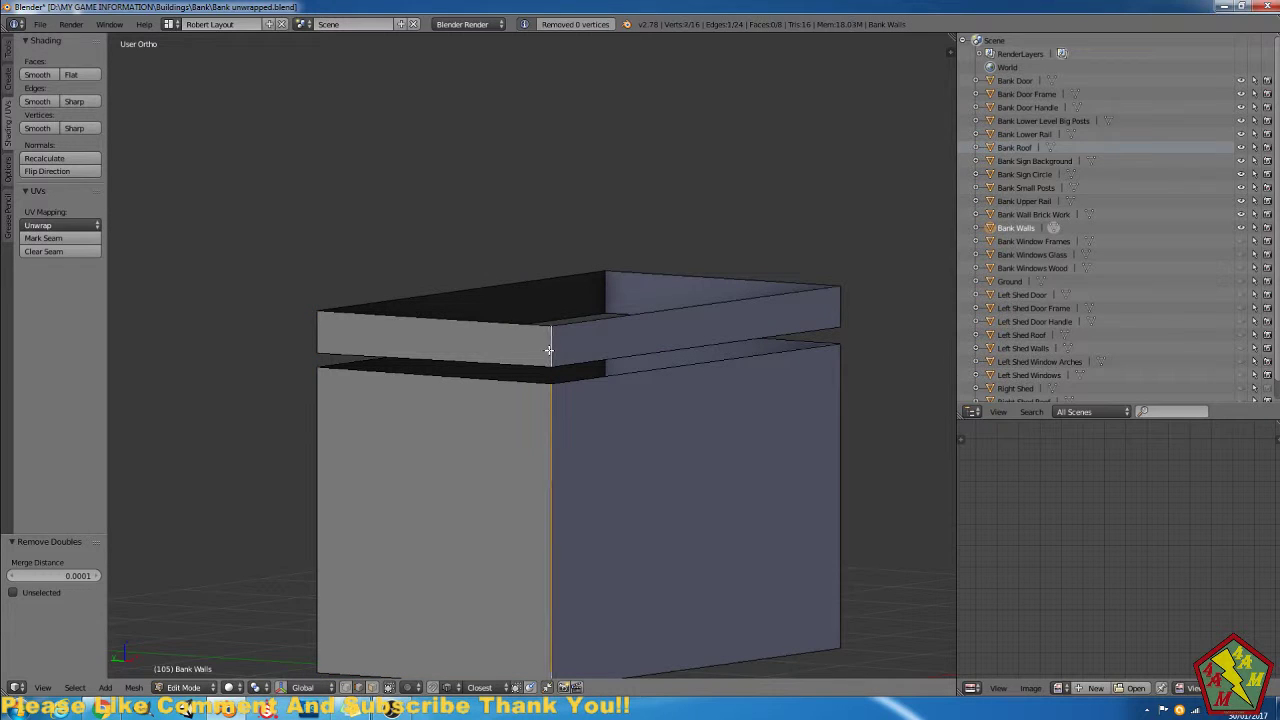
shift+right_click(838, 404)
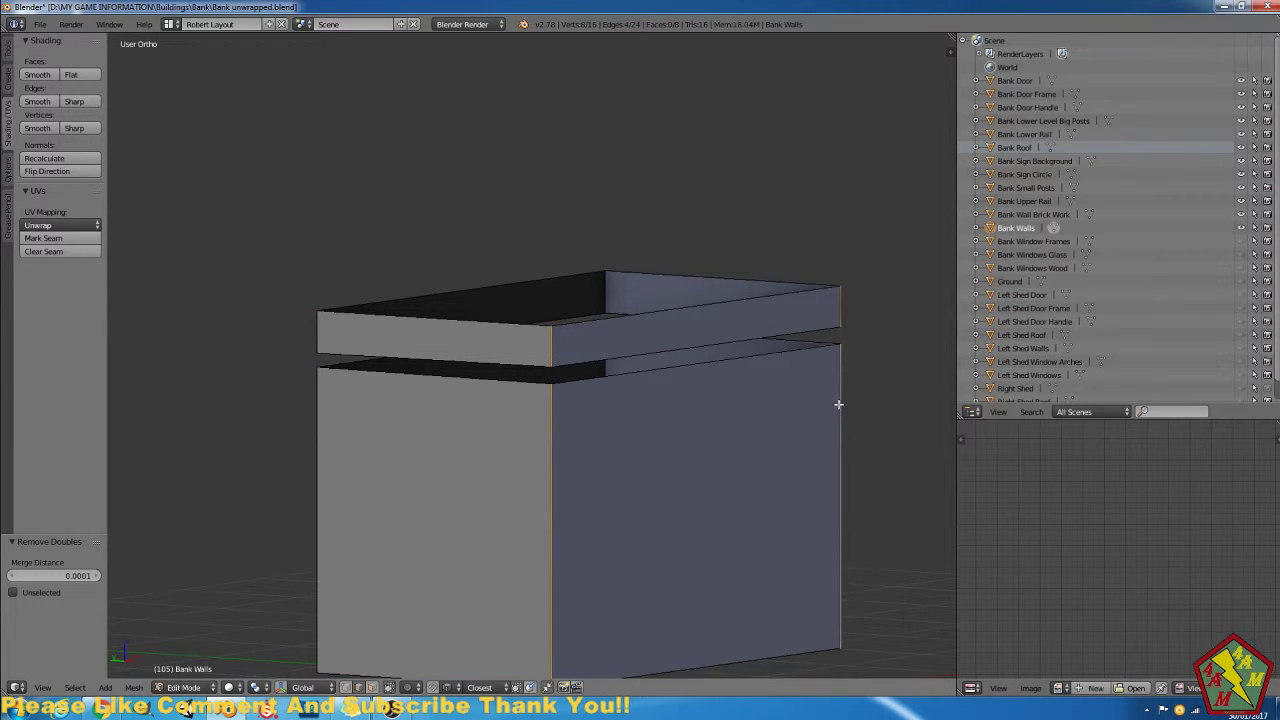
shift+right_click(611, 368)
shift+right_click(613, 290)
shift+right_click(318, 342)
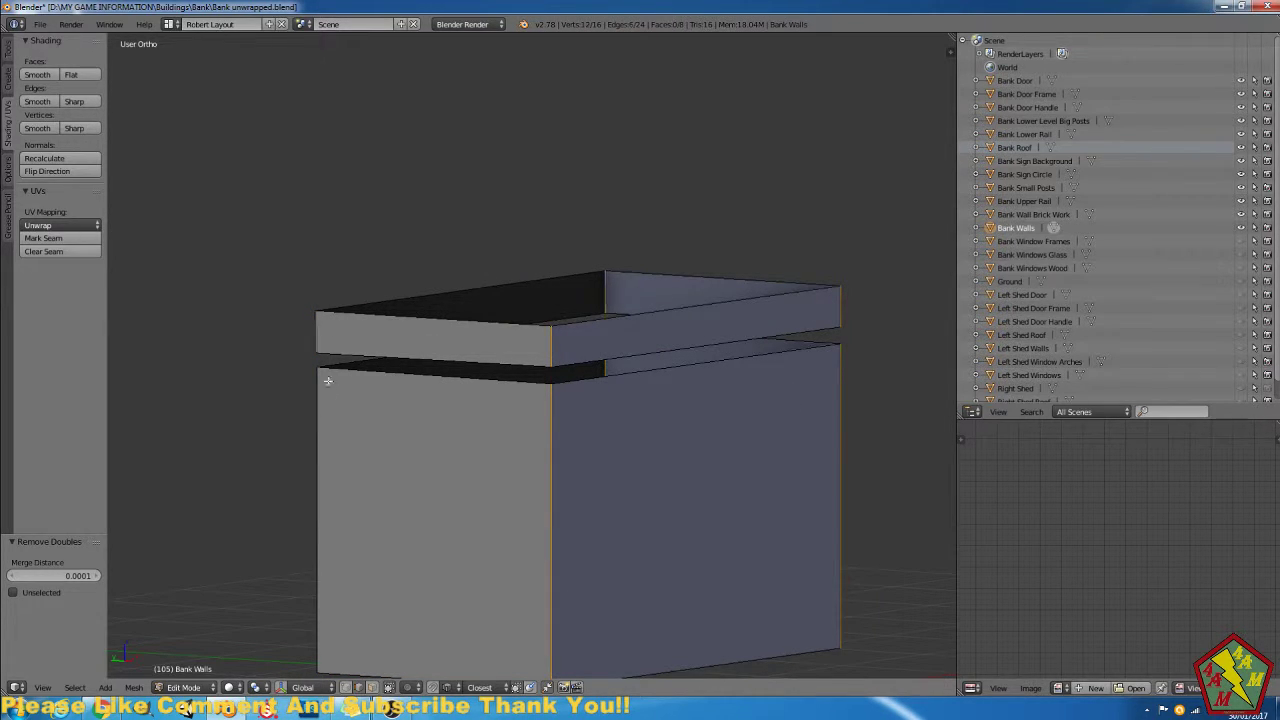
shift+right_click(332, 395)
middle_drag(504, 579, 651, 580)
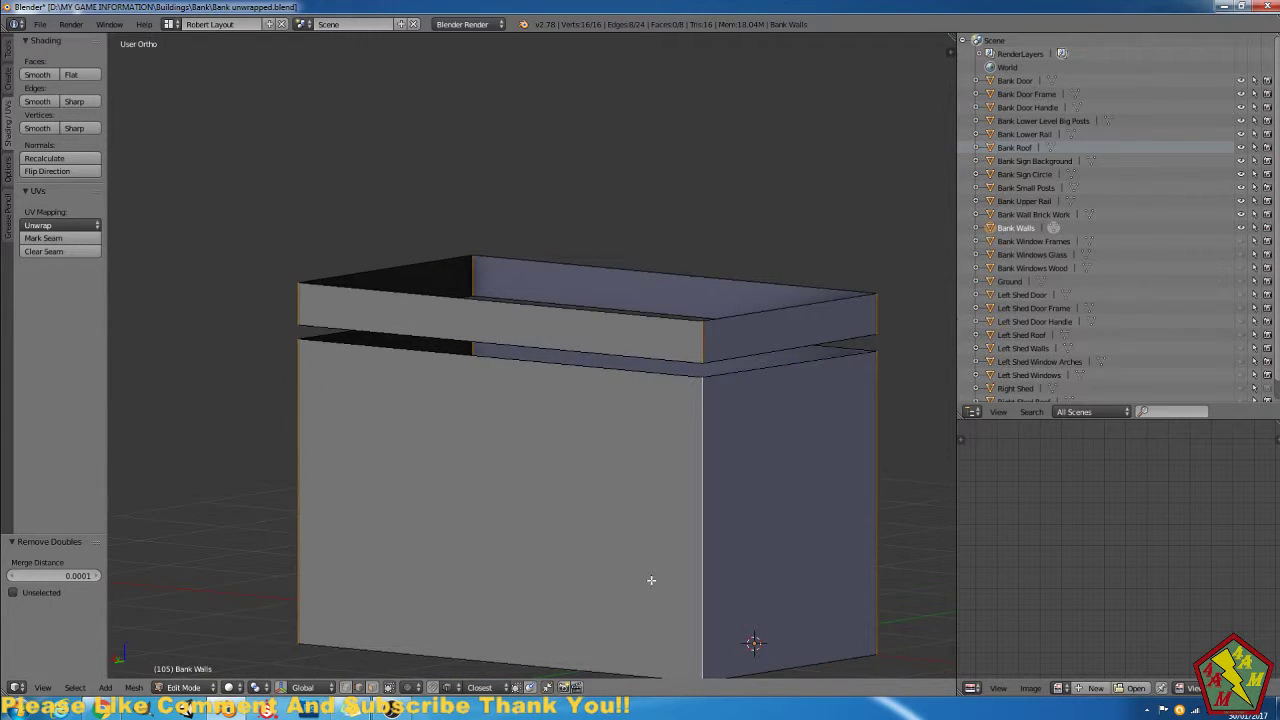
click(43, 238)
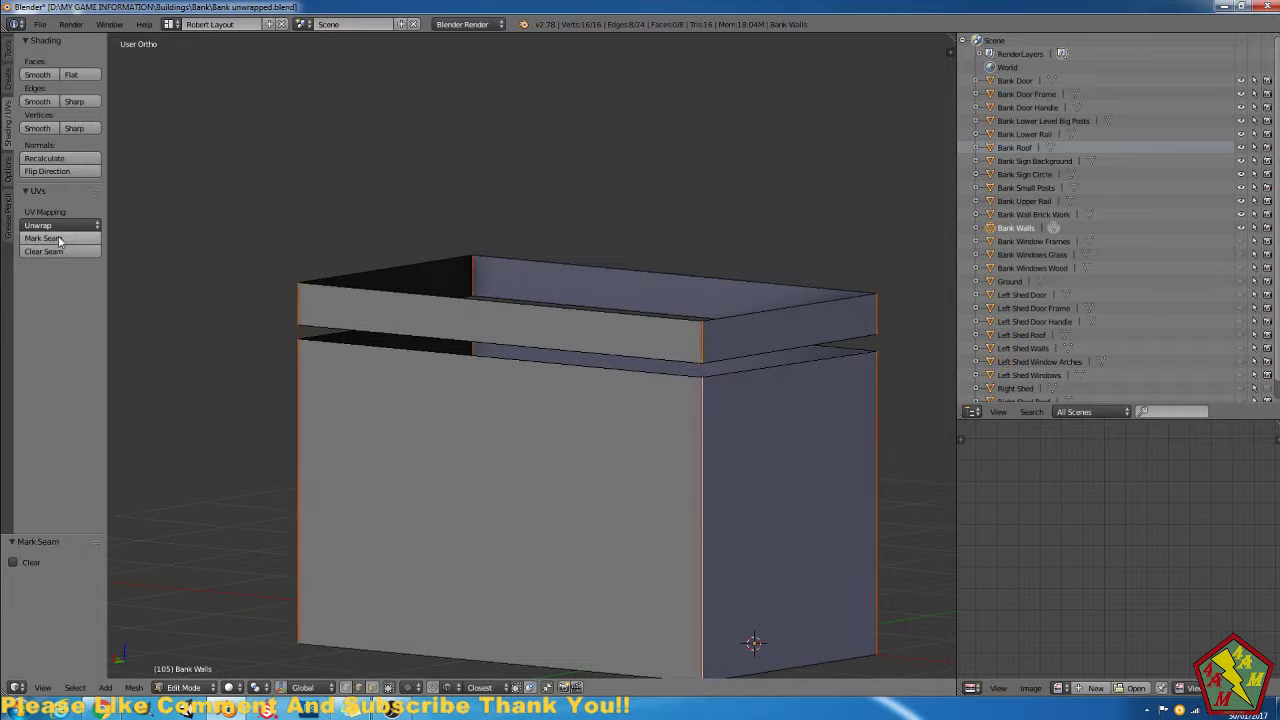
Remove doubles and delete loose geometry across the whole Bank Walls mesh.
key(a)
key(a)
key(w)
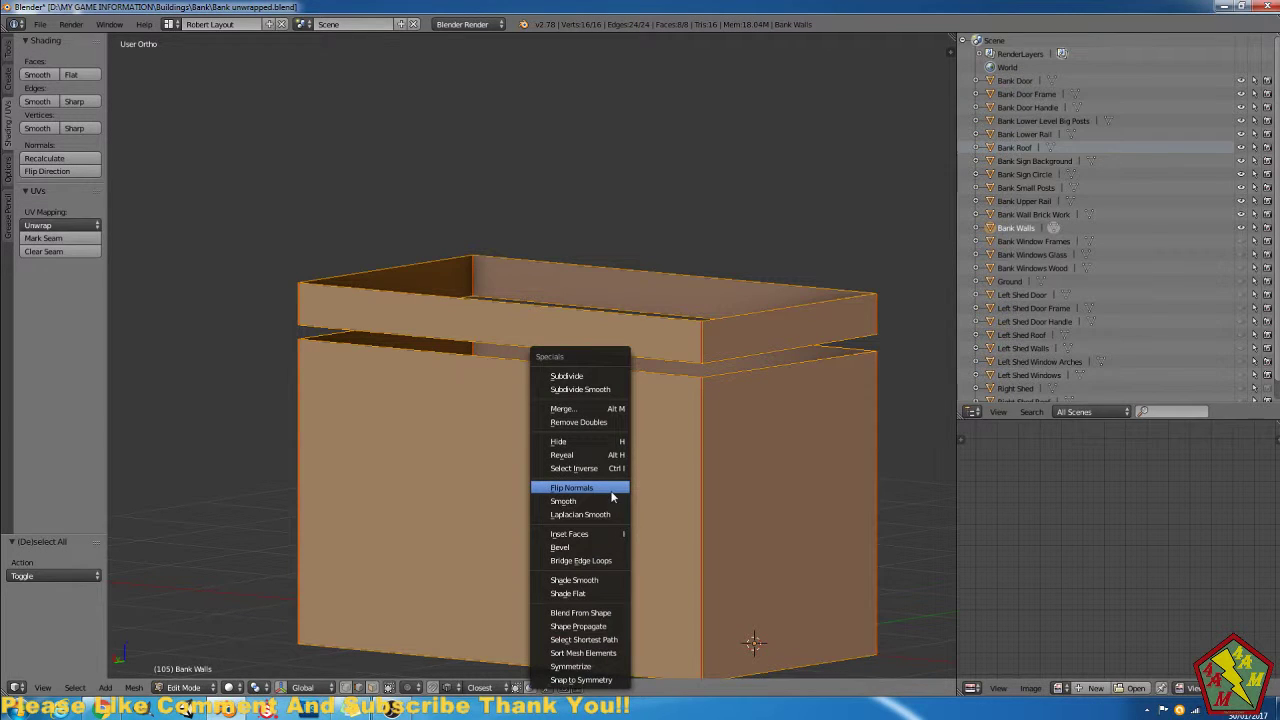
click(589, 423)
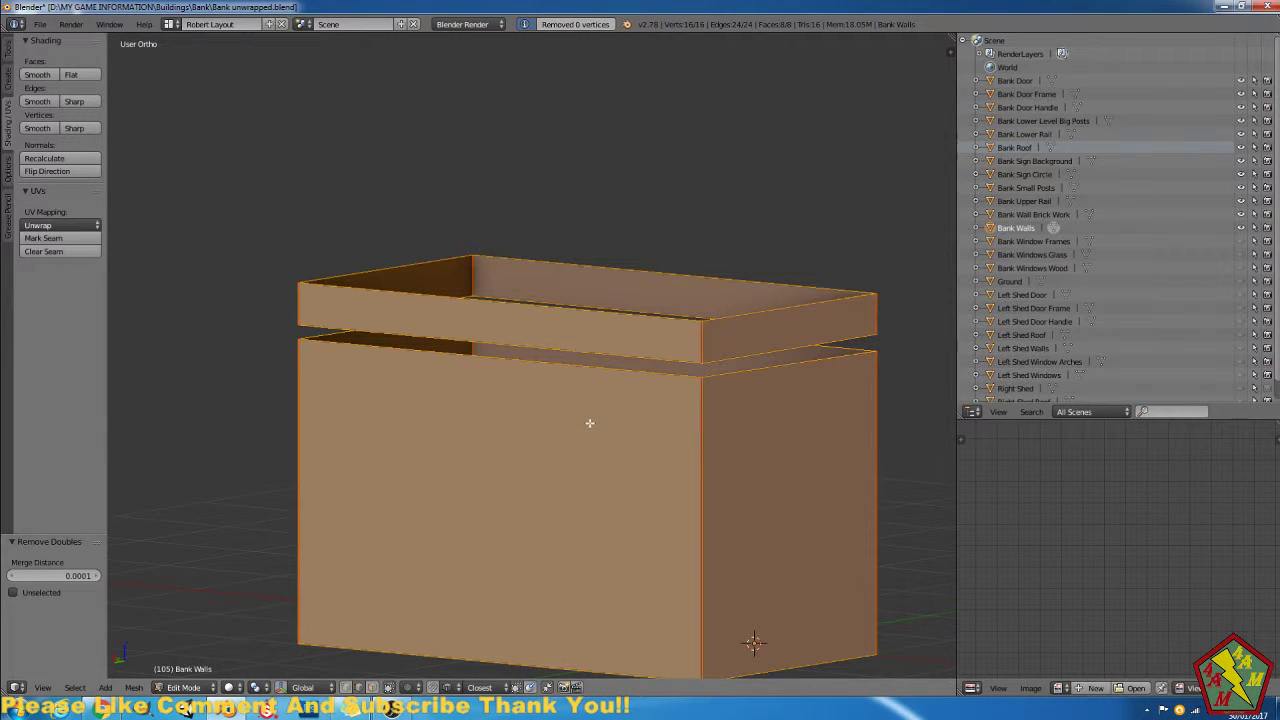
click(133, 687)
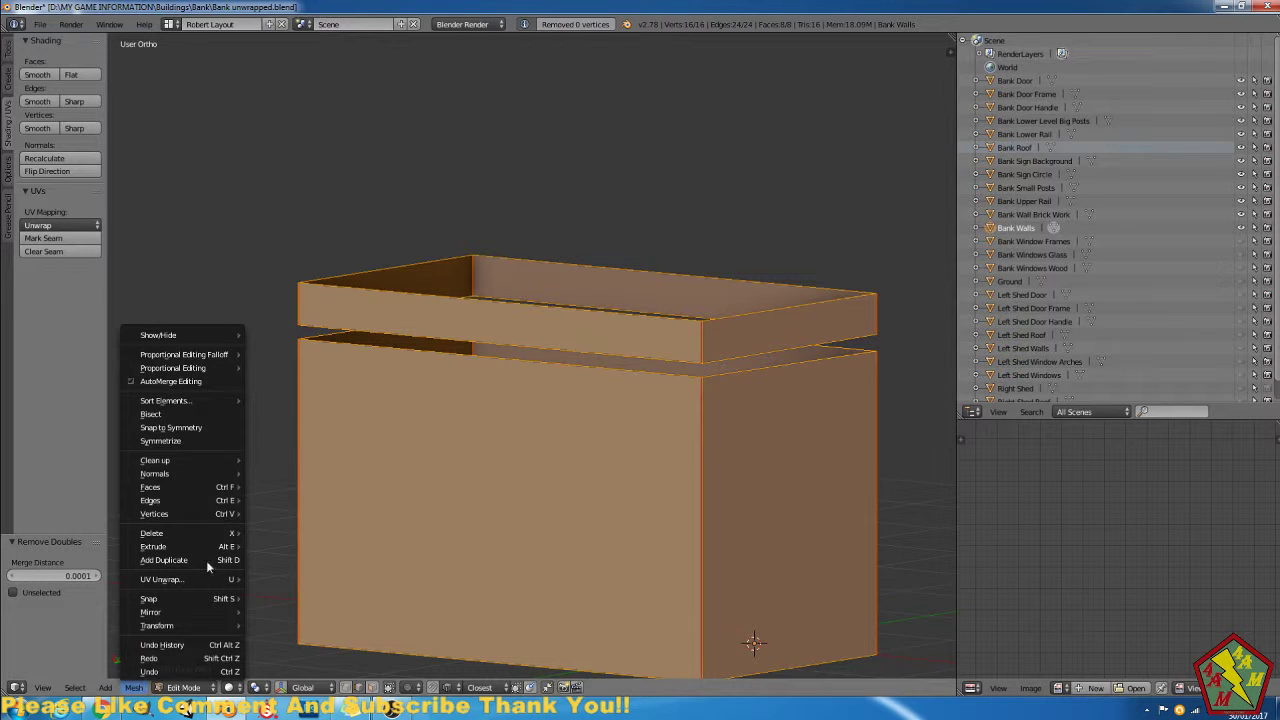
mouse_move(226, 470)
click(276, 459)
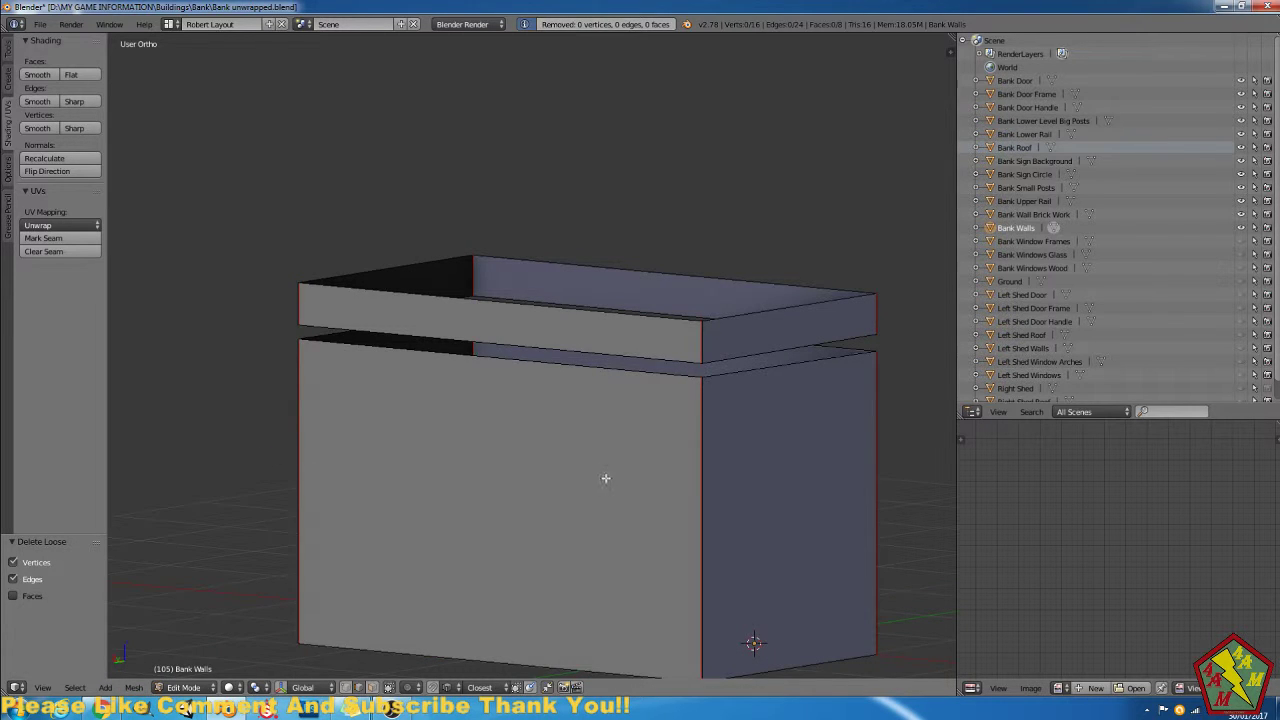
Unwrap all faces of the Bank Walls mesh with Lightmap Pack.
key(a)
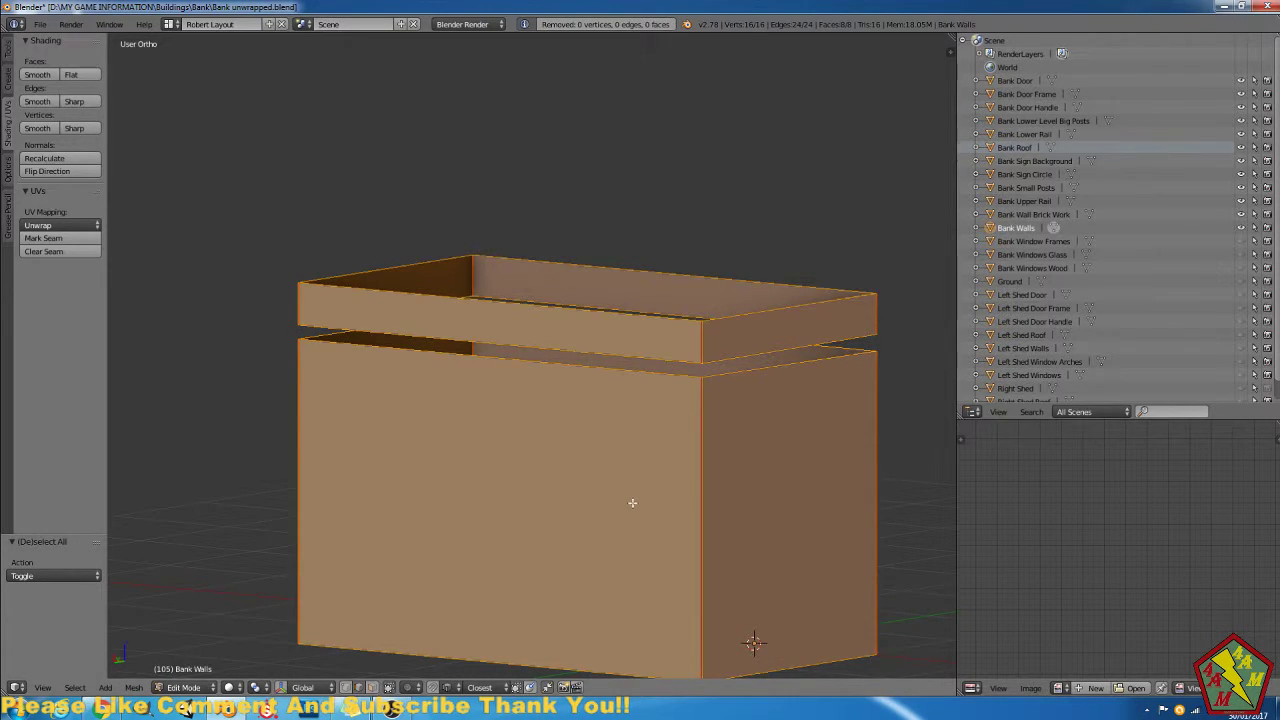
key(u)
click(632, 503)
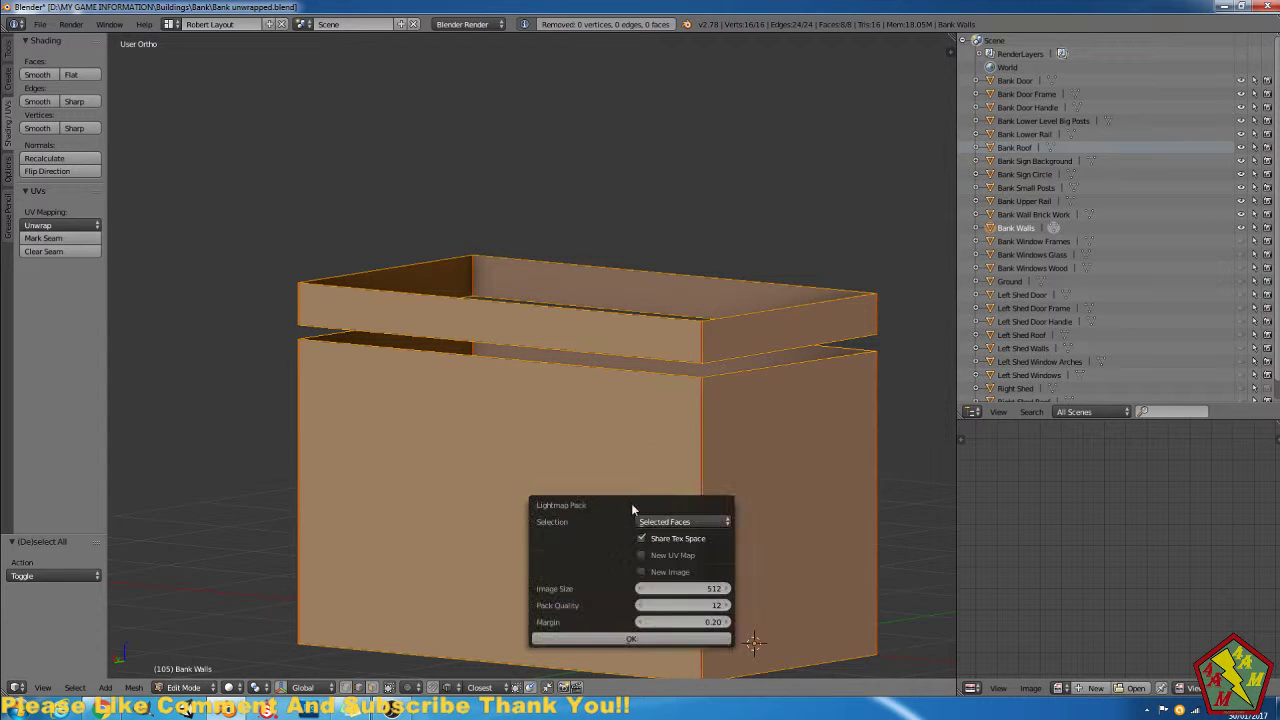
click(676, 640)
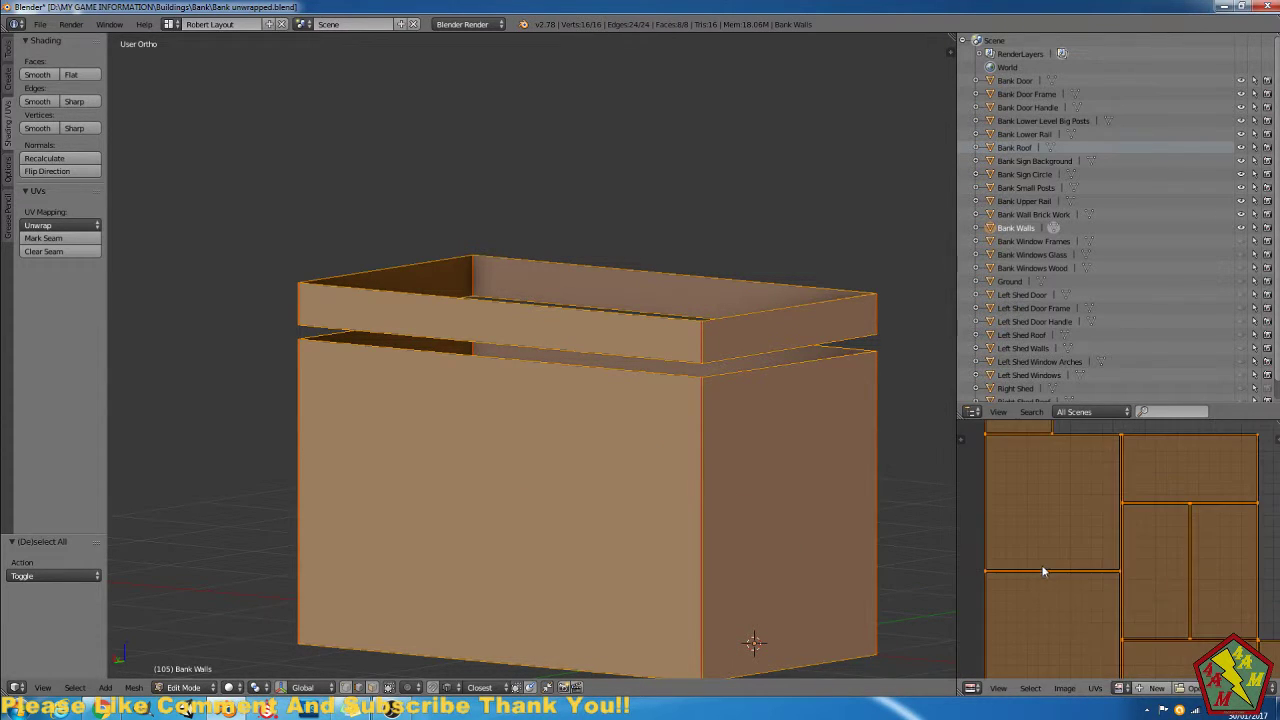
Move the Bank Walls object to layer 2 and reveal the hidden objects.
key(Tab)
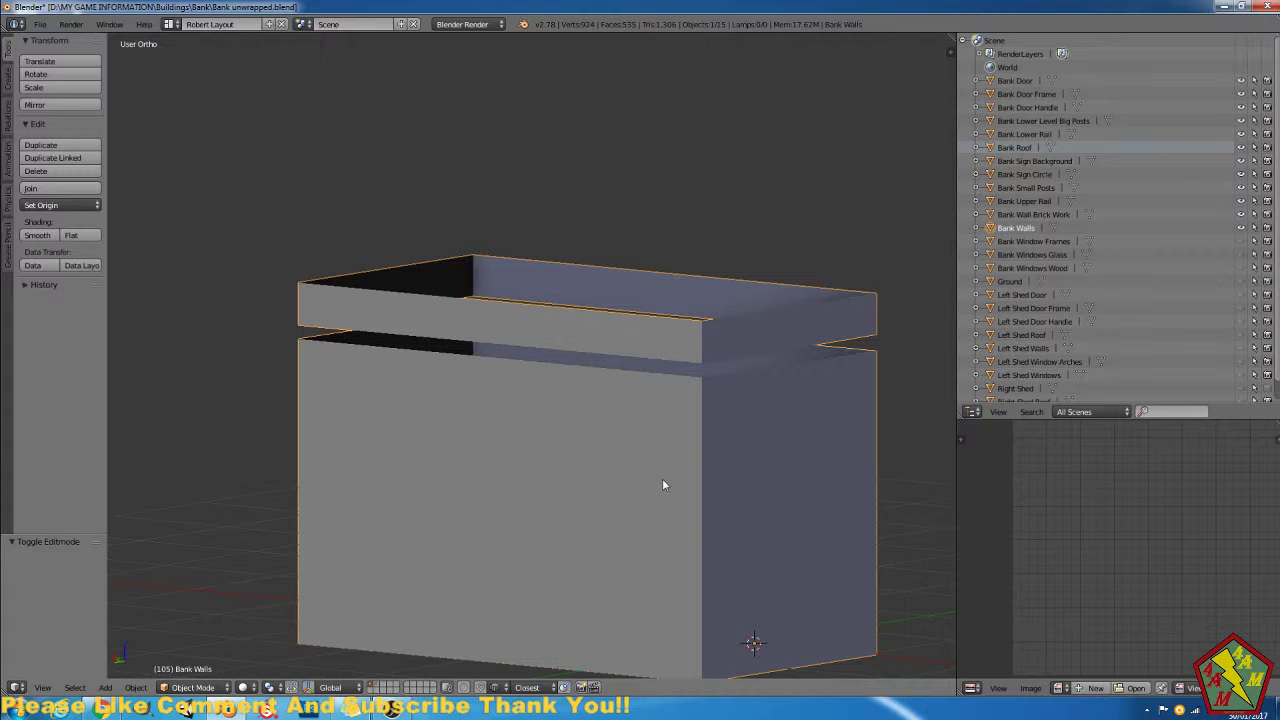
key(m)
click(779, 504)
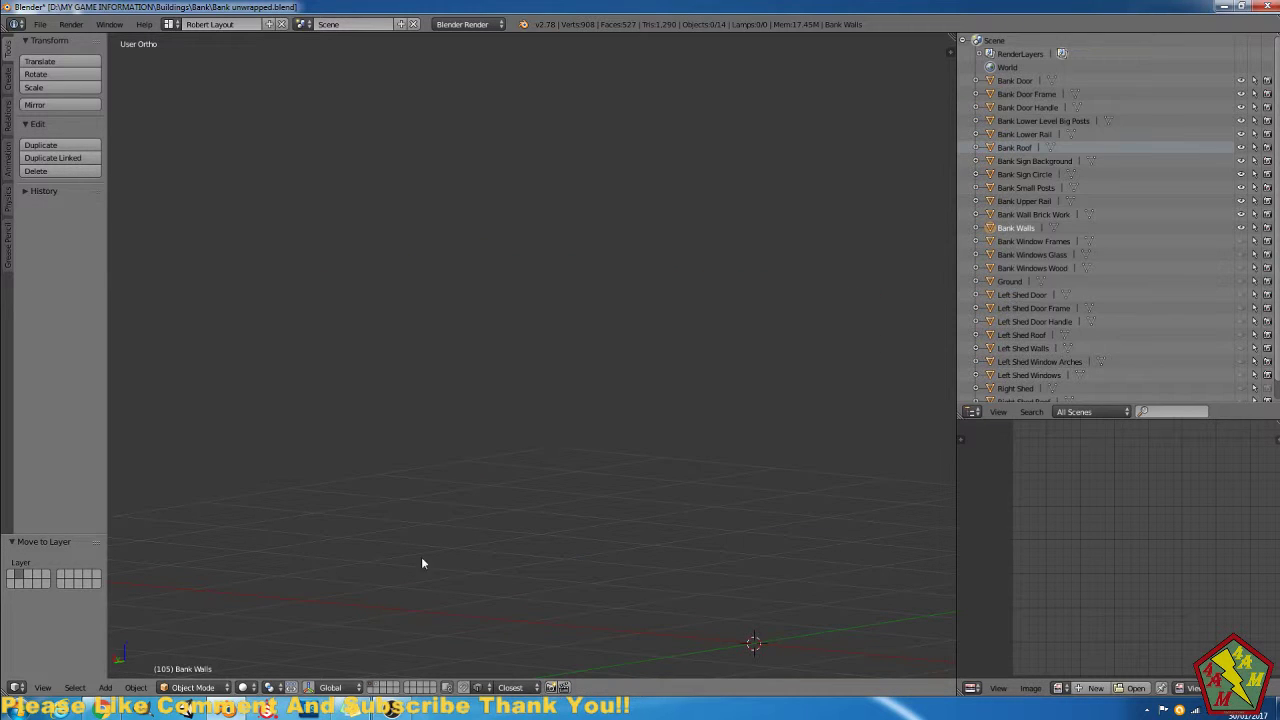
key(alt+h)
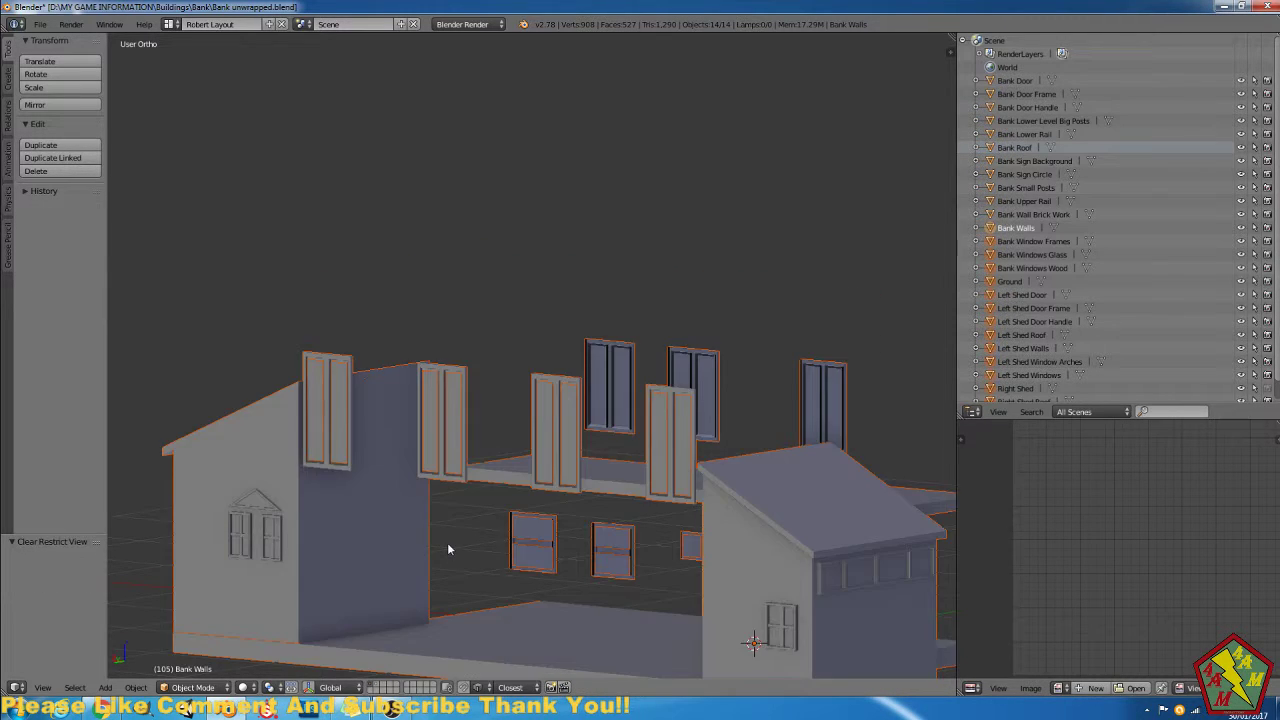
middle_drag(447, 549, 461, 512)
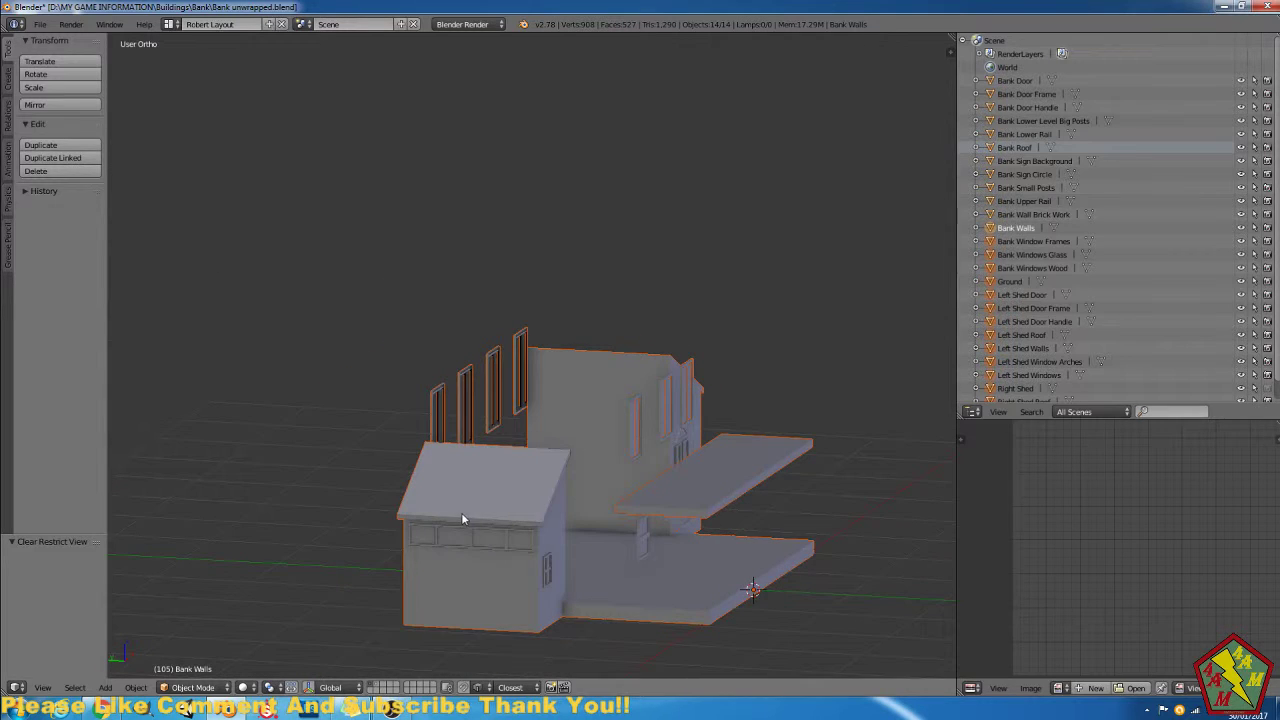
Isolate Bank Window Frames by hiding the other objects and open its mesh for editing.
click(1037, 216)
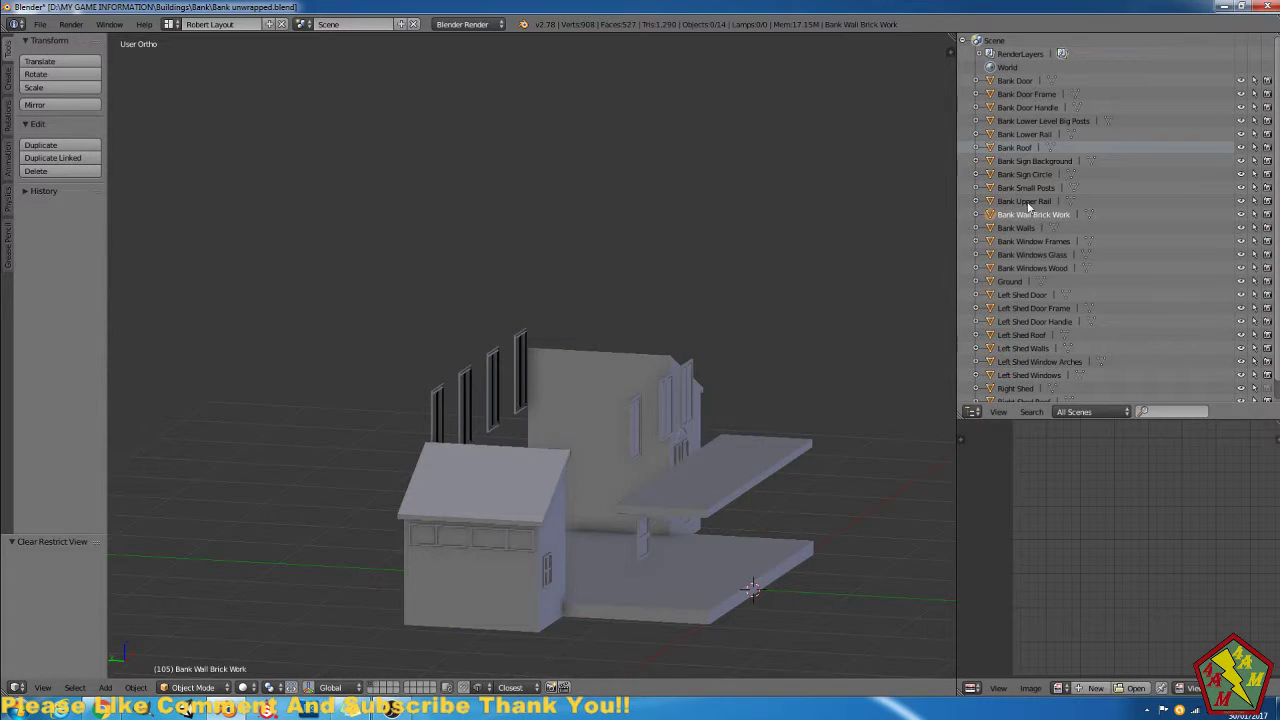
click(1029, 231)
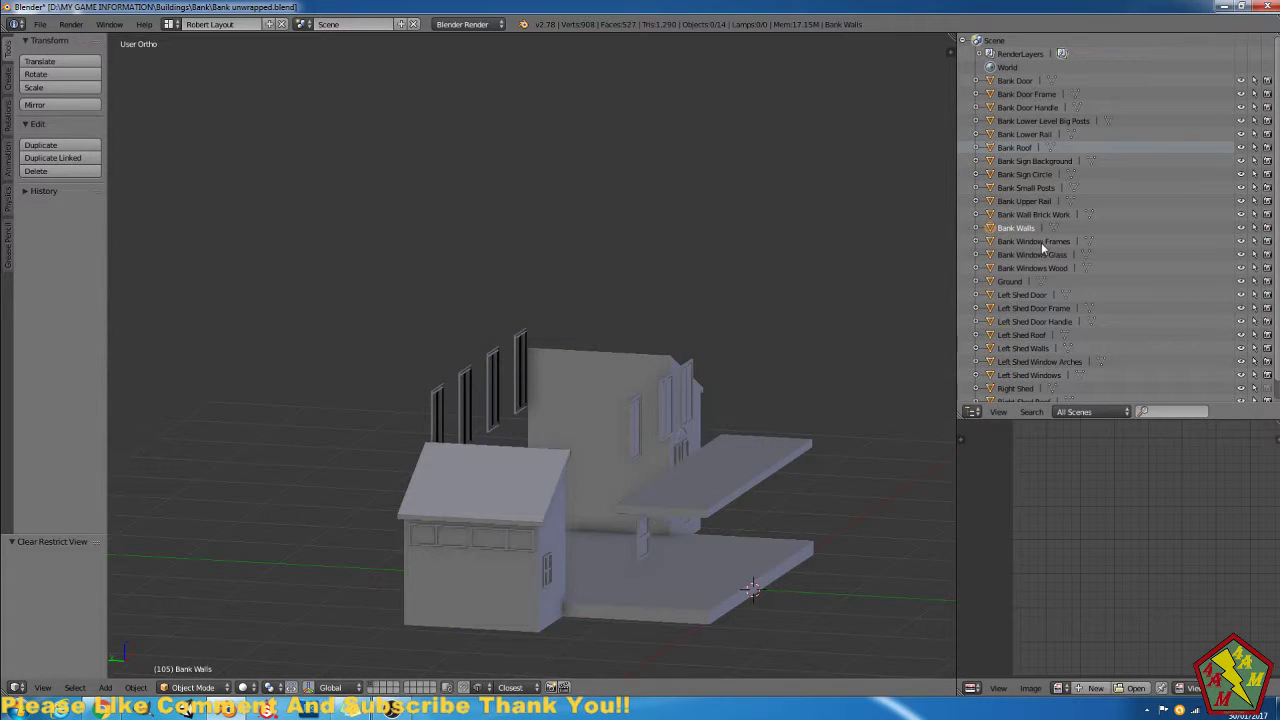
click(1034, 241)
middle_drag(544, 435, 500, 486)
key(shift+h)
key(Tab)
key(Tab)
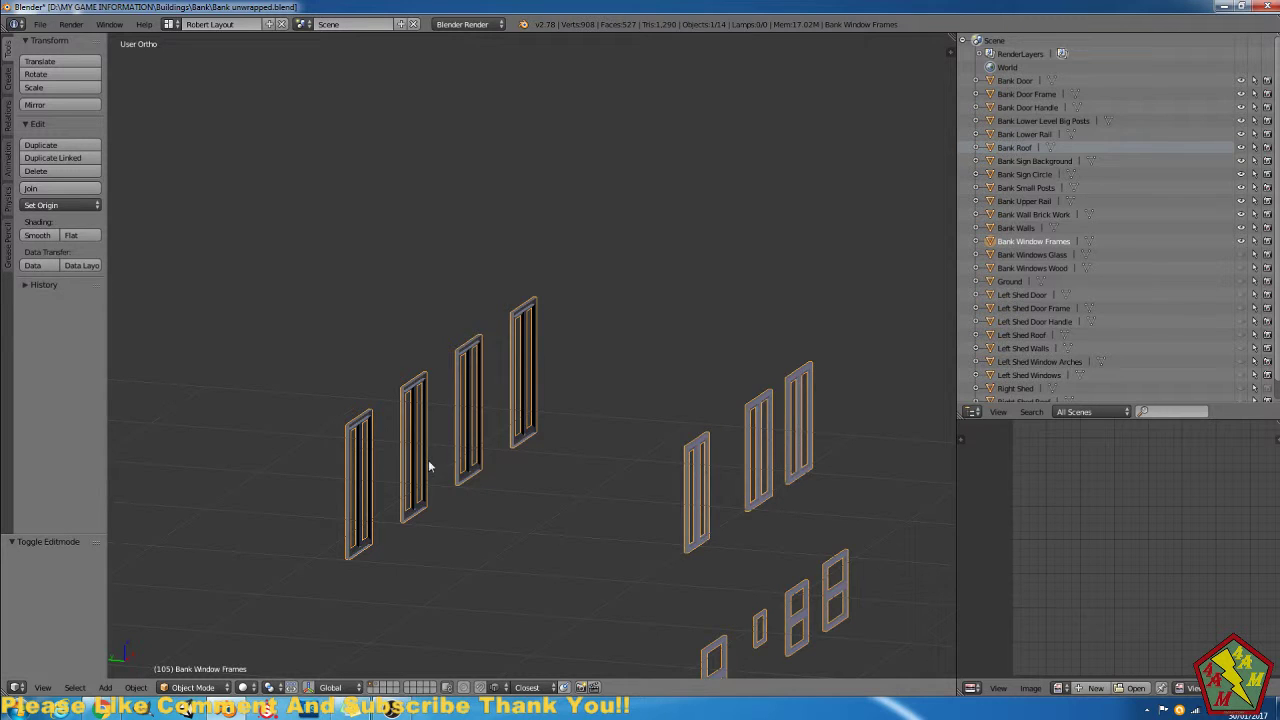
key(Tab)
key(Tab)
key(Tab)
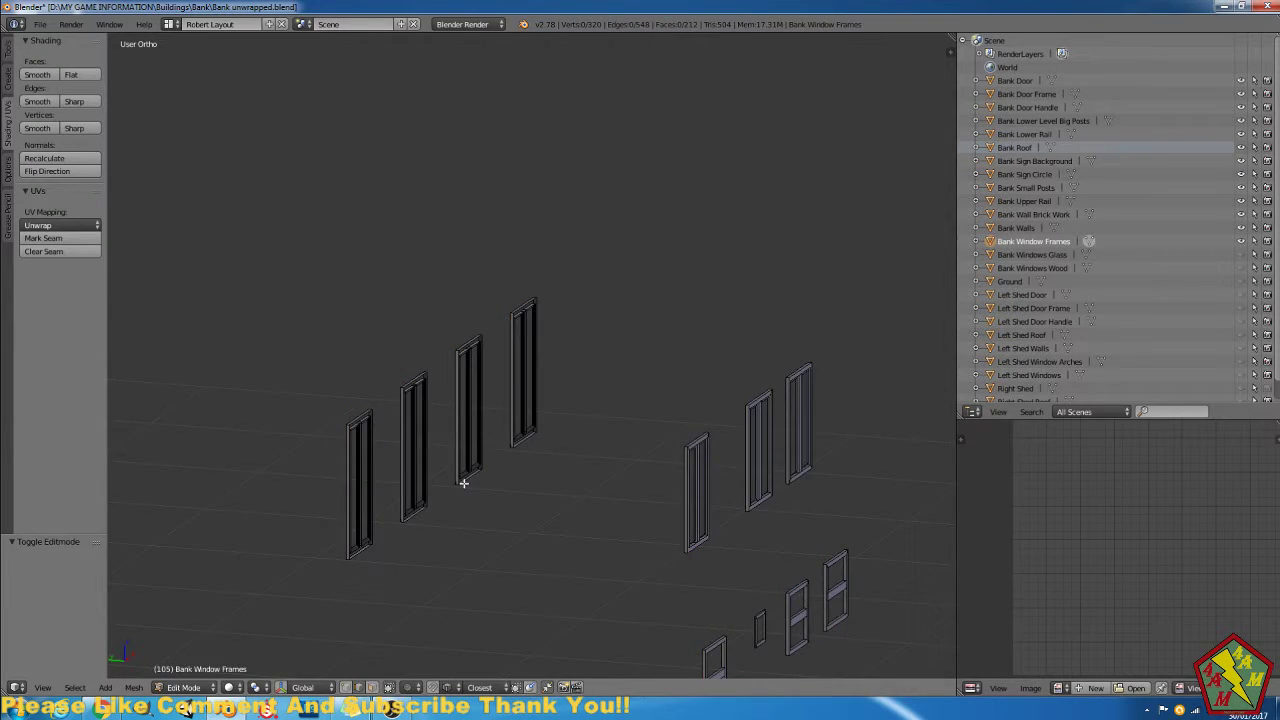
Remove doubles and delete loose geometry across the whole window frames mesh.
key(a)
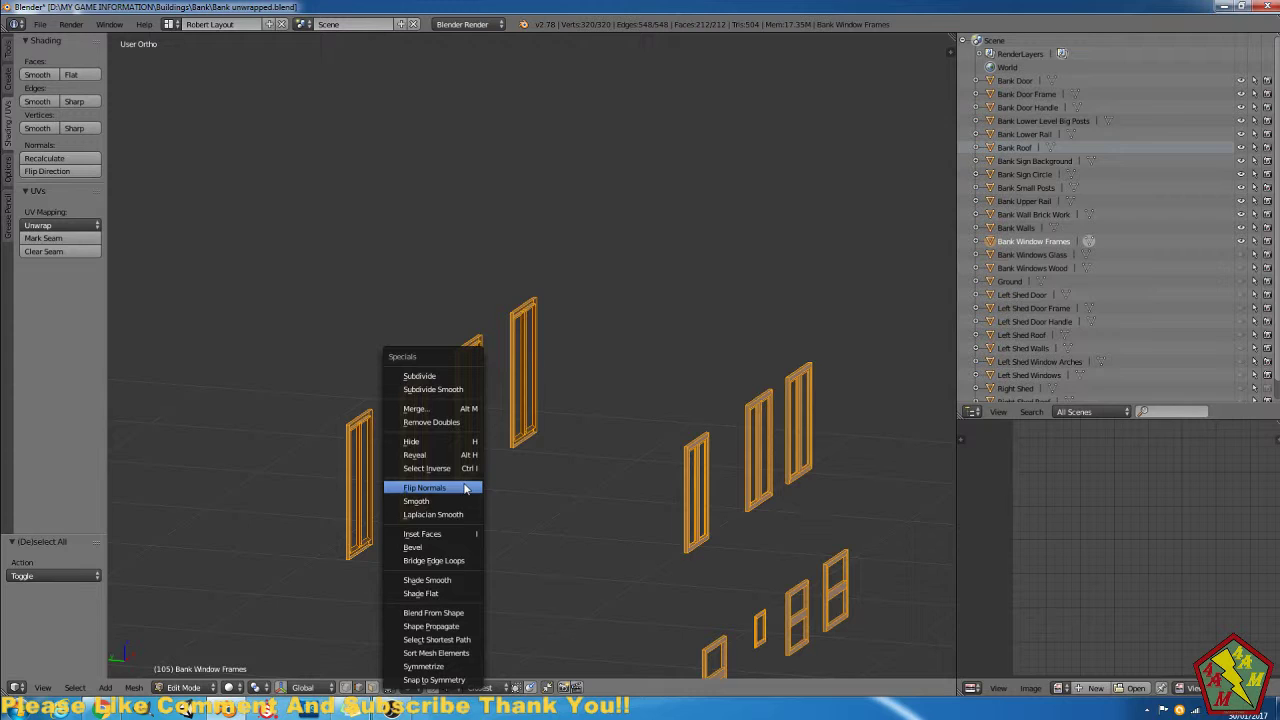
click(455, 423)
middle_drag(455, 423, 548, 542)
click(133, 687)
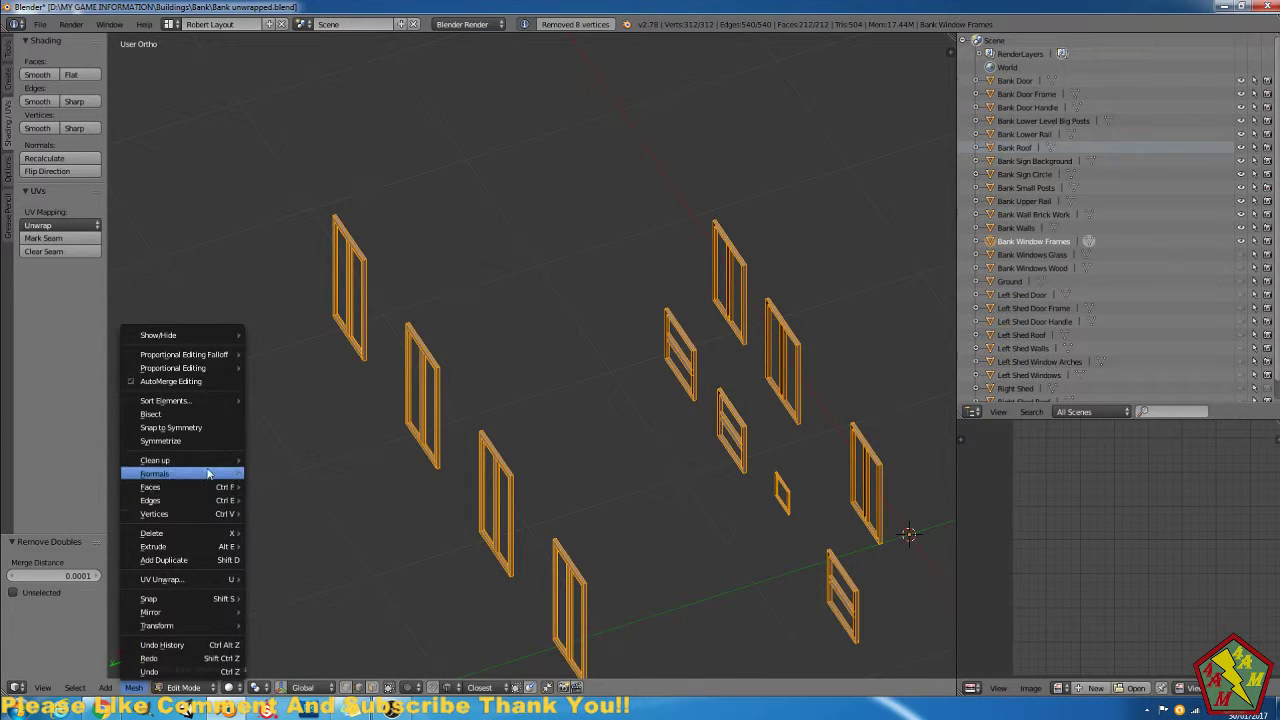
mouse_move(205, 462)
click(276, 458)
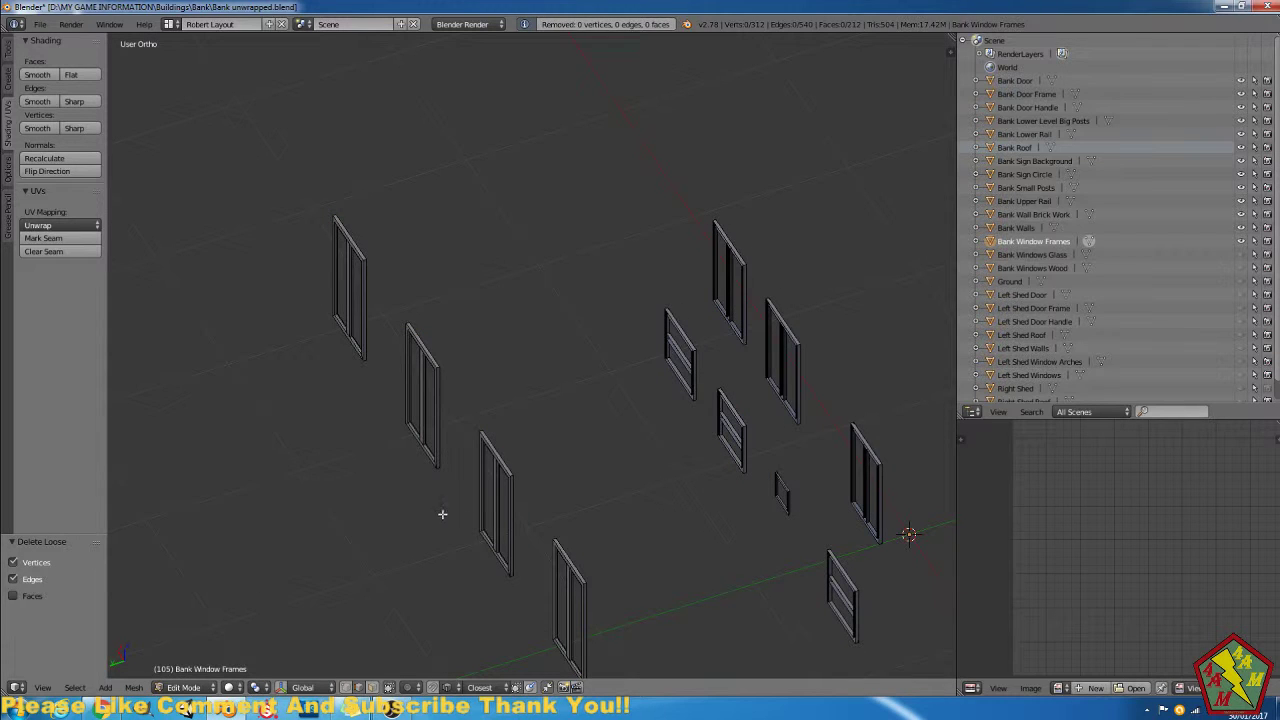
Include faces in the loose-geometry deletion on the window frames.
middle_drag(543, 526, 488, 486)
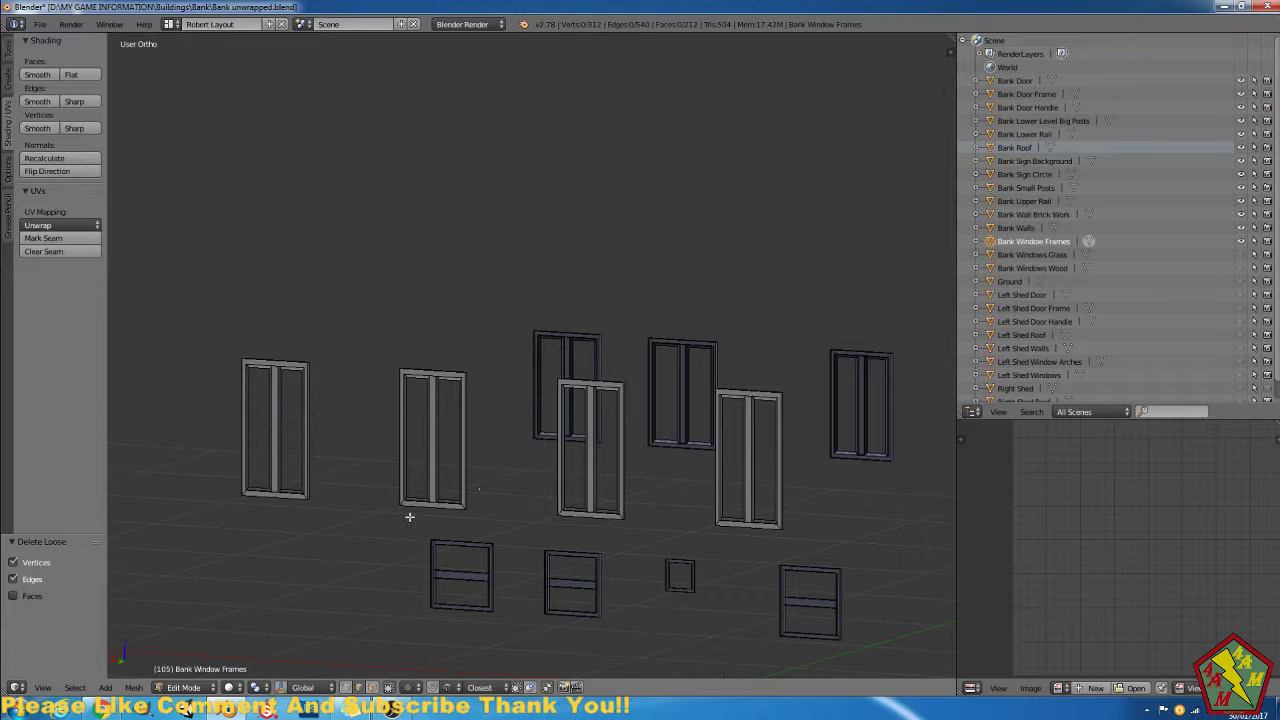
click(21, 594)
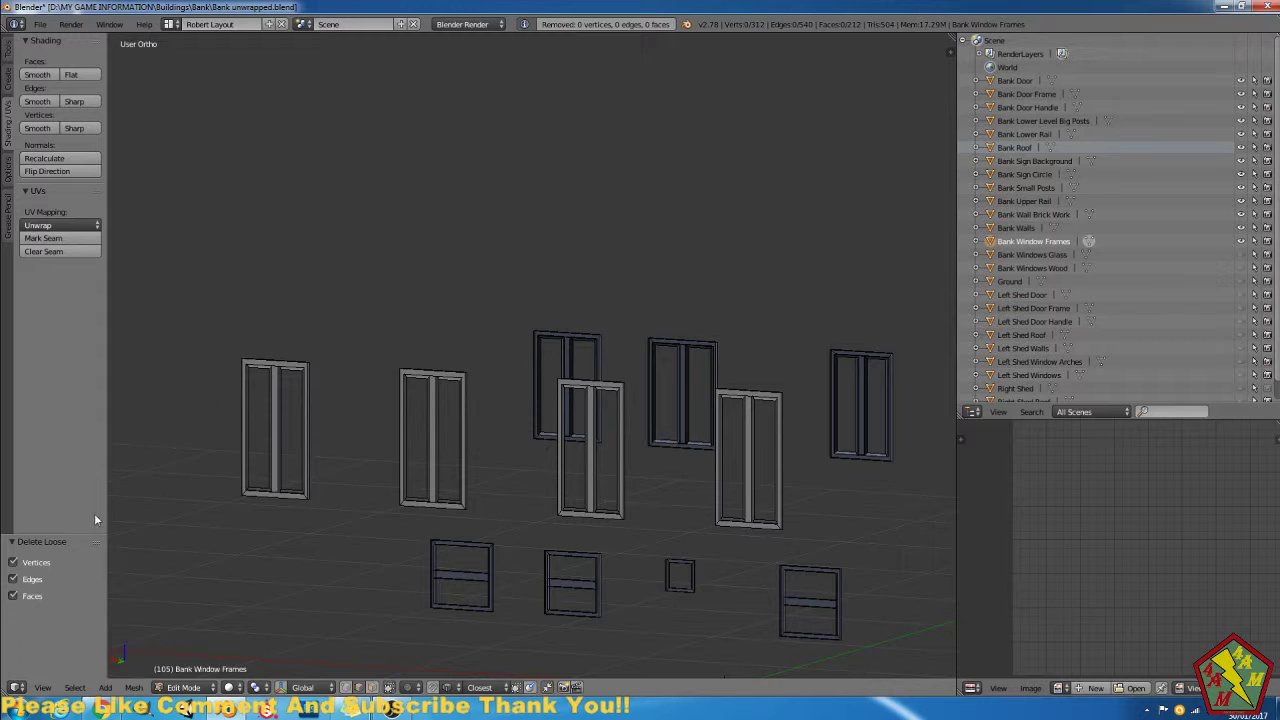
click(13, 596)
click(13, 596)
Try selecting the outer edges of the tall front window frames.
scroll(300, 510, up, 6)
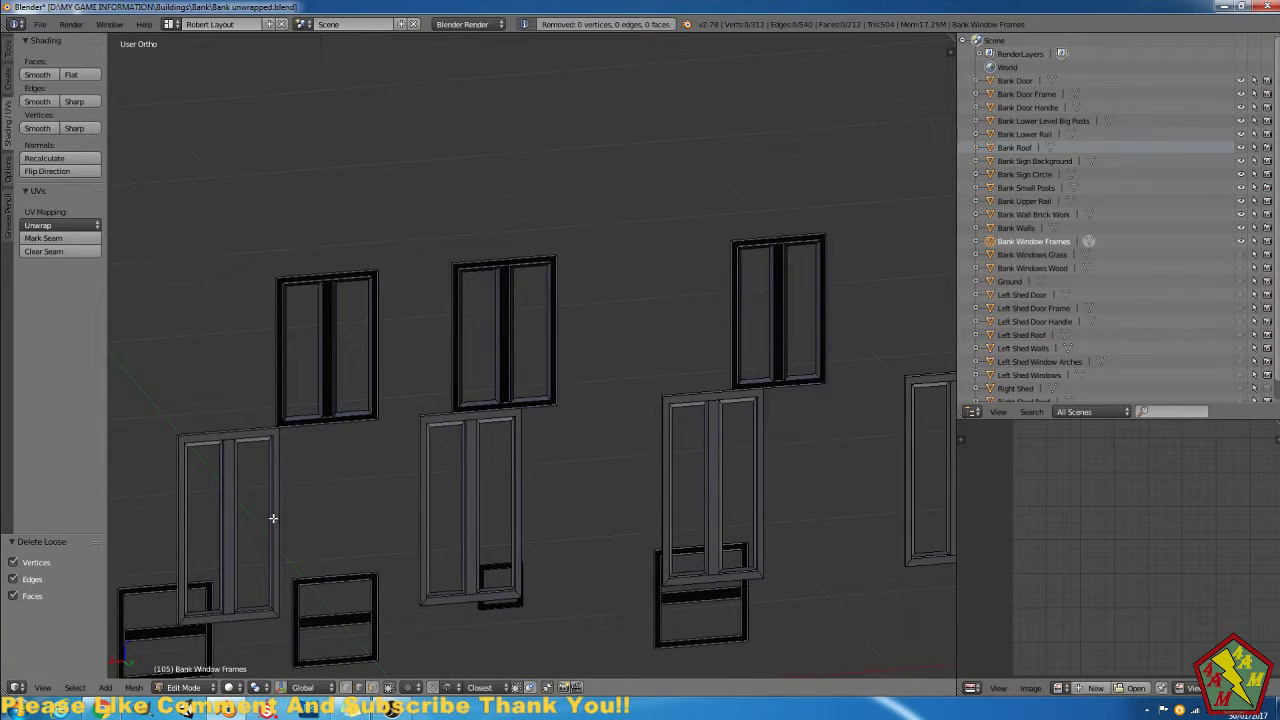
scroll(500, 445, up, 4)
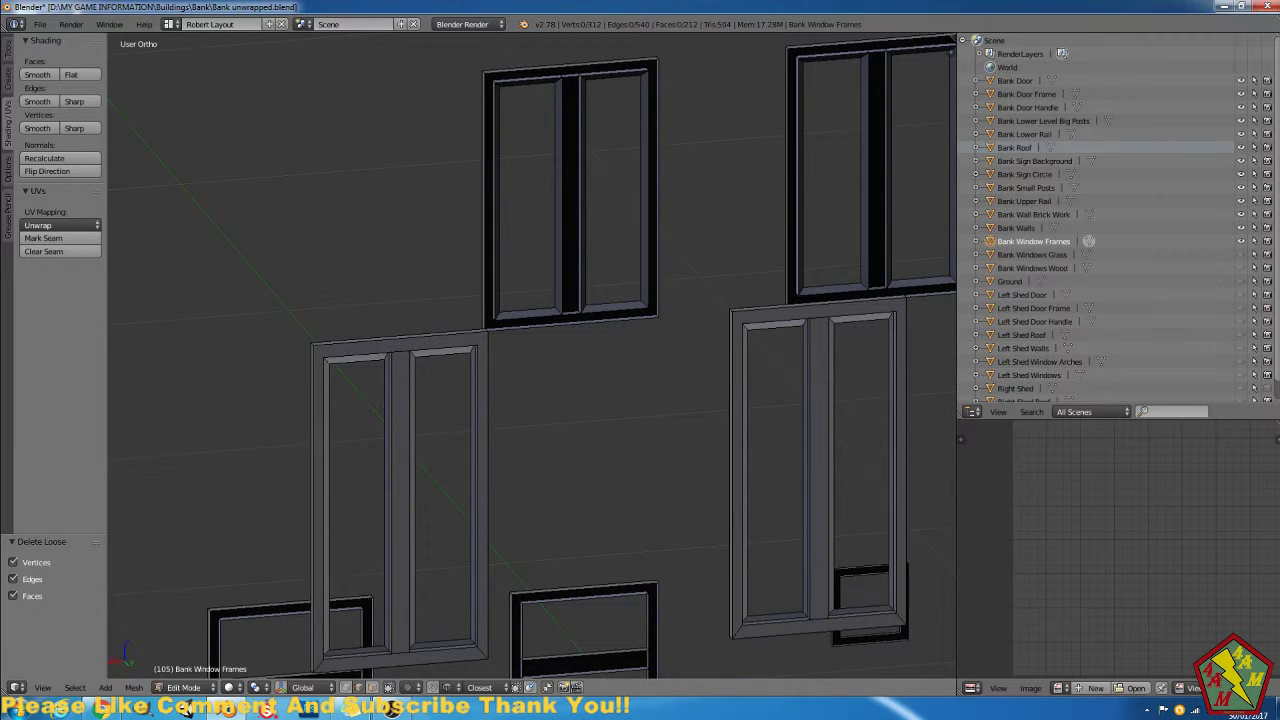
middle_drag(382, 439, 414, 437)
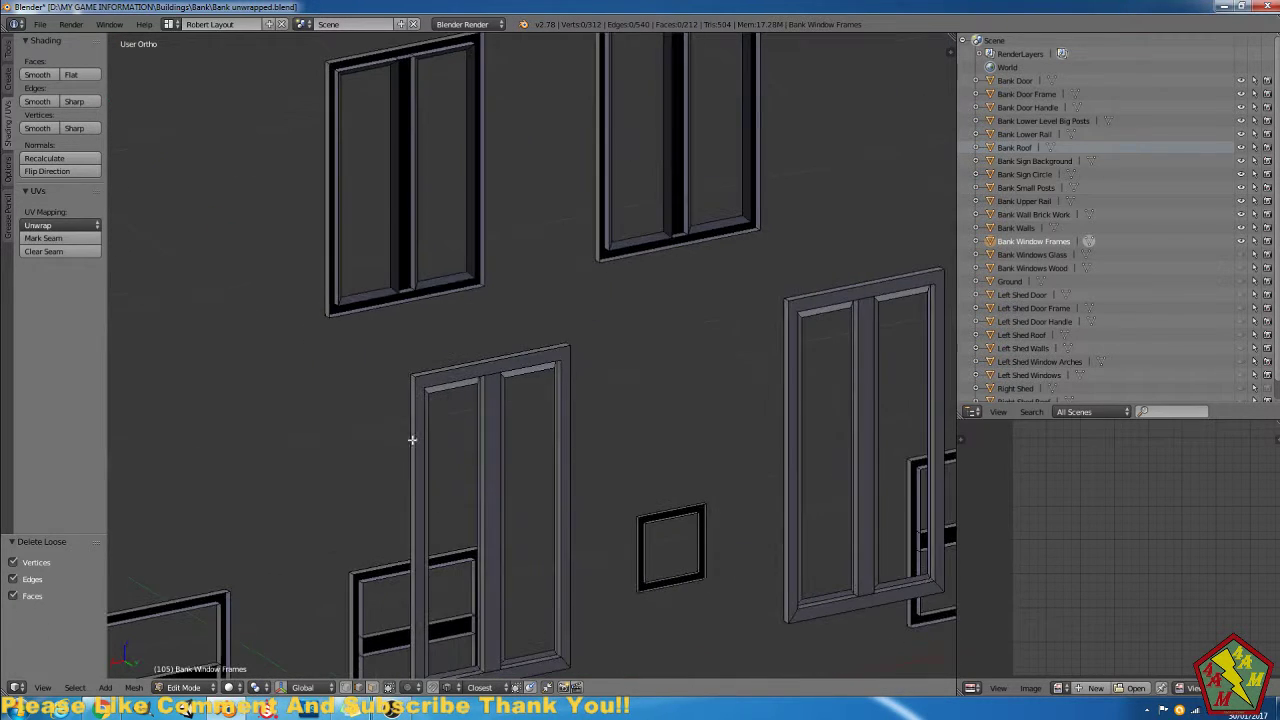
right_click(411, 378)
right_click(412, 377)
scroll(410, 374, up, 2)
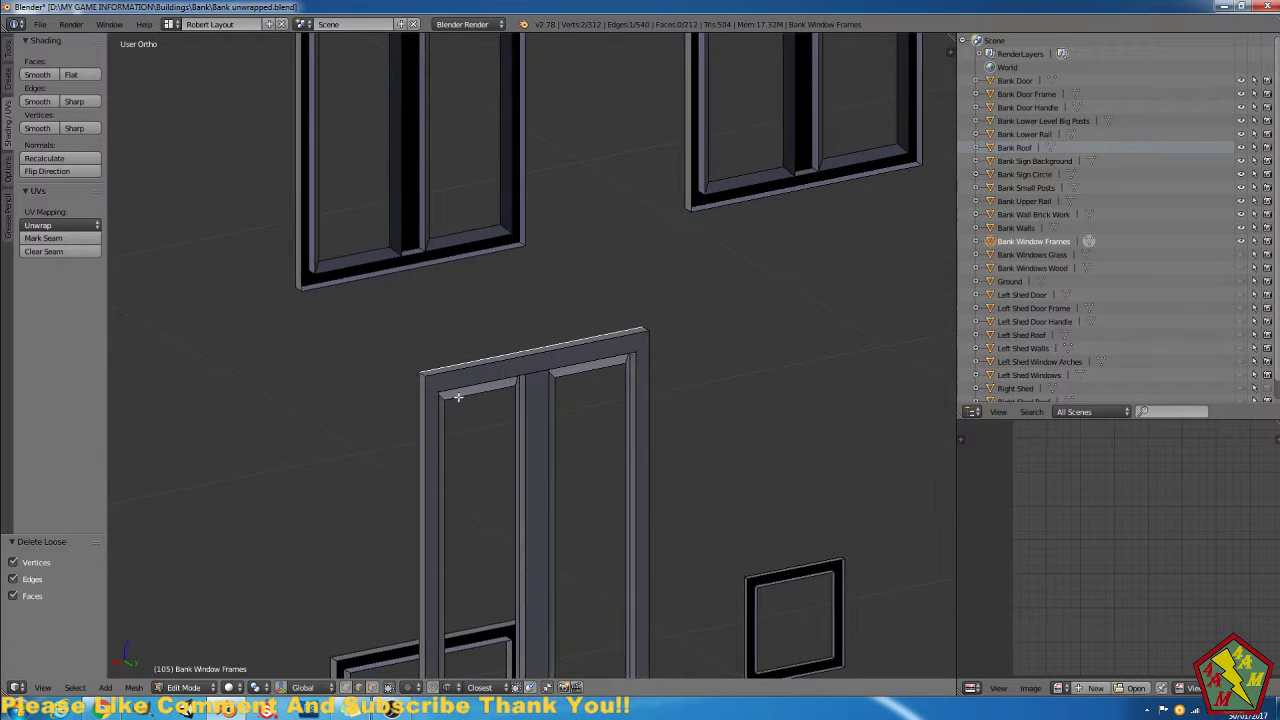
right_click(423, 375)
scroll(704, 507, down, 2)
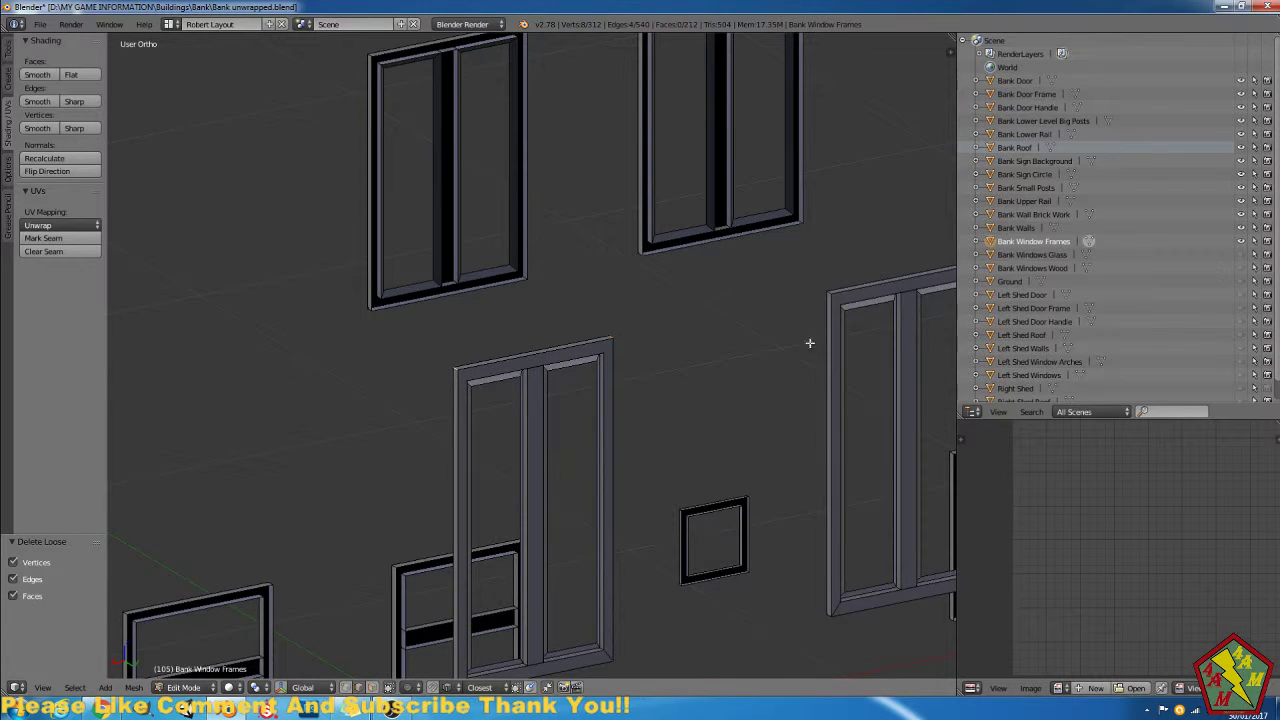
right_click(827, 295)
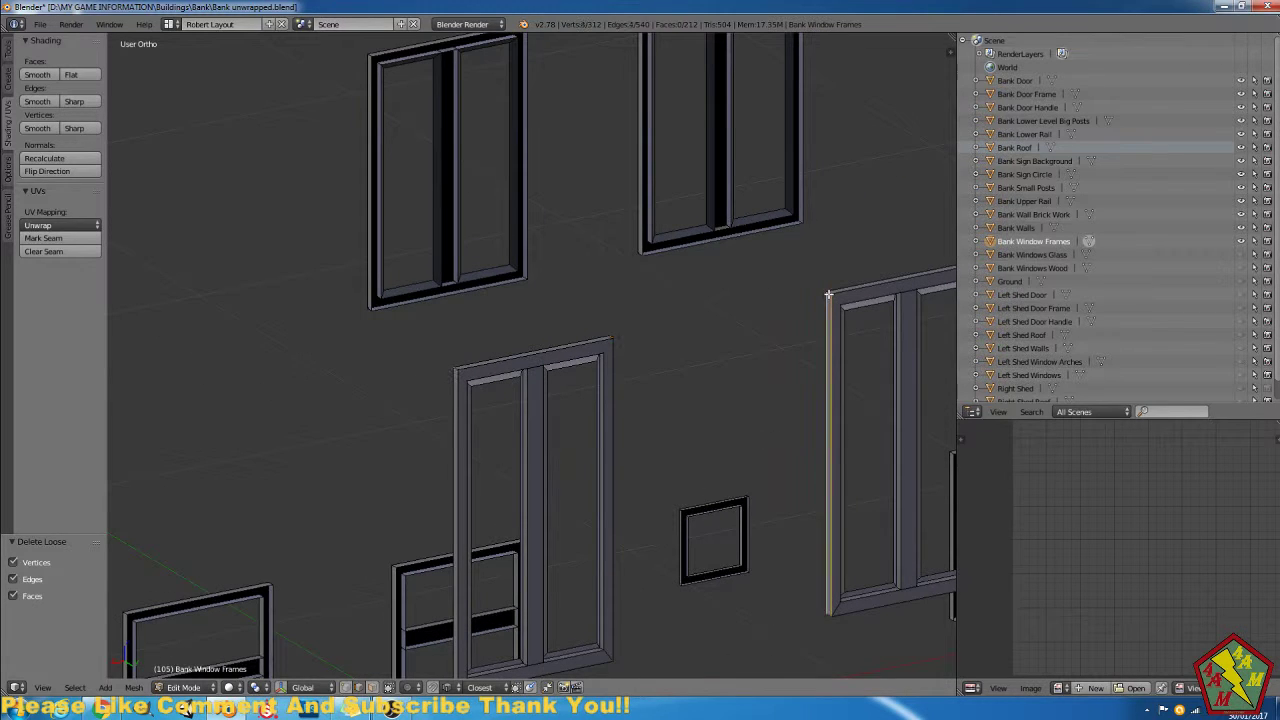
right_click(528, 350)
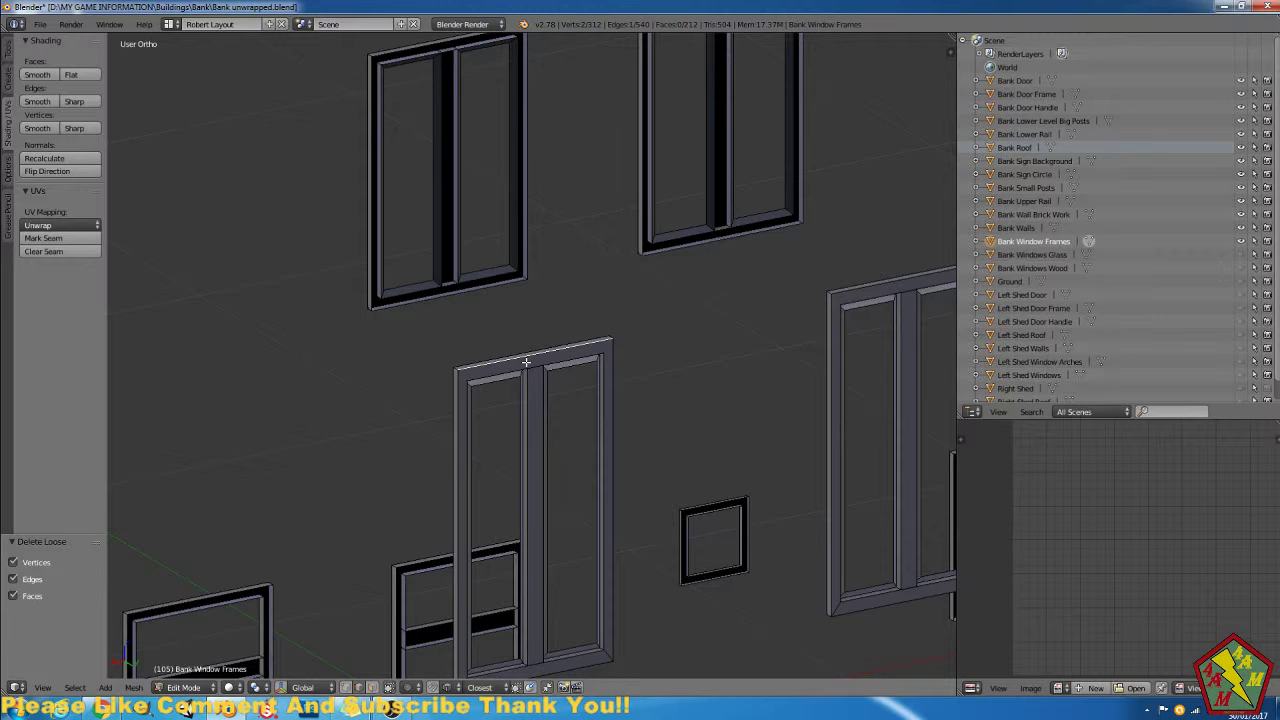
Select the whole window frames mesh, extend to linked geometry, and deselect the linked geometry of one tall front frame.
key(a)
middle_drag(557, 423, 593, 433)
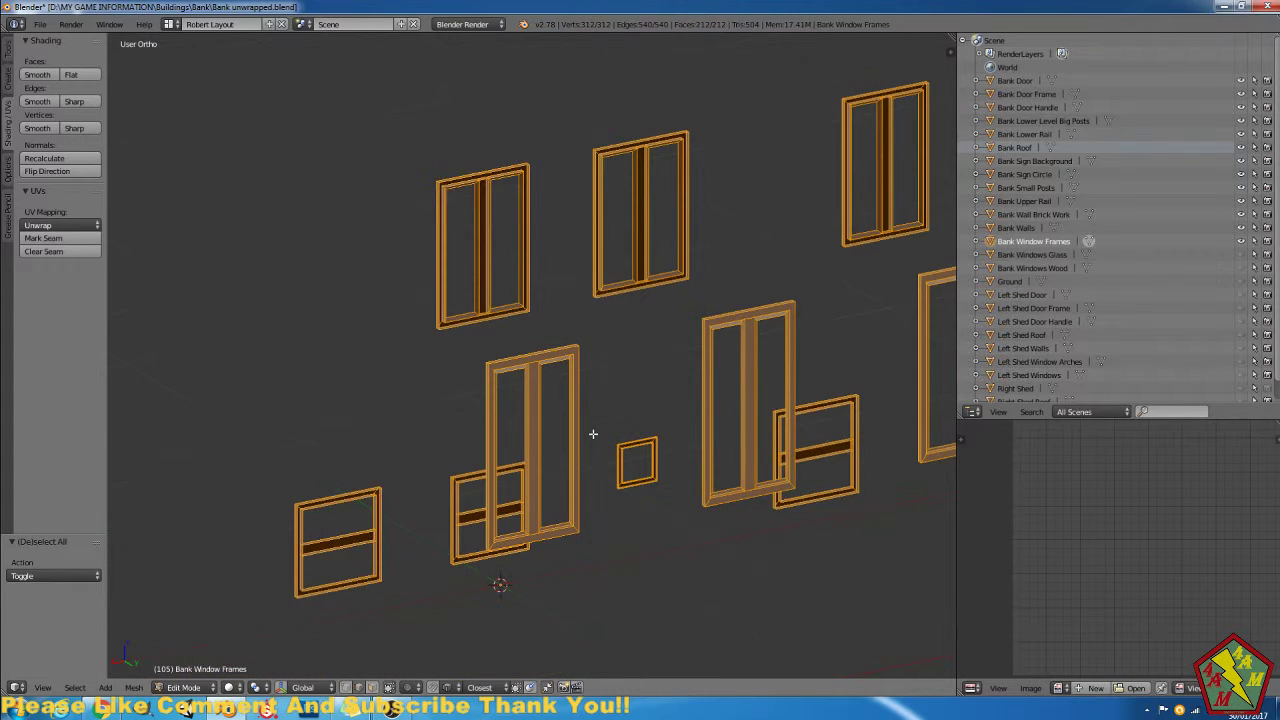
key(ctrl+l)
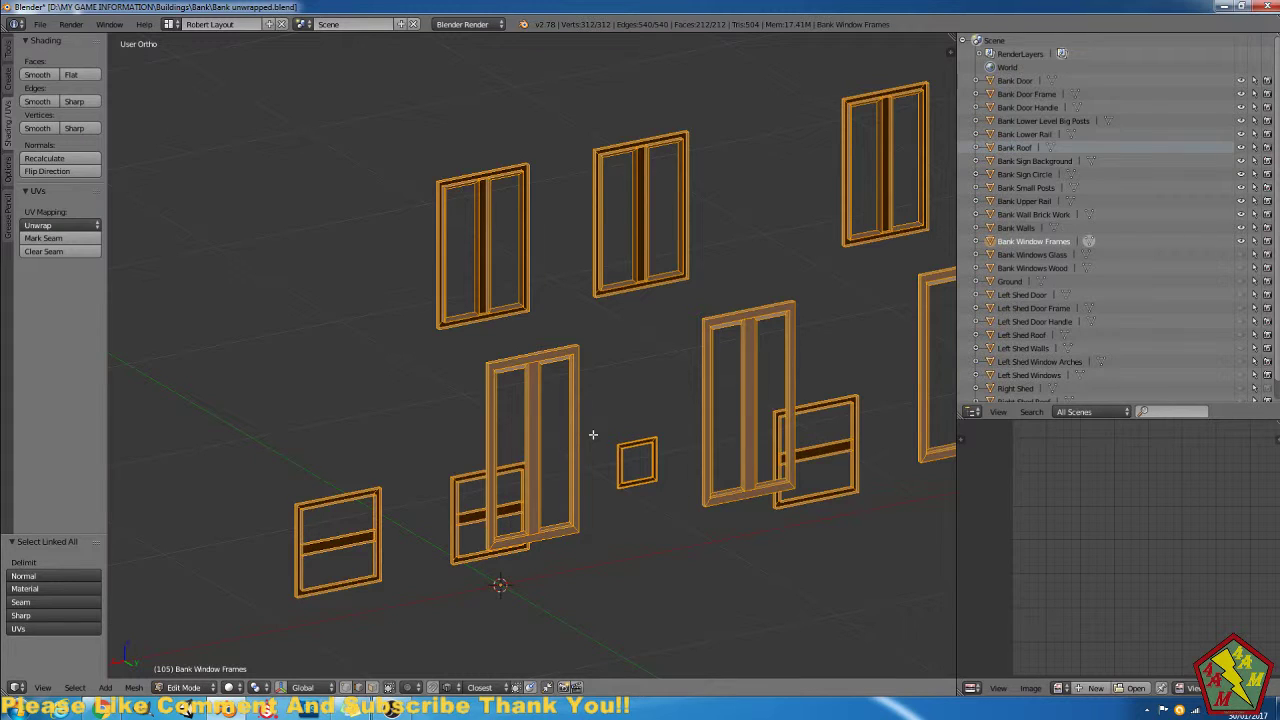
right_click(494, 364)
key(a)
key(a)
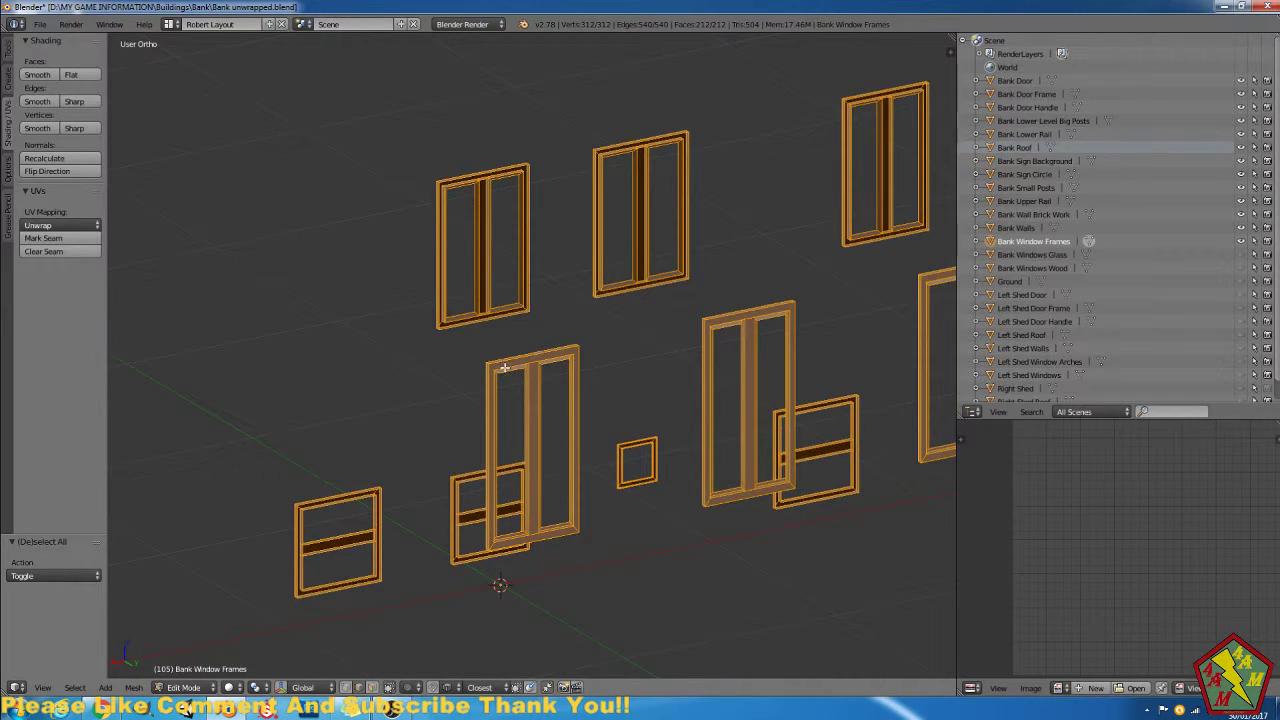
key(shift+l)
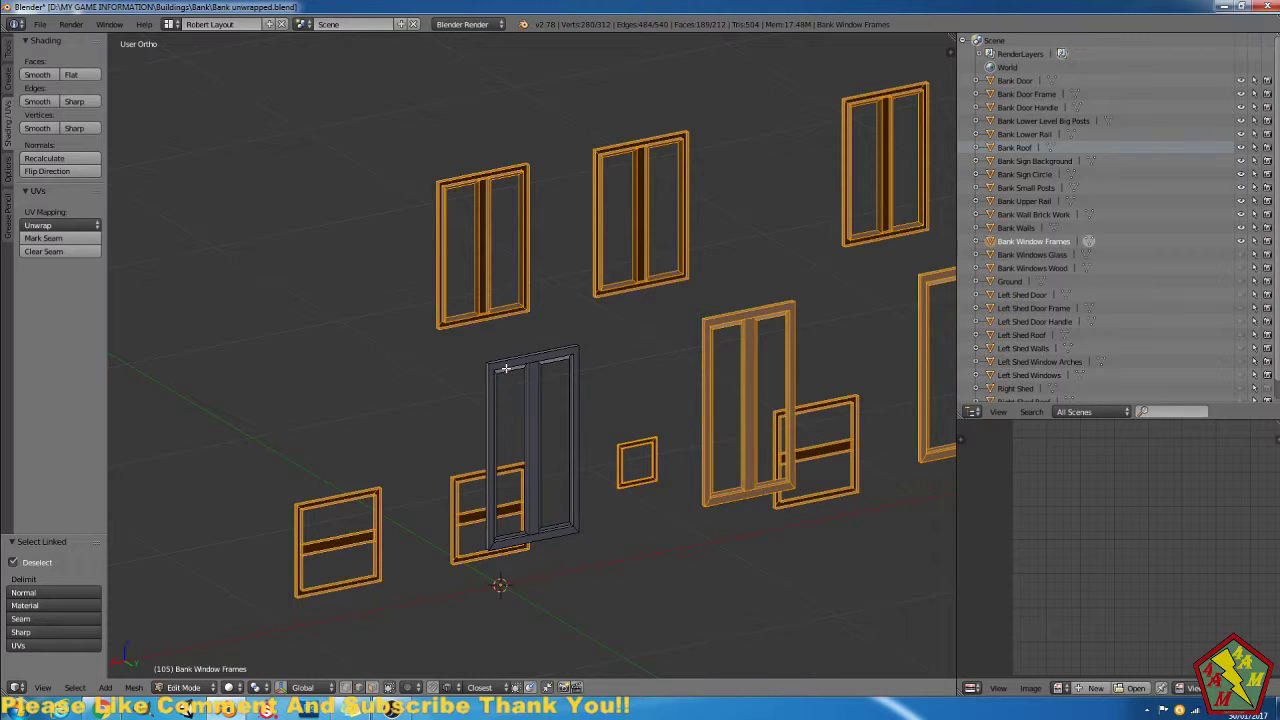
Examine how the edge loops run along the inner and lower edges of the tall front window frame.
right_click(506, 368)
scroll(508, 366, up, 4)
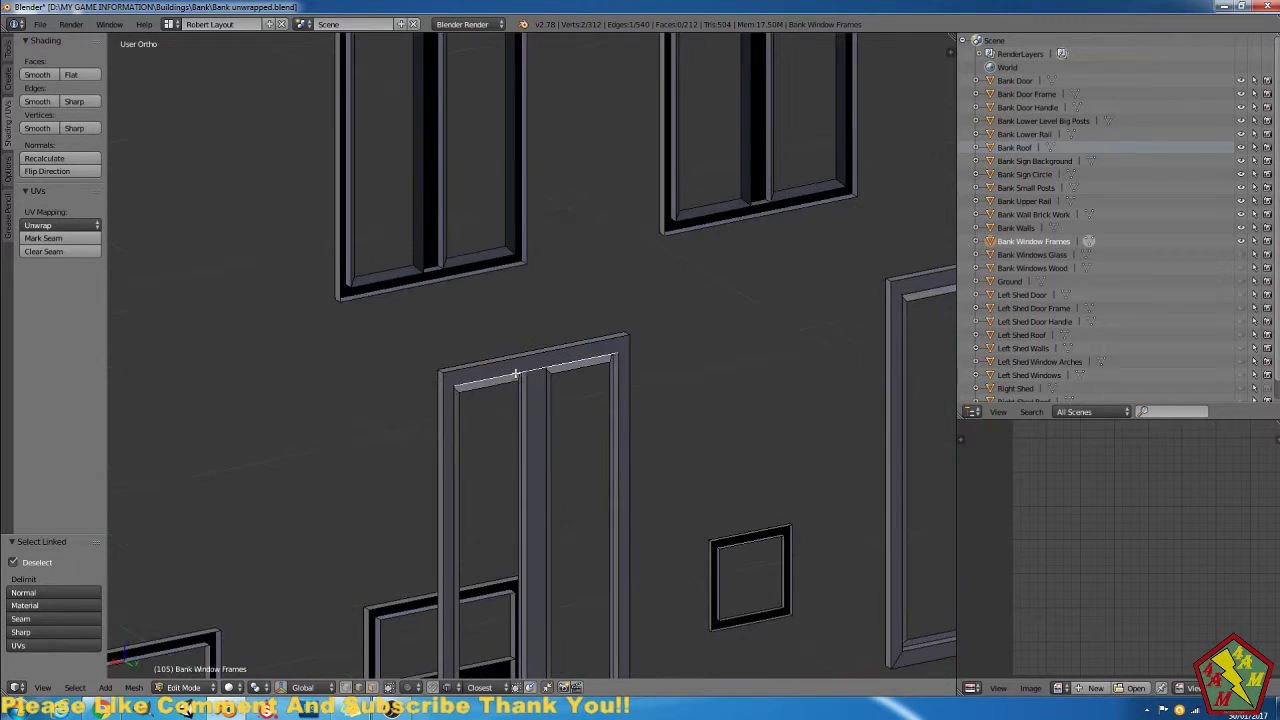
shift+middle_drag(557, 420, 583, 261)
right_click(608, 571)
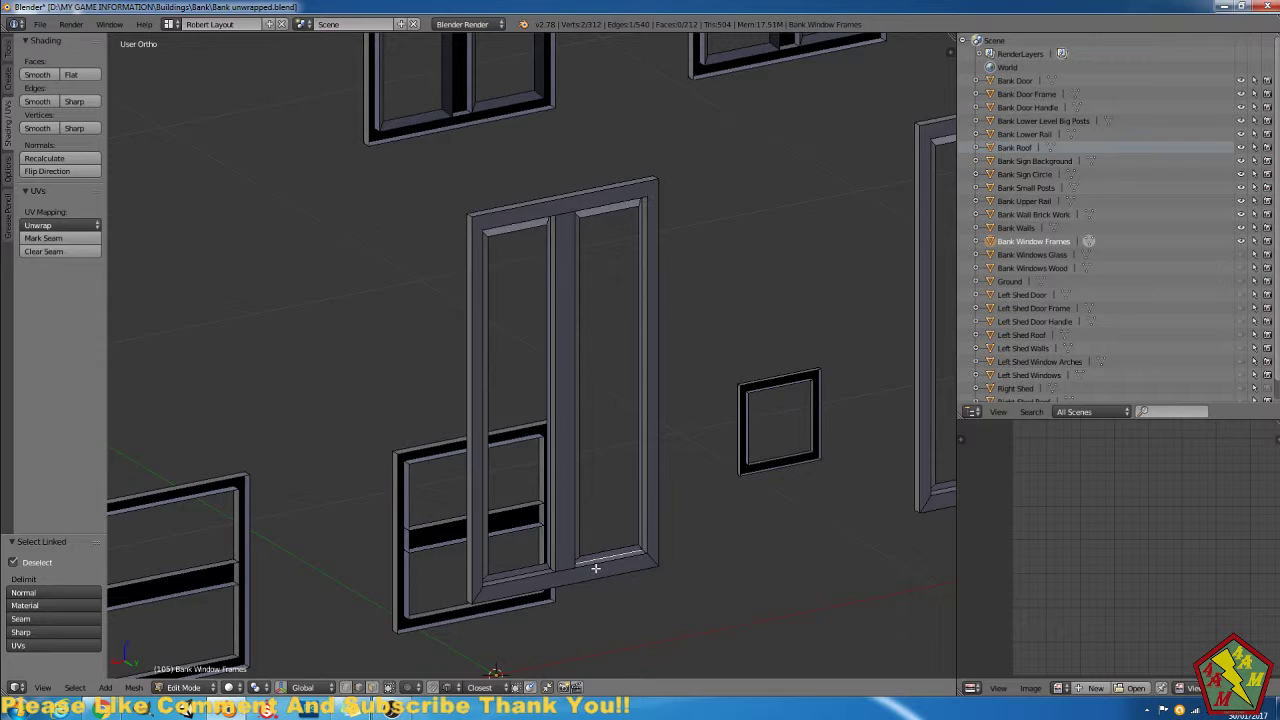
right_click(595, 567)
alt+right_click(595, 567)
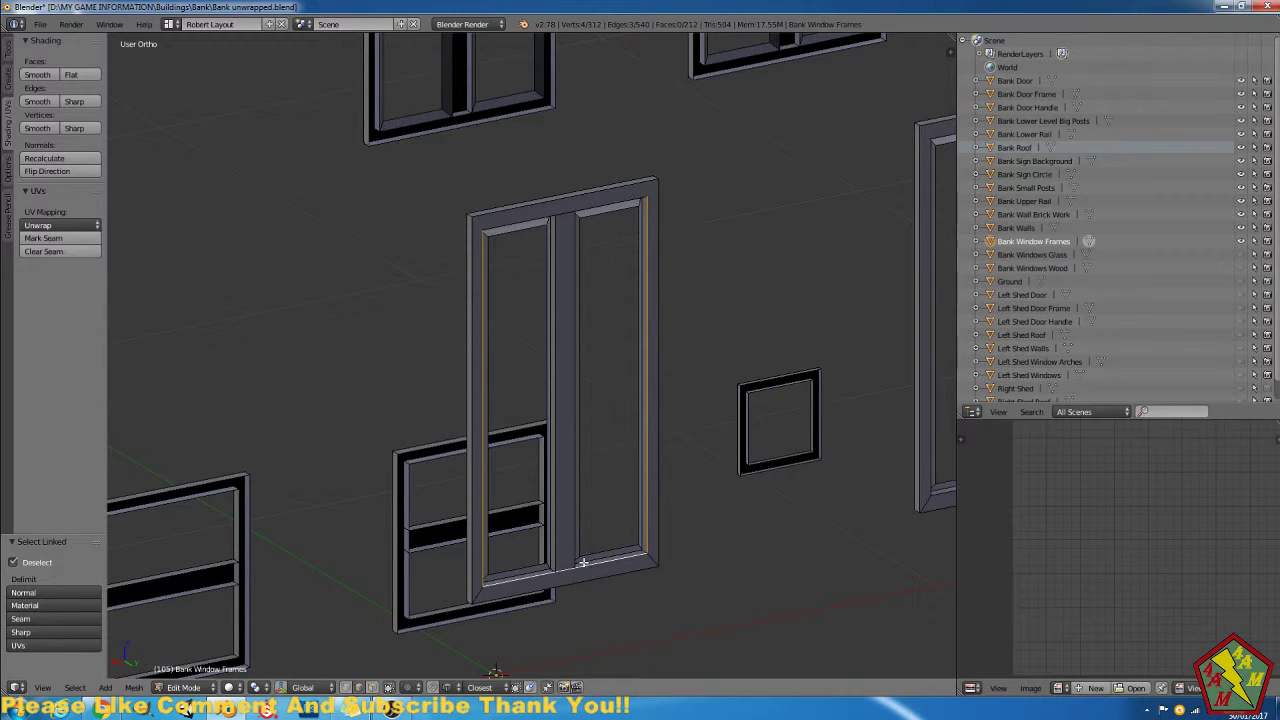
middle_drag(586, 565, 560, 568)
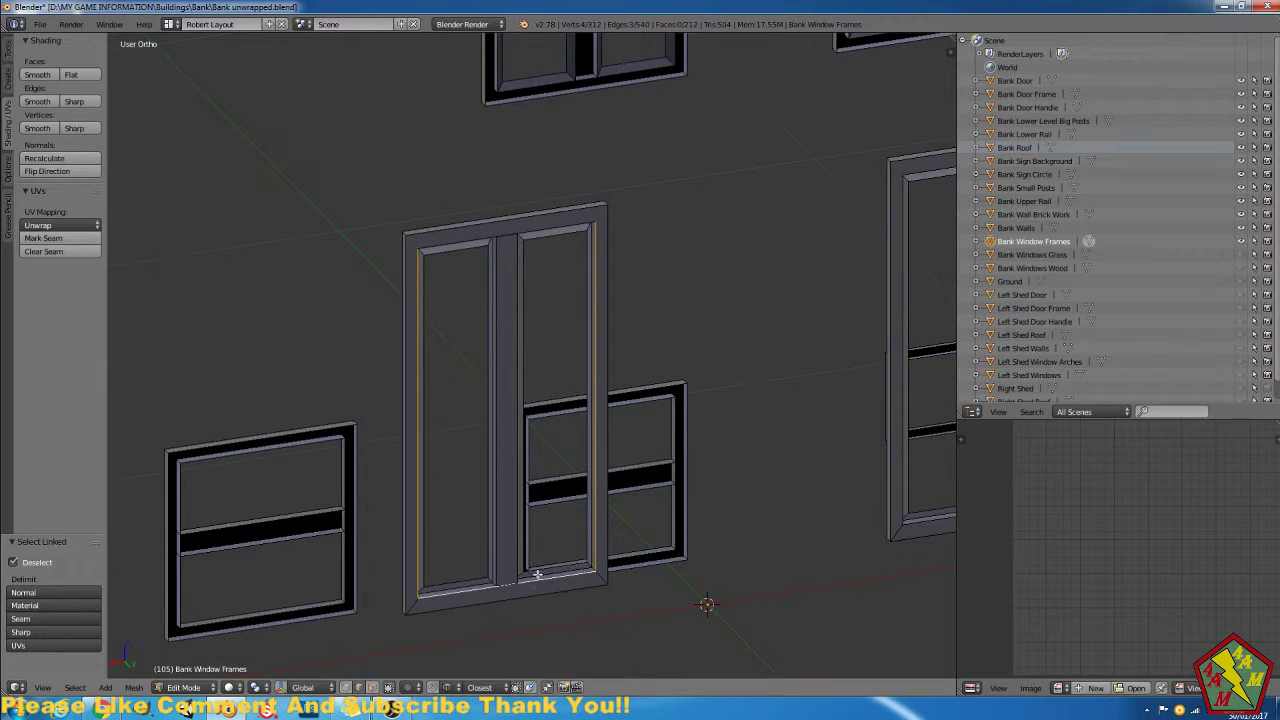
shift+right_click(425, 590)
middle_drag(490, 594, 394, 603)
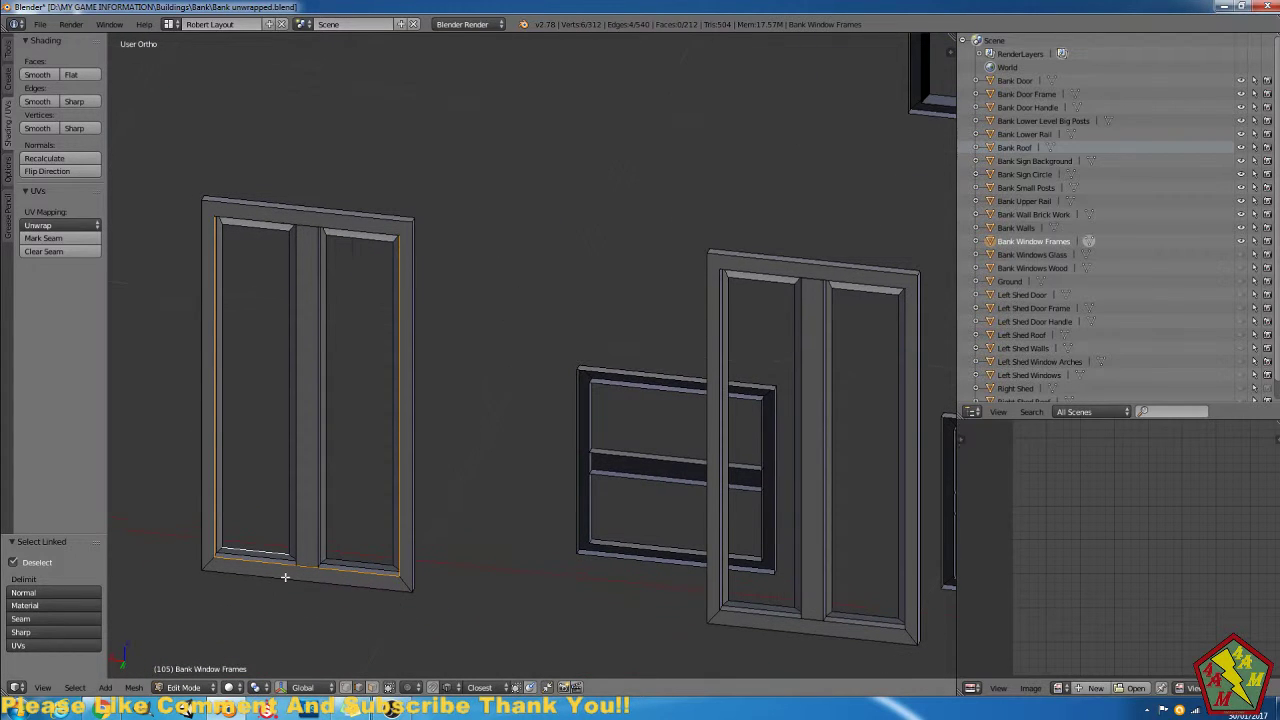
shift+right_click(230, 547)
scroll(216, 566, up, 1)
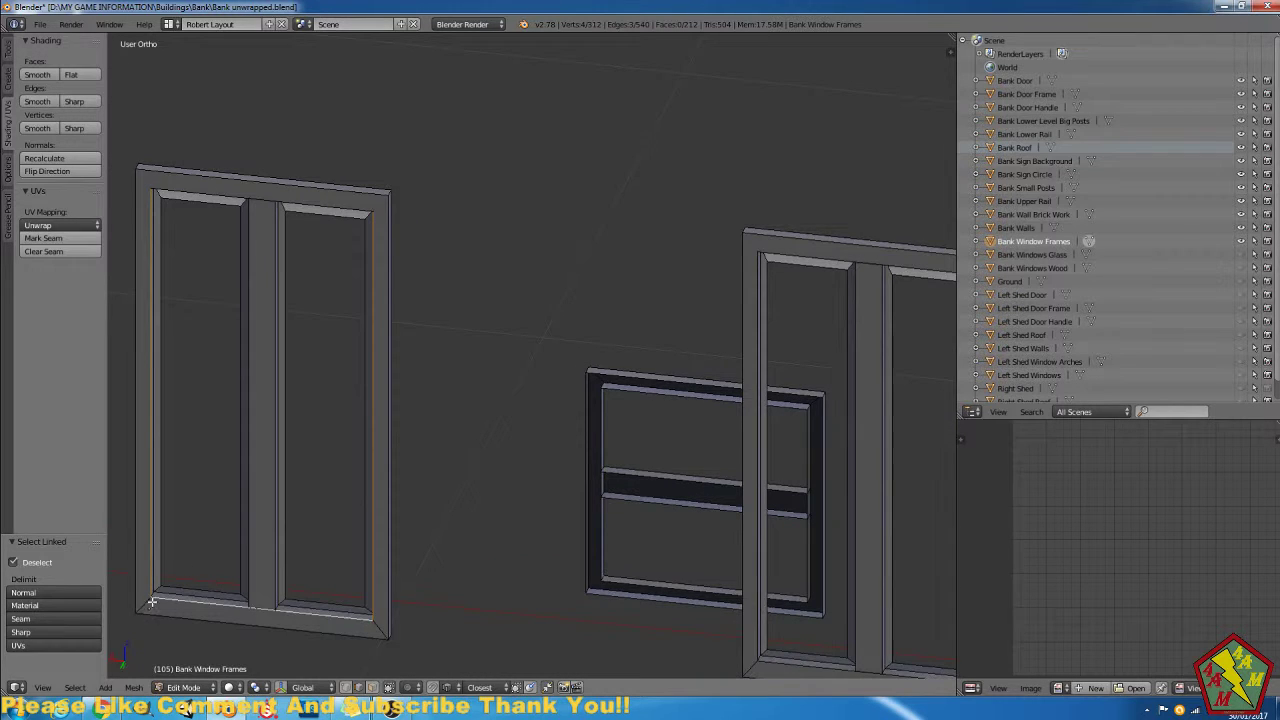
middle_drag(152, 601, 441, 672)
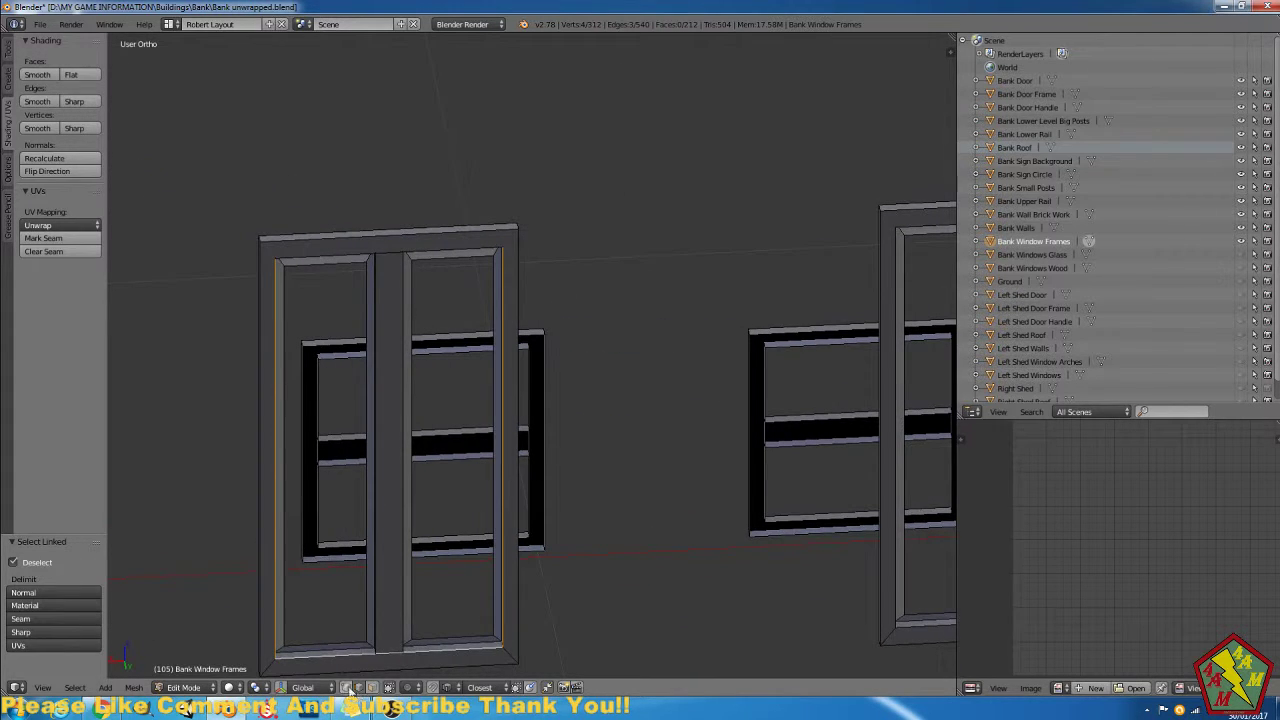
Connect the outer and inner vertices at both upper corners of the tall front frame with new diagonal edges.
alt+right_click(266, 240)
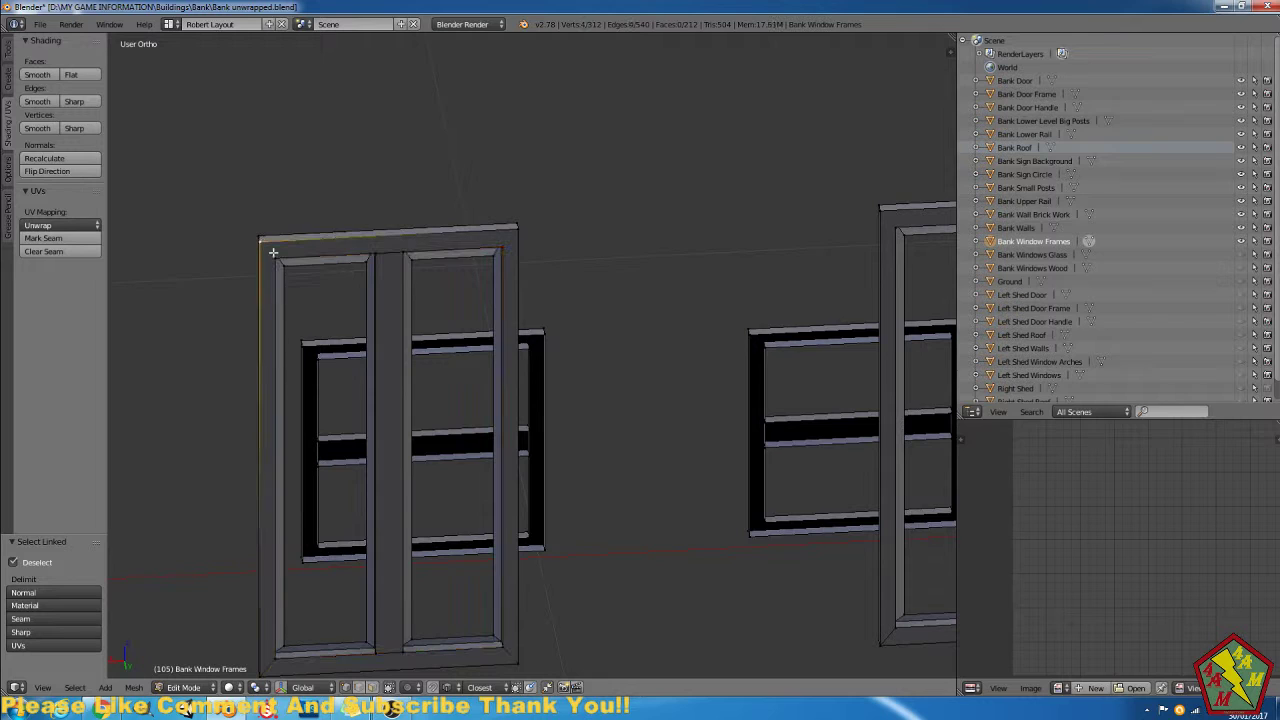
right_click(279, 259)
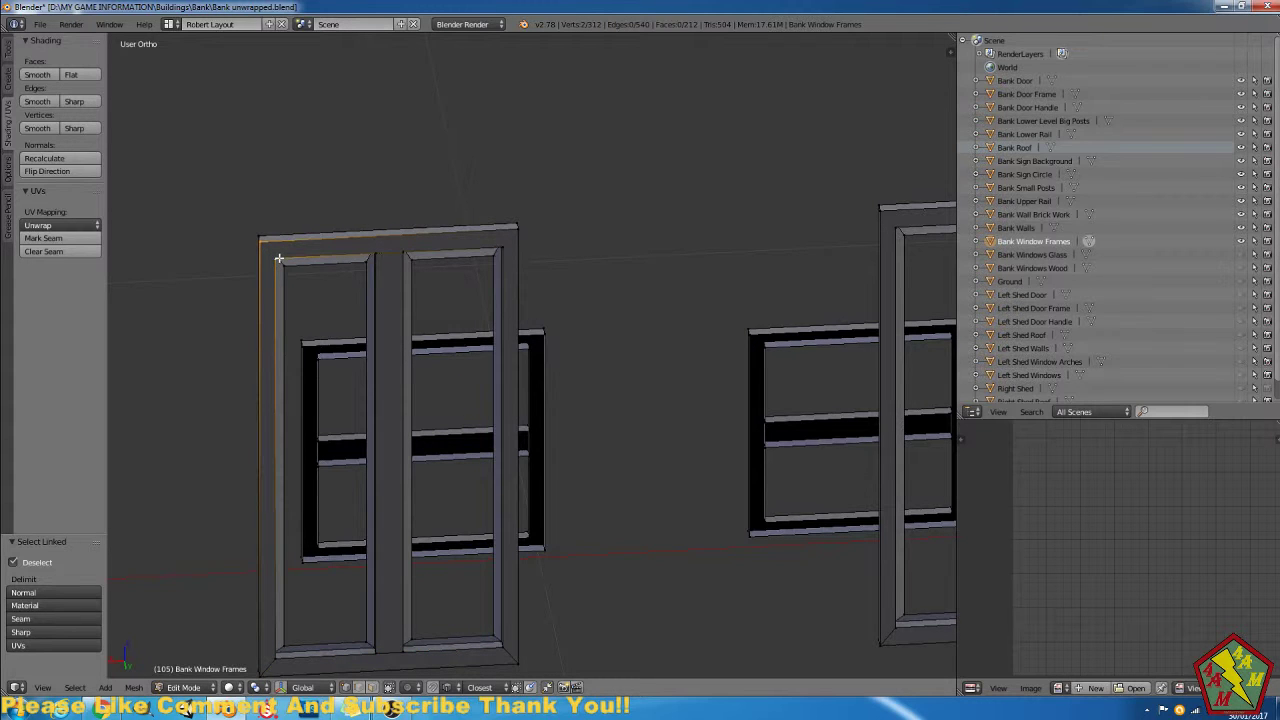
middle_drag(279, 259, 434, 289)
scroll(268, 252, down, 4)
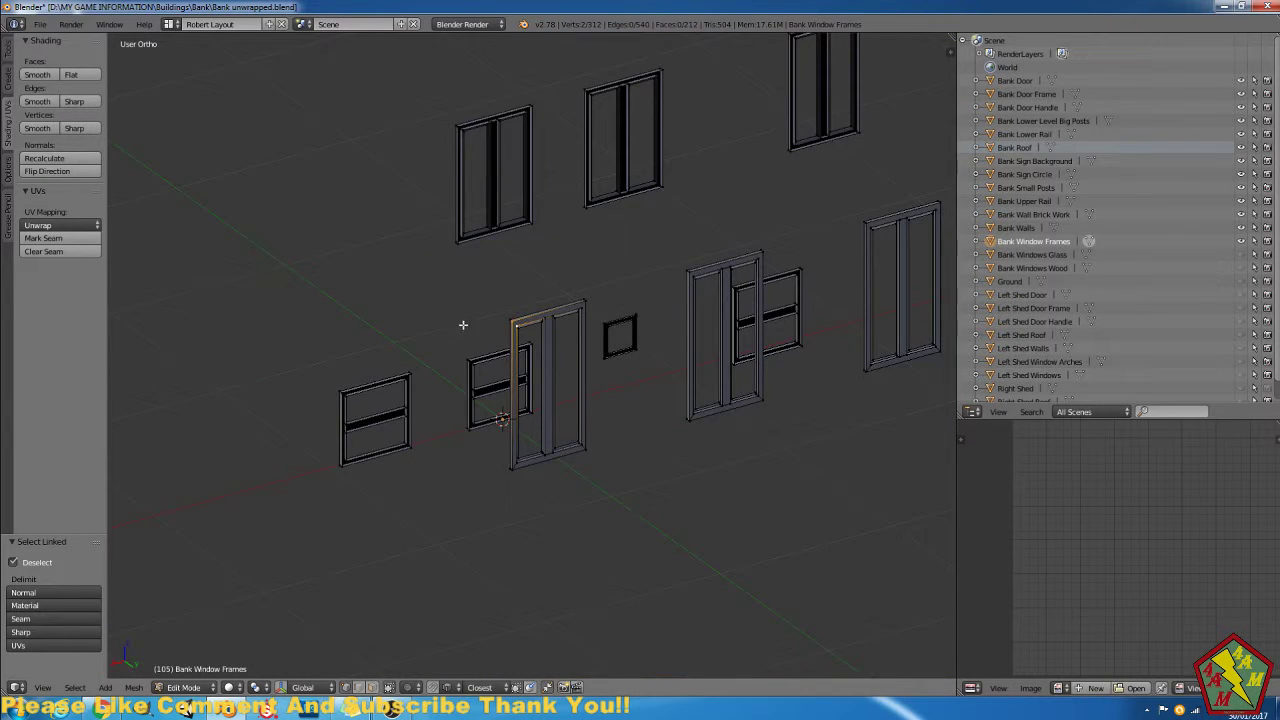
scroll(466, 323, up, 6)
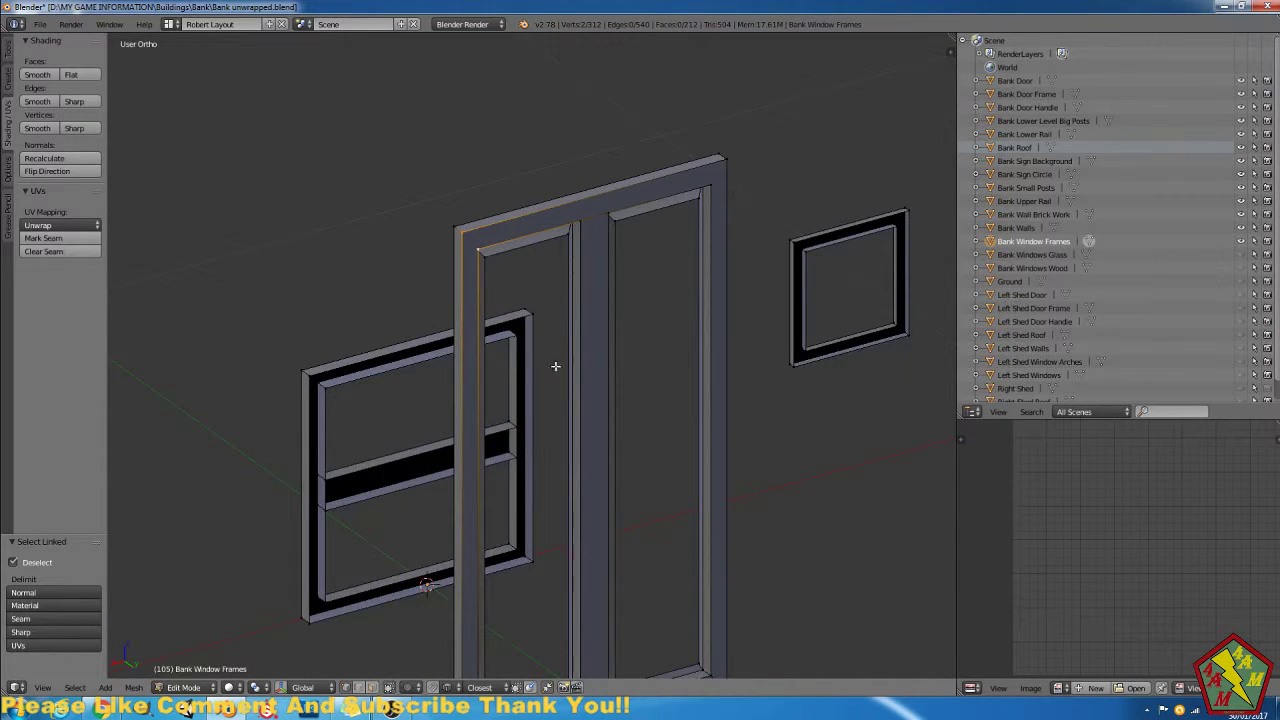
key(f)
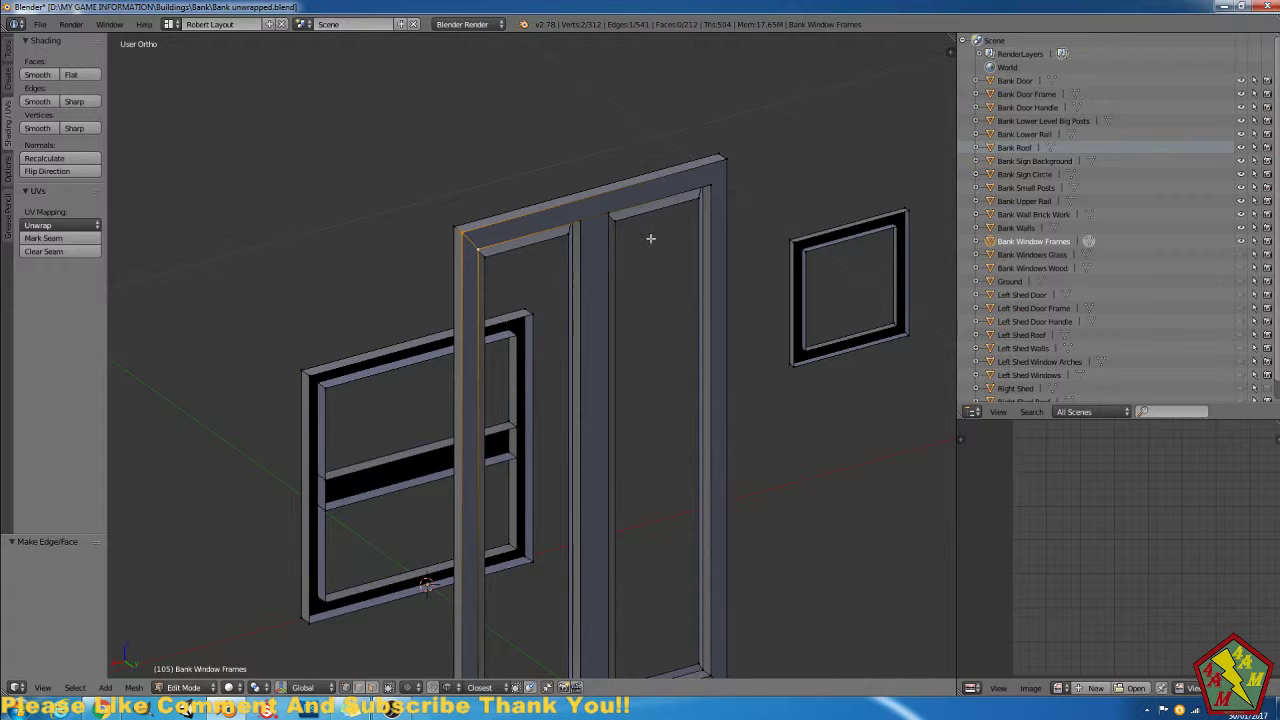
right_click(722, 162)
shift+right_click(717, 182)
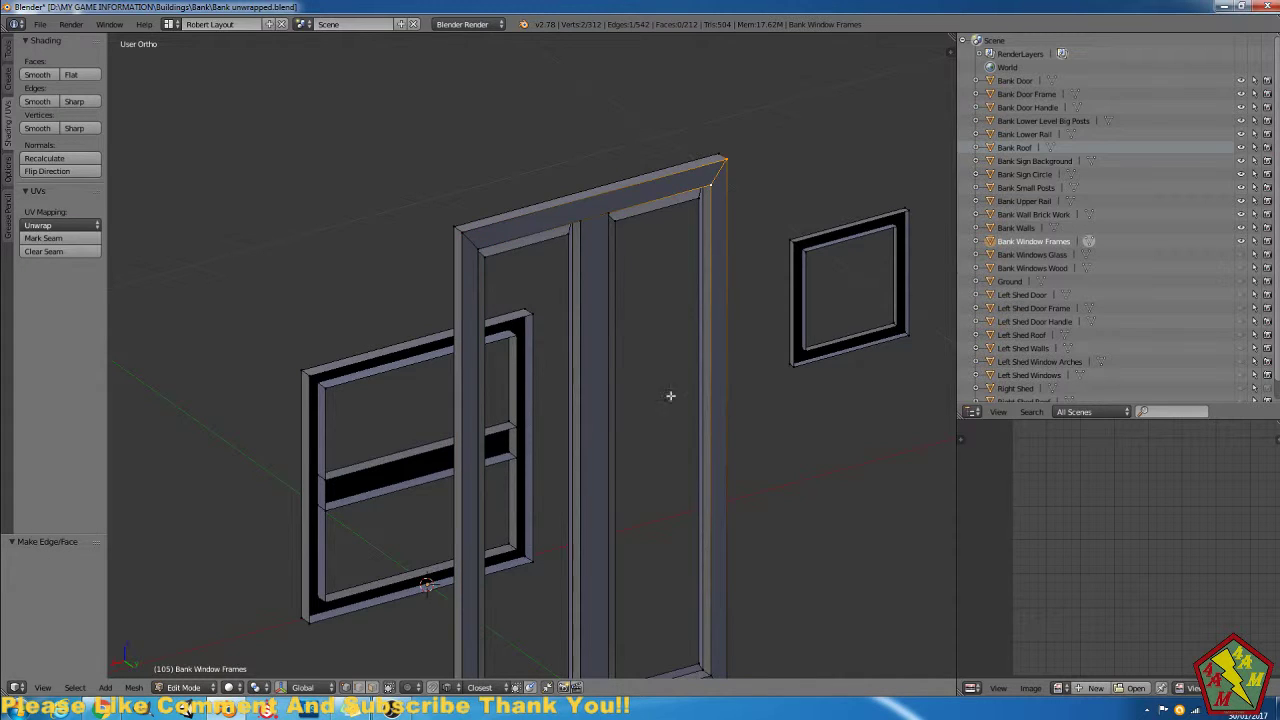
Delete only the single face spanning the top and both sides of the tall frame's front, keeping its edges.
click(372, 688)
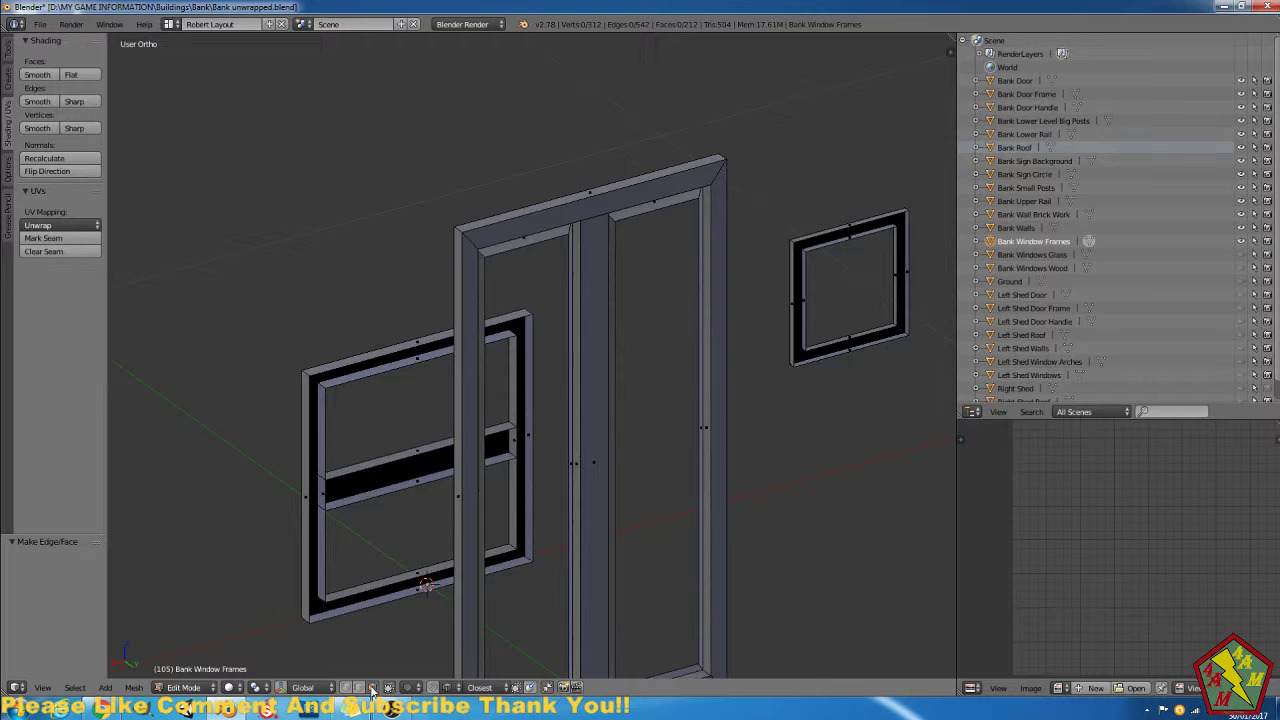
right_click(537, 227)
key(x)
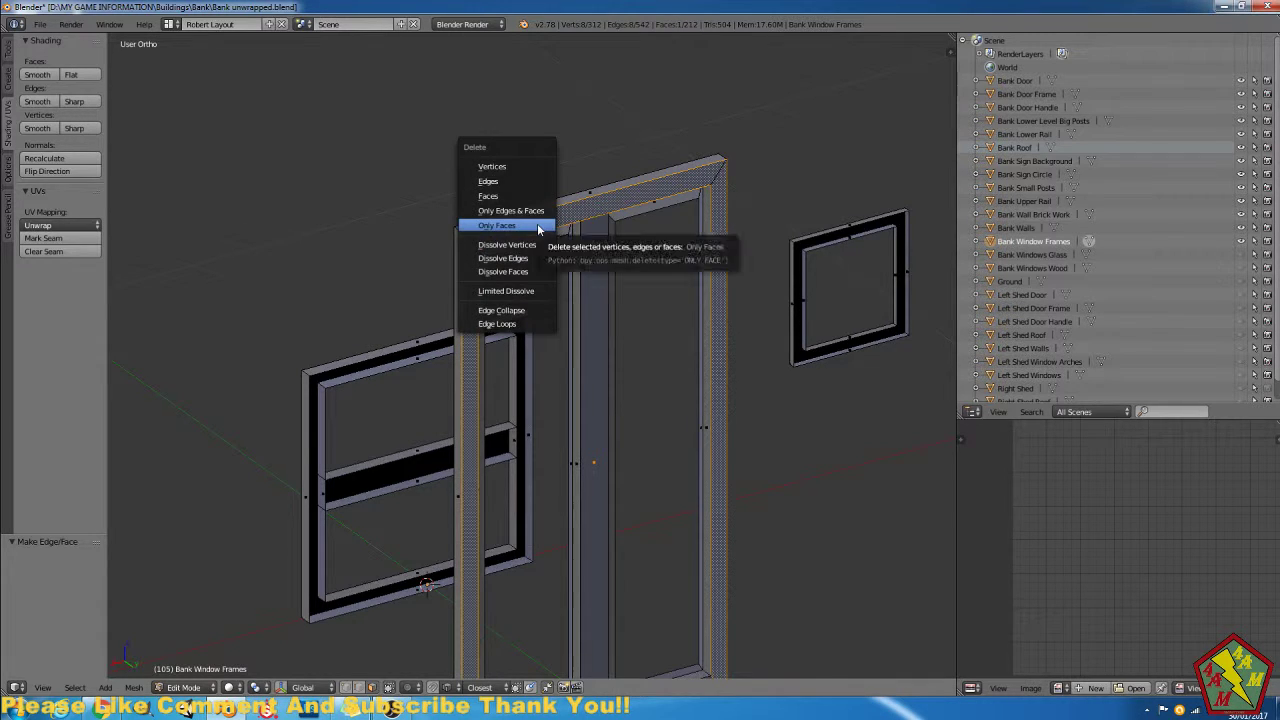
click(537, 227)
Fill the left upright of the tall frame with a new face between its outer and inner front edges.
click(359, 688)
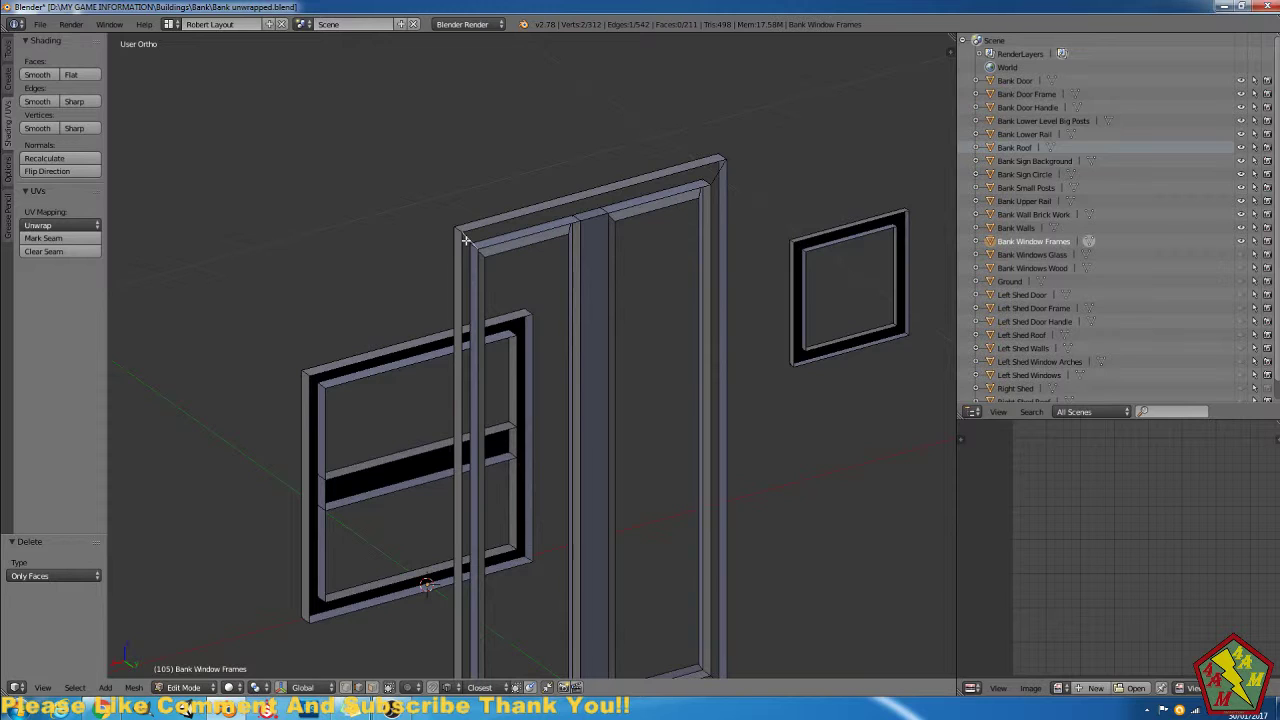
click(478, 295)
shift+click(463, 300)
shift+middle_drag(524, 474, 517, 318)
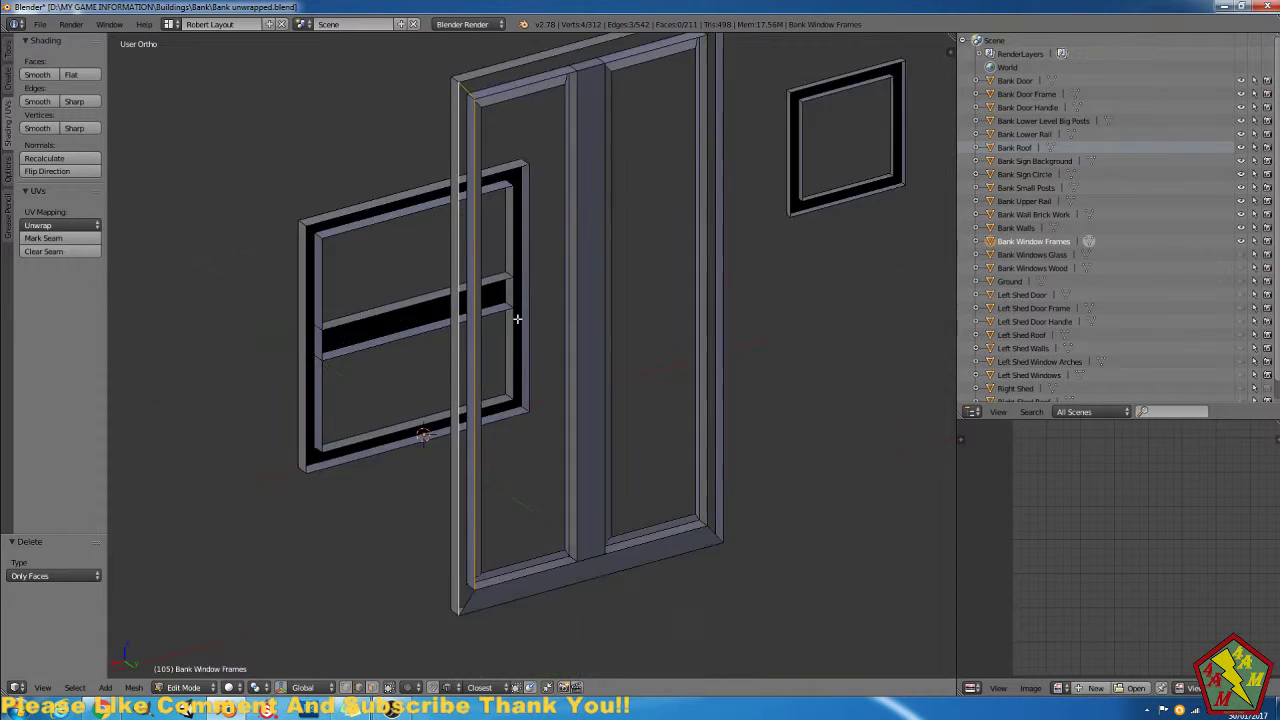
shift+scroll(490, 420, down, 2)
key(f)
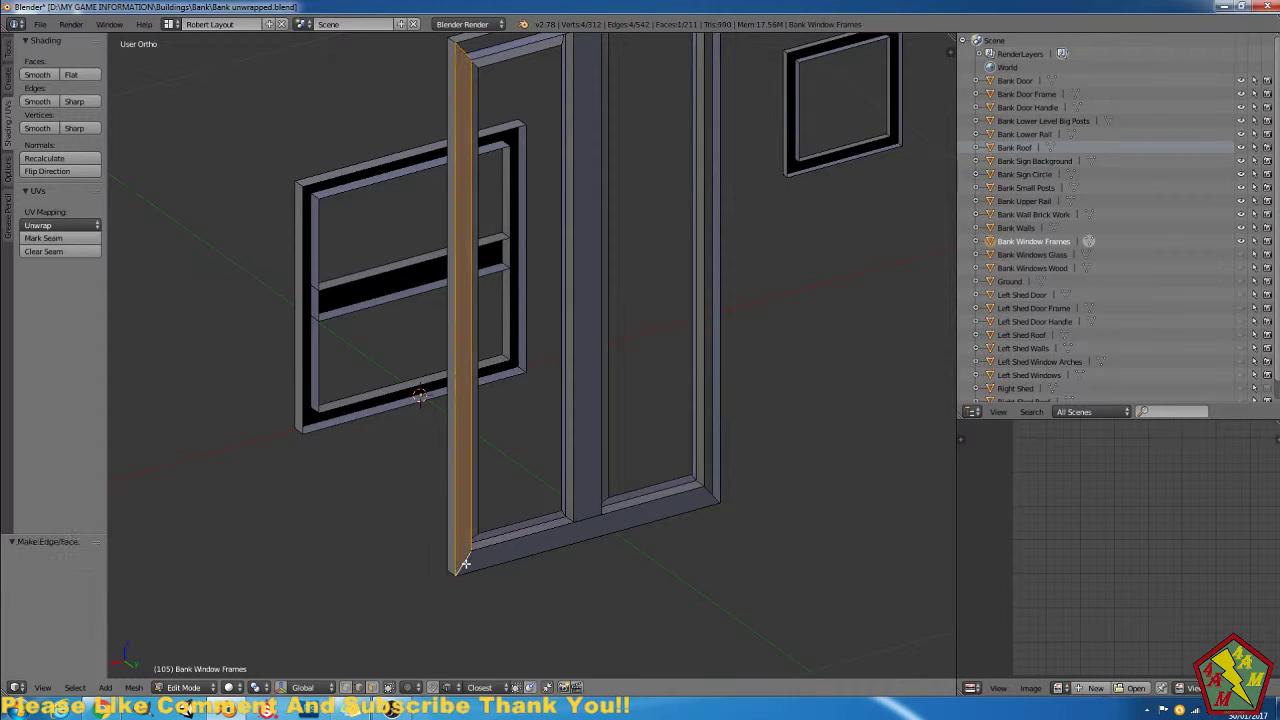
key(a)
Fill the right upright of the tall frame with a new face between its outer and inner front edges.
click(722, 455)
click(704, 416)
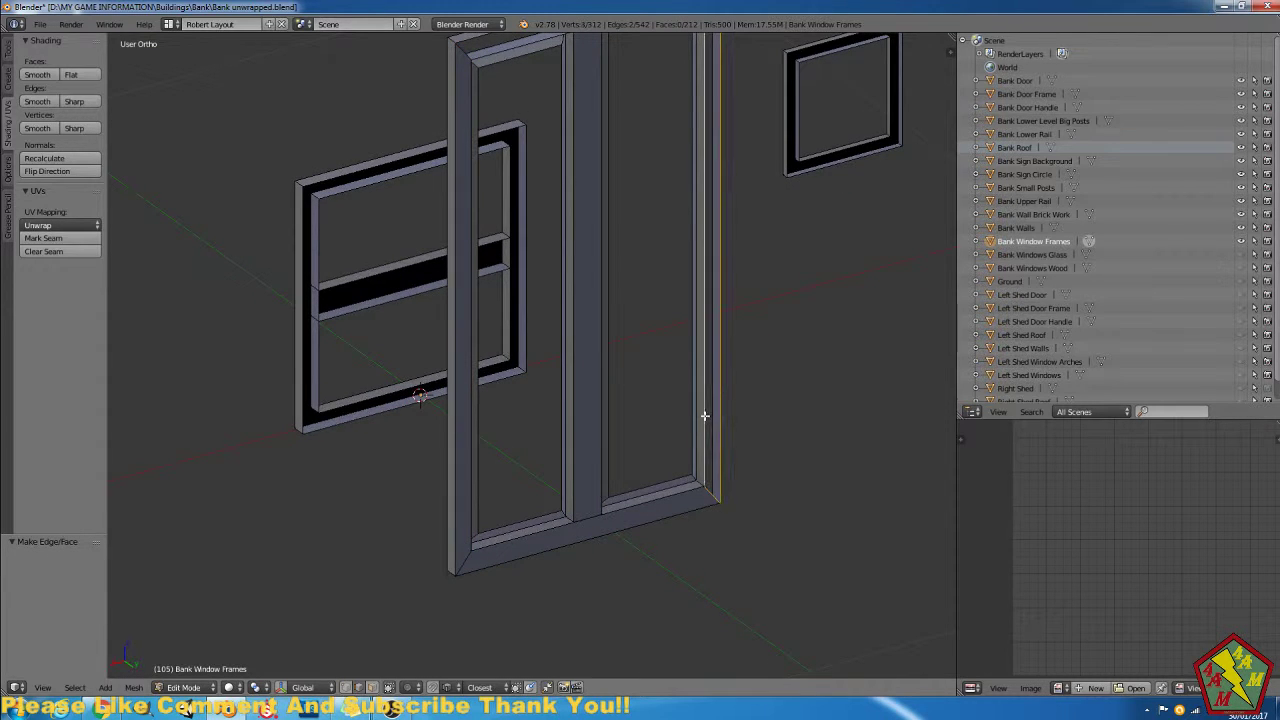
shift+scroll(704, 350, up, 5)
shift+click(688, 102)
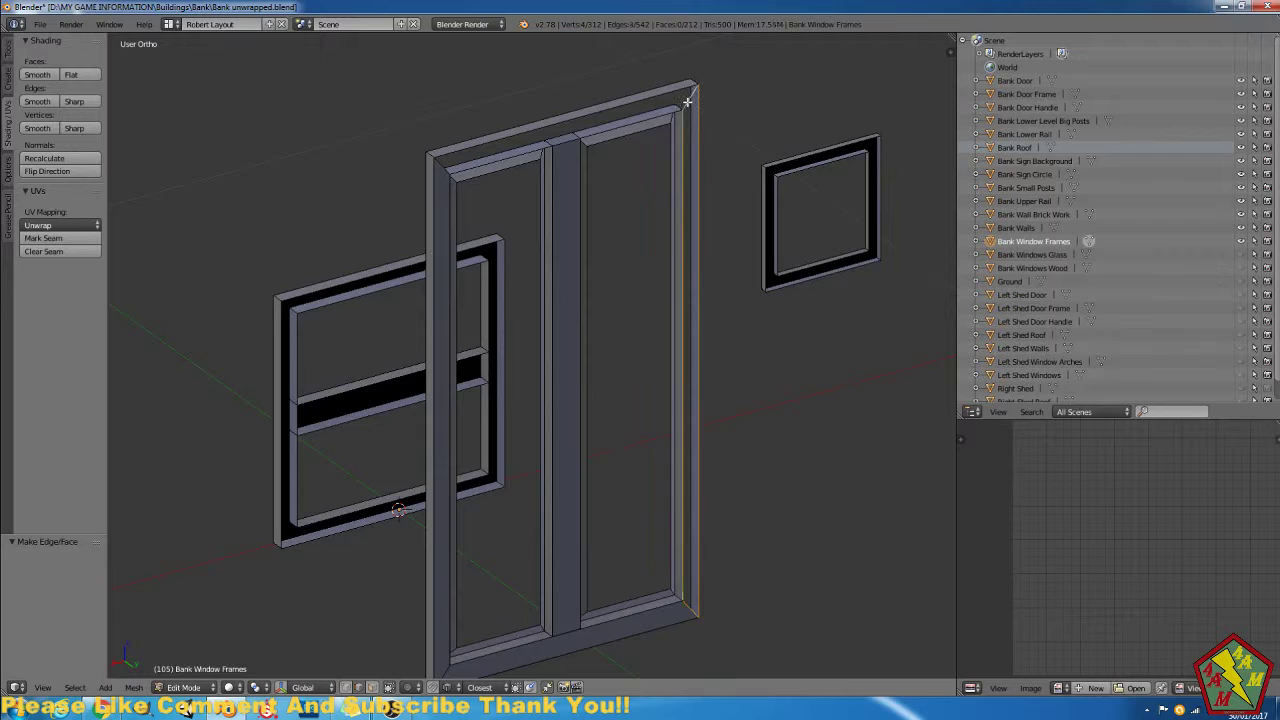
key(f)
key(a)
Fill the top rail of the tall frame with a new face between the two mitred corners.
click(686, 98)
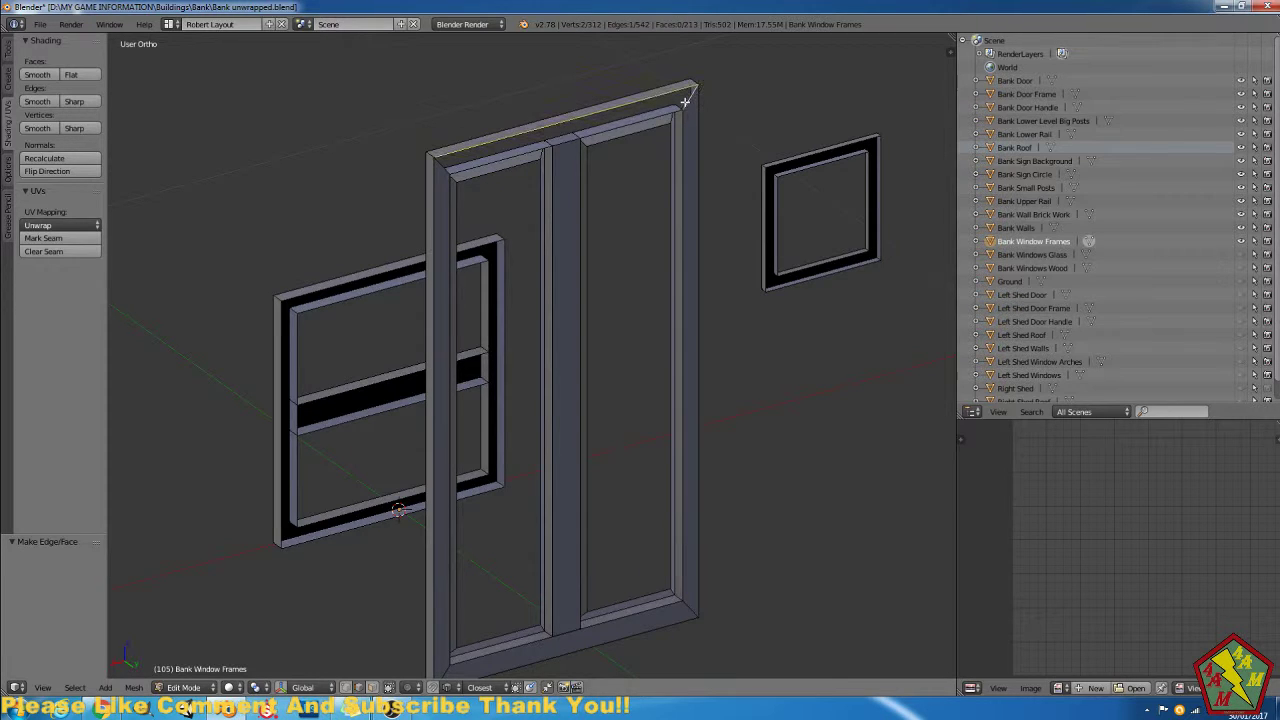
shift+click(640, 119)
shift+click(444, 164)
key(f)
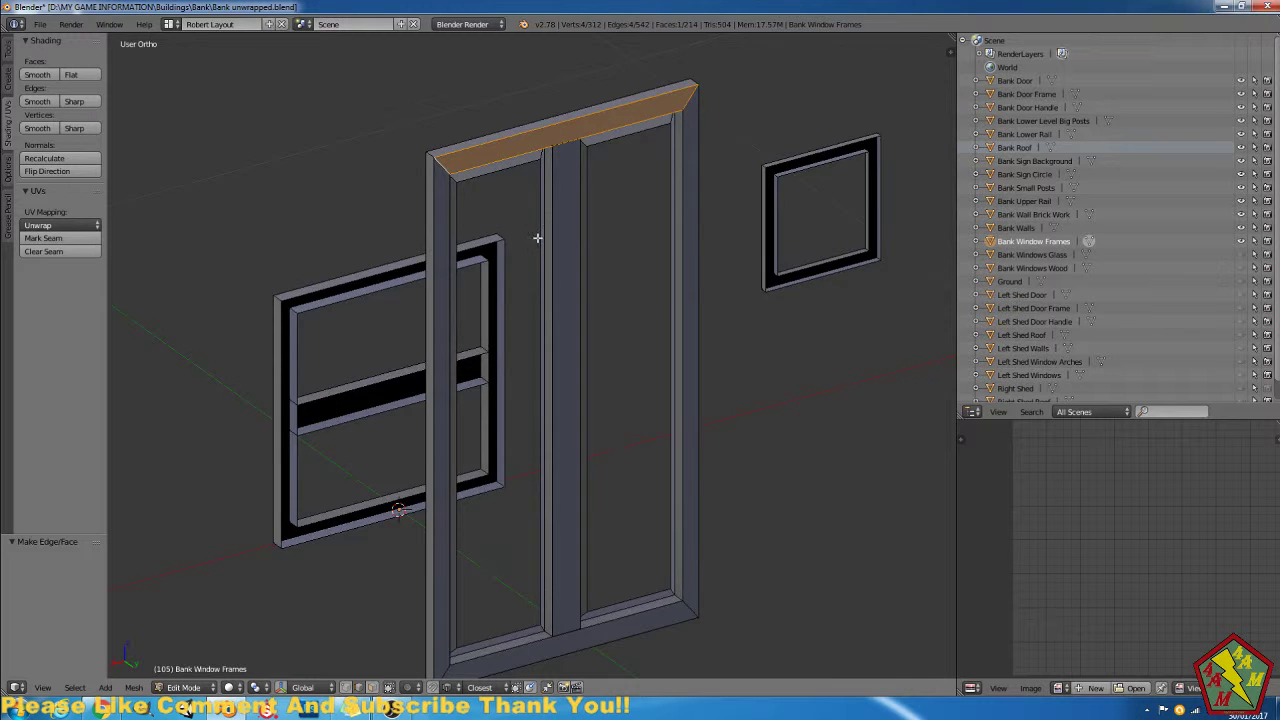
Mark seams along the edge loops through all four mitred corners of the tall front frame.
middle_drag(537, 237, 500, 257)
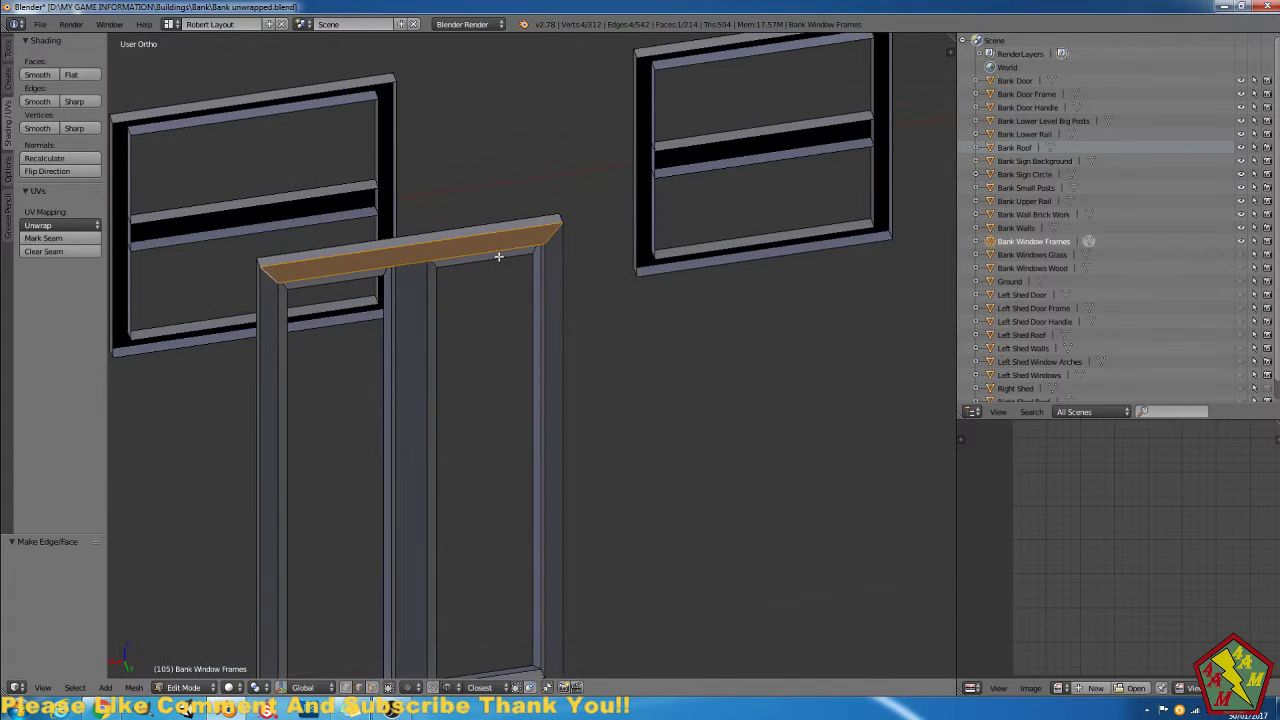
click(272, 276)
right_click(296, 266)
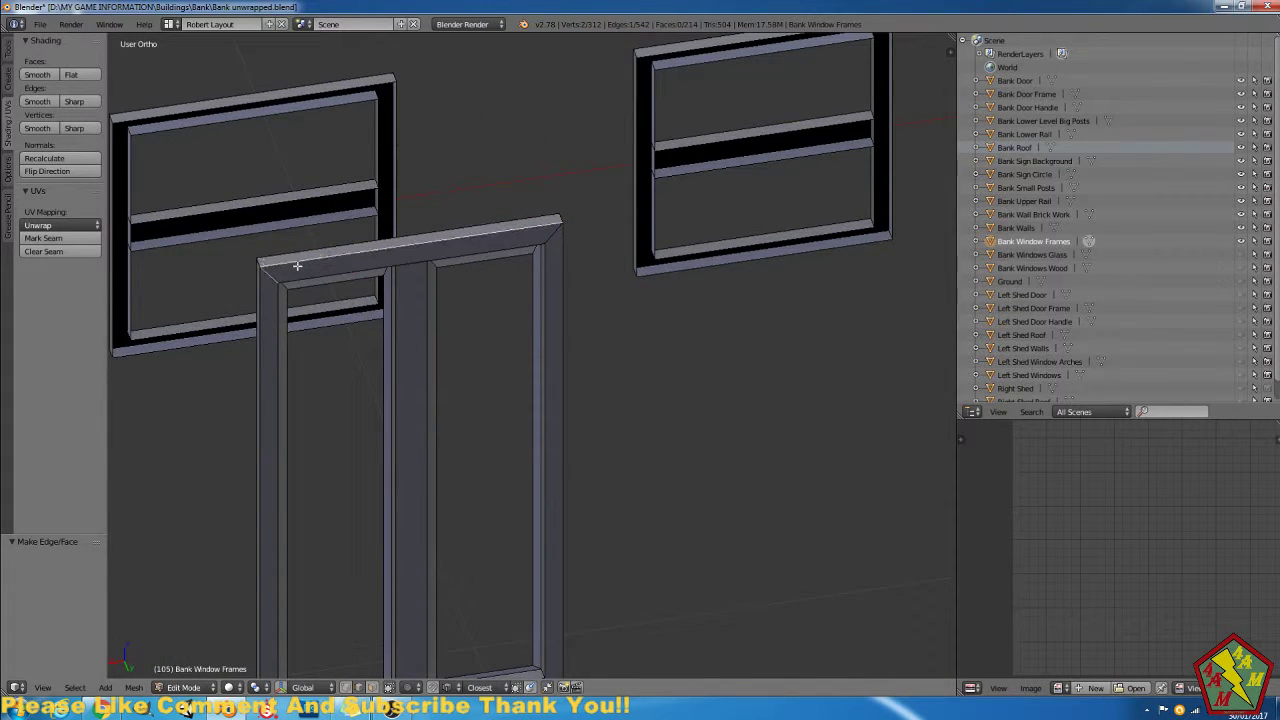
right_click(272, 271)
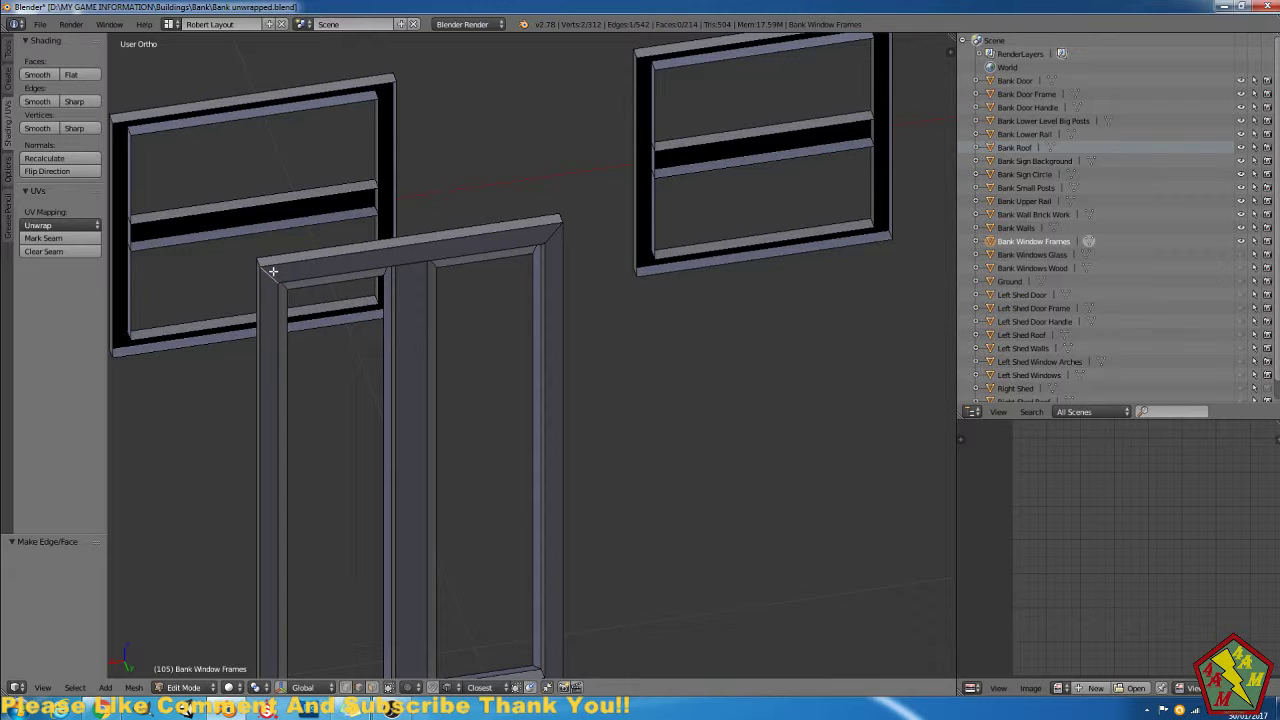
alt+shift+right_click(552, 238)
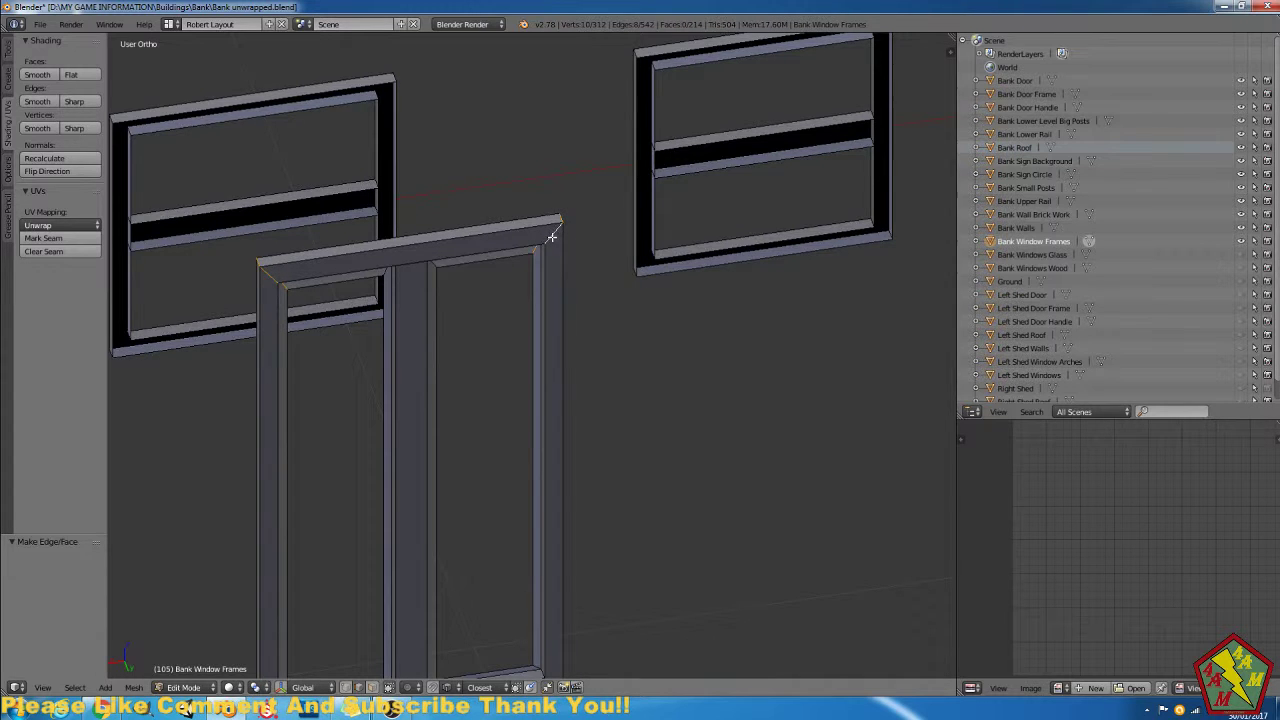
shift+middle_drag(574, 538, 634, 360)
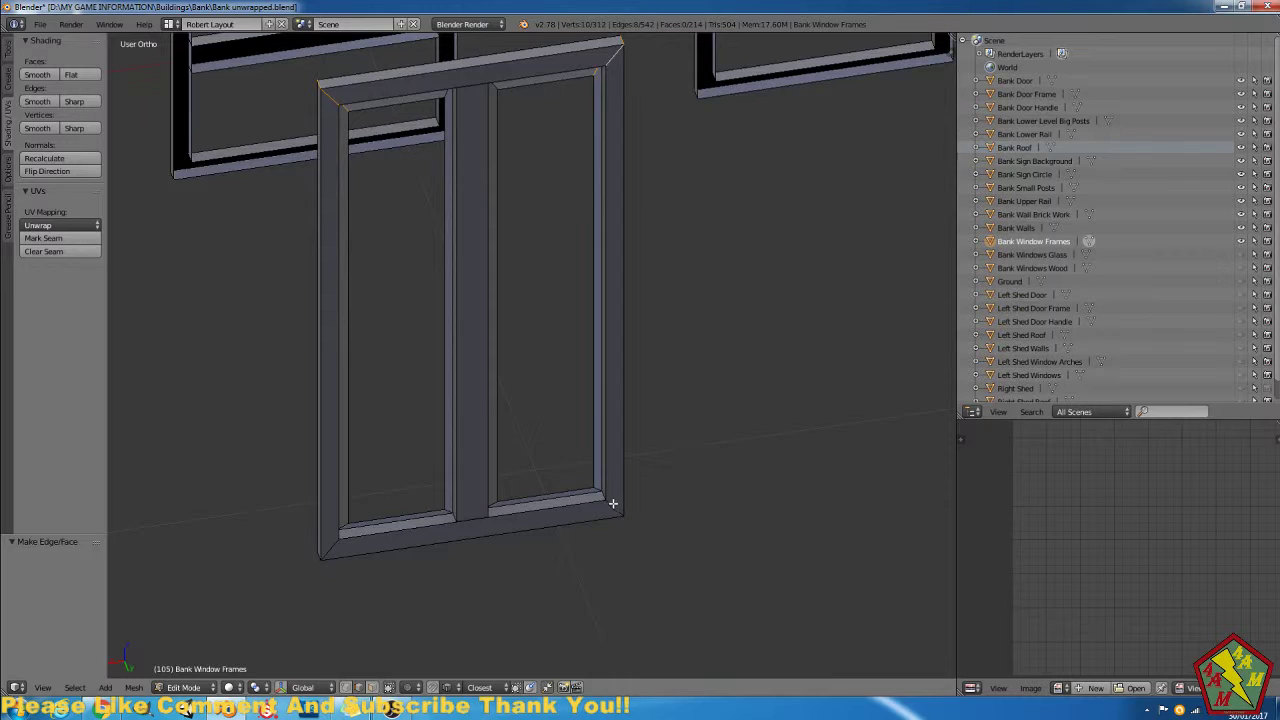
alt+shift+right_click(612, 506)
alt+shift+right_click(336, 539)
click(78, 239)
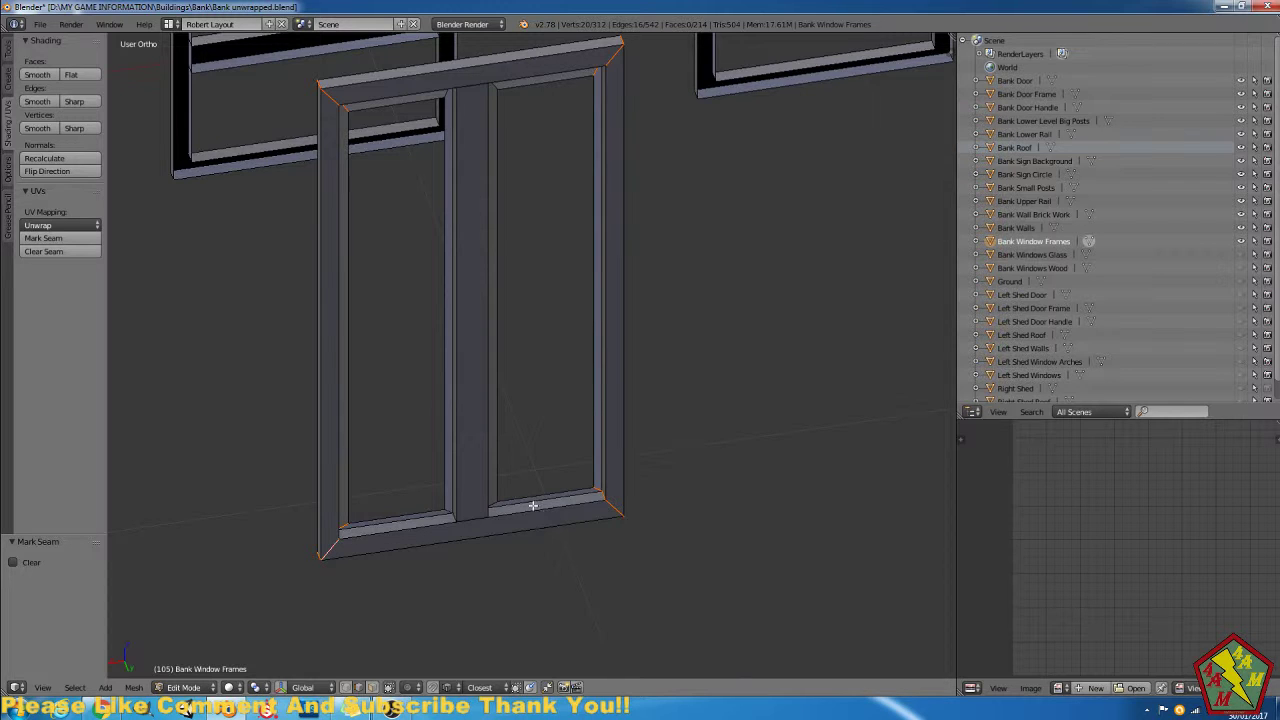
Mark seams around the rear edge loops of both pane openings in the tall front frame.
middle_drag(622, 500, 557, 506)
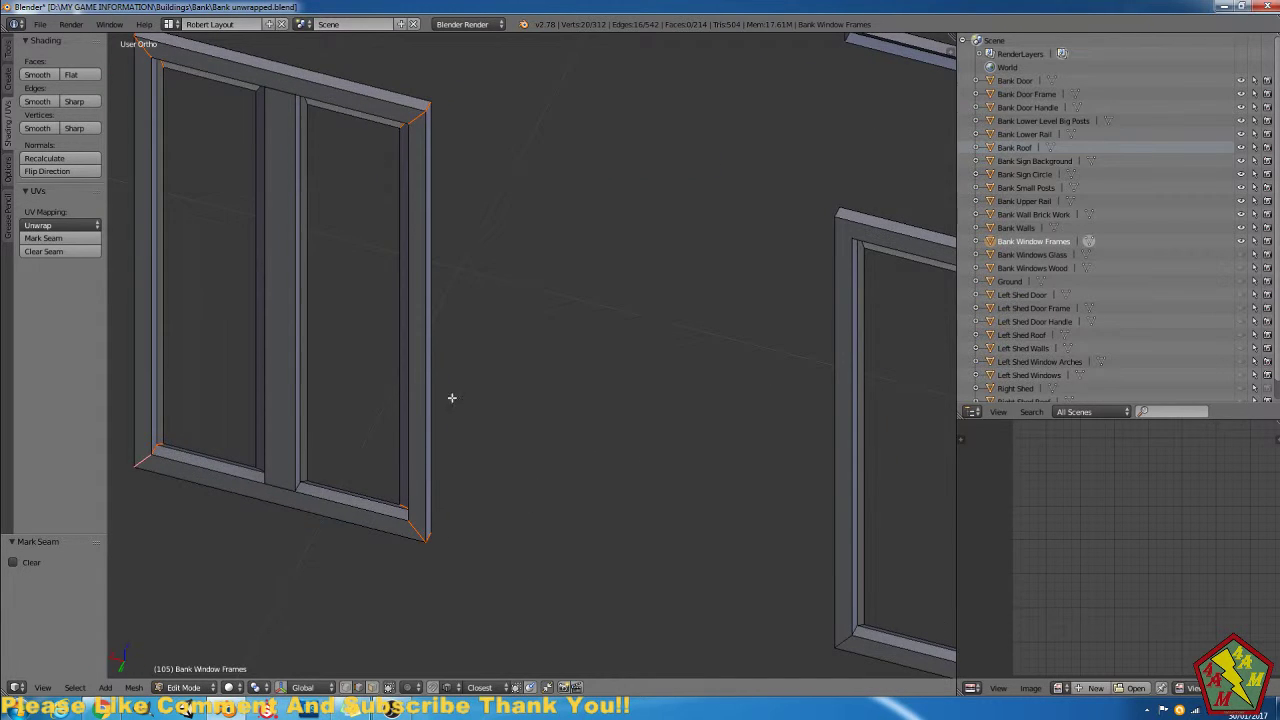
middle_drag(440, 177, 506, 217)
alt+right_click(510, 217)
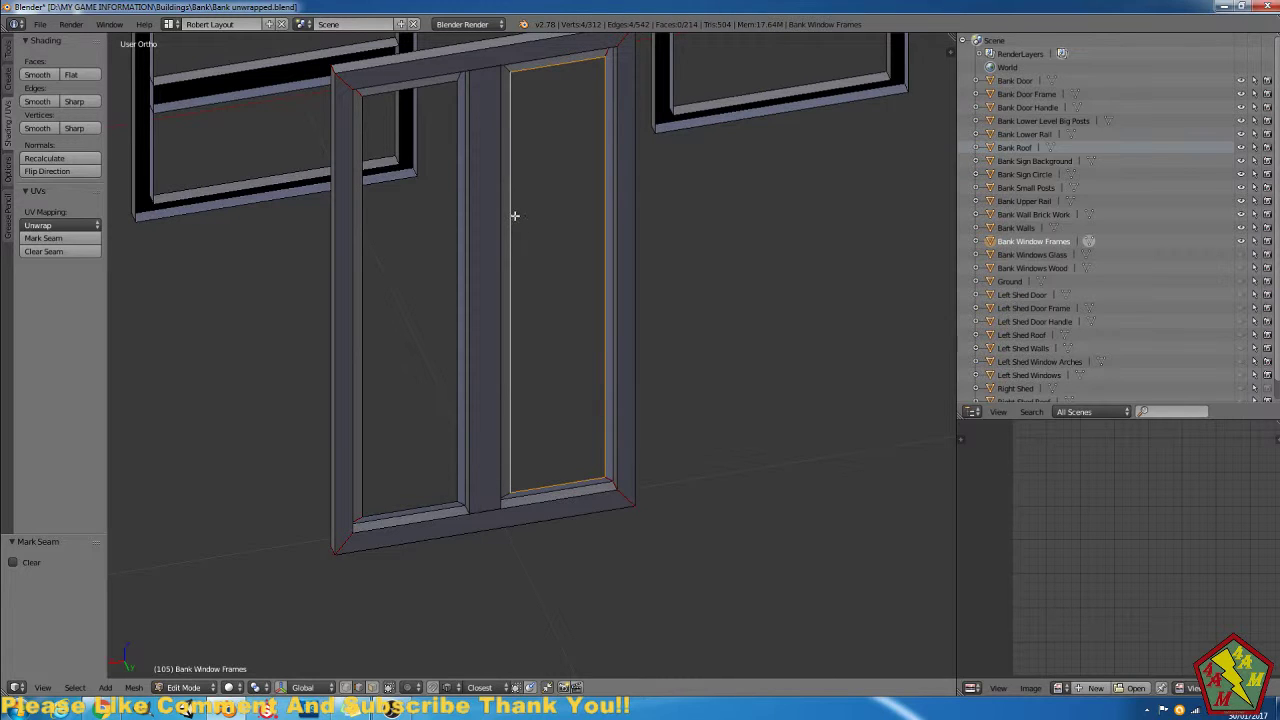
alt+shift+right_click(462, 229)
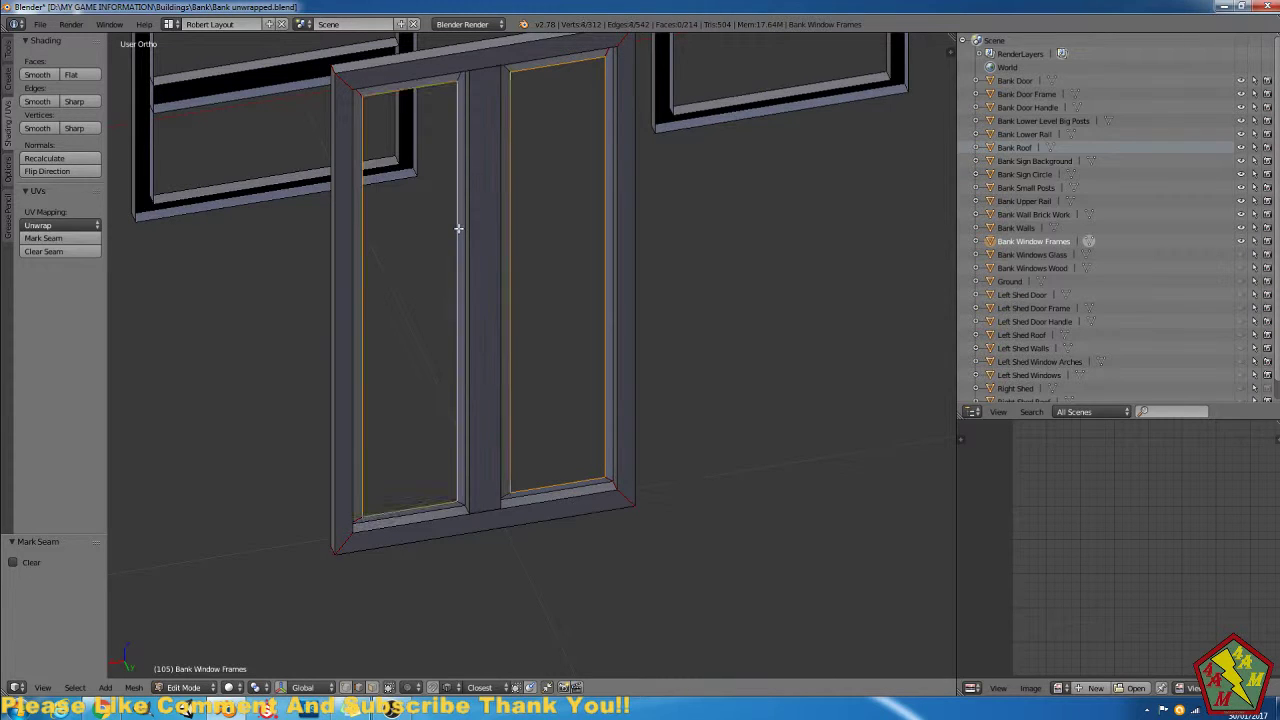
click(71, 240)
Delete only the hidden face at the bottom end of the tall front frame's central mullion.
right_click(483, 507)
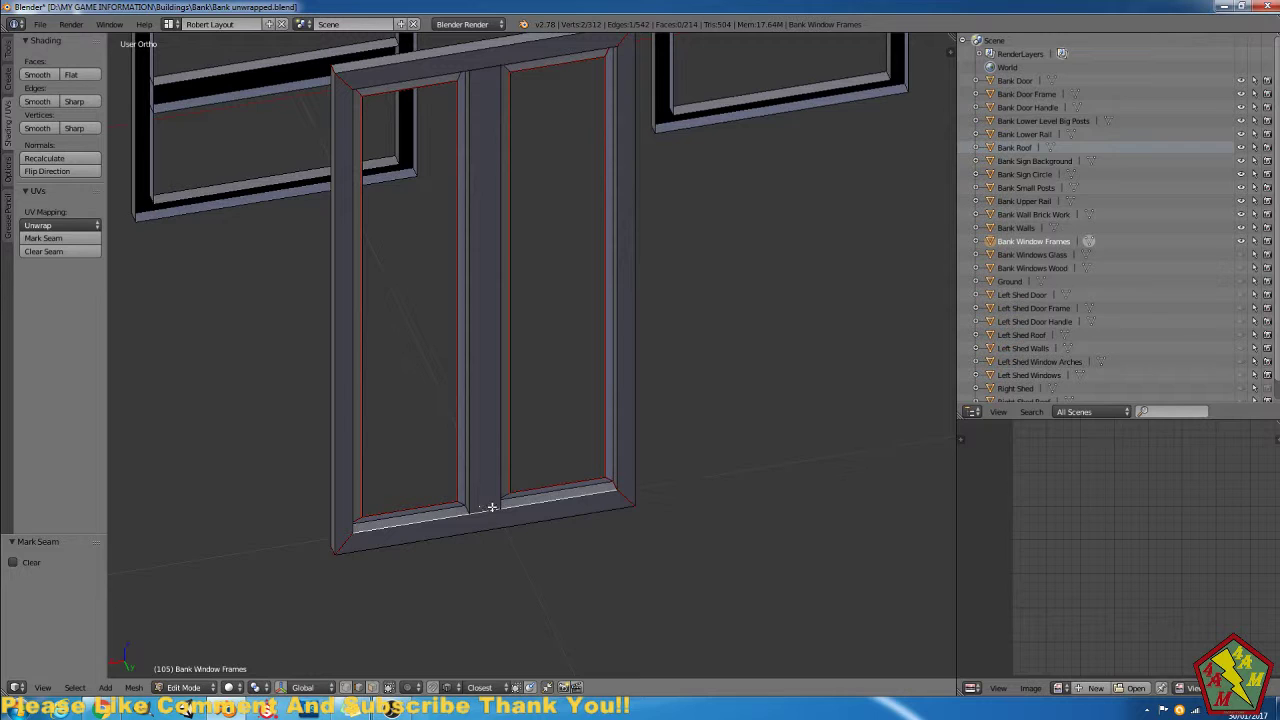
scroll(486, 523, up, 2)
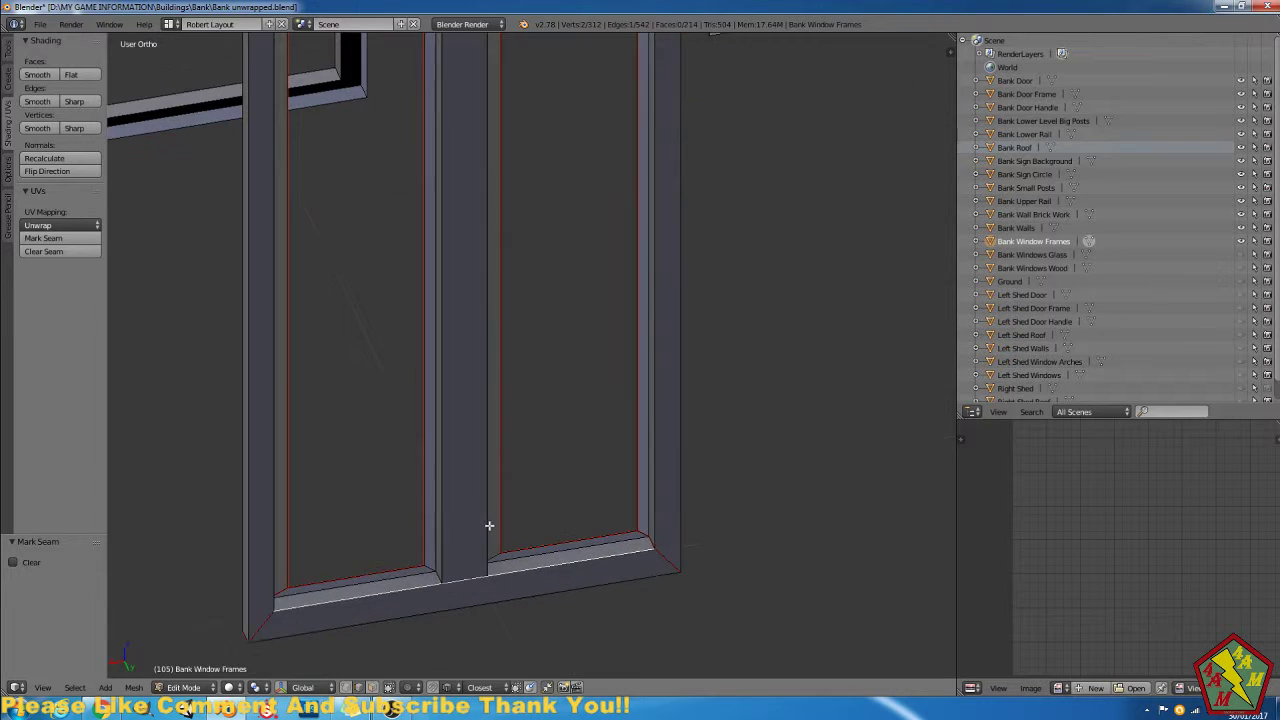
shift+middle_drag(494, 549, 524, 395)
scroll(524, 395, up, 3)
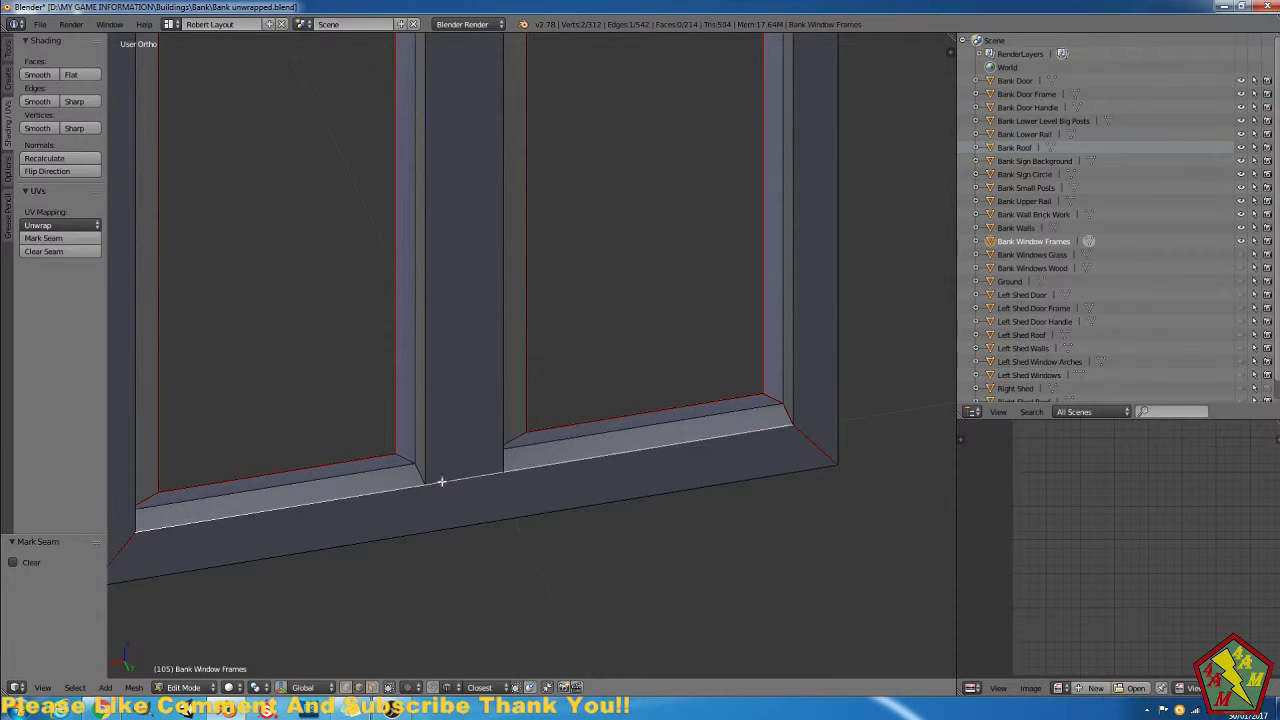
click(372, 687)
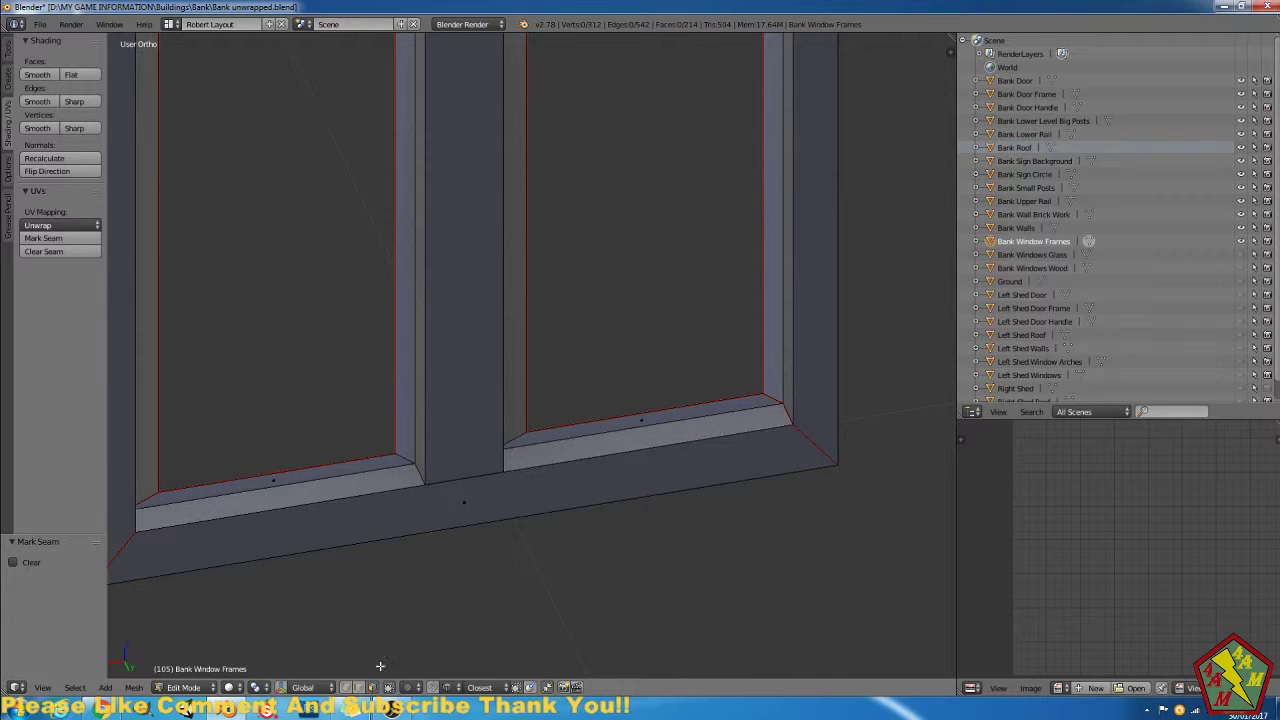
key(z)
right_click(464, 468)
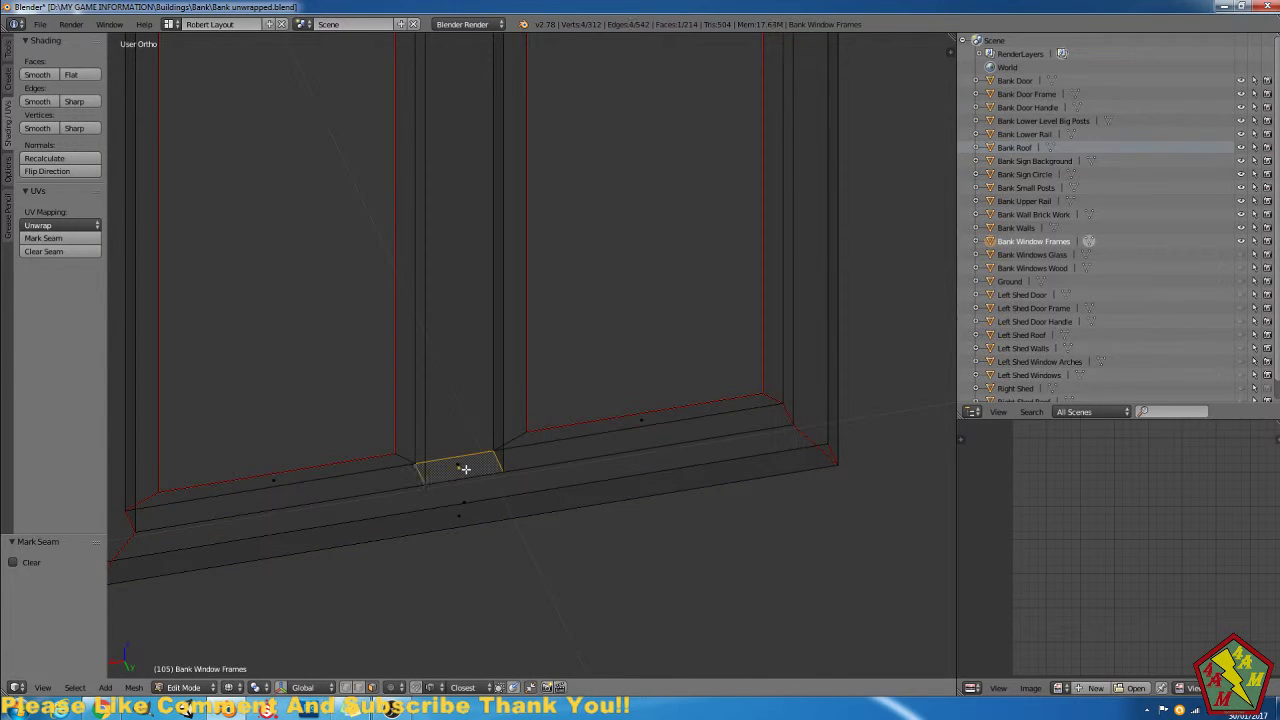
key(x)
click(464, 468)
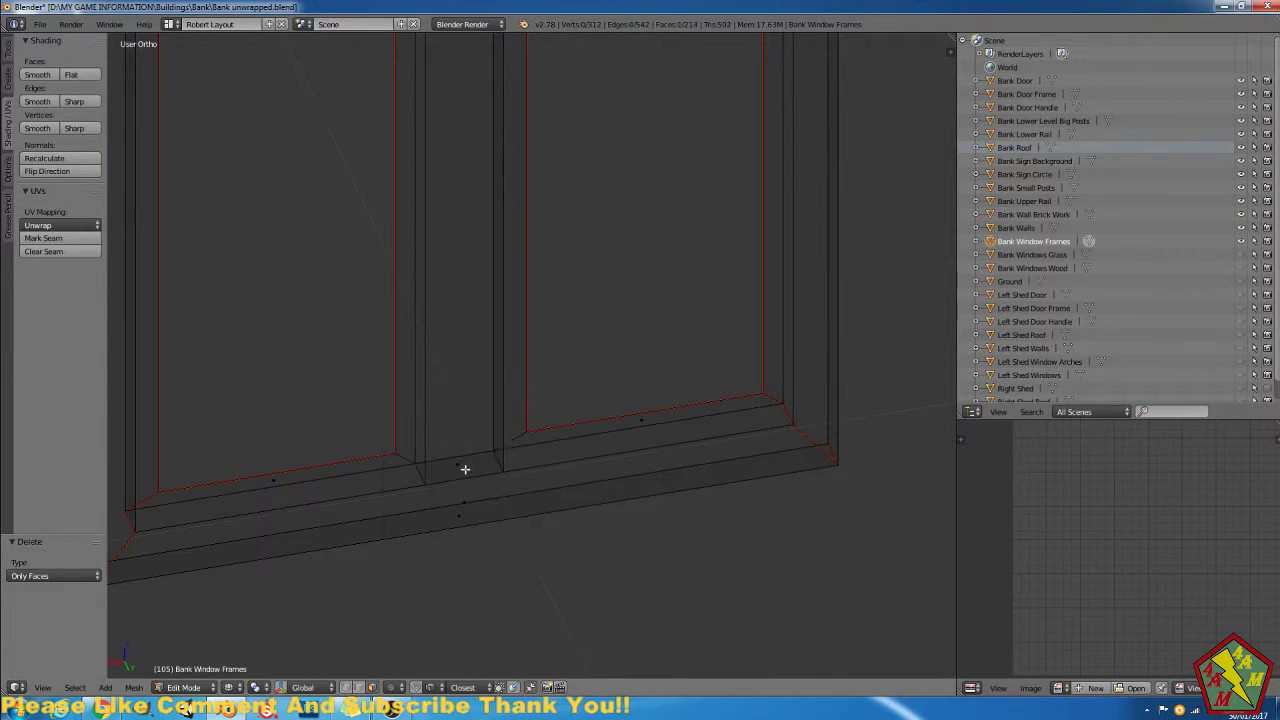
Delete only the hidden face at the top end of the central mullion and return to solid shading.
scroll(486, 439, down, 2)
scroll(486, 439, down, 2)
shift+middle_drag(504, 232, 509, 515)
scroll(505, 345, up, 3)
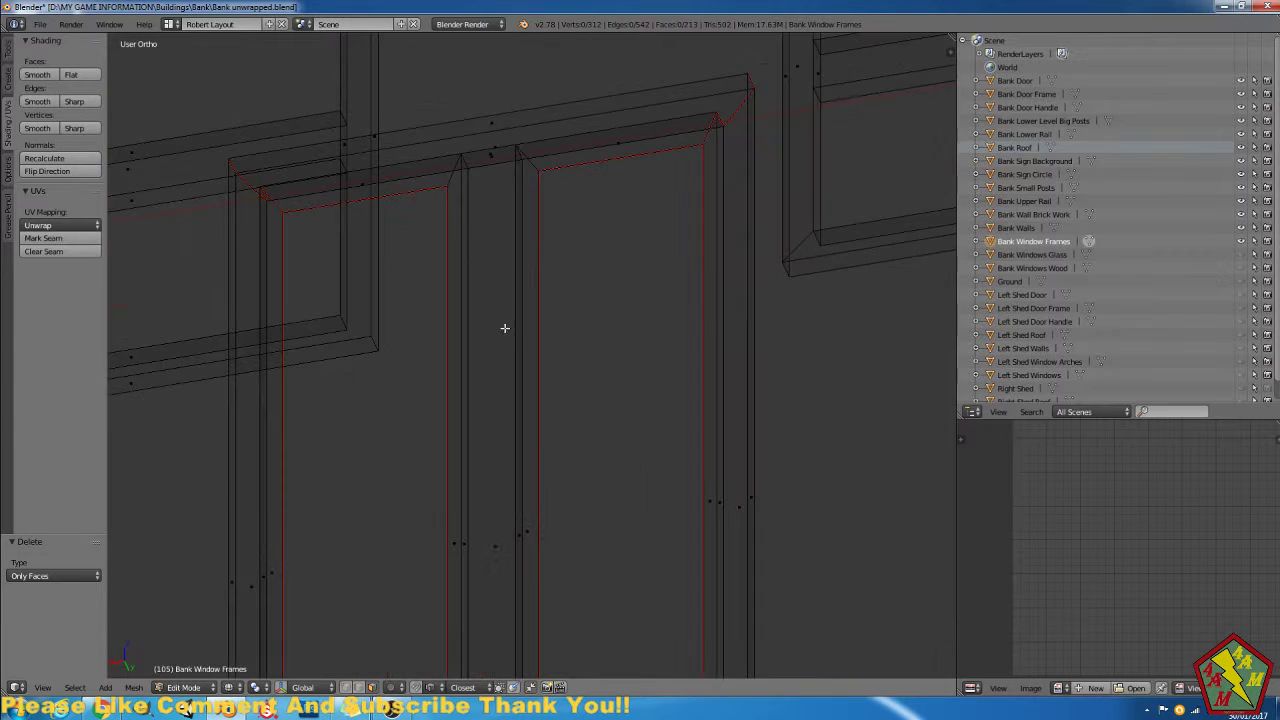
shift+middle_drag(507, 222, 513, 384)
scroll(512, 383, up, 3)
alt+right_click(480, 289)
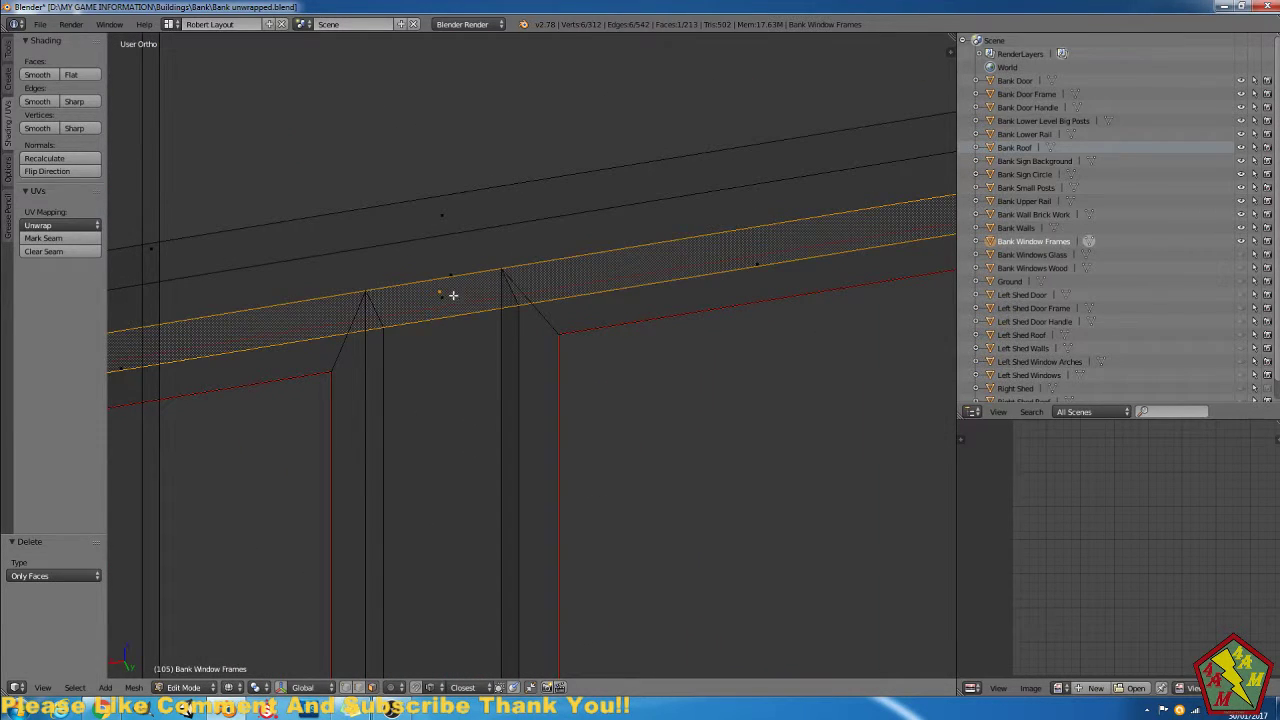
right_click(448, 300)
key(x)
click(448, 314)
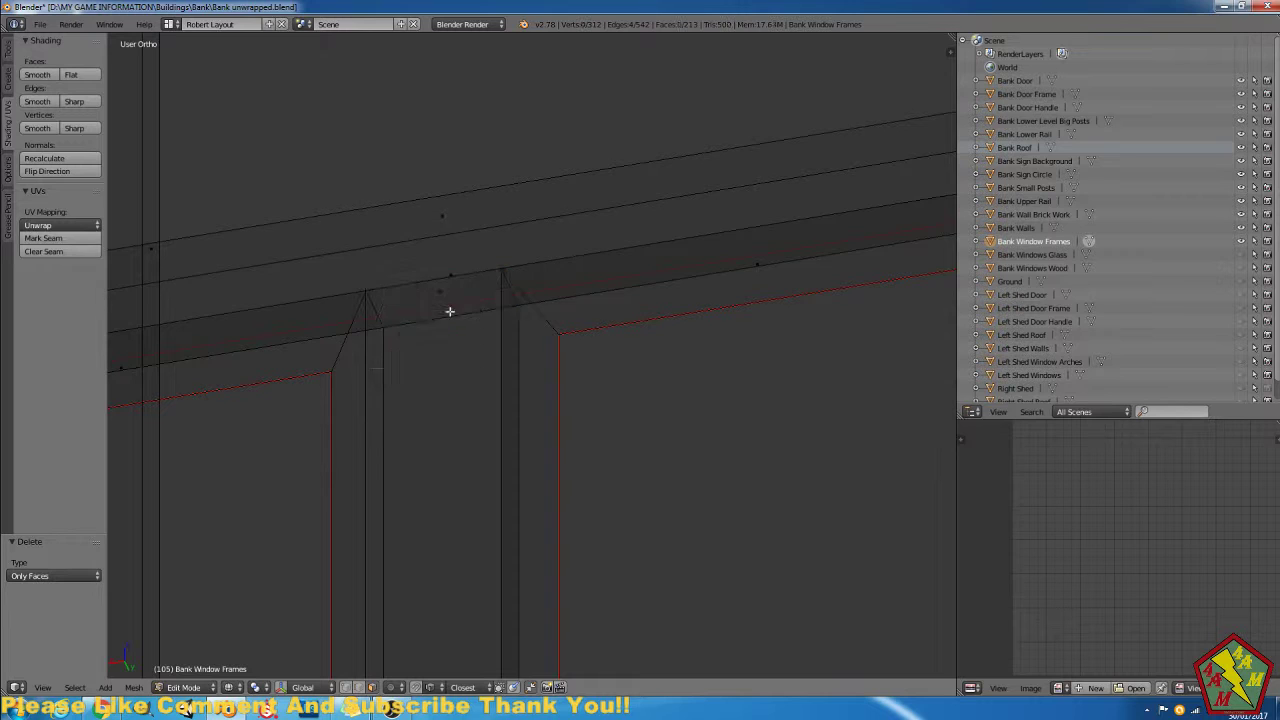
scroll(520, 487, down, 3)
key(Tab)
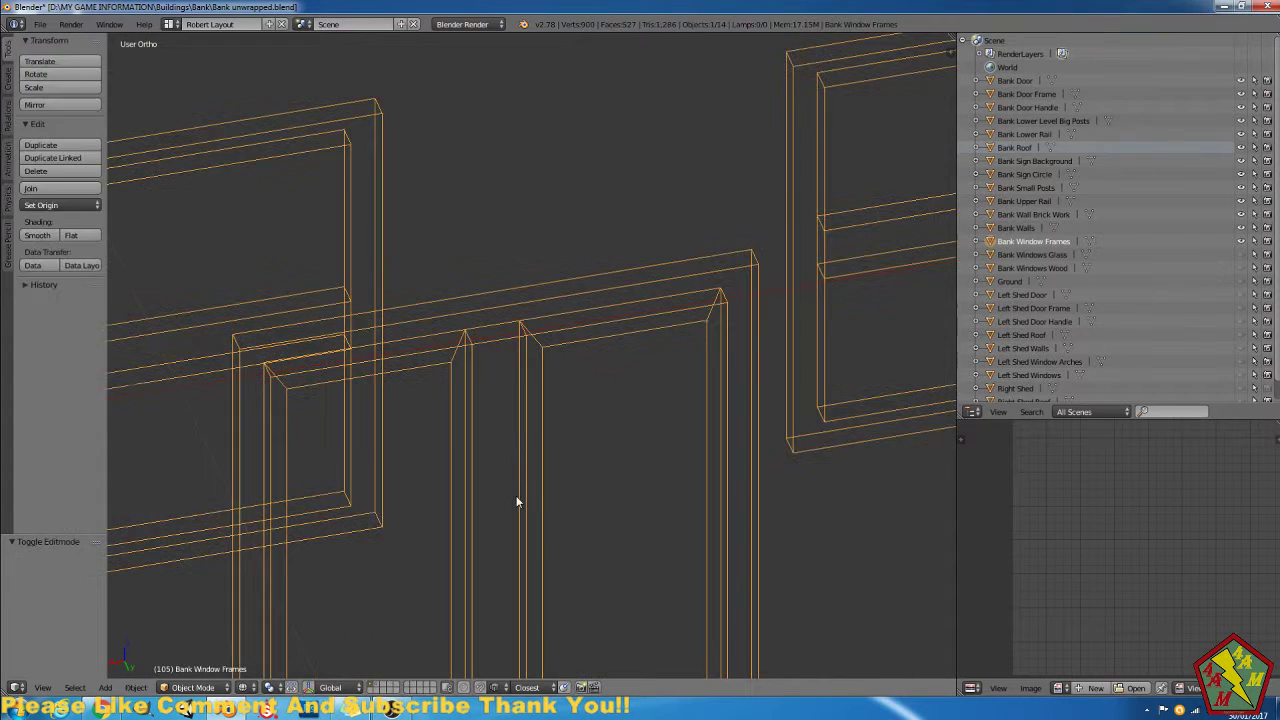
key(Tab)
key(z)
Remove doubles and delete loose geometry across all of the window frames.
mouse_move(546, 561)
middle_down()
mouse_move(540, 507)
mouse_move(557, 467)
mouse_move(552, 482)
middle_up()
scroll(552, 482, down, 15)
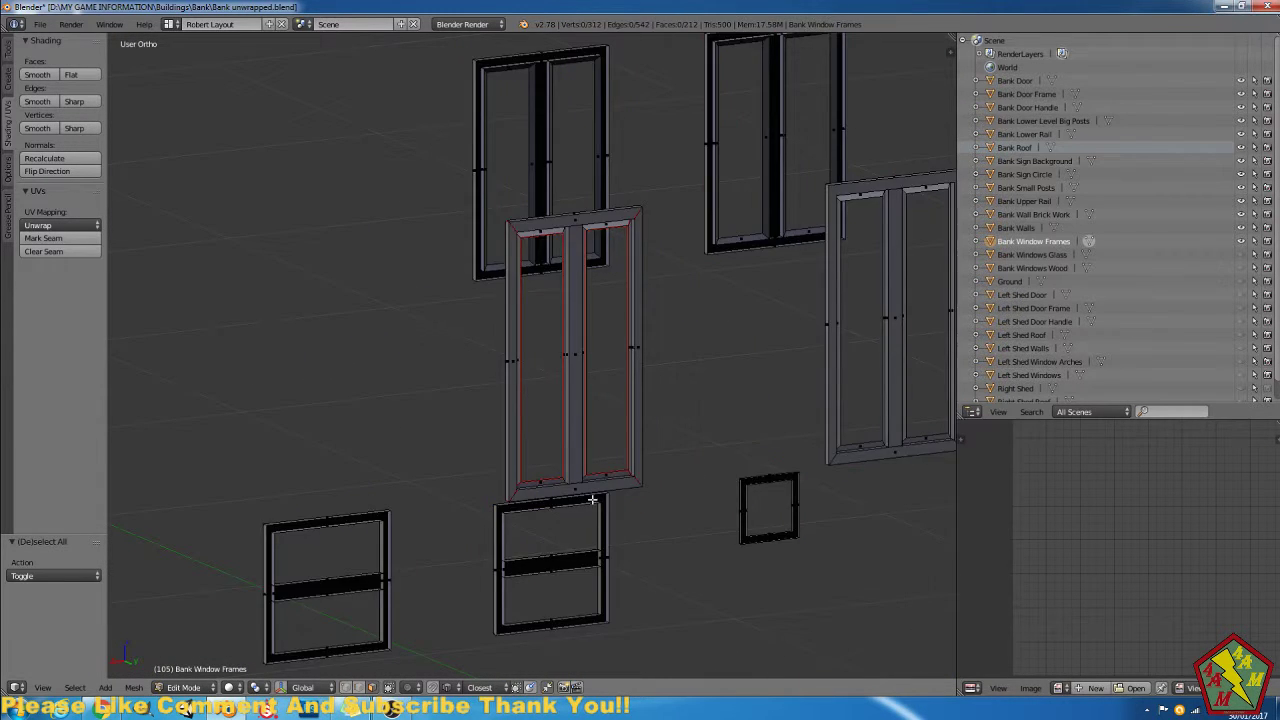
key(a)
right_click(594, 499)
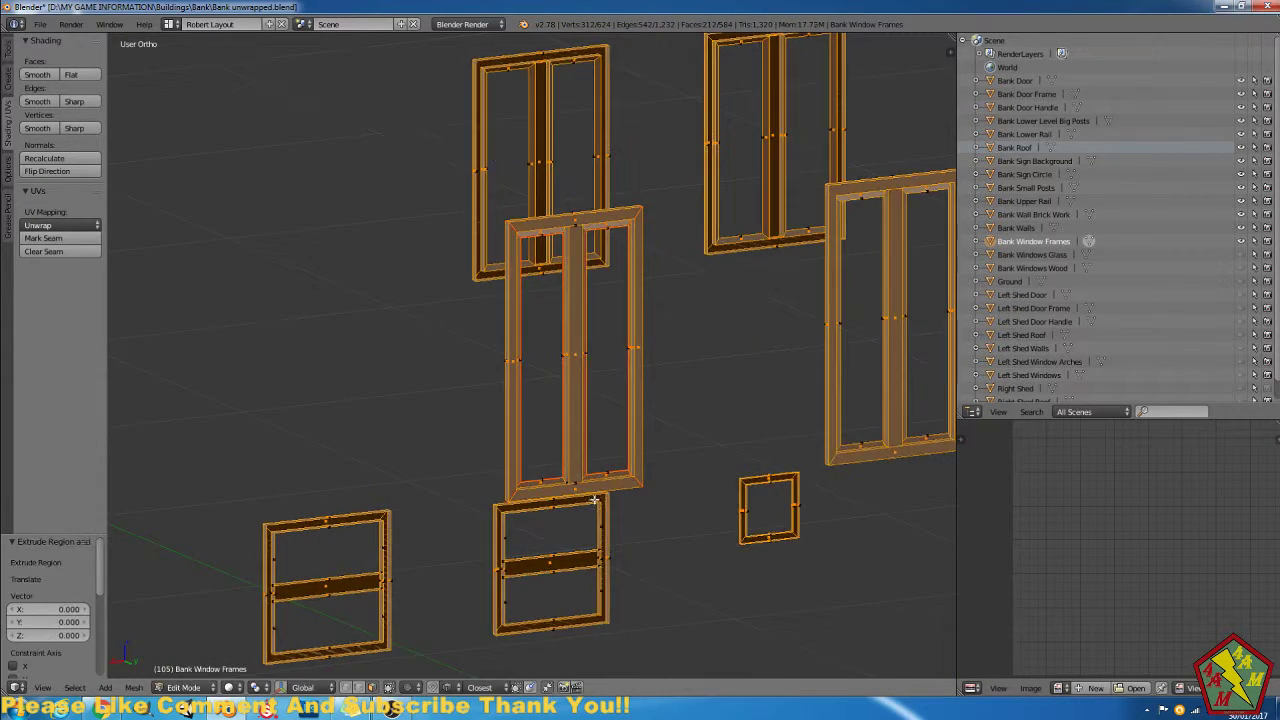
key(ctrl+z)
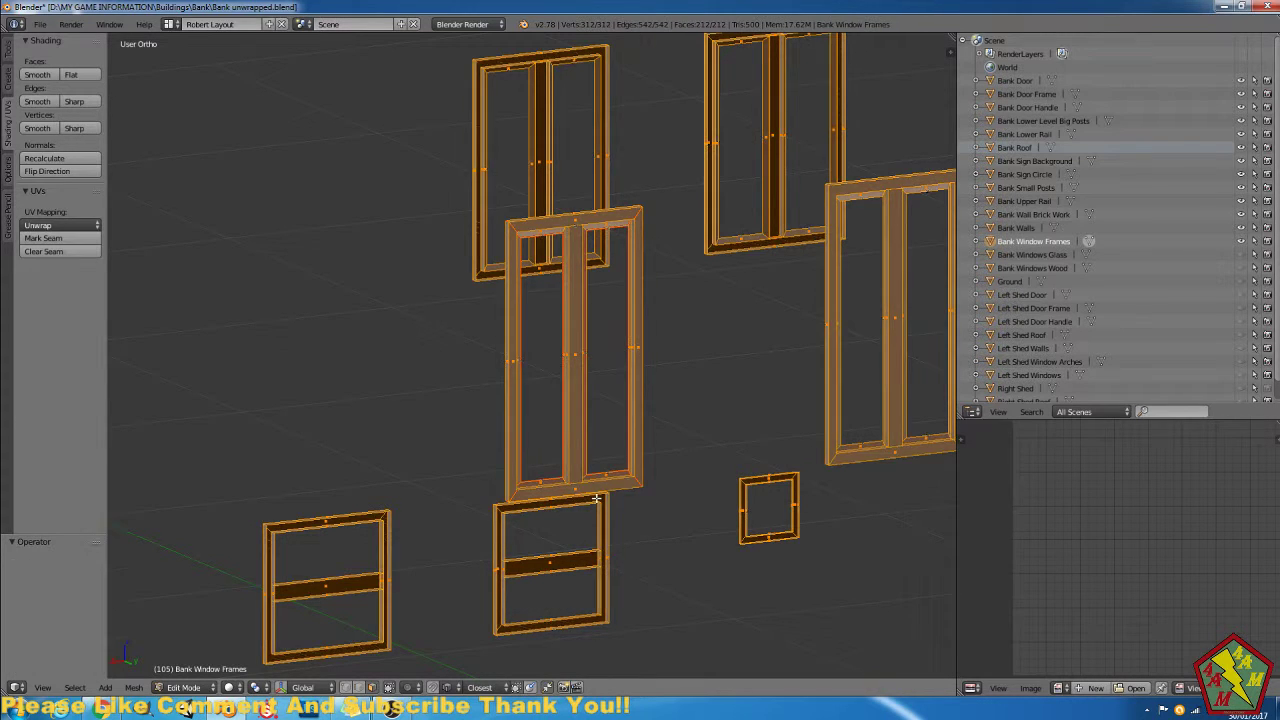
key(w)
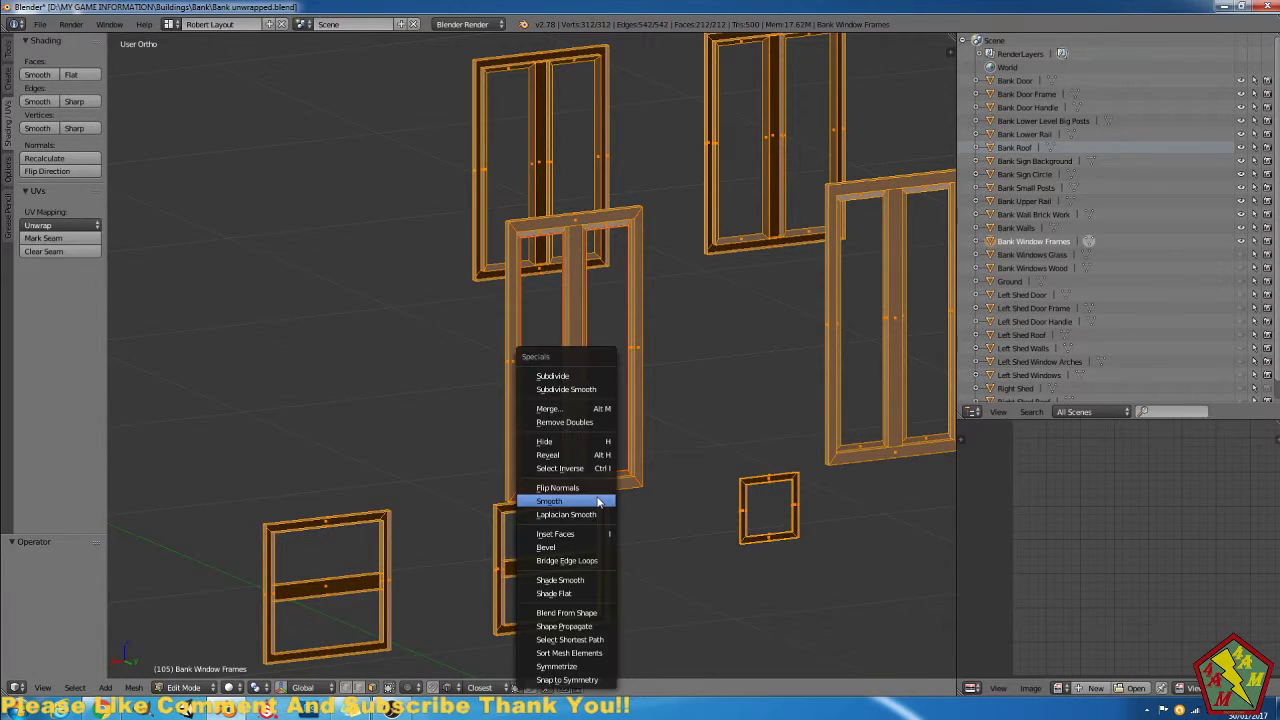
click(565, 424)
click(133, 687)
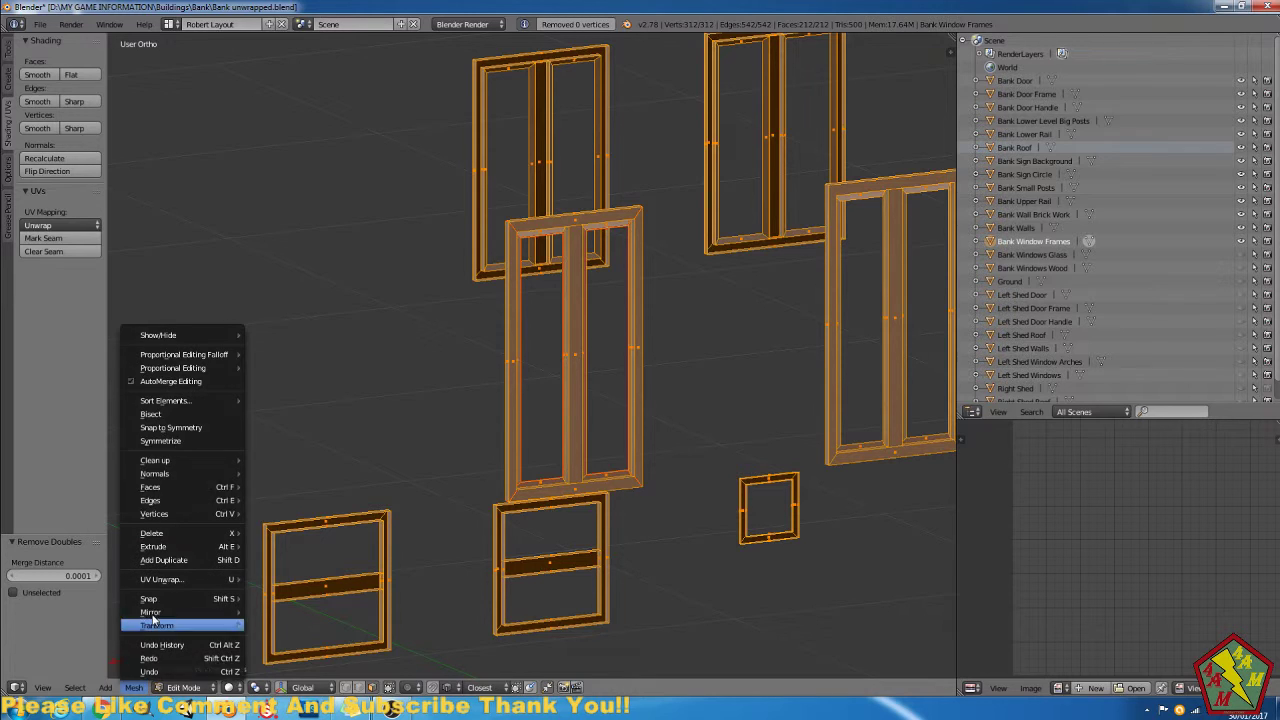
mouse_move(237, 460)
click(288, 460)
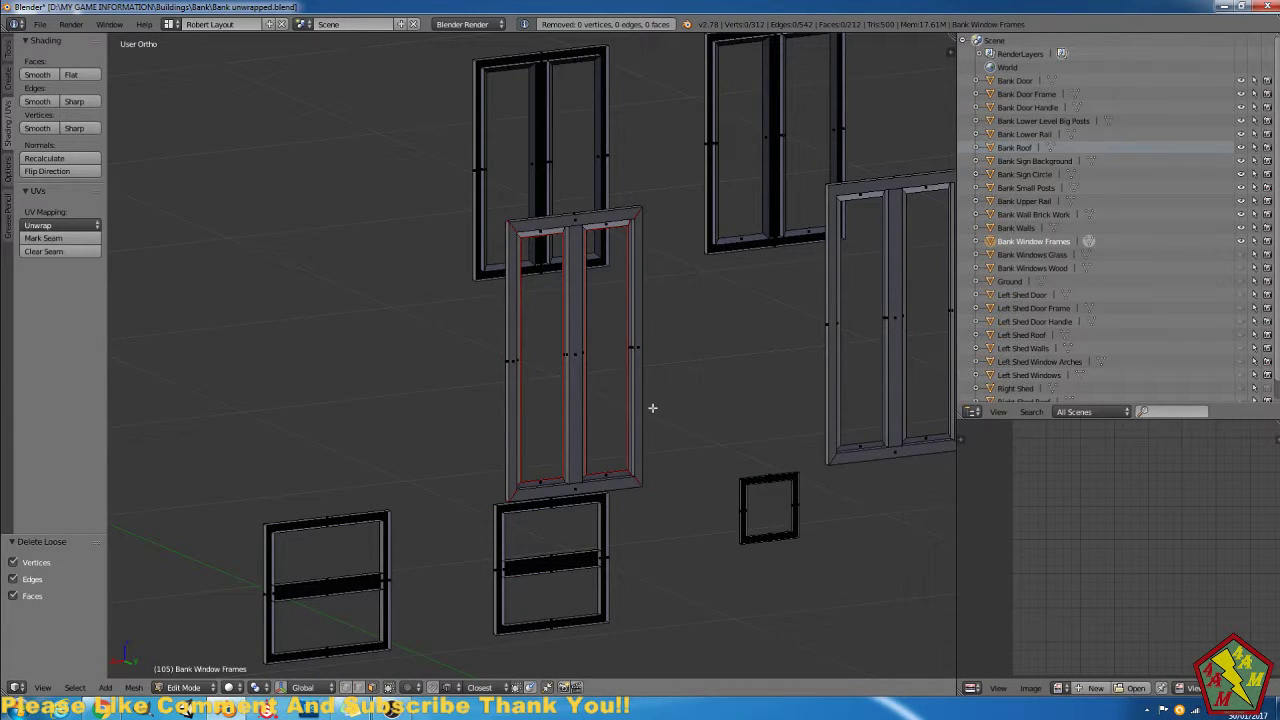
Examine the arrangement of all the window frames from the front and from the back.
scroll(630, 500, up, 2)
scroll(654, 490, down, 2)
key(KP_1)
scroll(662, 468, down, 4)
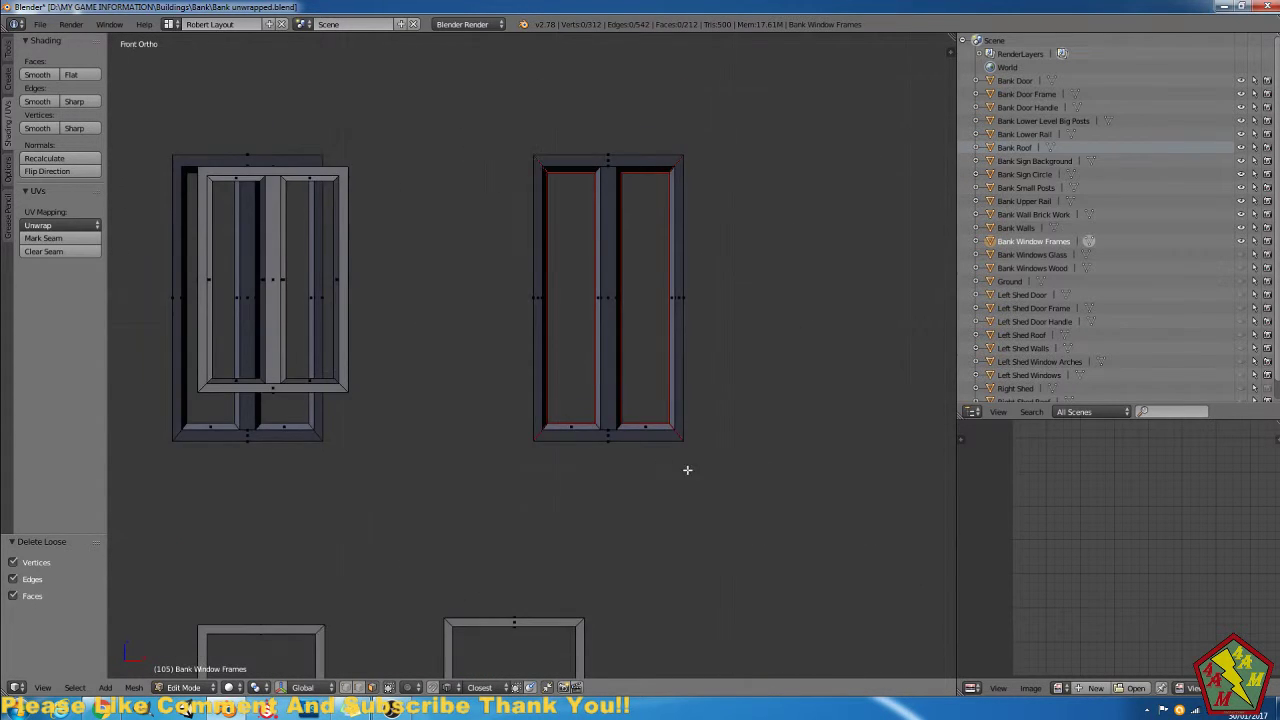
middle_drag(608, 441, 298, 448)
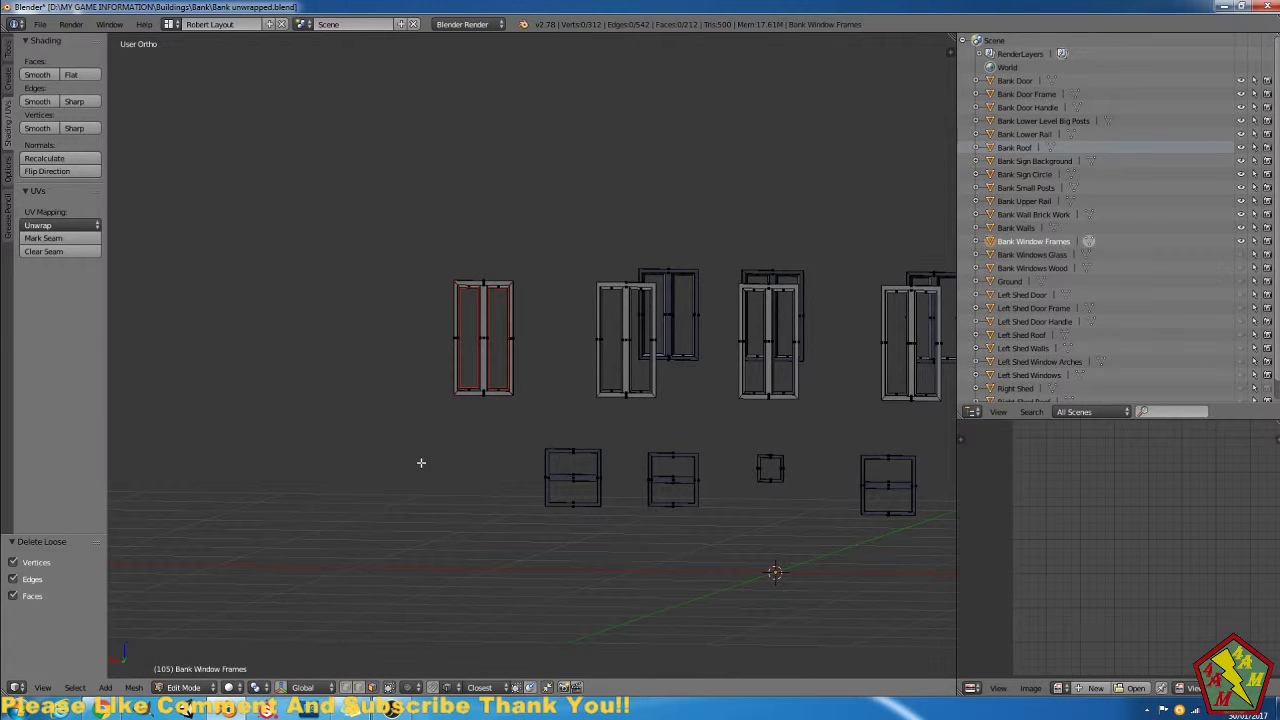
key(ctrl+KP_1)
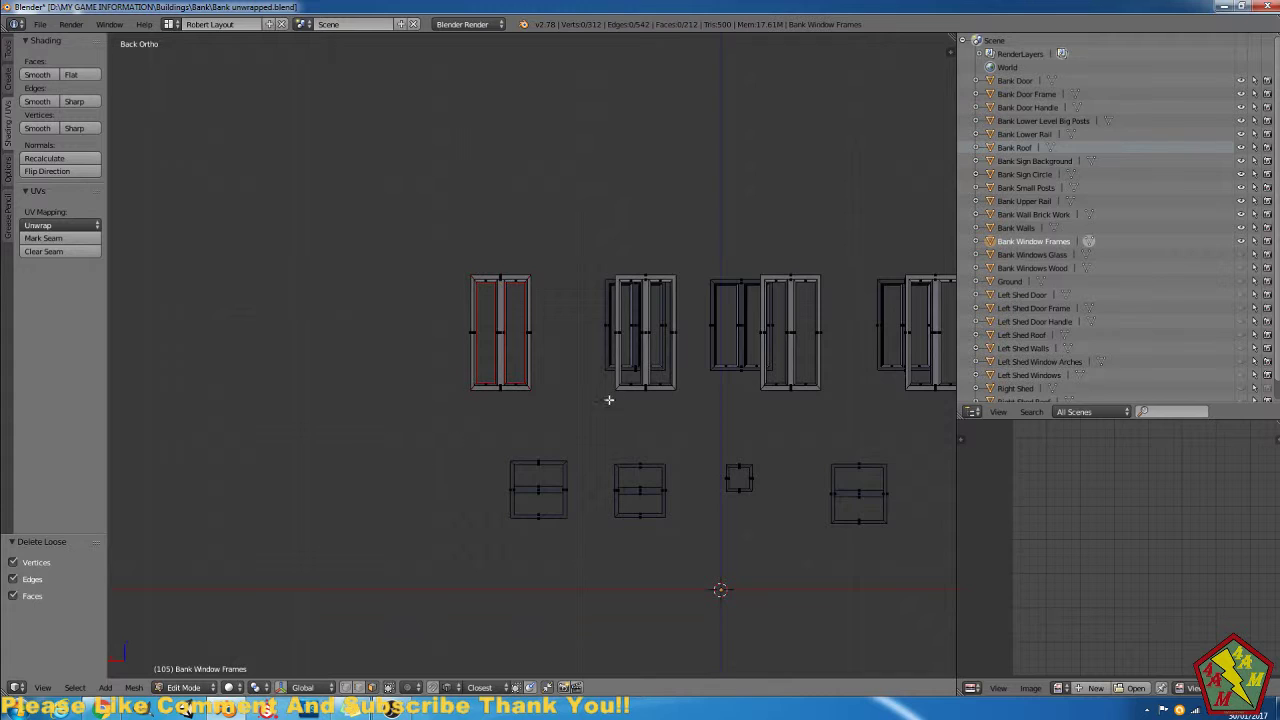
scroll(625, 390, down, 3)
scroll(700, 405, up, 5)
ctrl+scroll(669, 414, up, 3)
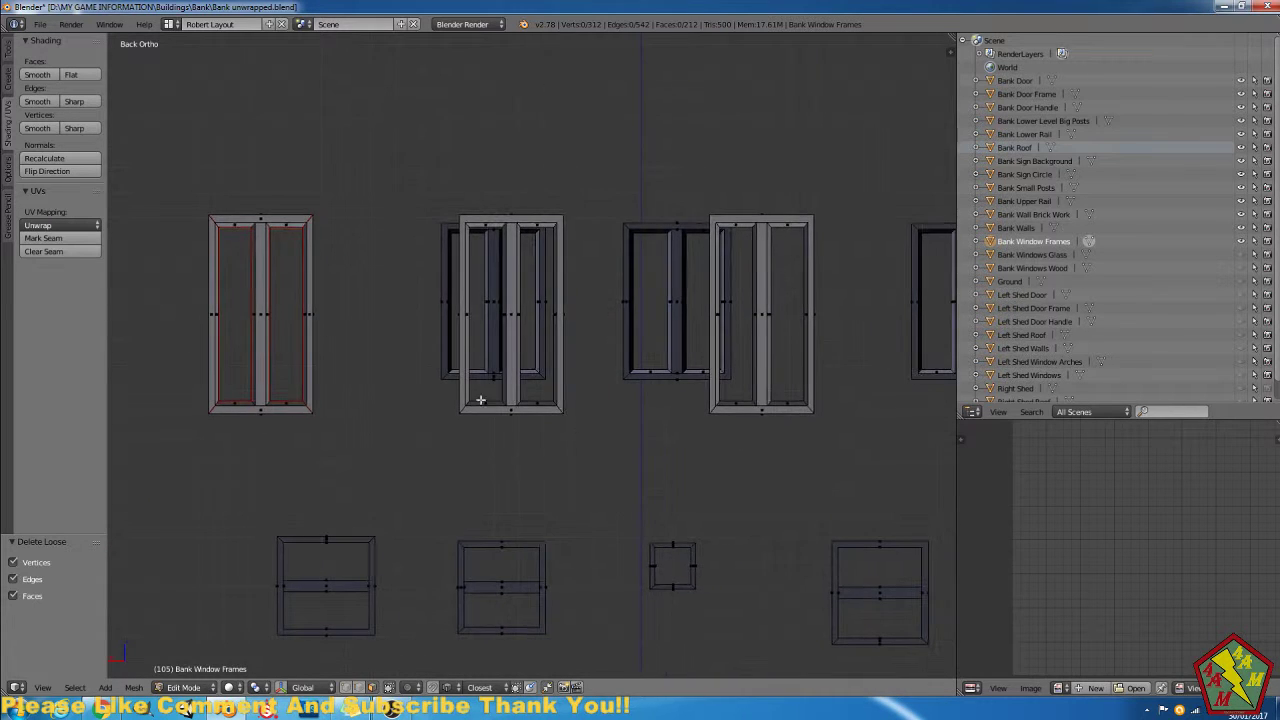
scroll(760, 370, down, 2)
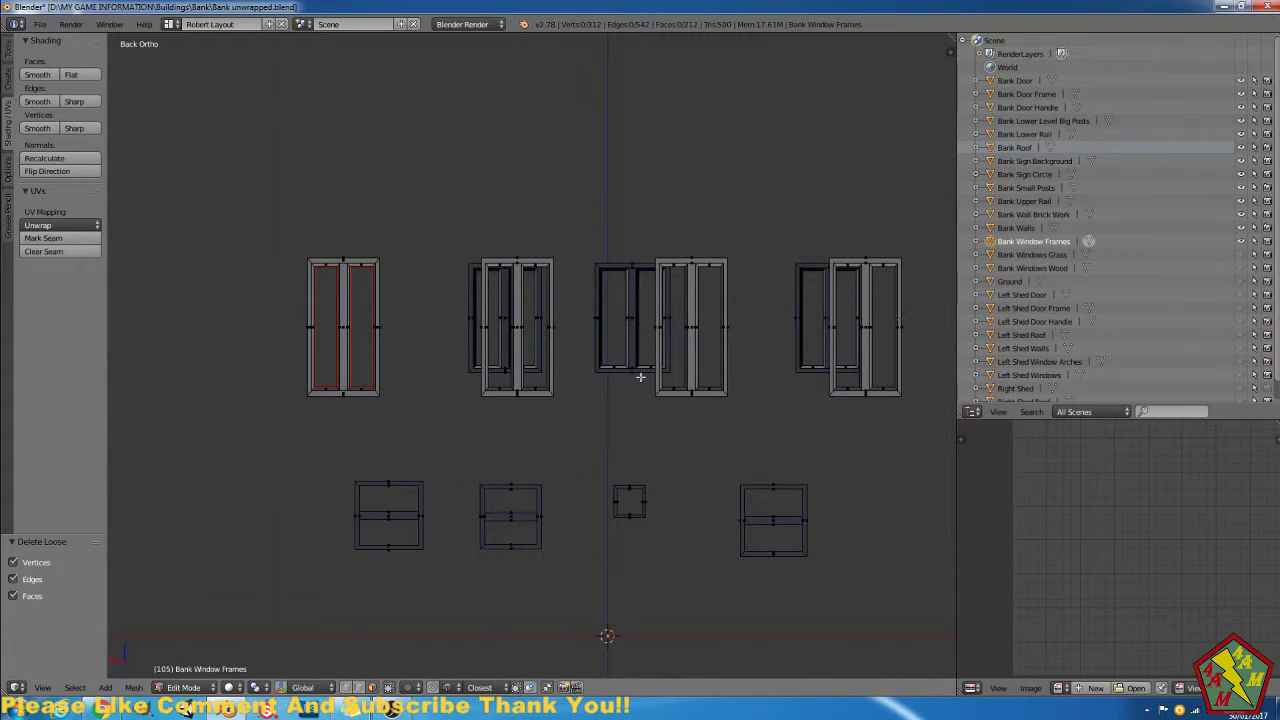
Mark seams on the four short diagonal edges beside the central mullion's top and bottom ends on the tall frame.
ctrl+scroll(643, 375, up, 3)
scroll(491, 334, up, 5)
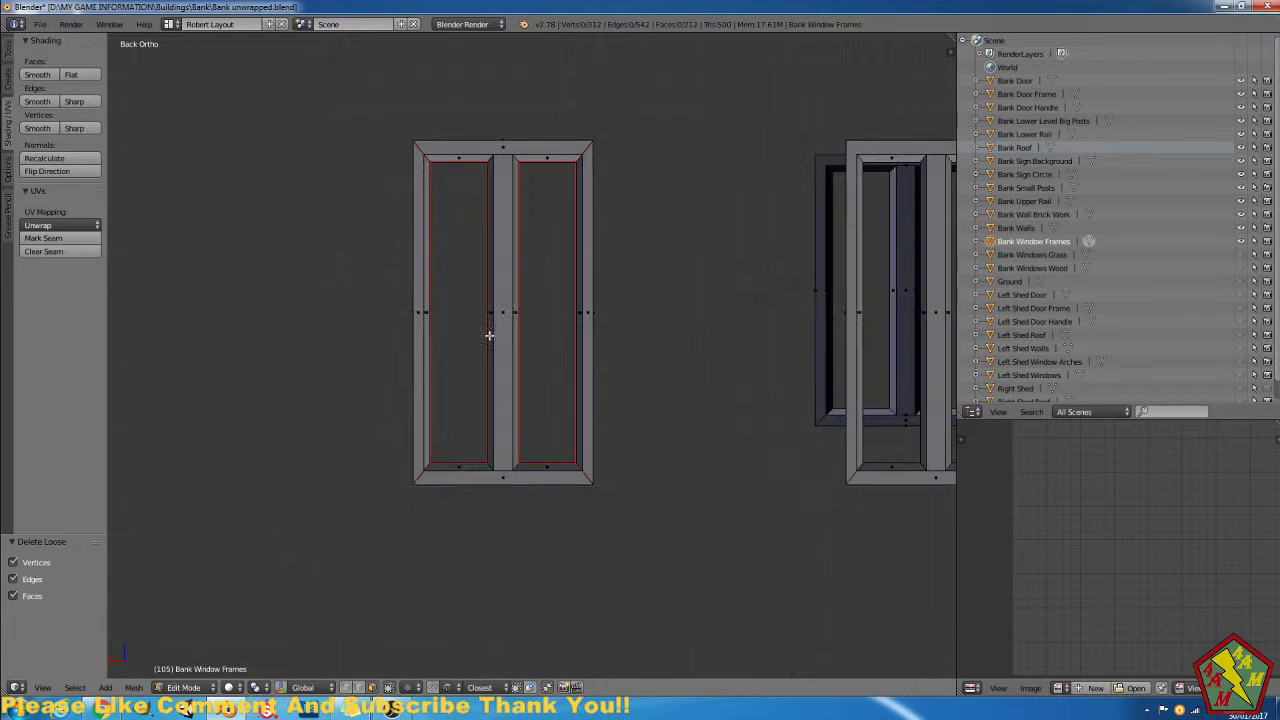
scroll(500, 486, down, 1)
shift+middle_drag(511, 495, 517, 443)
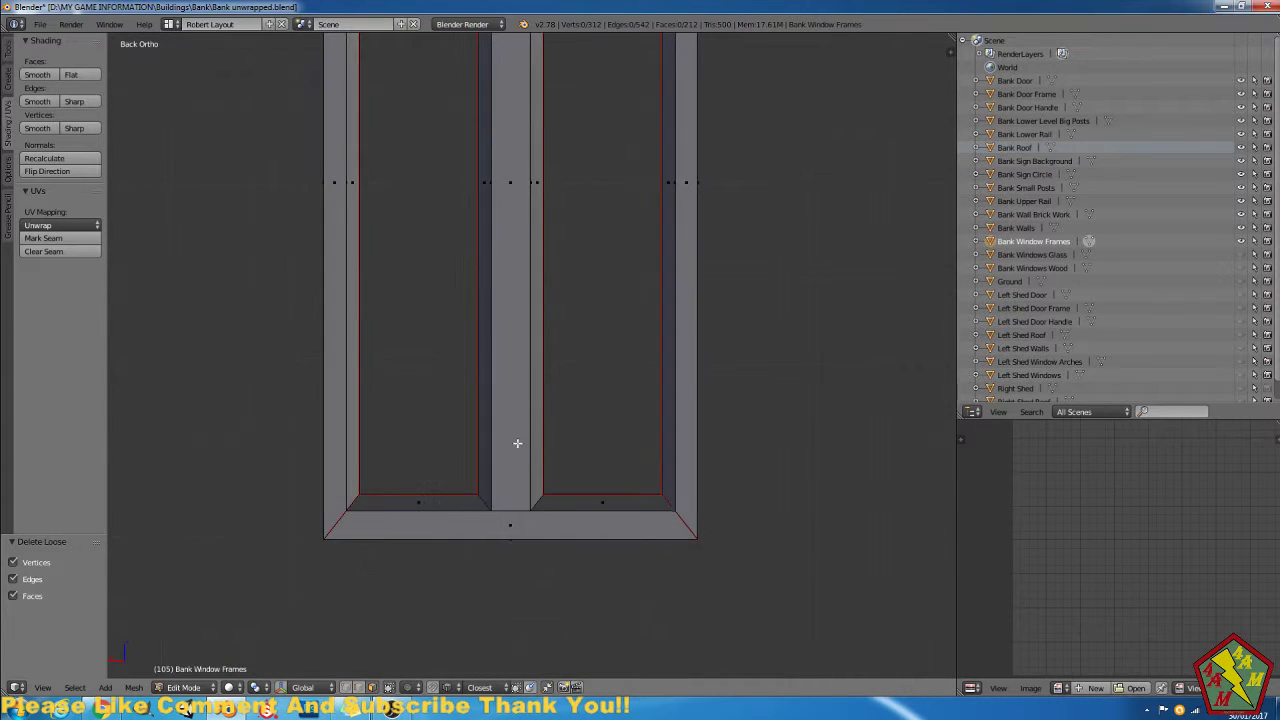
right_click(517, 443)
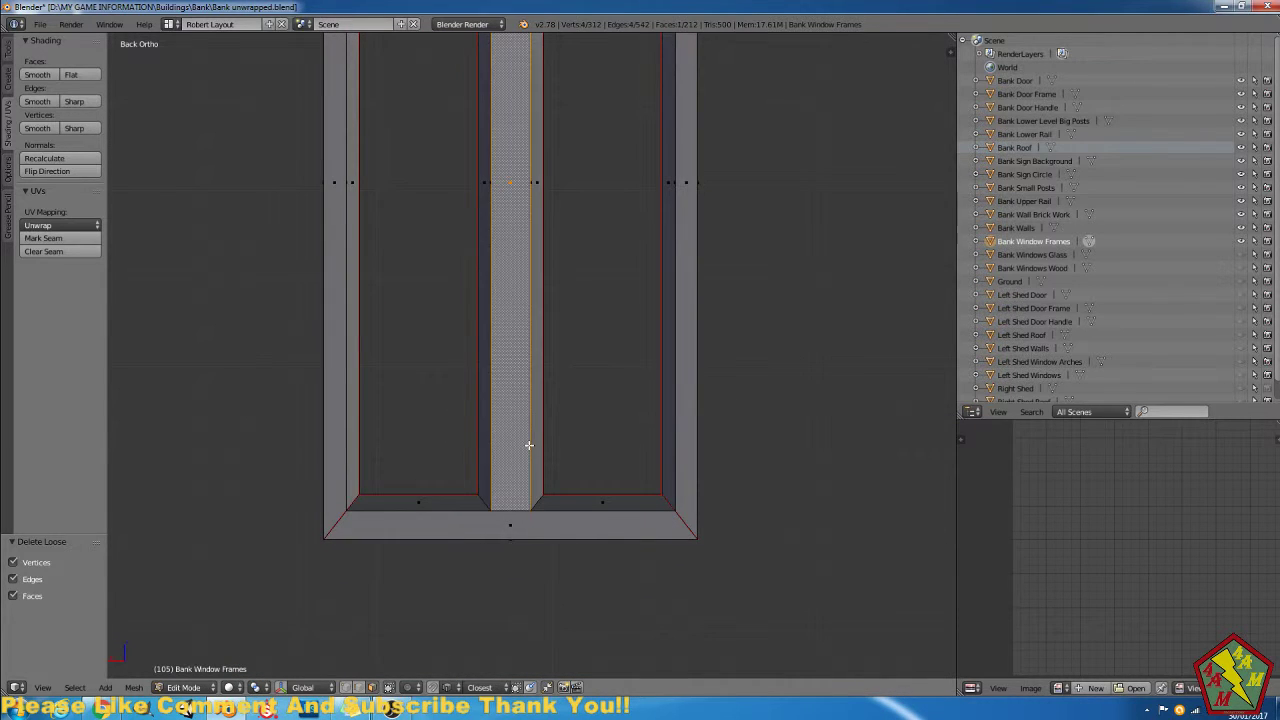
click(359, 687)
right_click(512, 510)
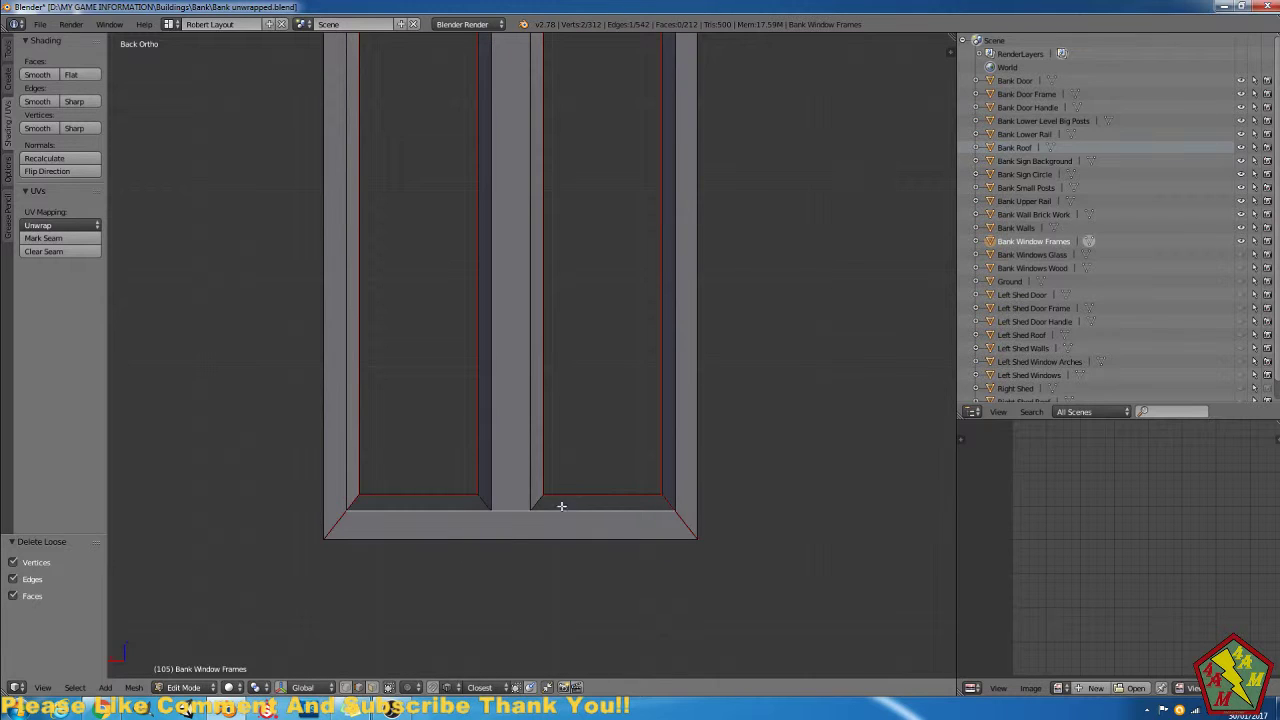
right_click(484, 505)
right_click(535, 503)
shift+right_click(535, 505)
shift+middle_drag(524, 271, 508, 645)
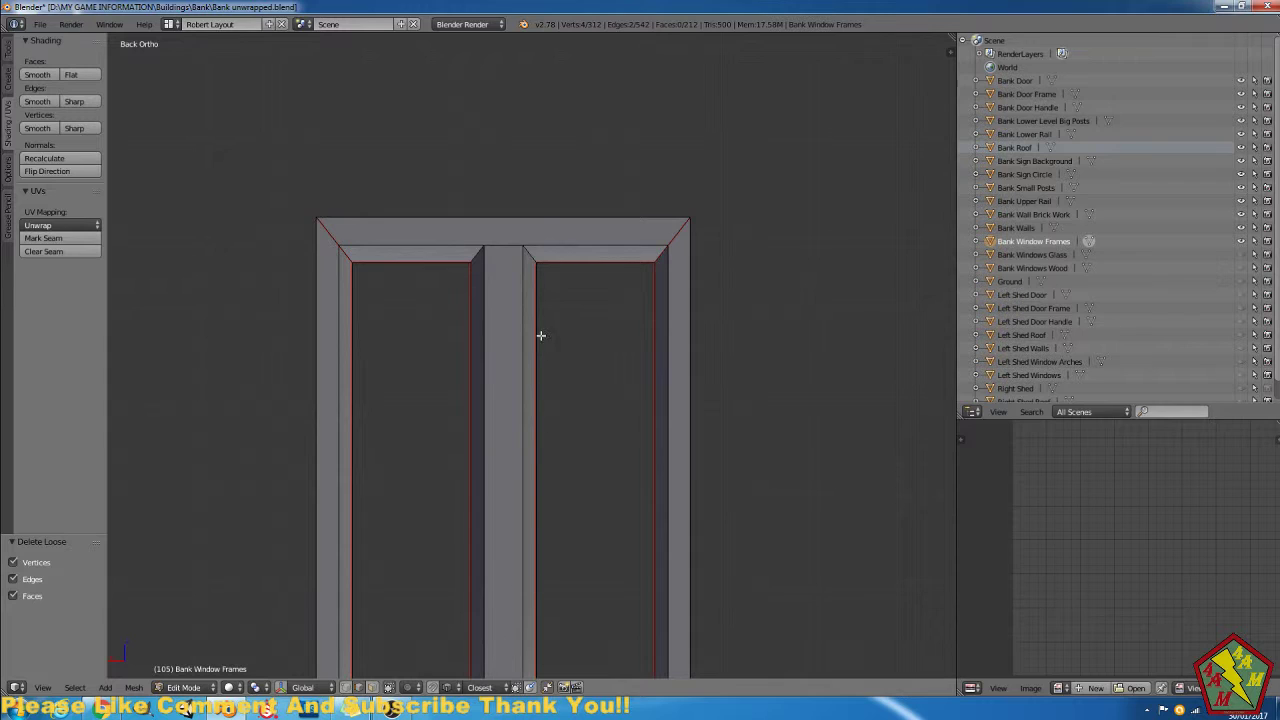
shift+right_click(530, 253)
shift+right_click(477, 254)
click(50, 238)
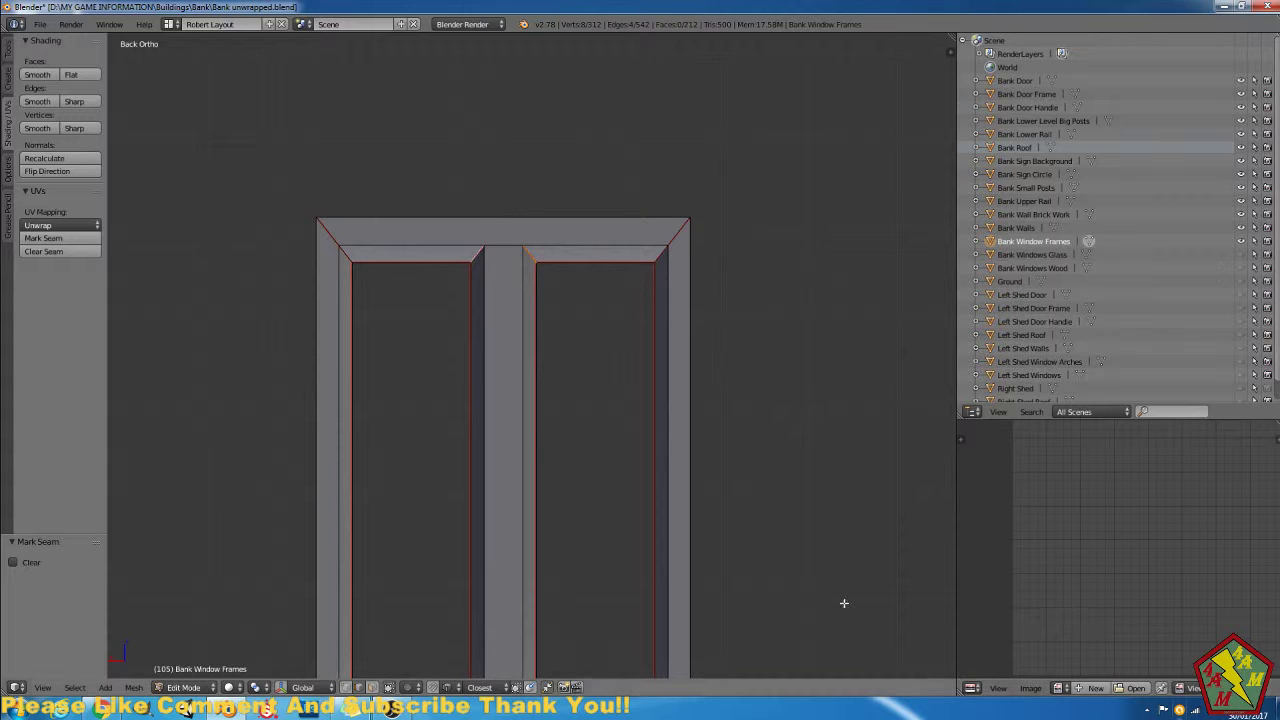
Mark seams on the outer edge loops of the bevels around both pane openings of the tall frame.
scroll(500, 300, down, 3)
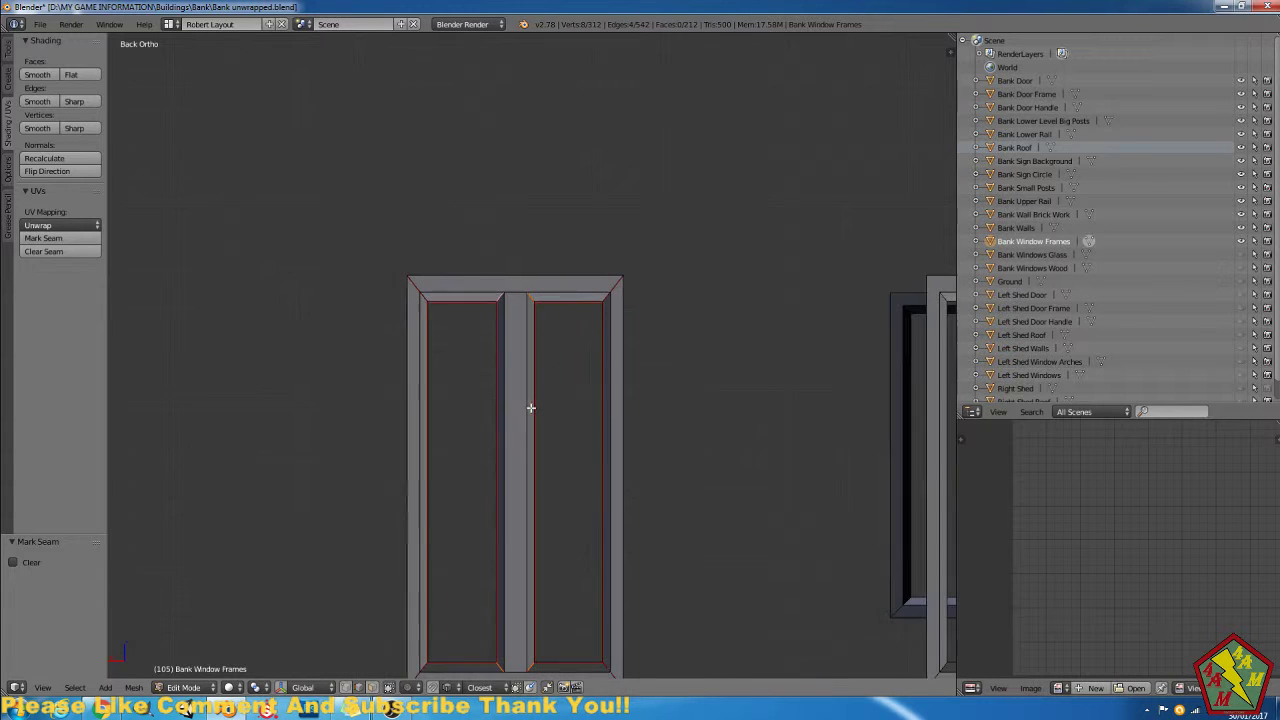
middle_drag(550, 440, 623, 480)
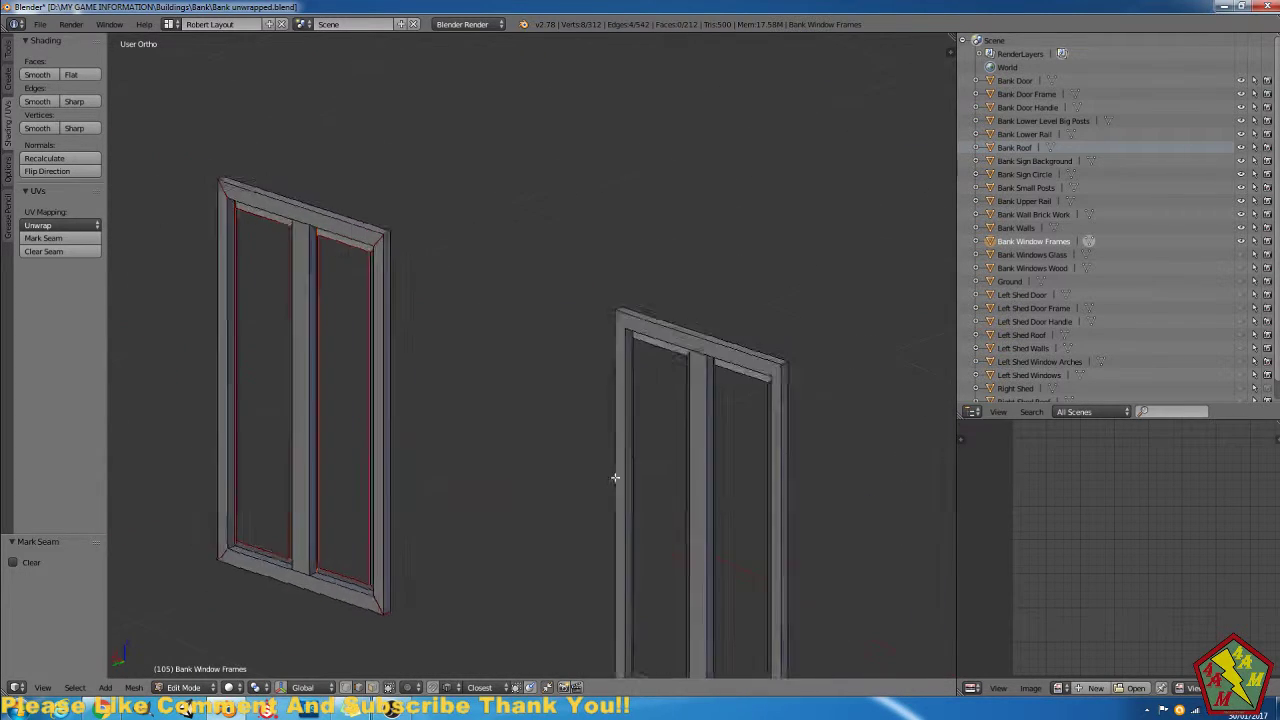
scroll(566, 486, up, 6)
scroll(669, 357, down, 4)
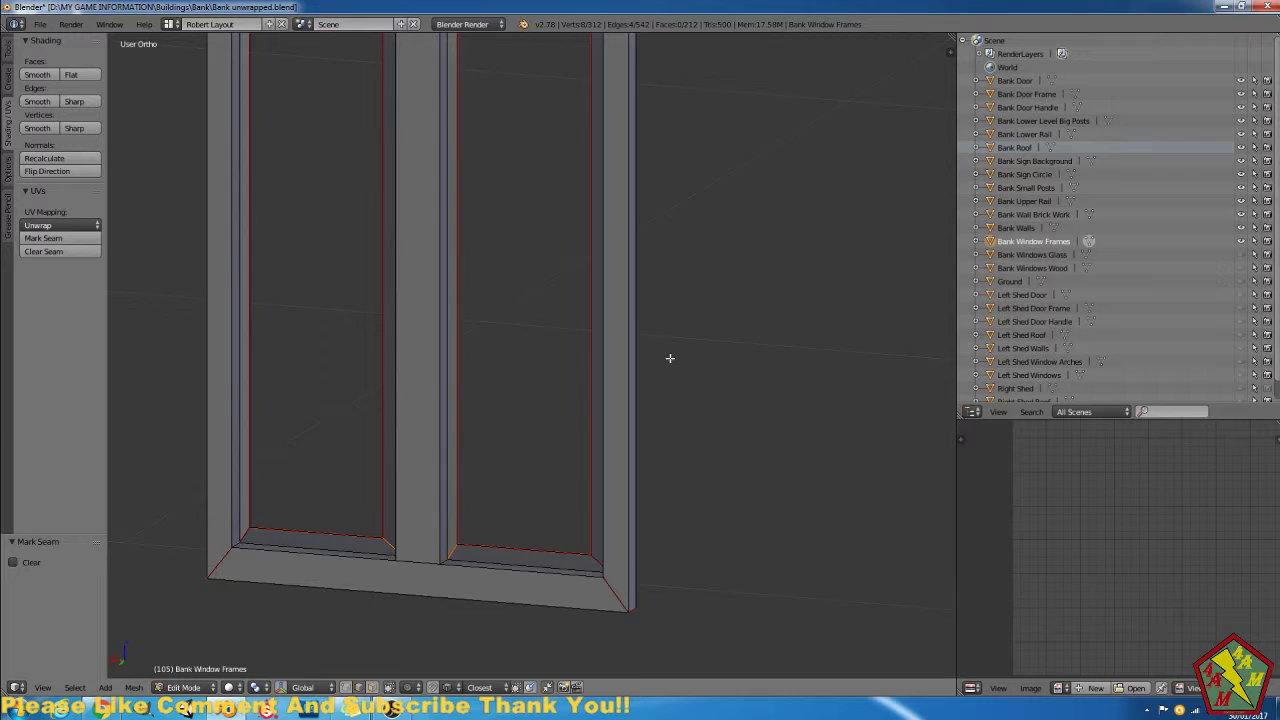
right_click(537, 540)
alt+right_click(535, 541)
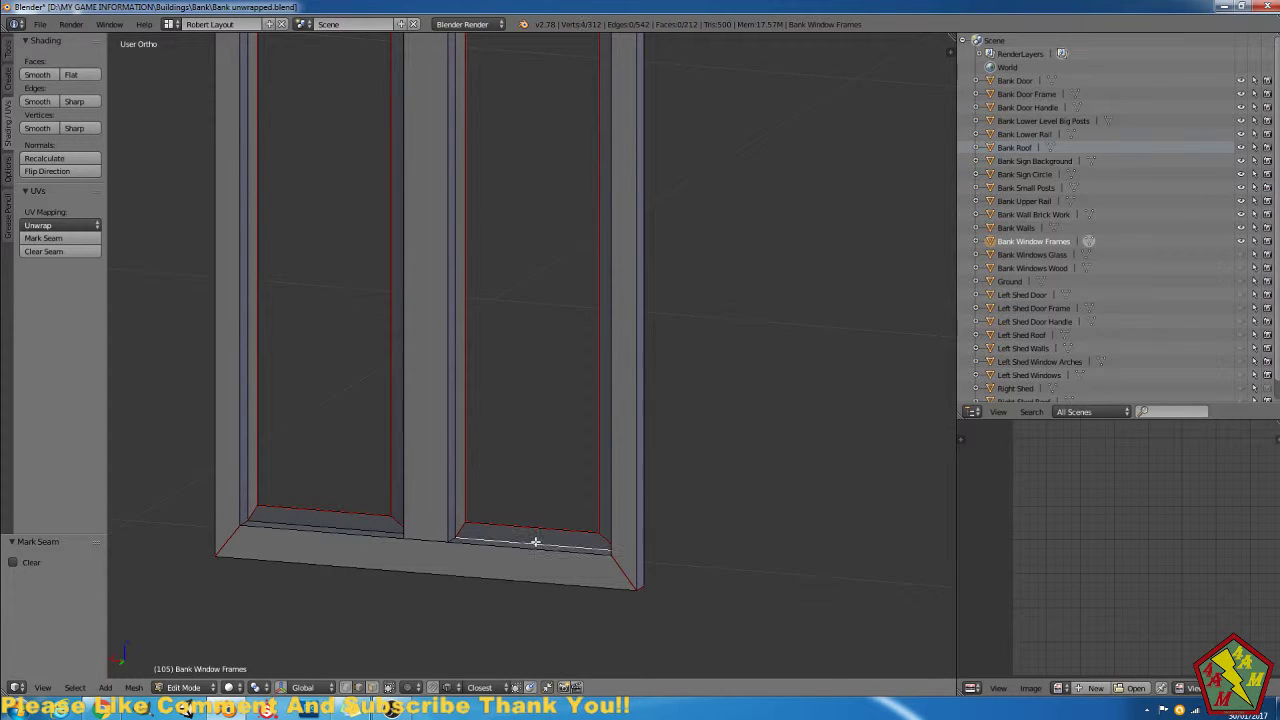
alt+right_click(457, 500)
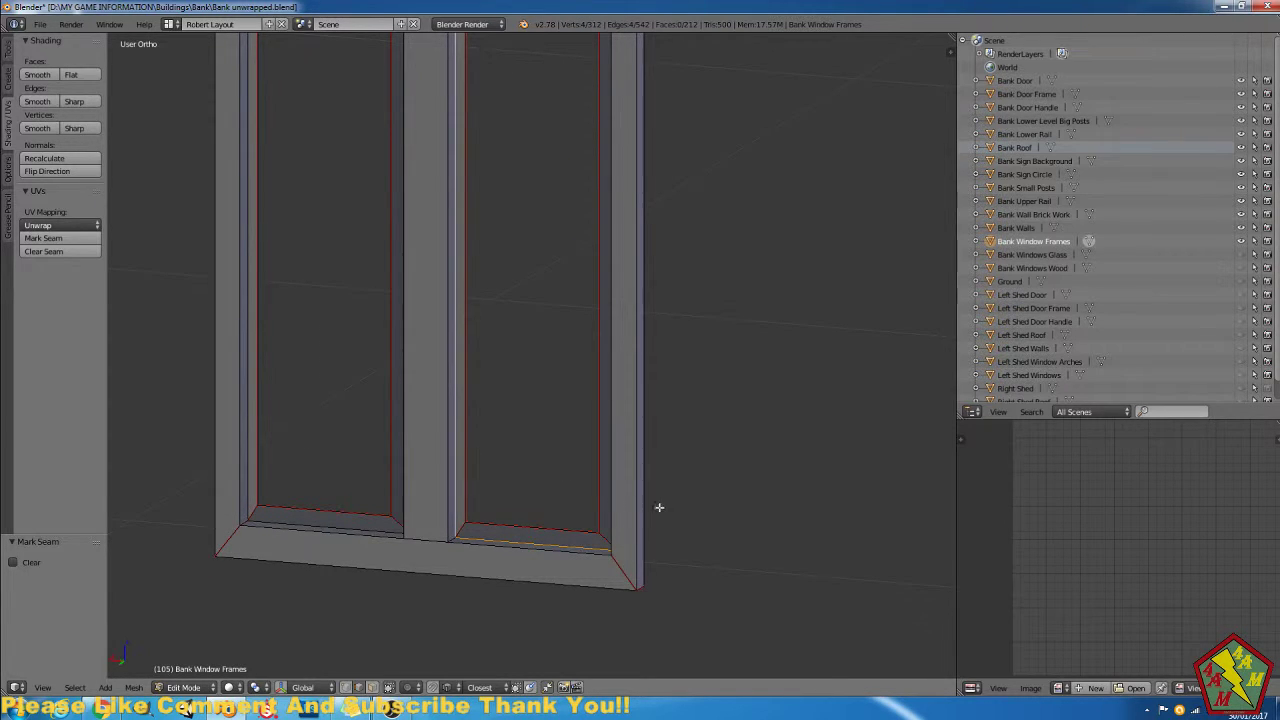
shift+middle_drag(660, 509, 774, 506)
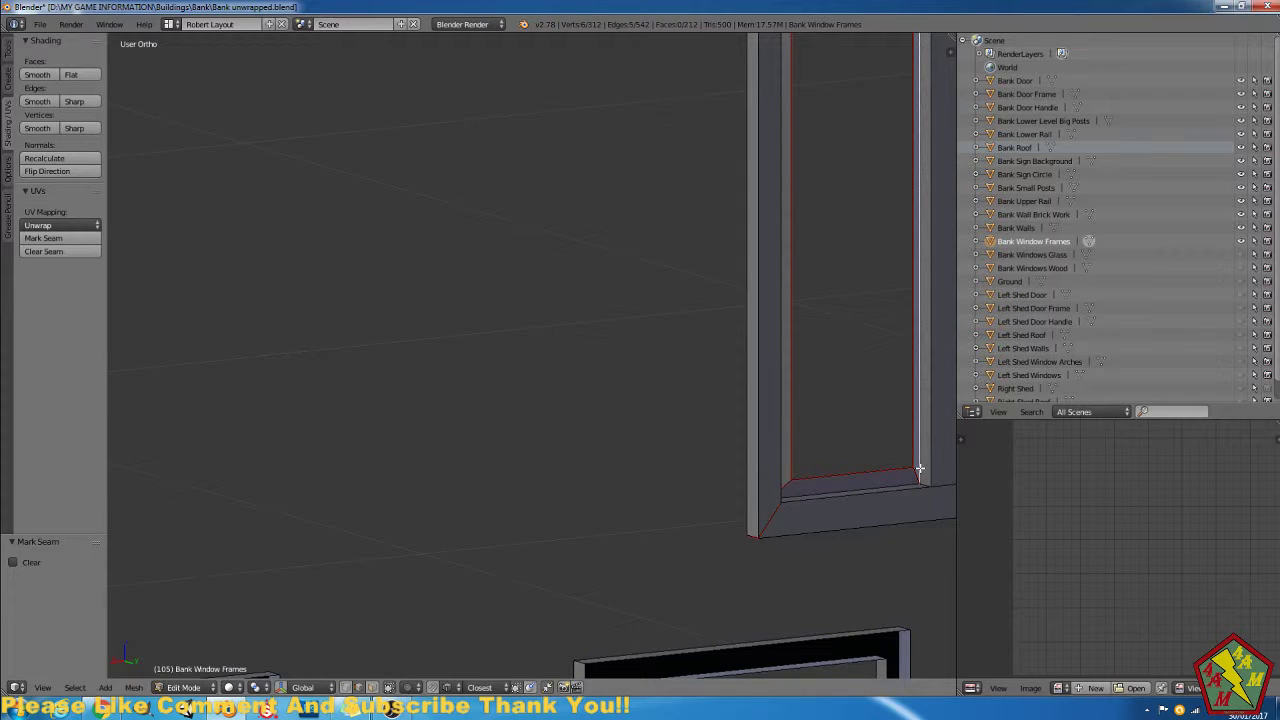
alt+shift+right_click(890, 496)
shift+middle_drag(890, 498, 814, 514)
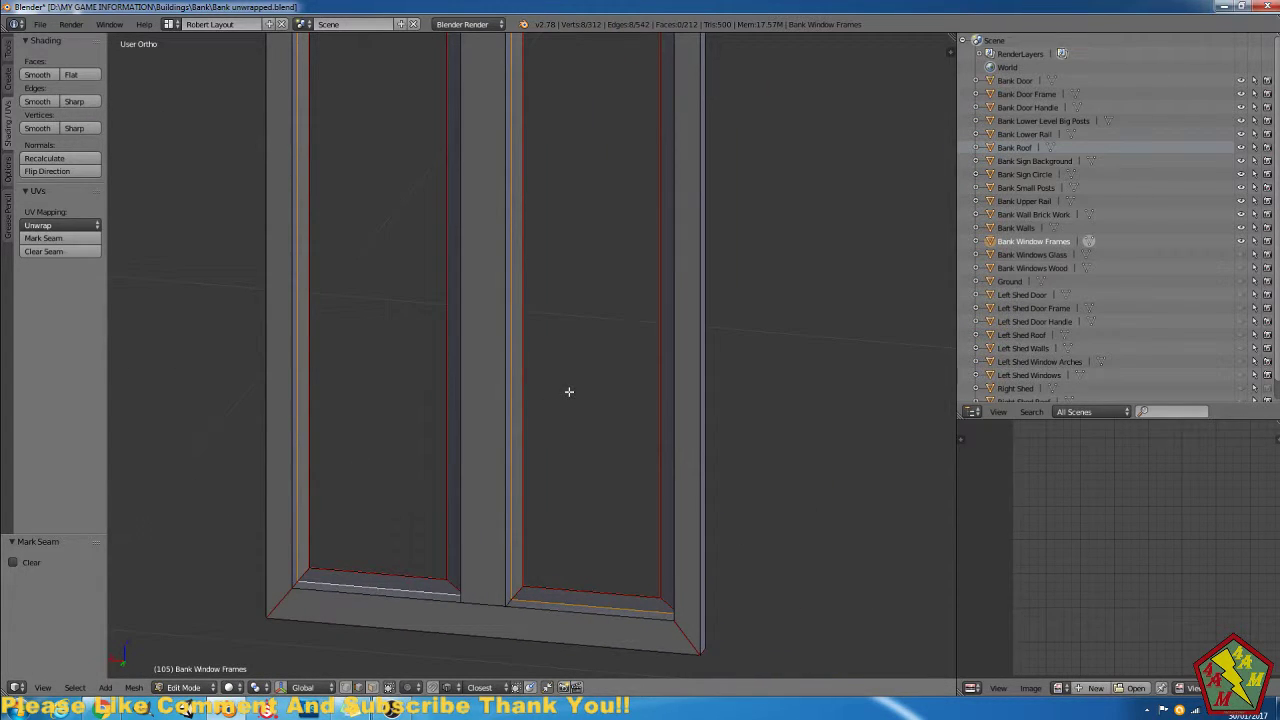
shift+middle_drag(543, 214, 589, 543)
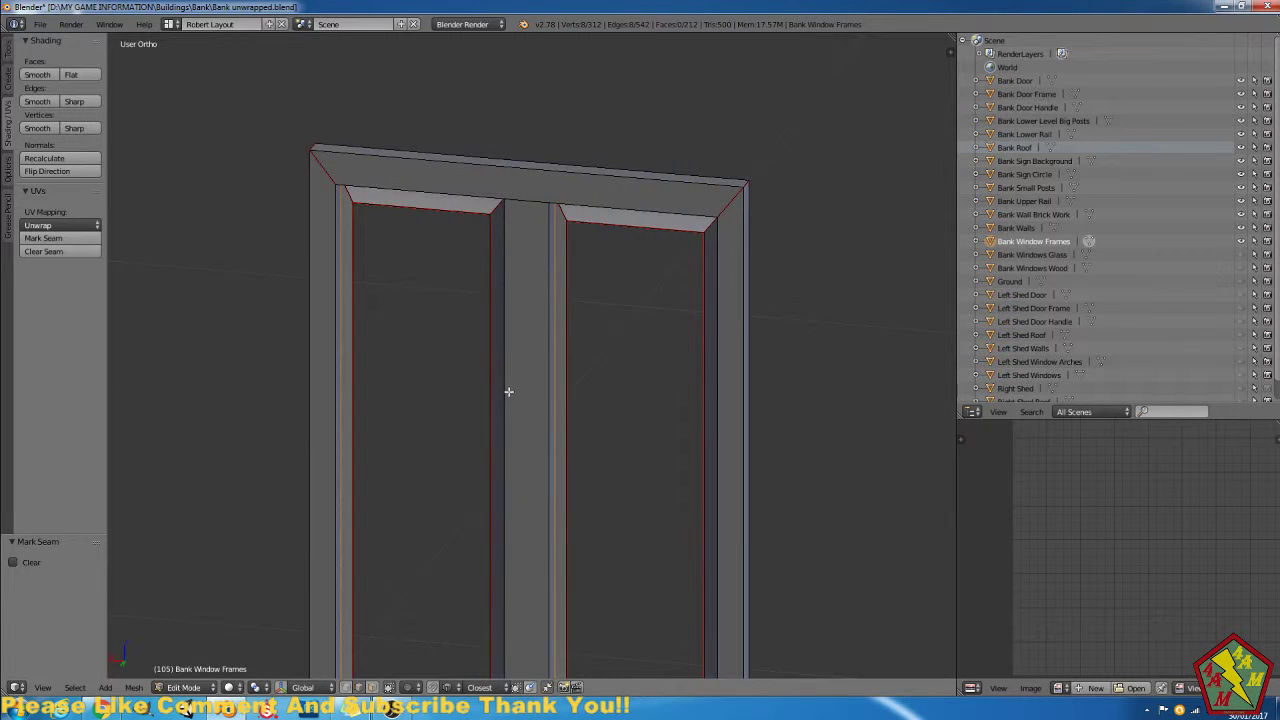
middle_drag(509, 392, 557, 477)
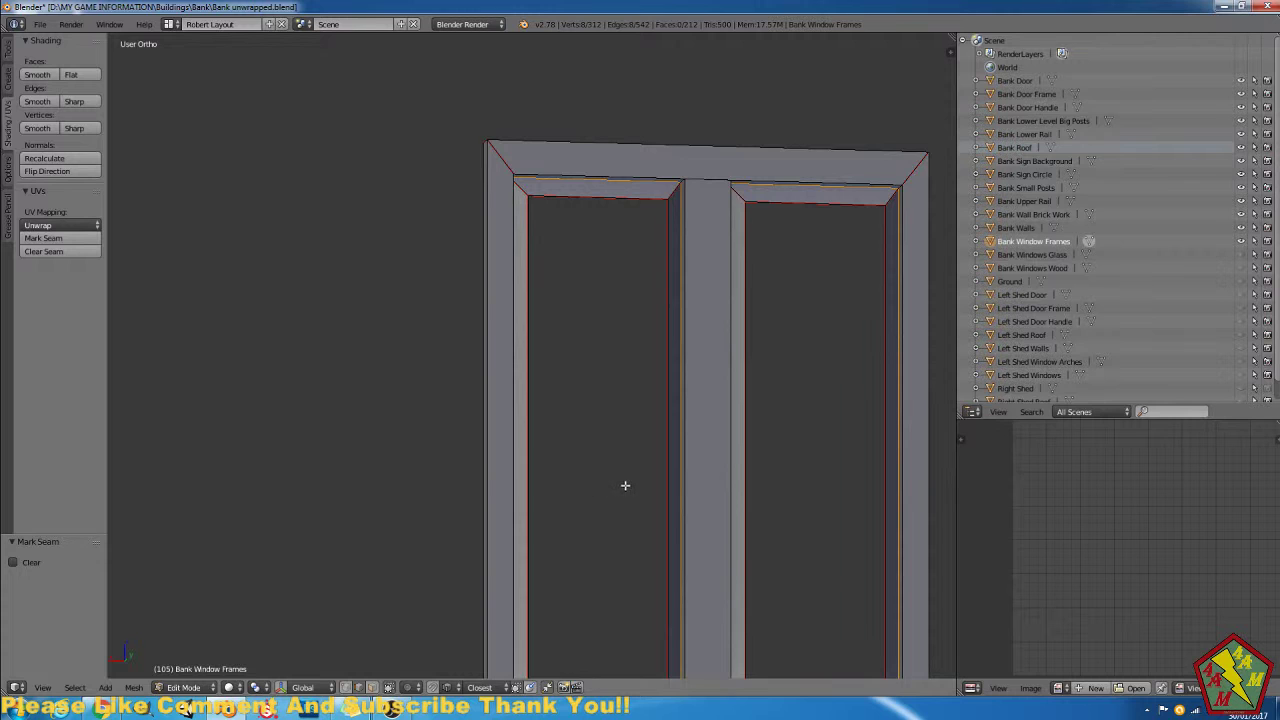
click(43, 238)
scroll(756, 406, down, 2)
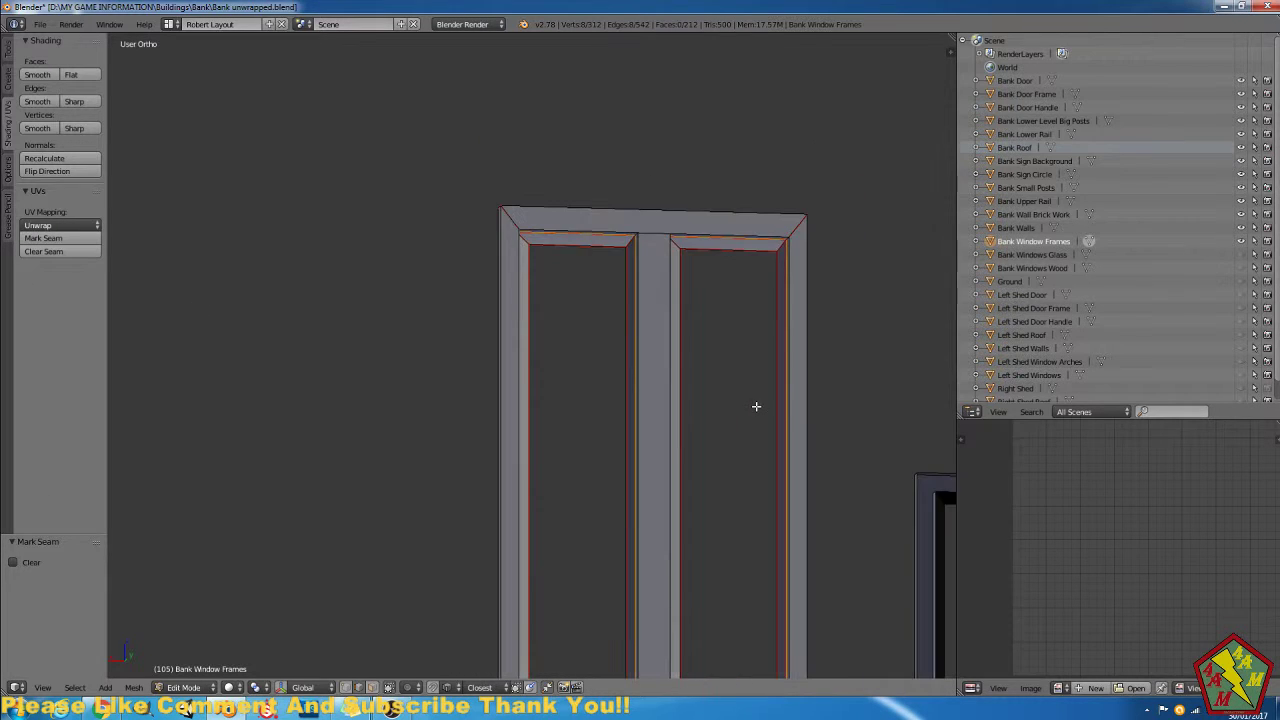
Examine the seams around both openings of the tall frame in wireframe with nothing selected.
key(z)
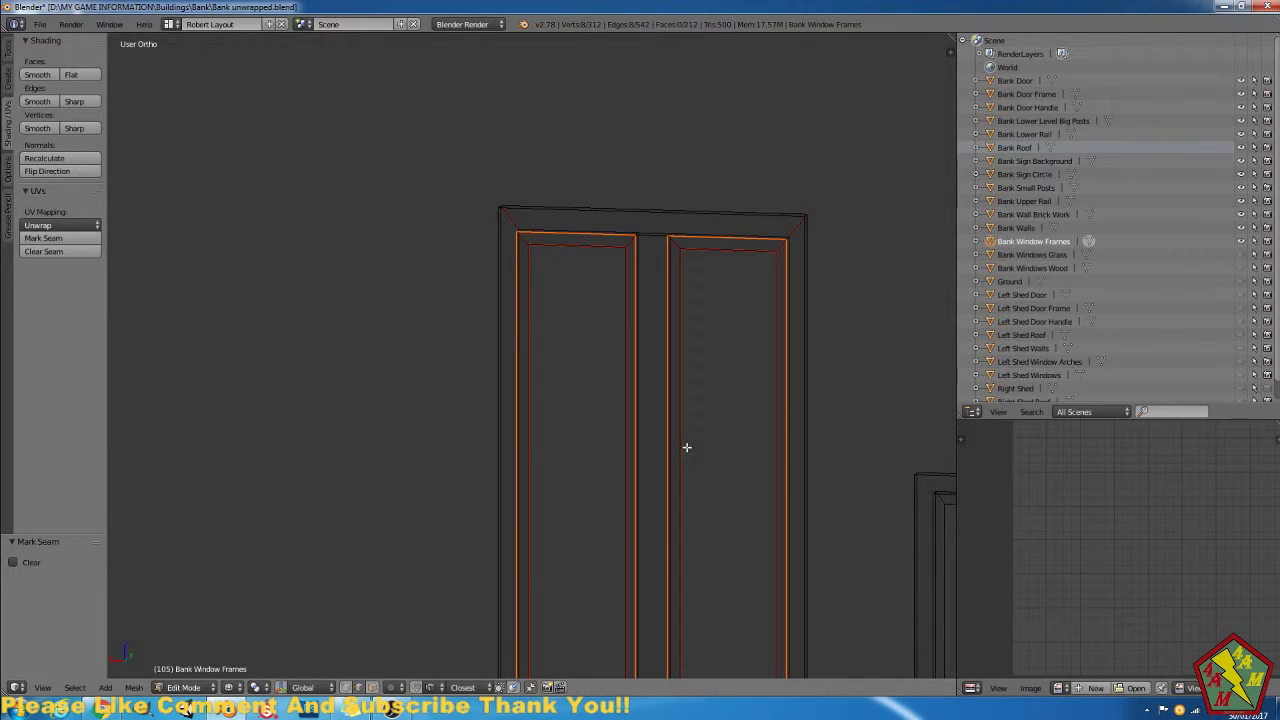
key(a)
ctrl+scroll(691, 460, up, 5)
shift+scroll(663, 463, up, 2)
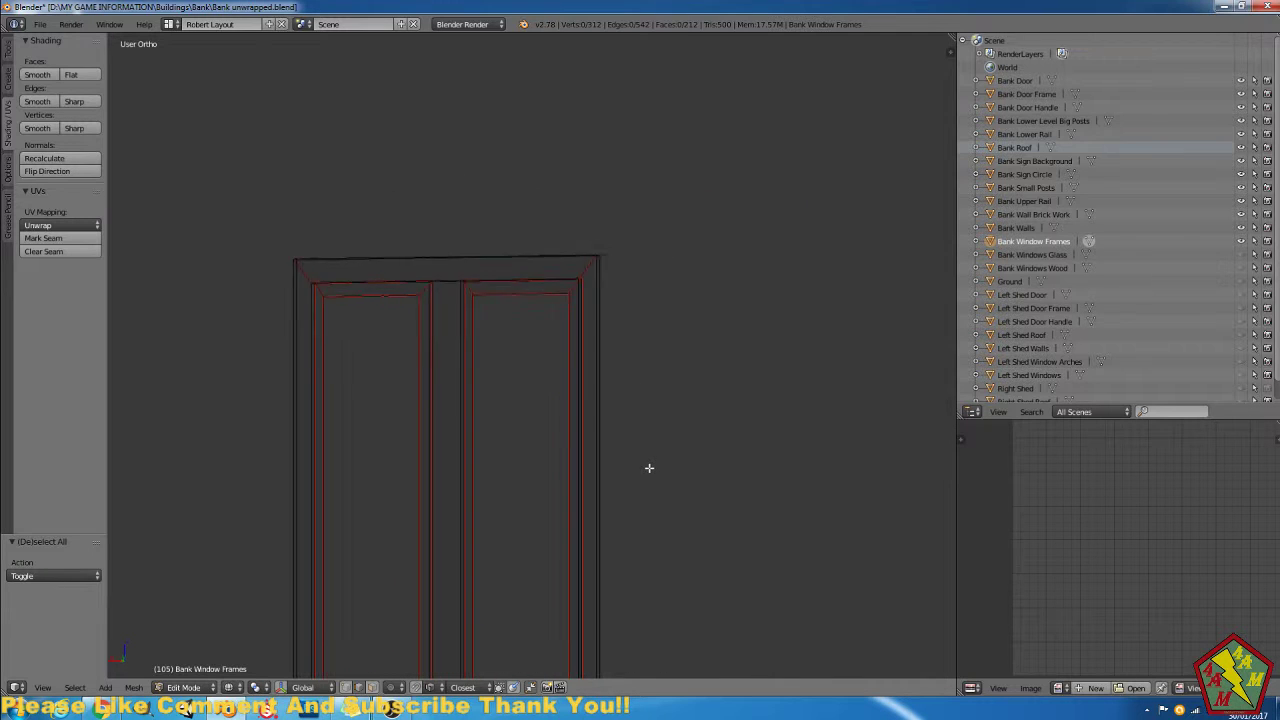
shift+scroll(649, 468, up, 2)
ctrl+scroll(665, 475, down, 4)
shift+scroll(677, 463, down, 3)
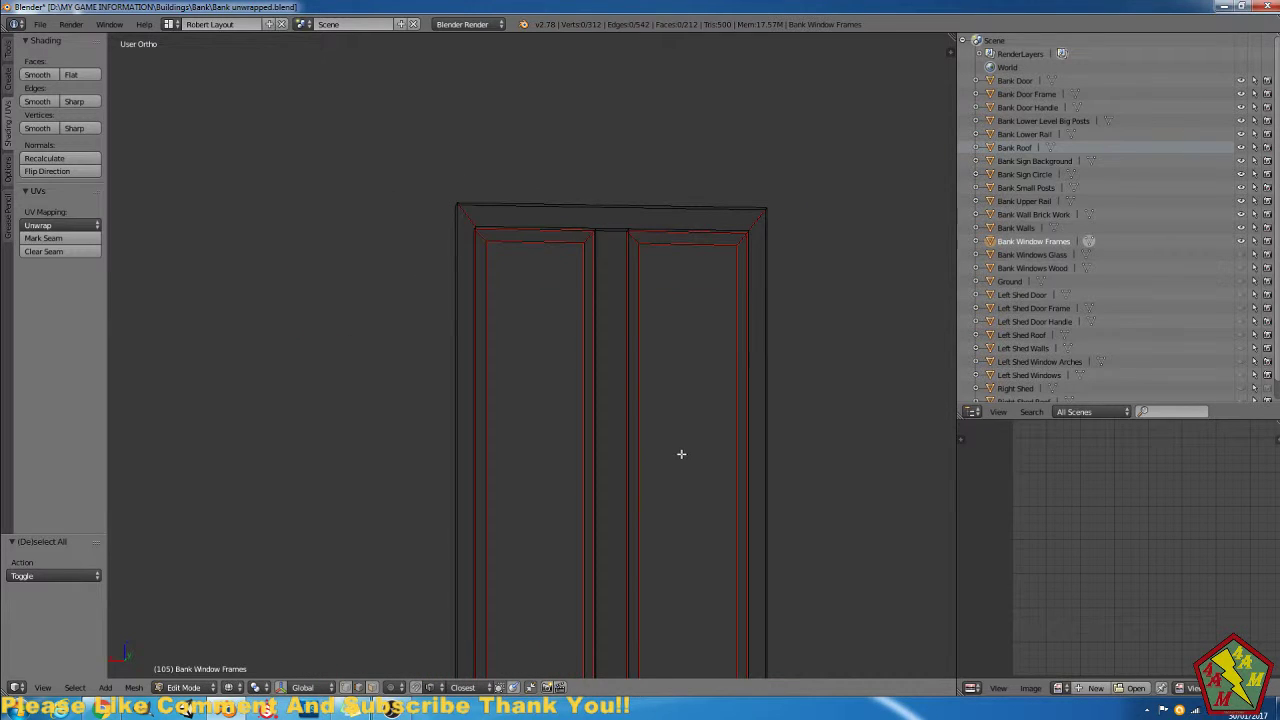
key(a)
Leave edit mode and examine the window frames from the back in solid shading.
key(Tab)
scroll(678, 451, down, 3)
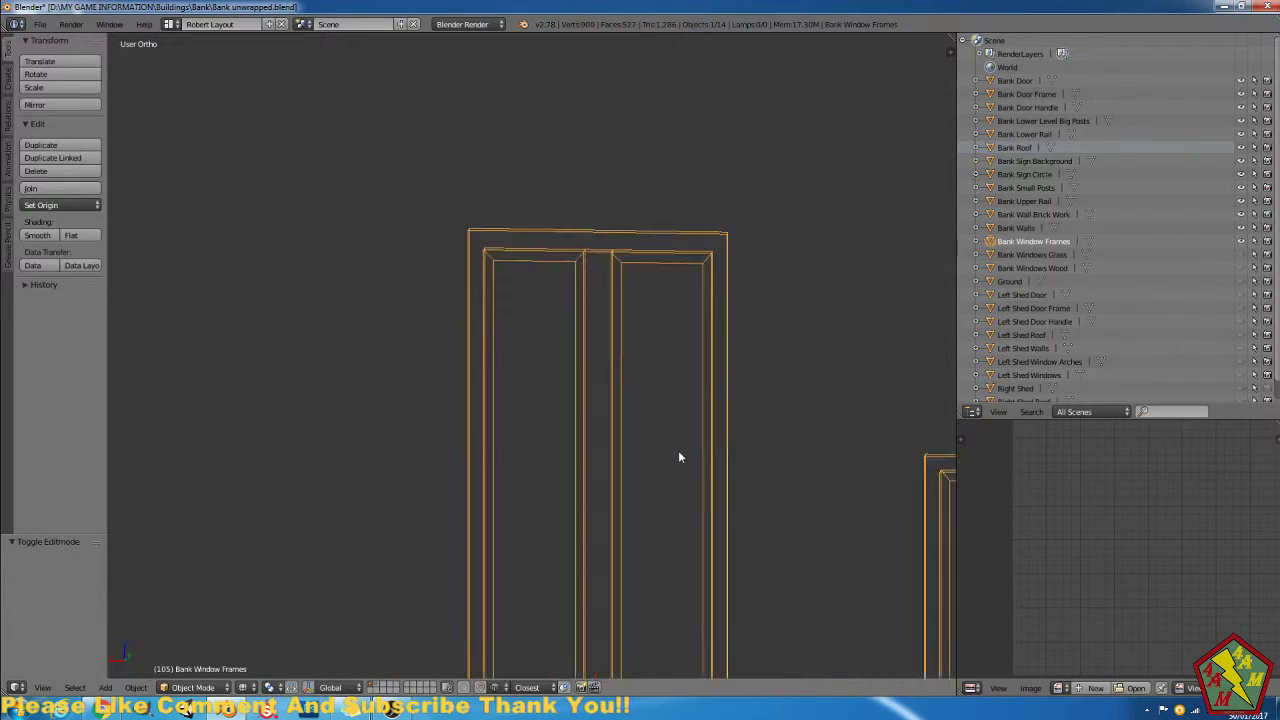
key(KP_4)
key(KP_1)
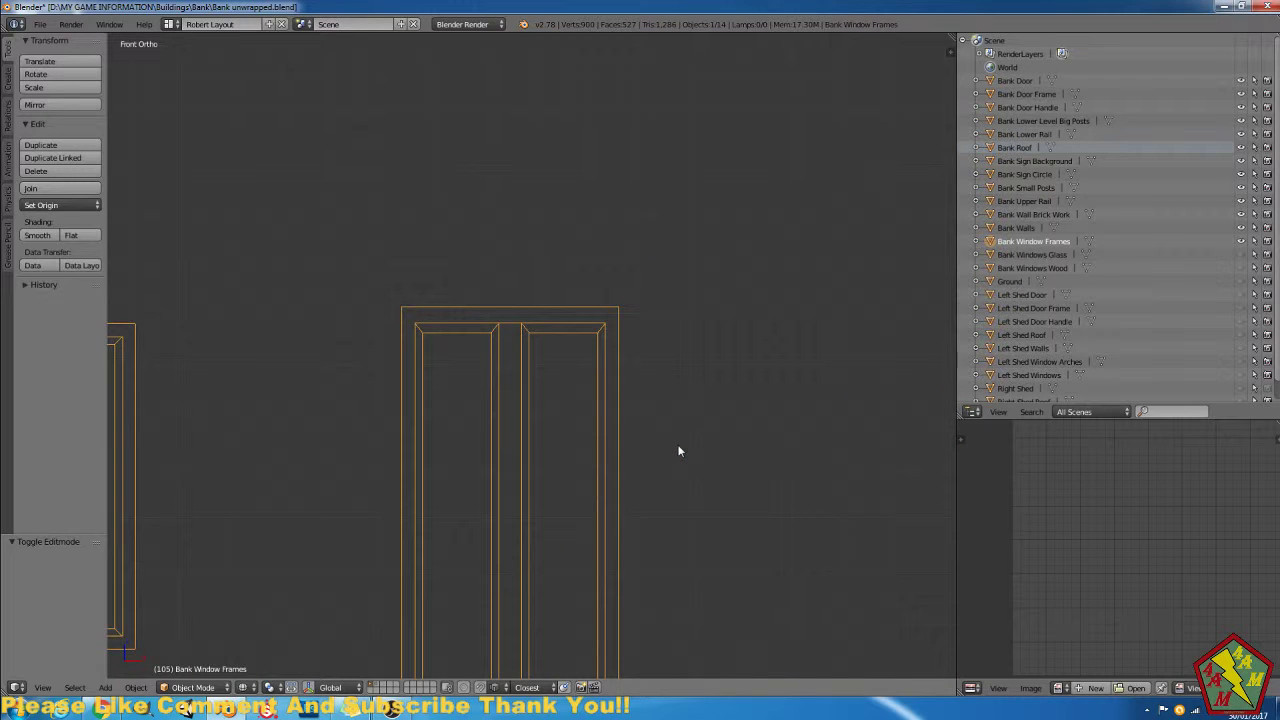
key(ctrl+KP_1)
key(z)
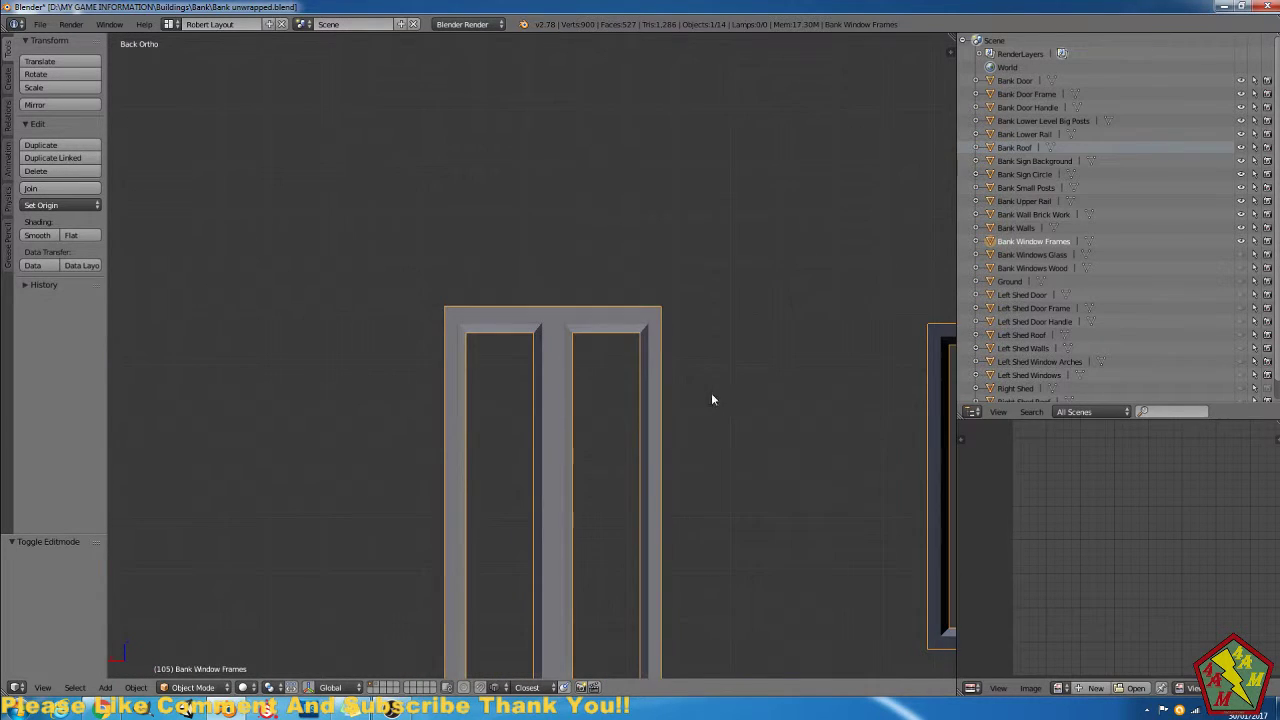
scroll(697, 429, down, 5)
scroll(640, 417, up, 2)
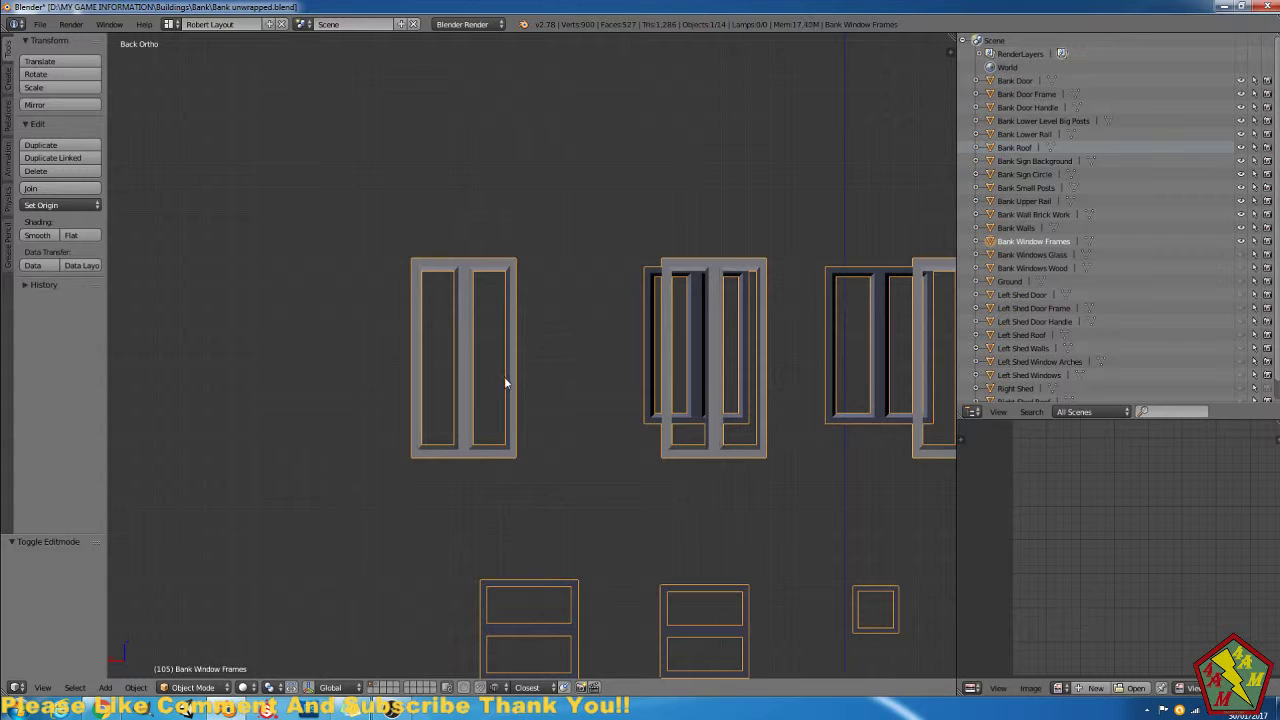
Duplicate the whole seamed tall frame along the X axis by -1.020, over the neighbouring tall frame.
key(Tab)
right_click(516, 385)
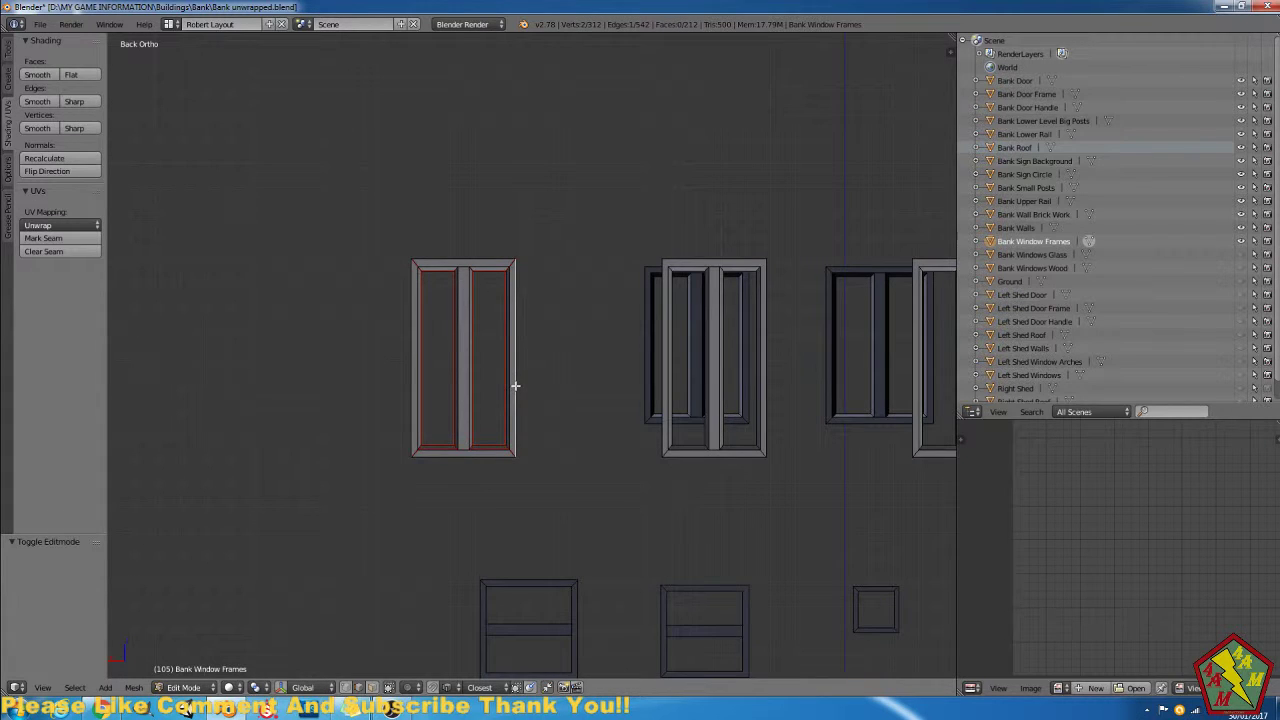
key(a)
key(a)
key(a)
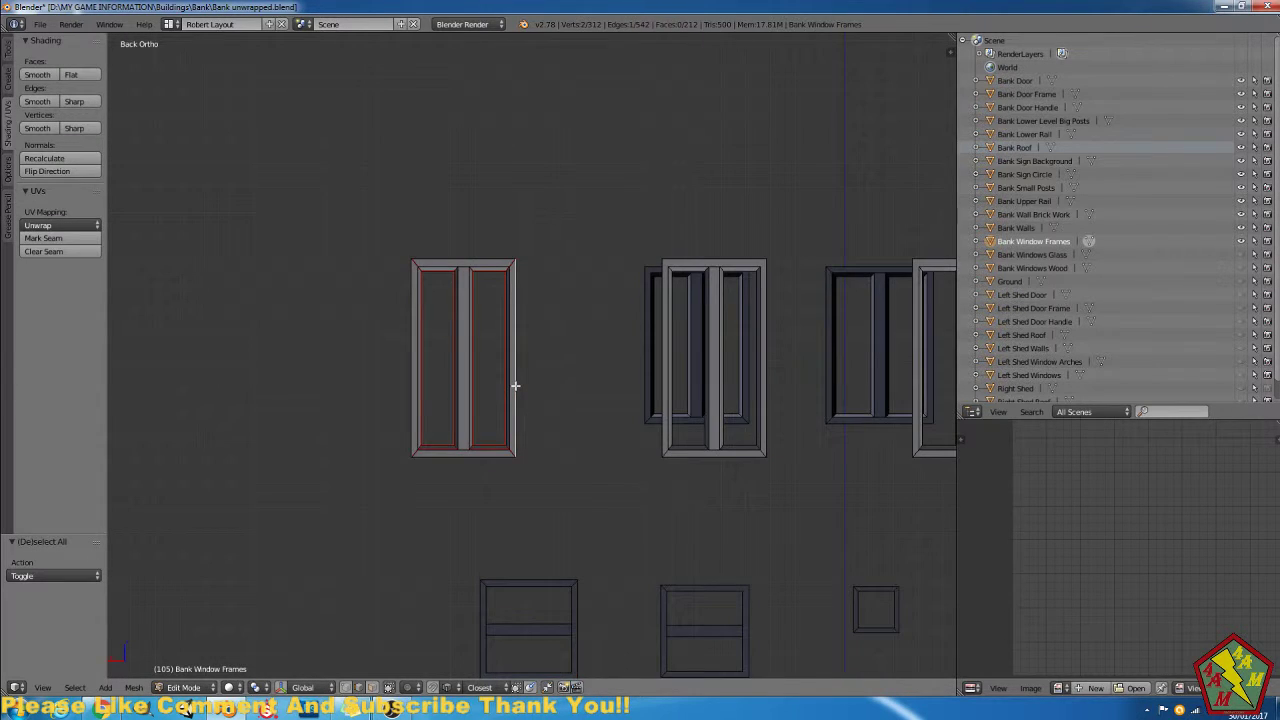
key(l)
shift+middle_drag(591, 409, 496, 305)
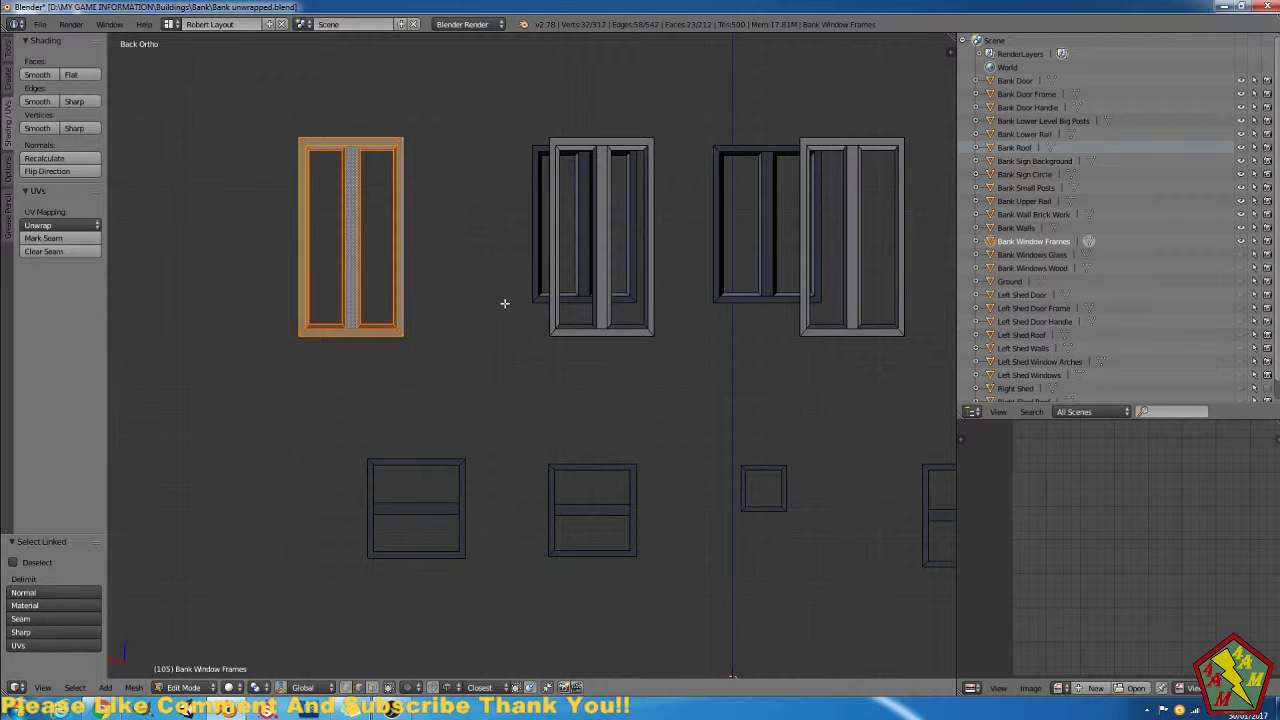
key(shift+d)
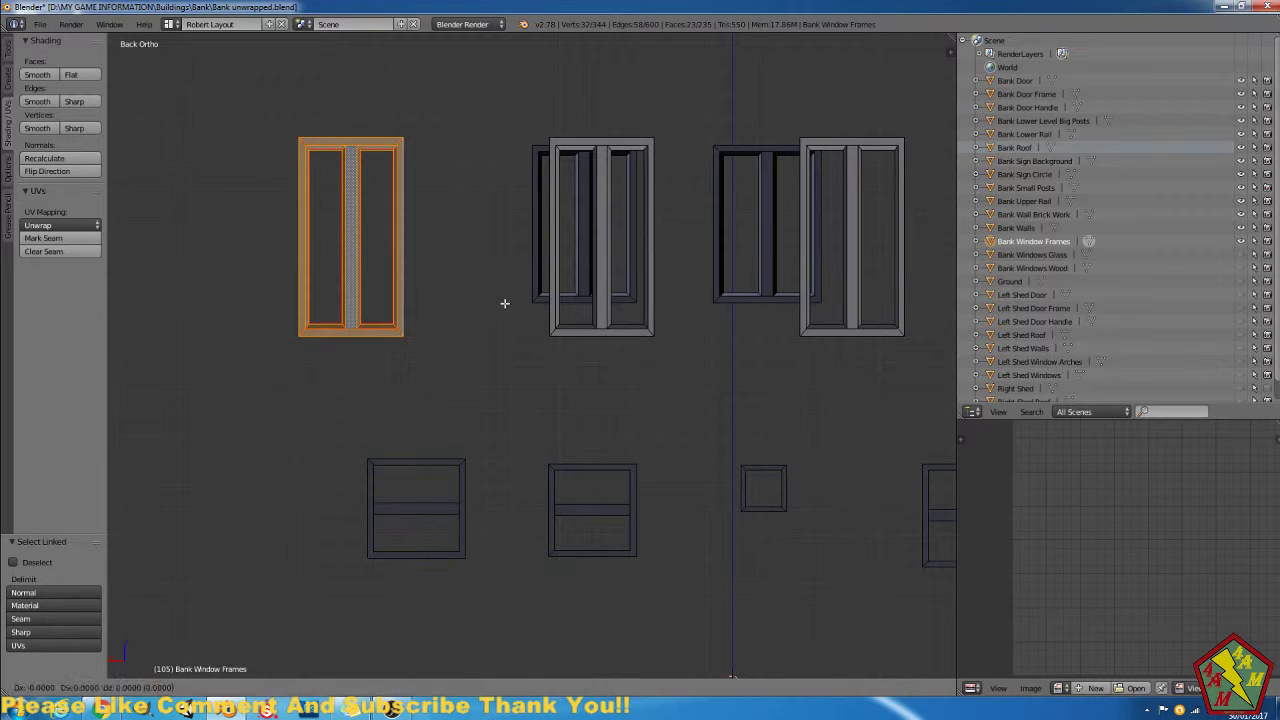
key(x)
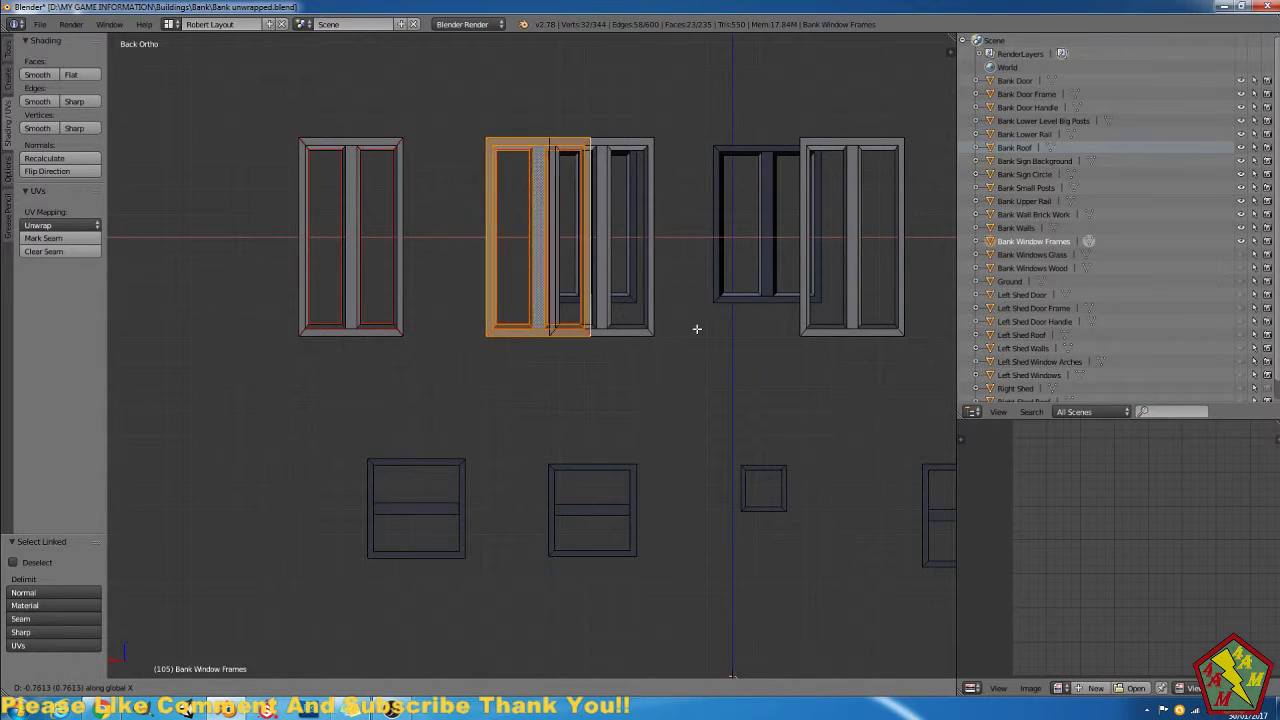
click(755, 331)
Try to move the duplicated frame away from the original frame it overlaps.
middle_drag(698, 266, 697, 321)
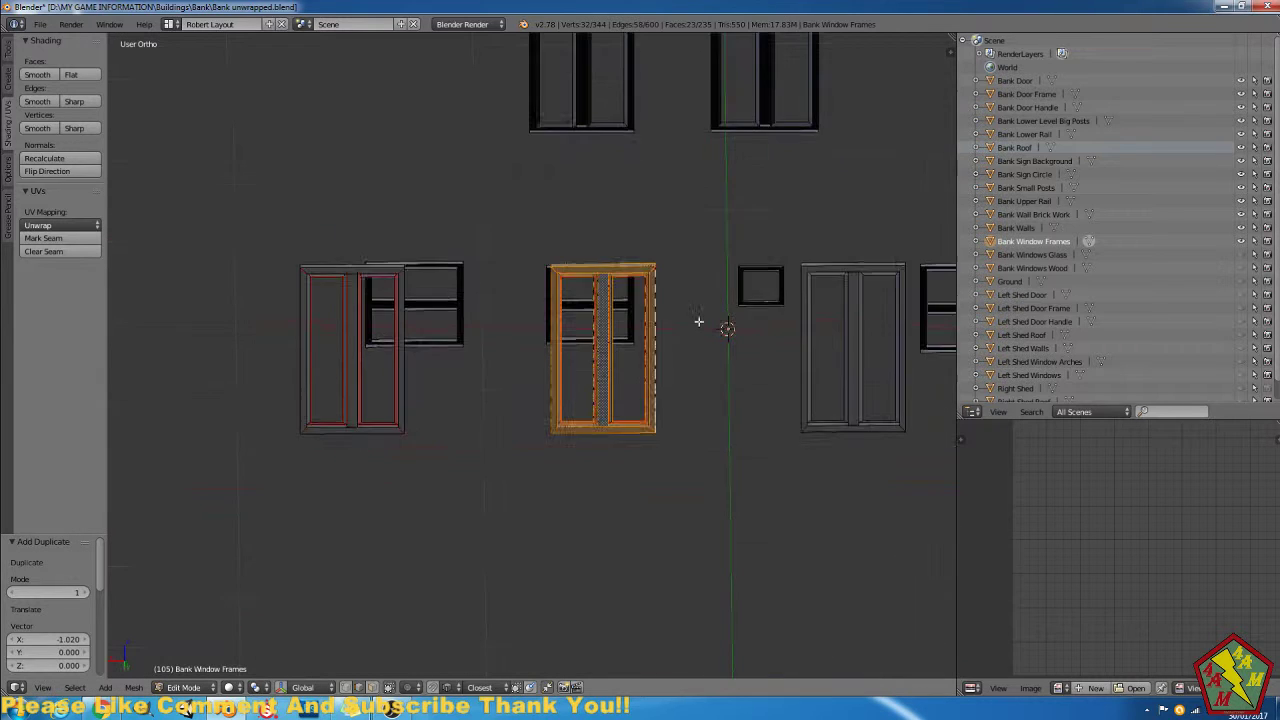
scroll(696, 322, up, 3)
right_click(751, 288)
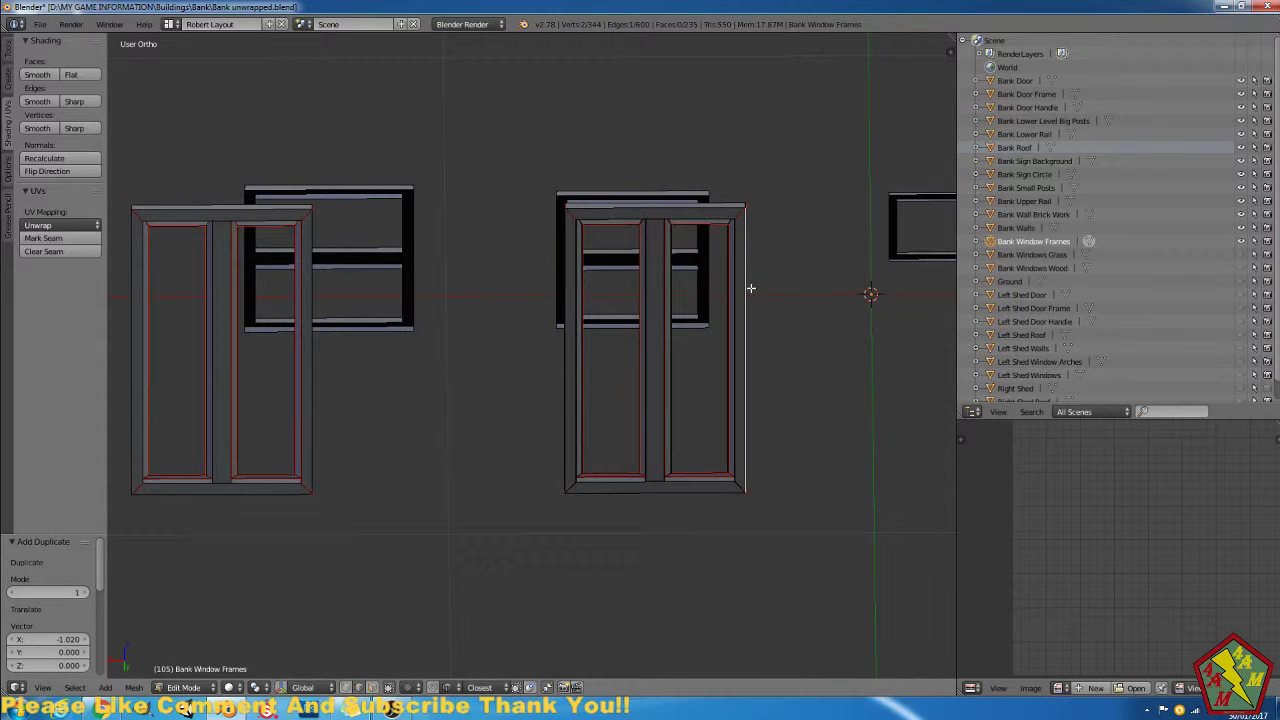
key(l)
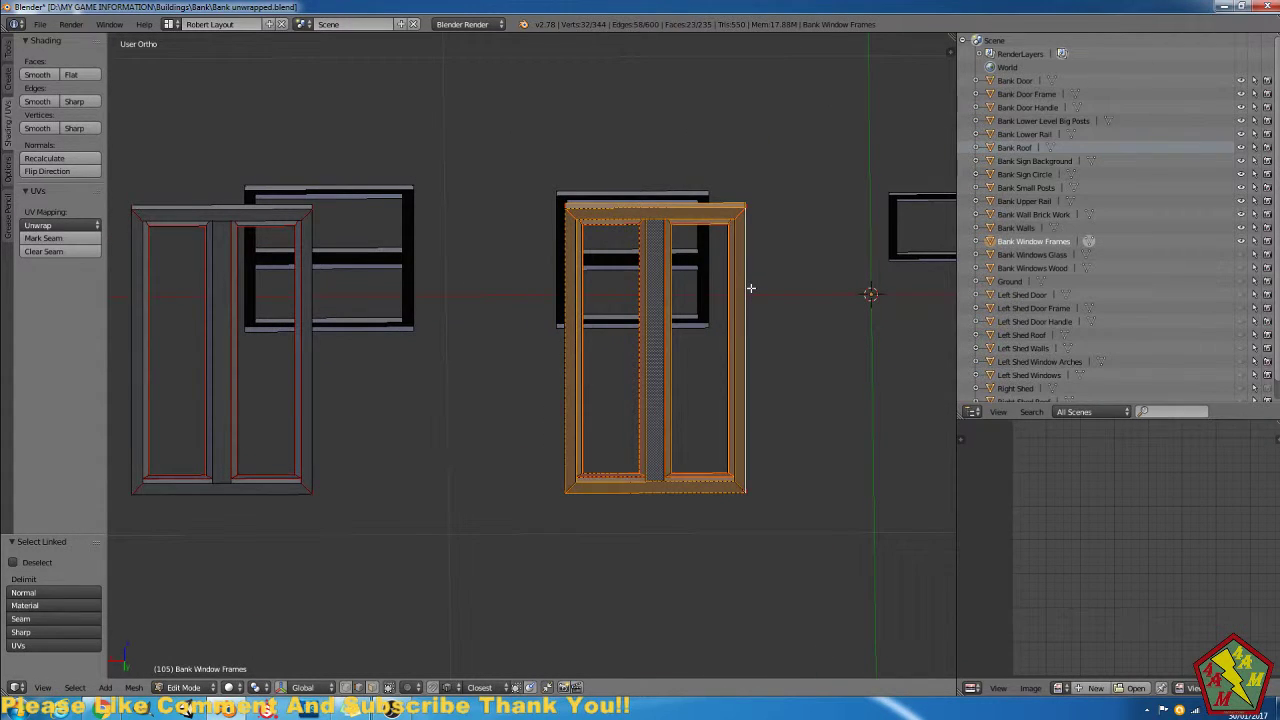
key(g)
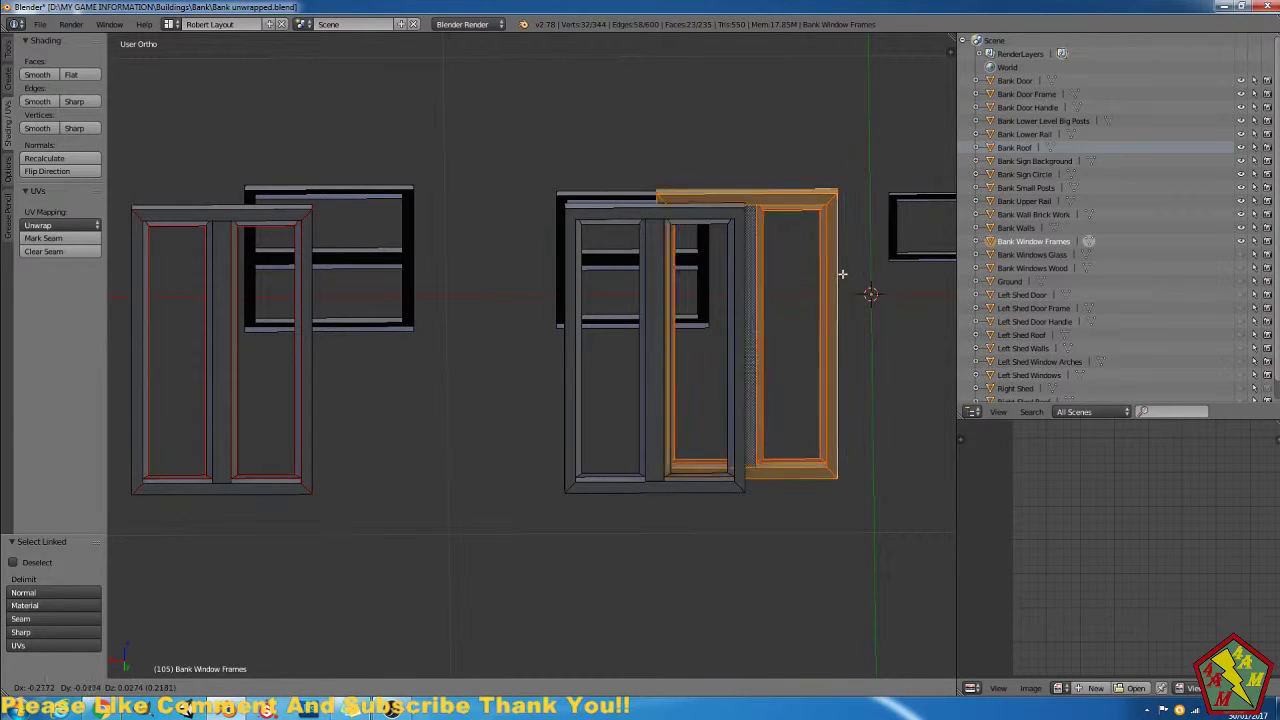
right_click(842, 274)
right_click(746, 207)
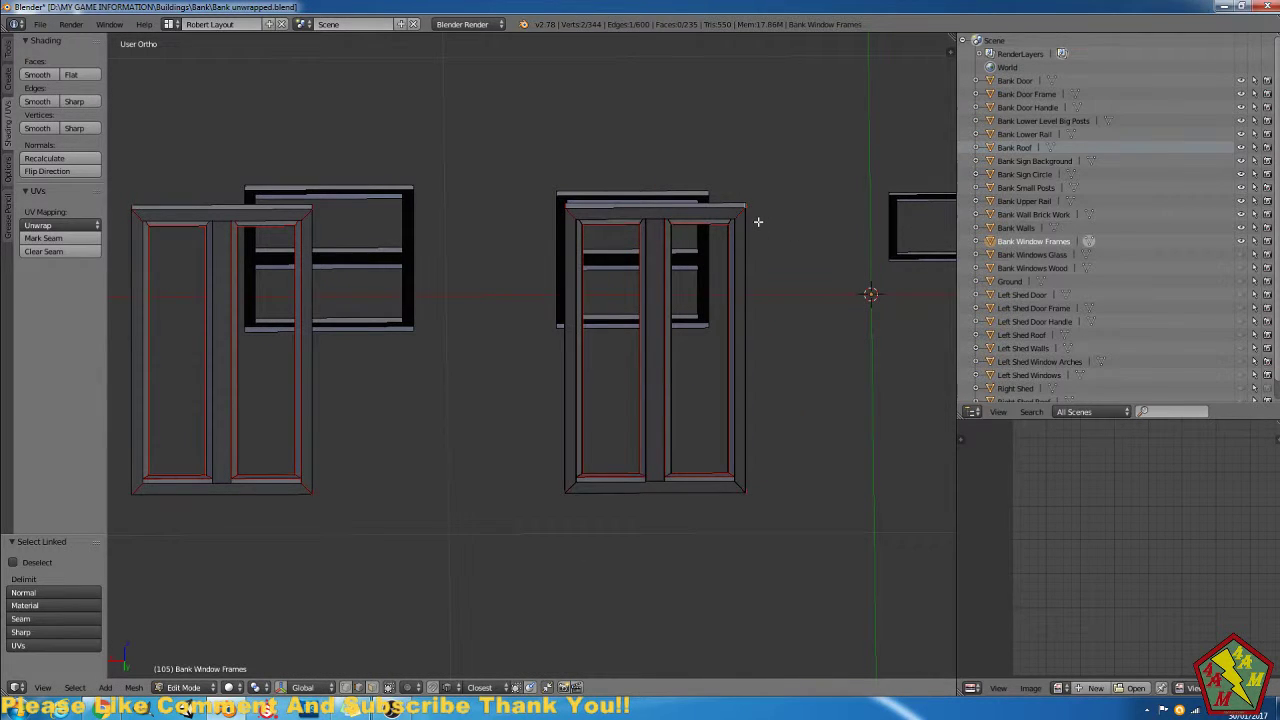
key(l)
key(r)
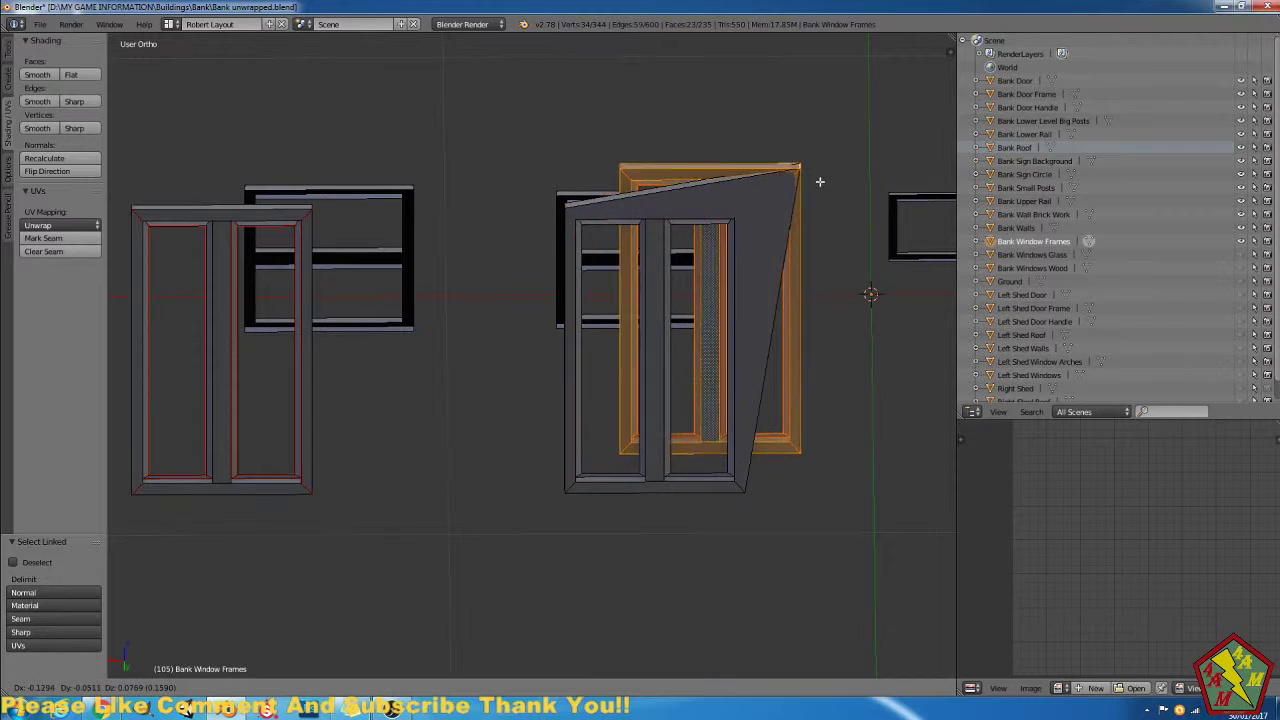
right_click(851, 187)
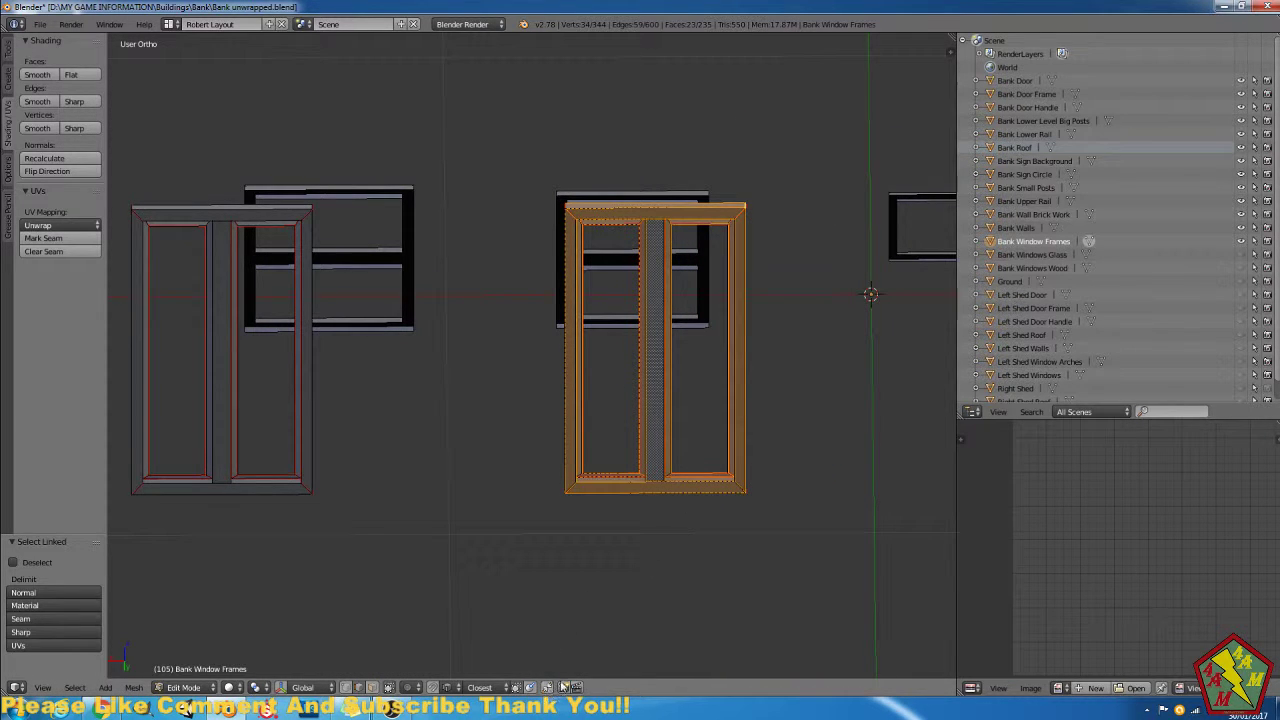
Undo the duplication of the seamed tall frame.
key(ctrl+z)
key(ctrl+z)
key(ctrl+z)
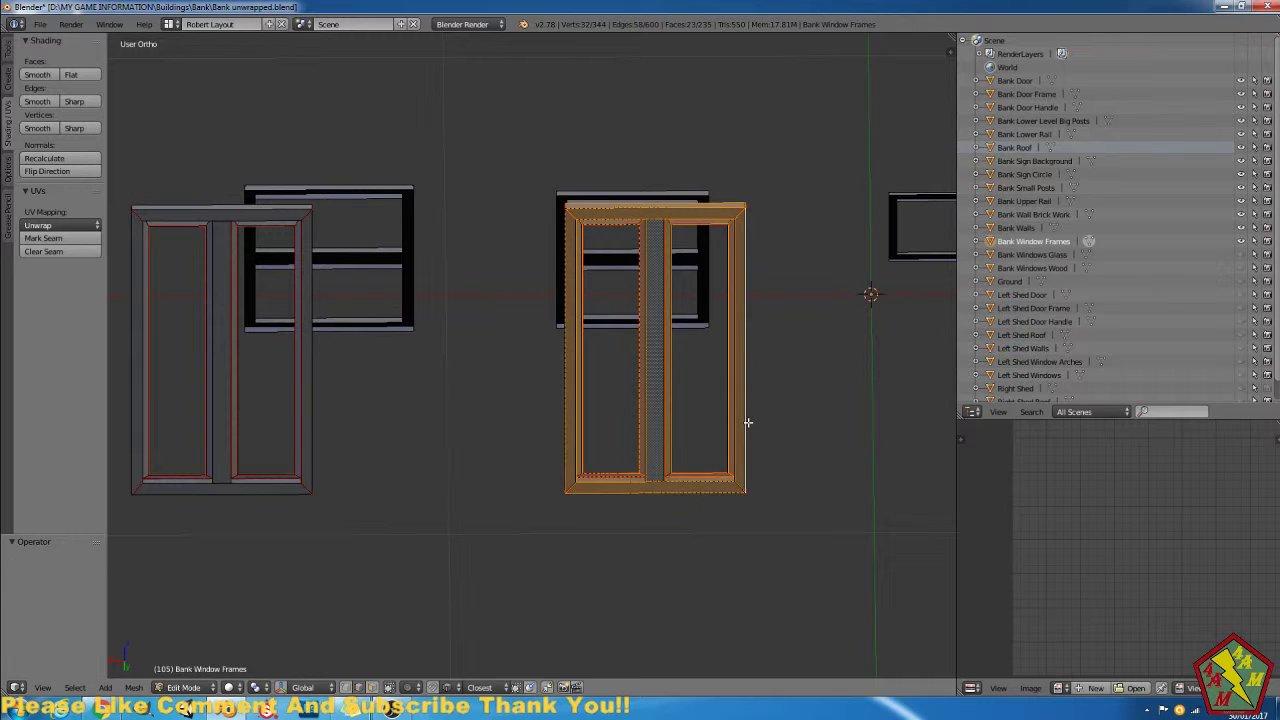
key(ctrl+z)
key(ctrl+z)
key(ctrl+z)
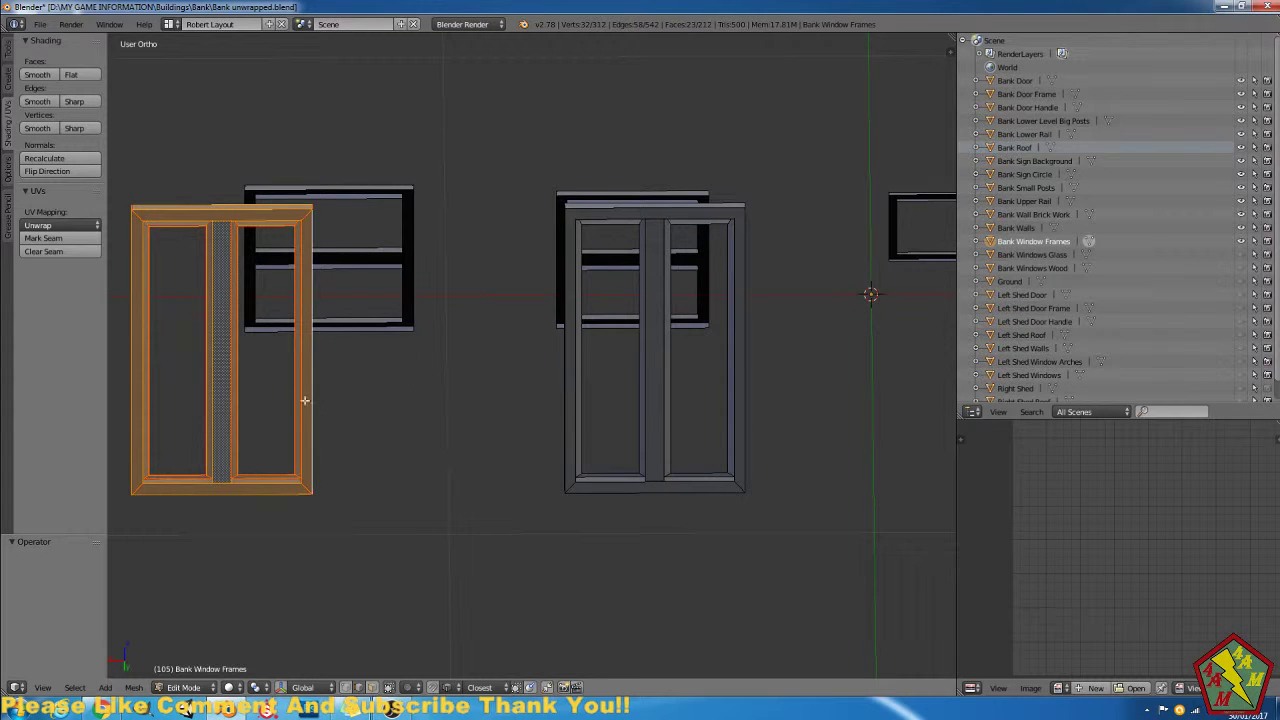
key(g)
right_click(344, 368)
Examine the seamed frame and the unseamed tall frames from an angle and from the back.
right_click(649, 325)
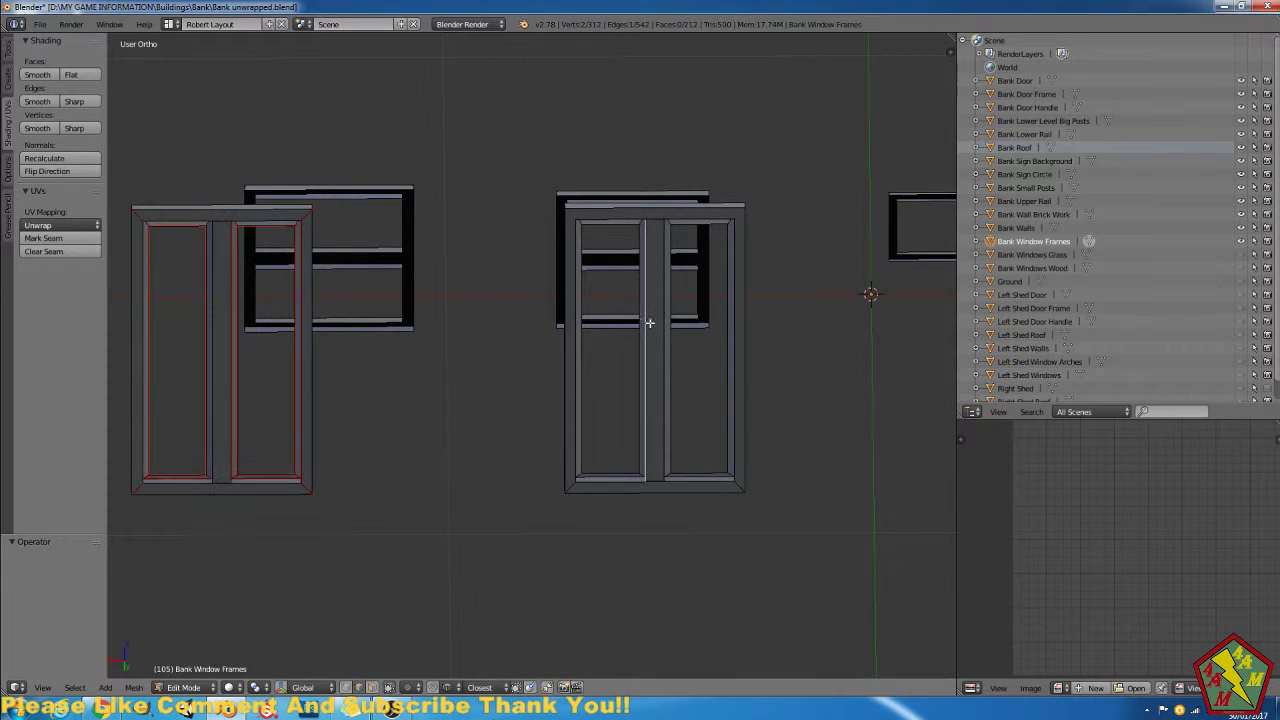
key(ctrl+KP_1)
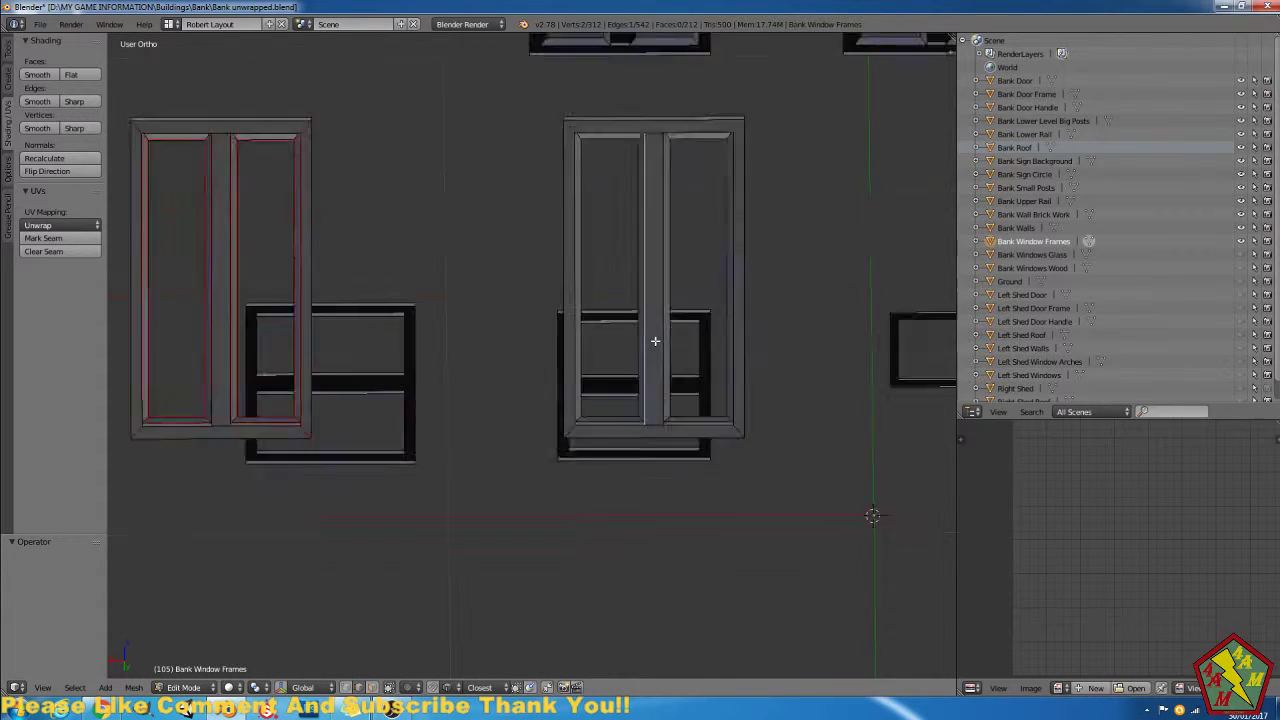
scroll(725, 295, down, 3)
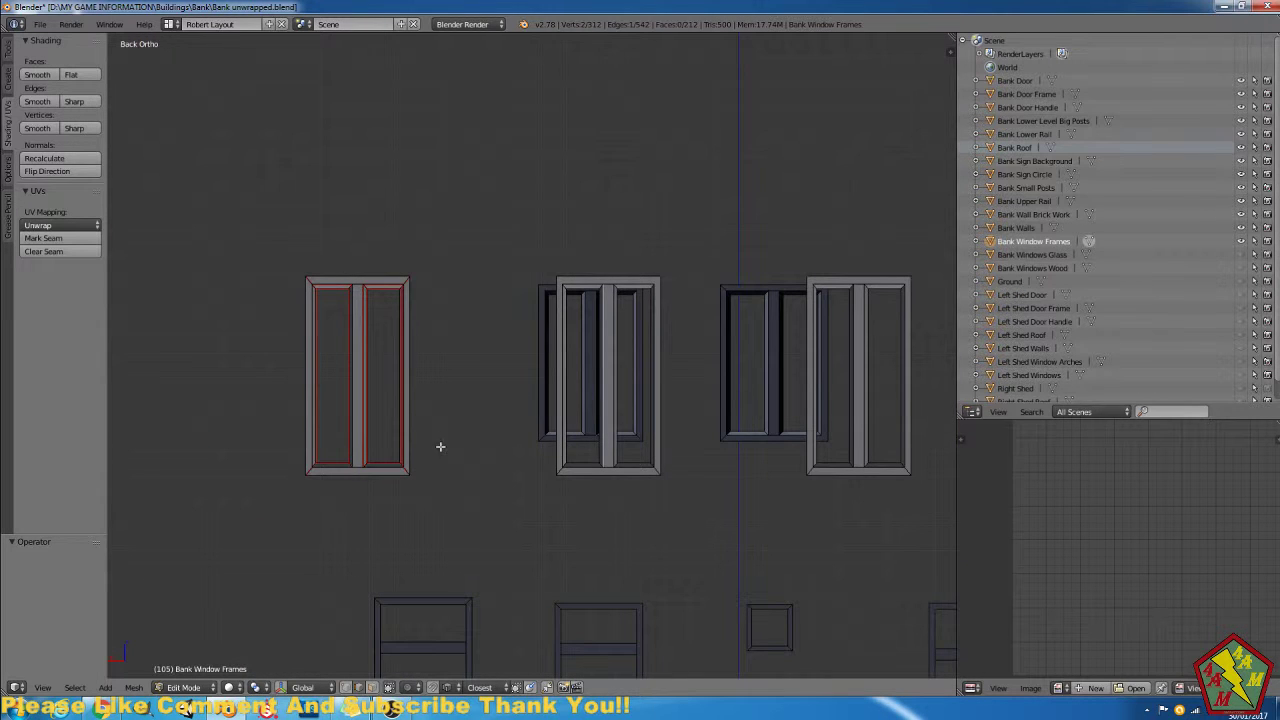
middle_drag(417, 483, 496, 548)
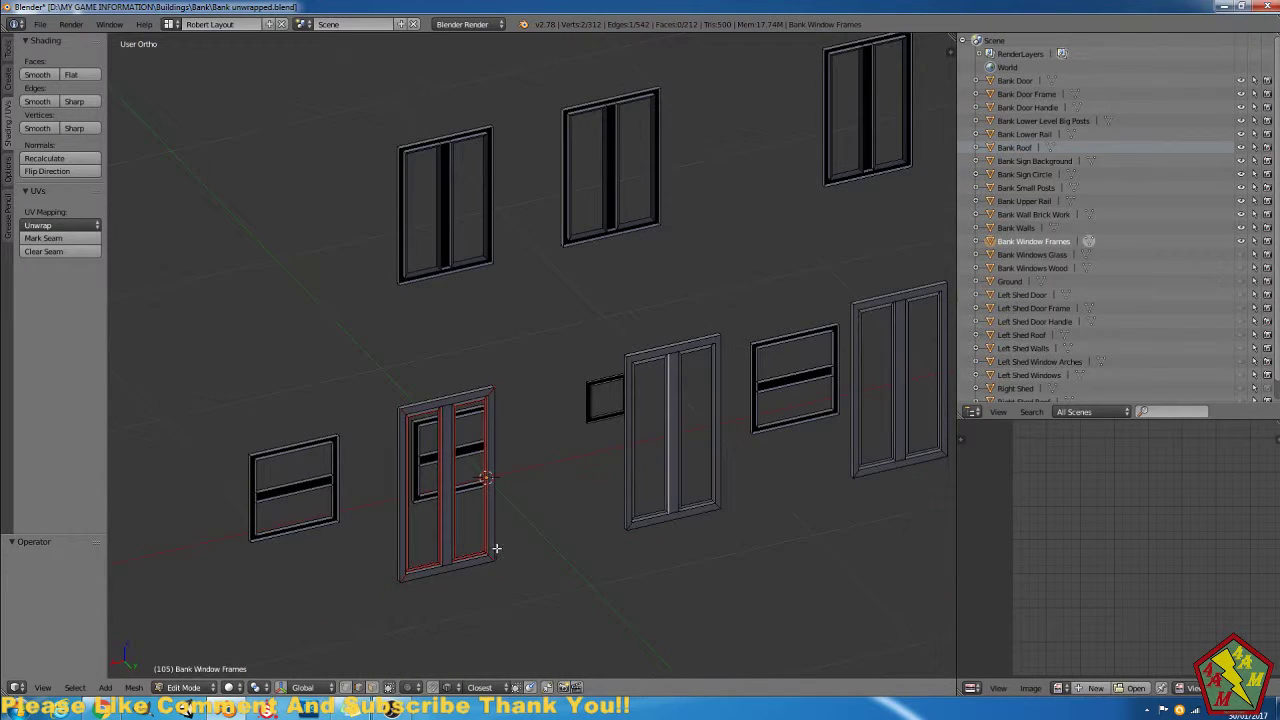
middle_drag(740, 546, 679, 526)
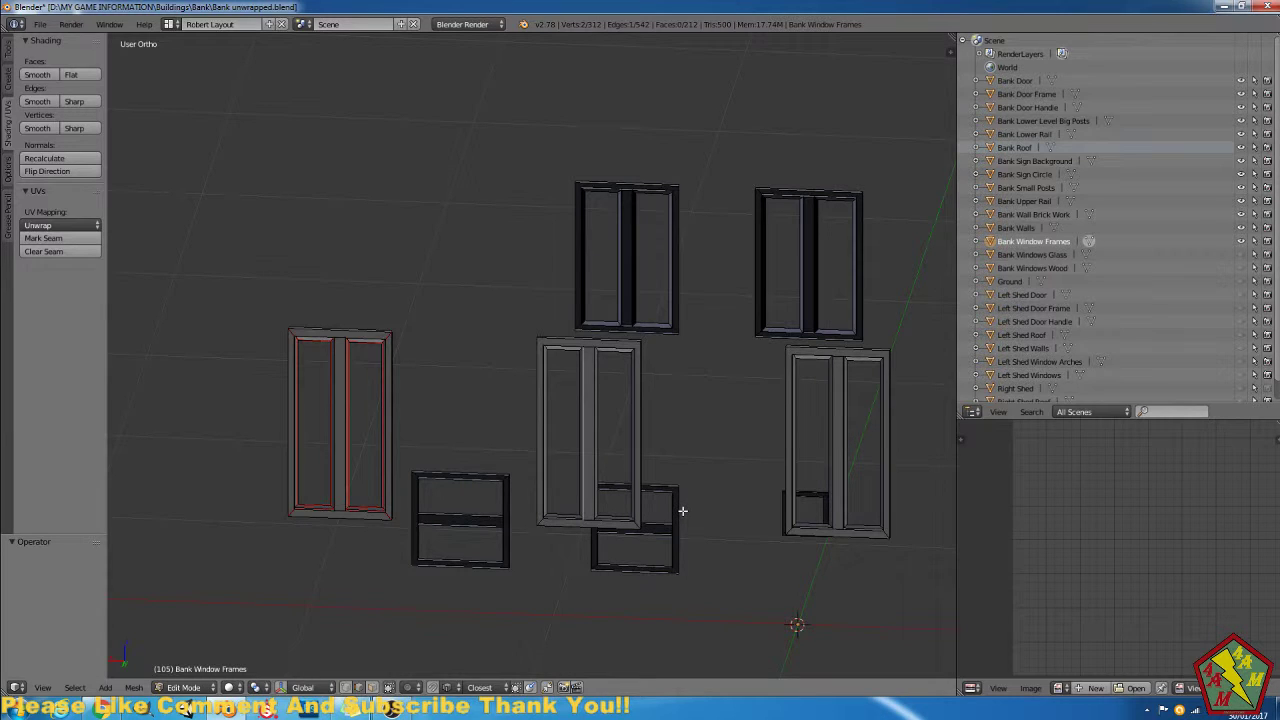
key(ctrl+KP_1)
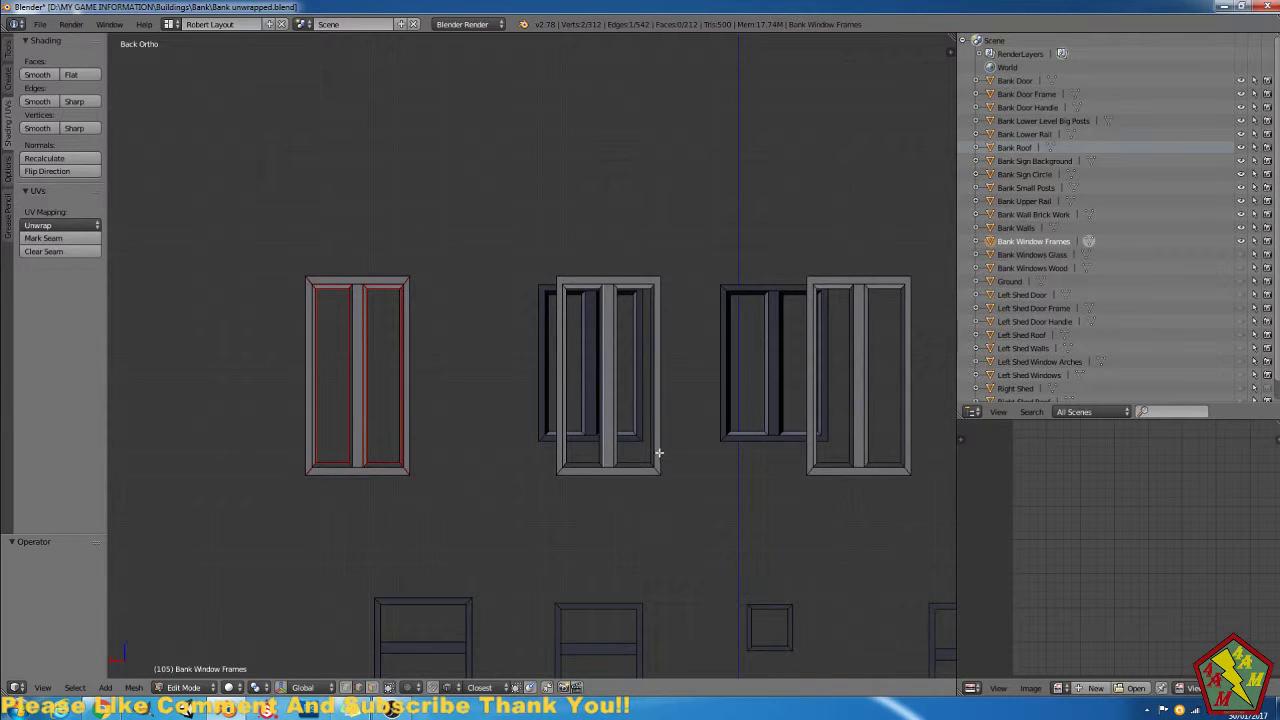